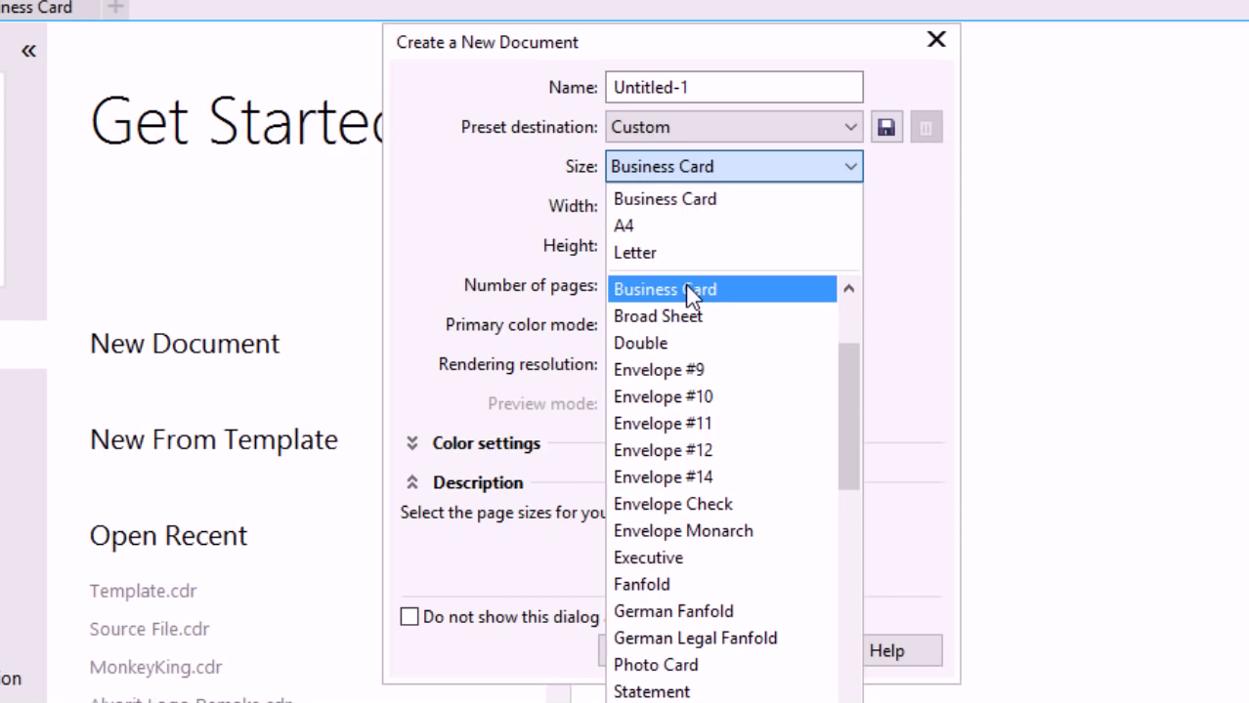
left_click(684, 287)
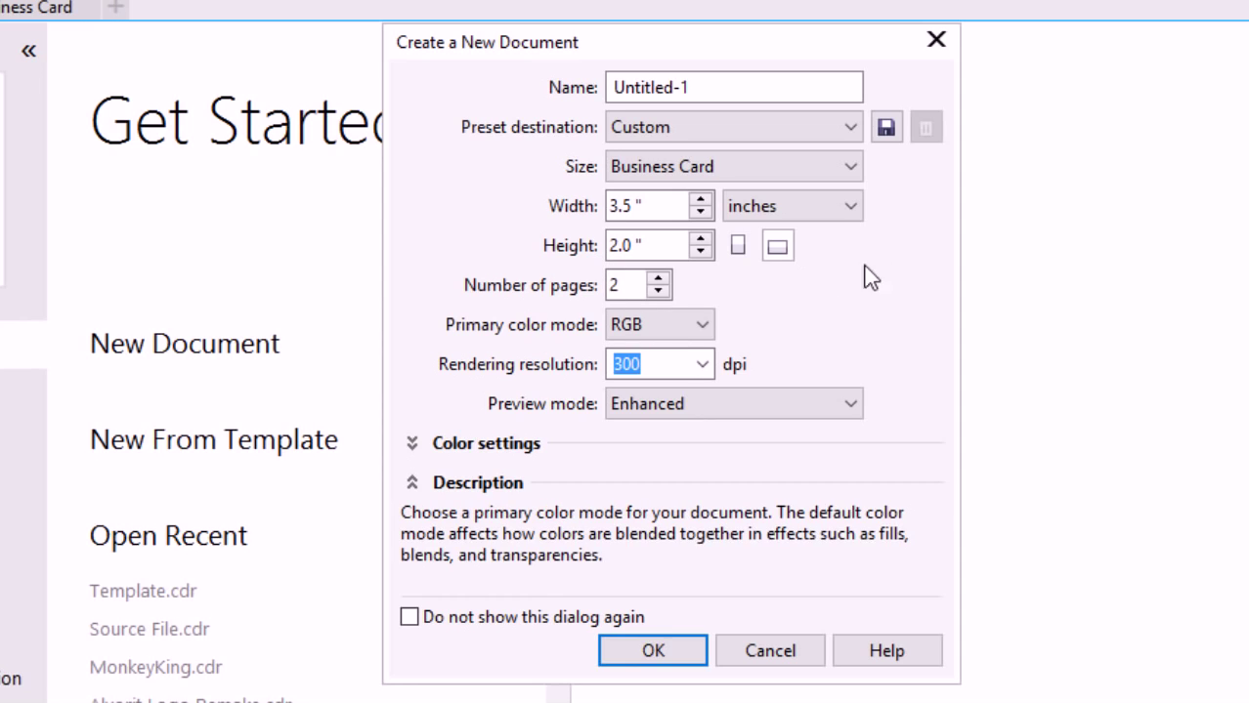
left_click(849, 208)
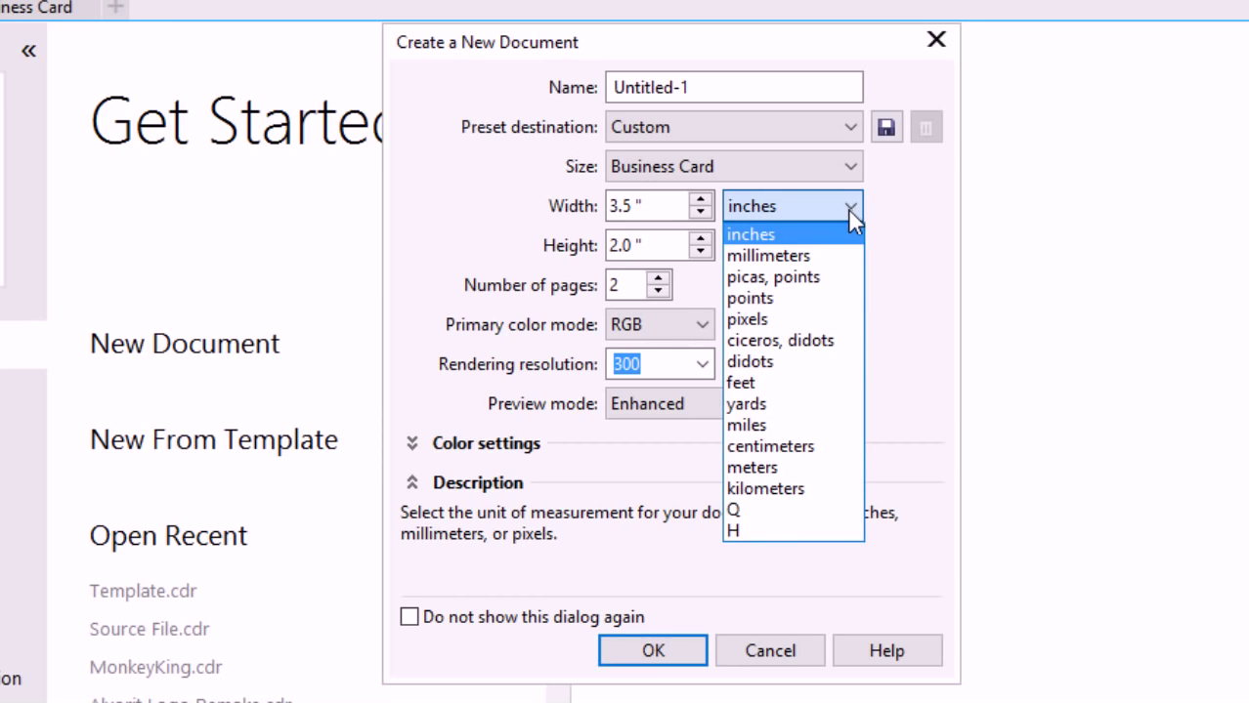
left_click(798, 321)
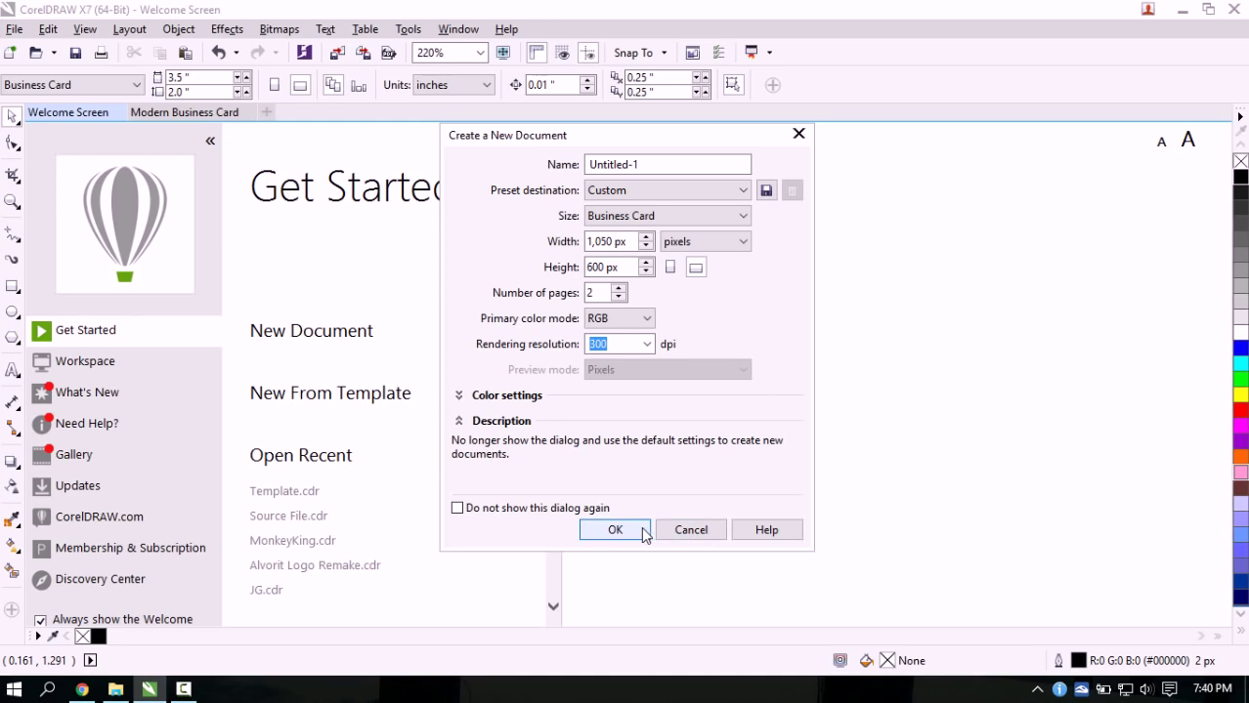
left_click(681, 531)
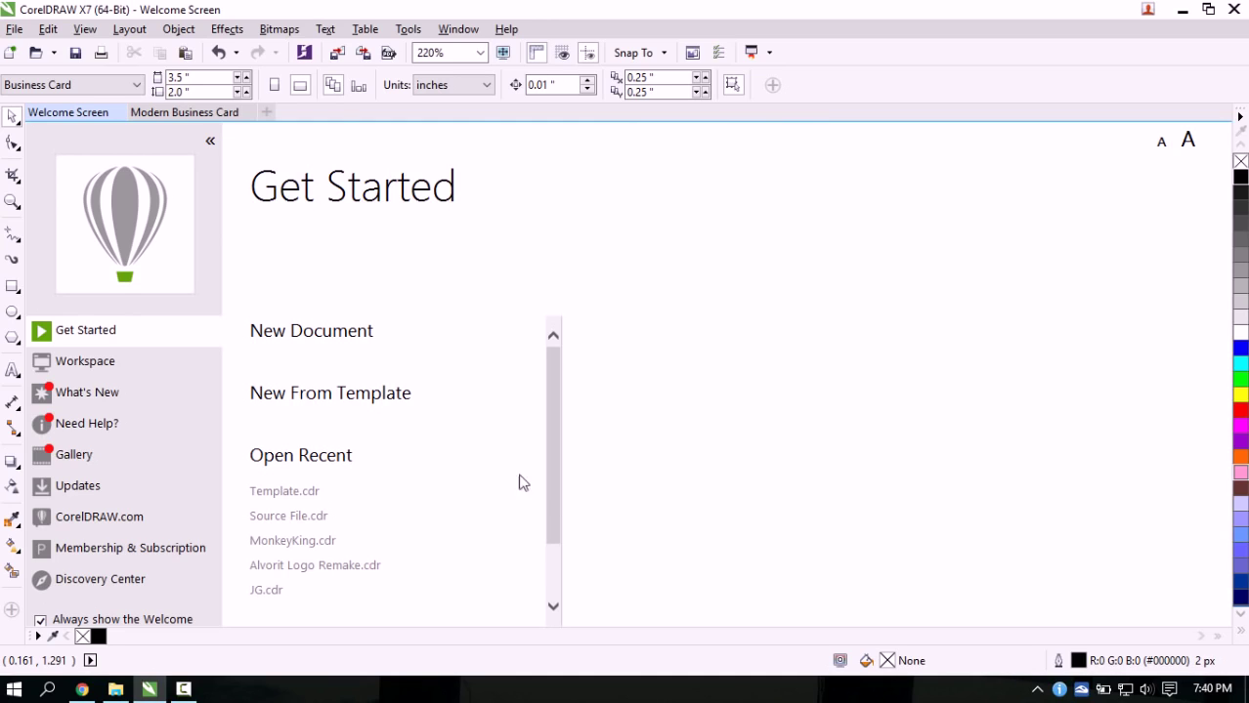
Switch to the Modern Business Card document and go to Page 1
left_click(189, 115)
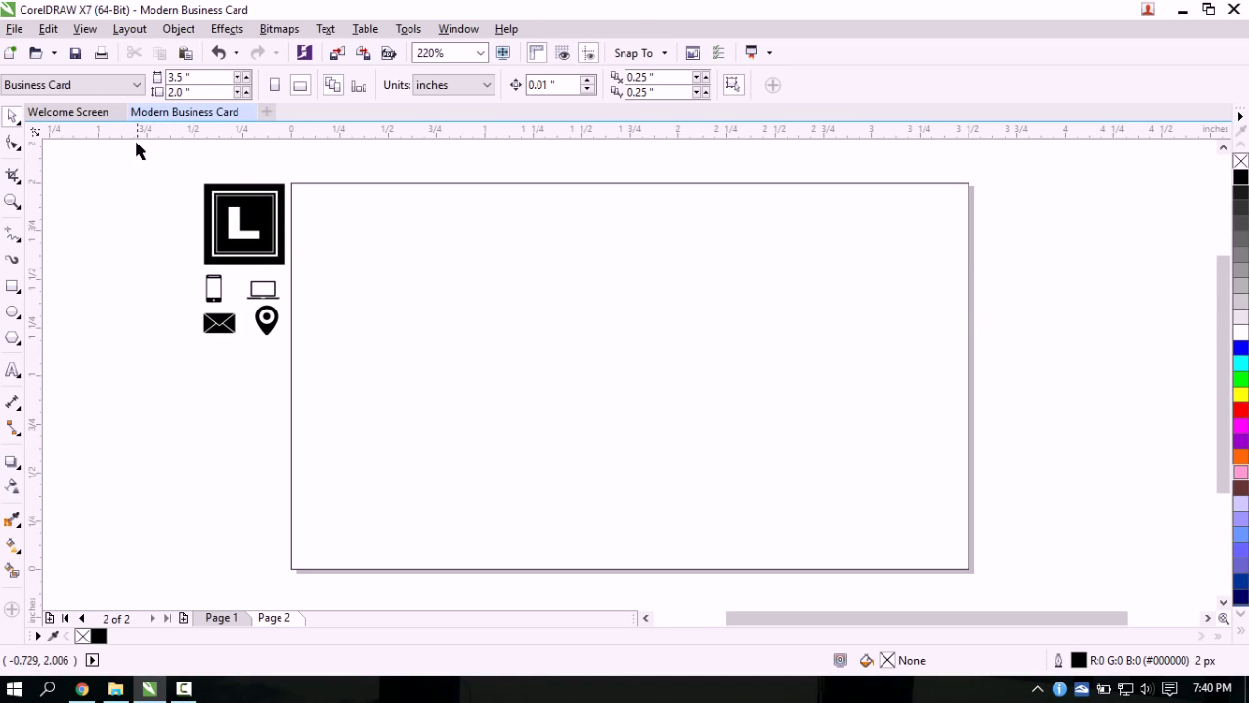
left_click_drag(136, 144, 388, 285)
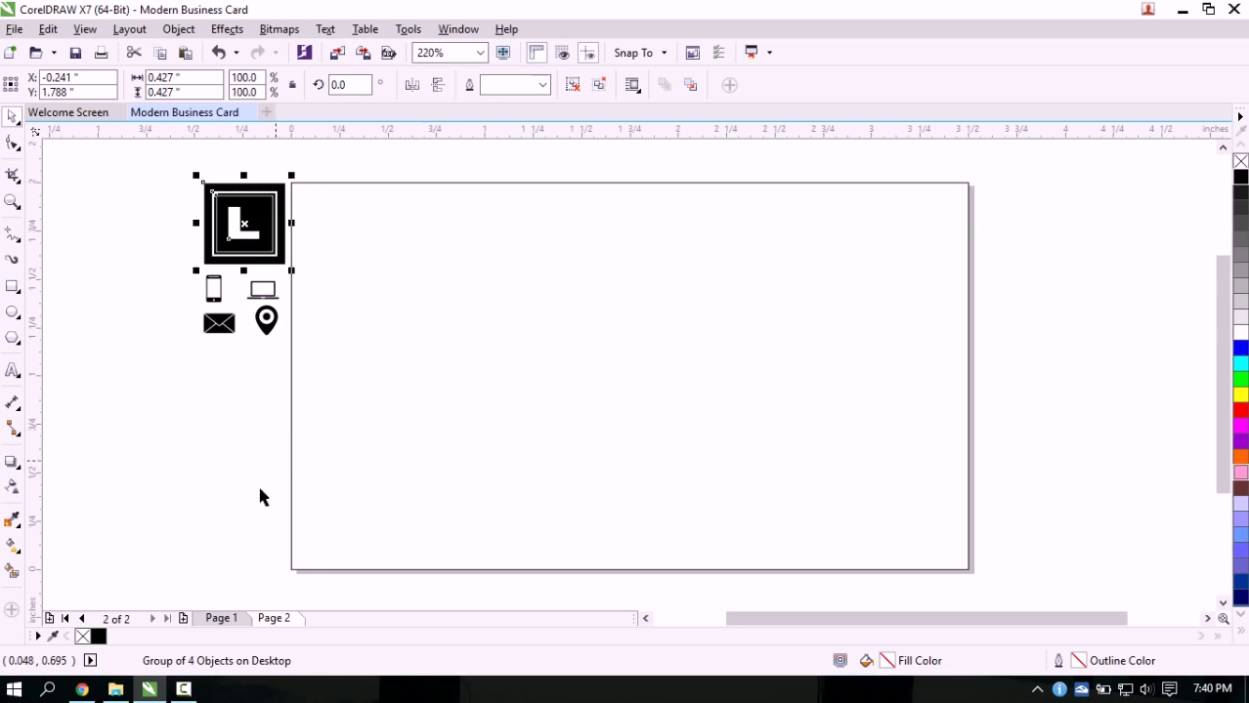
left_click(222, 504)
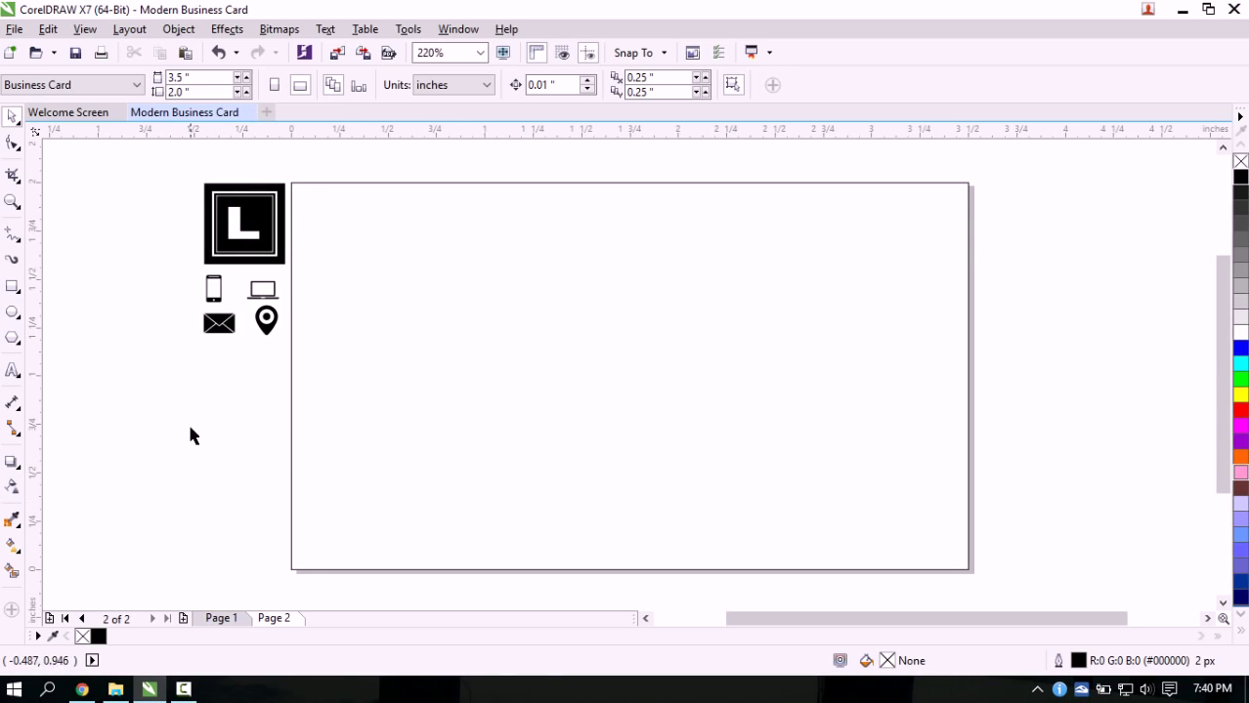
left_click(219, 619)
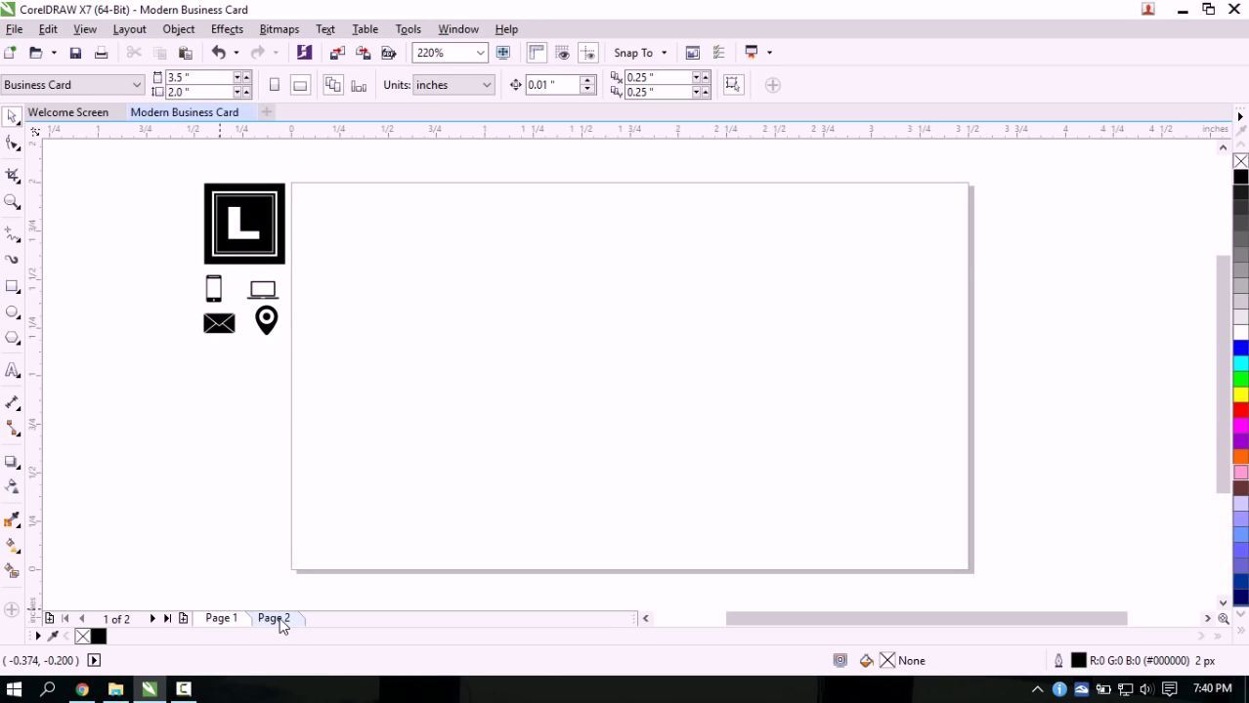
left_click(234, 622)
Create a page-sized 3.5 by 2.0 inch rectangle on Page 1 and set its outline width to Hairline
double_click(13, 289)
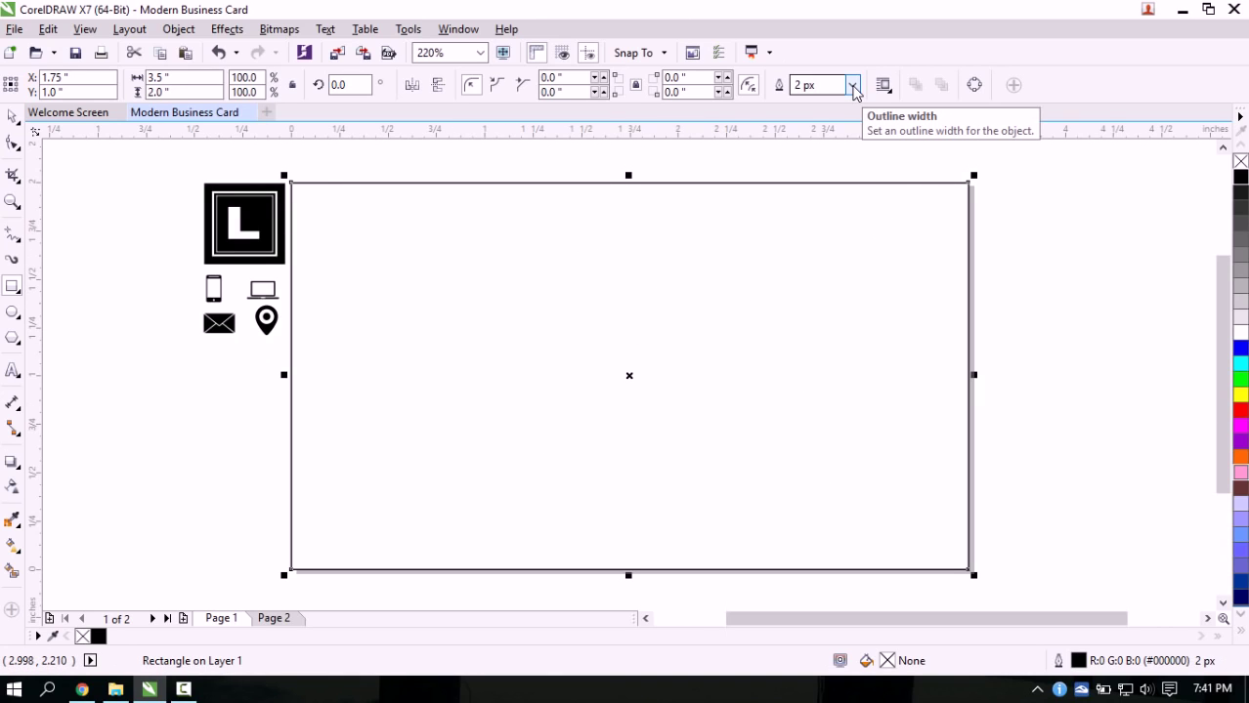
left_click(853, 86)
left_click(823, 113)
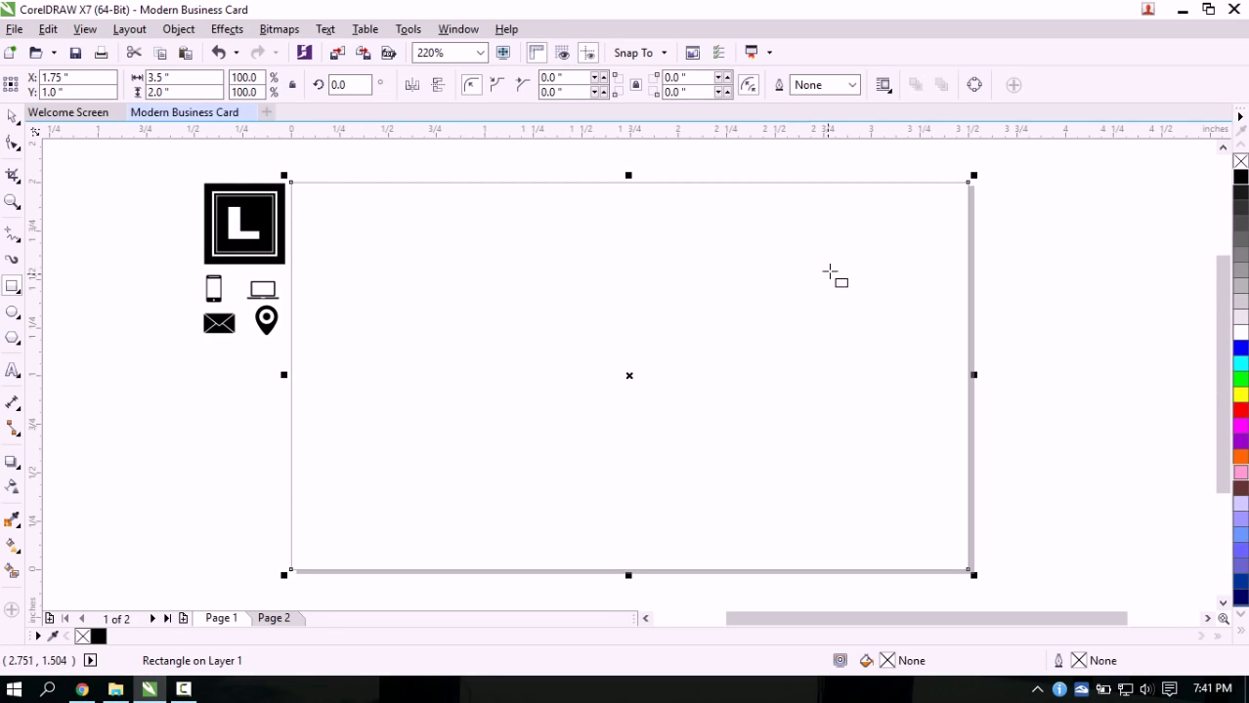
left_click(853, 87)
left_click(830, 121)
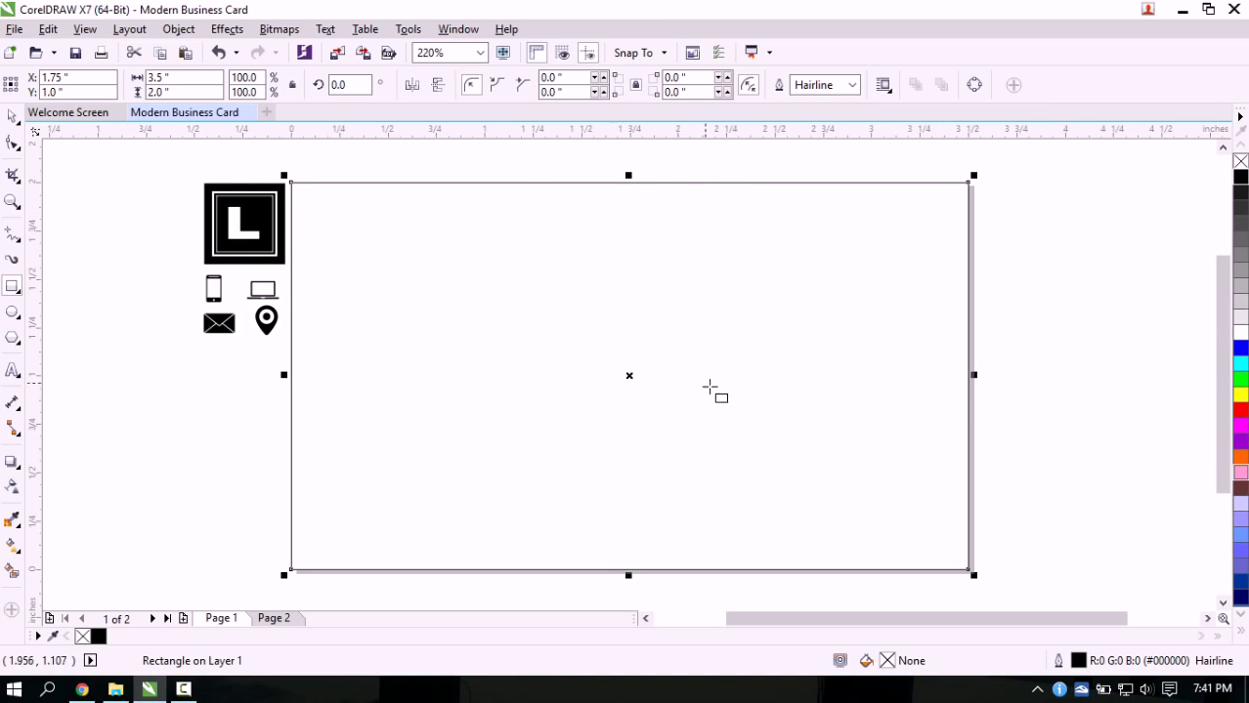
left_click(9, 118)
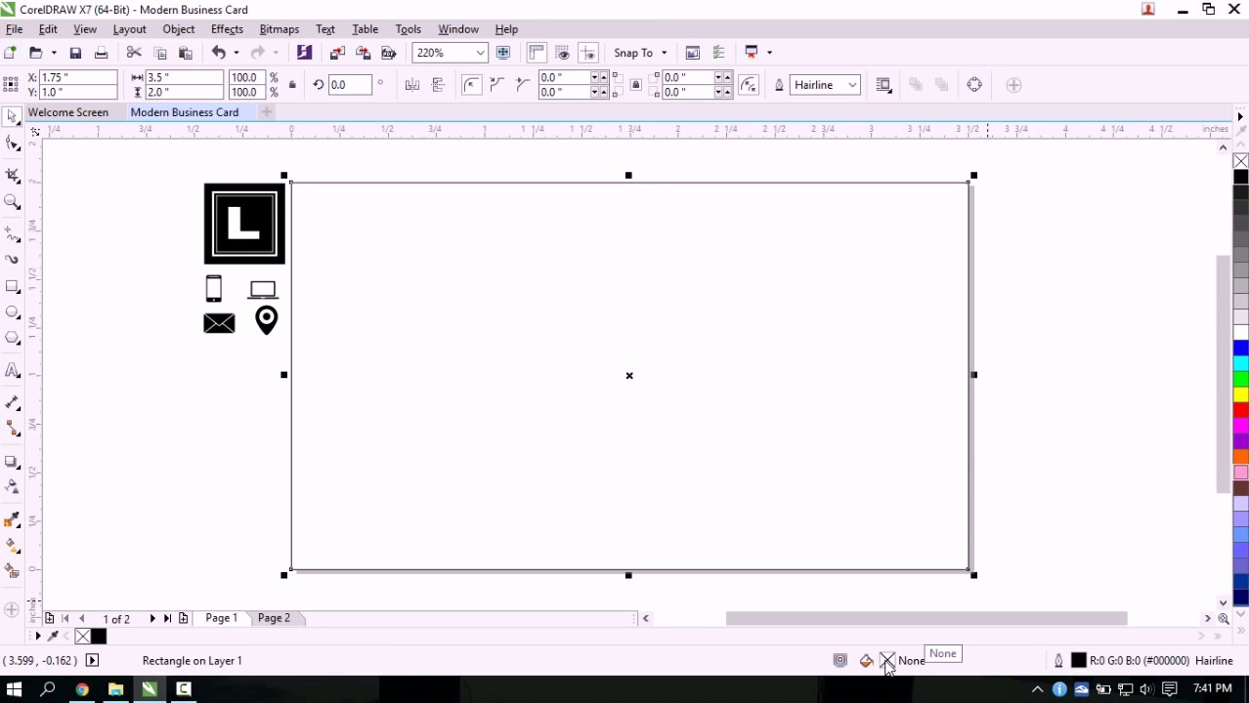
Apply a uniform fill with hex color #4A4947 to the page-sized rectangle
double_click(887, 662)
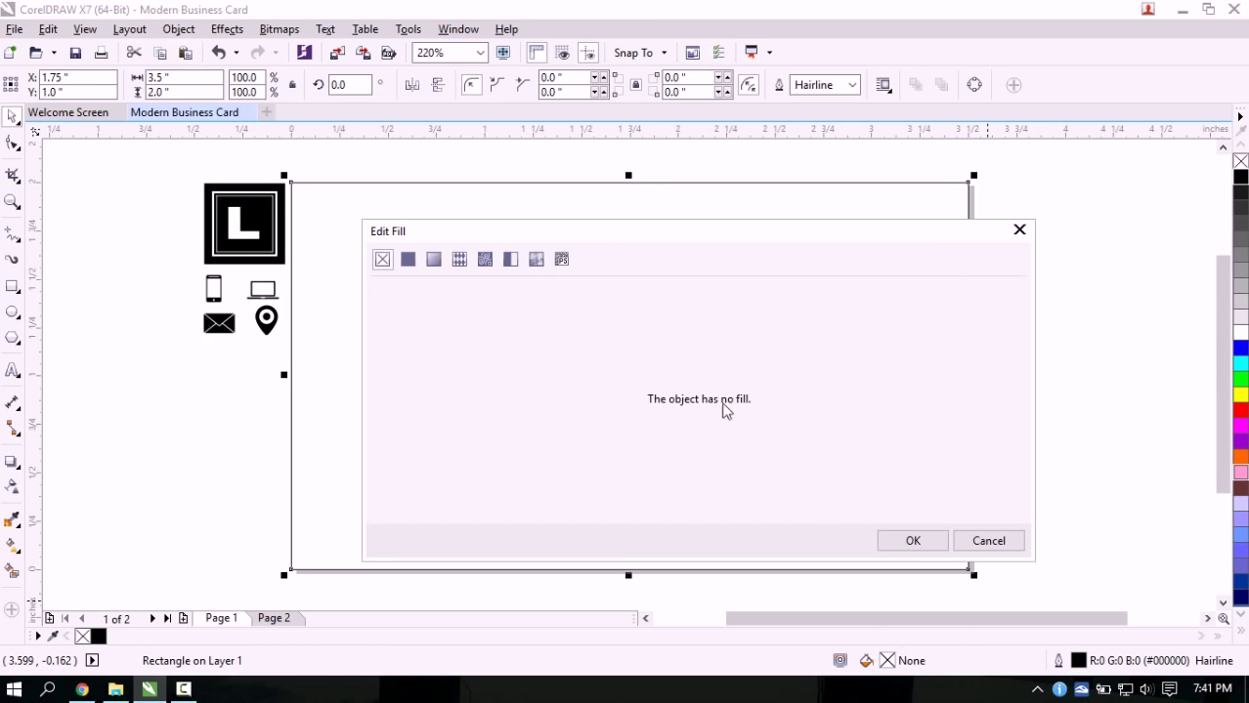
left_click(409, 260)
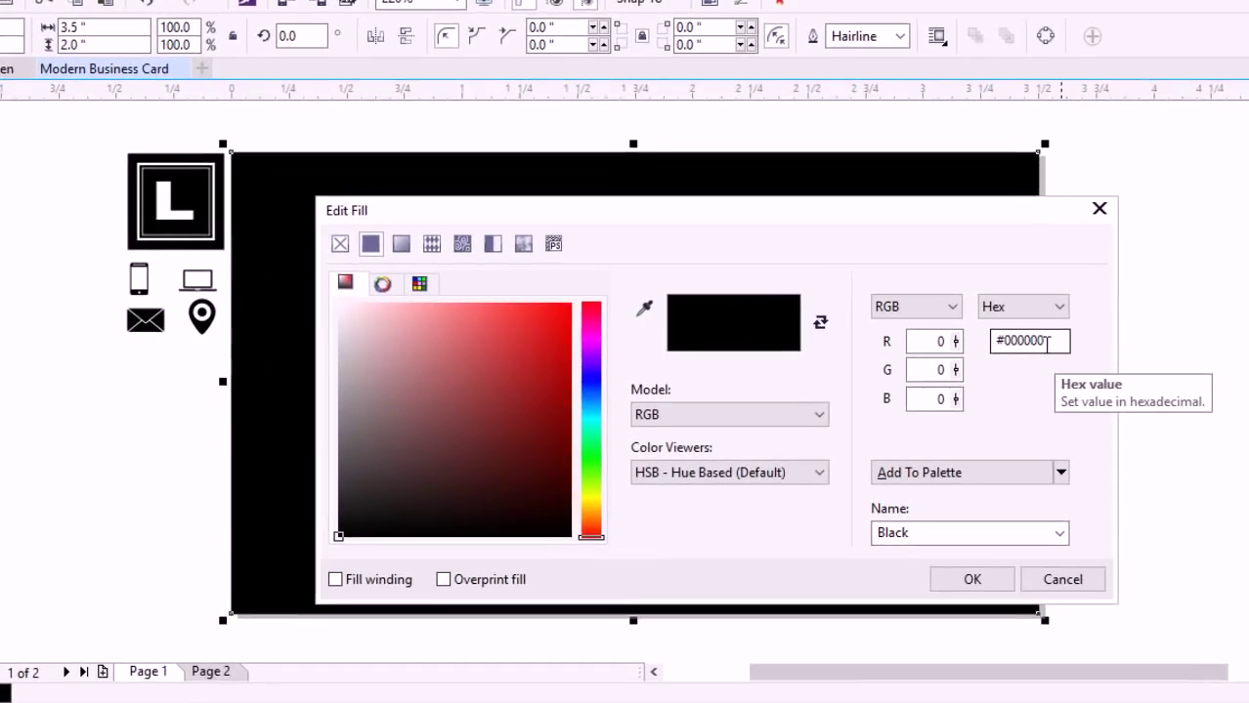
left_click_drag(1047, 342, 1004, 342)
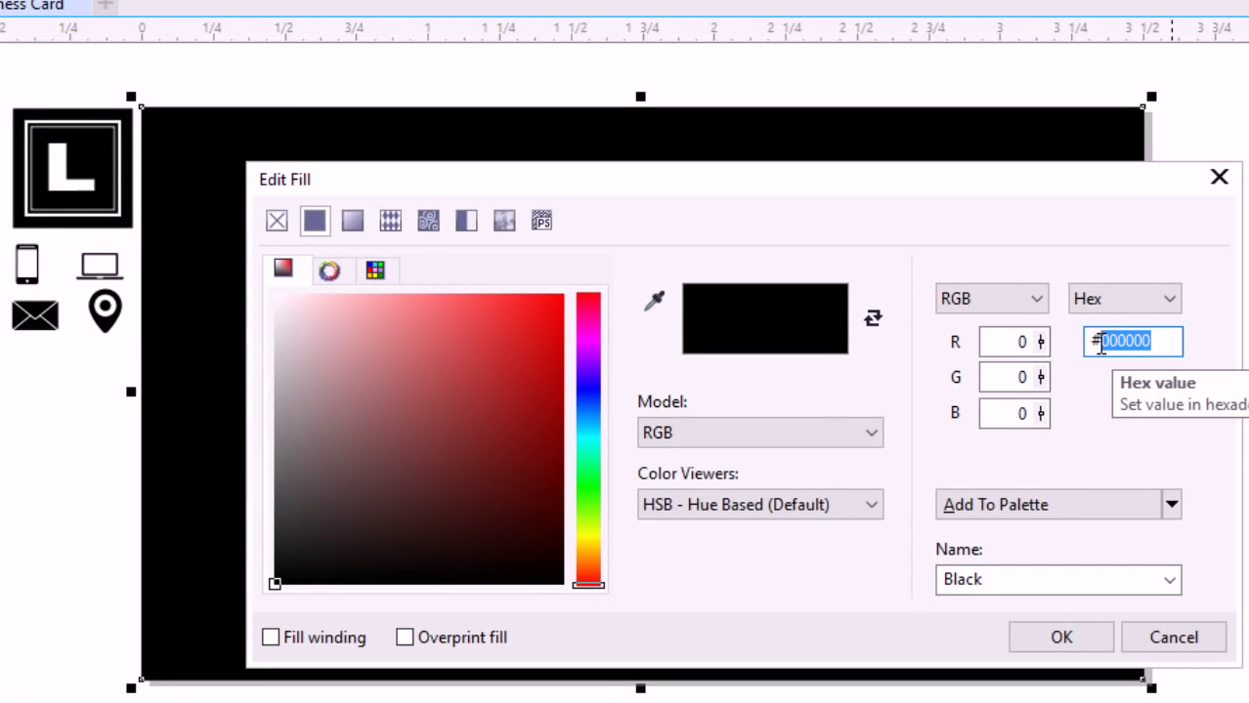
type("4A4947")
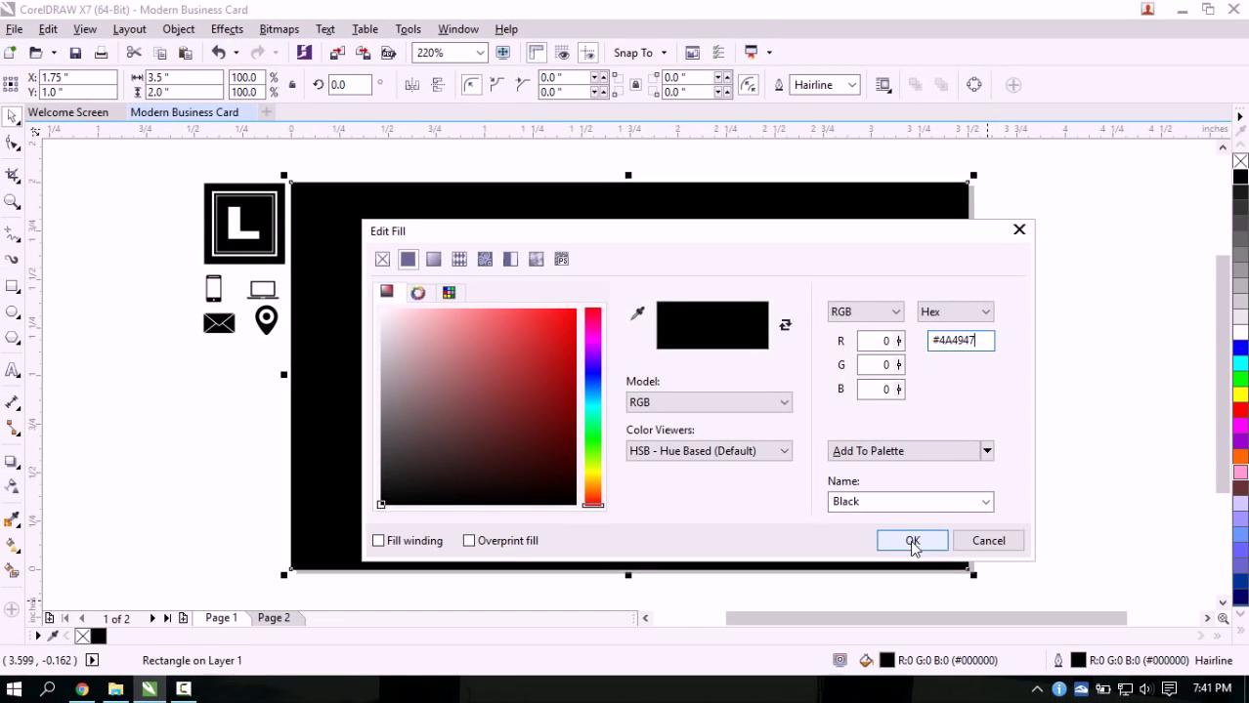
left_click(912, 542)
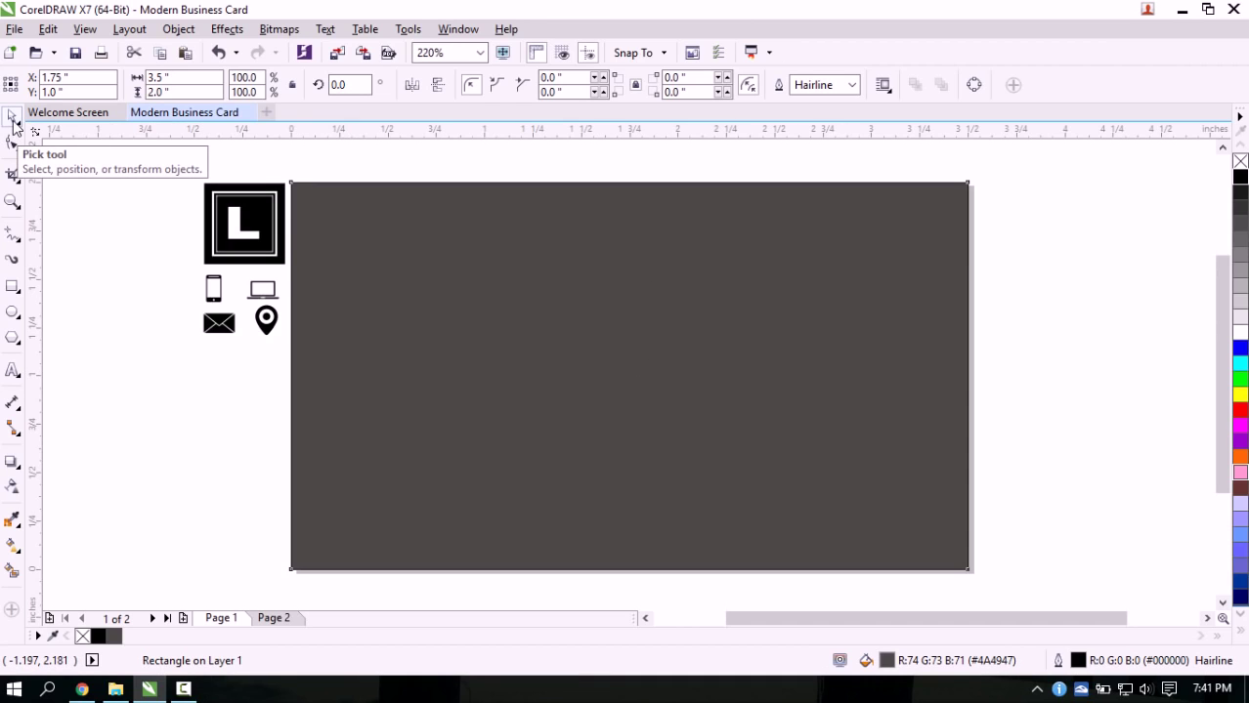
Set the dark gray rectangle's outline width to None and deselect it
left_click(852, 85)
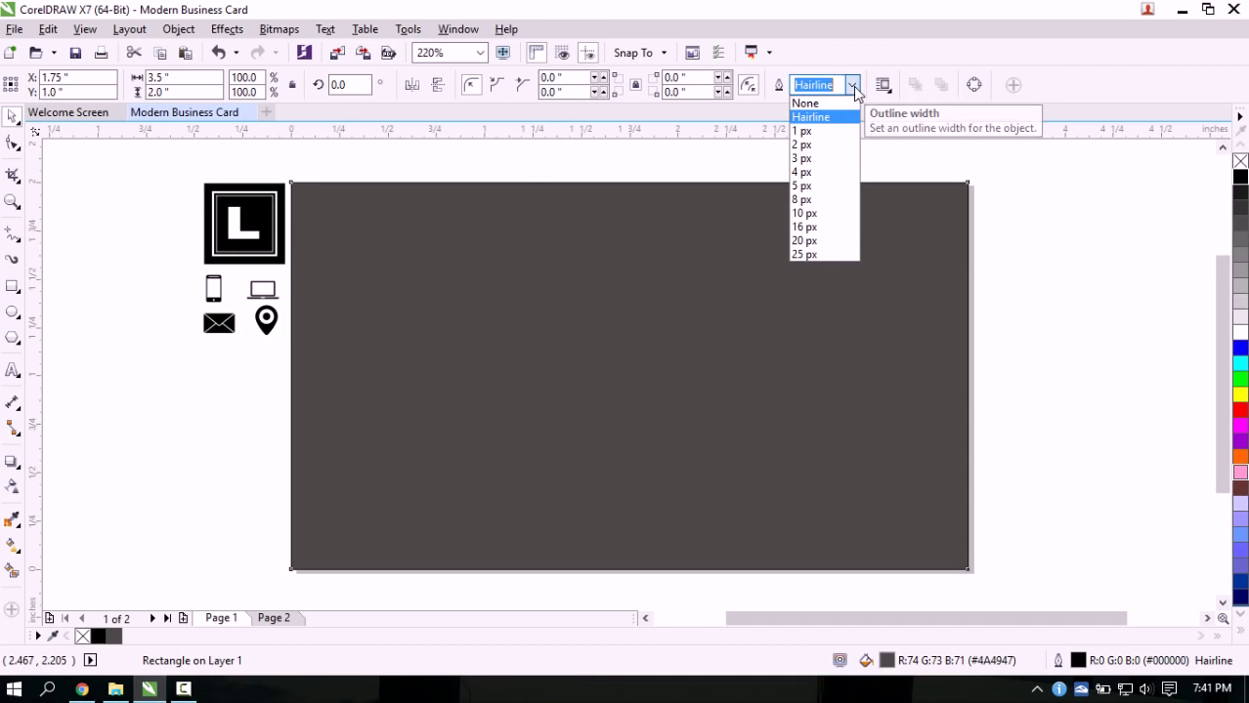
left_click(815, 104)
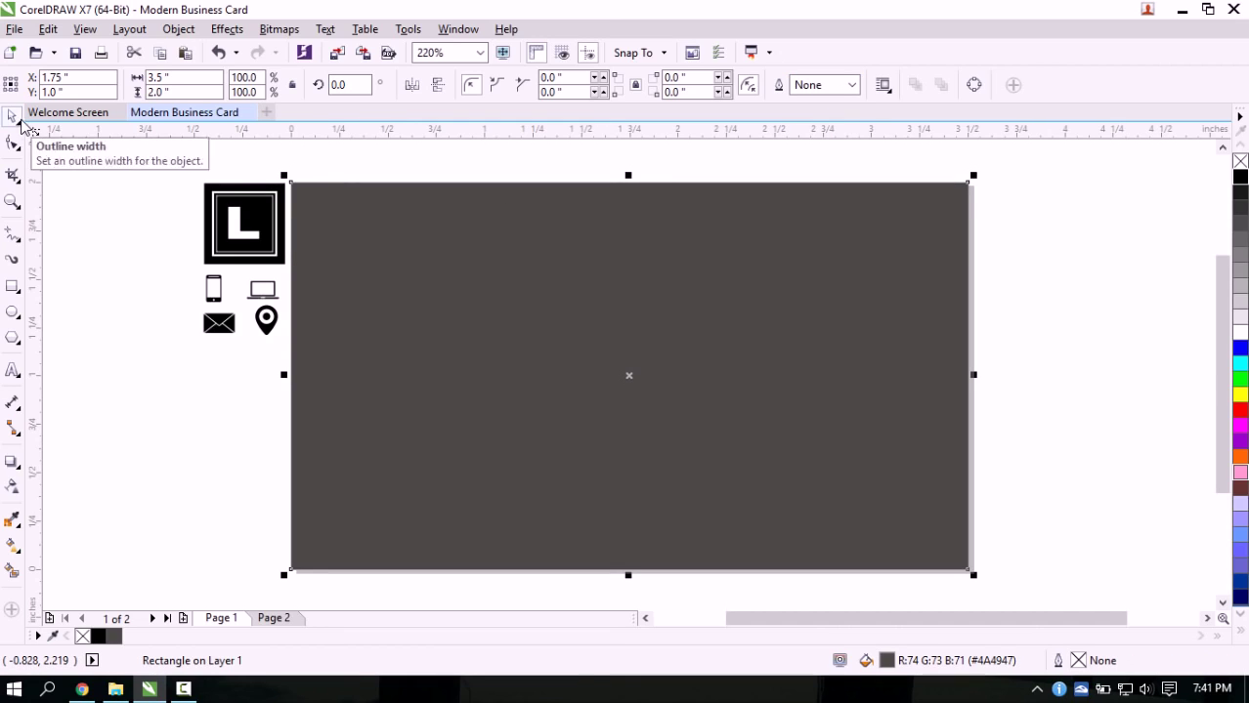
left_click(78, 233)
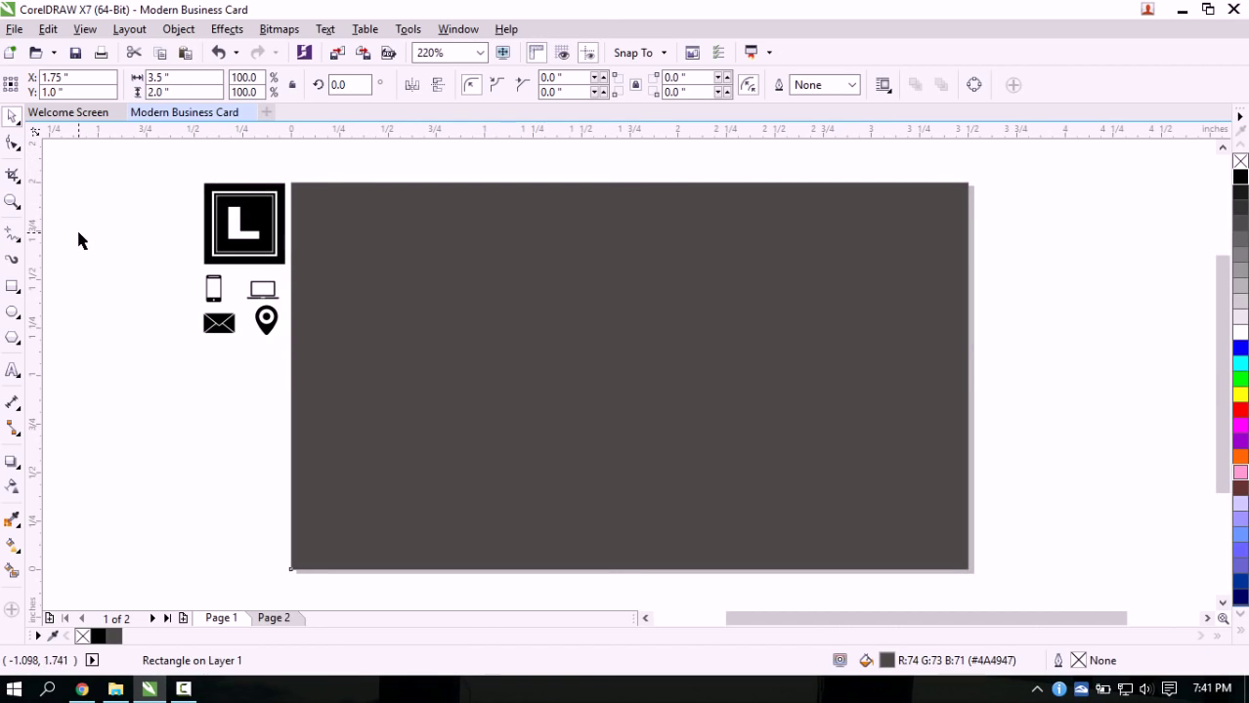
Lock the dark gray background rectangle and test that it cannot be moved
left_click(731, 417)
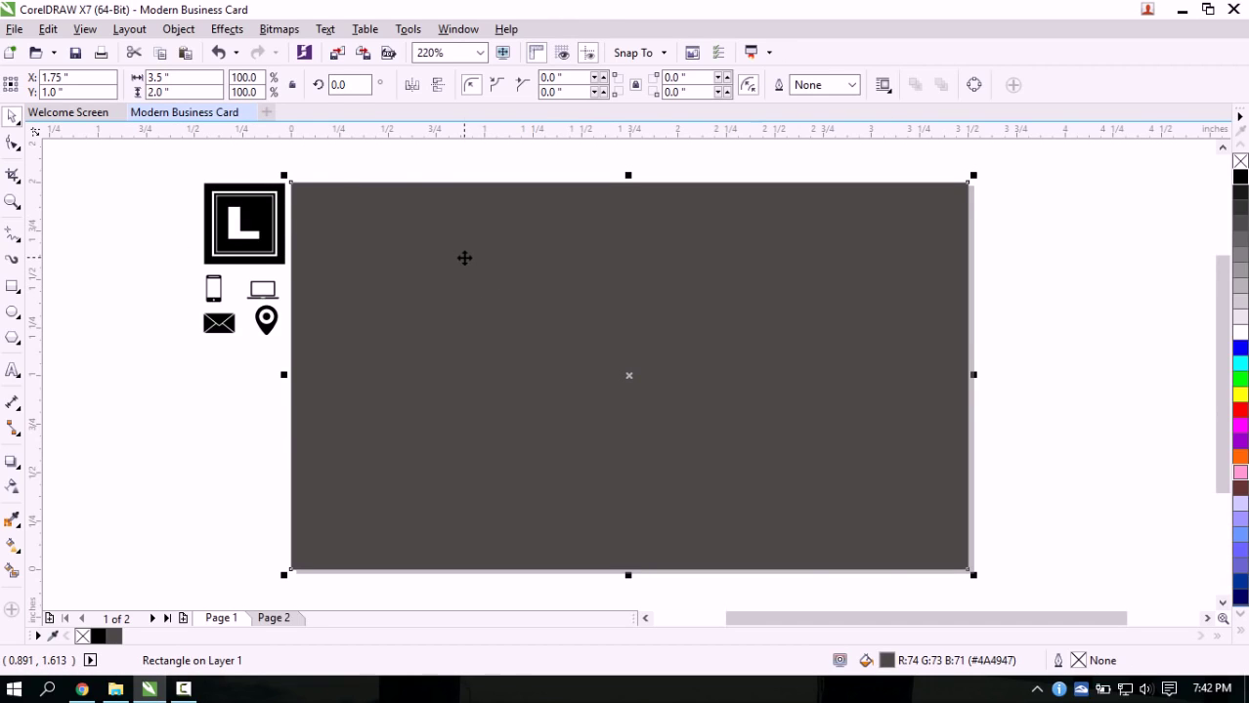
left_click(180, 29)
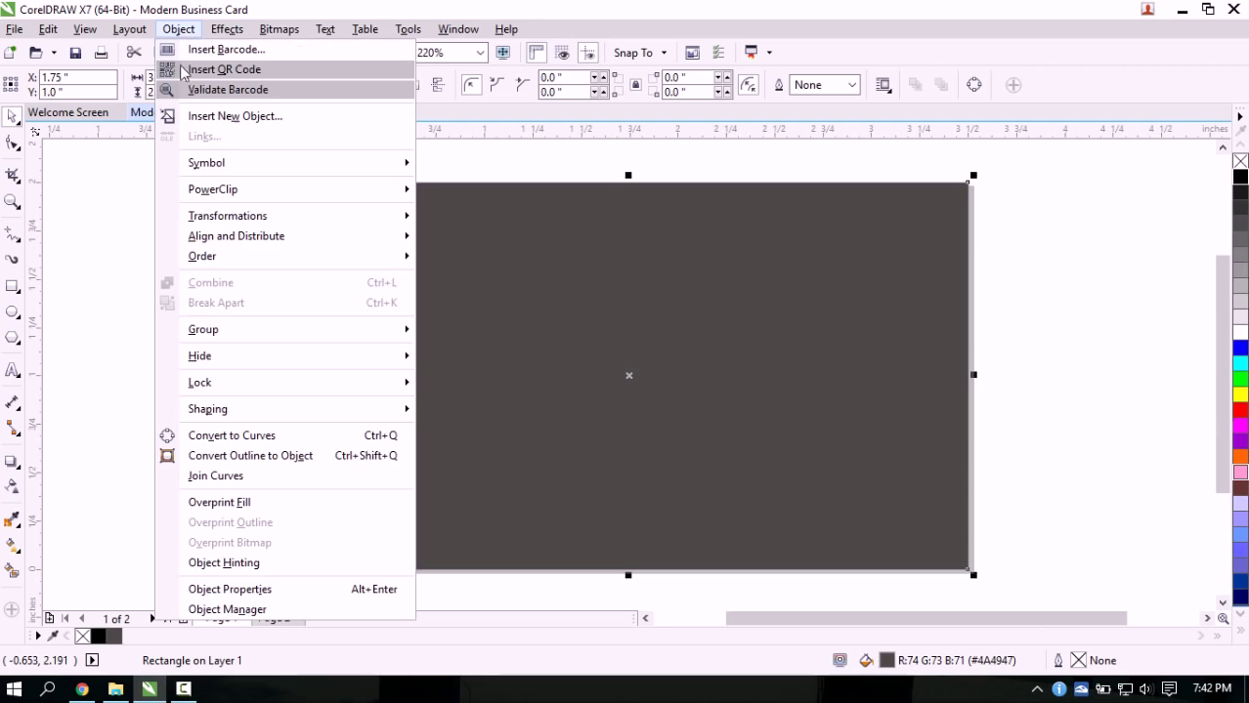
mouse_move(356, 389)
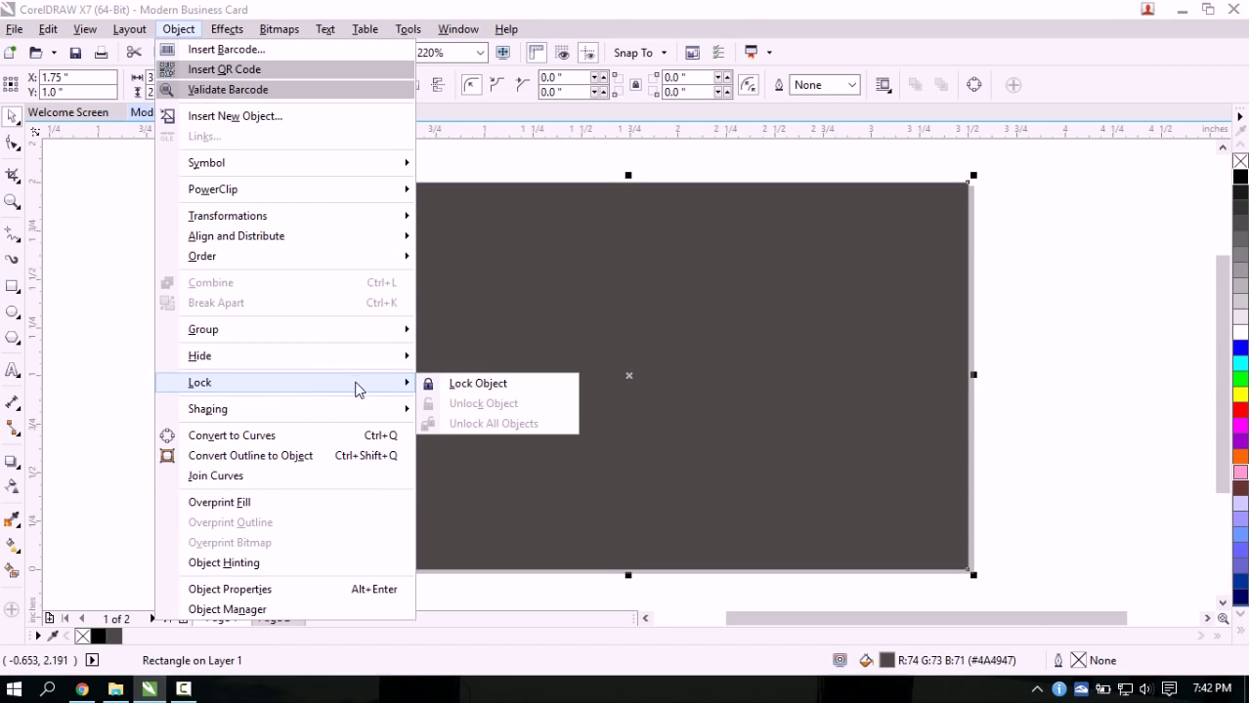
left_click(476, 386)
left_click_drag(651, 347, 678, 385)
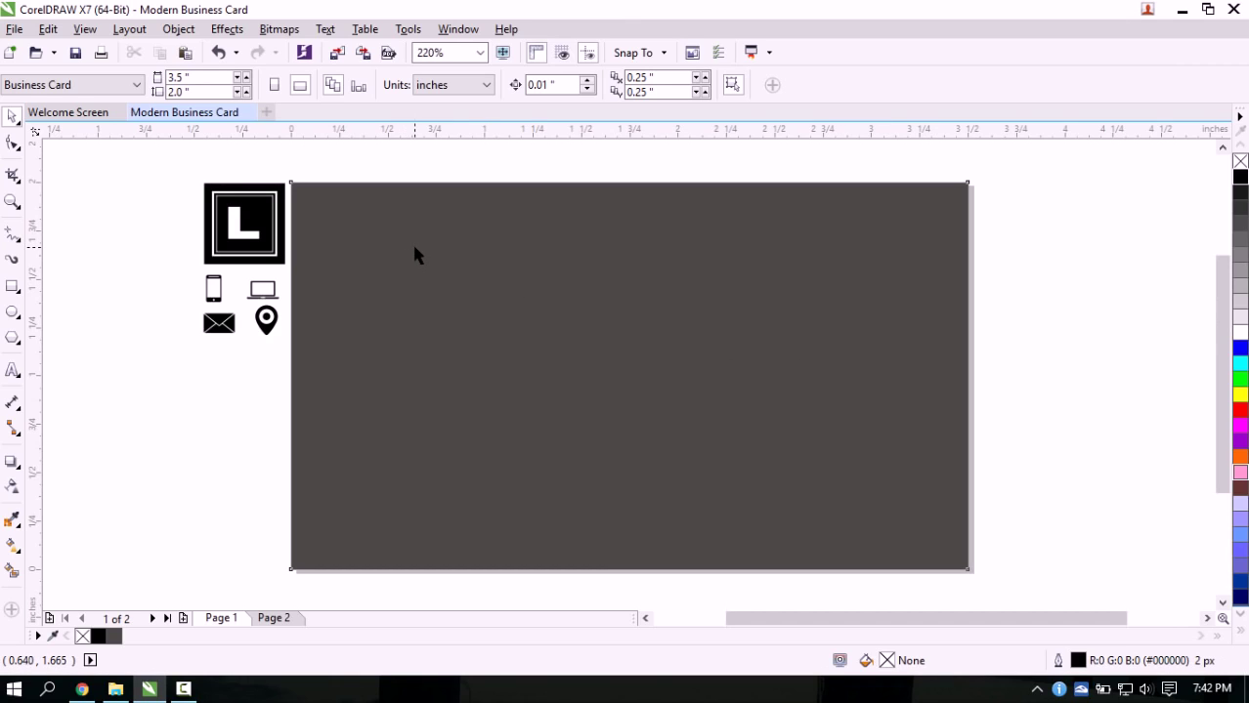
Create a second page-sized rectangle and narrow it to 1.75 inches so it covers the left half of the card
double_click(12, 288)
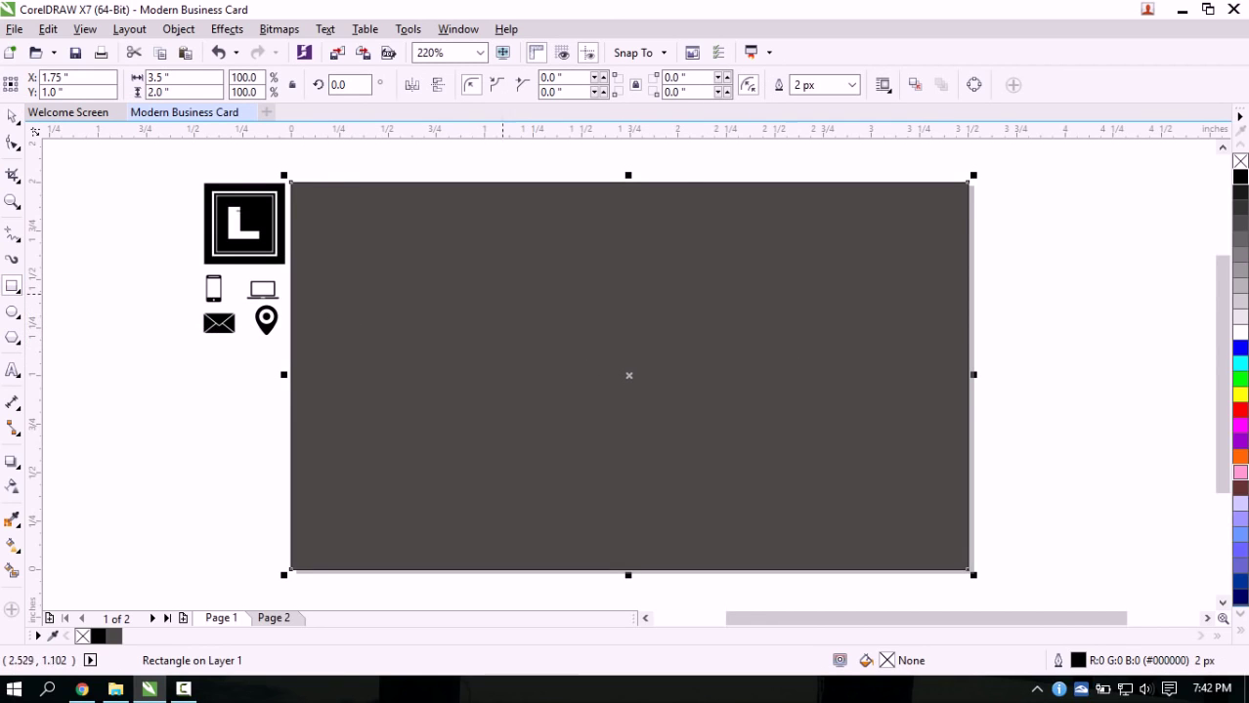
left_click(13, 117)
left_click_drag(974, 374, 609, 375)
left_click_drag(673, 374, 634, 376)
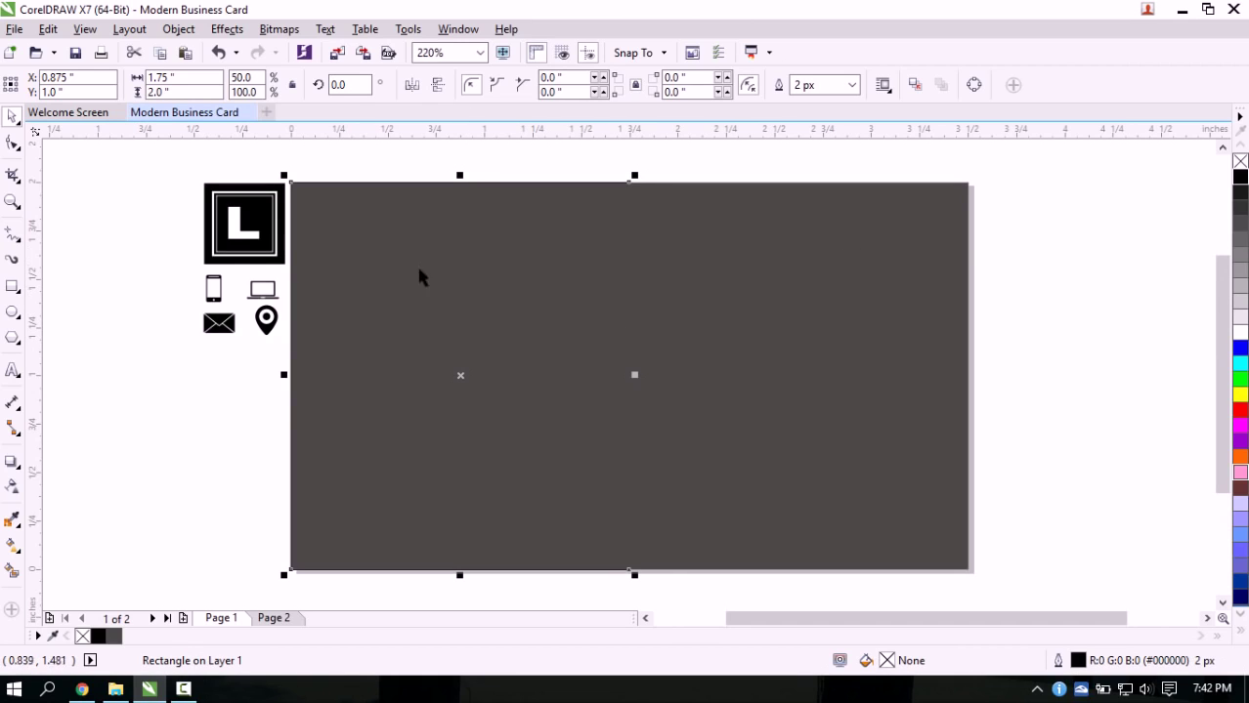
left_click(1026, 297)
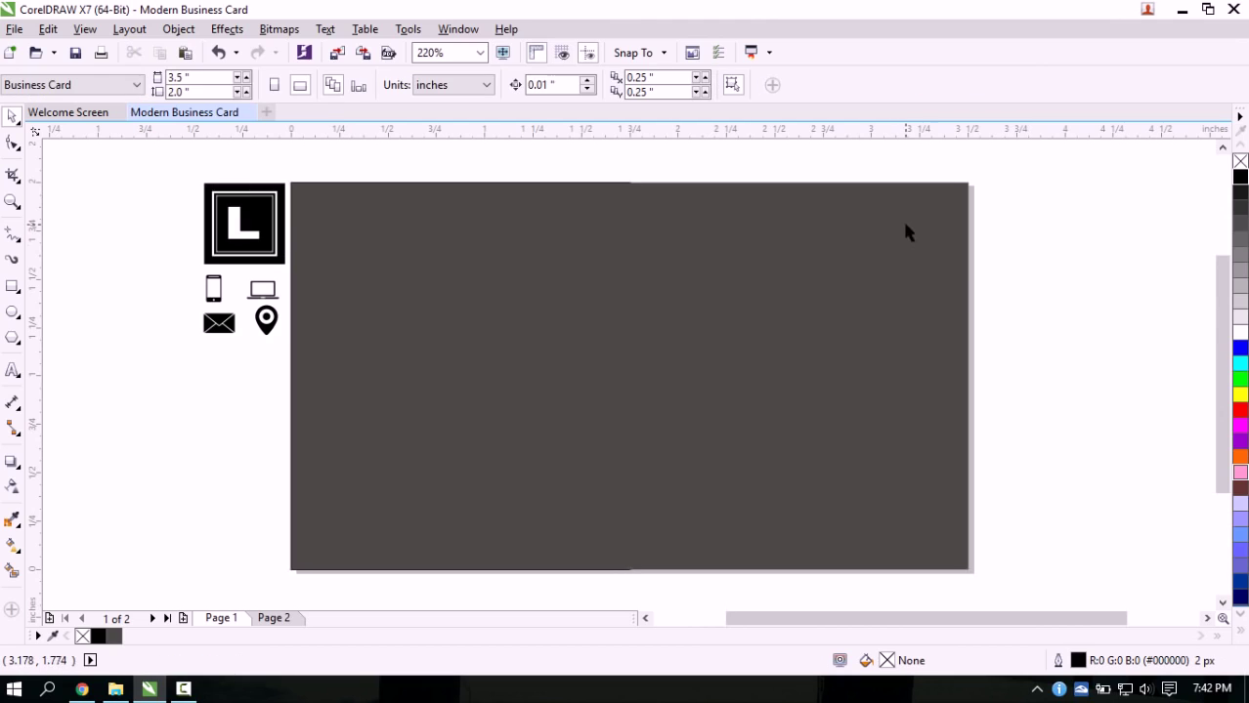
Unlock all objects and send the dark gray background rectangle to the back of the page
left_click(171, 32)
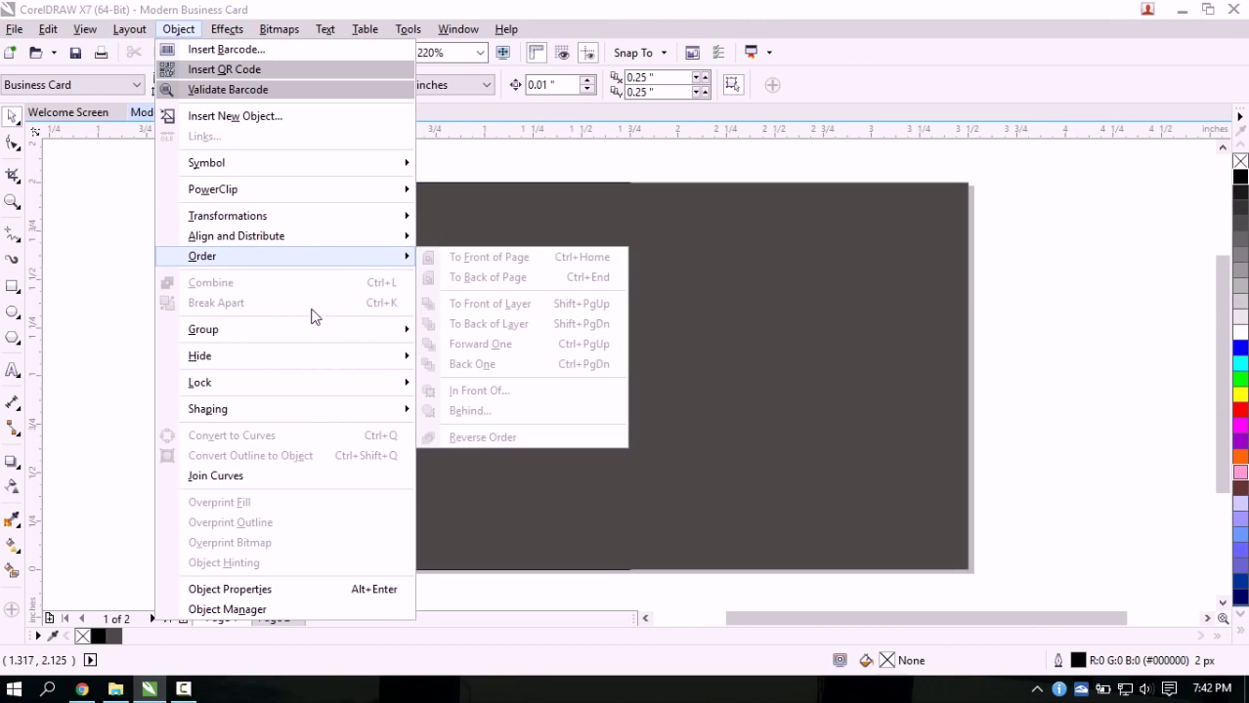
mouse_move(354, 385)
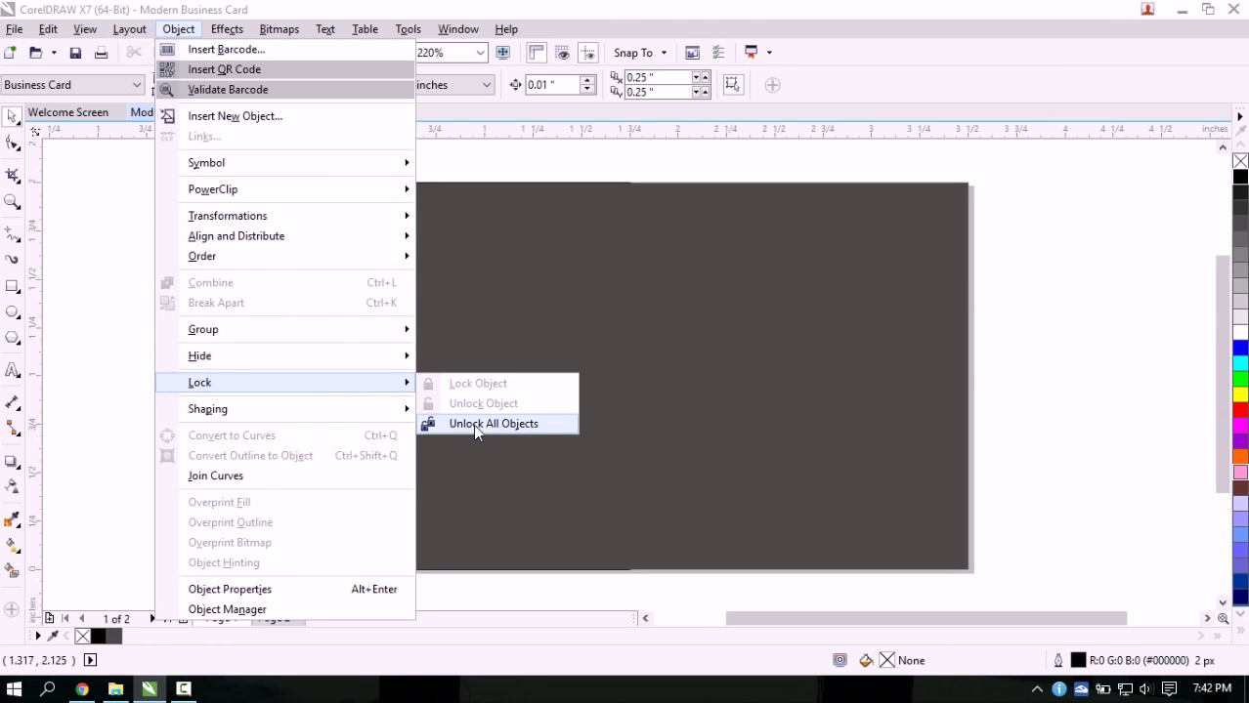
left_click(473, 424)
left_click(899, 349)
left_click(179, 30)
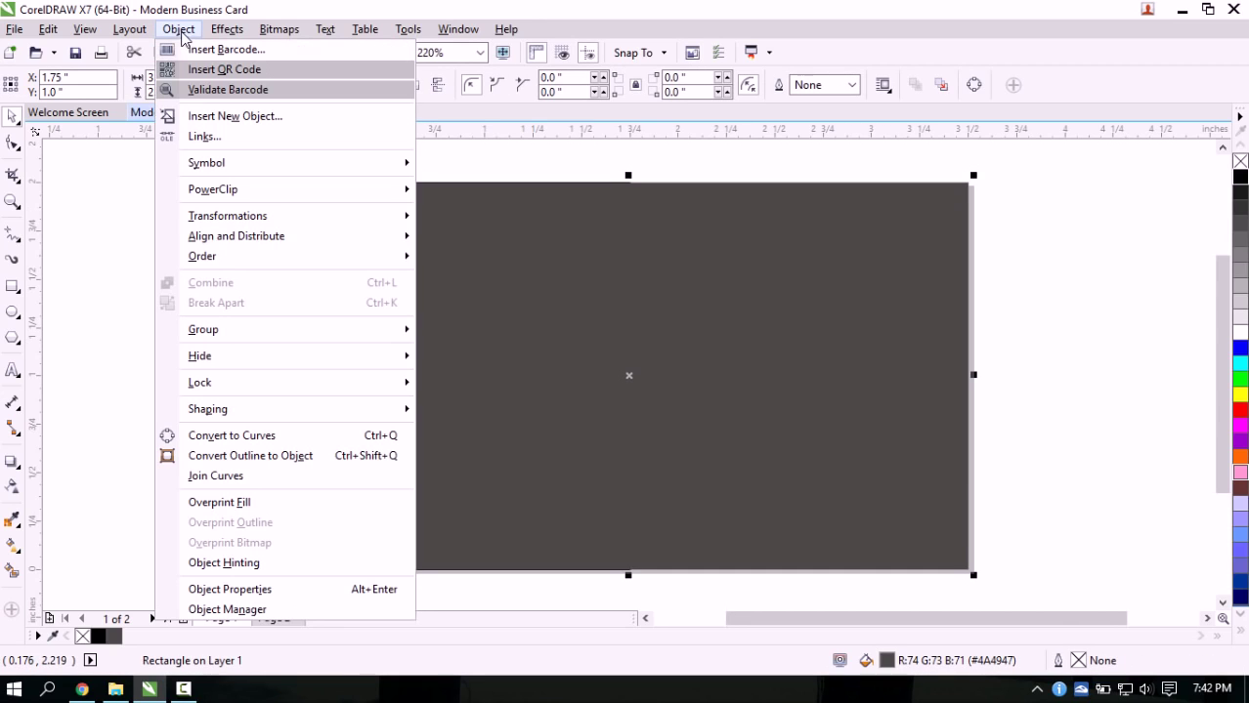
mouse_move(272, 265)
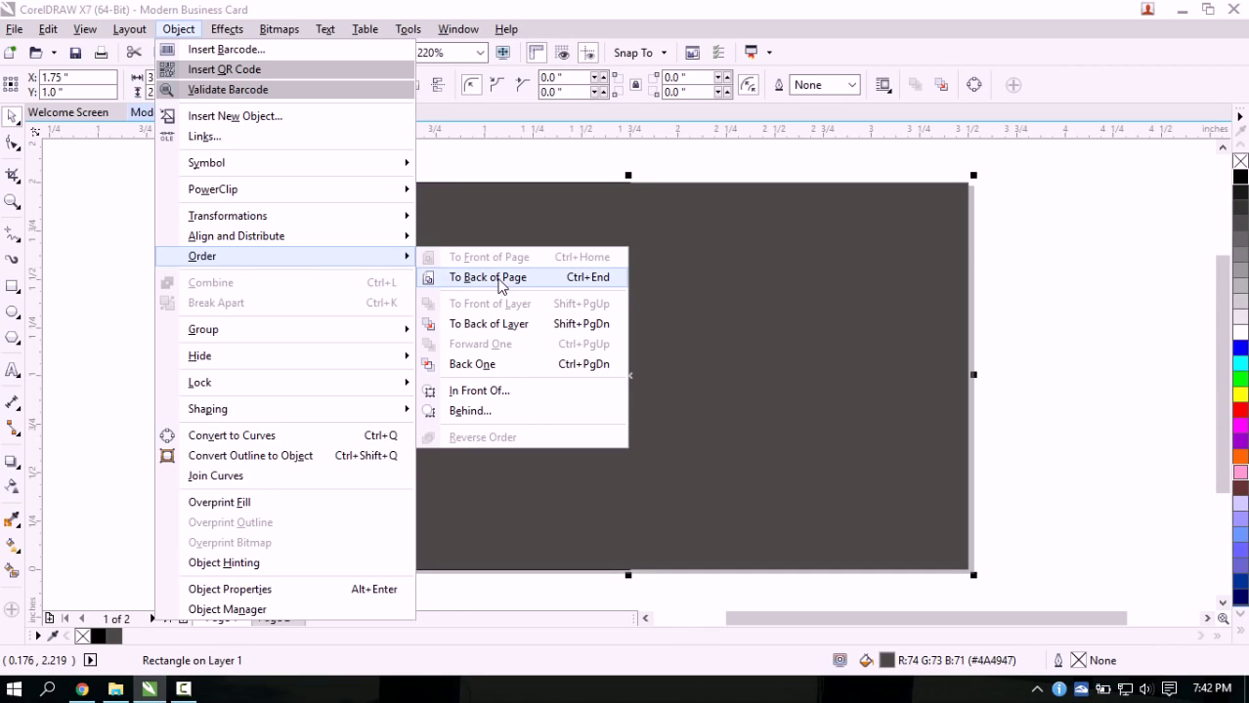
left_click(500, 281)
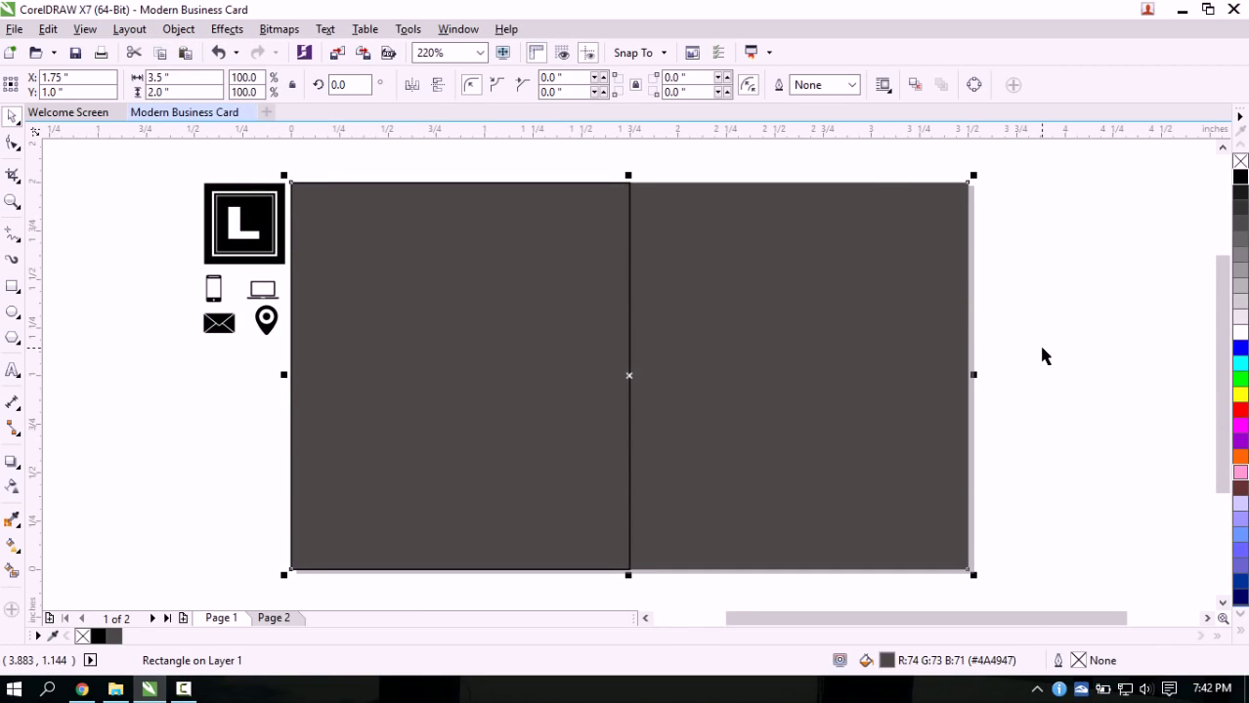
left_click(1020, 326)
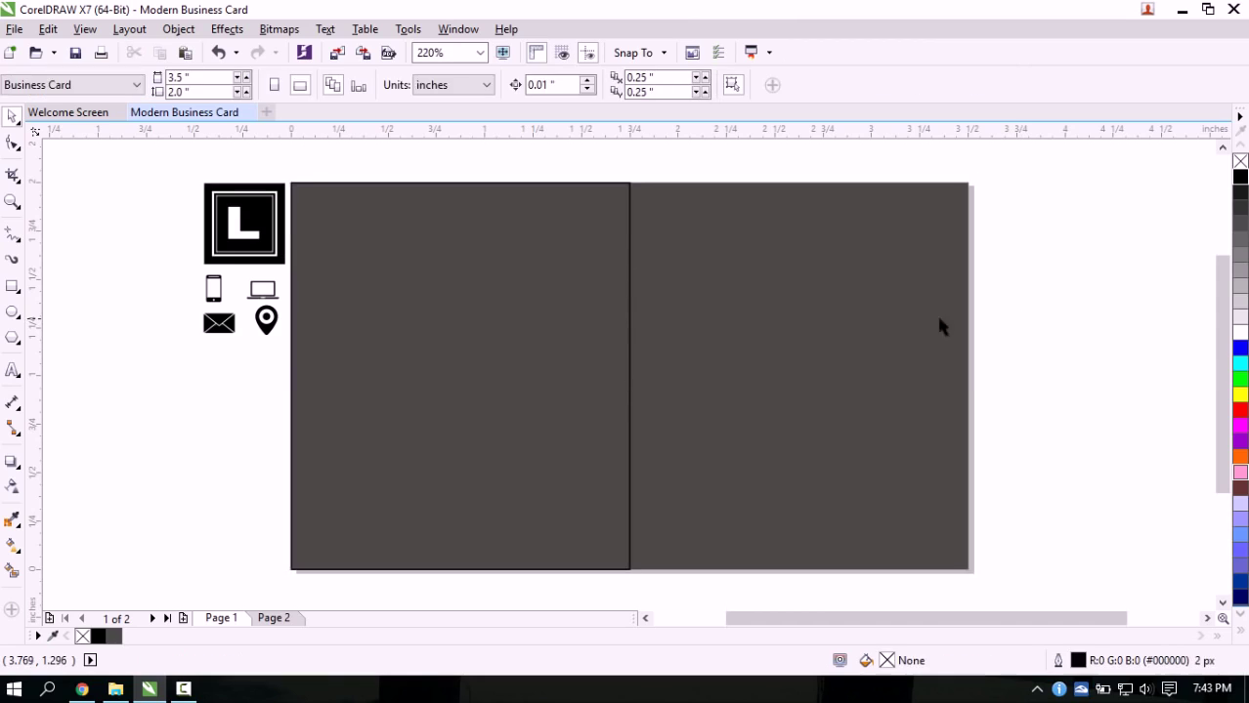
left_click(936, 325)
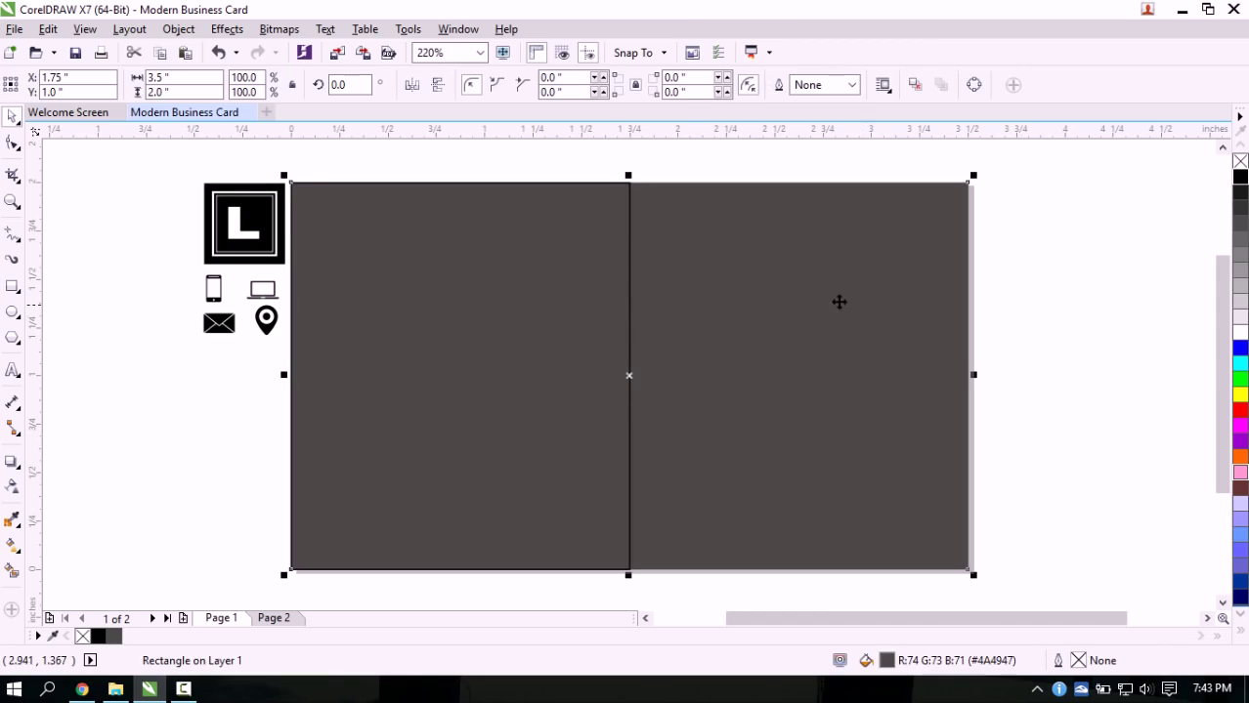
left_click(185, 32)
mouse_move(311, 260)
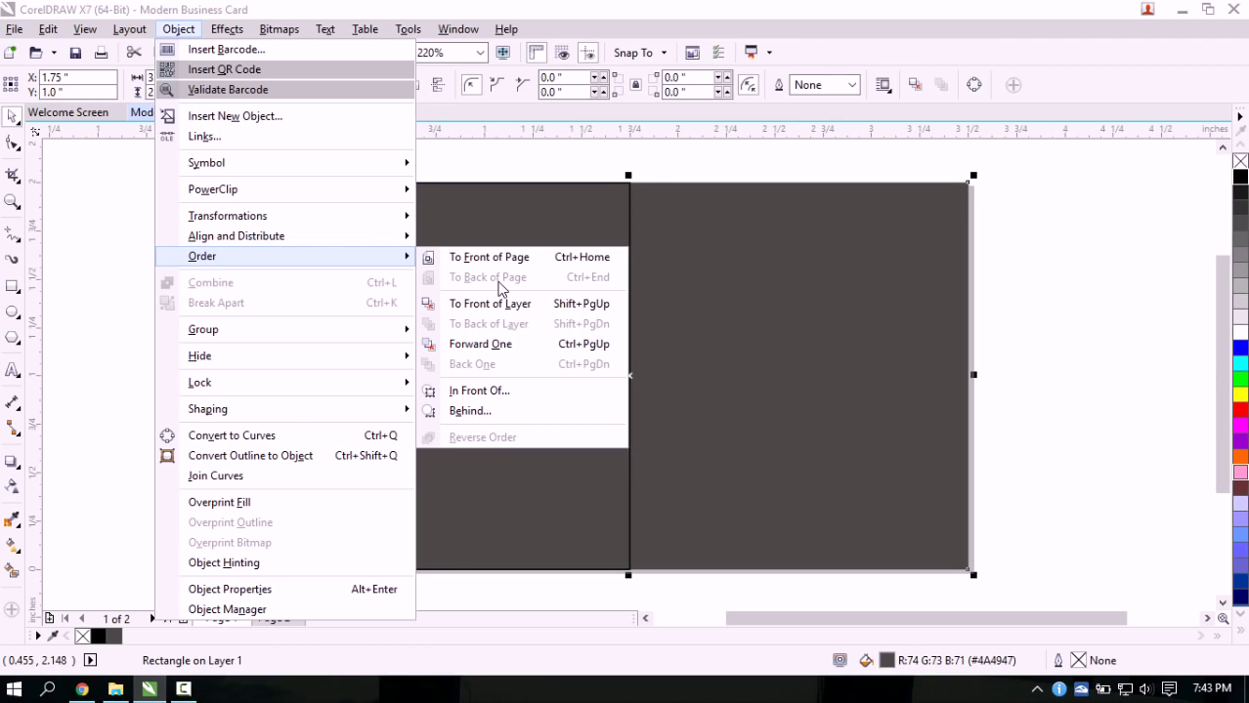
left_click(1036, 332)
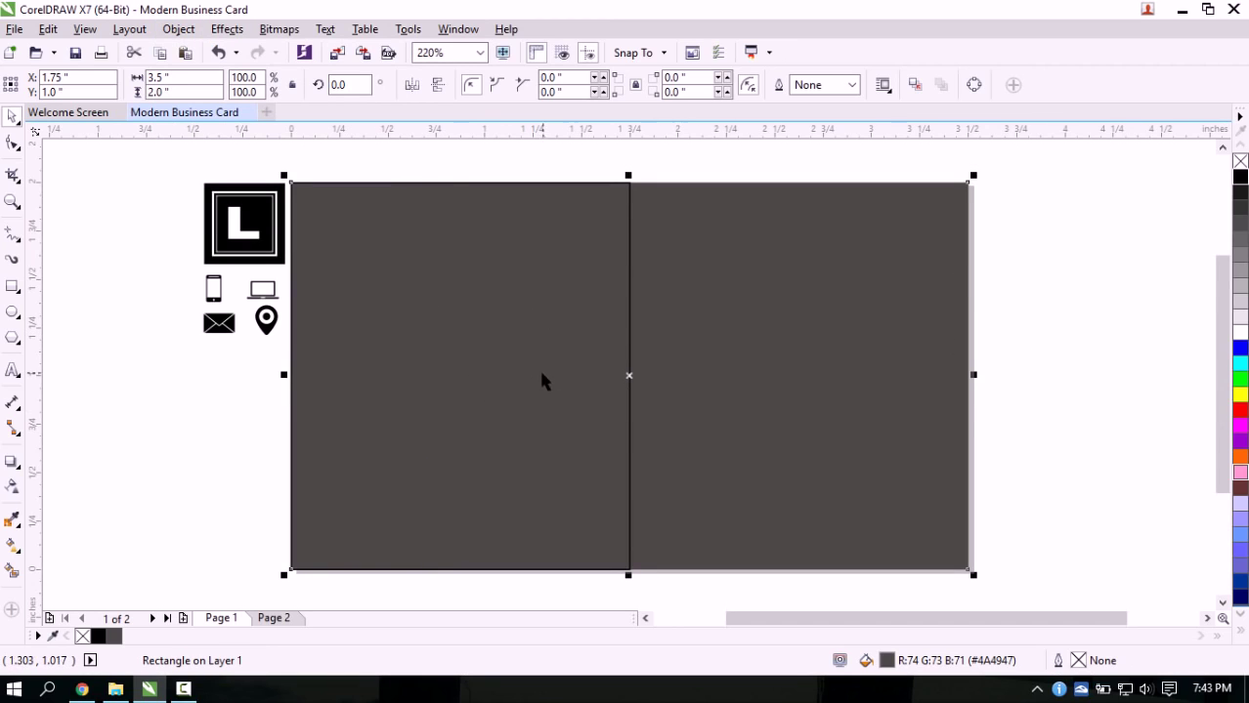
left_click(1016, 391)
Lock the dark gray background rectangle in place
left_click(895, 381)
left_click(178, 28)
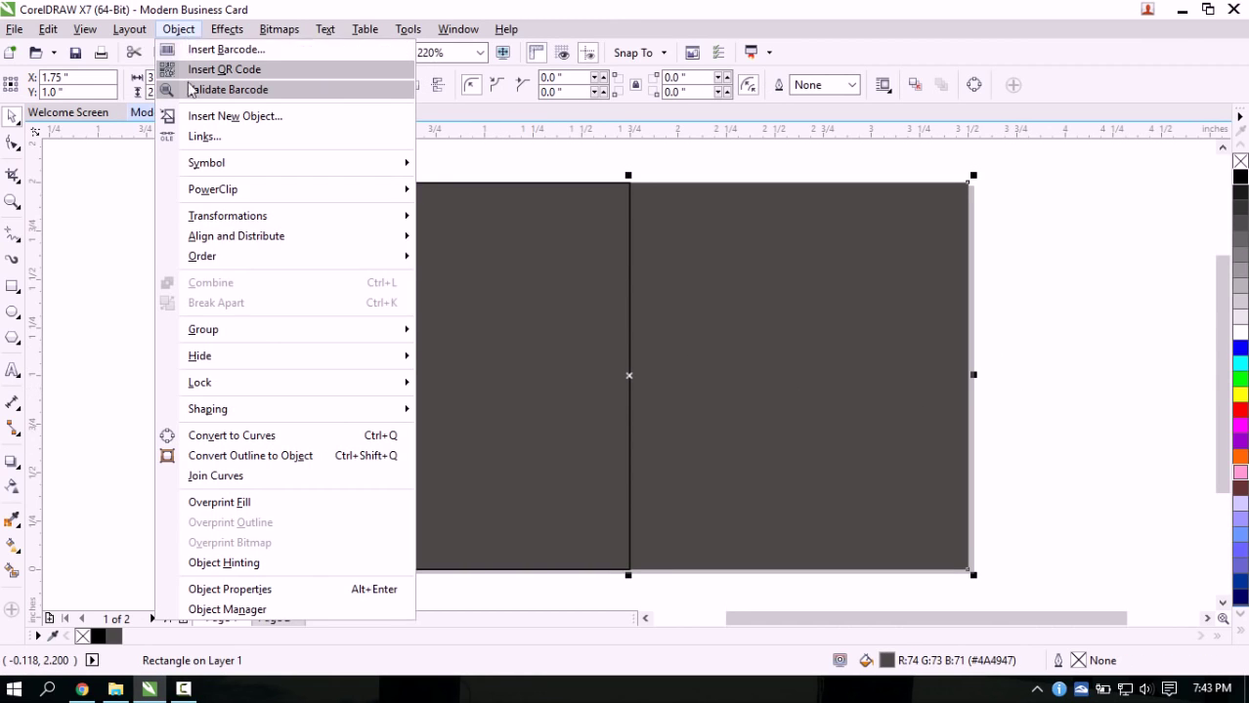
mouse_move(362, 385)
left_click(452, 379)
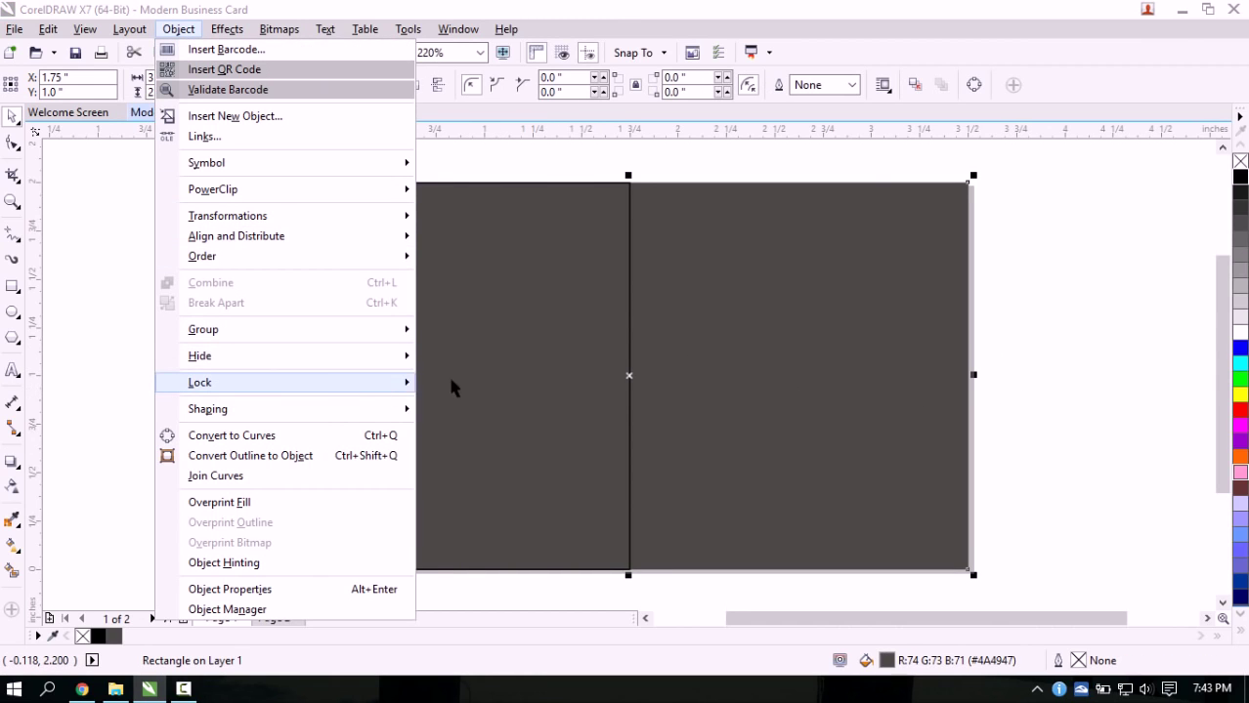
Stretch the unfilled left rectangle to about 2.83 inches wide, and narrow it back to 1.75 inches
left_click(516, 408)
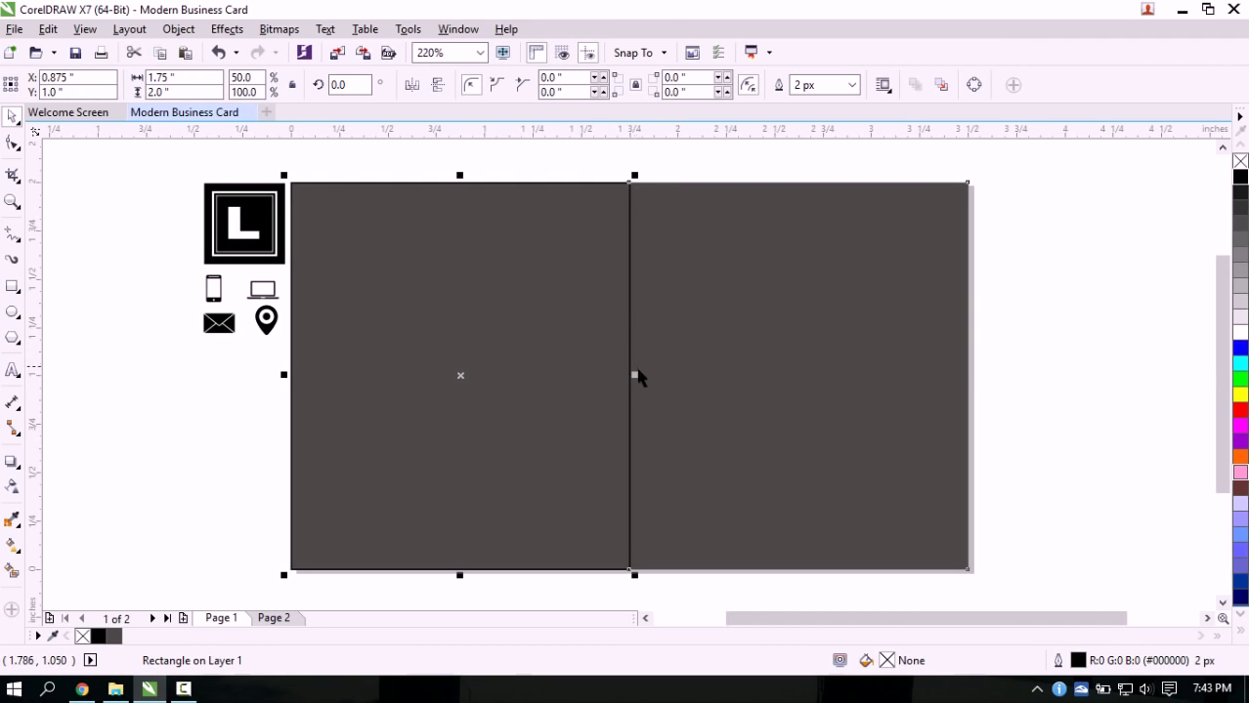
left_click_drag(636, 377, 842, 391)
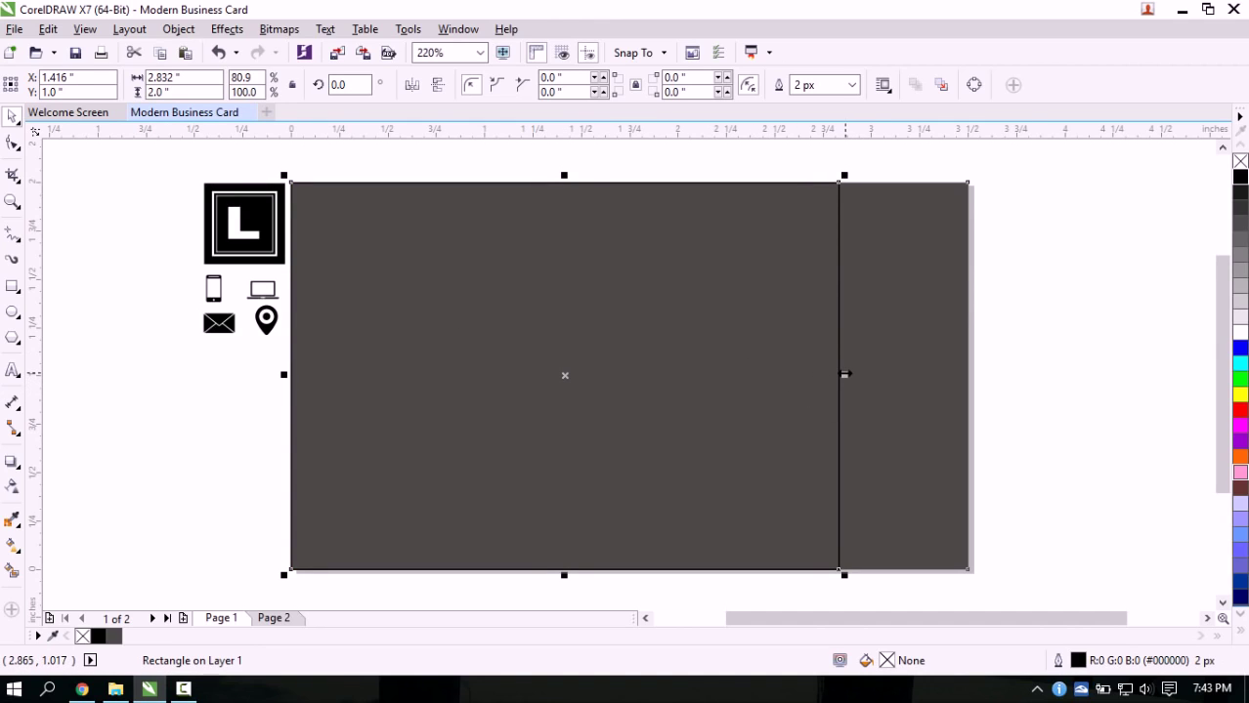
left_click_drag(845, 374, 632, 376)
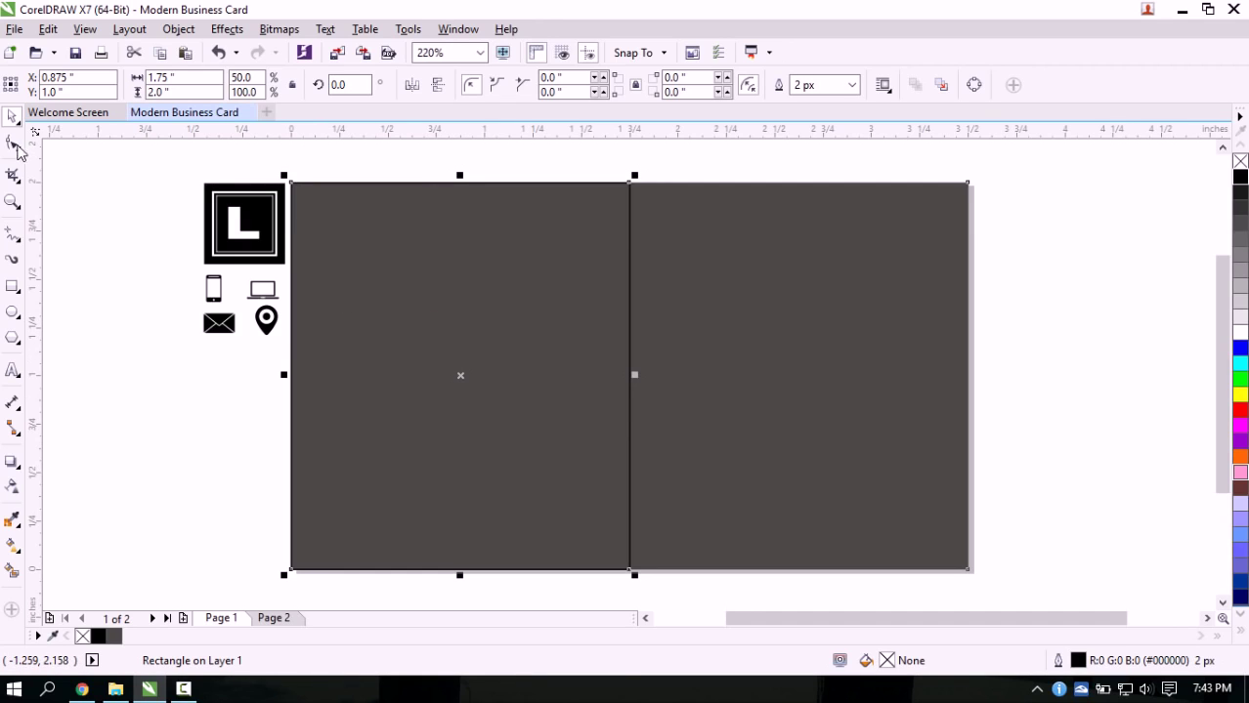
Draw a straight horizontal line about 4.09 inches long across the card and set its outline width to Hairline
left_click(14, 238)
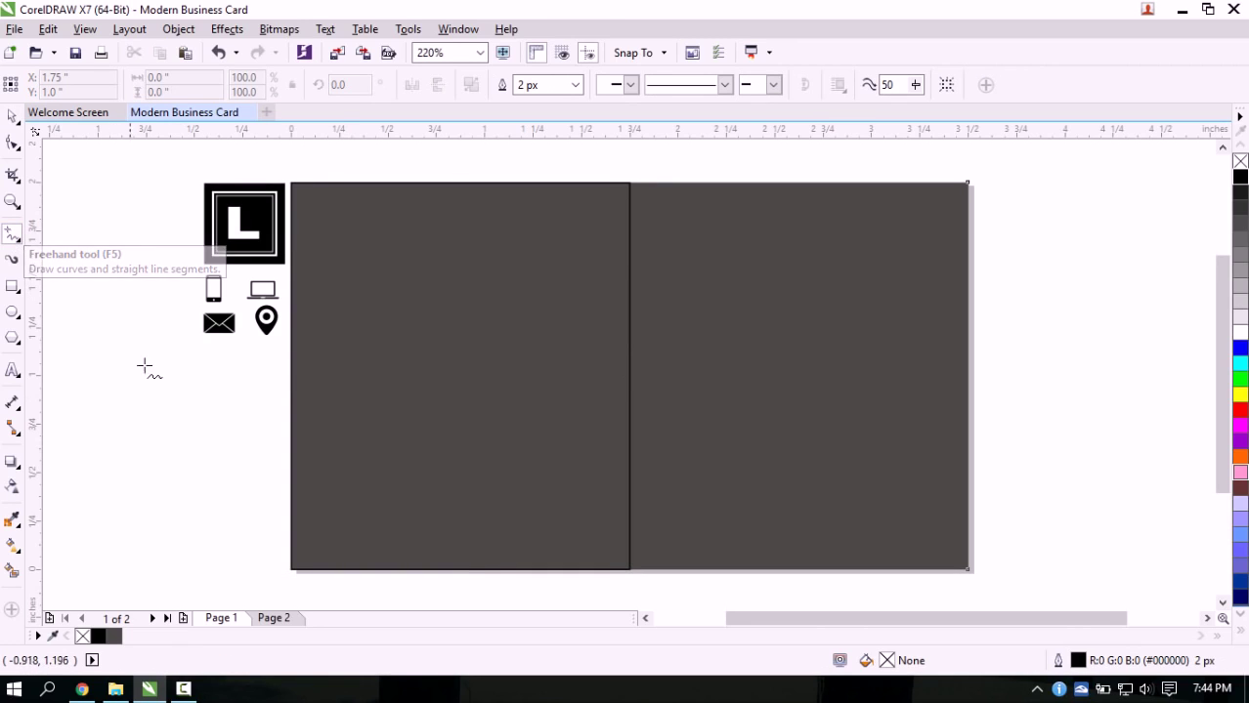
left_click(245, 392)
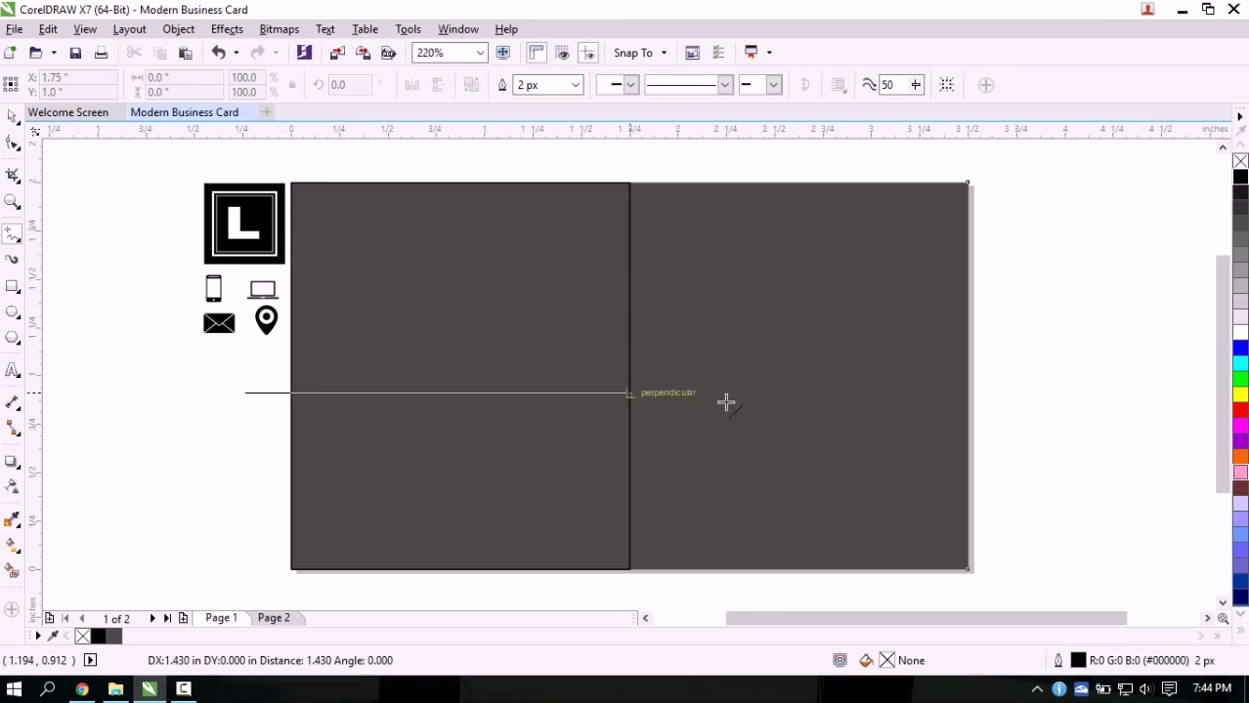
left_click(1036, 411)
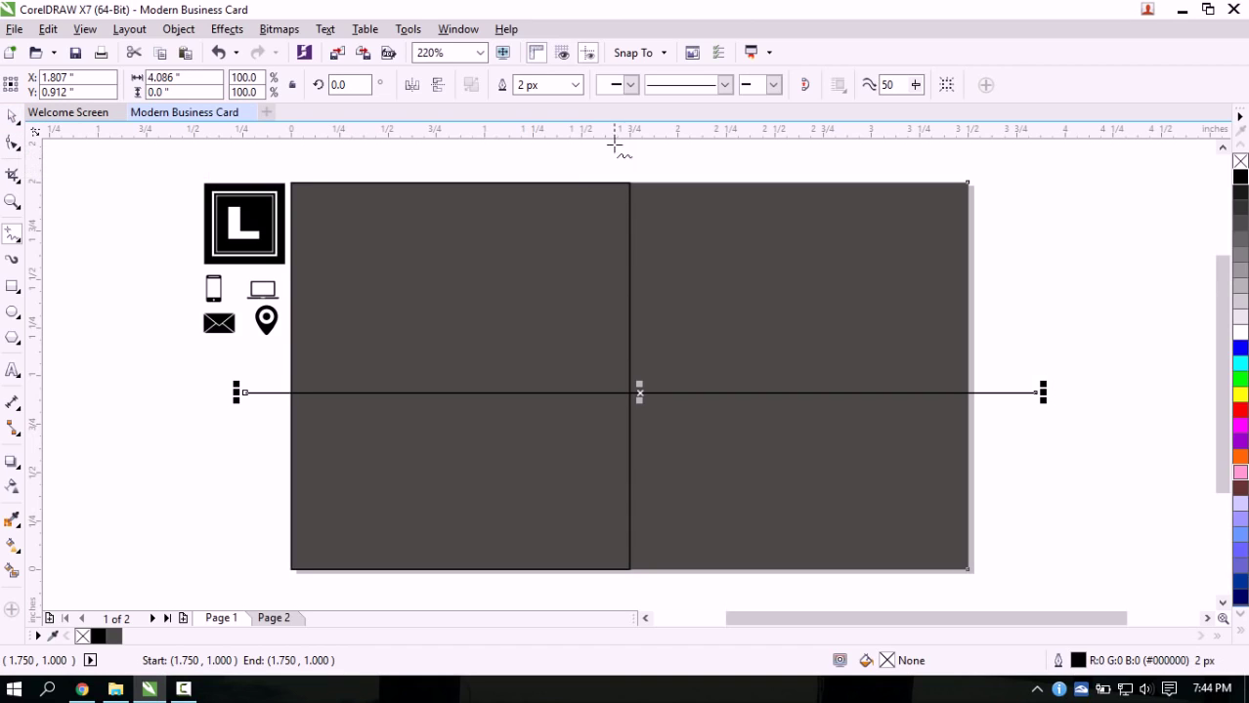
left_click(575, 85)
left_click(550, 118)
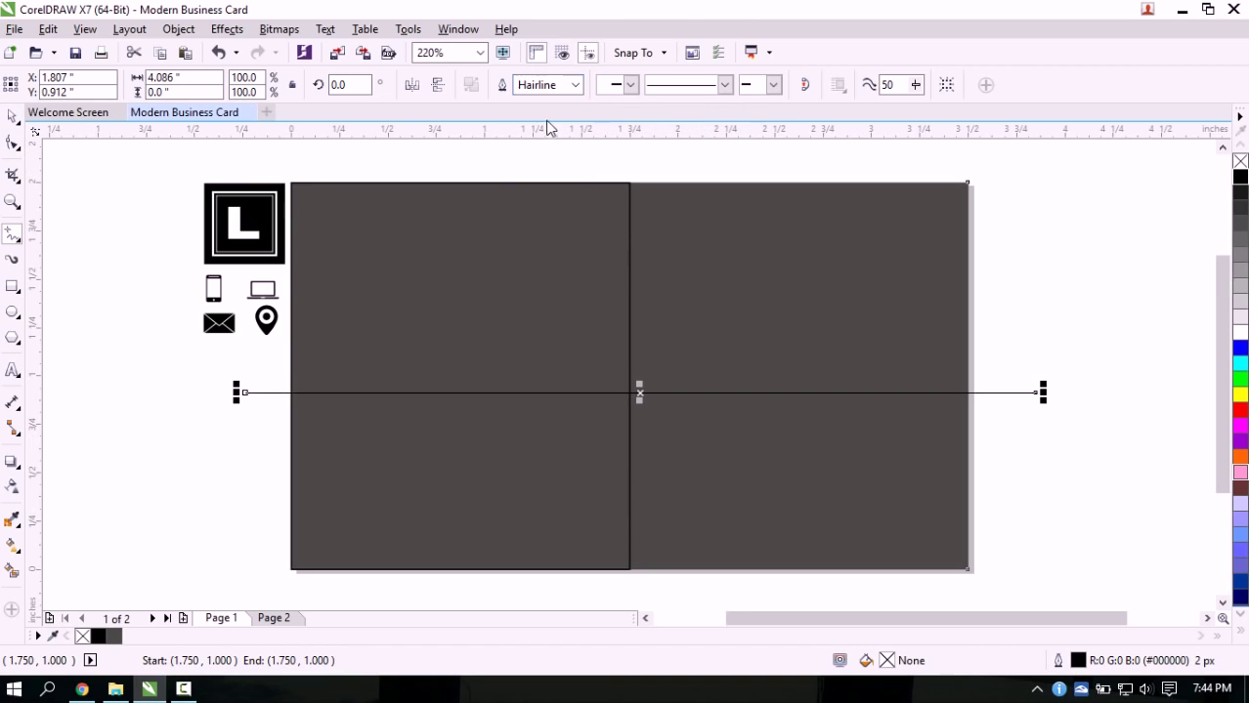
Move the horizontal line so its midpoint snaps to the card's center at X 1.75, Y 1.0 inches, and deselect it
left_click(14, 119)
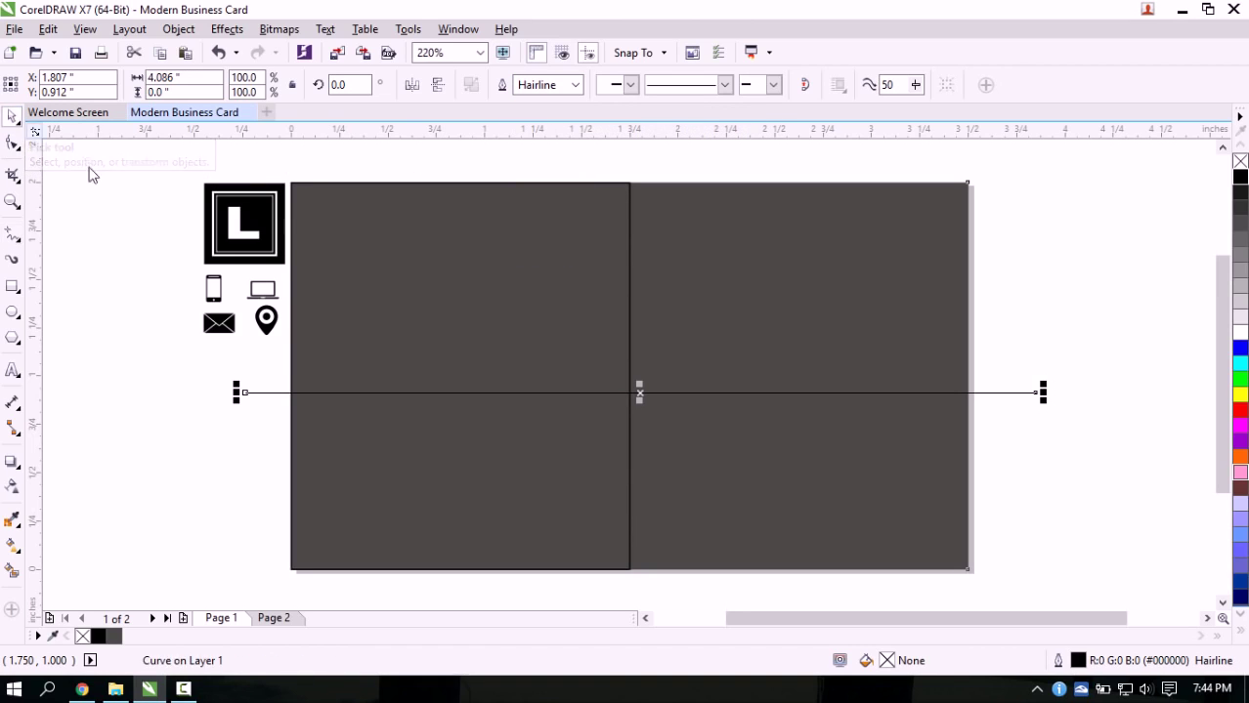
left_click_drag(638, 393, 631, 376)
key("Escape")
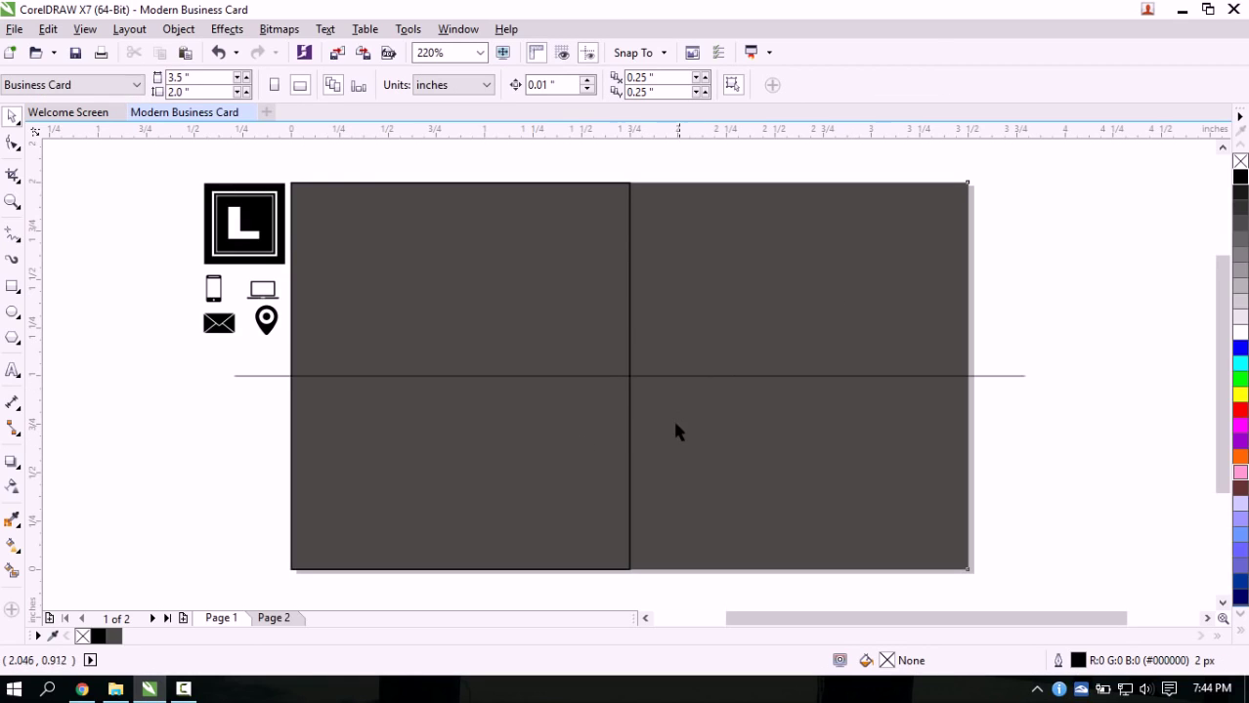
left_click(717, 377)
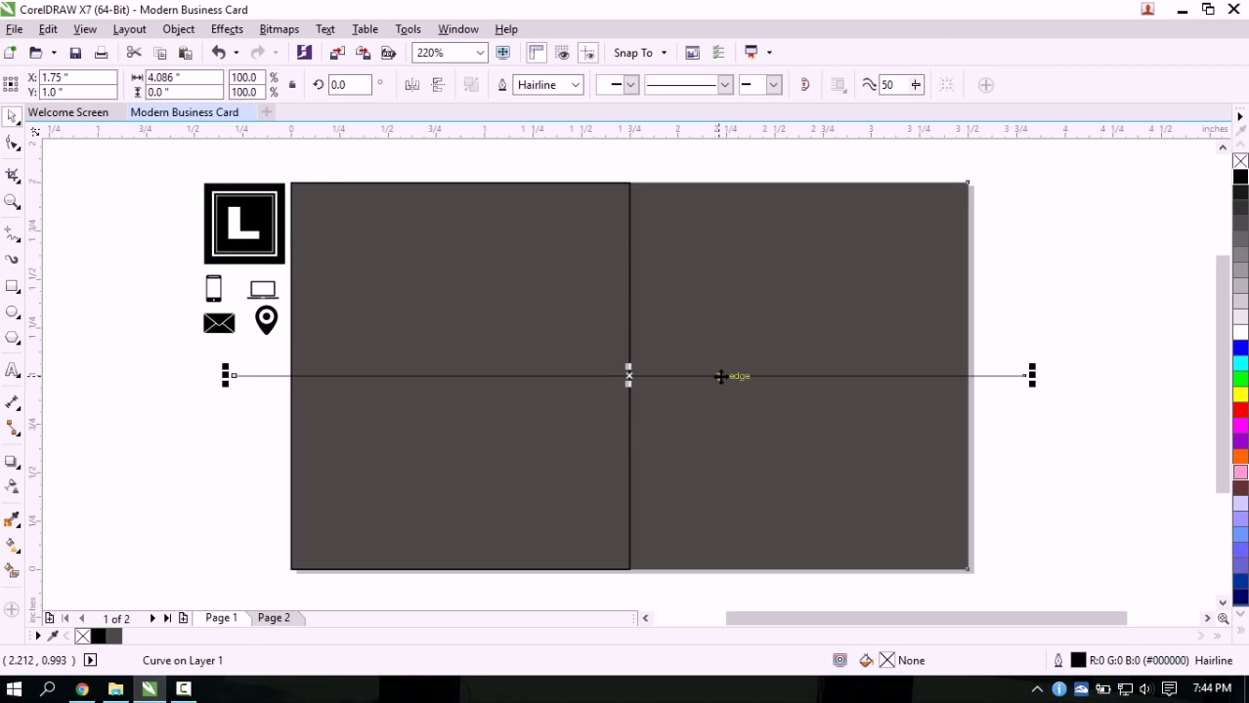
left_click(15, 146)
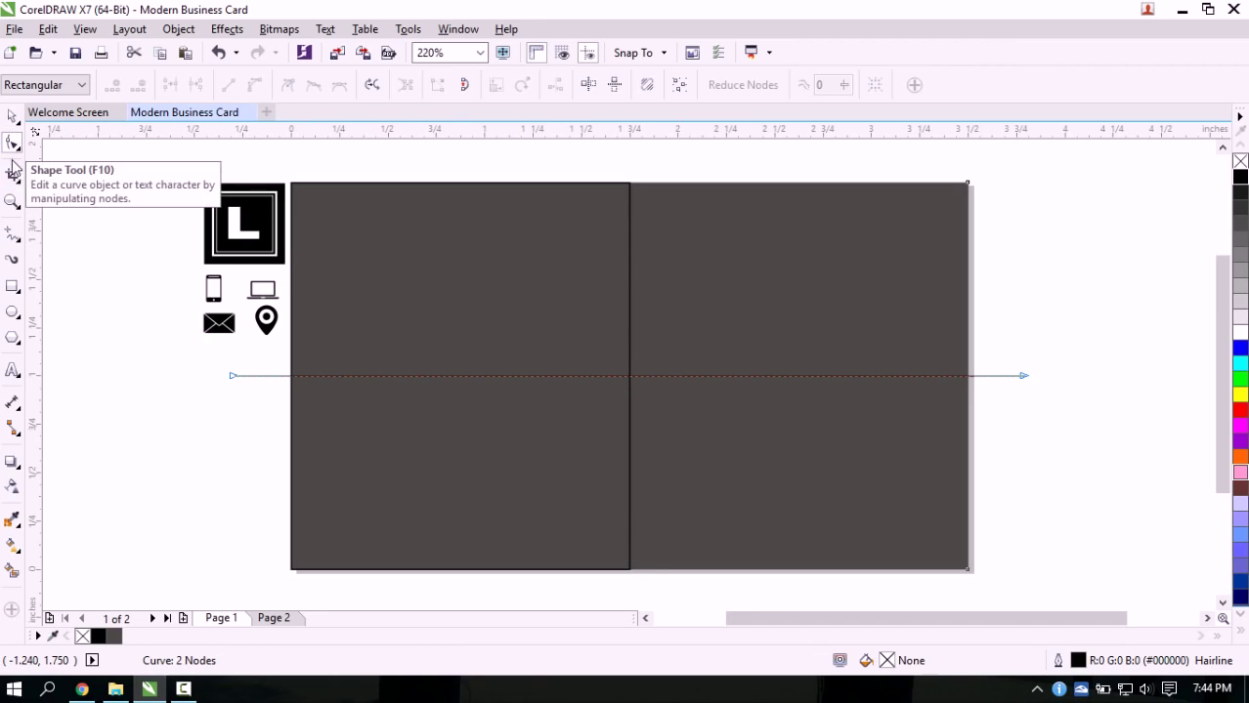
left_click(12, 115)
Give the left half rectangle a uniform fill with the hex color #FF1447
left_click(498, 432)
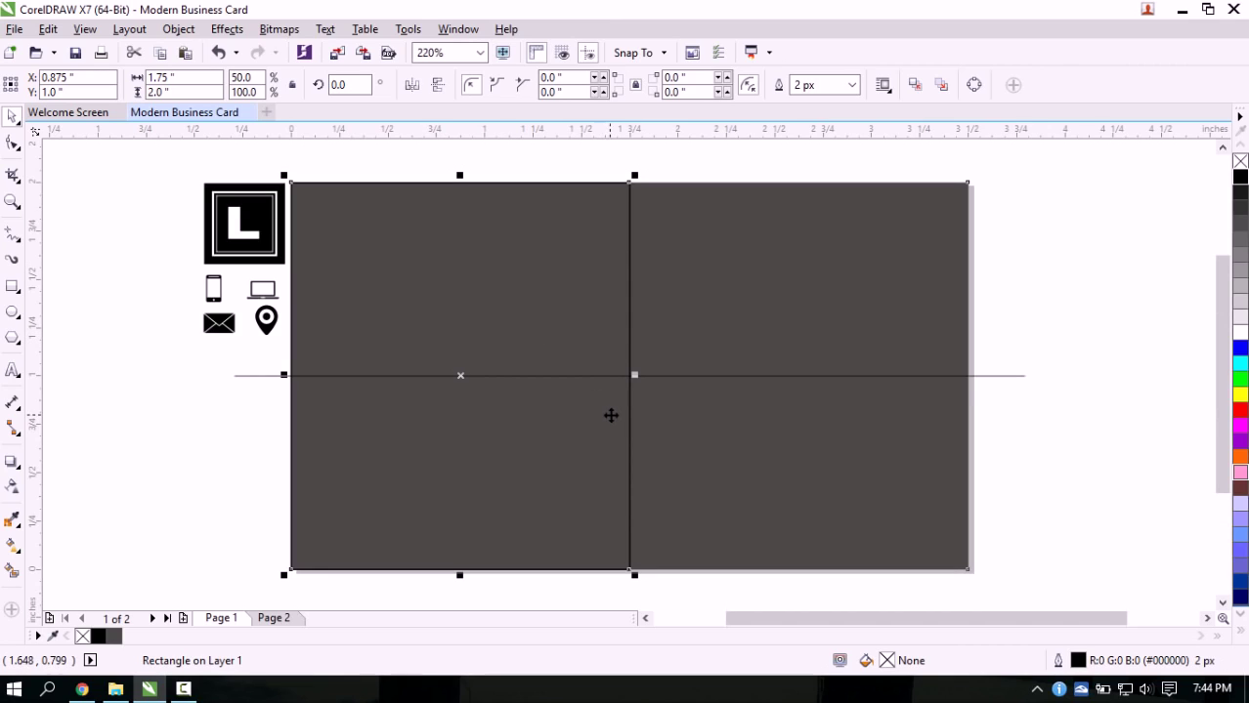
double_click(886, 661)
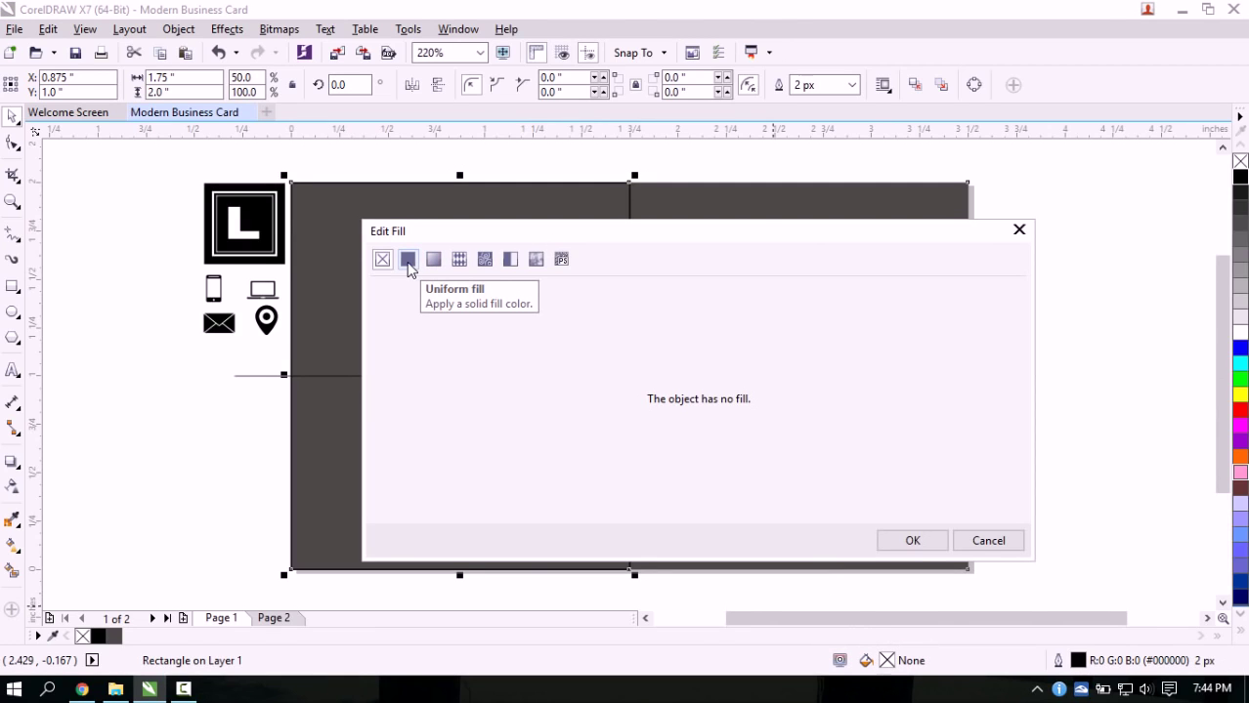
left_click(408, 262)
left_click_drag(467, 233, 534, 241)
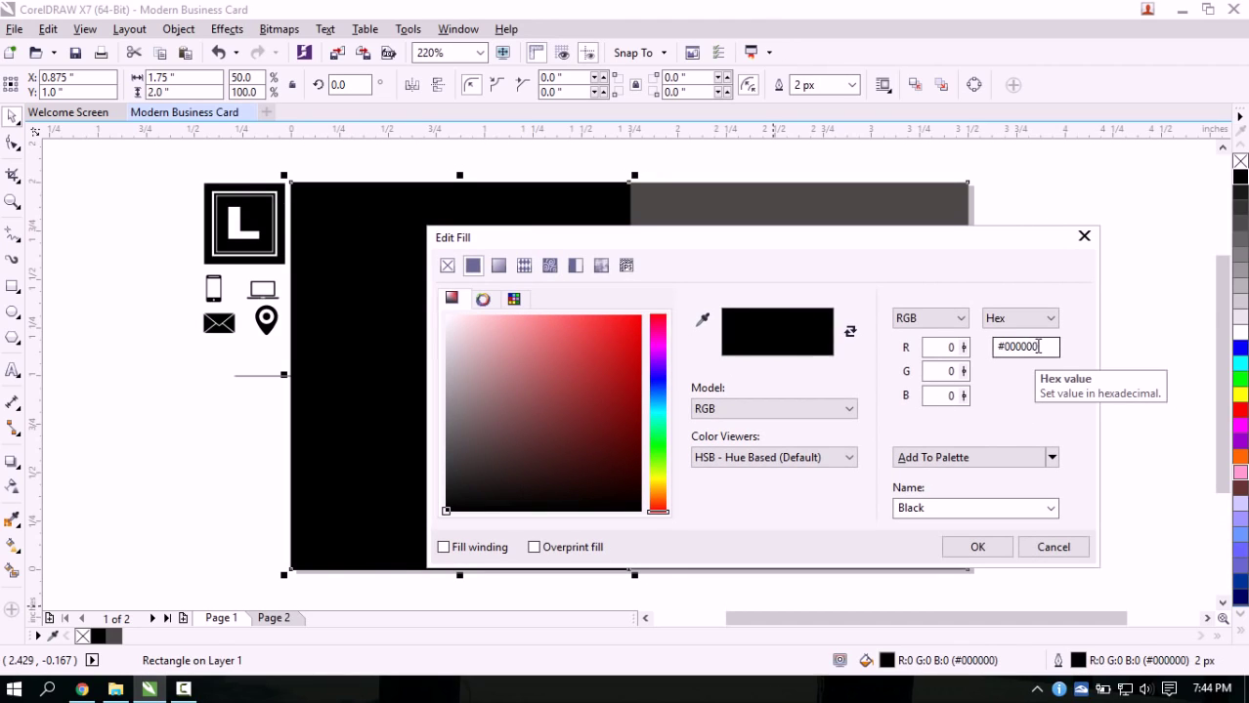
double_click(1010, 348)
left_click_drag(1010, 352, 1006, 351)
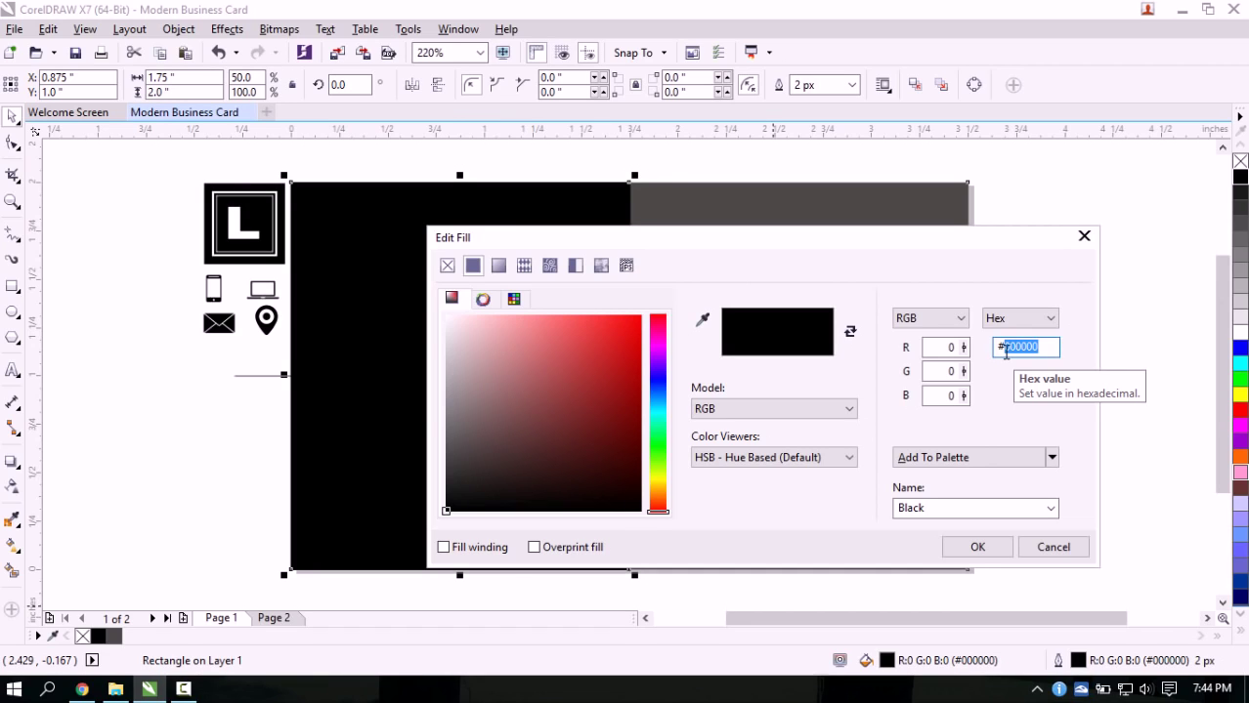
type("FF1447")
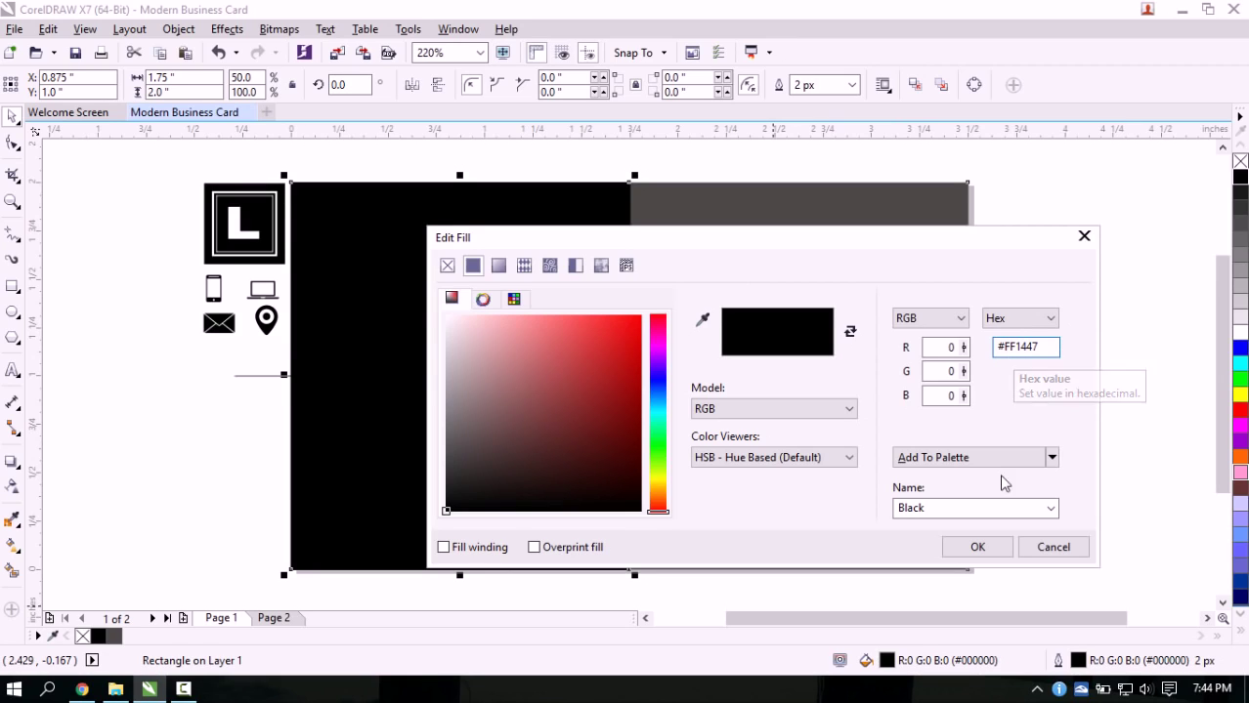
left_click(978, 547)
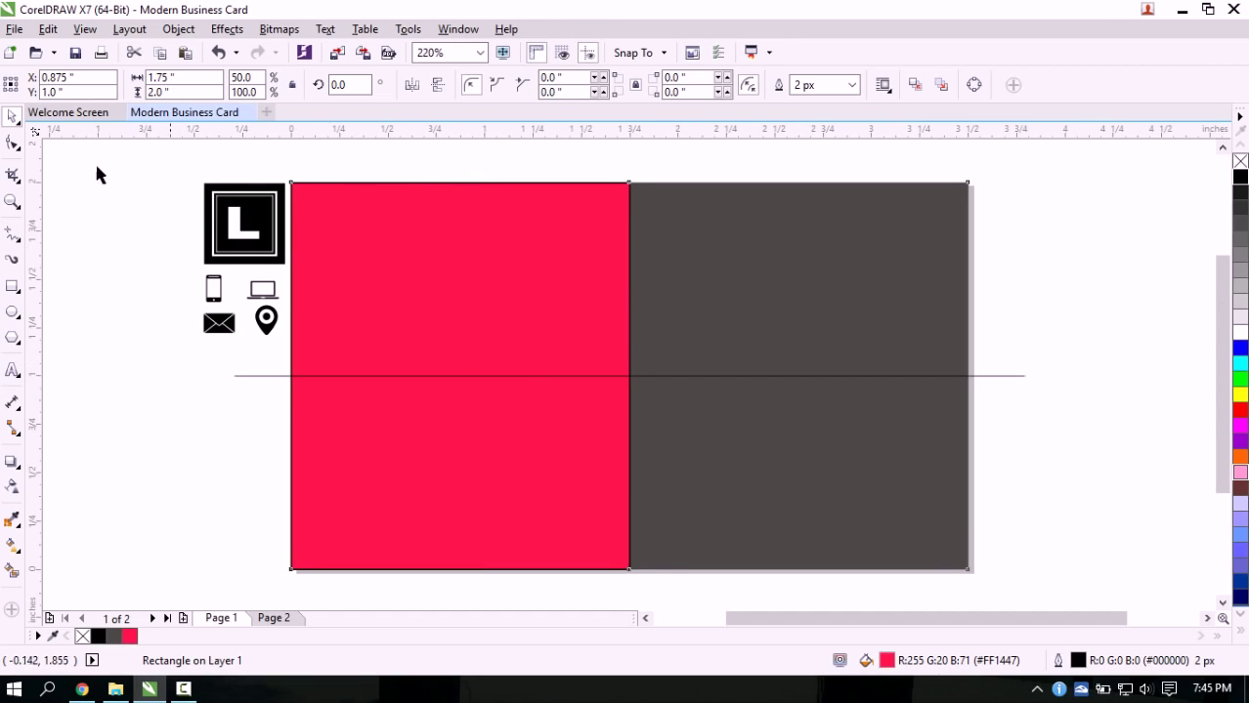
Set the red rectangle's outline width to Hairline and convert the rectangle to curves
left_click(13, 145)
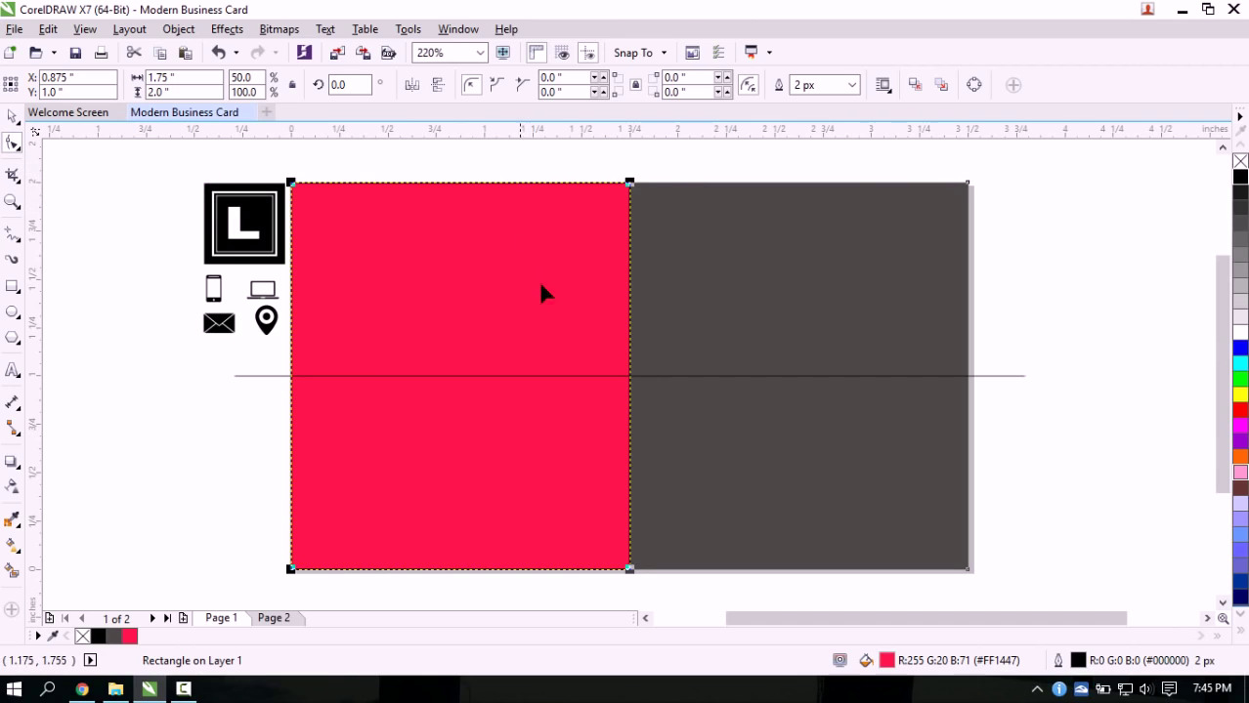
left_click(851, 85)
left_click(829, 118)
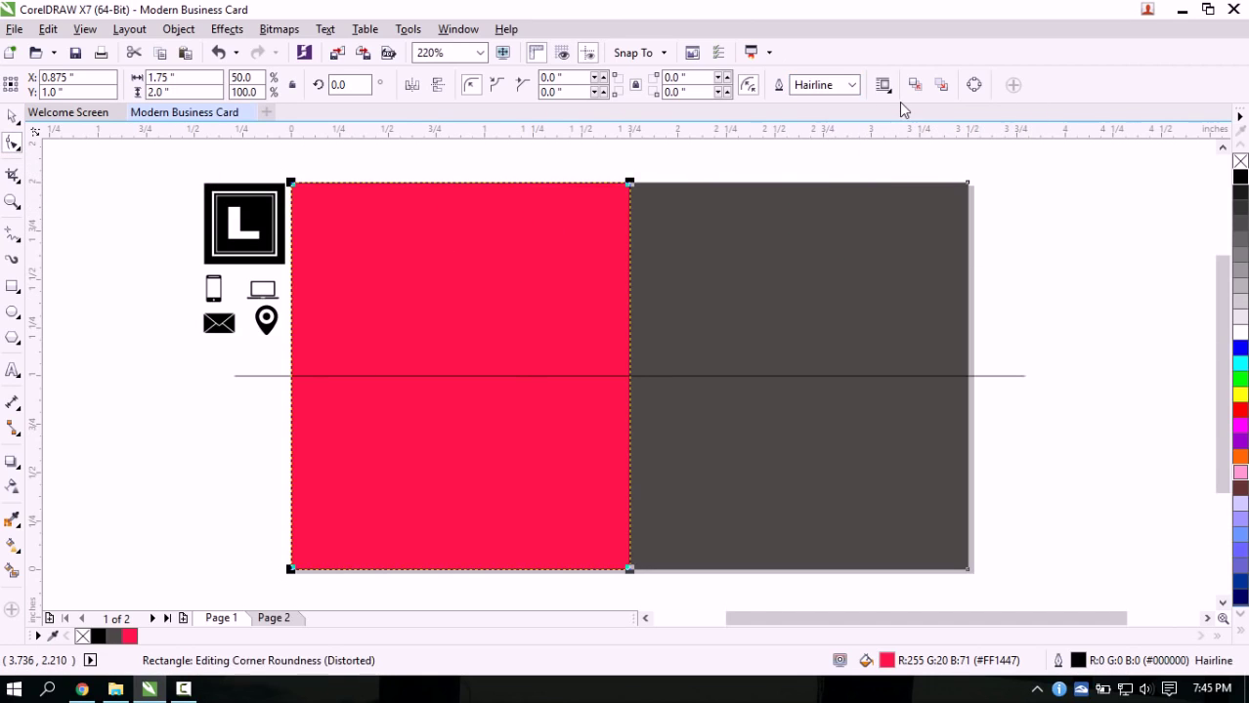
left_click(974, 86)
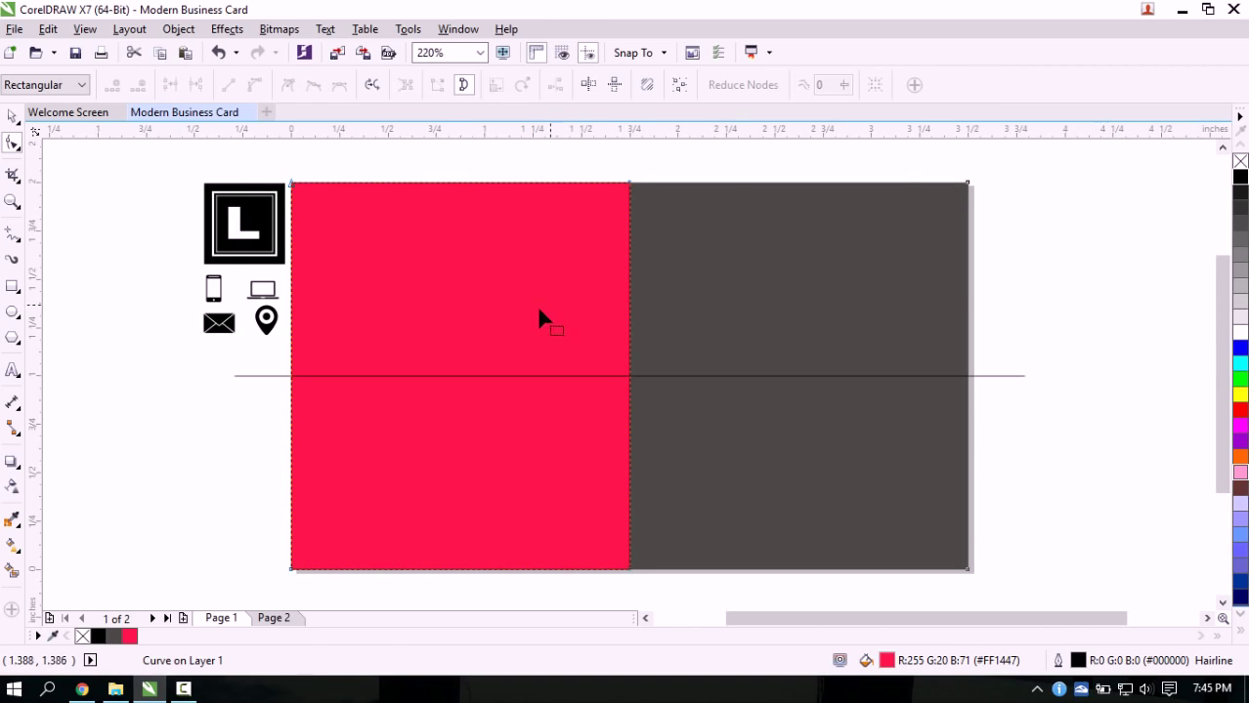
Slant the red shape's inner edge by moving its lower inner corner node to the middle of the shape's bottom edge
left_click_drag(628, 185, 568, 225)
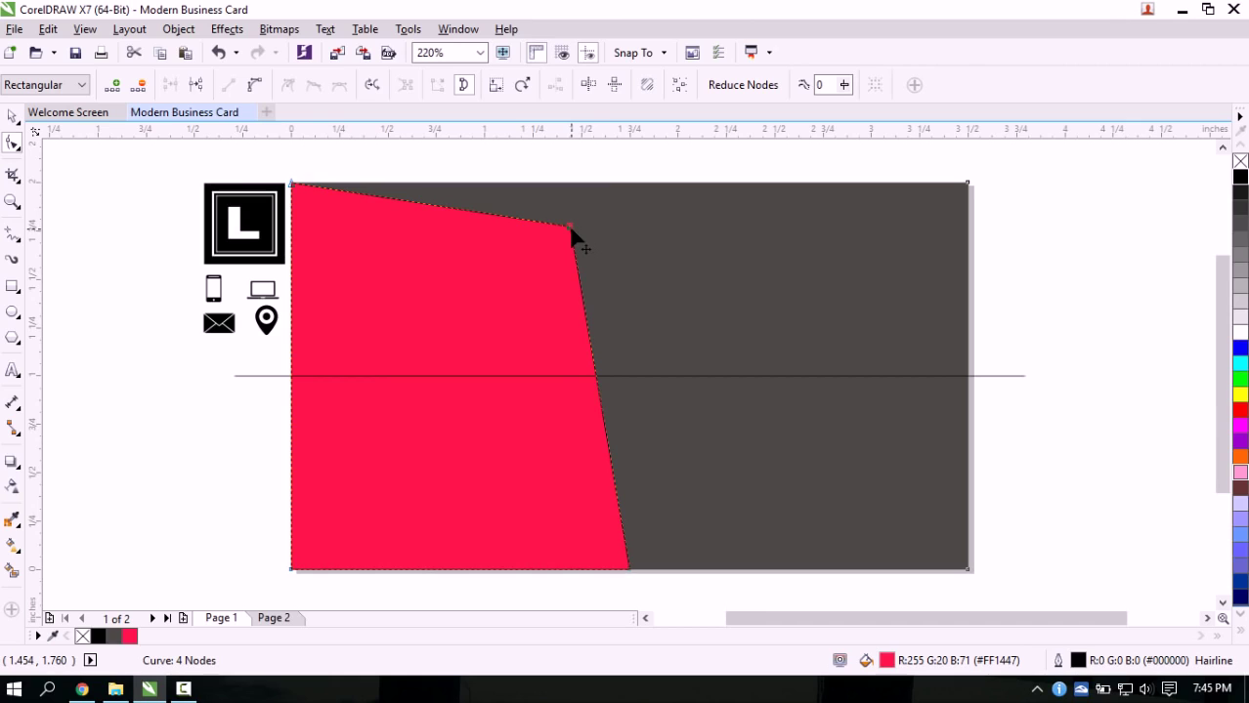
key("ctrl+z")
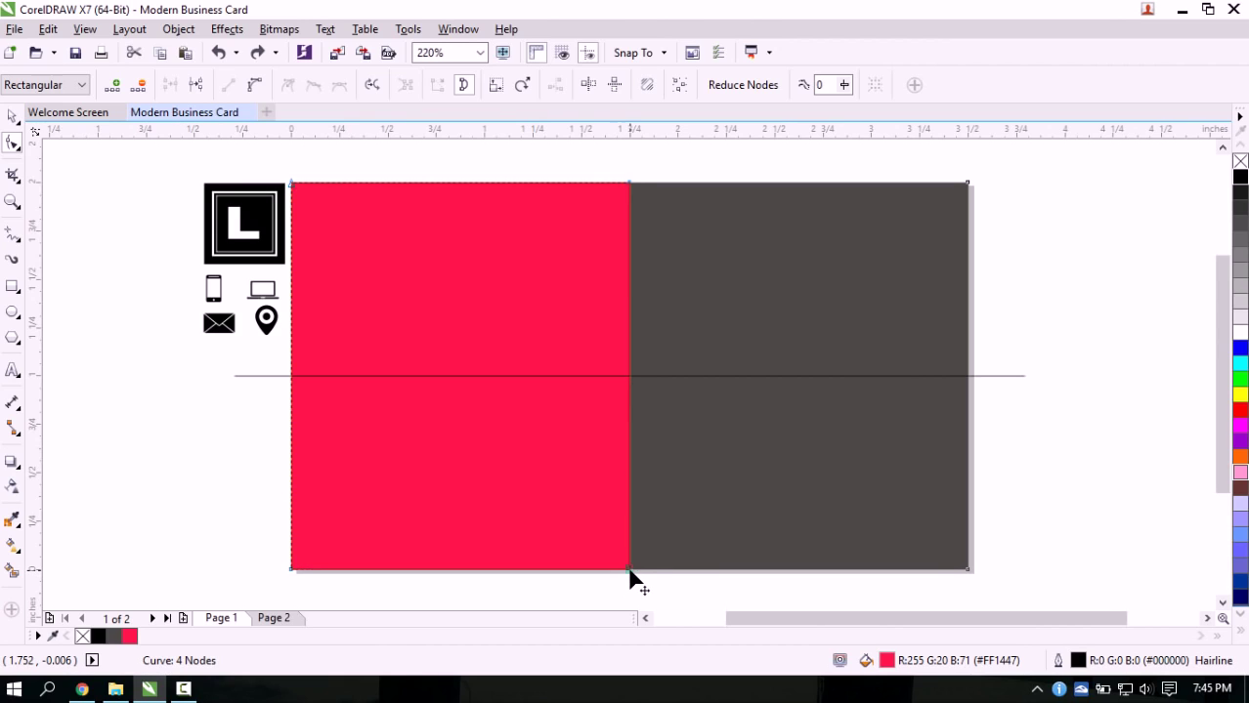
left_click_drag(629, 570, 464, 573)
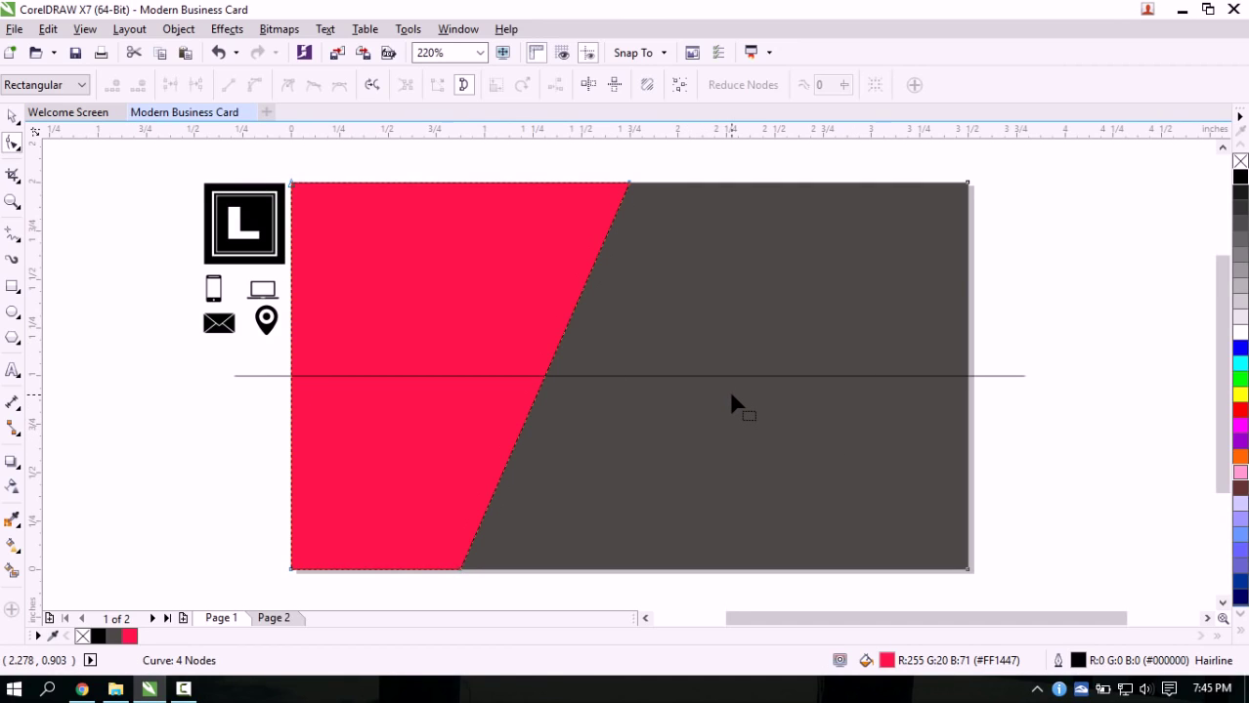
left_click(12, 116)
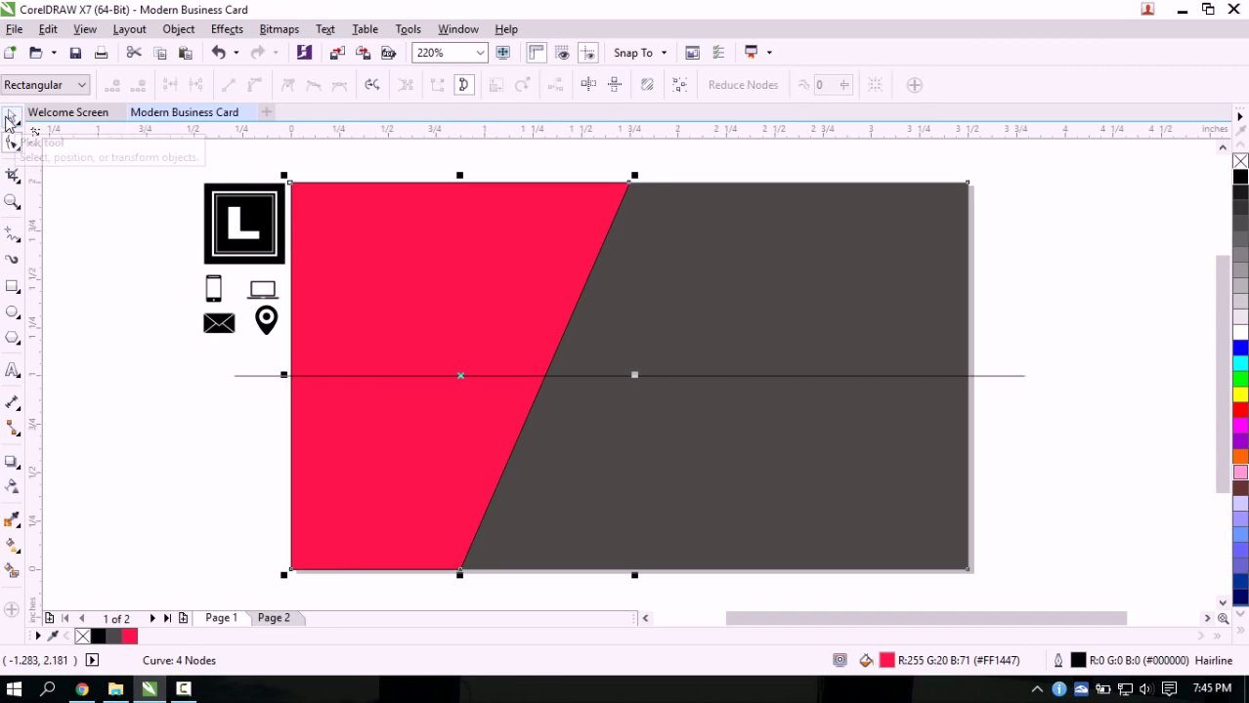
left_click(133, 332)
Copy the slanted red shape, paste a duplicate directly on top of it, and select the duplicate
left_click(504, 322)
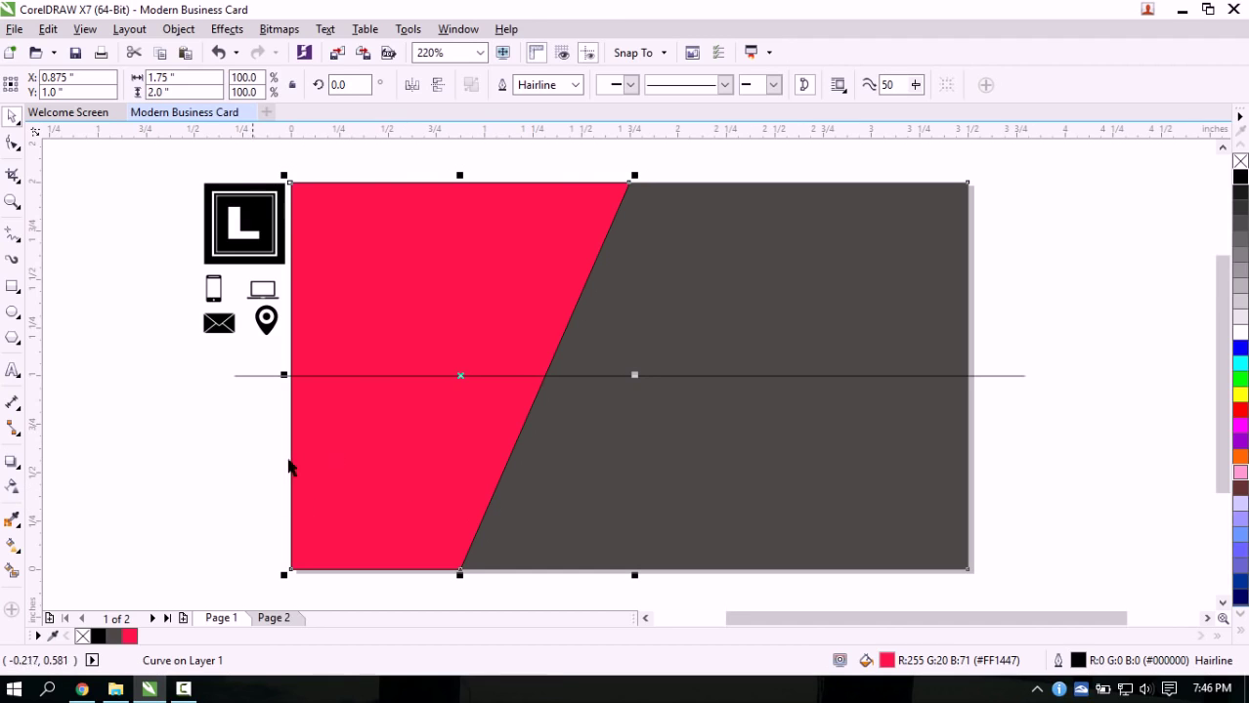
right_click(365, 427)
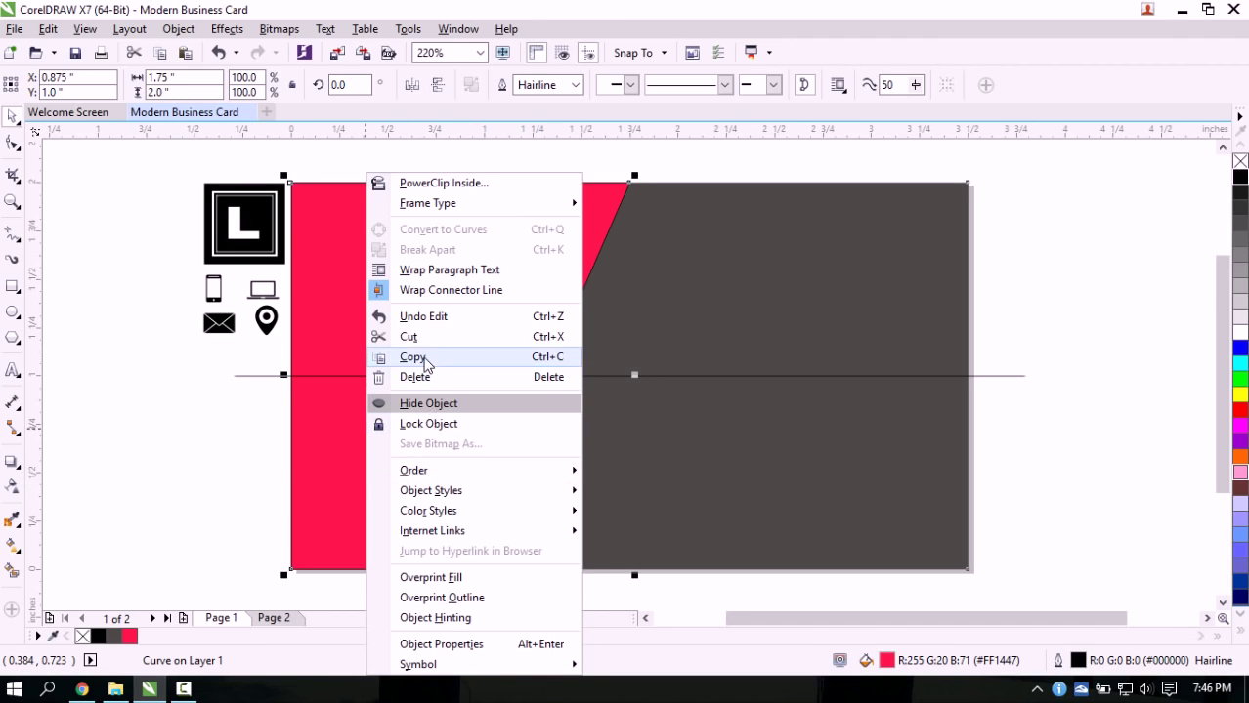
left_click(425, 364)
left_click(134, 411)
right_click(133, 390)
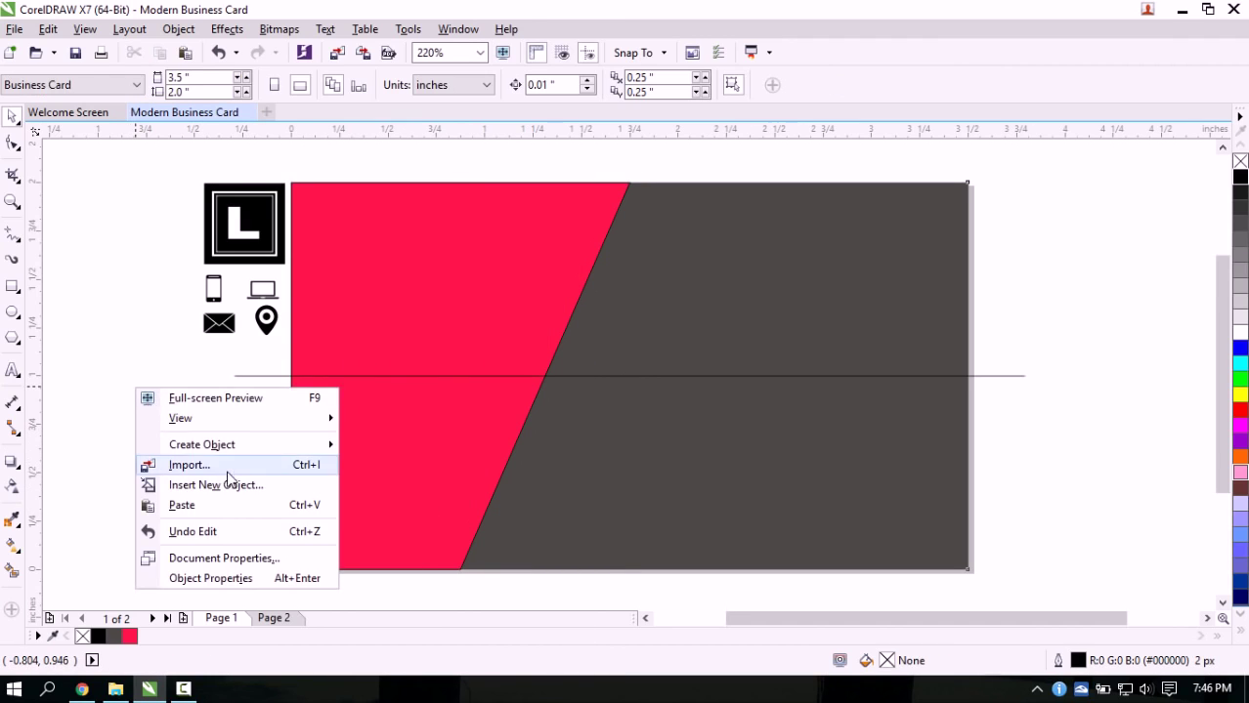
left_click(222, 505)
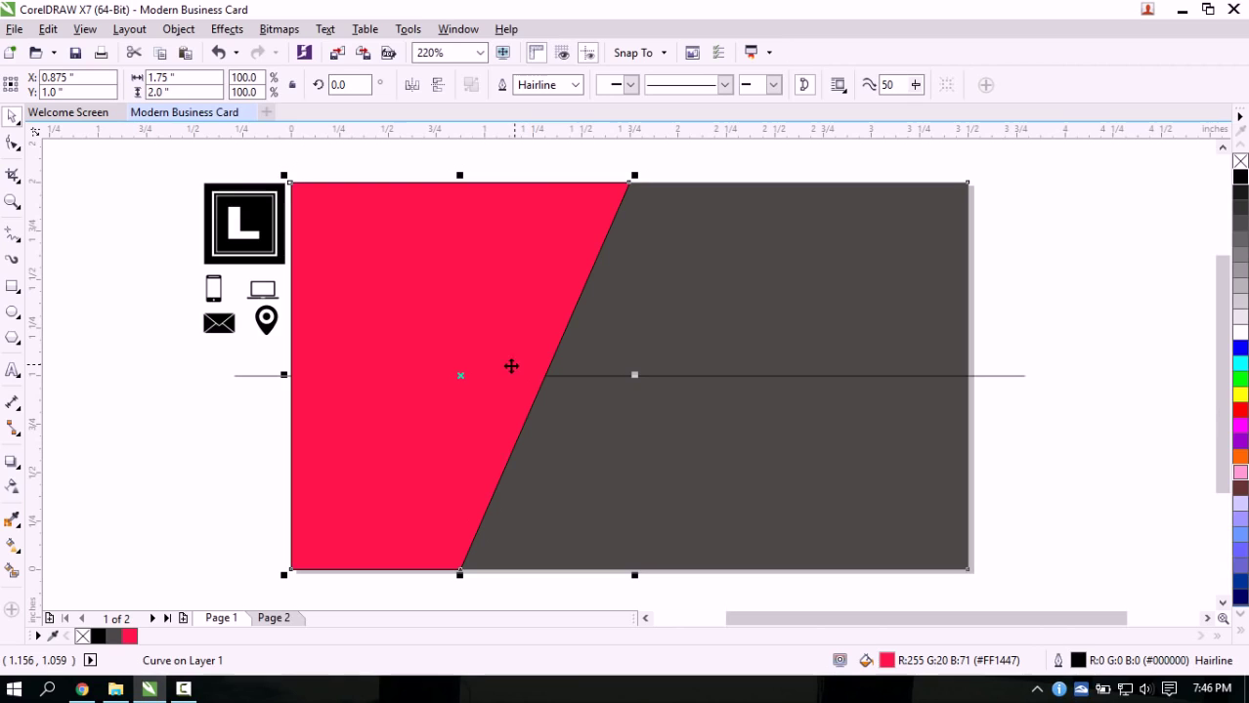
left_click(12, 147)
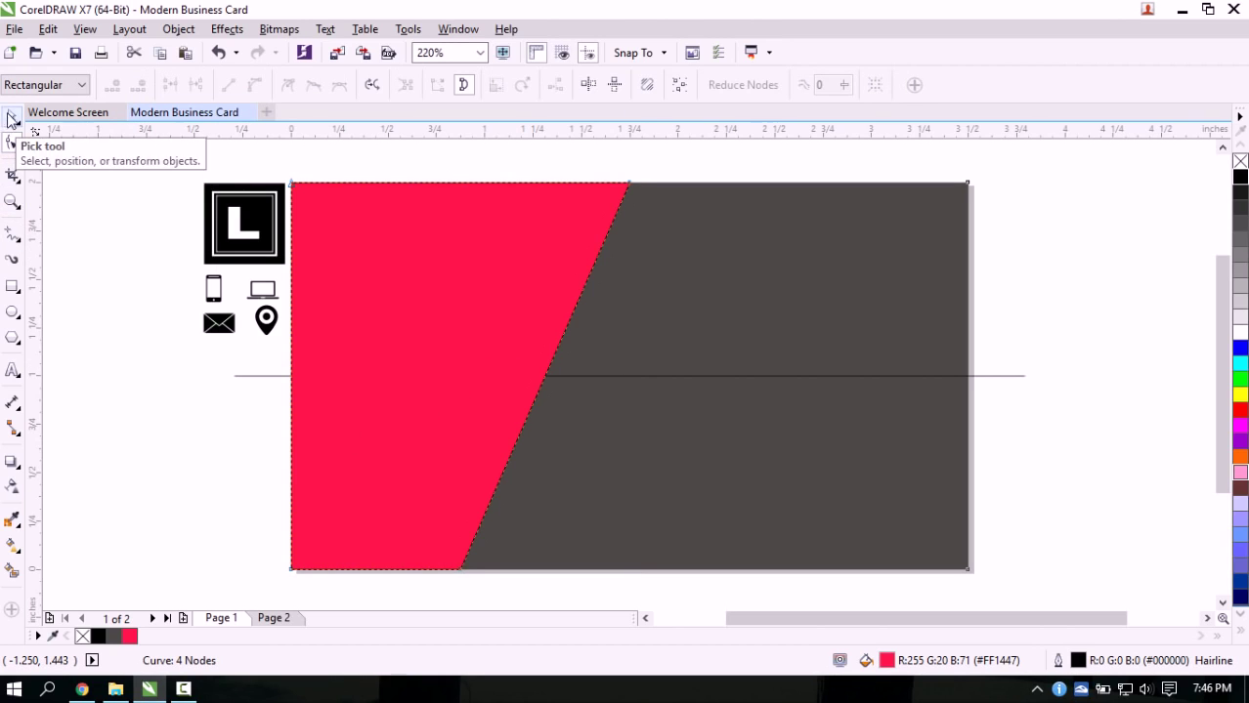
left_click(11, 115)
left_click(88, 396)
left_click(425, 415)
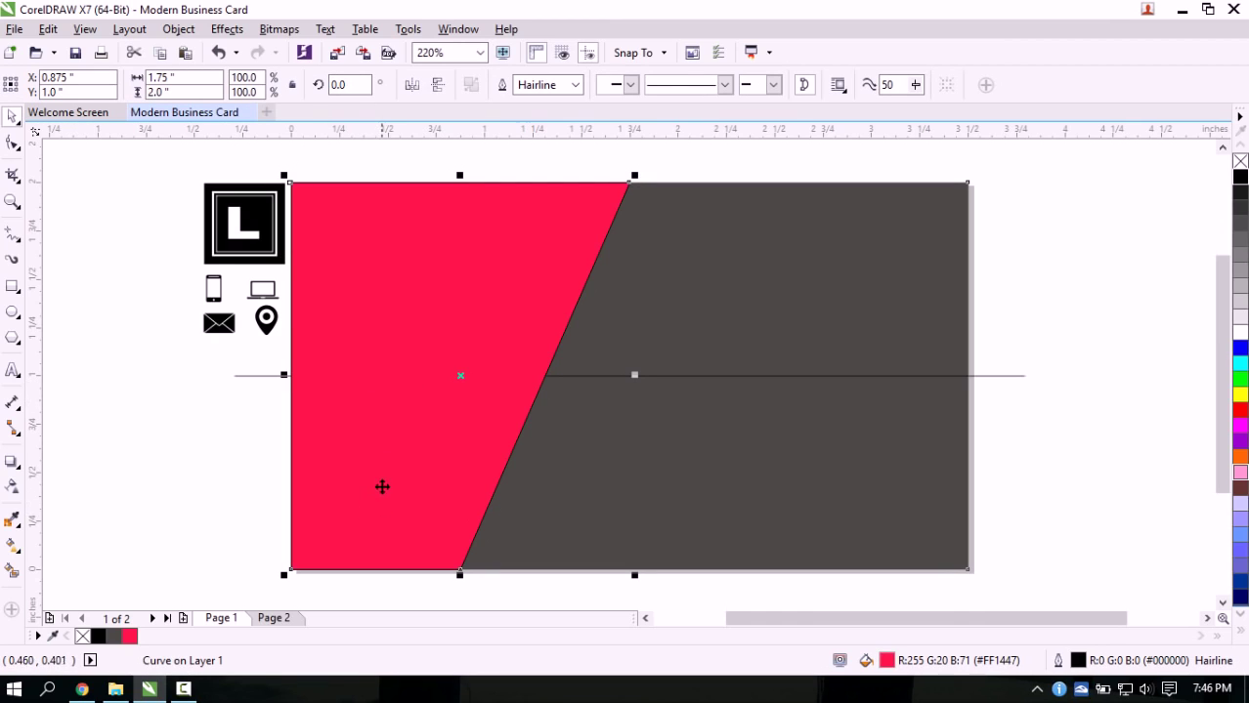
Change the duplicate shape's uniform fill to the hex color #CC002C
double_click(886, 662)
left_click_drag(550, 249, 640, 239)
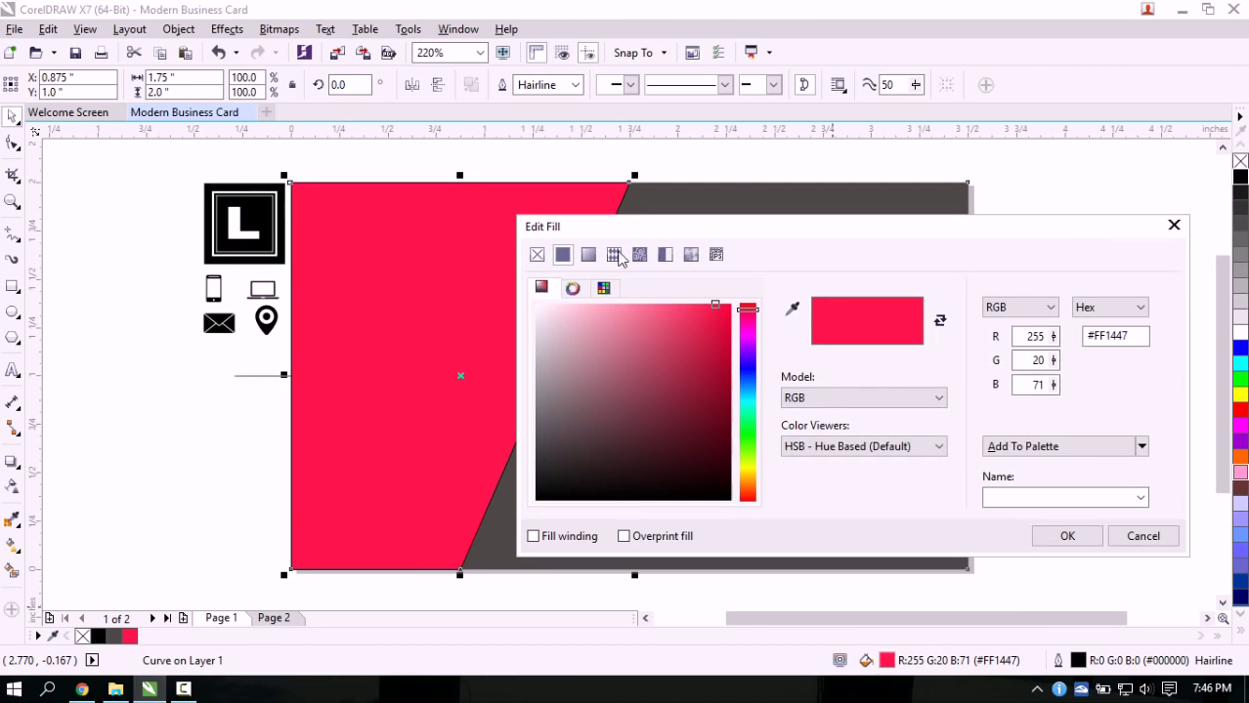
left_click_drag(1146, 341, 1112, 339)
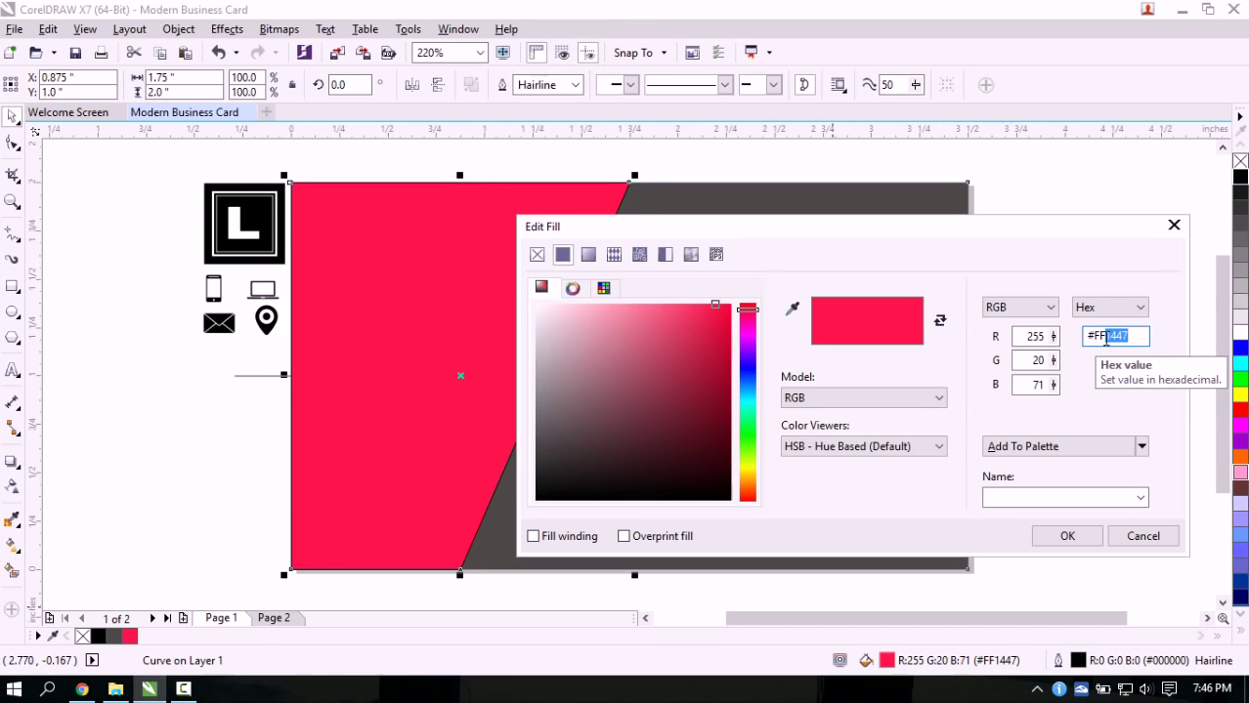
type("CC002C")
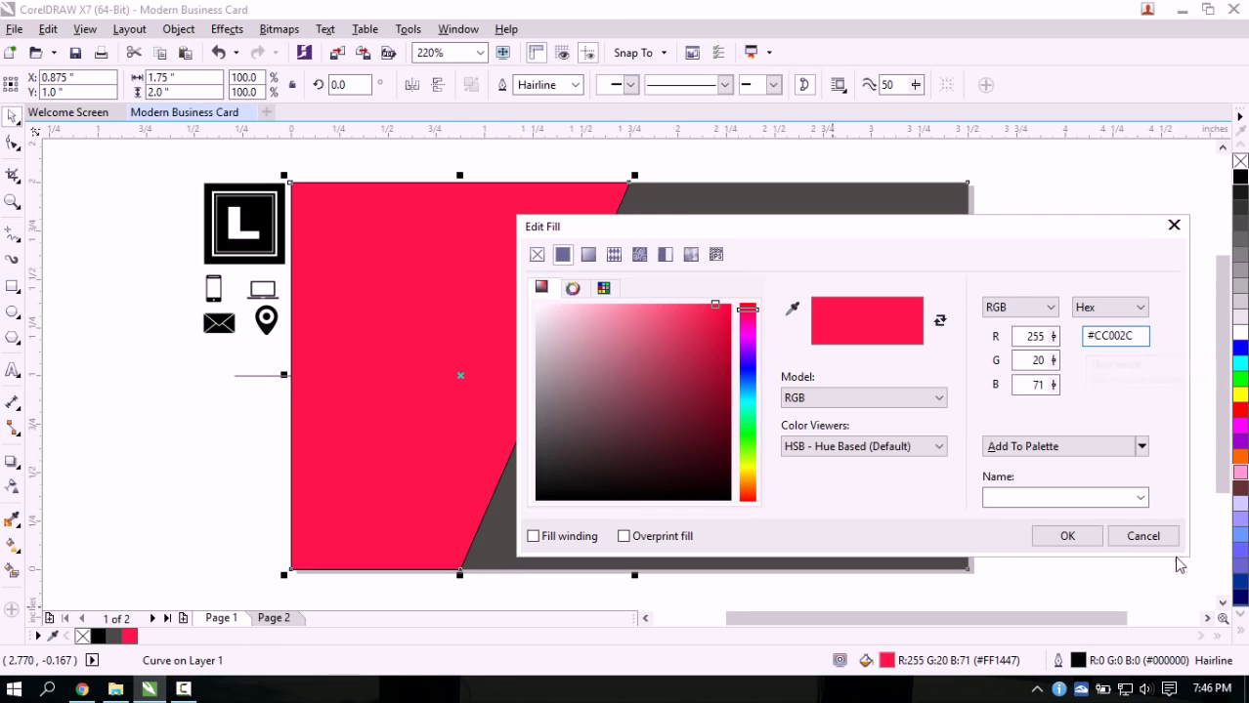
left_click(1074, 539)
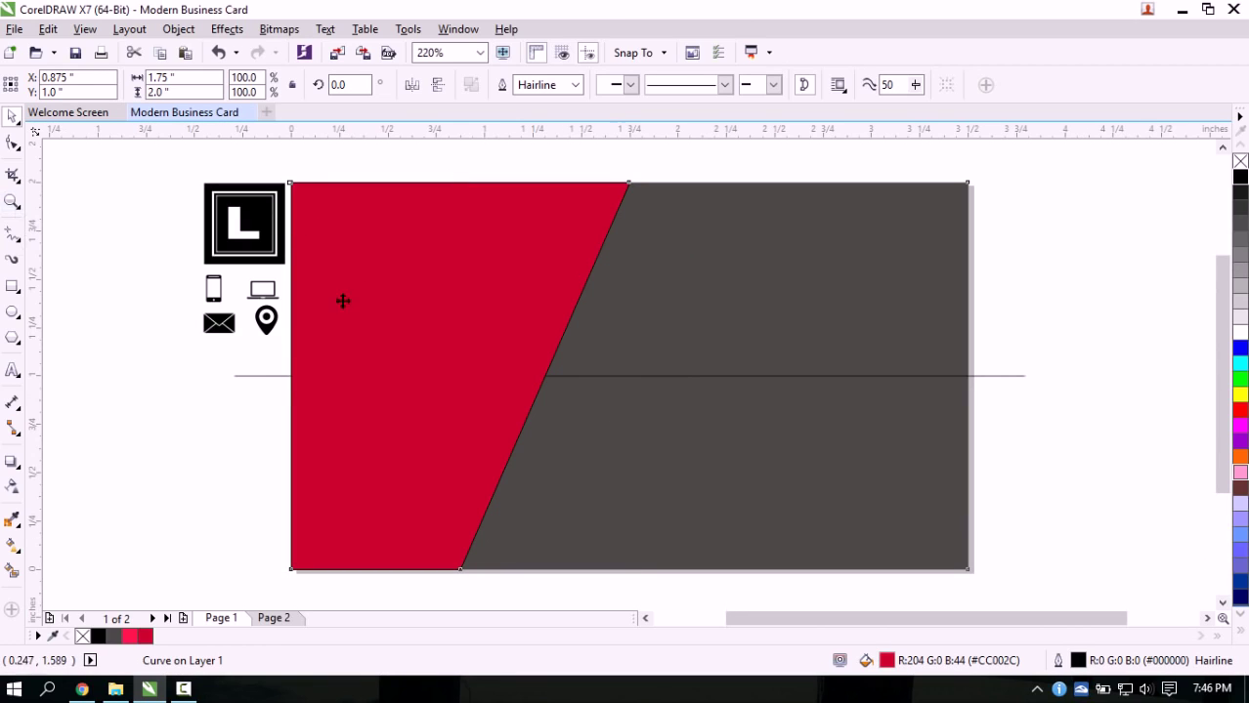
Reshape the dark red duplicate into an upper triangle by raising its lower outer corner node along the card edge and deleting its lower inner node
left_click(12, 145)
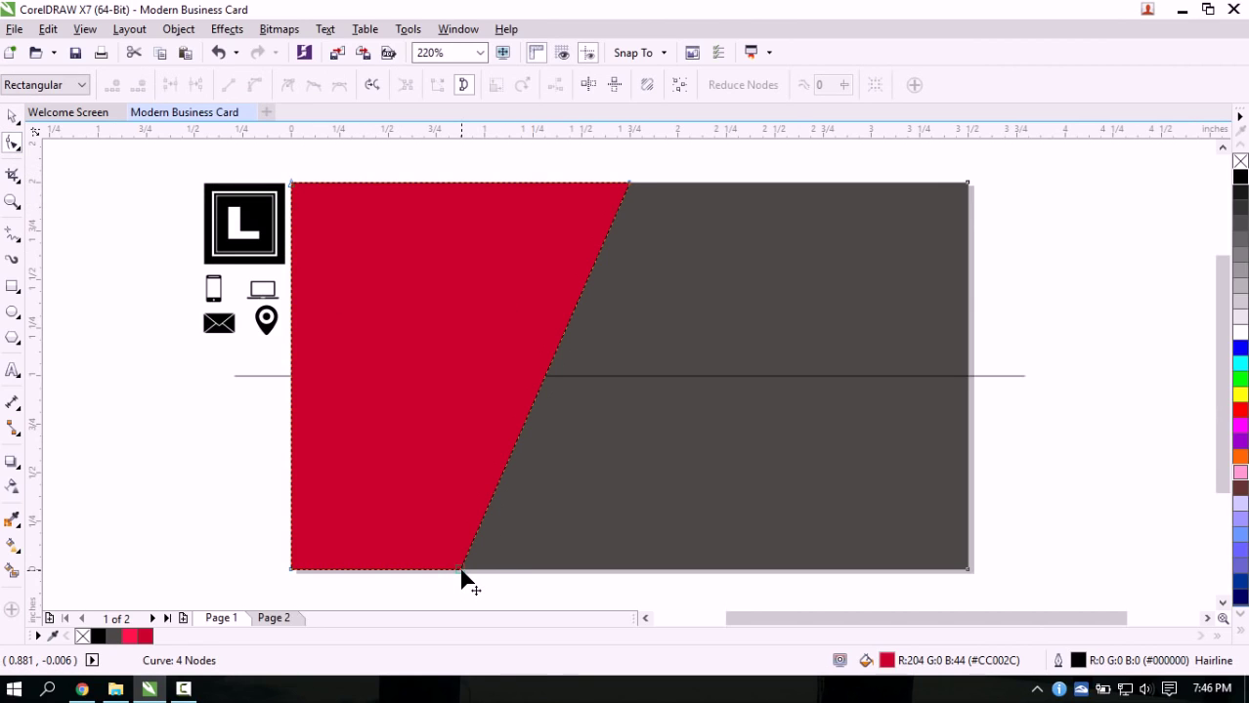
left_click(291, 569)
left_click_drag(292, 571, 291, 330)
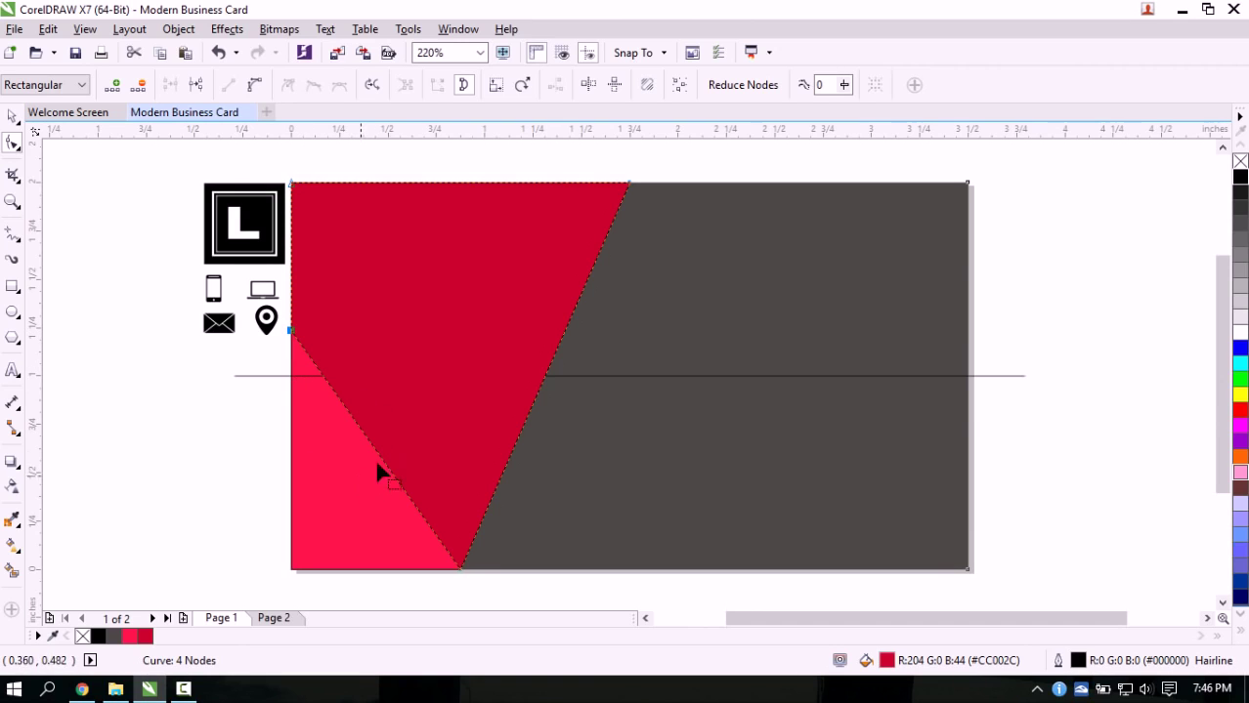
right_click(460, 570)
left_click(508, 279)
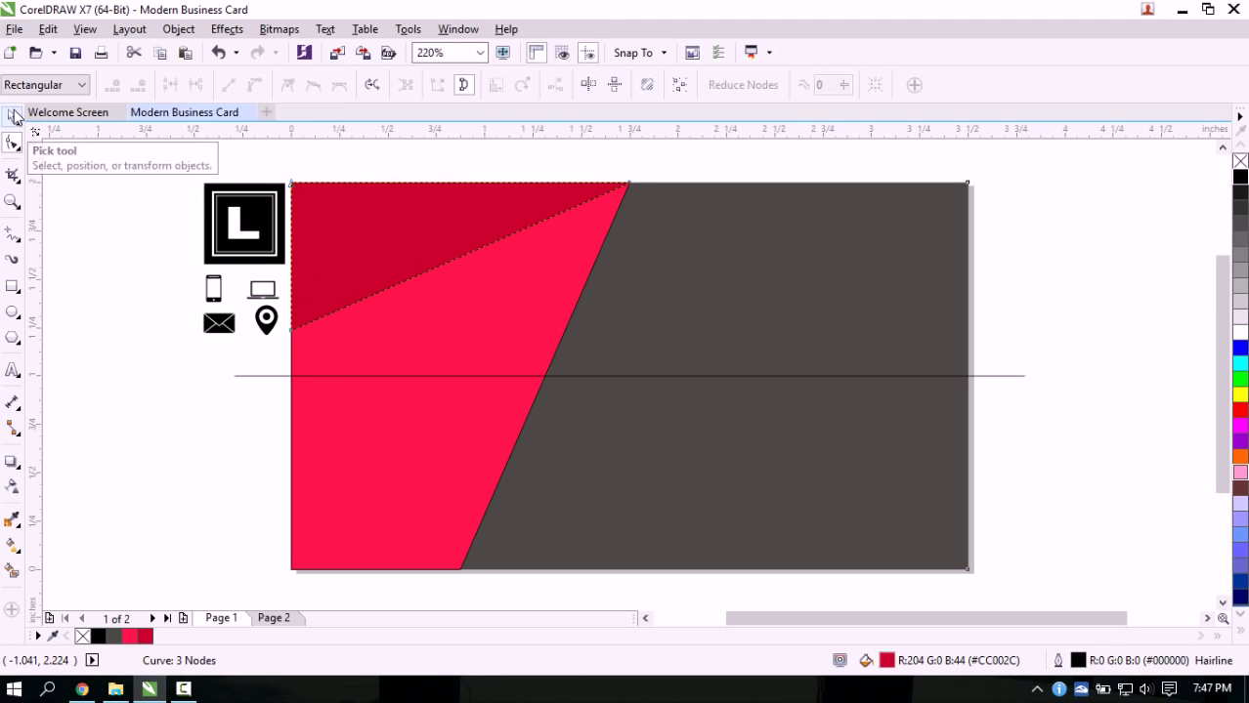
Set the dark red triangle's outline width to None
left_click(11, 117)
left_click(223, 358)
left_click(449, 259)
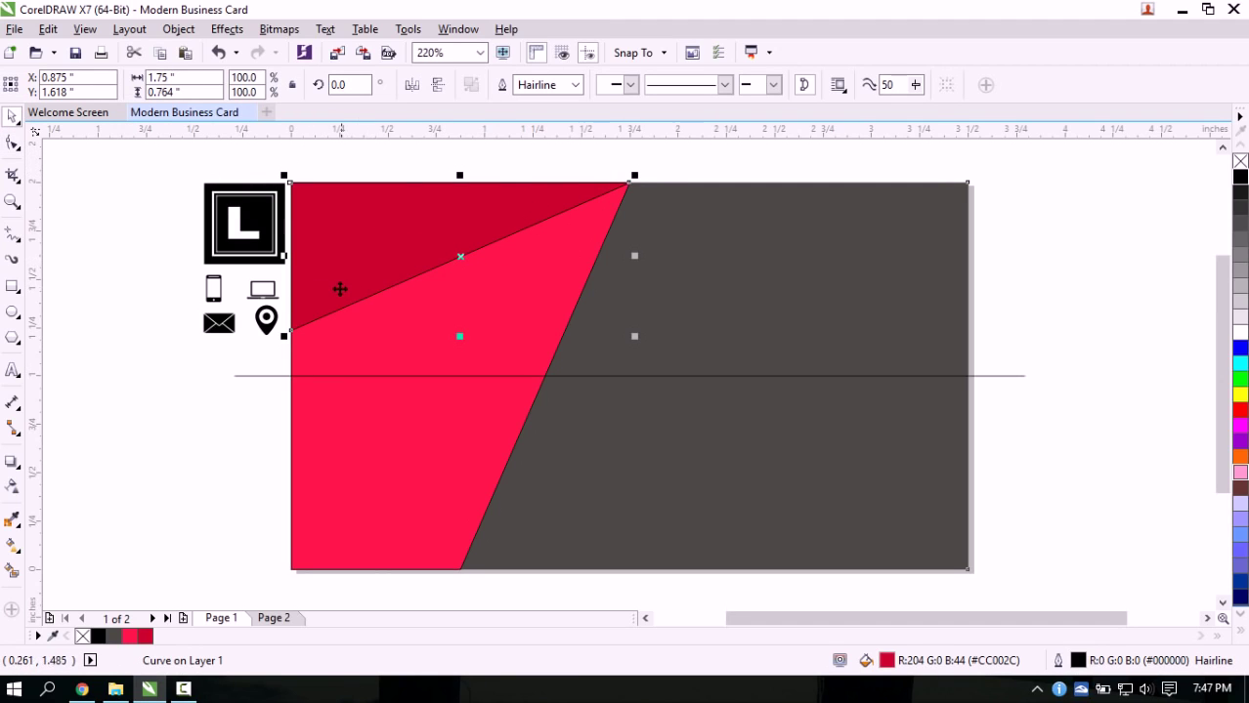
left_click(575, 85)
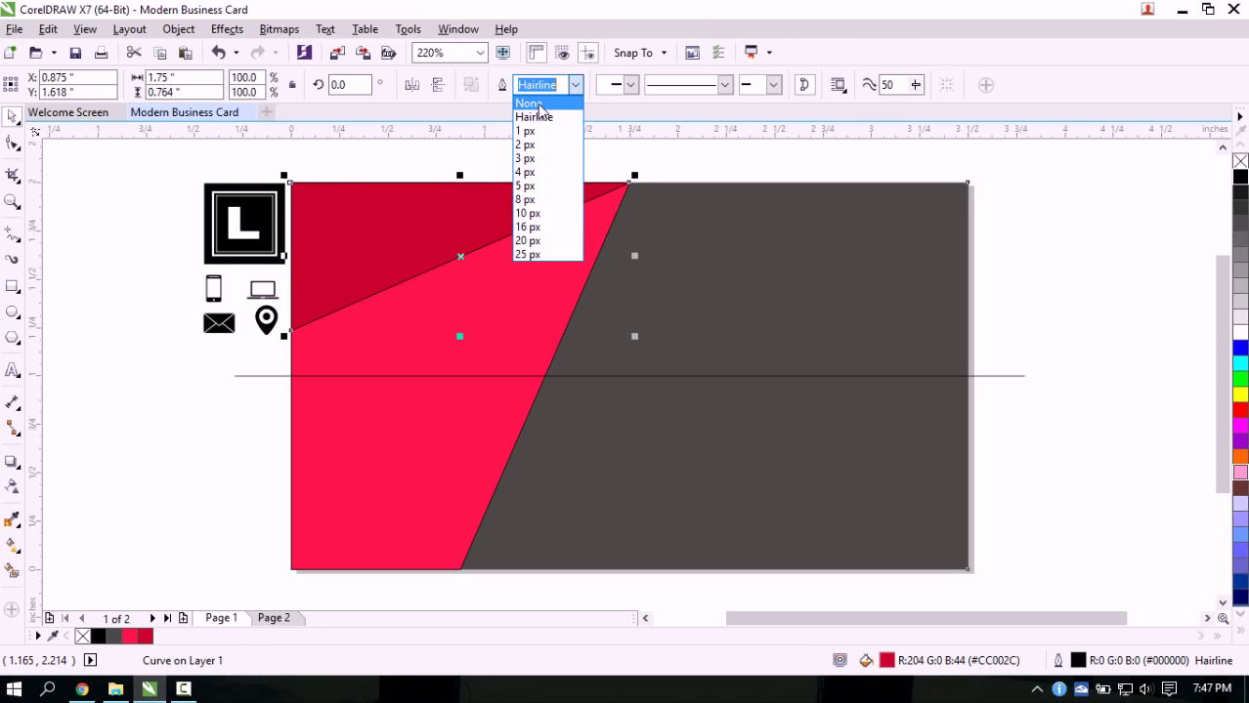
left_click(529, 103)
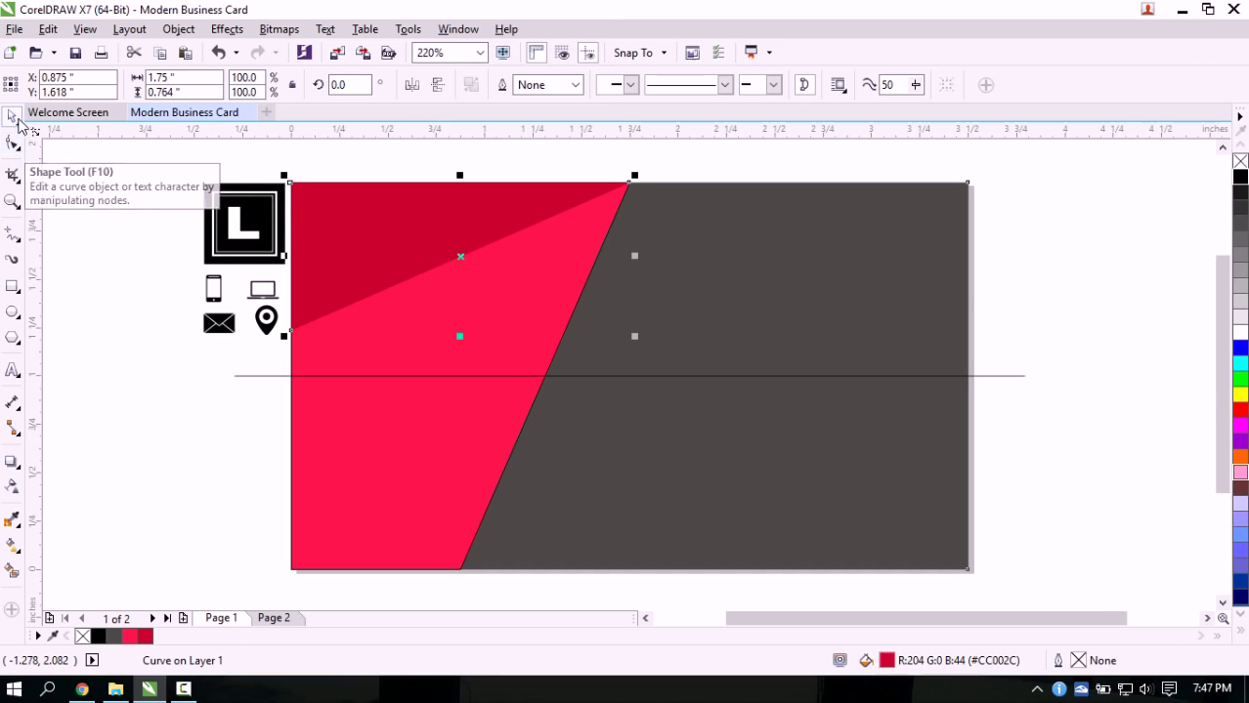
left_click(395, 163)
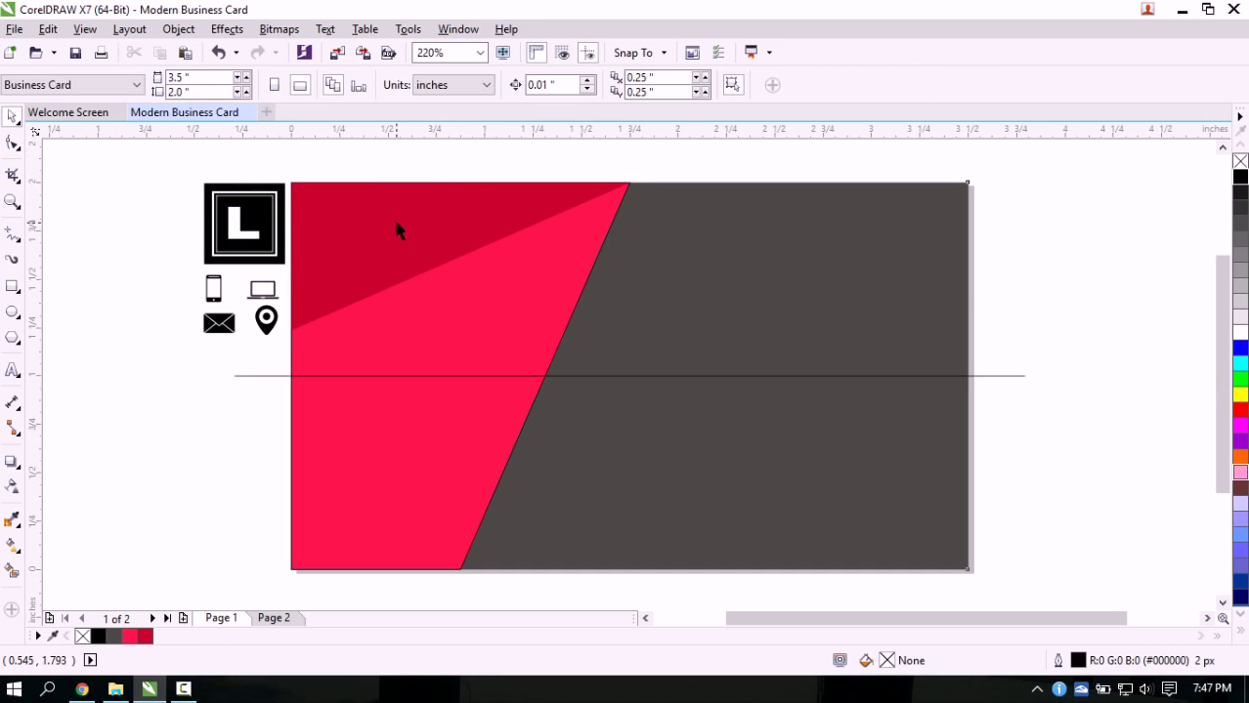
Duplicate the dark red triangle and move the copy's nodes so it fills the card's lower outer corner, meeting the first triangle and the slanted edge's base
left_click(407, 252)
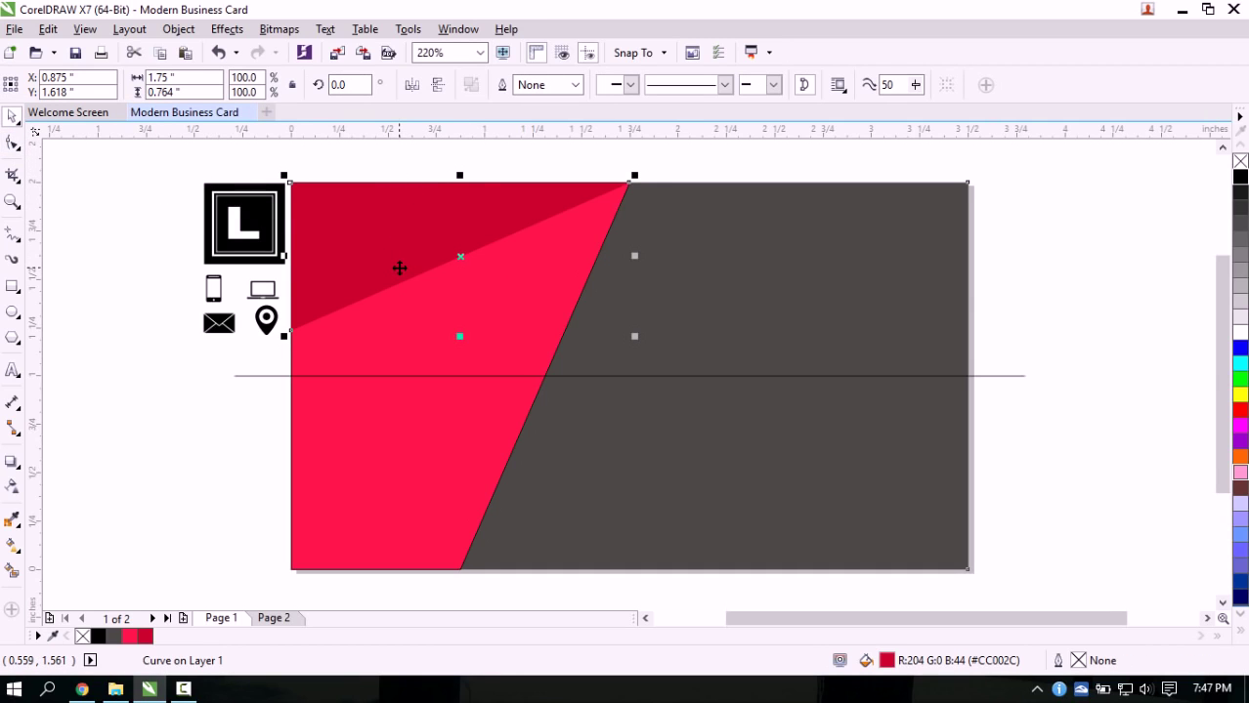
left_click_drag(367, 262, 391, 452)
left_click(13, 143)
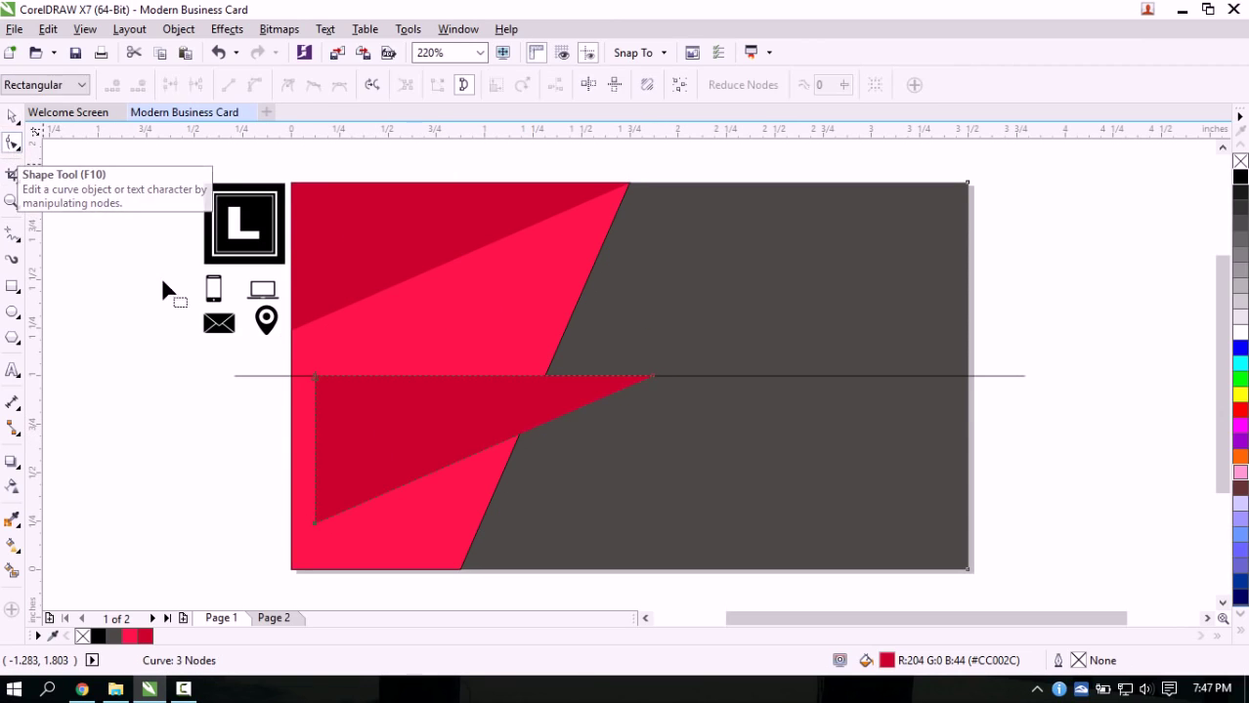
left_click_drag(313, 518, 291, 572)
left_click_drag(315, 374, 291, 331)
left_click_drag(649, 376, 460, 568)
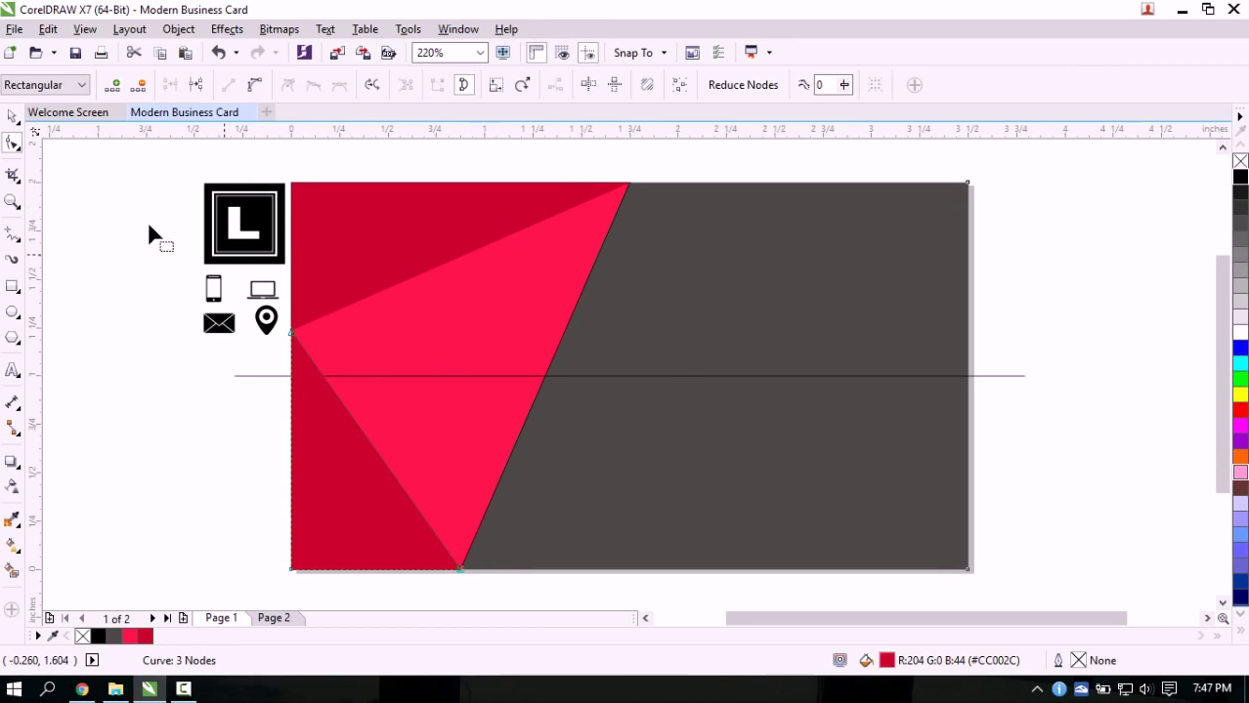
left_click(11, 117)
left_click(83, 352)
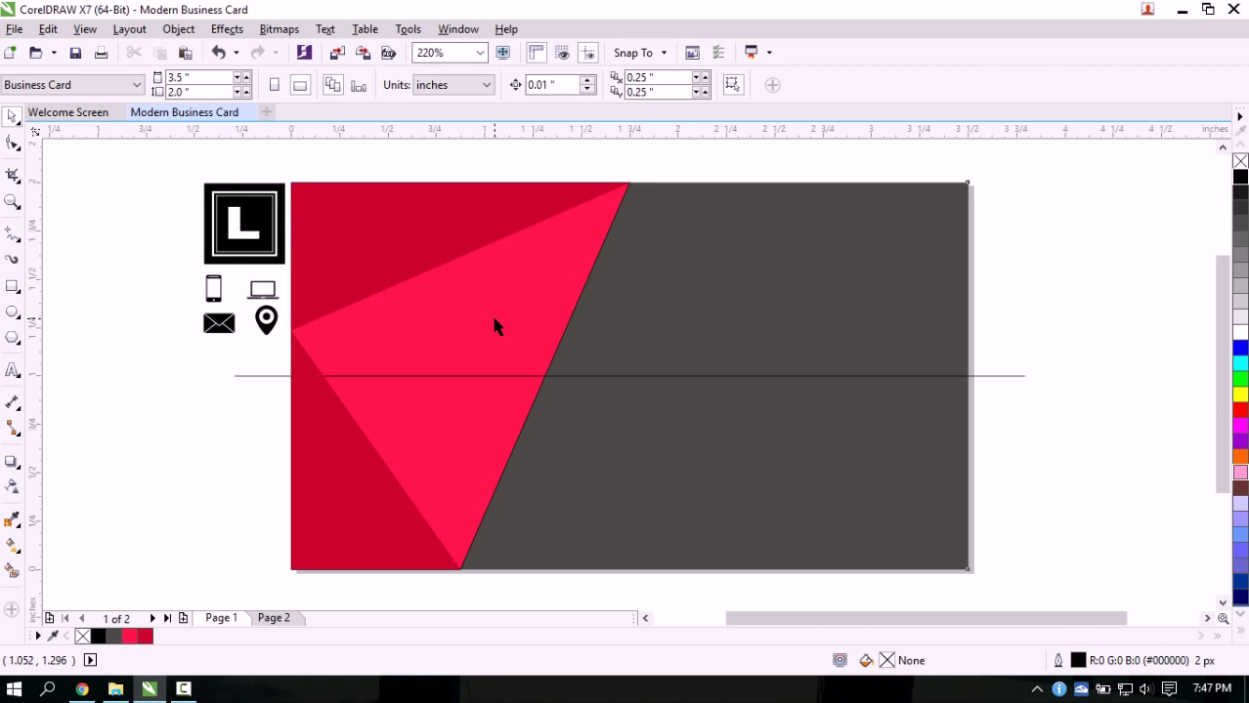
Apply the Flat Bottom Right drop shadow preset to the upper dark red triangle and pull the shadow in to offsets of about 0.006" and -0.006"
left_click(406, 269)
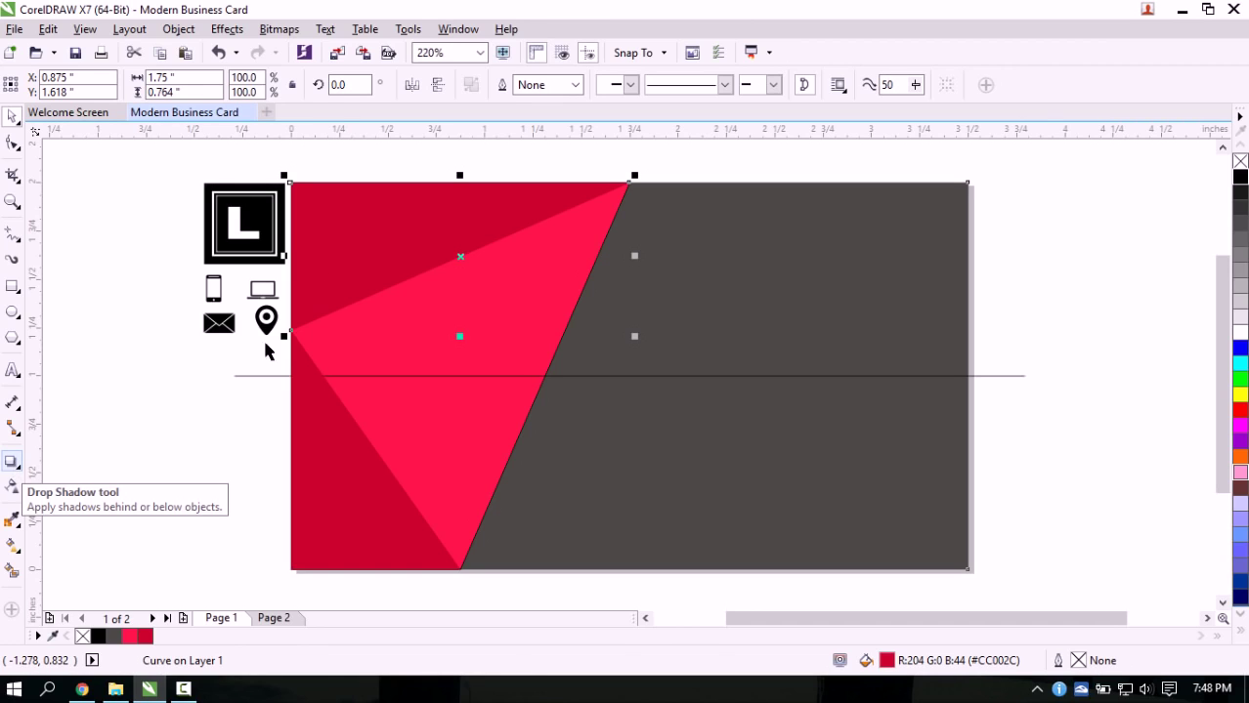
left_click(9, 463)
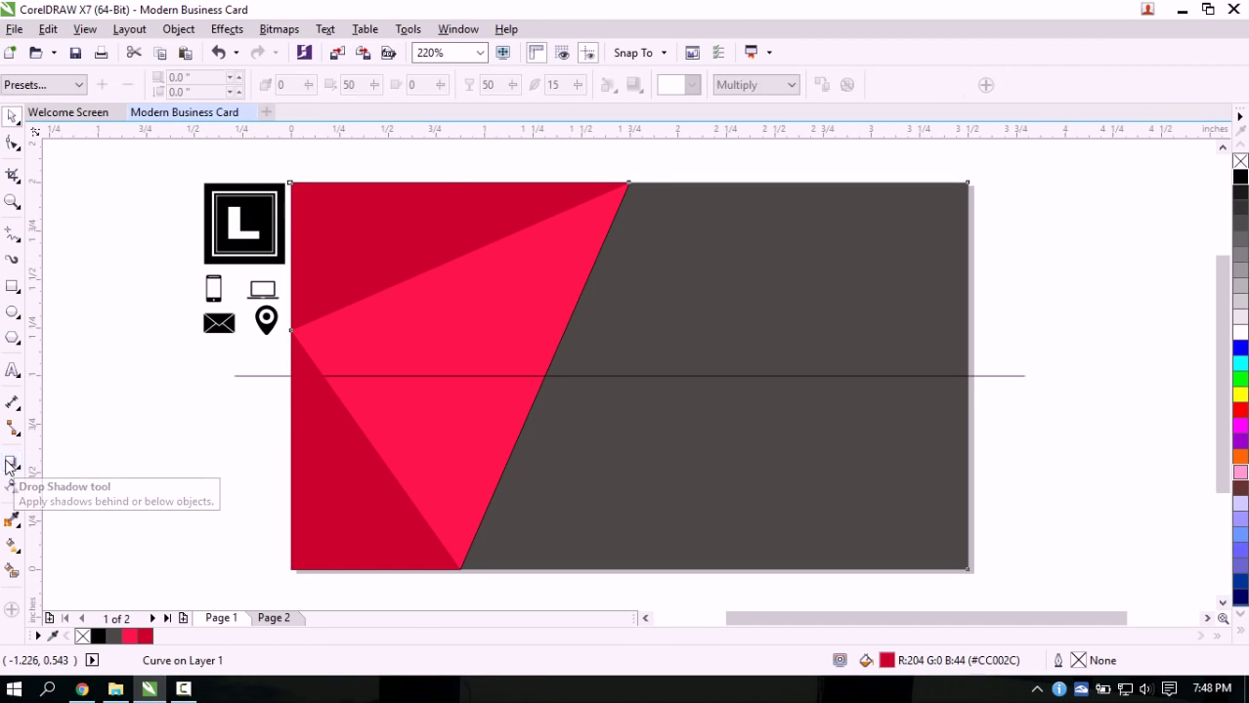
left_click(68, 88)
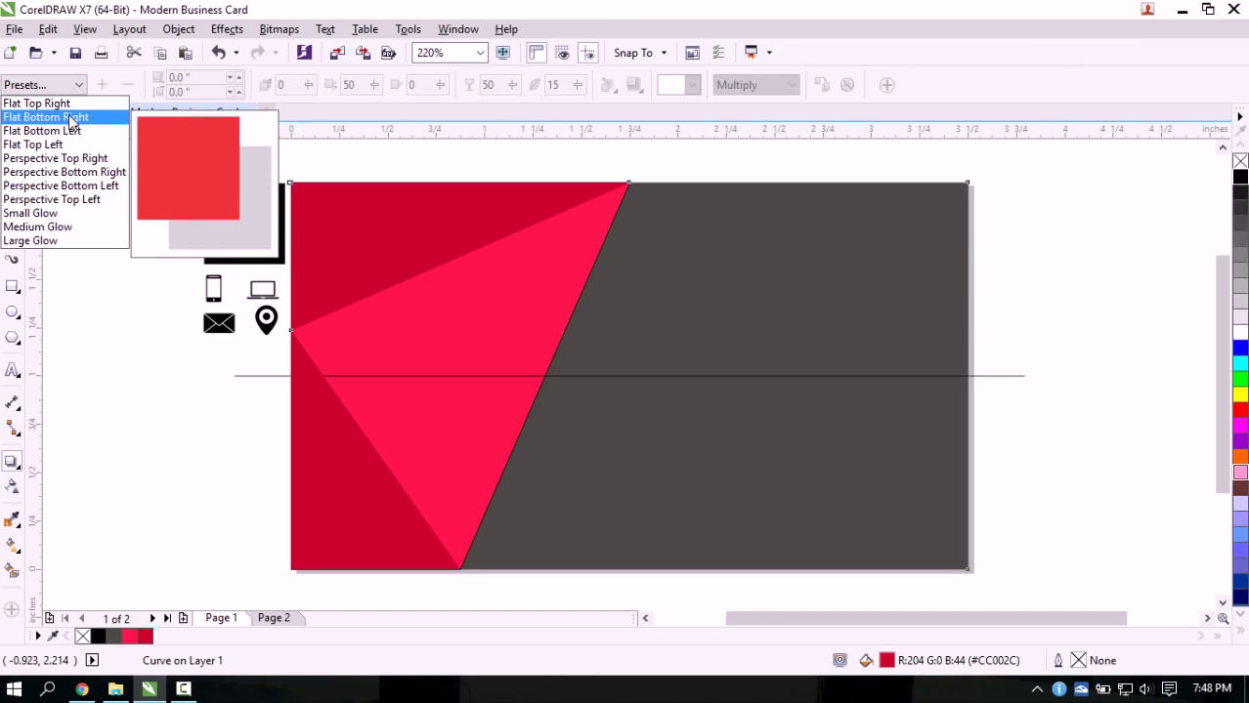
left_click(63, 117)
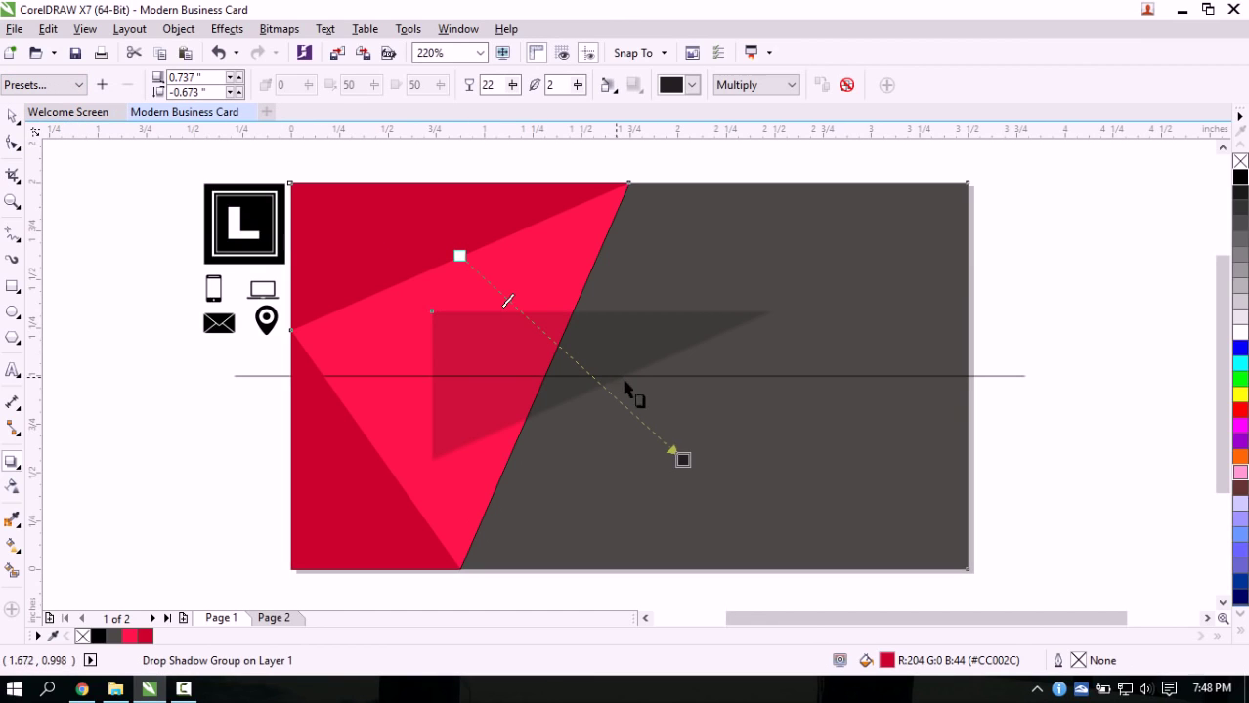
left_click_drag(681, 460, 522, 326)
scroll(460, 277, "up", 2)
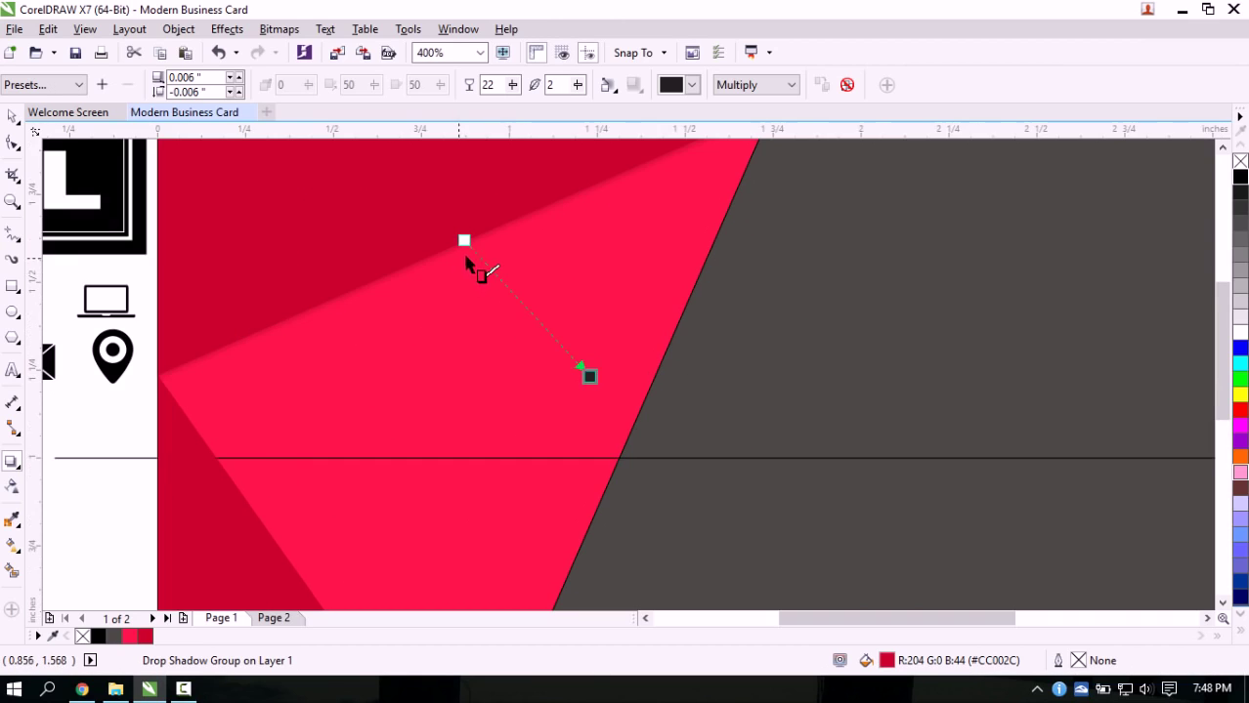
scroll(487, 256, "down", 2)
scroll(485, 252, "up", 2)
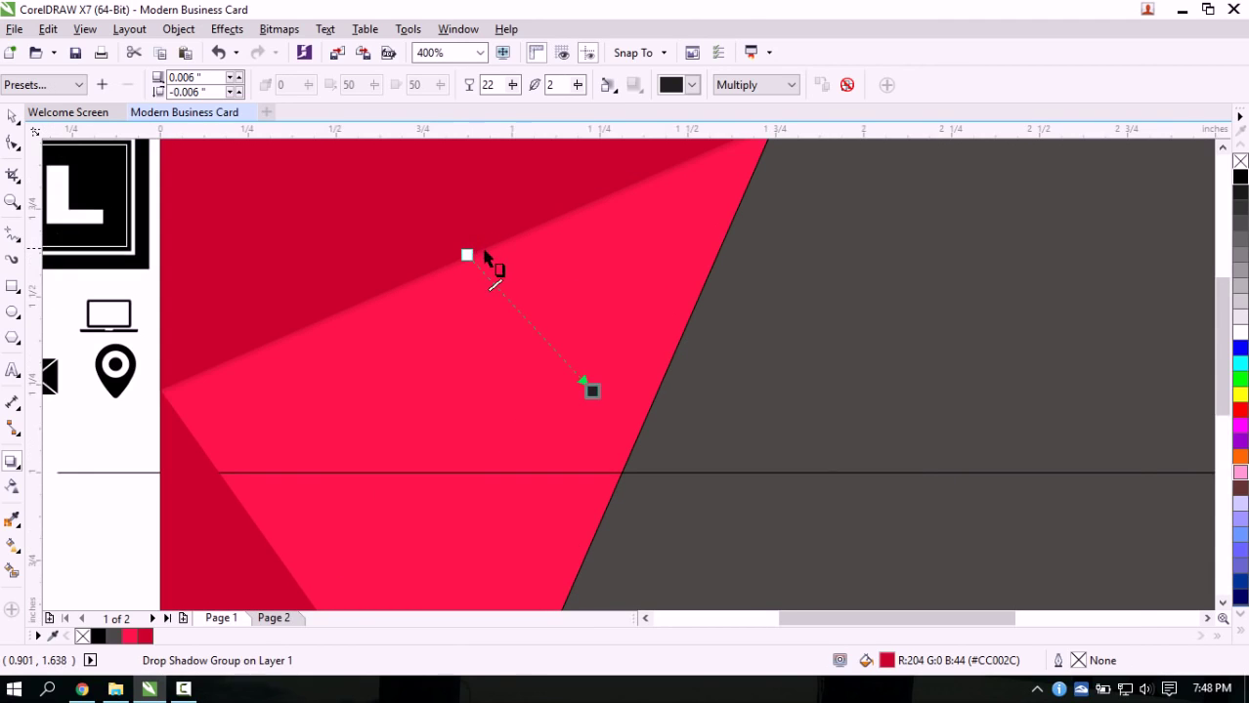
scroll(486, 256, "down", 2)
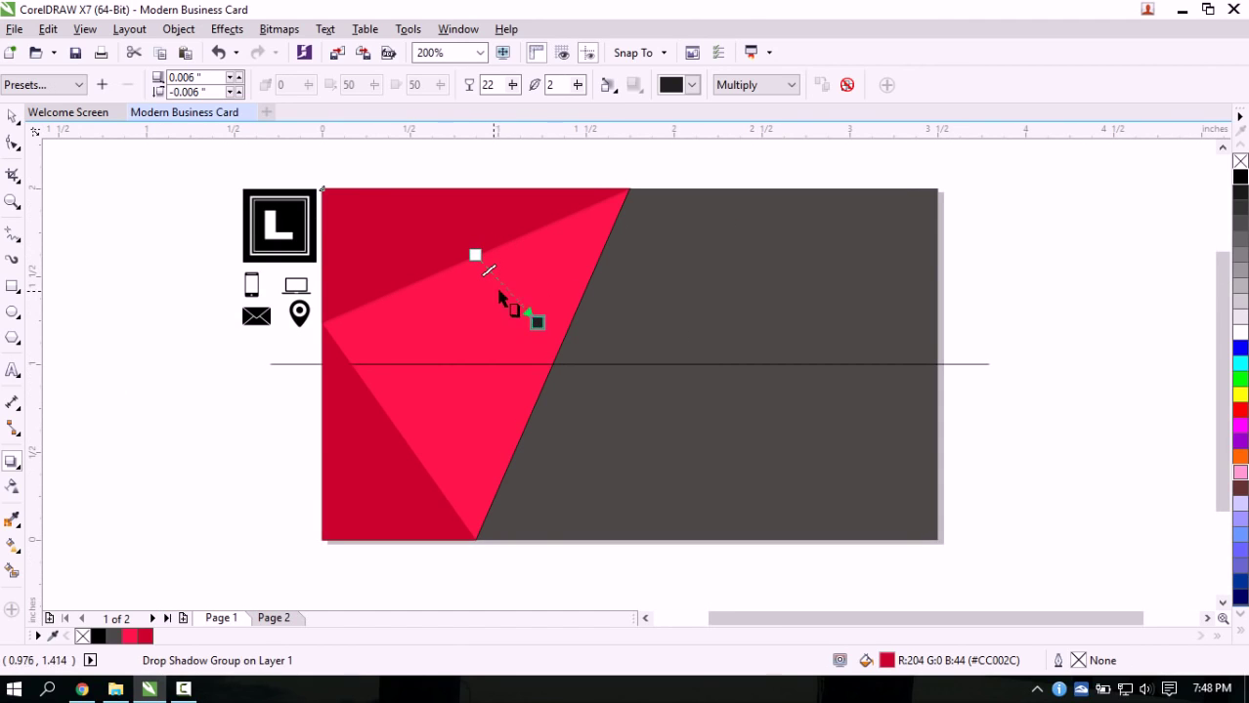
scroll(497, 254, "up", 2)
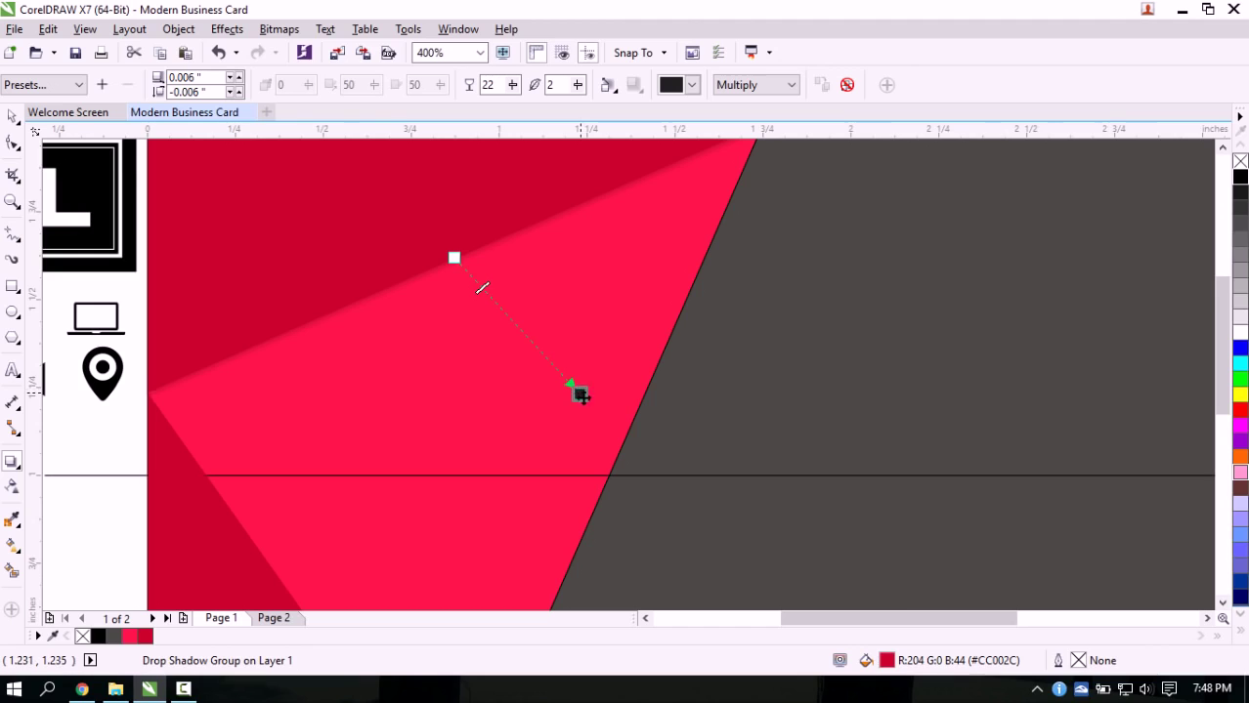
Fine-tune the upper triangle's drop shadow to offsets of about 0.008" horizontally and -0.01" vertically
left_click_drag(580, 395, 579, 397)
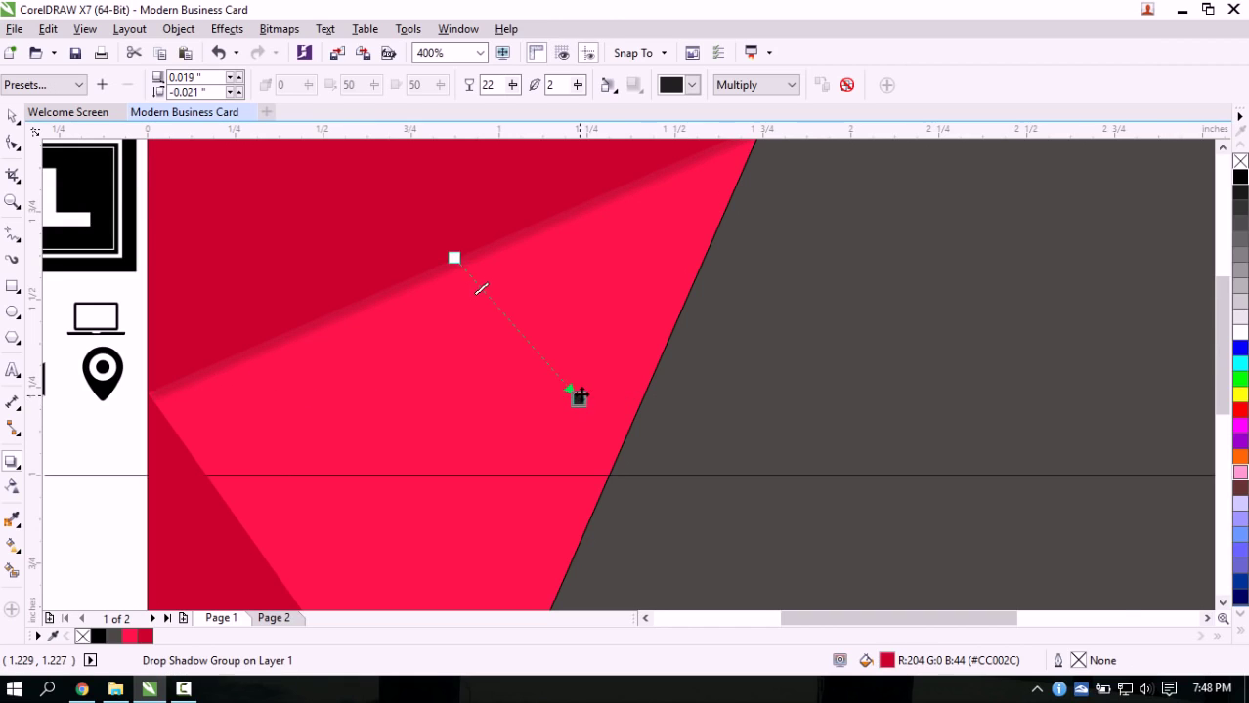
scroll(580, 396, "down", 1)
scroll(572, 405, "up", 2)
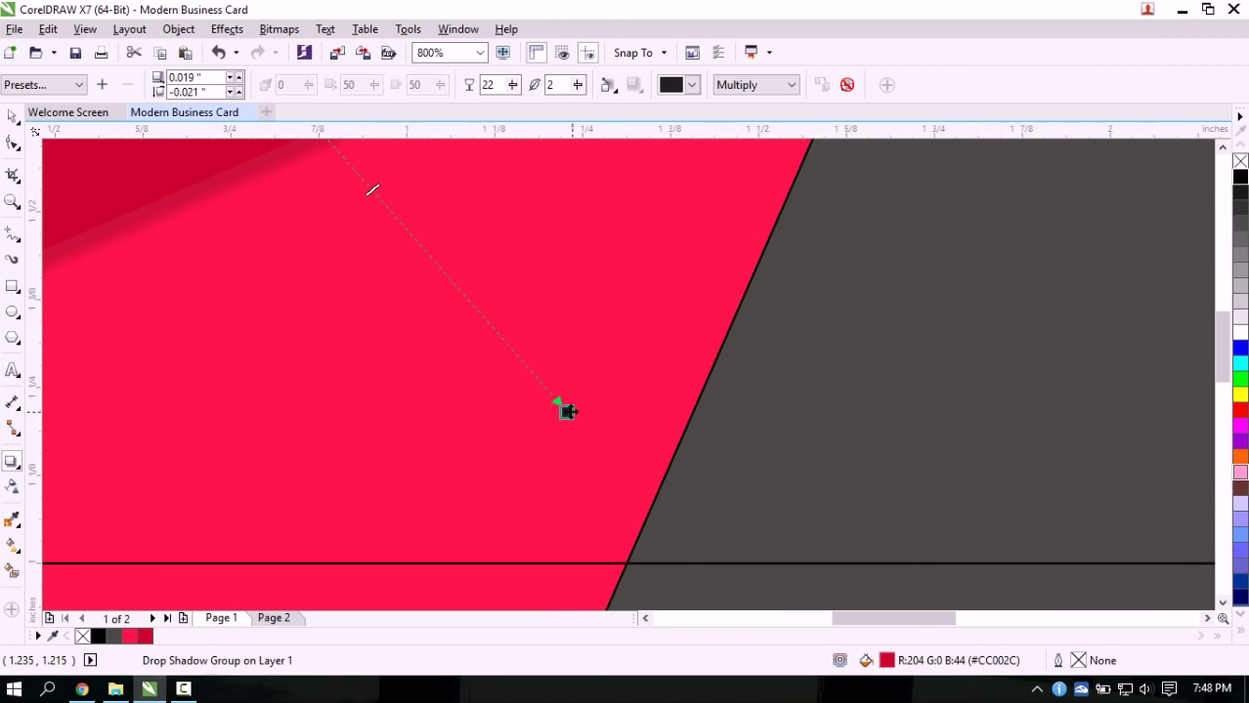
left_click_drag(567, 411, 565, 402)
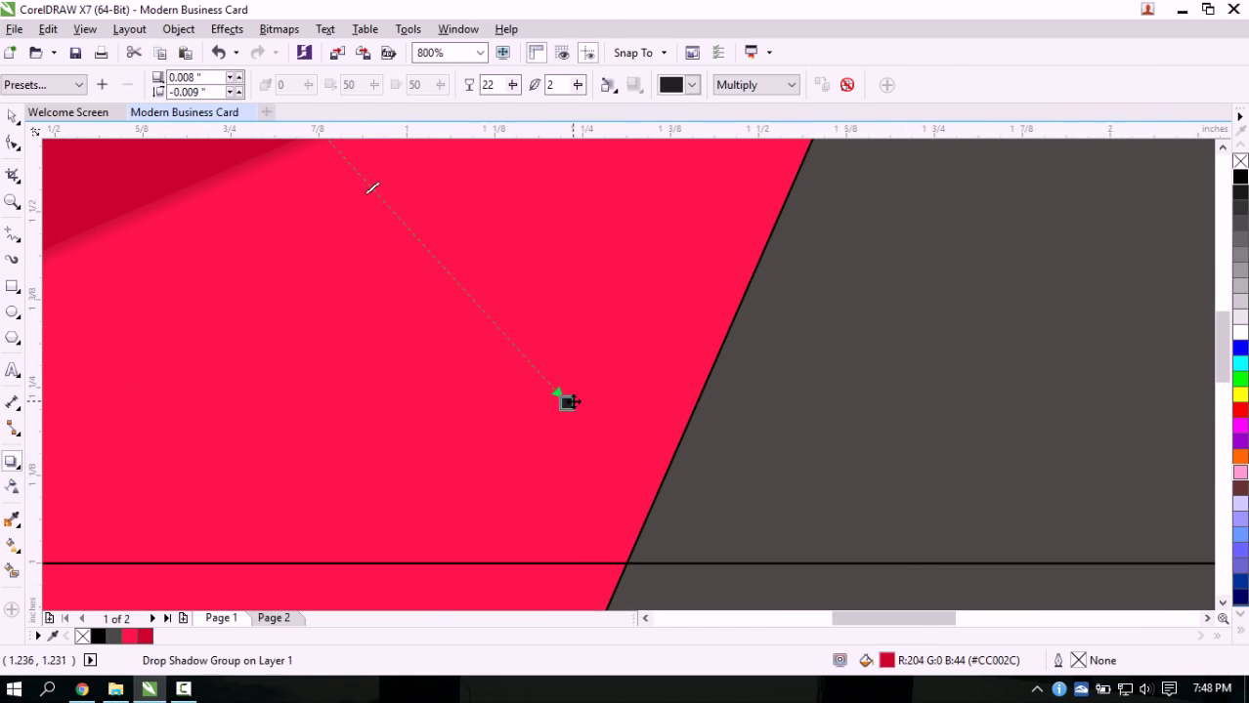
scroll(568, 402, "down", 1)
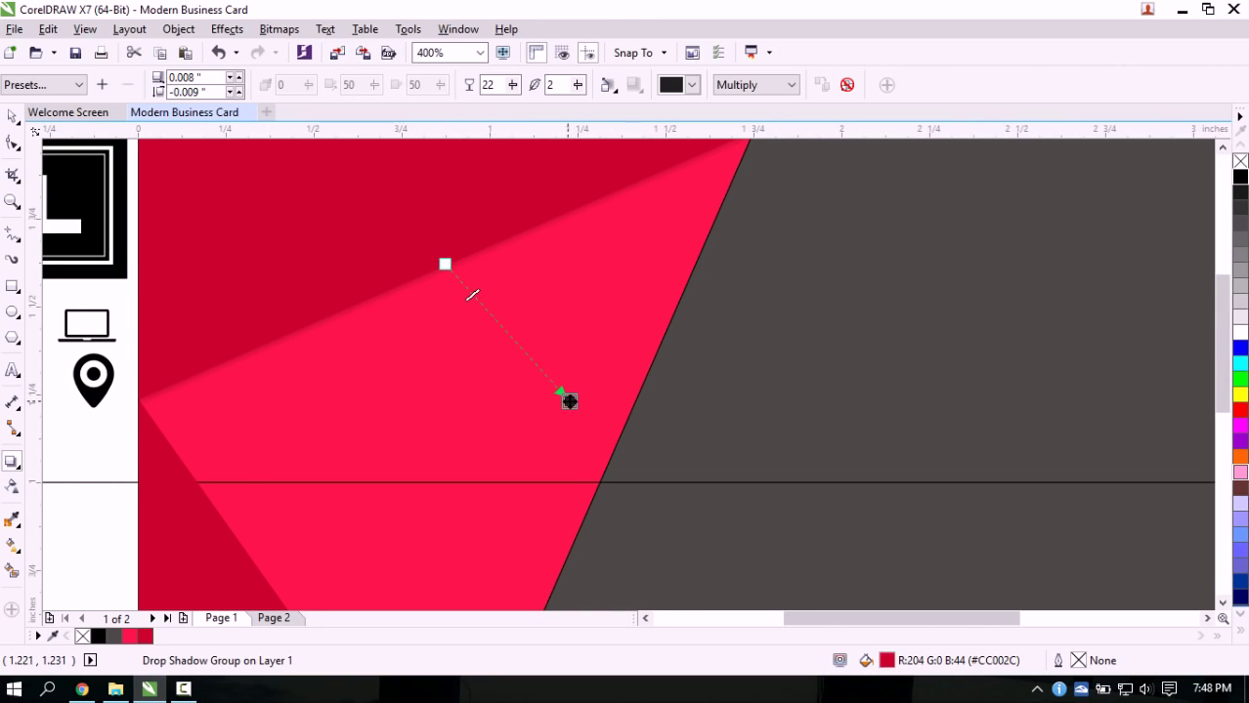
left_click_drag(568, 398, 573, 402)
scroll(552, 372, "up", 2)
scroll(600, 437, "down", 1)
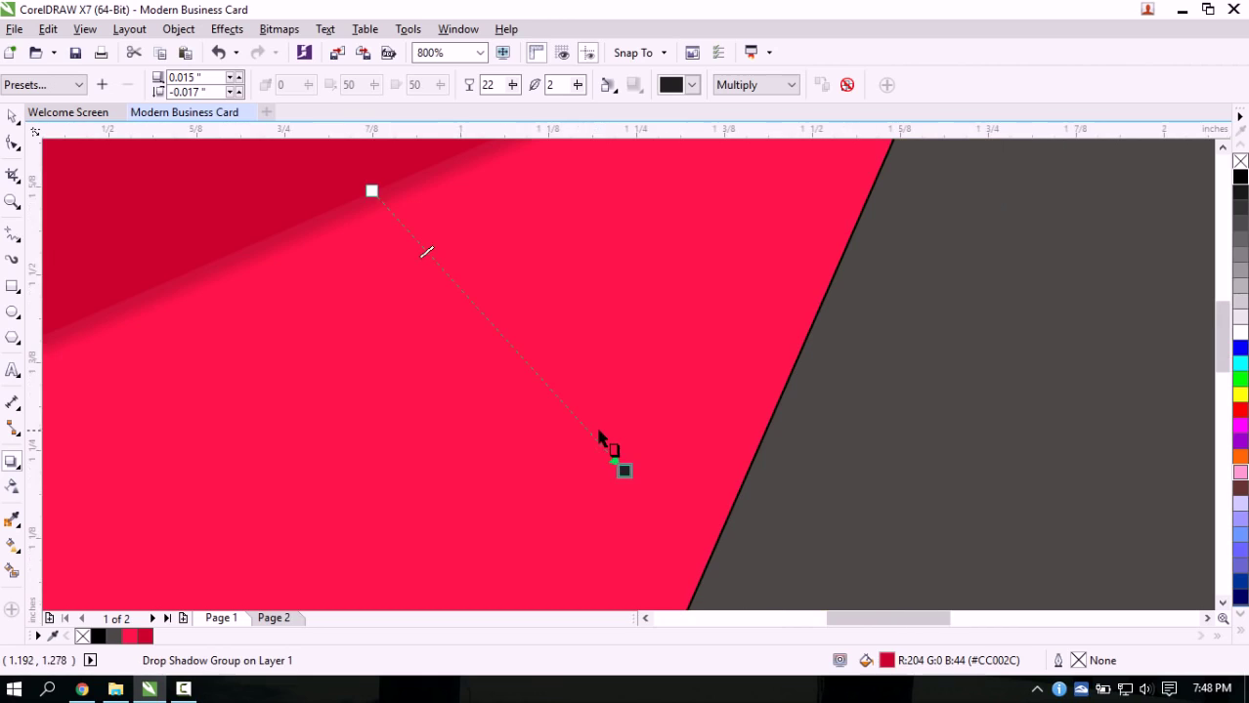
mouse_move(619, 465)
left_mouse_down()
mouse_move(604, 459)
mouse_move(612, 467)
left_mouse_up()
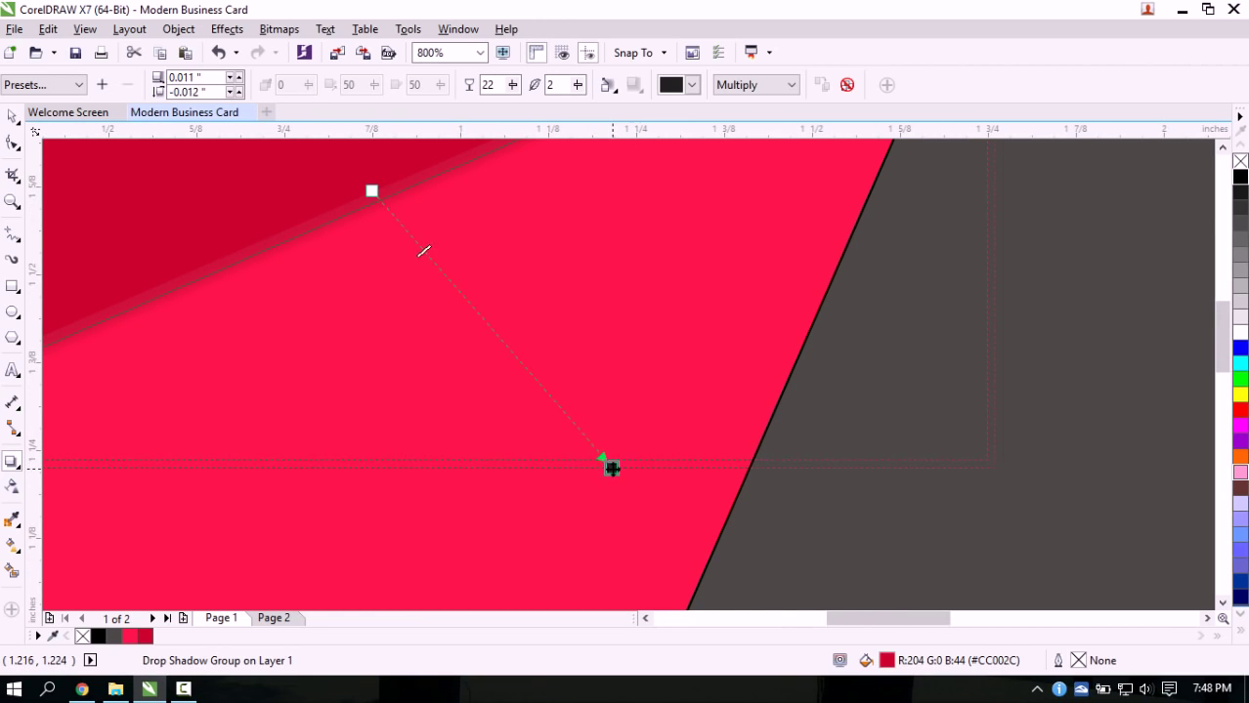
scroll(610, 467, "down", 2)
scroll(635, 491, "up", 1)
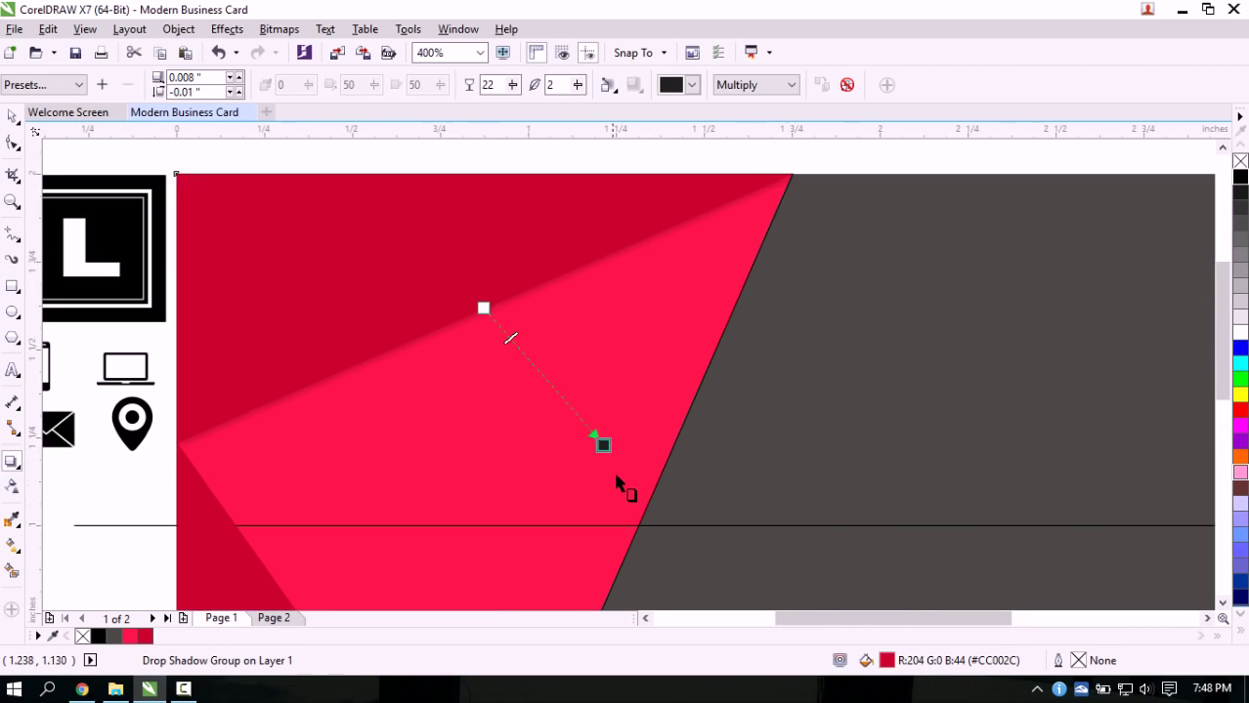
left_click(12, 115)
scroll(380, 390, "down", 1)
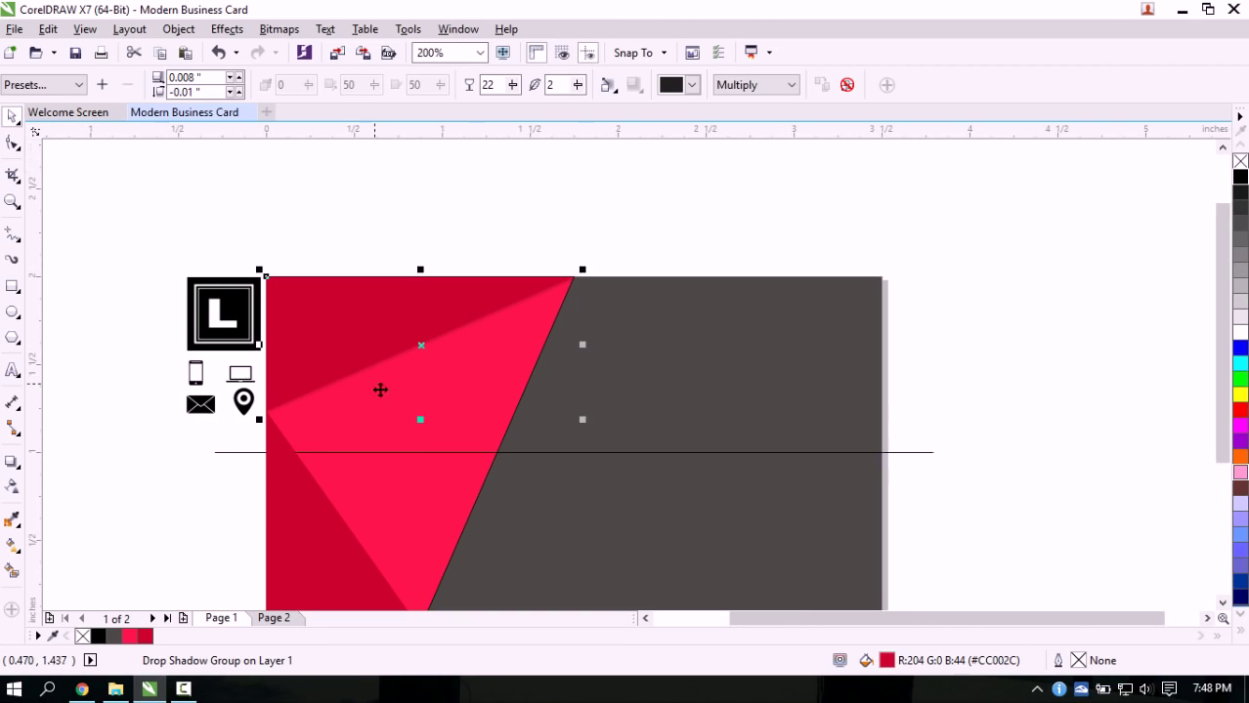
Apply the Flat Top Right drop shadow preset to the lower dark red triangle
left_click(278, 529)
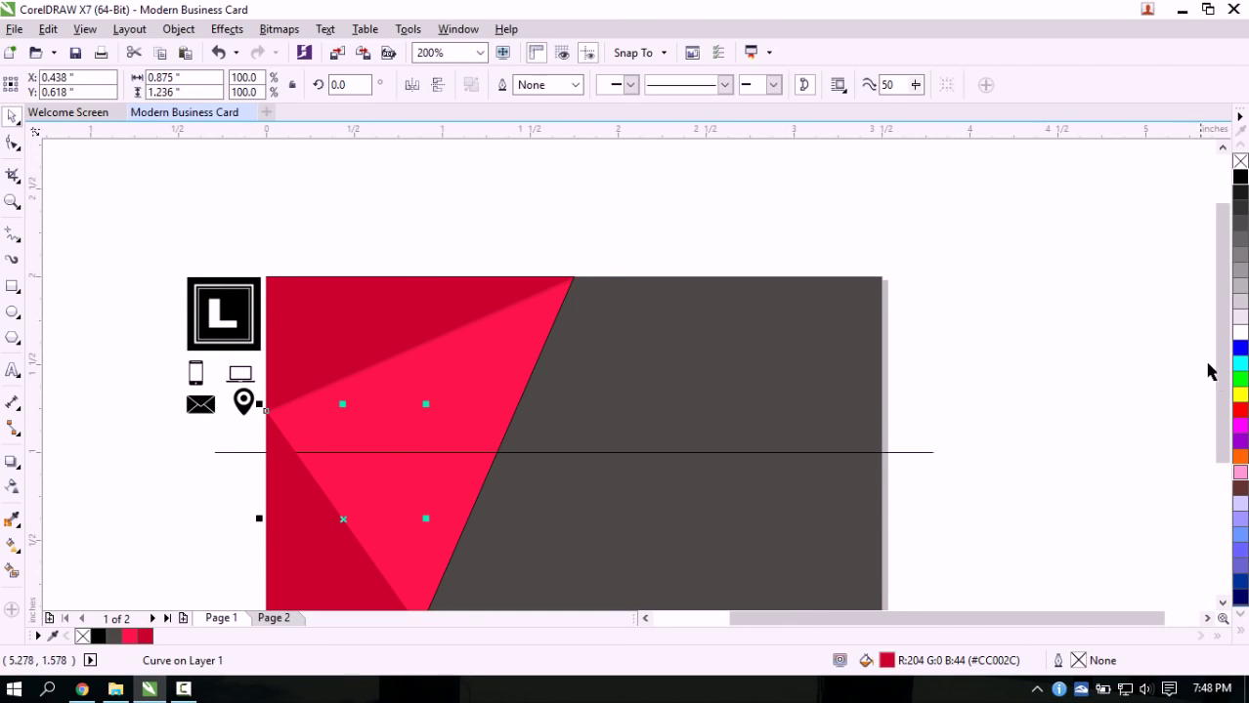
scroll(1212, 366, "down", 1)
left_click(12, 463)
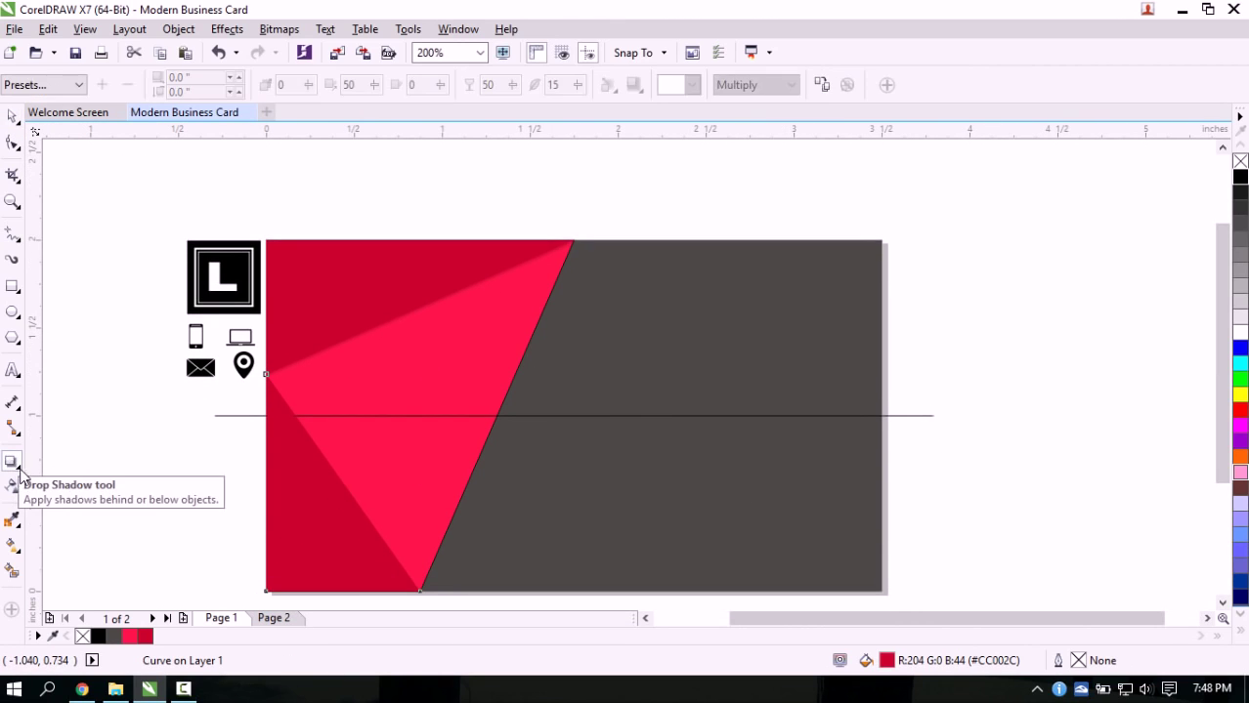
left_click(40, 85)
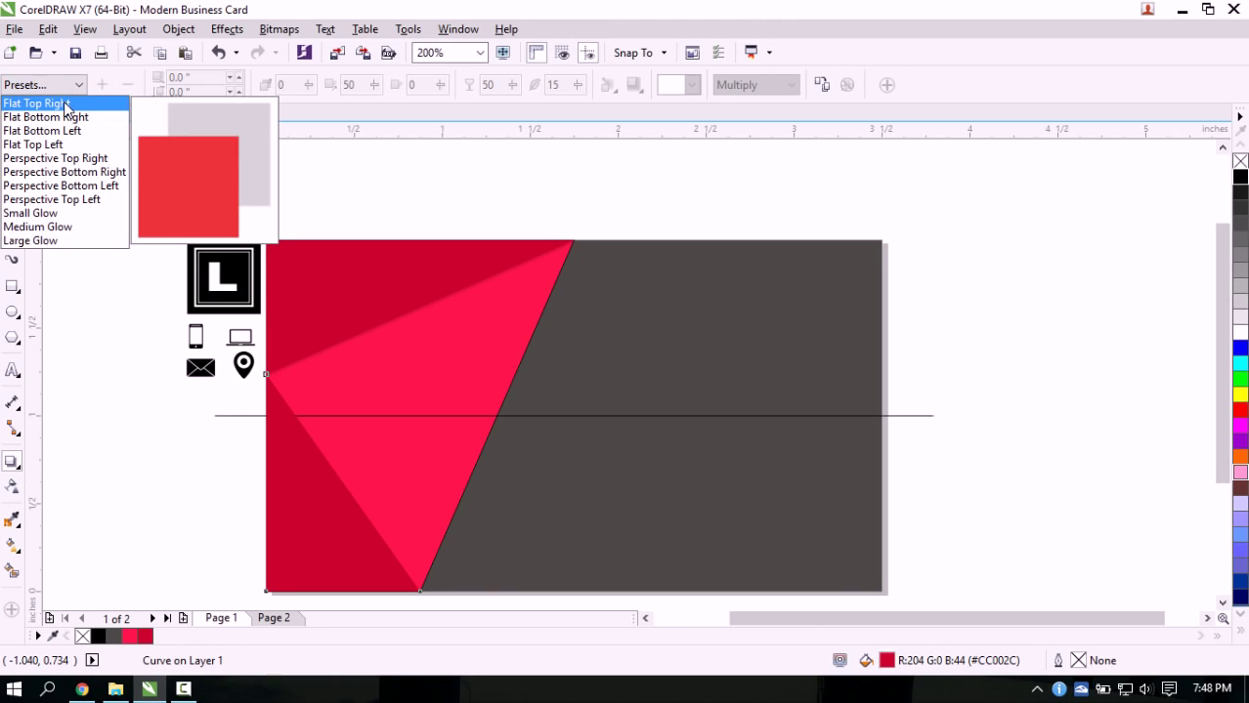
left_click(64, 103)
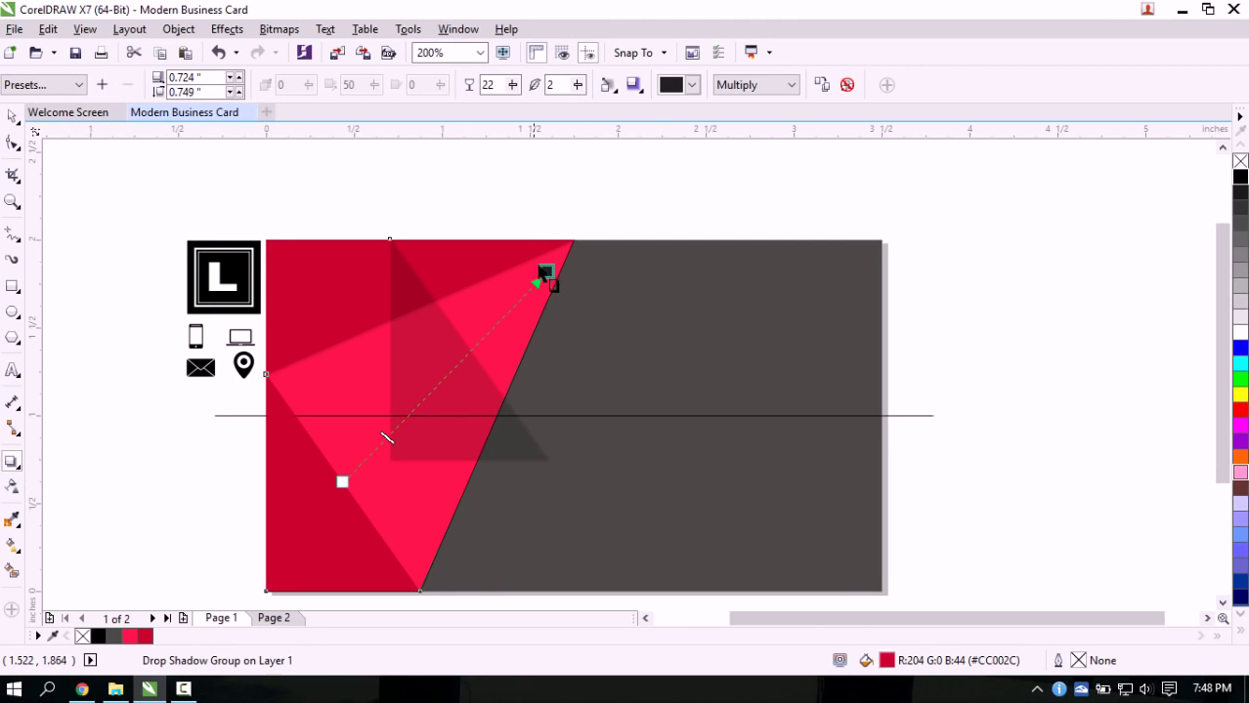
Pull the lower dark red triangle's drop shadow in to offsets of about 0.018" horizontally and 0.002" vertically
left_click_drag(543, 275, 420, 415)
scroll(382, 463, "up", 1)
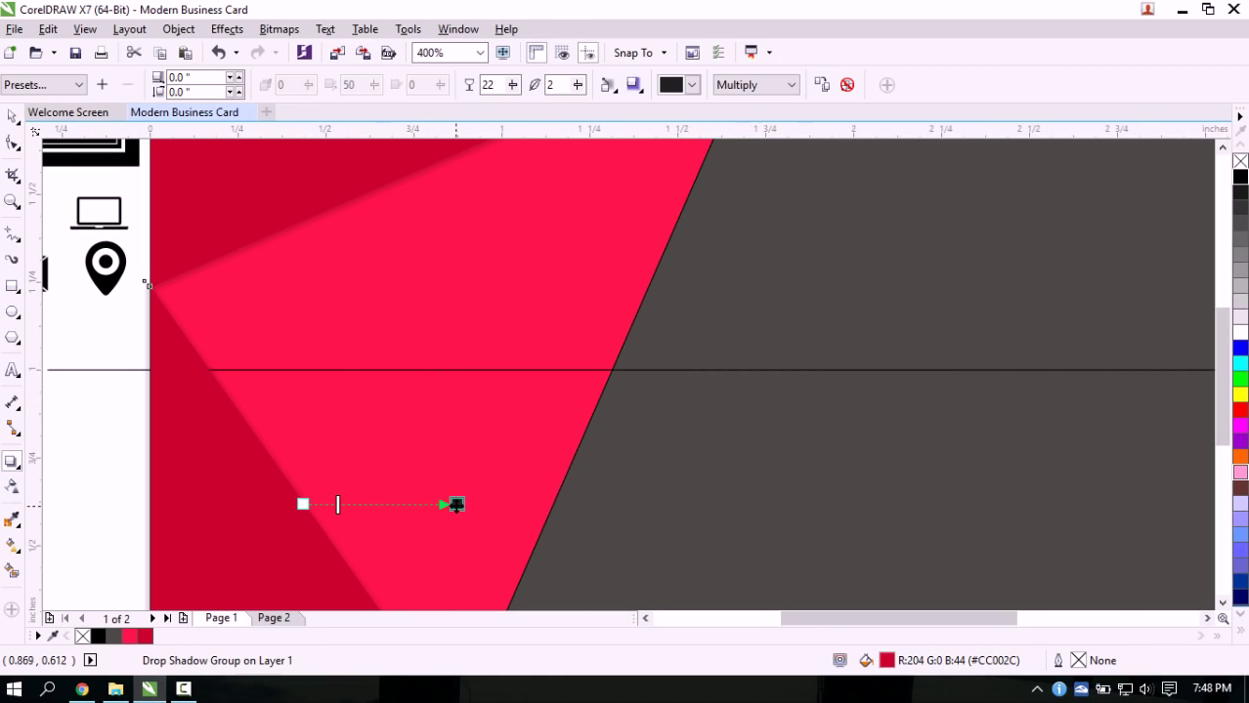
left_click_drag(456, 504, 461, 483)
scroll(449, 490, "down", 1)
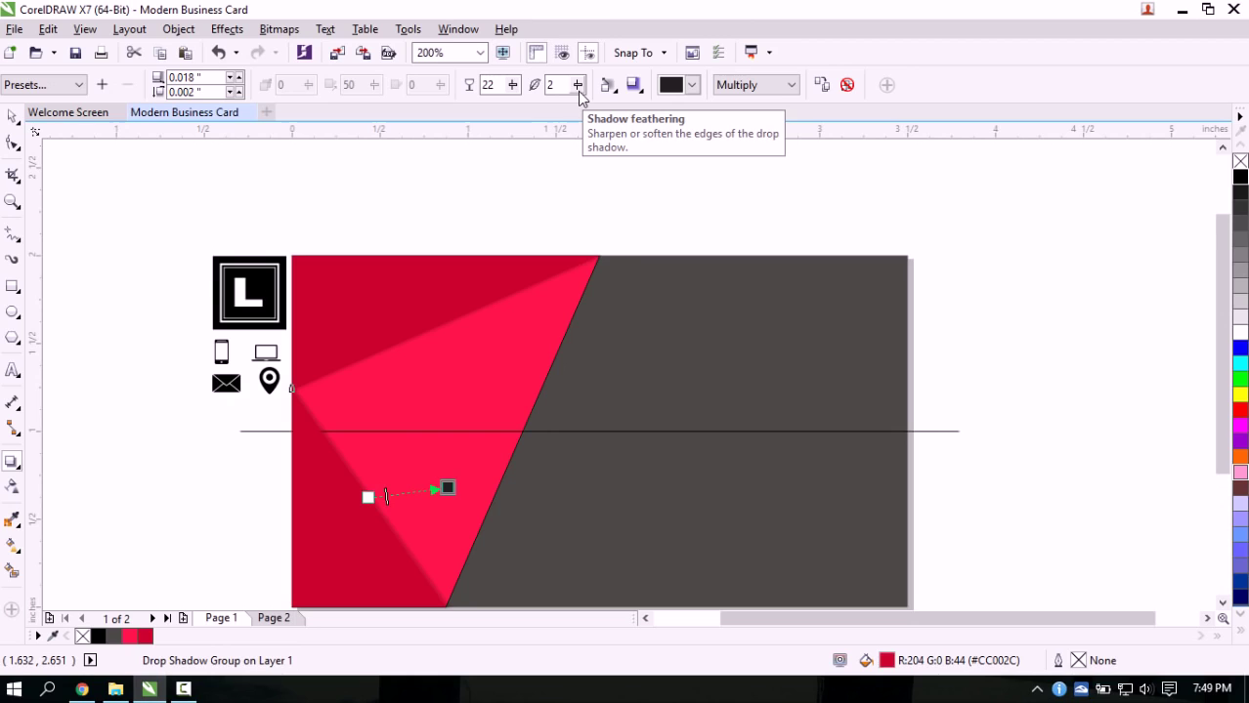
left_click(12, 115)
left_click(443, 230)
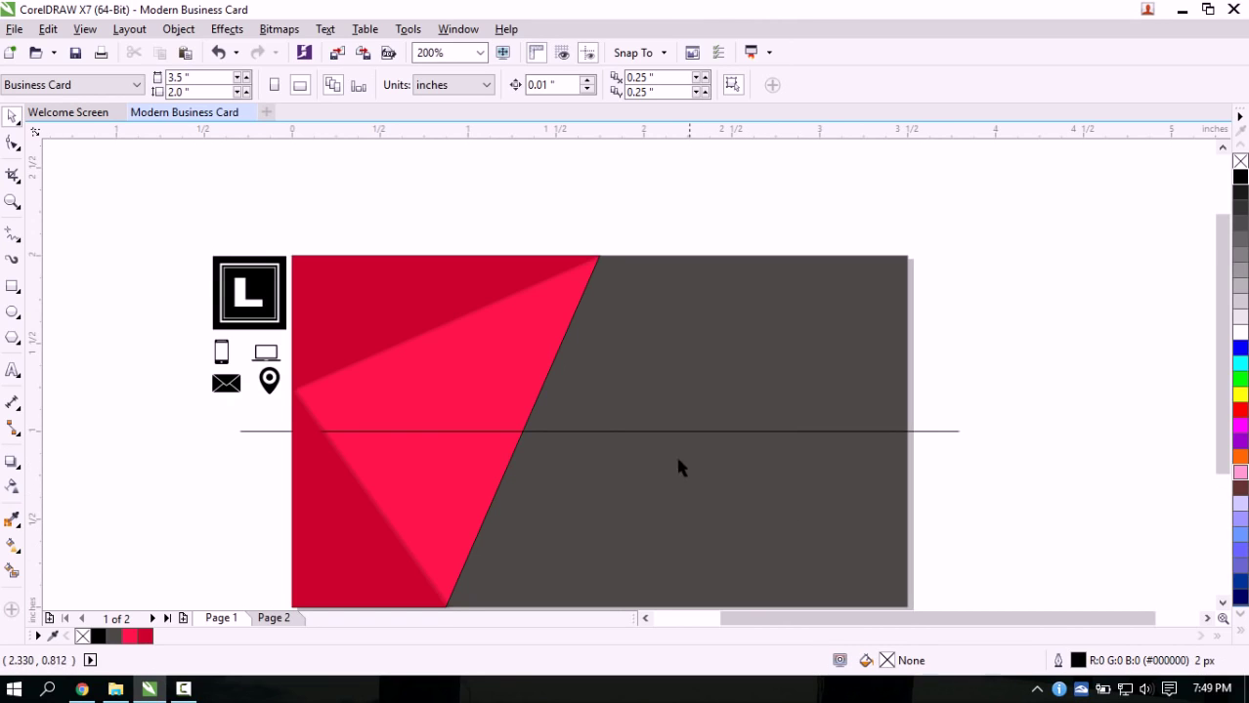
left_click(540, 381)
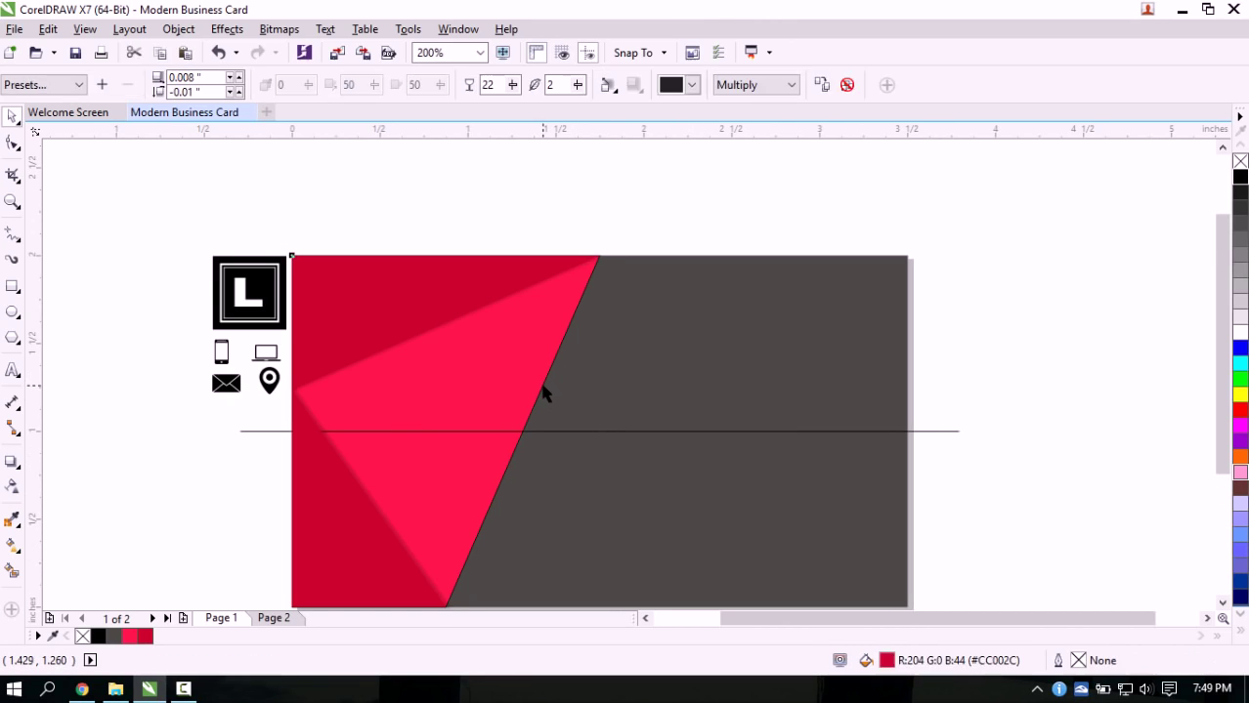
left_click(1023, 519)
left_click(427, 382)
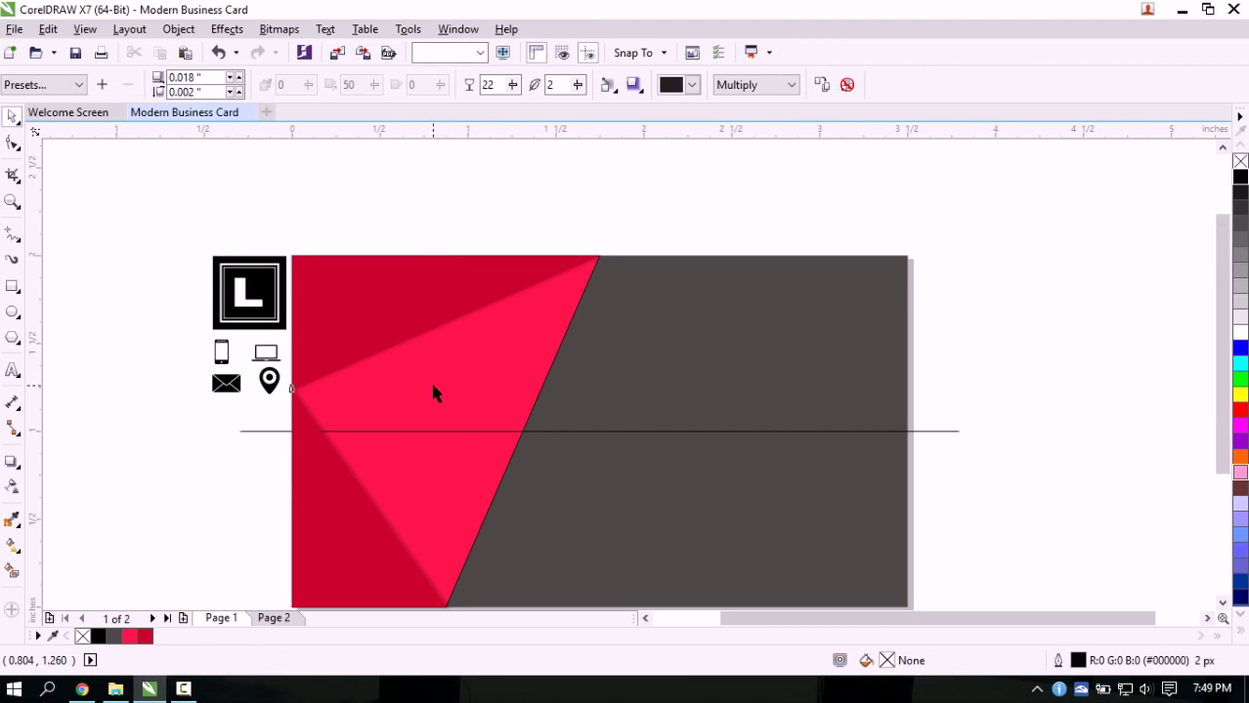
left_click(544, 393)
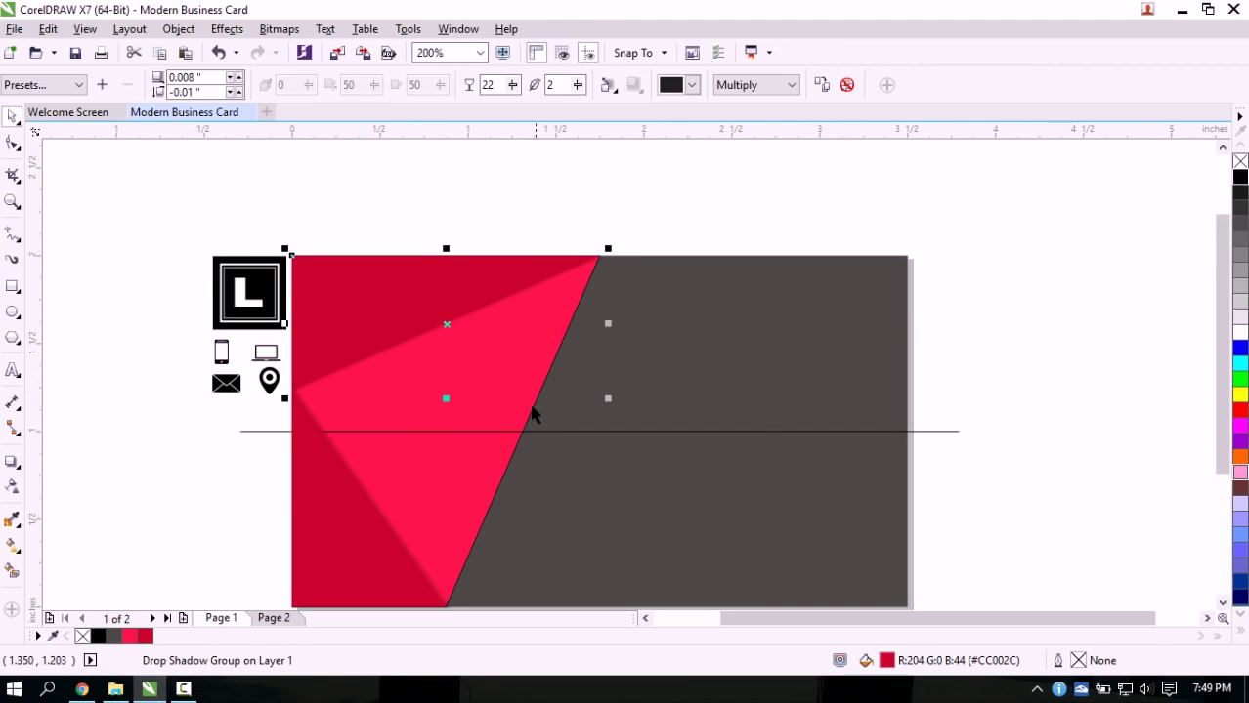
left_click(688, 184)
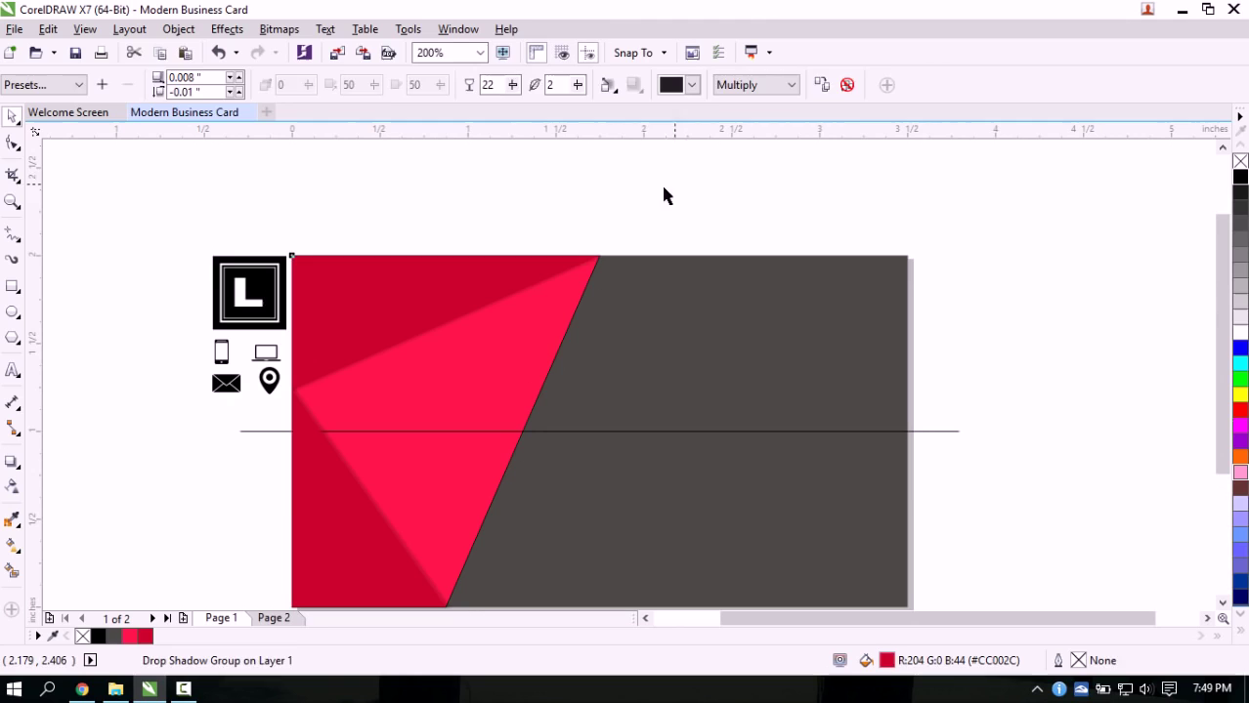
left_click(548, 373)
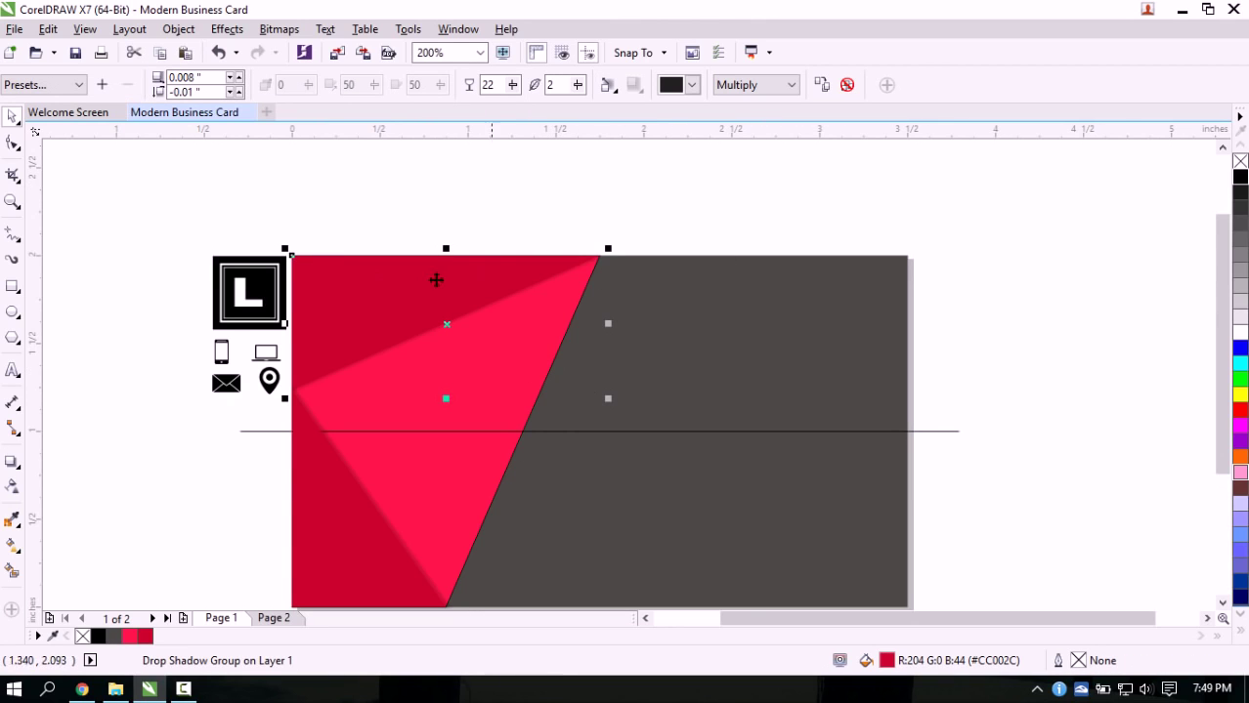
left_click(103, 373)
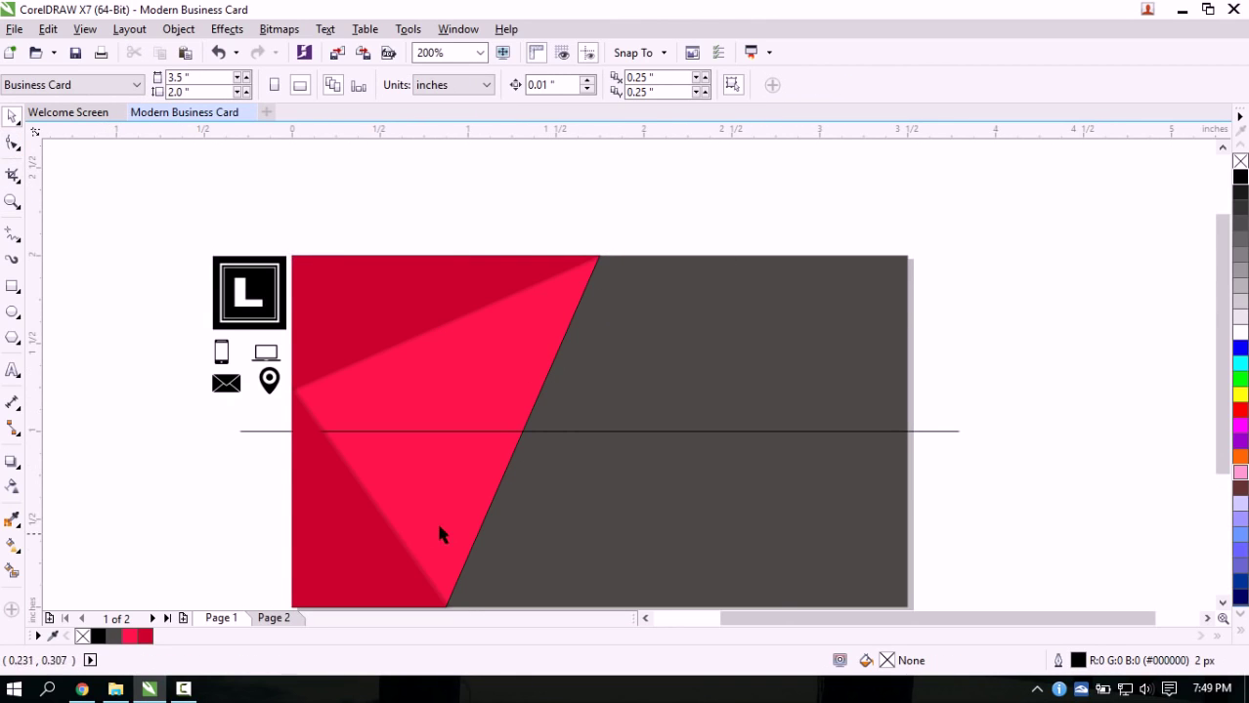
Remove the outline from the slanted #FF1447 shape
scroll(456, 527, "up", 2)
left_click(519, 502)
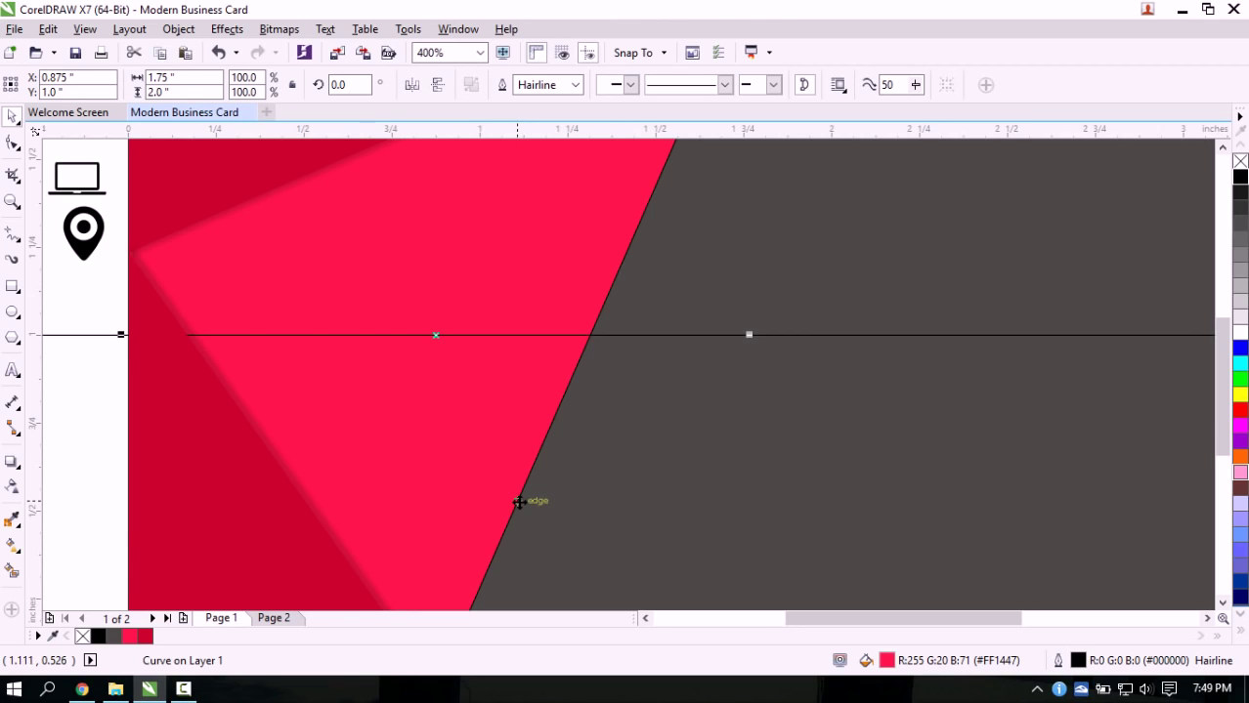
left_click(547, 85)
left_click(536, 102)
scroll(430, 381, "down", 1)
left_click(271, 410)
scroll(515, 337, "up", 1)
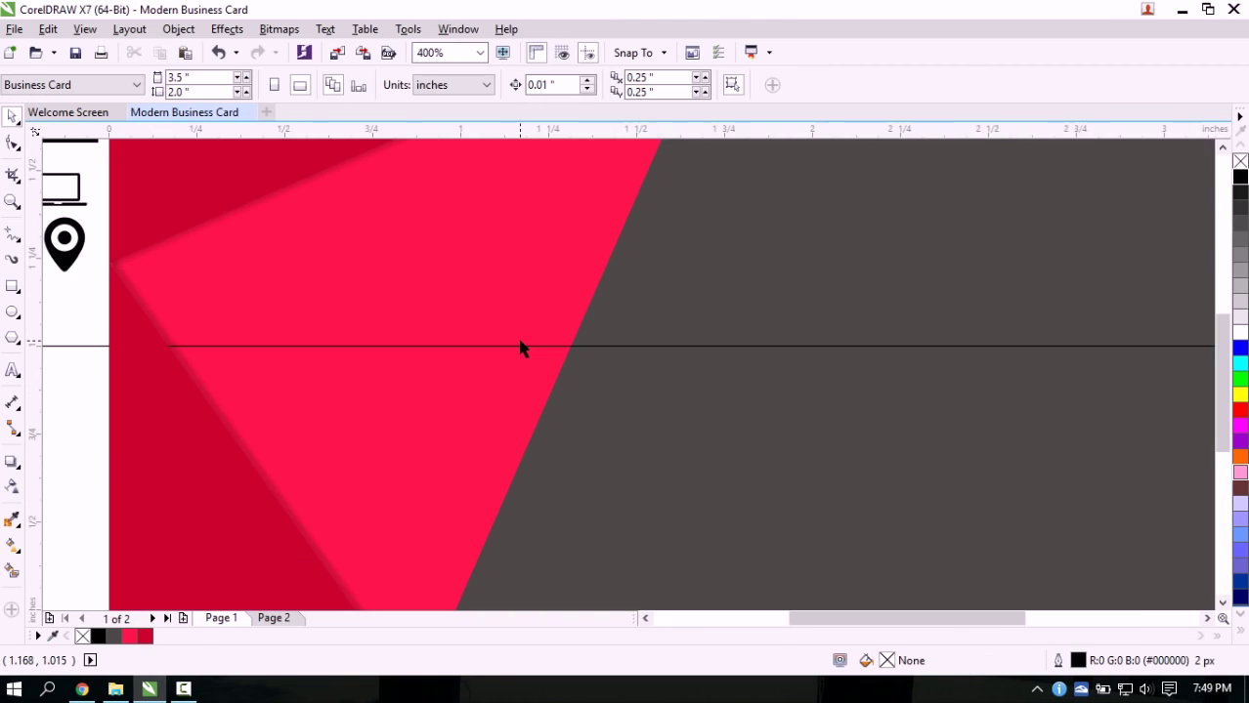
scroll(516, 335, "down", 1)
scroll(574, 345, "up", 1)
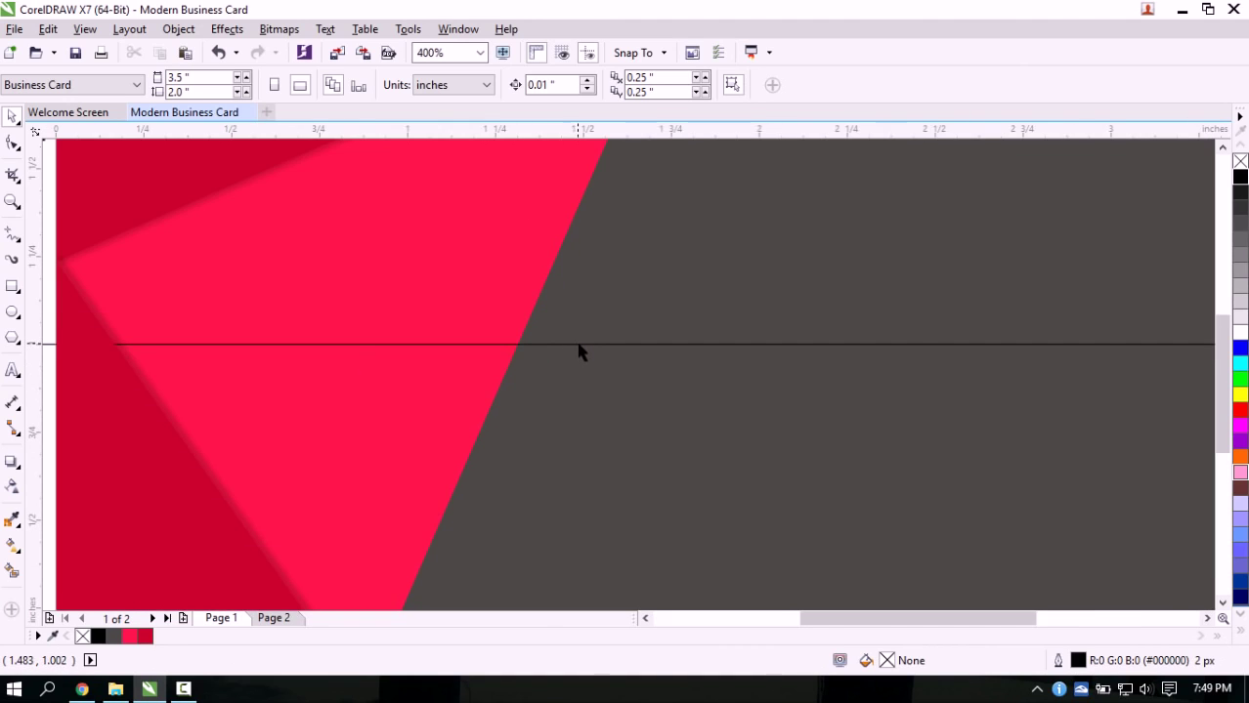
scroll(579, 346, "down", 1)
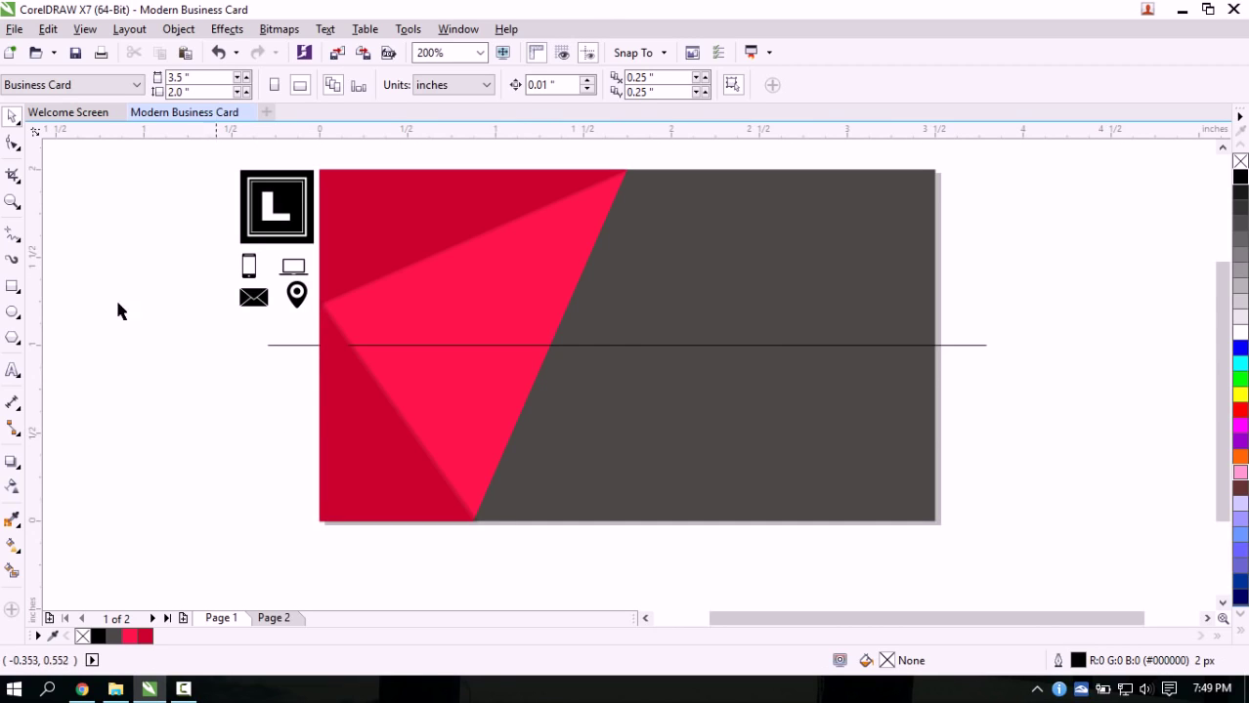
Draw a rectangle about 0.865" by 0.235" just below the horizontal centre line, straddling the slanted edge
left_click(13, 286)
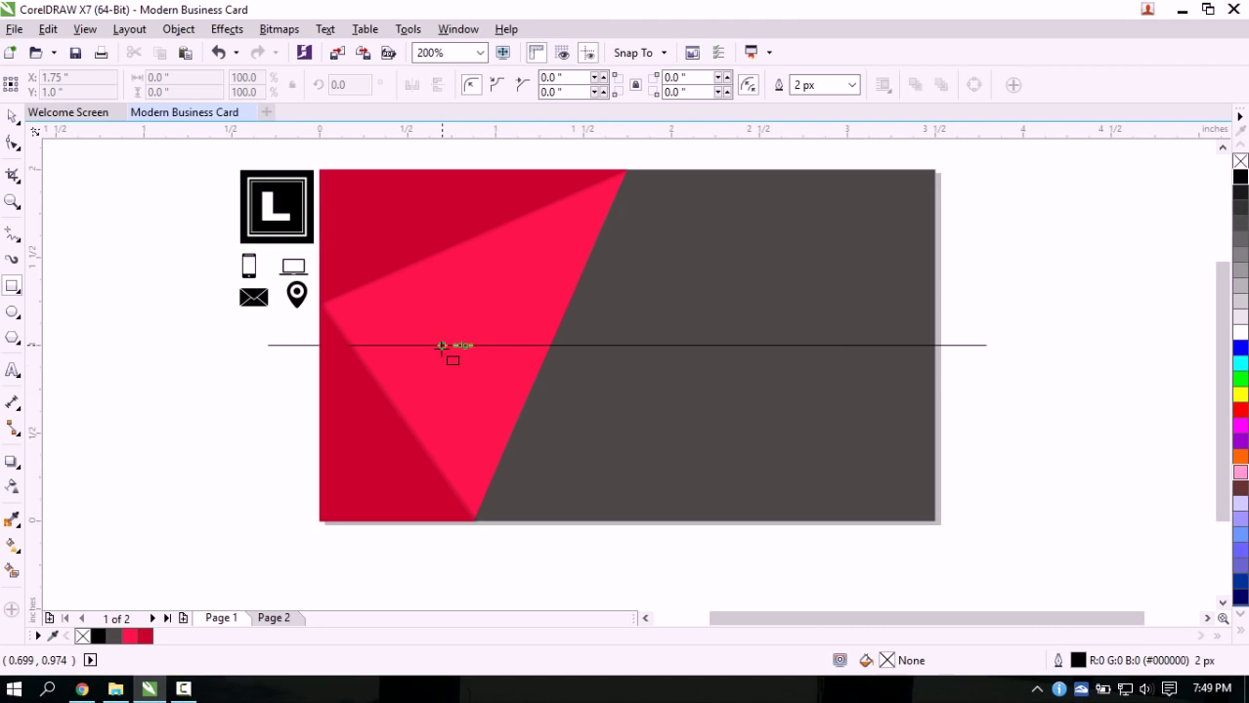
left_click_drag(441, 346, 587, 386)
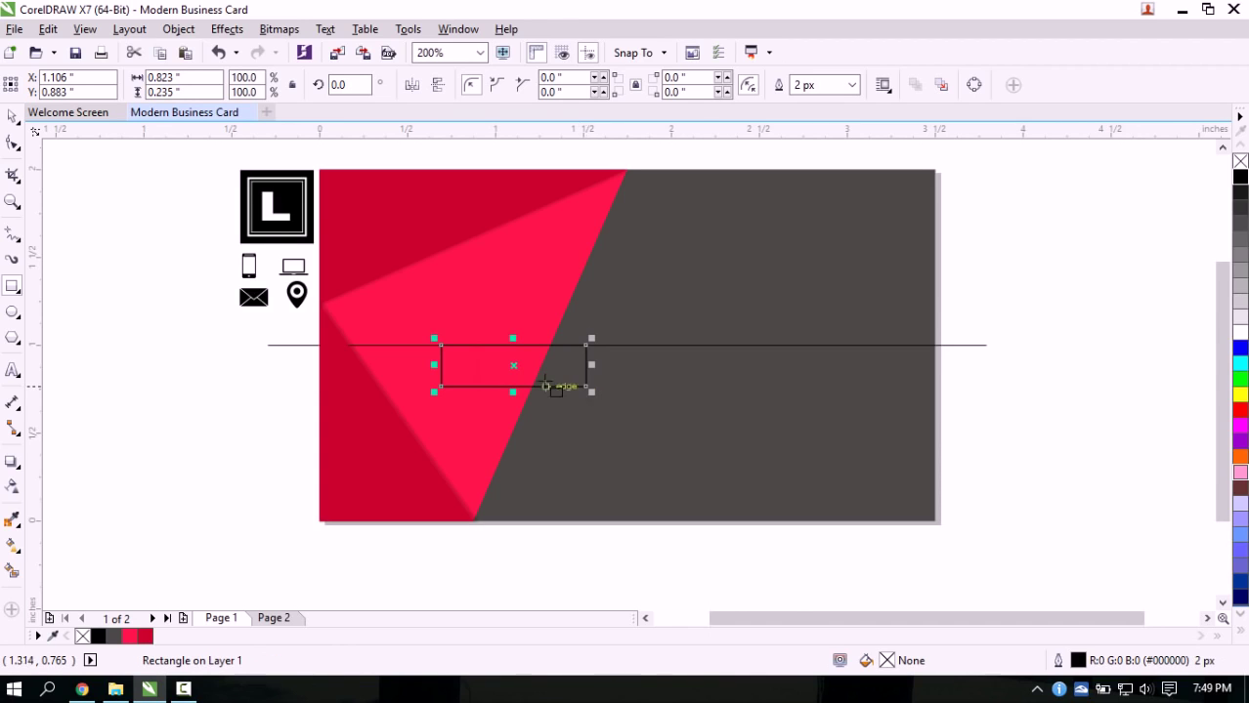
scroll(584, 383, "up", 1)
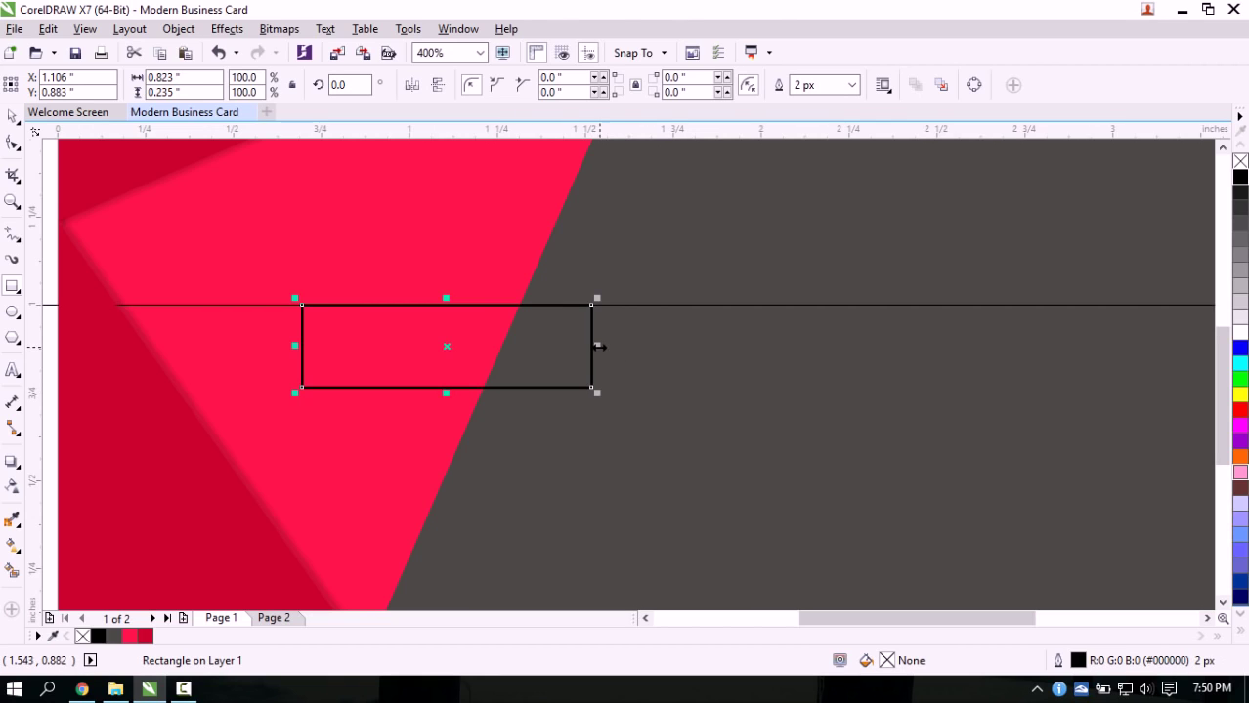
mouse_move(598, 347)
left_mouse_down()
mouse_move(619, 349)
mouse_move(606, 348)
left_mouse_up()
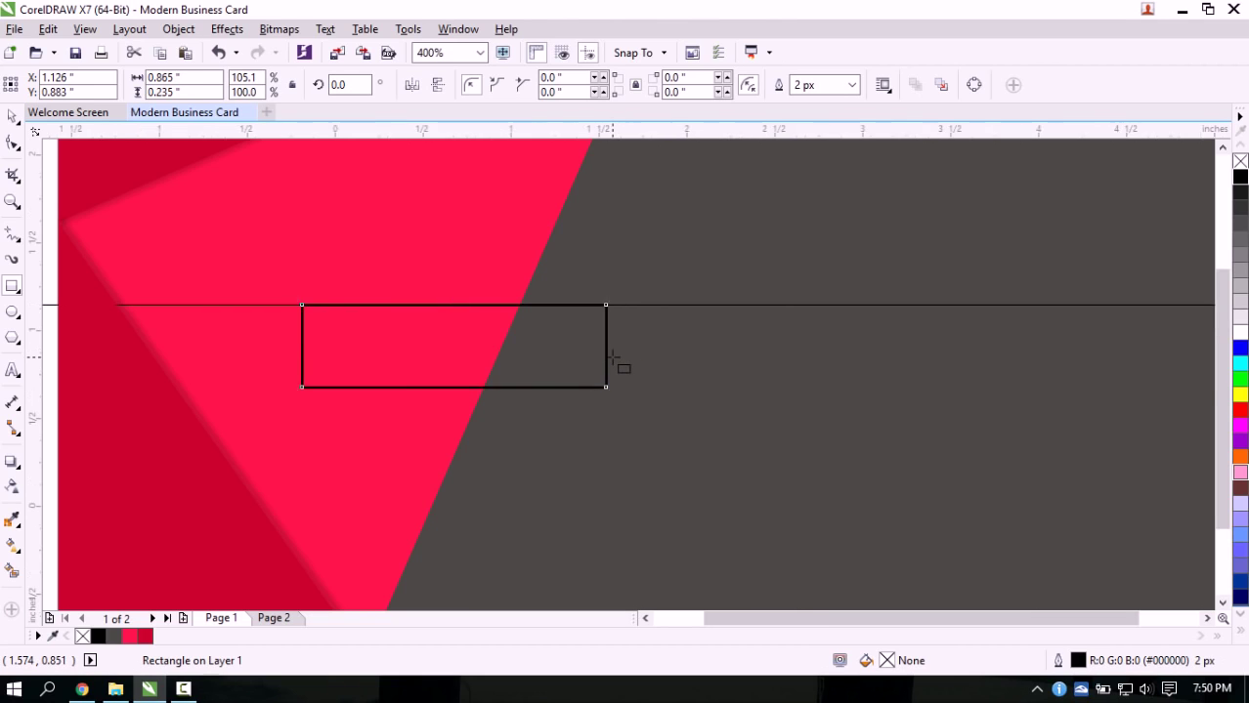
scroll(618, 366, "down", 1)
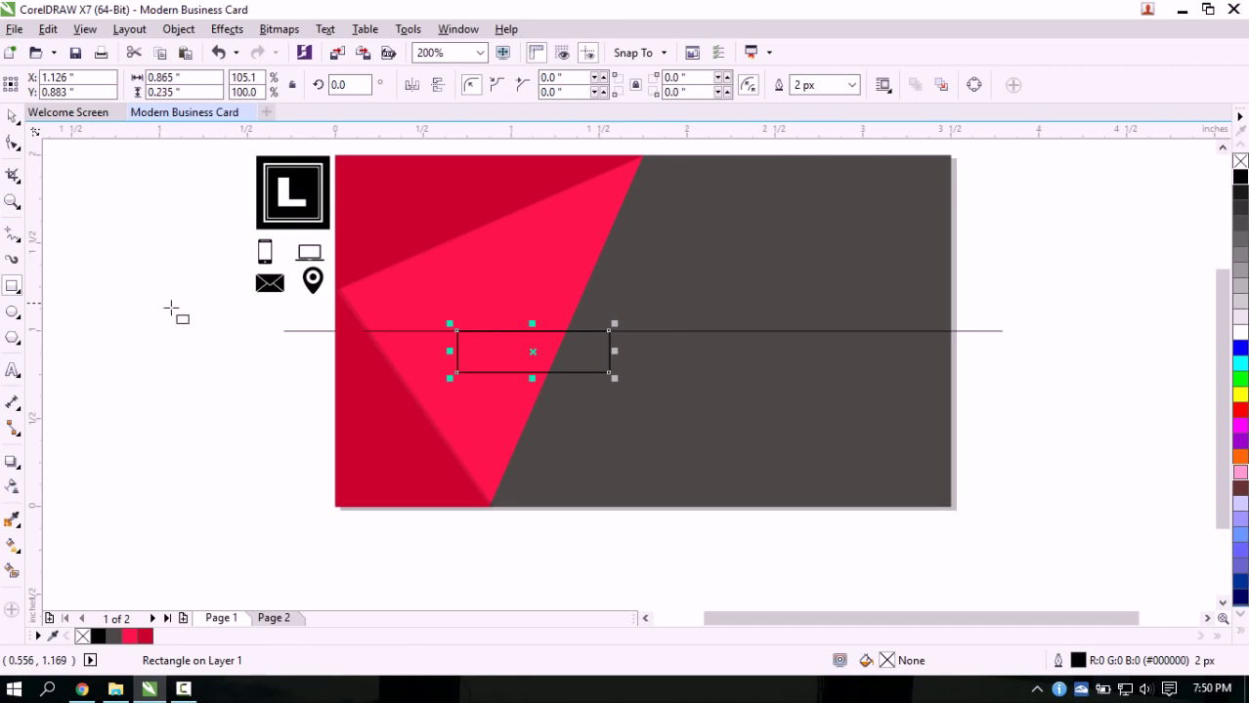
Draw a straight line along the upper half of the slanted edge and move it onto the dark gray area
left_click(13, 235)
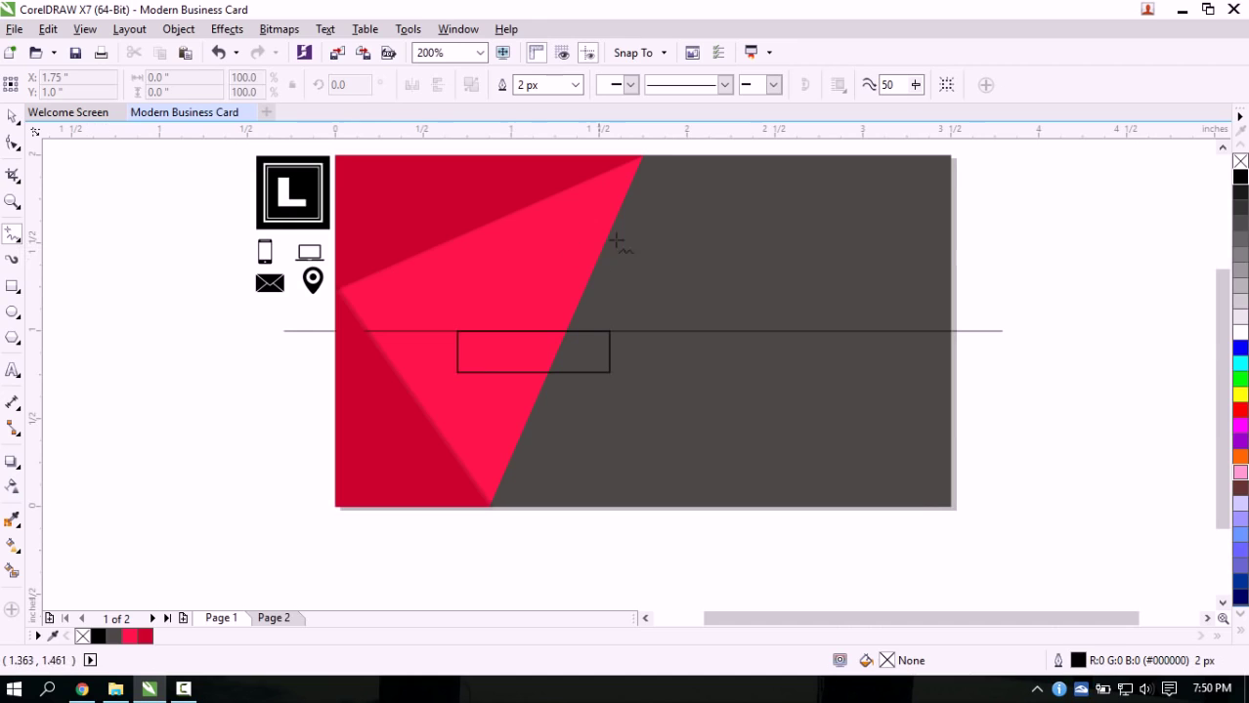
left_click(642, 154)
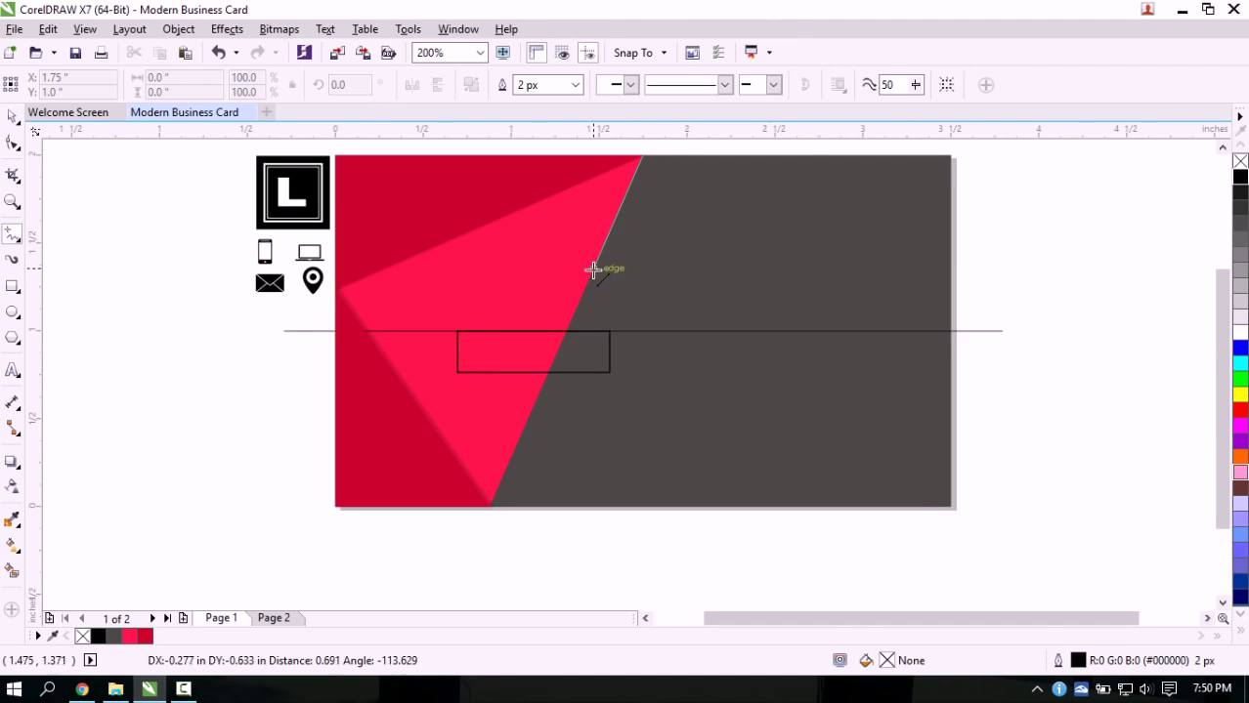
left_click(570, 322)
key("space")
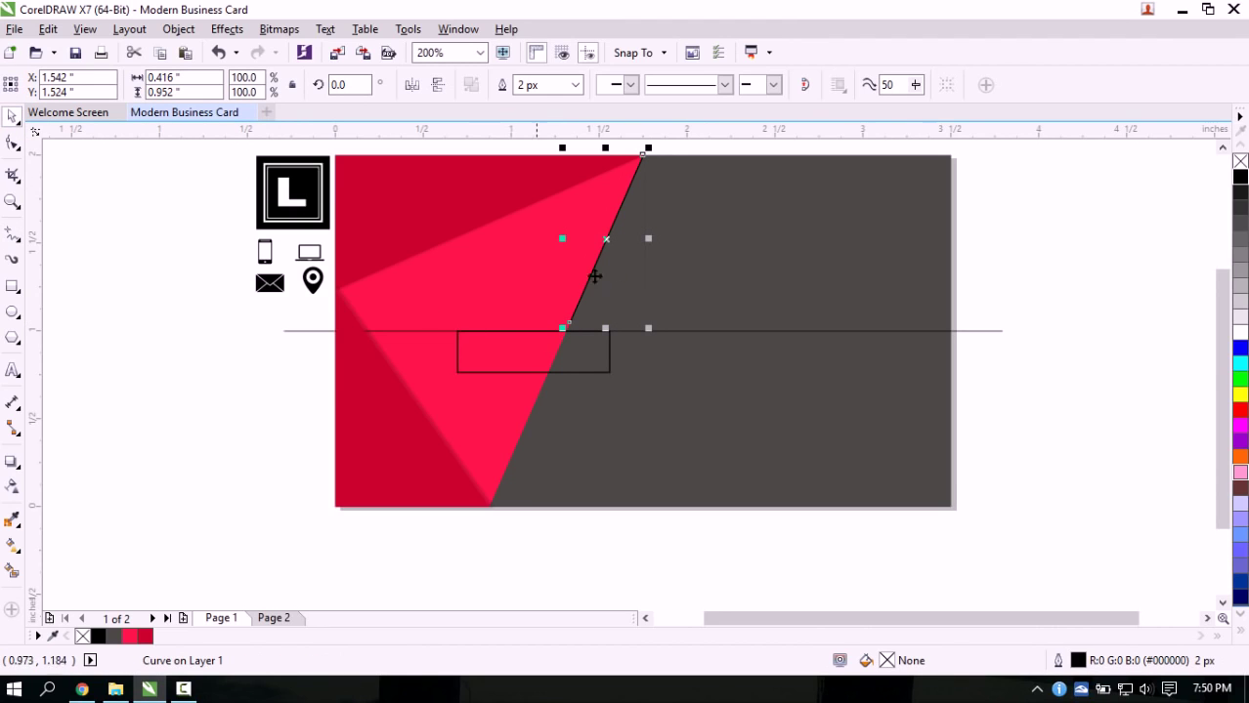
left_click_drag(607, 241, 641, 255)
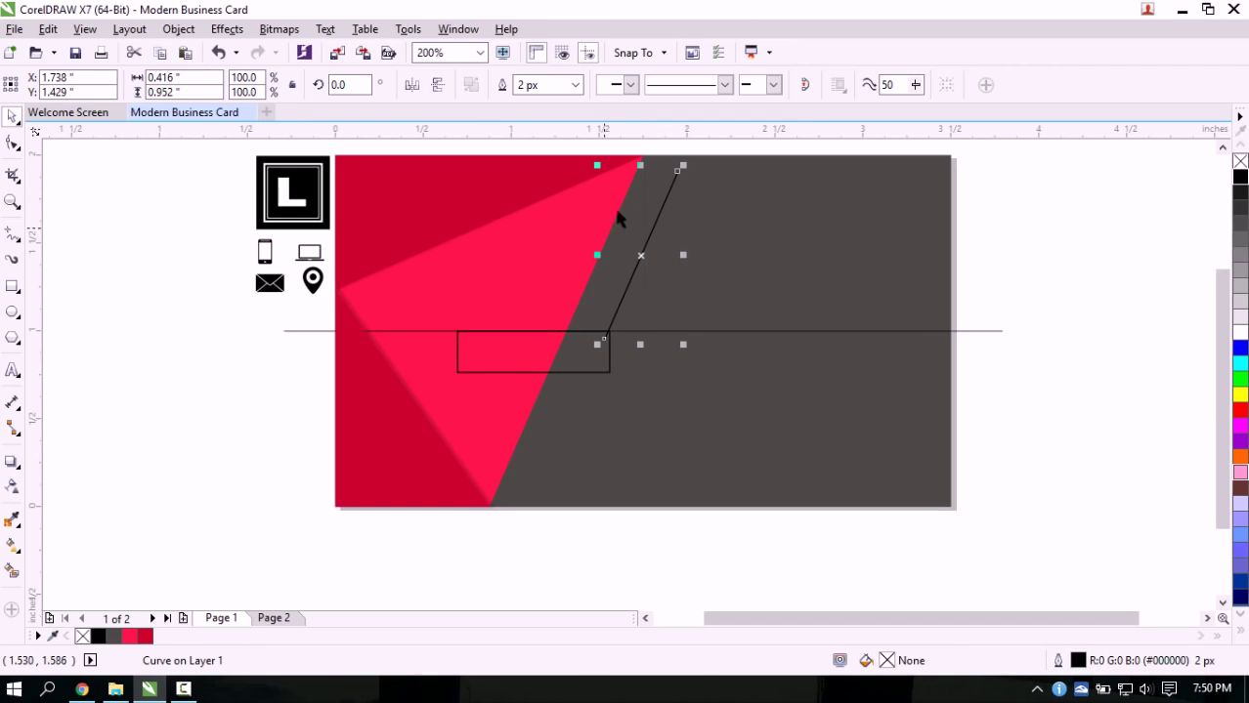
Set the slanted line's outline to Hairline and enlarge it proportionally to about 0.905" by 2.07", positioned beside the rectangle
left_click(575, 85)
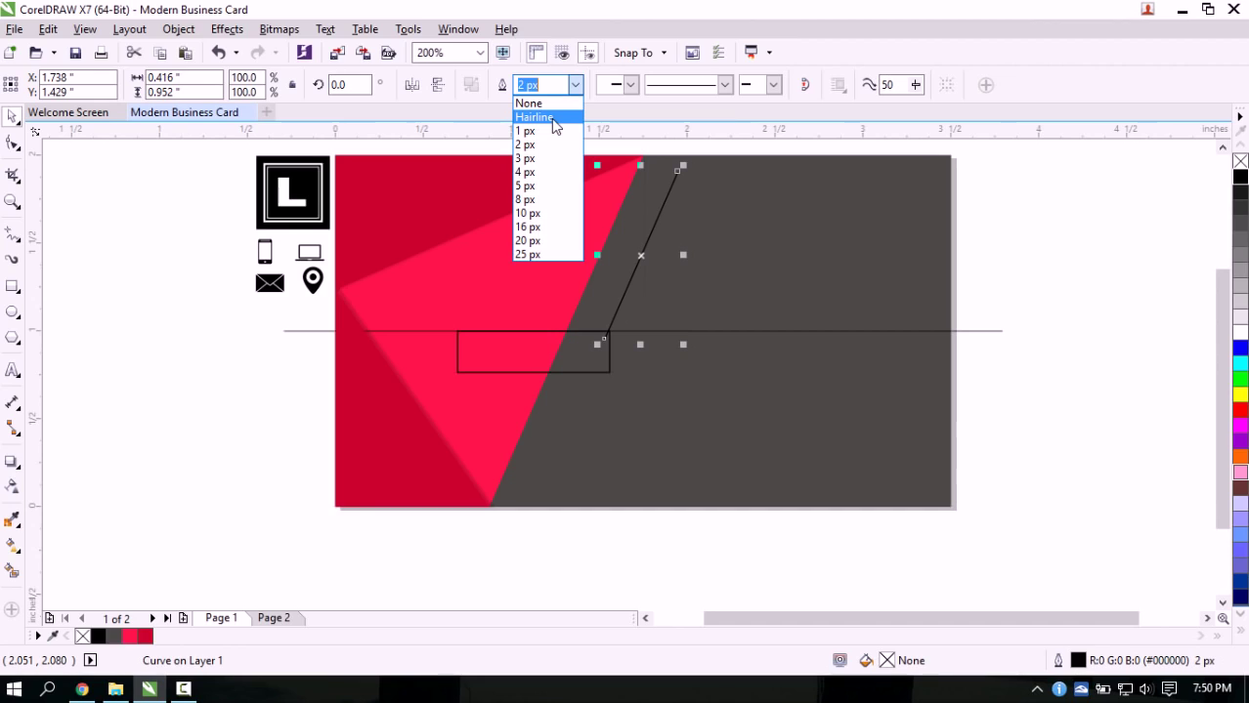
left_click(547, 117)
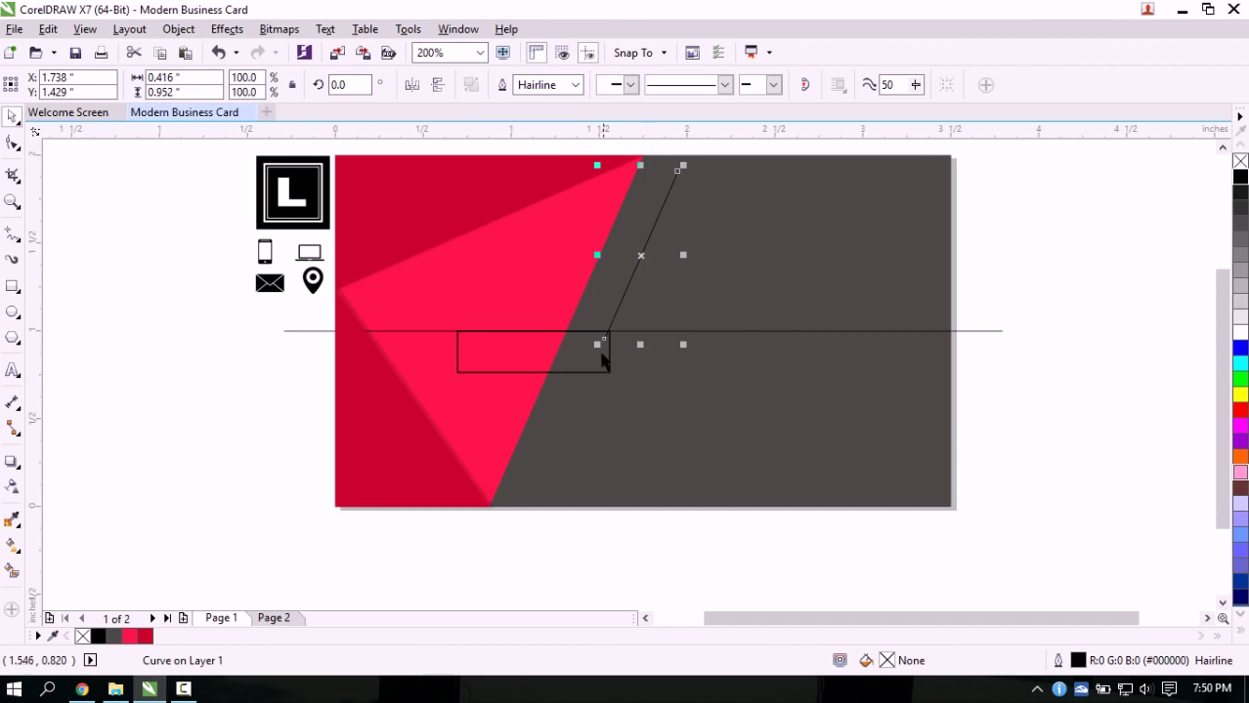
left_click_drag(598, 345, 501, 543)
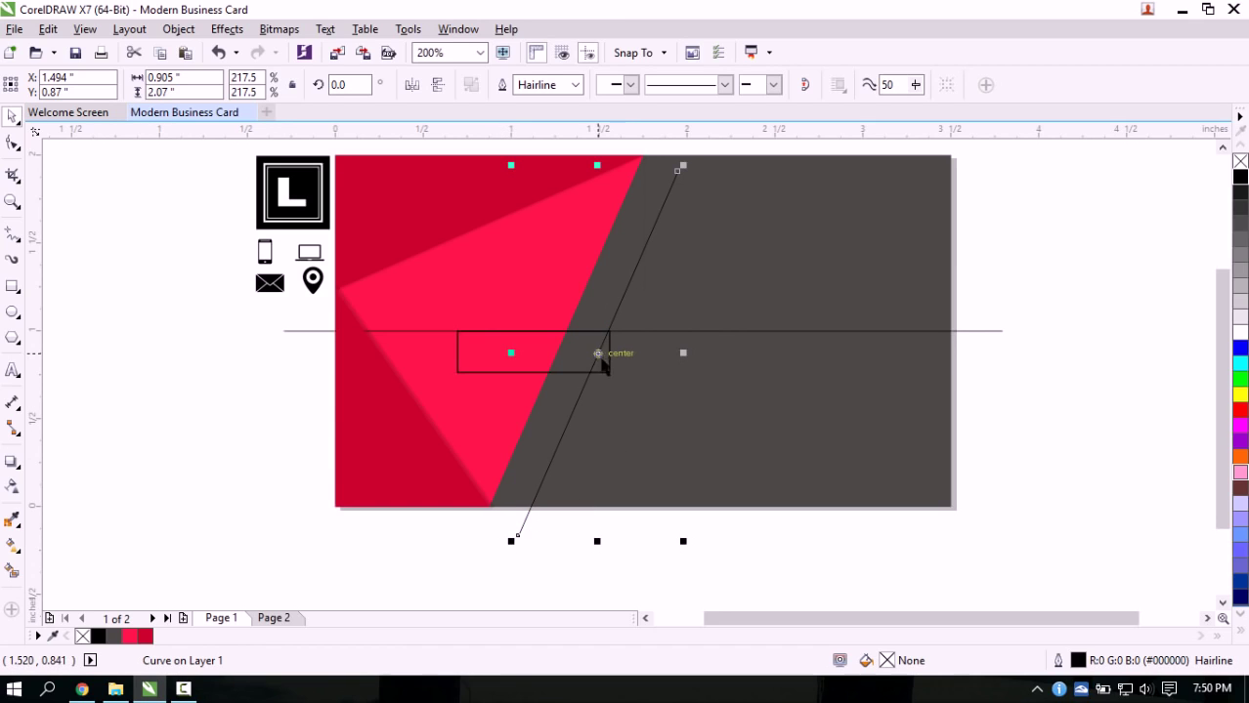
left_click_drag(602, 357, 599, 386)
Widen the rectangle toward the slanted hairline to about 0.909"
scroll(585, 362, "up", 1)
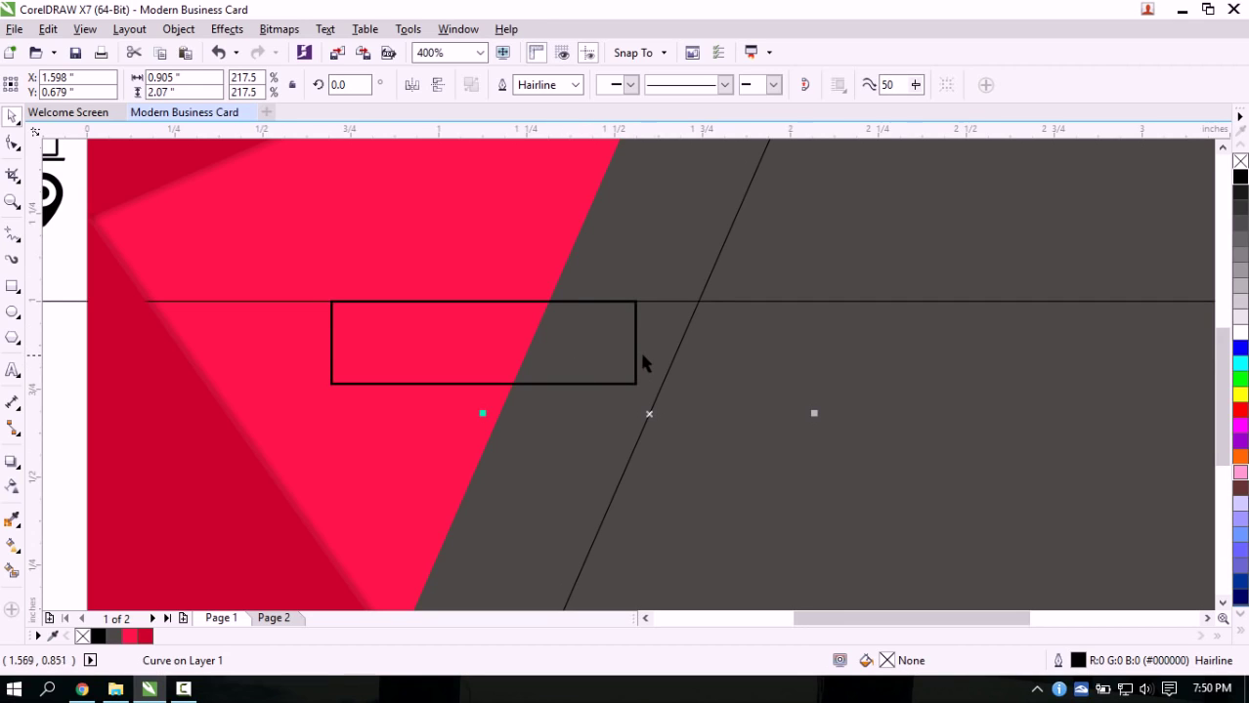
left_click(637, 366)
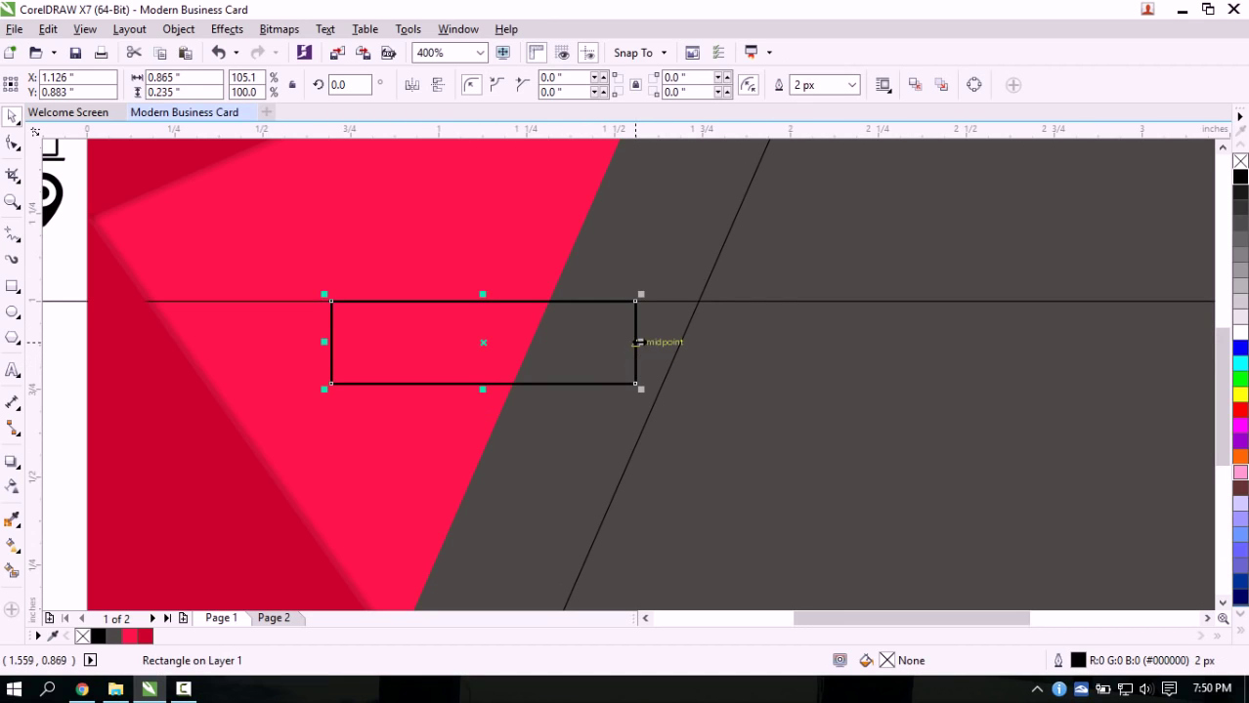
left_click_drag(644, 344, 654, 344)
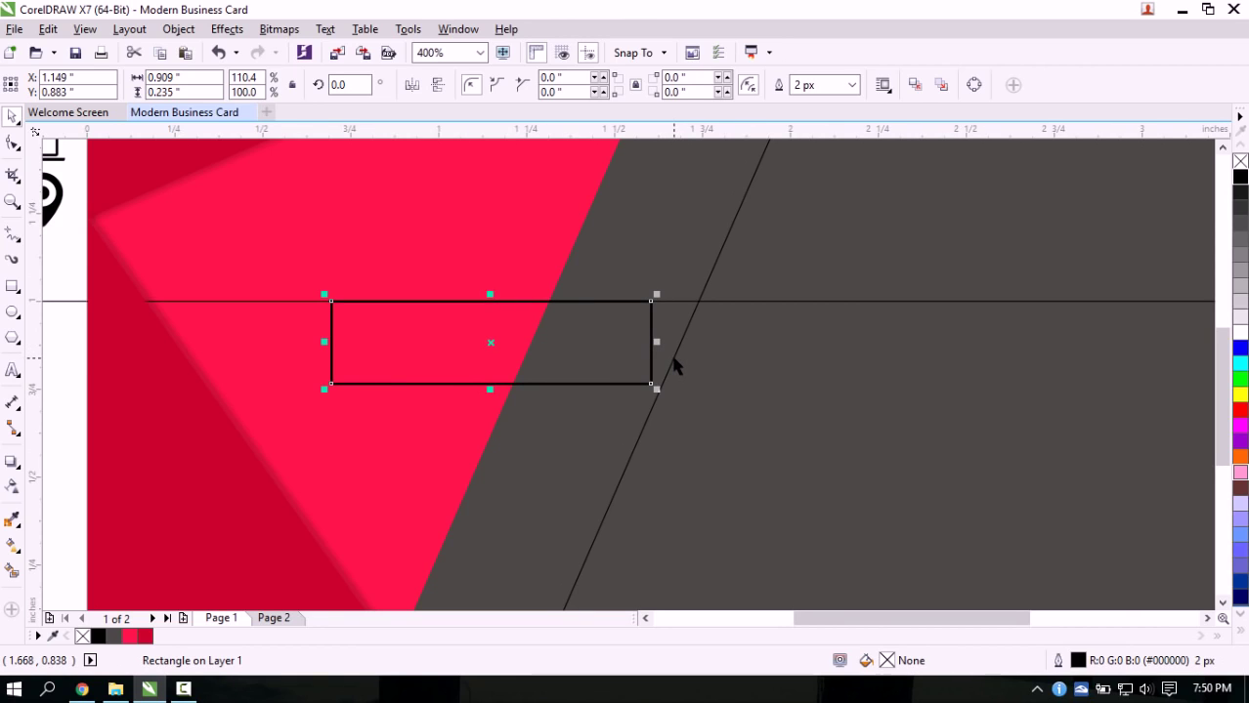
Move the slanted hairline so its centre lies on the horizontal centre line at the rectangle's upper right corner
left_click(673, 364)
scroll(650, 404, "down", 1)
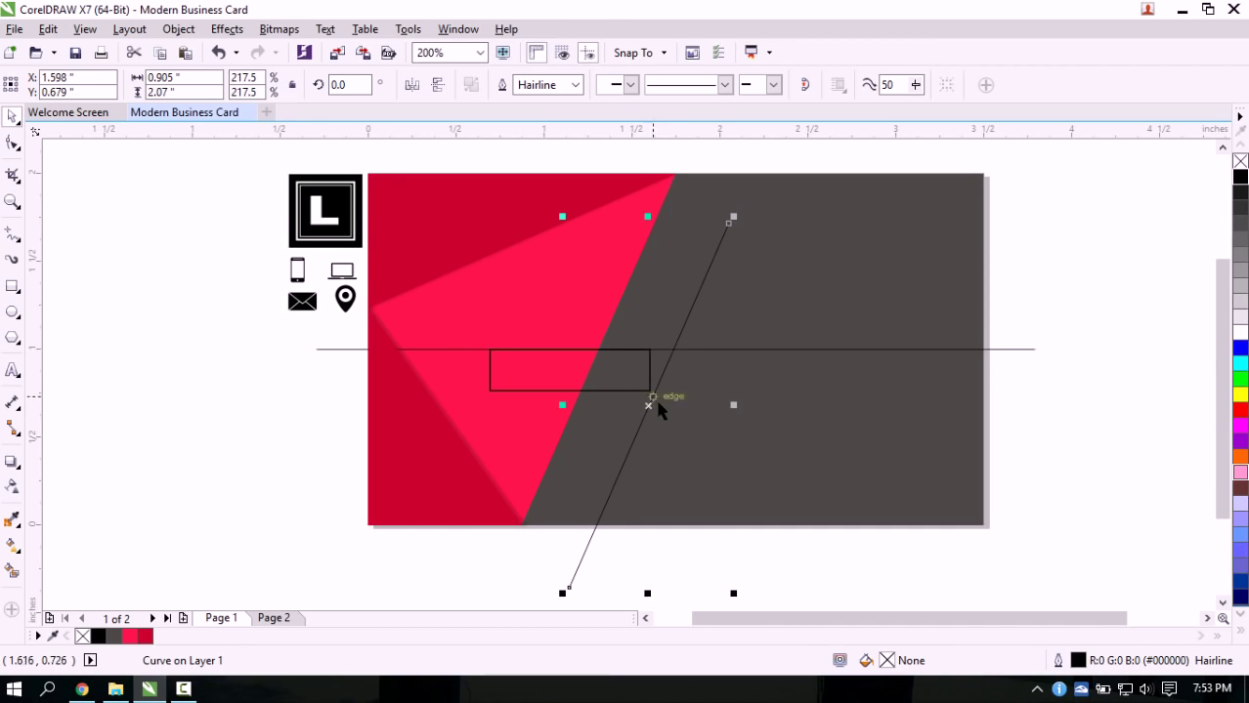
scroll(654, 407, "up", 1)
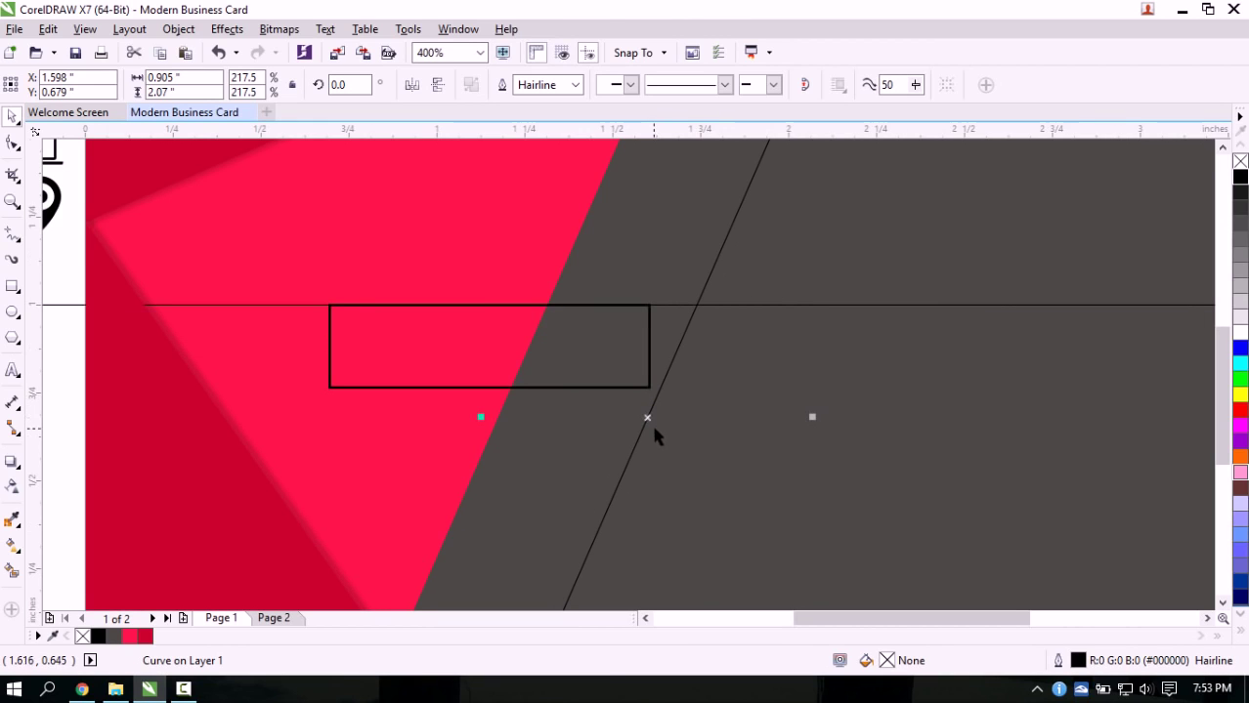
scroll(653, 428, "down", 1)
left_click_drag(652, 421, 653, 366)
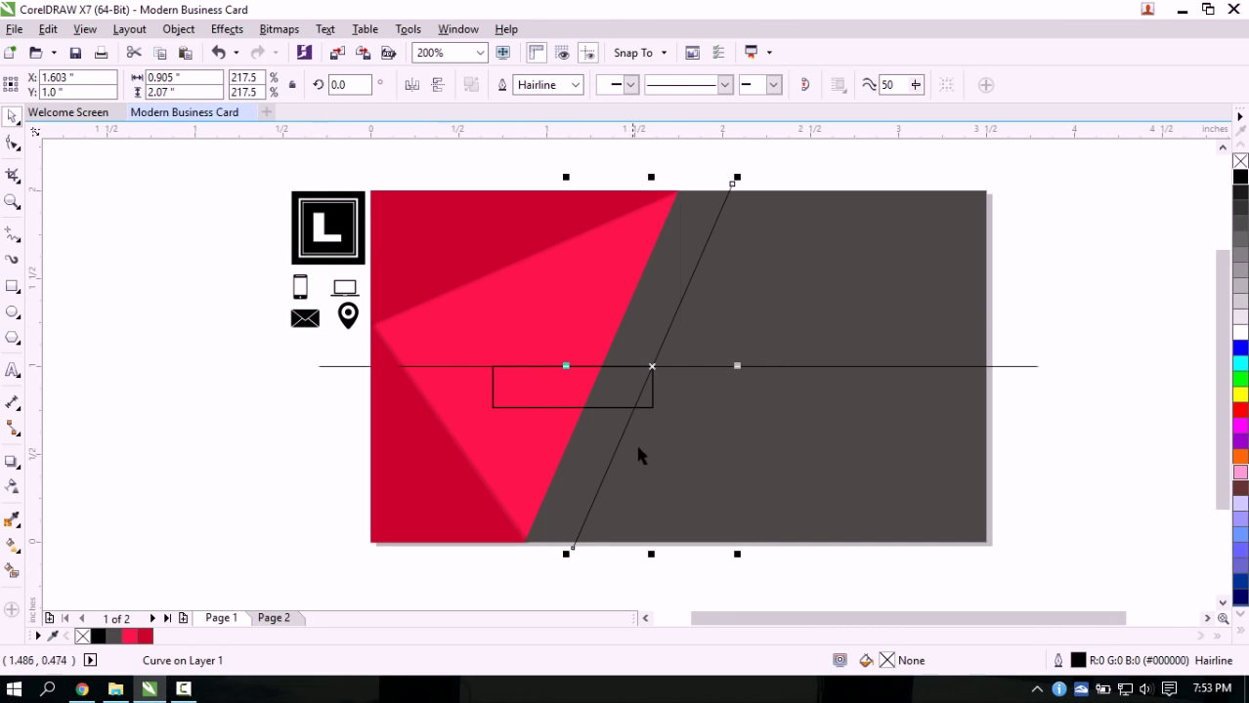
scroll(644, 420, "up", 1)
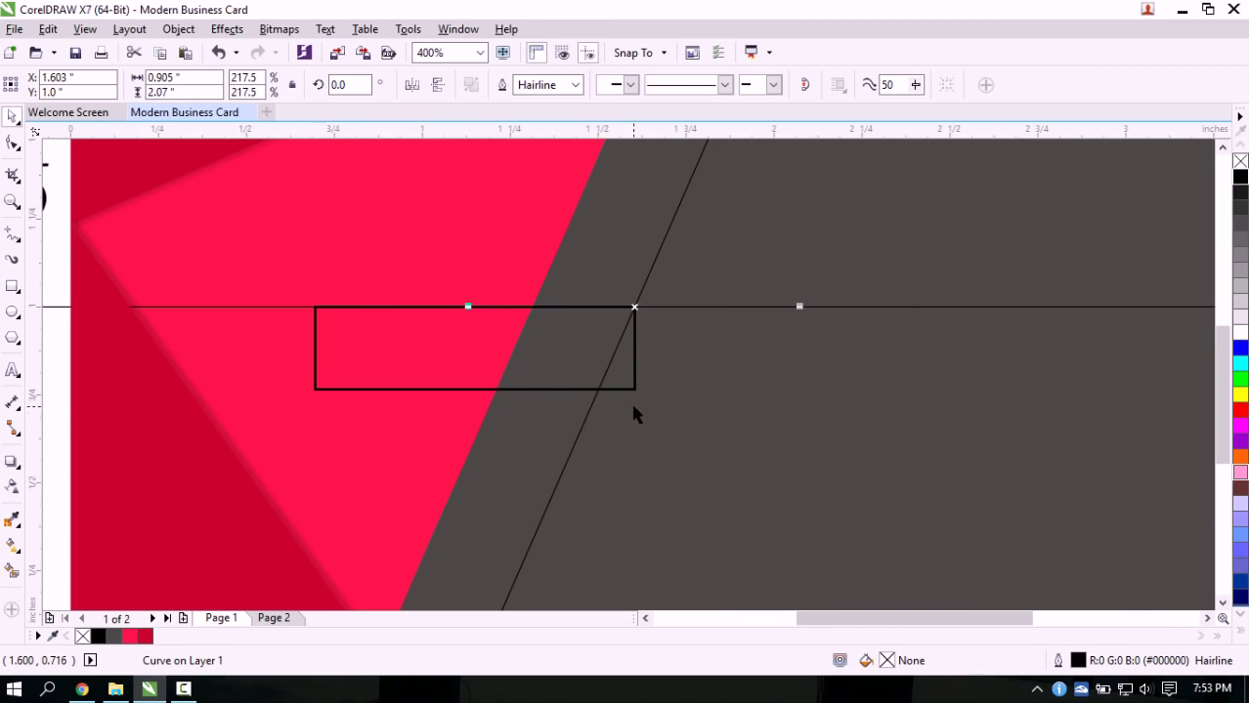
scroll(628, 412, "down", 1)
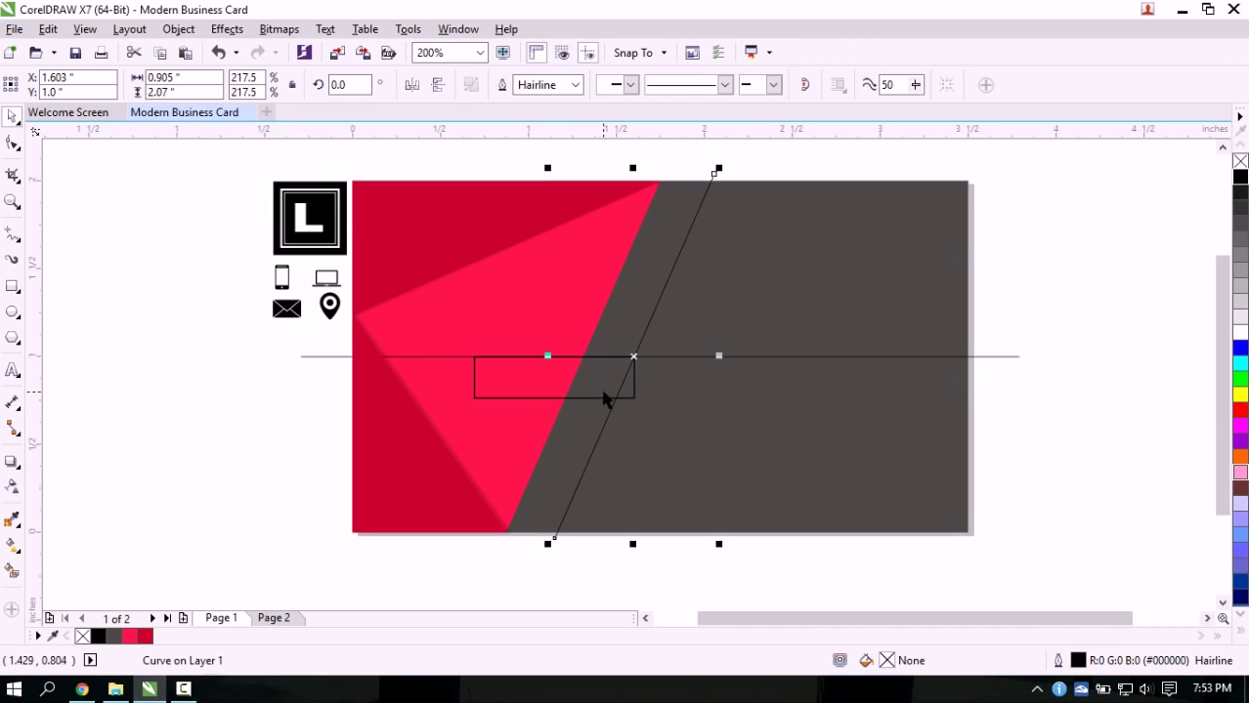
Reduce the rectangle's height to about 0.222", keeping its upper edge on the horizontal centre line
left_click(602, 398)
scroll(606, 399, "up", 1)
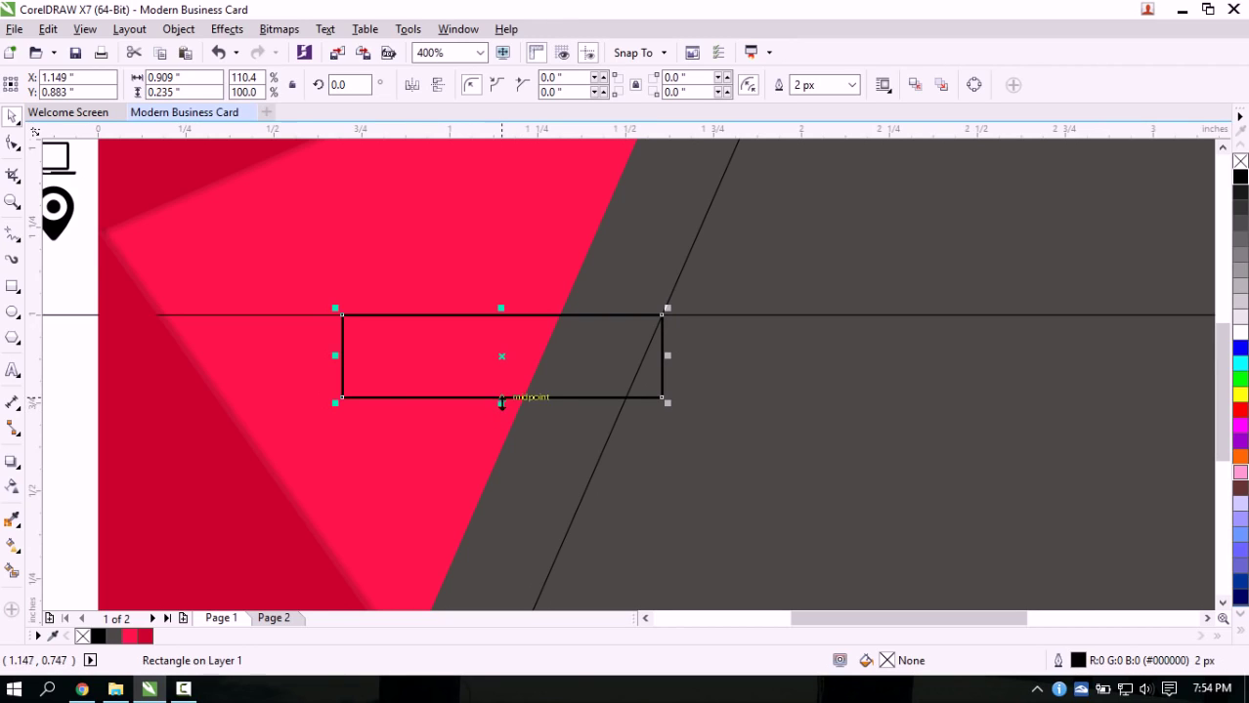
left_click_drag(501, 401, 503, 392)
scroll(486, 399, "up", 1)
scroll(503, 395, "down", 1)
scroll(518, 414, "down", 1)
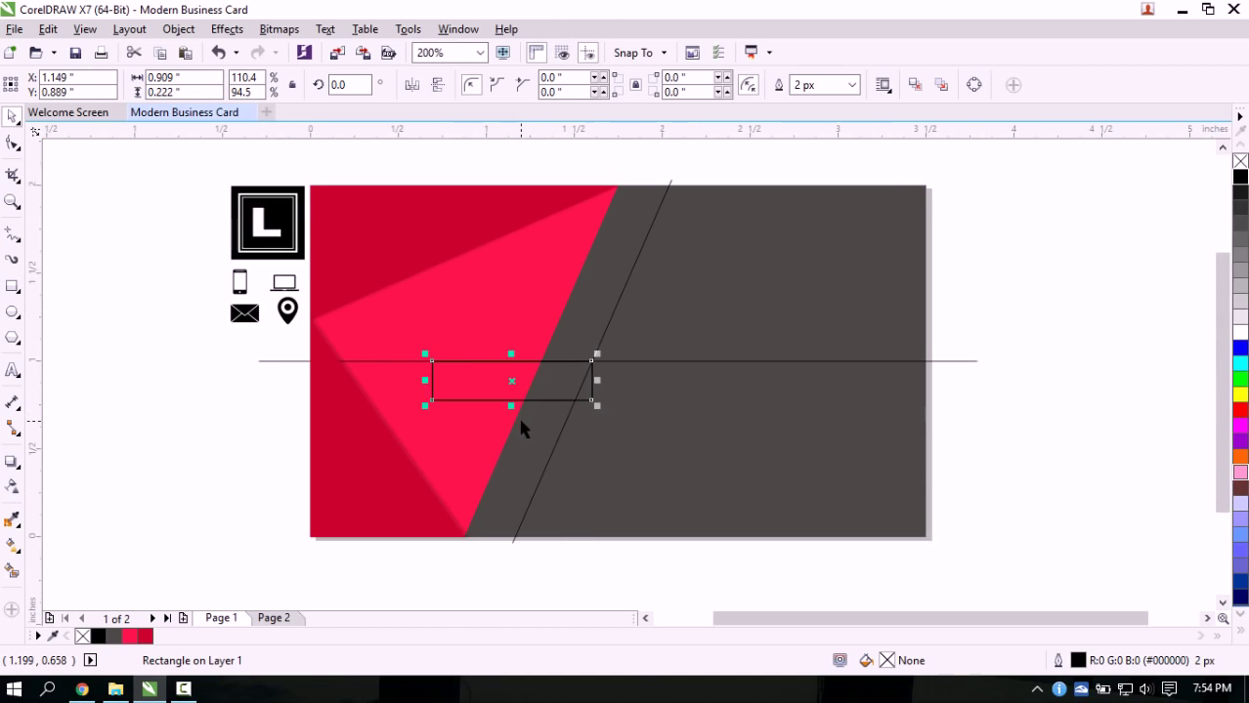
Set the rectangle's outline width to Hairline
scroll(527, 406, "up", 1)
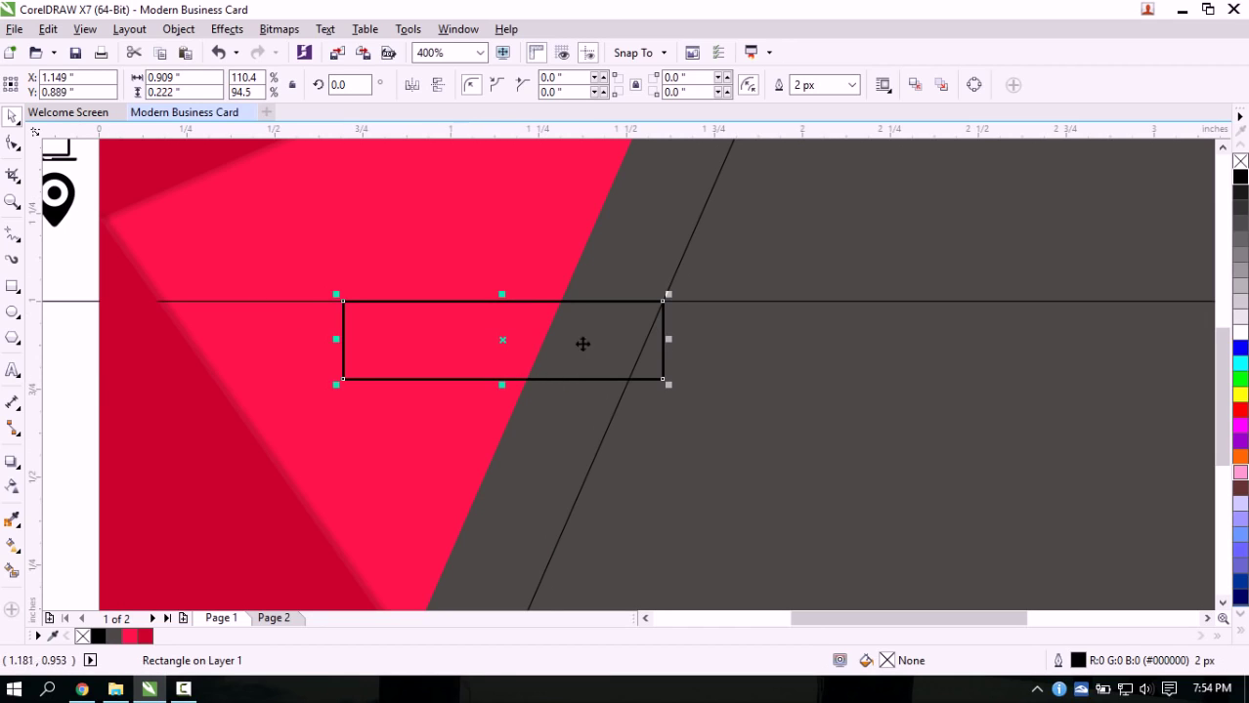
left_click(12, 144)
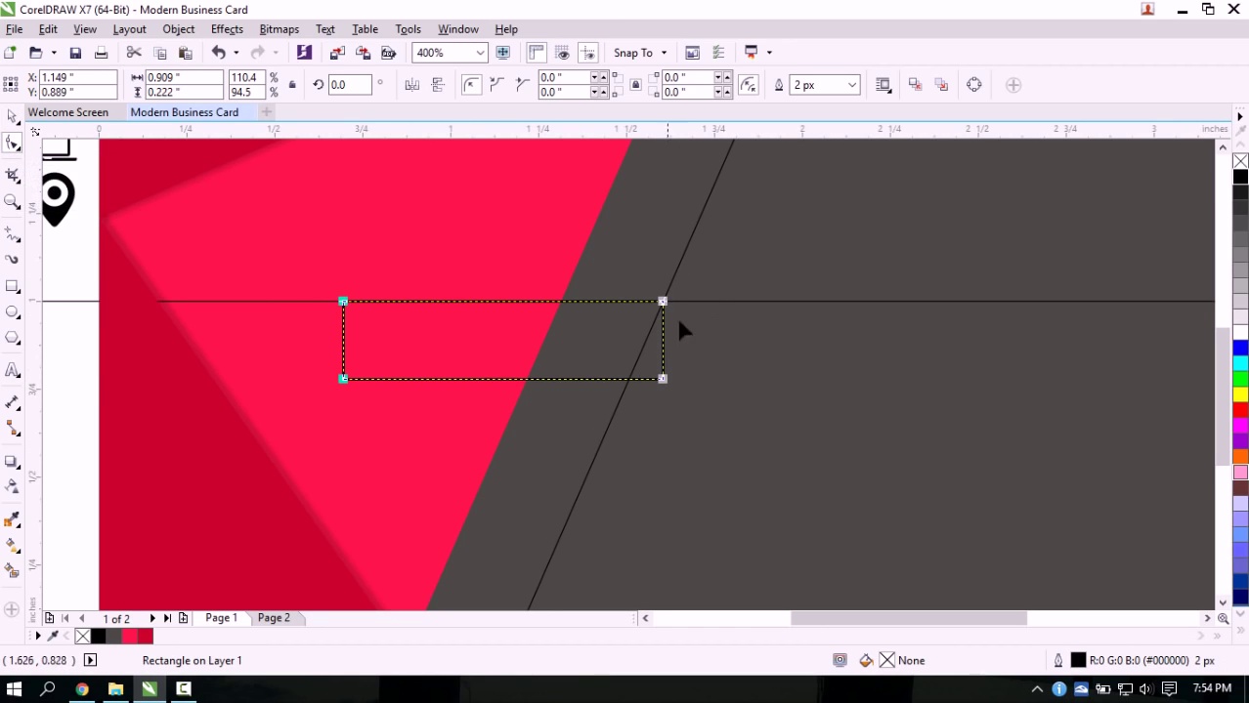
left_click(852, 86)
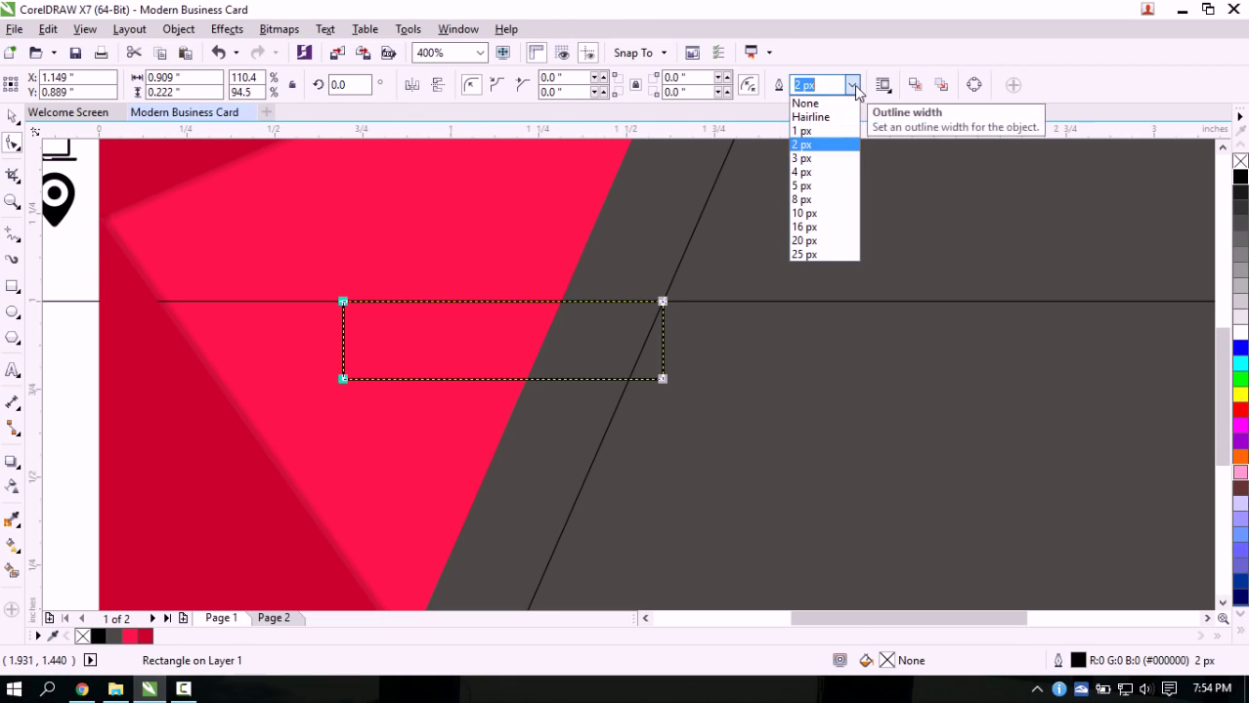
left_click(817, 119)
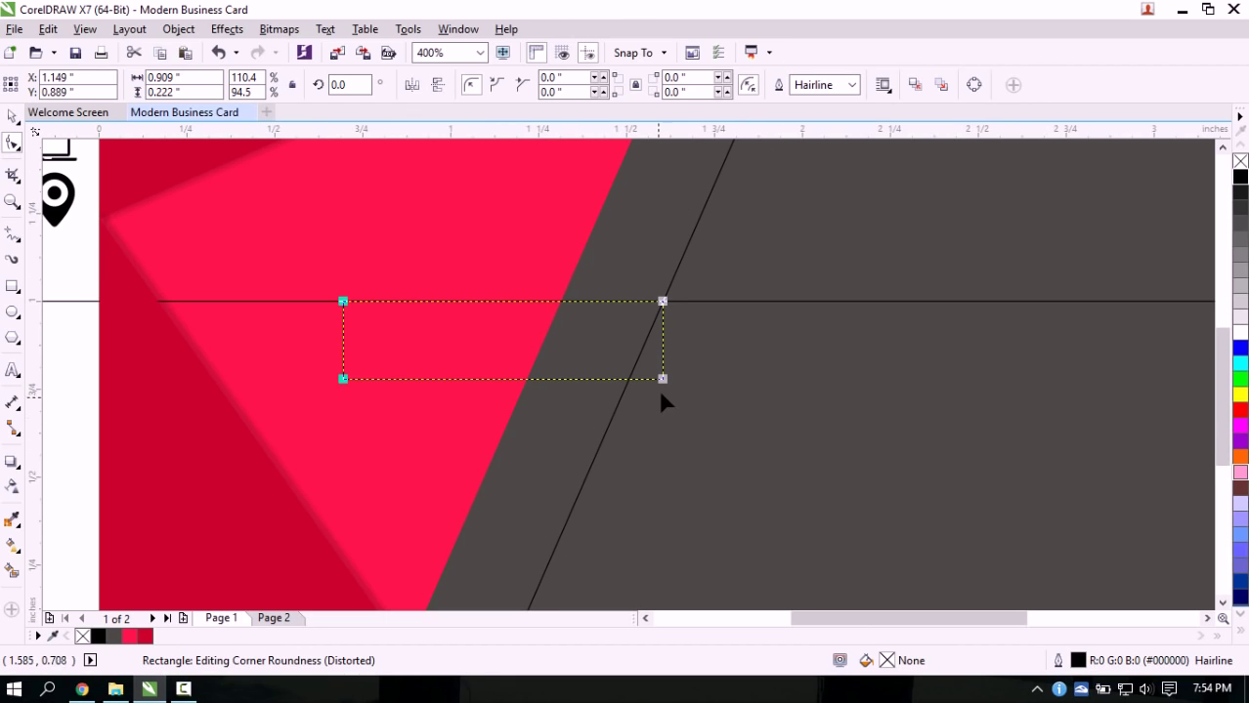
Convert the rectangle to curves and move its lower right node onto the slanted hairline, so that end follows the line's angle
left_click(973, 85)
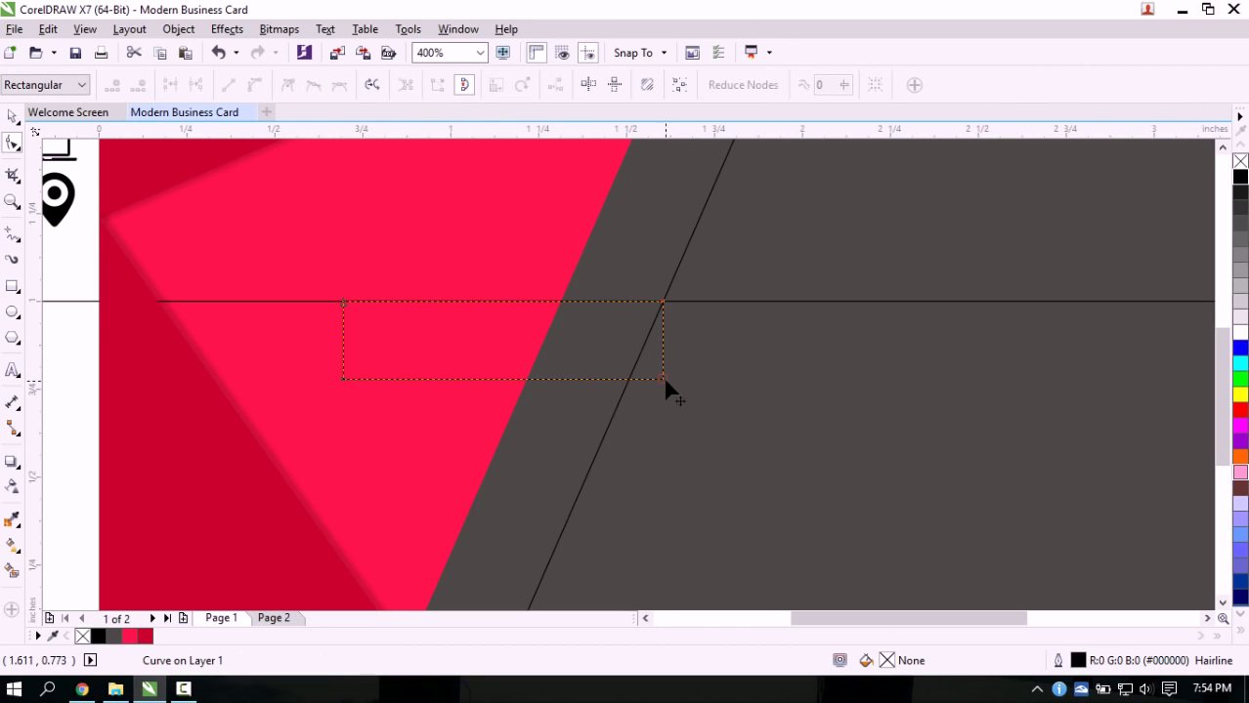
scroll(661, 389, "up", 2)
left_click_drag(664, 374, 596, 374)
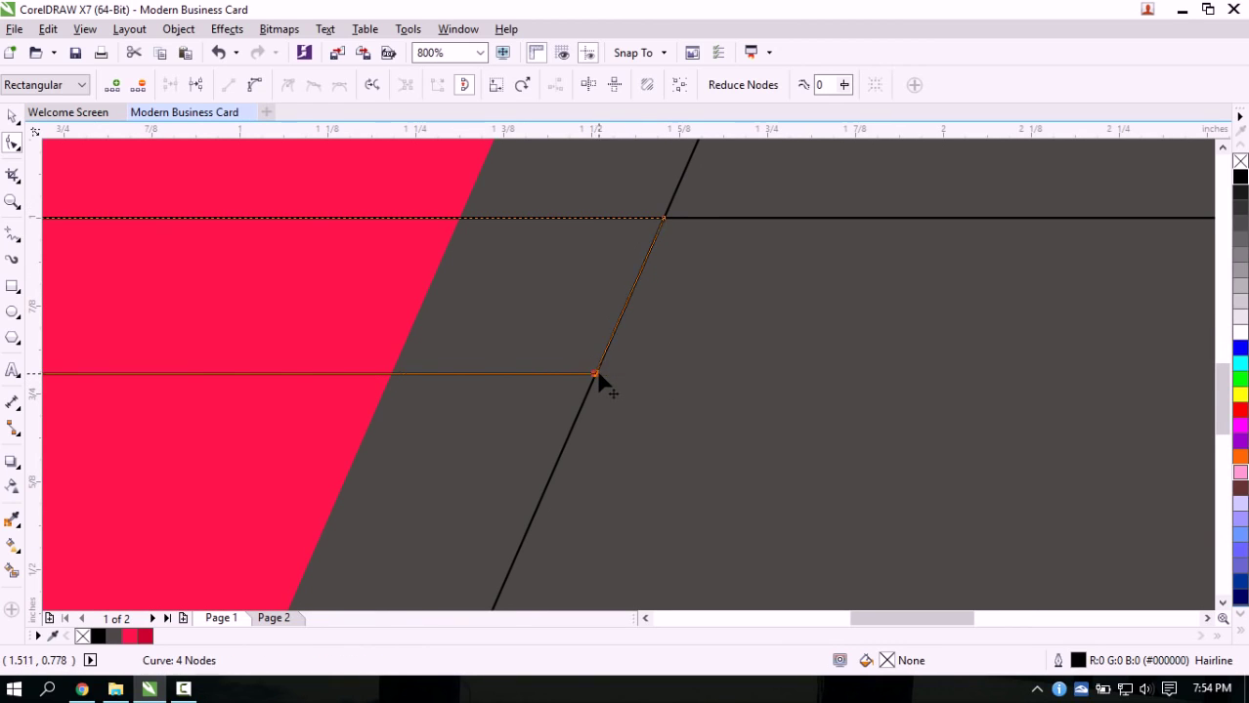
scroll(597, 401, "down", 2)
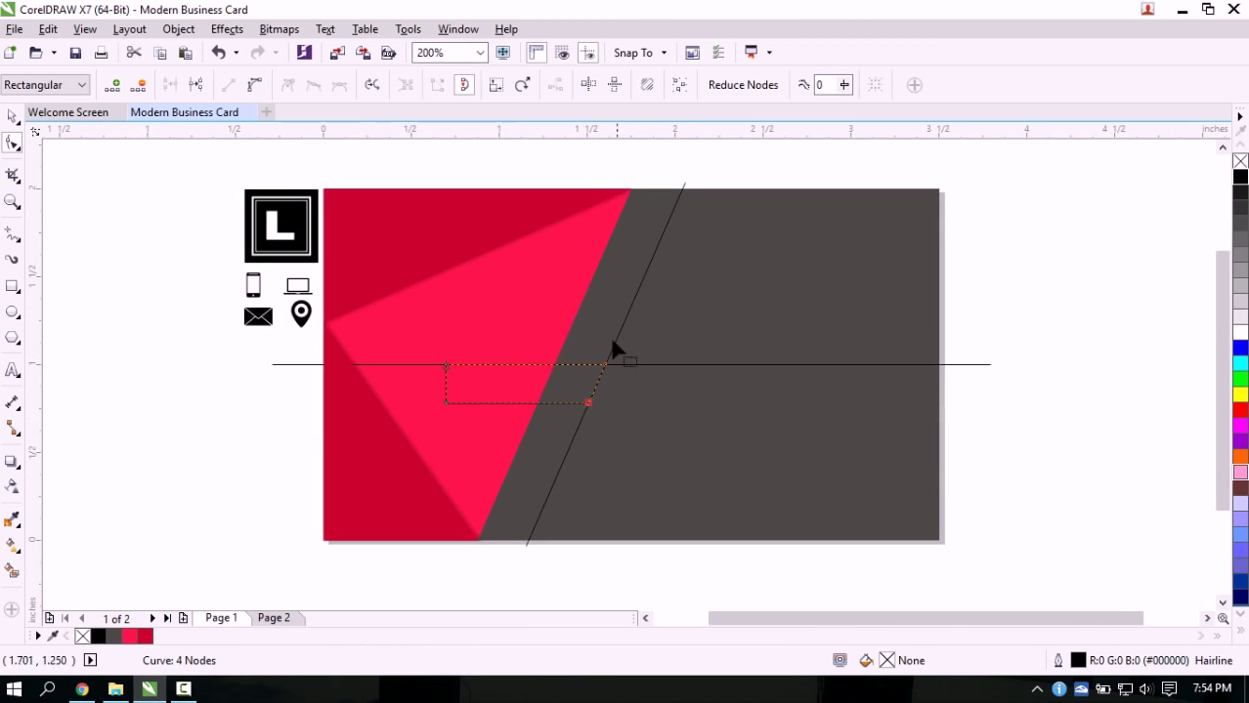
left_click(12, 116)
left_click(179, 386)
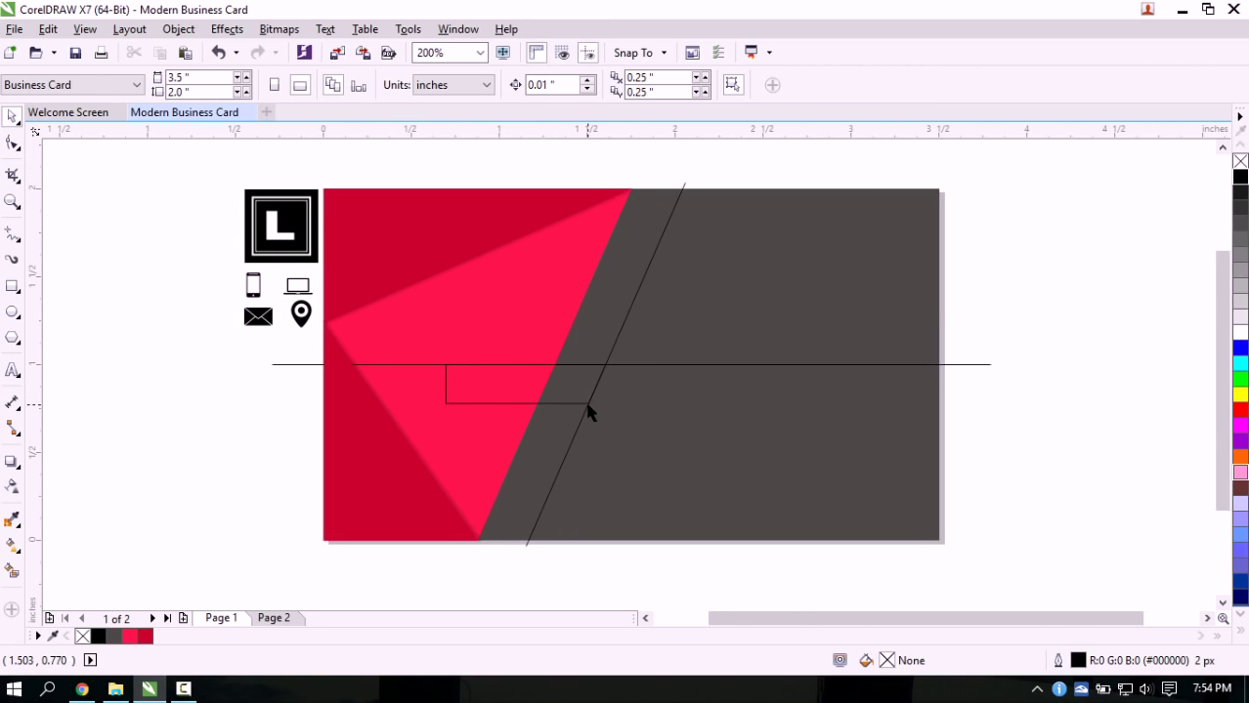
Duplicate the slanted-end shape just below the original, its upper right corner on the slanted hairline and its centre at about X 1.042", Y 0.644"
scroll(589, 412, "up", 2)
scroll(432, 409, "down", 2)
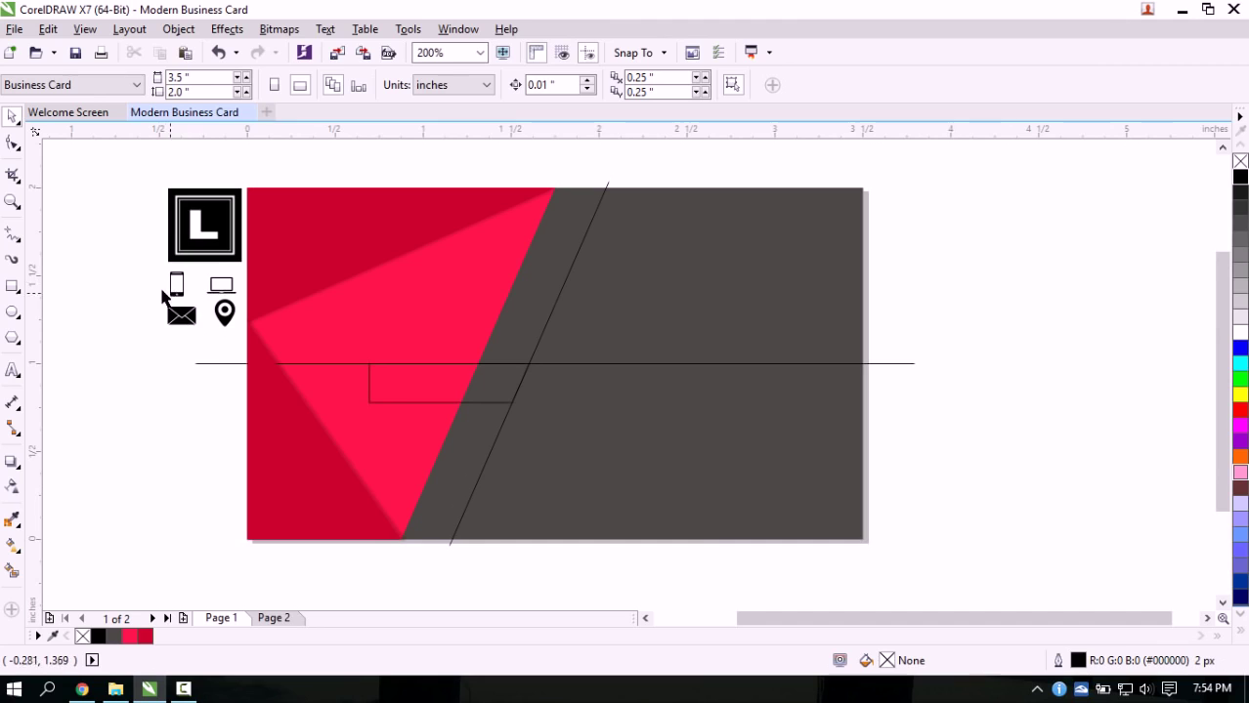
left_click(486, 402)
scroll(455, 401, "up", 1)
scroll(445, 399, "down", 1)
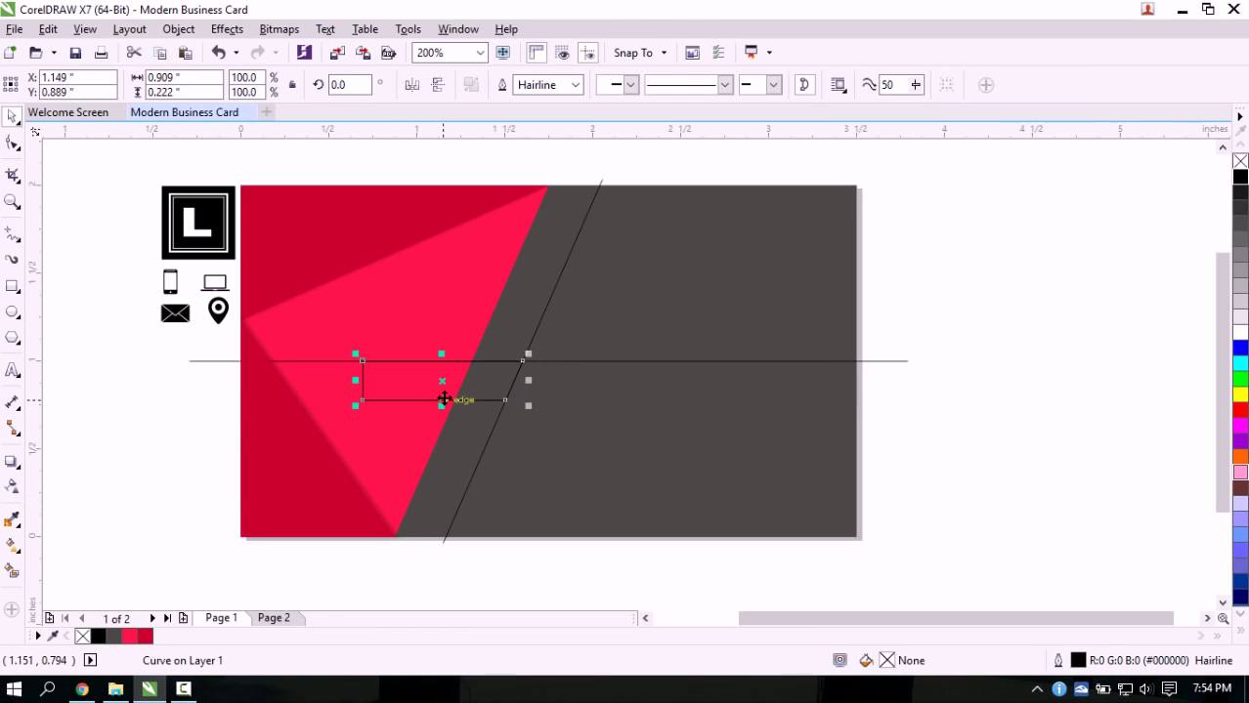
left_click_drag(438, 382, 420, 431)
scroll(524, 432, "up", 1)
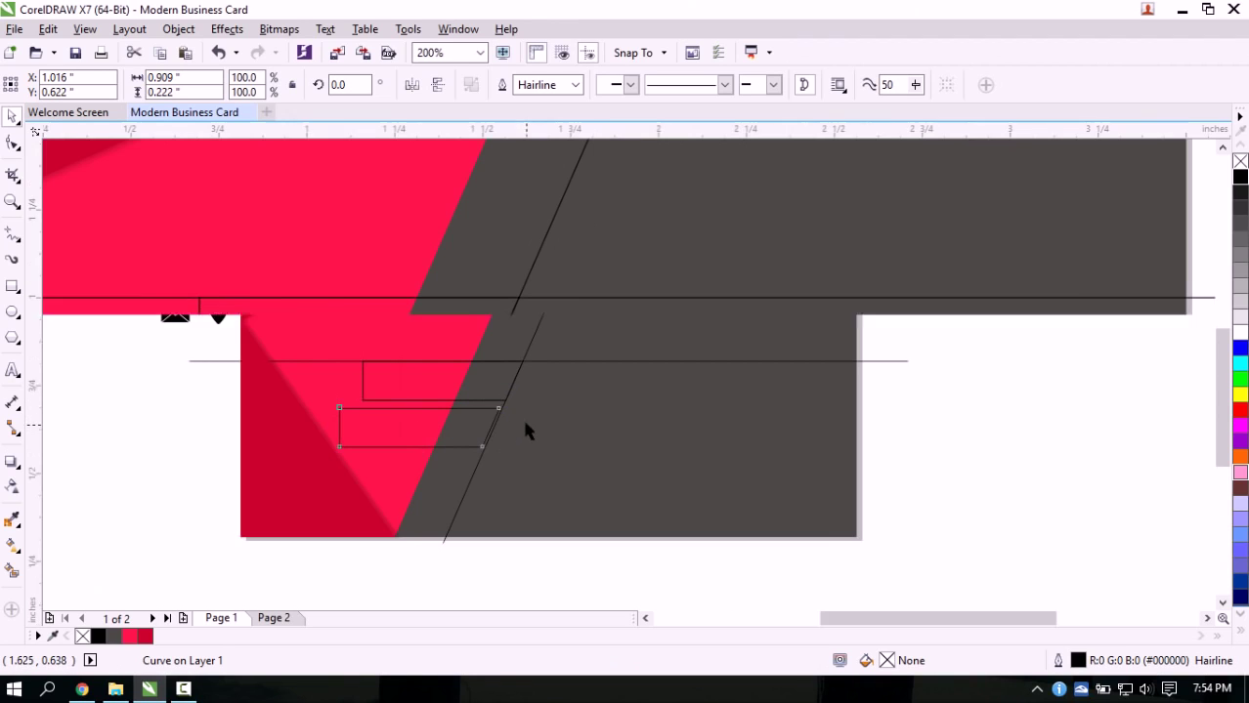
scroll(474, 388, "up", 1)
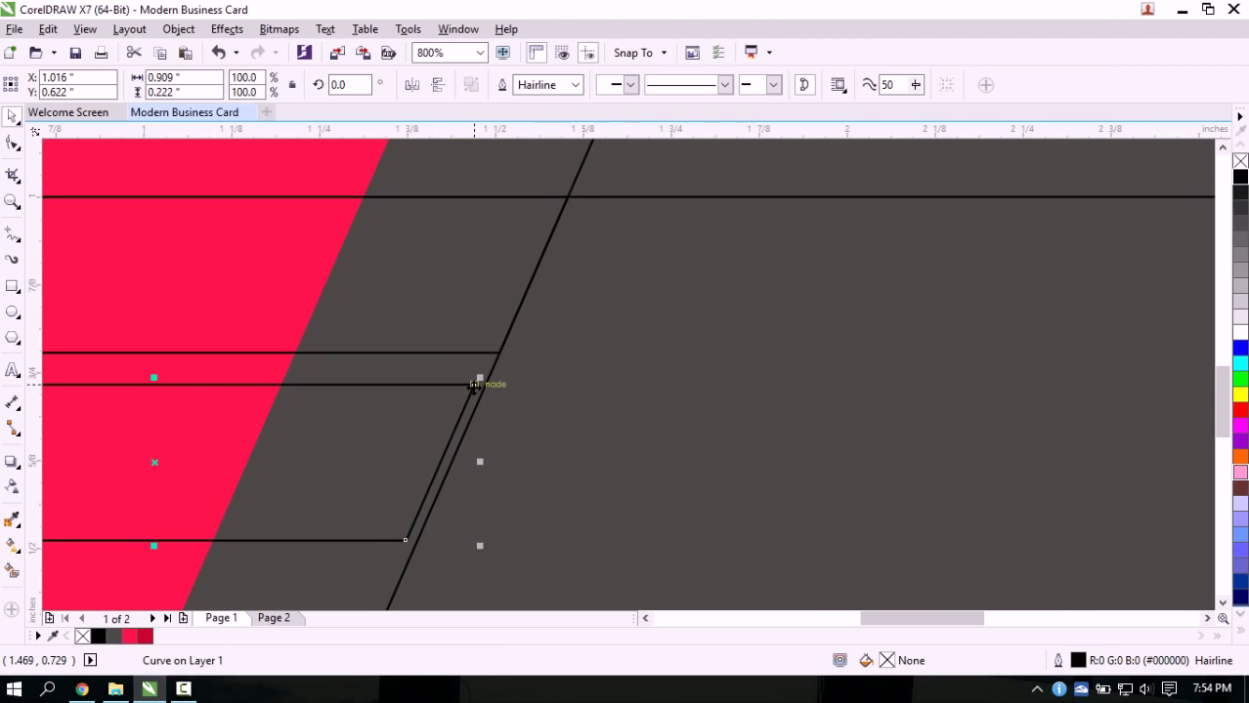
left_click_drag(474, 385, 495, 367)
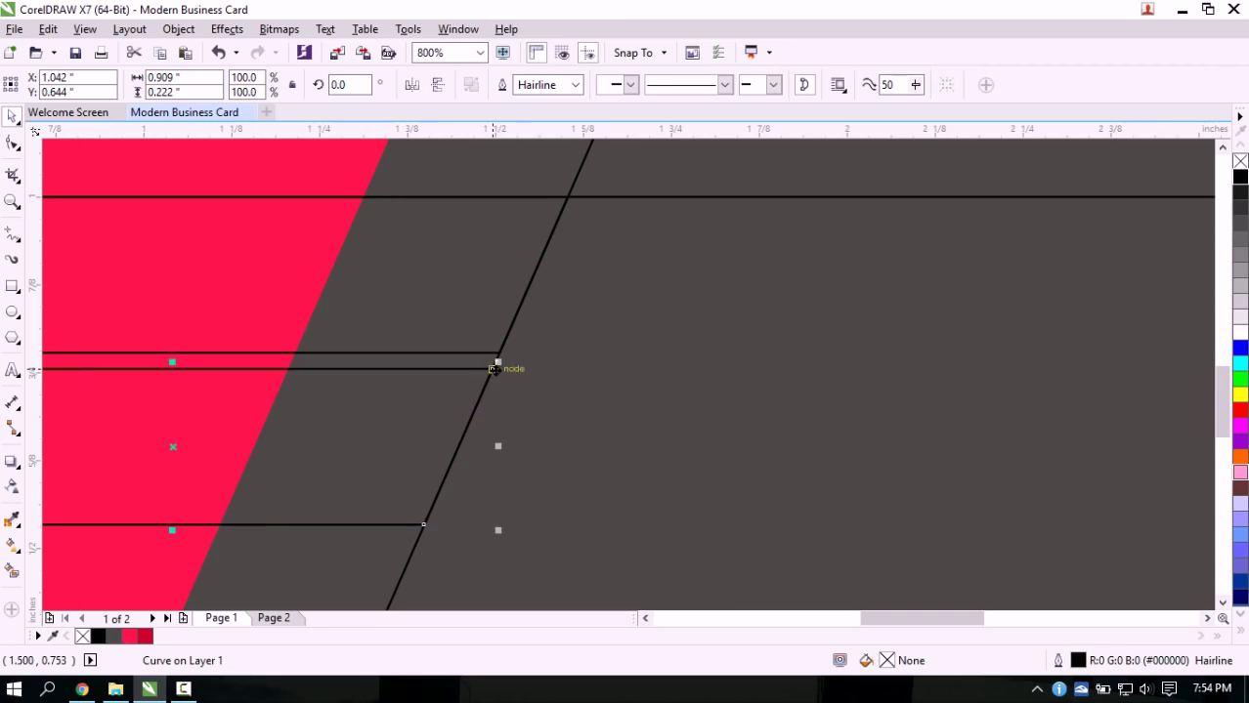
Add two more copies down the slanted hairline, centred at about X 0.933", Y 0.396" and X 0.83", Y 0.16"
scroll(495, 368, "down", 2)
scroll(483, 383, "up", 1)
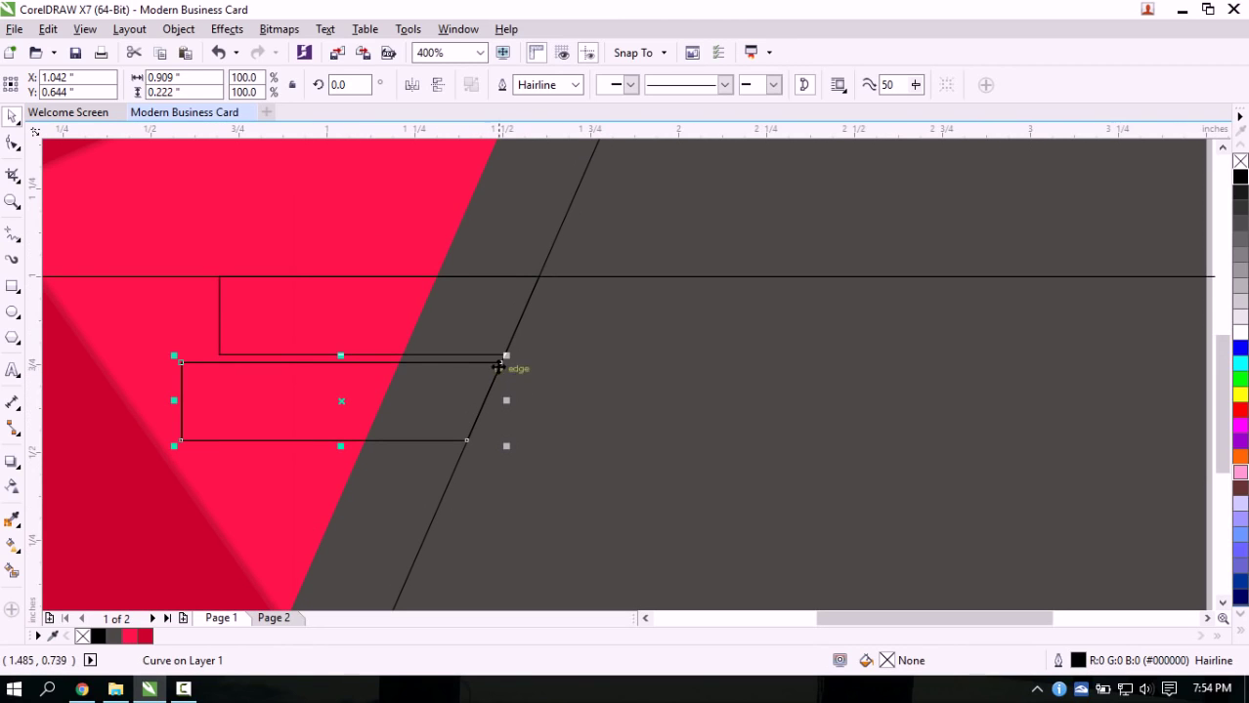
left_click_drag(500, 363, 466, 451)
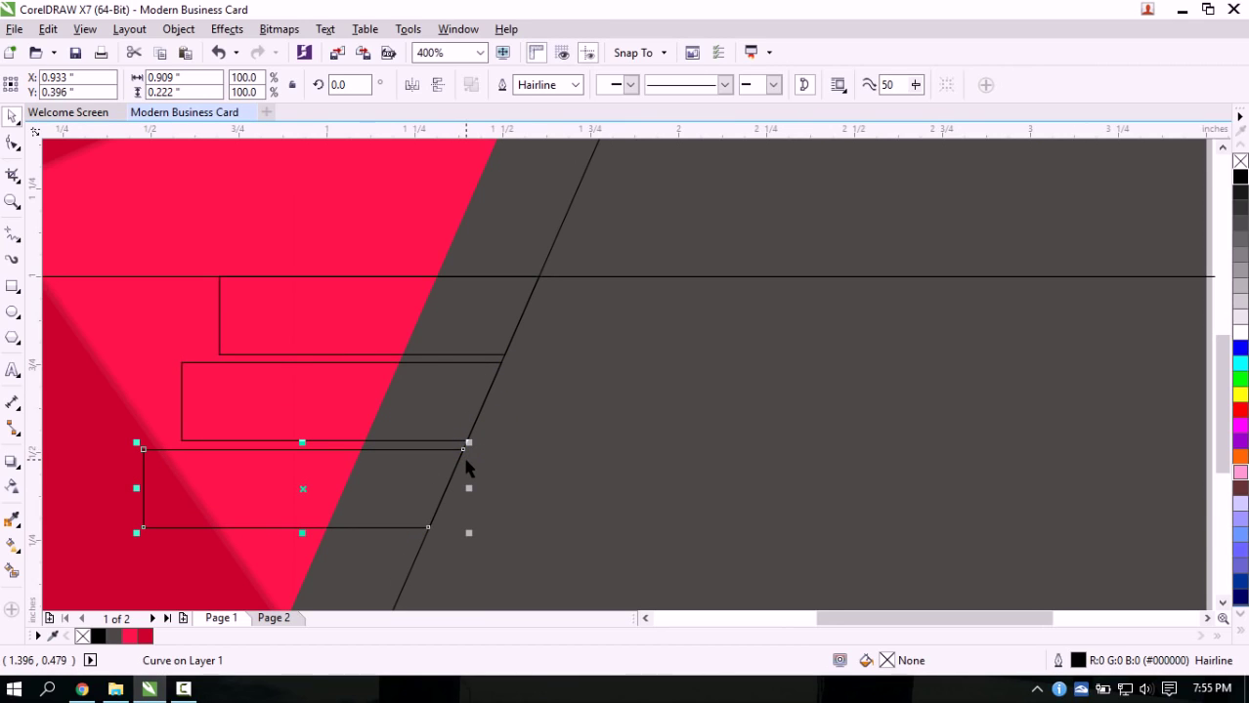
left_click_drag(464, 450, 426, 537)
right_click(426, 537)
scroll(432, 540, "down", 2)
scroll(415, 560, "up", 1)
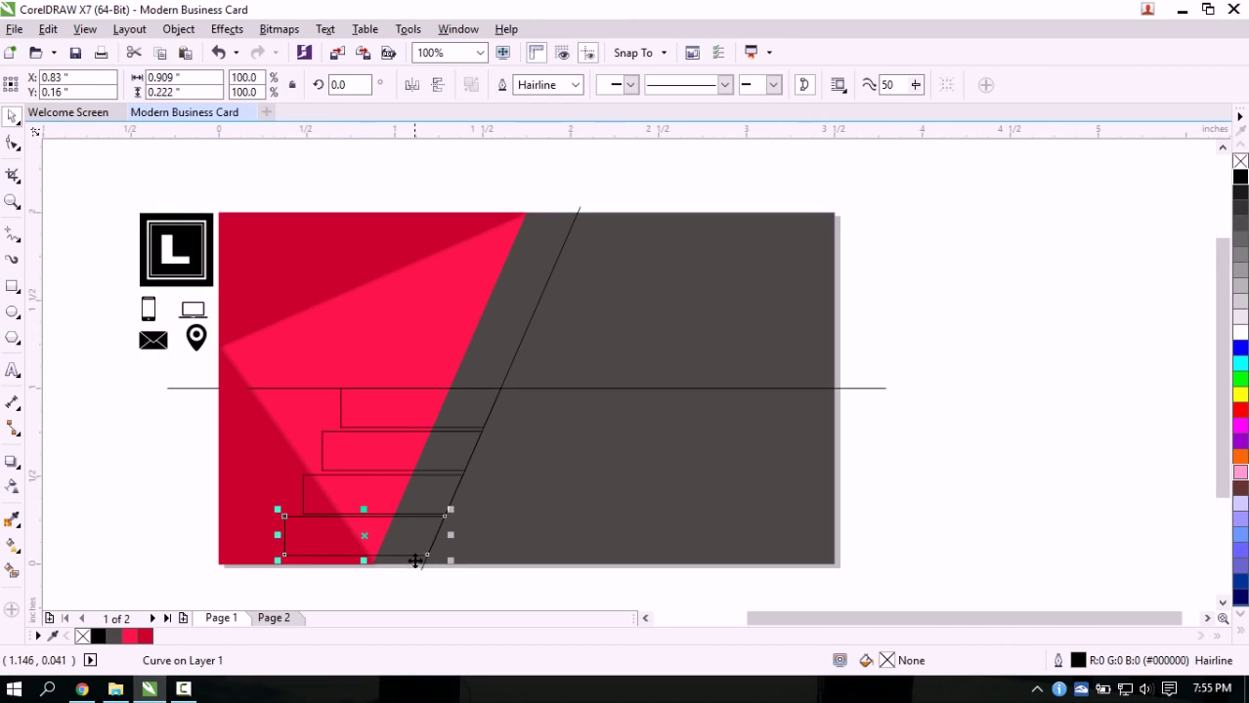
scroll(415, 560, "up", 2)
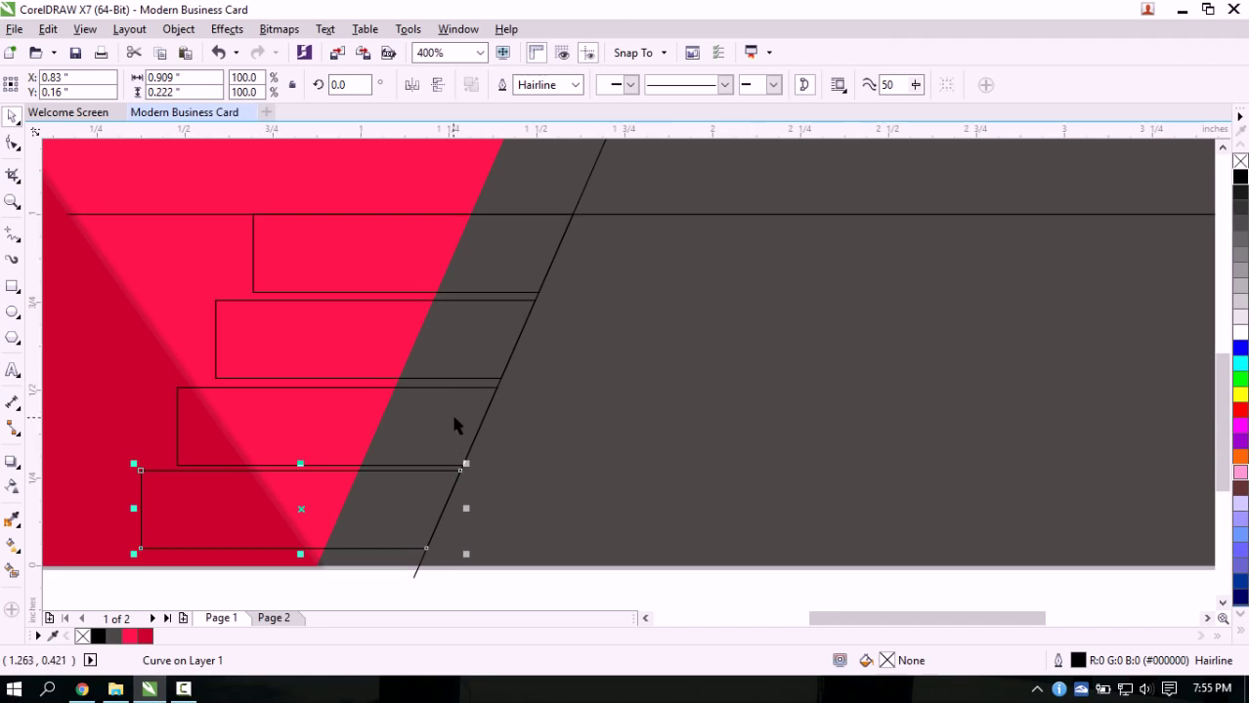
scroll(524, 293, "down", 1)
left_click(520, 448)
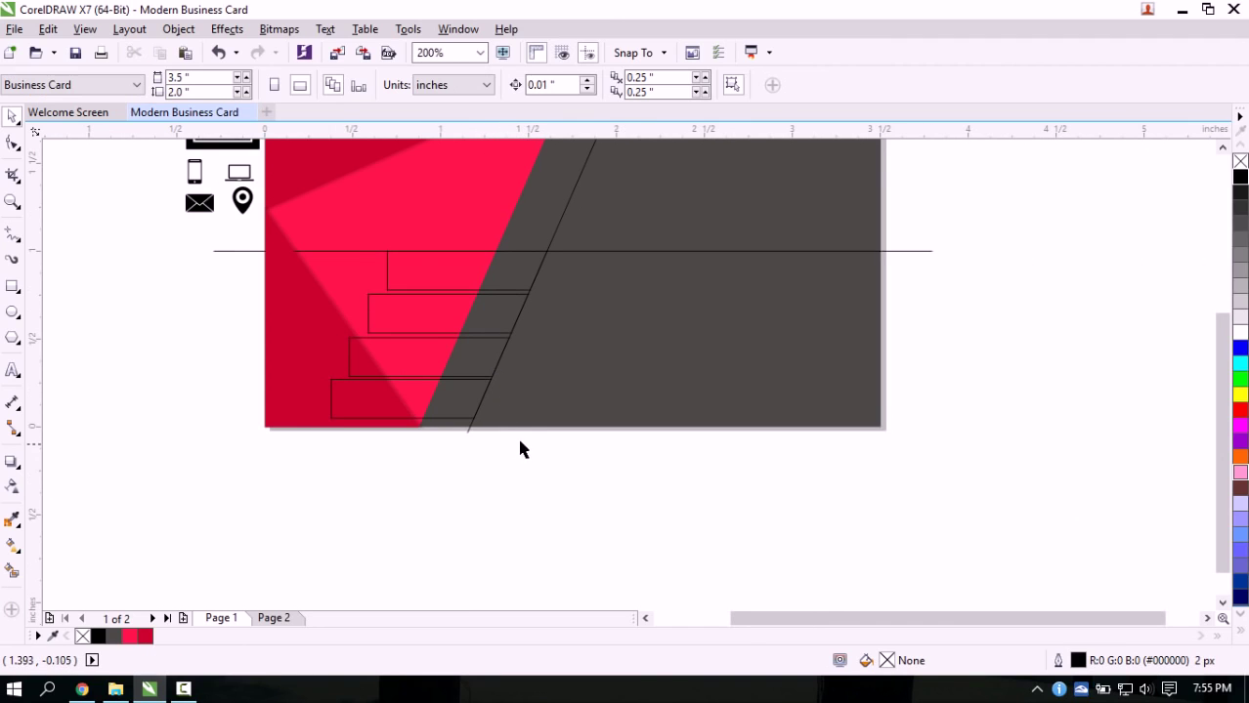
Examine the gaps between the four stacked shapes and how their slanted ends sit on the hairline
scroll(507, 300, "up", 1)
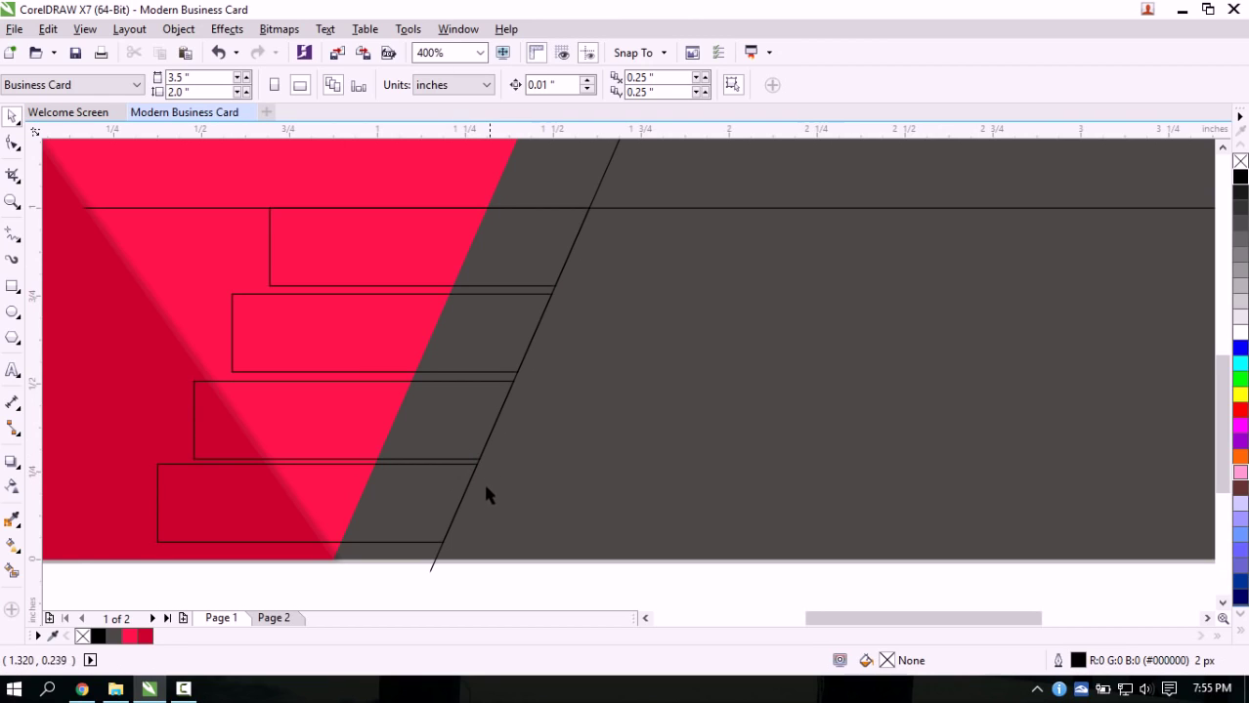
scroll(460, 467, "down", 1)
scroll(448, 413, "up", 1)
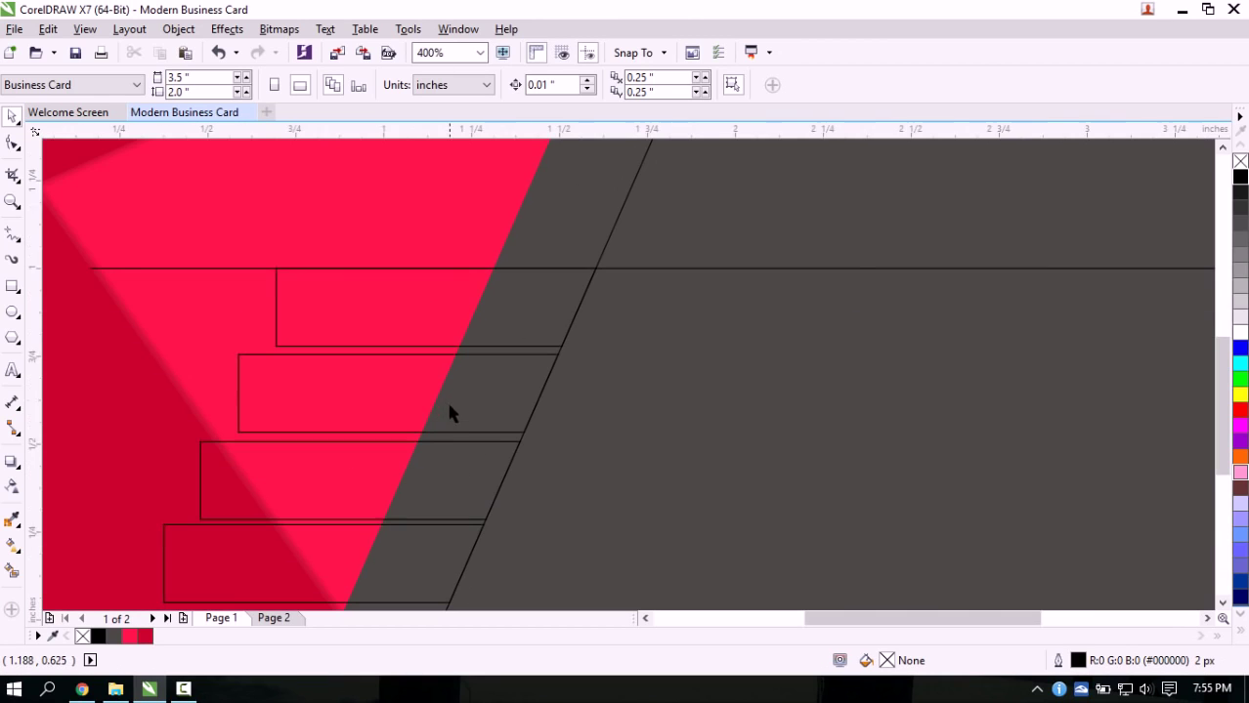
scroll(464, 431, "down", 1)
scroll(473, 402, "up", 1)
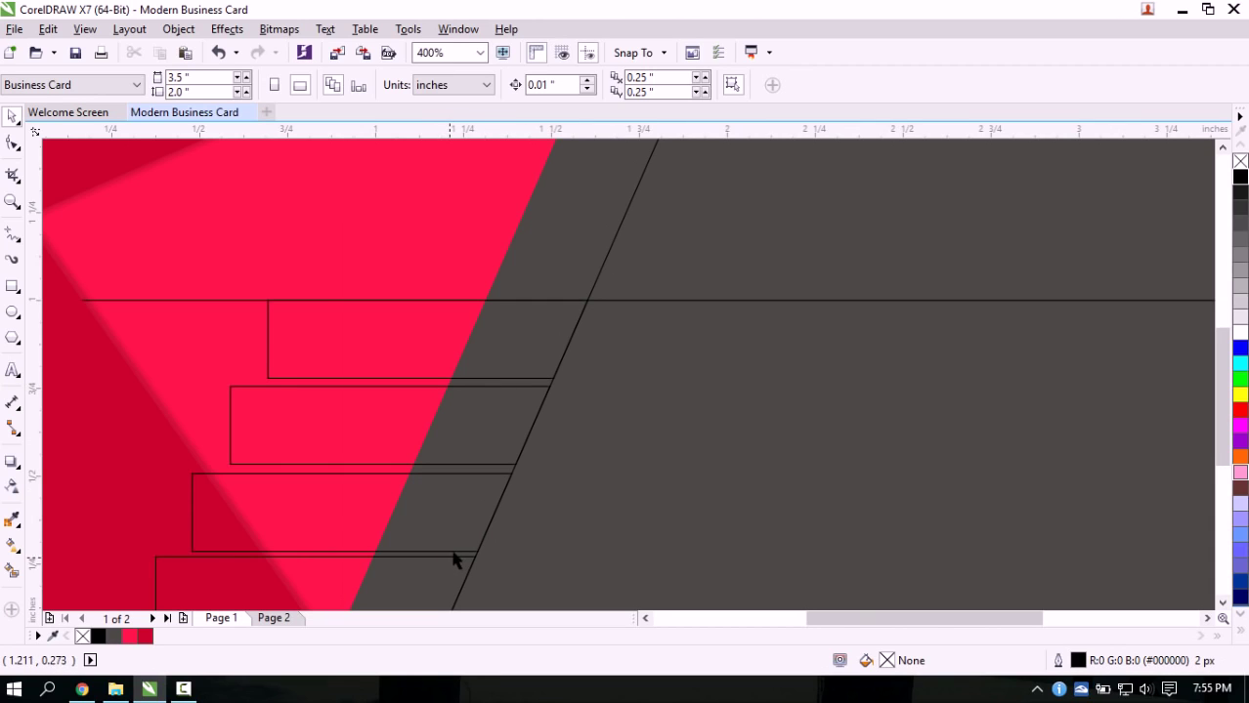
scroll(444, 561, "down", 1)
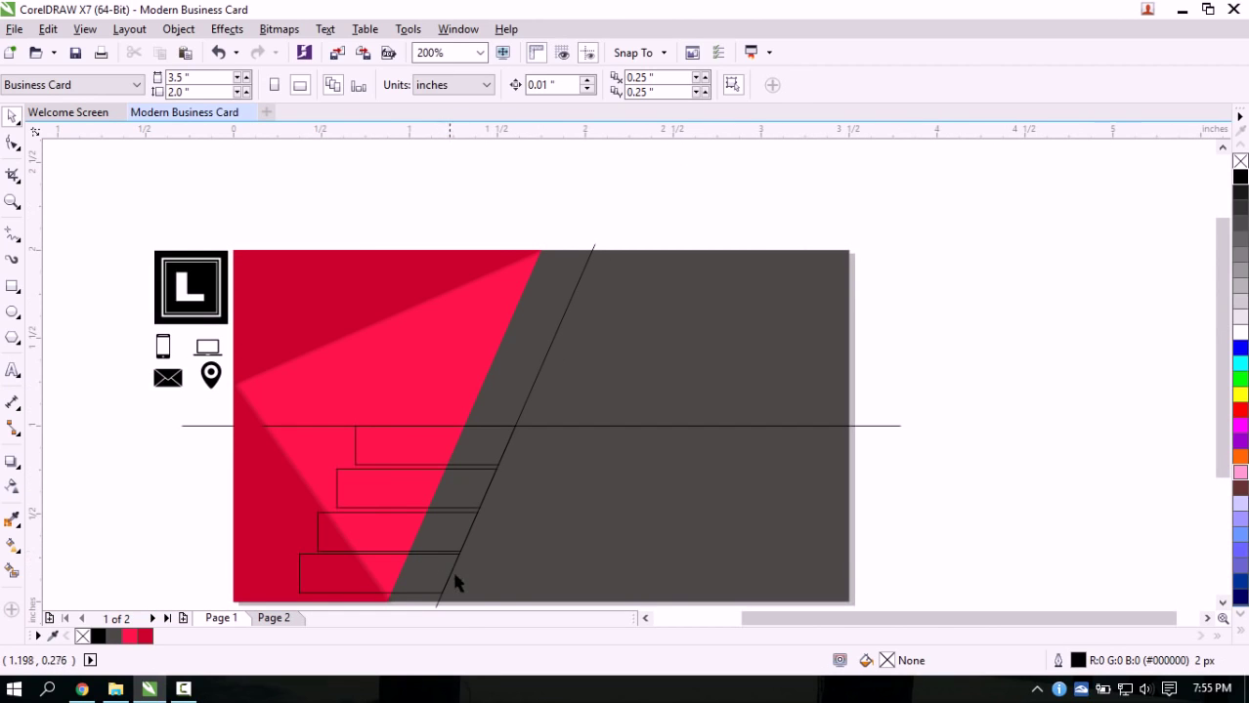
scroll(1227, 433, "down", 1)
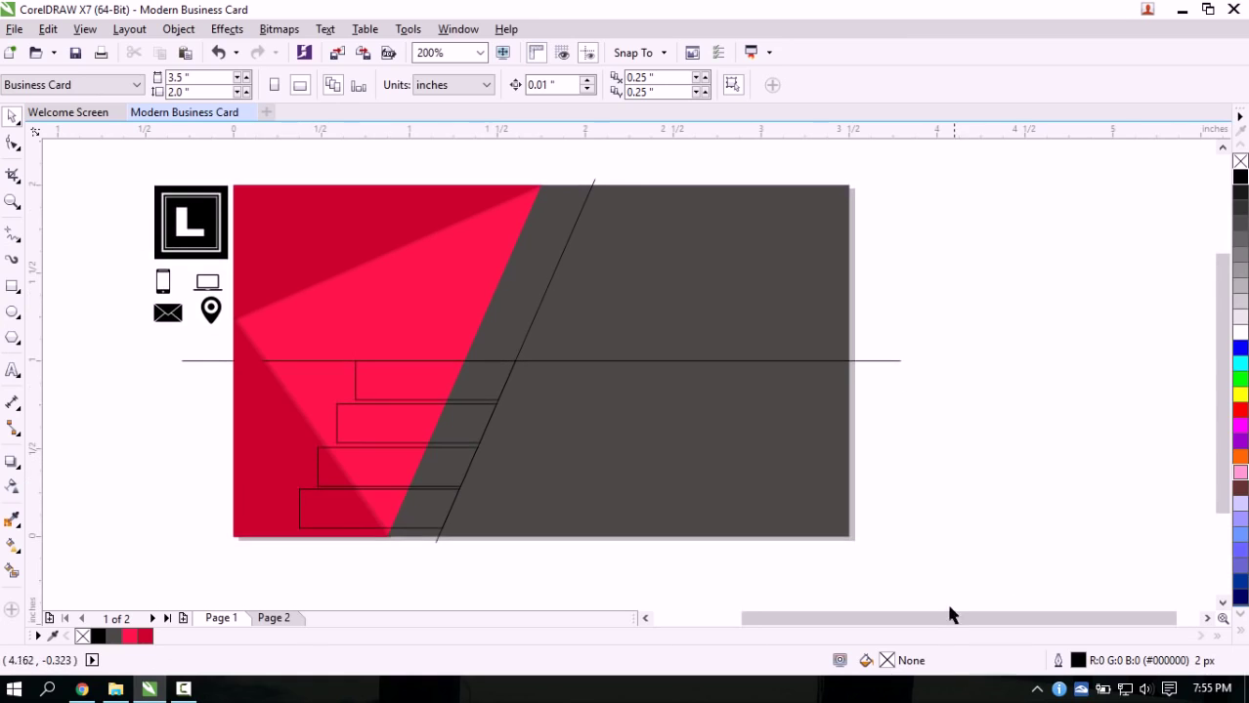
left_click_drag(931, 617, 886, 618)
scroll(594, 550, "up", 1)
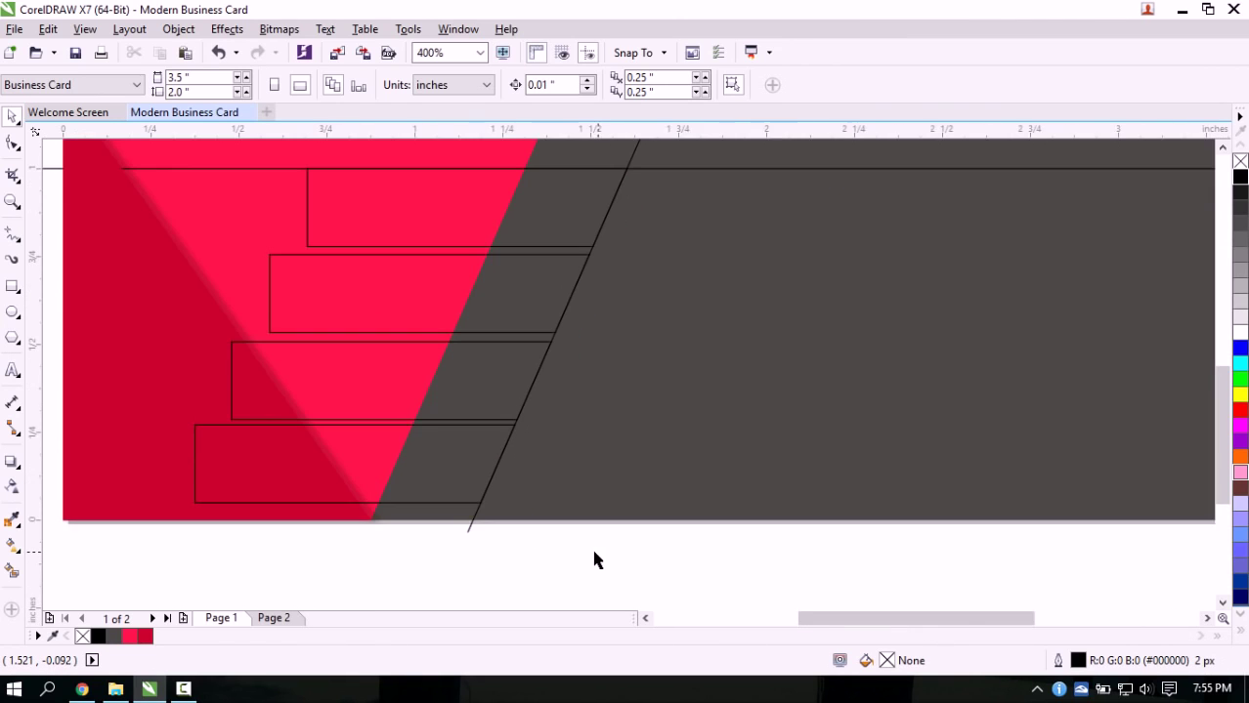
scroll(589, 547, "down", 1)
scroll(545, 550, "up", 1)
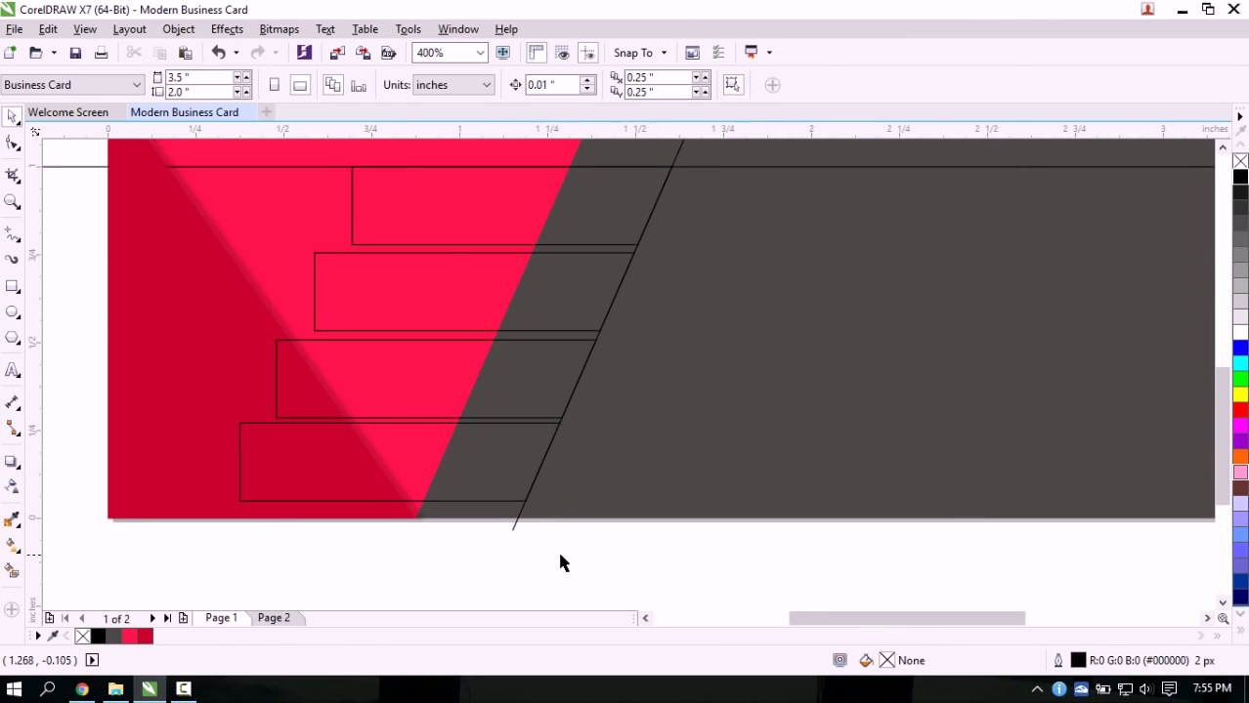
scroll(562, 563, "down", 1)
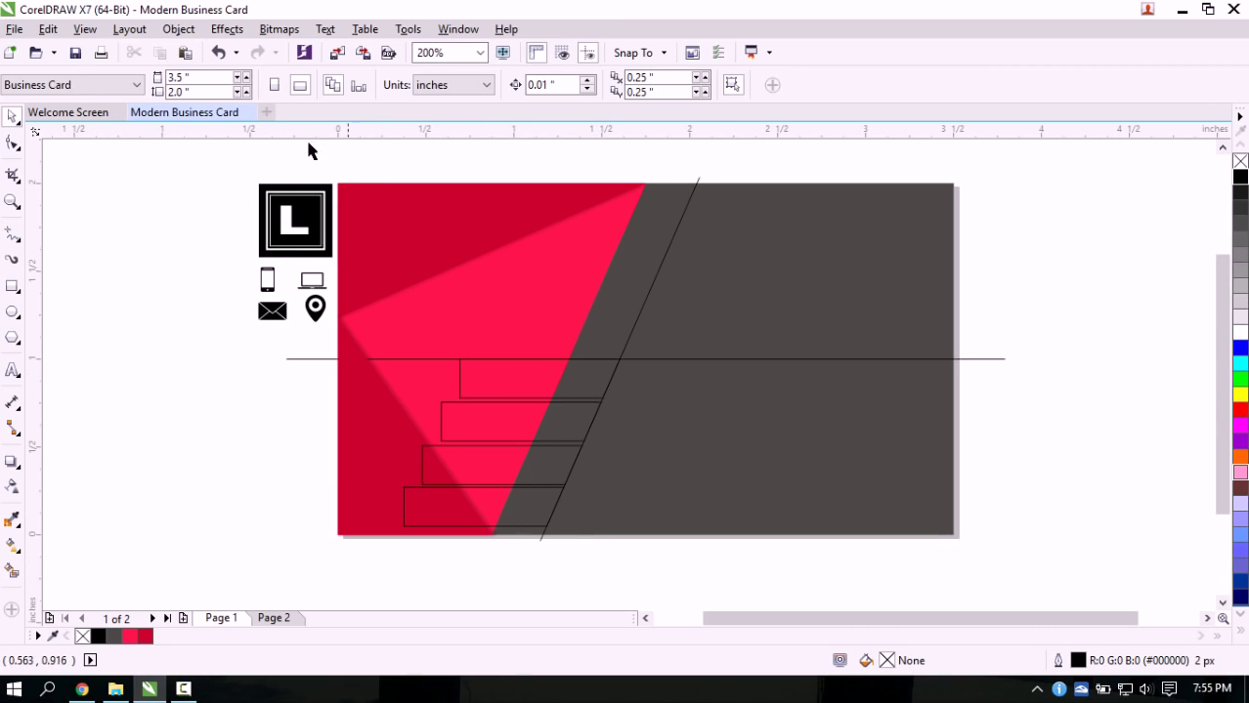
Select the four stacked shapes and distribute them vertically by their centres with Align and Distribute
left_click(179, 29)
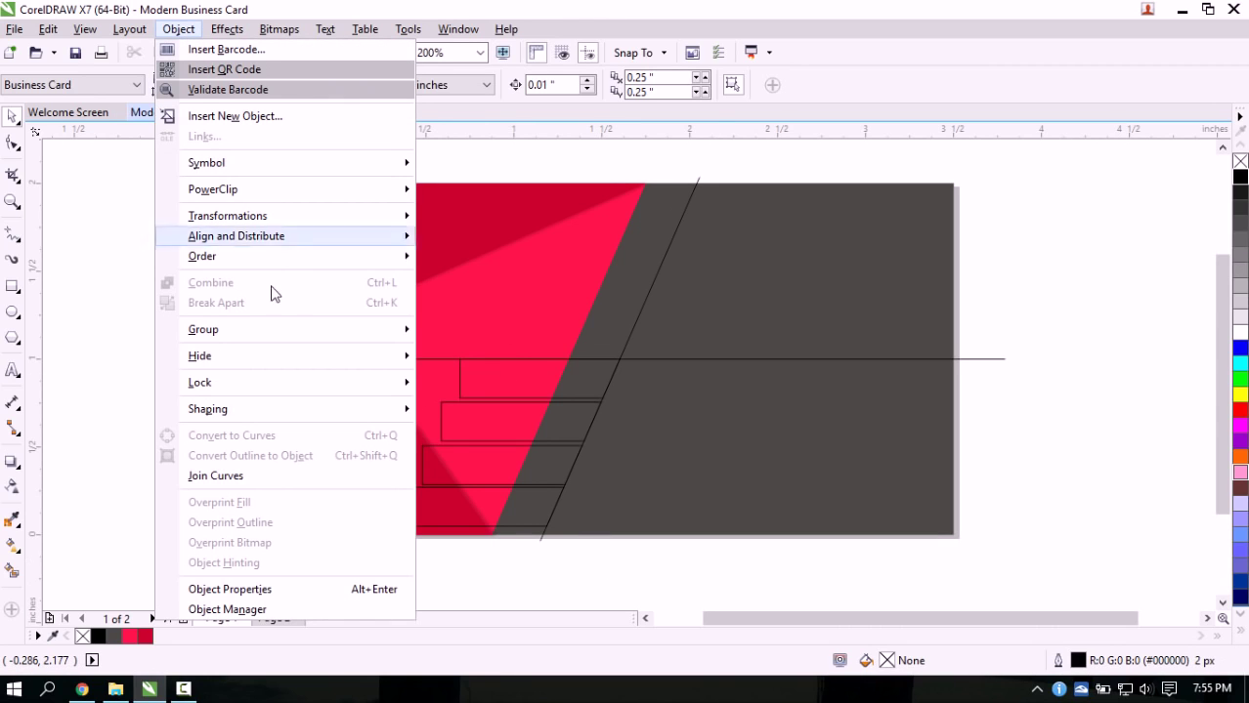
mouse_move(335, 237)
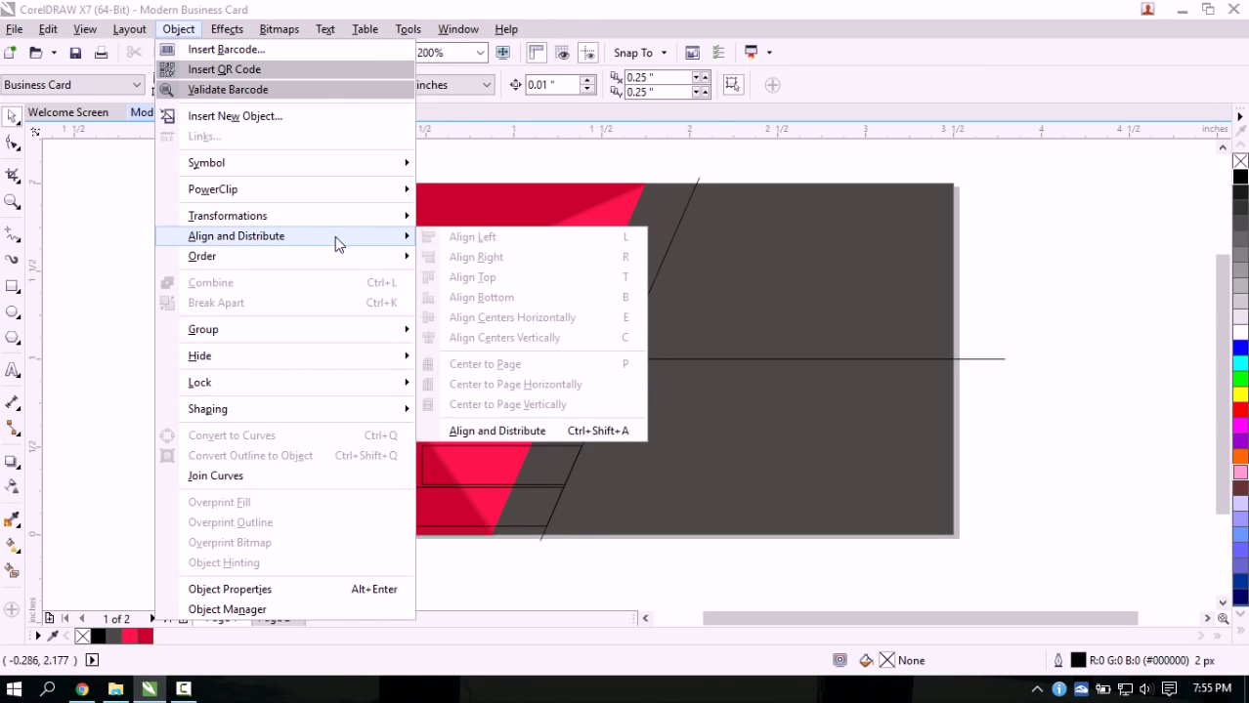
left_click(512, 432)
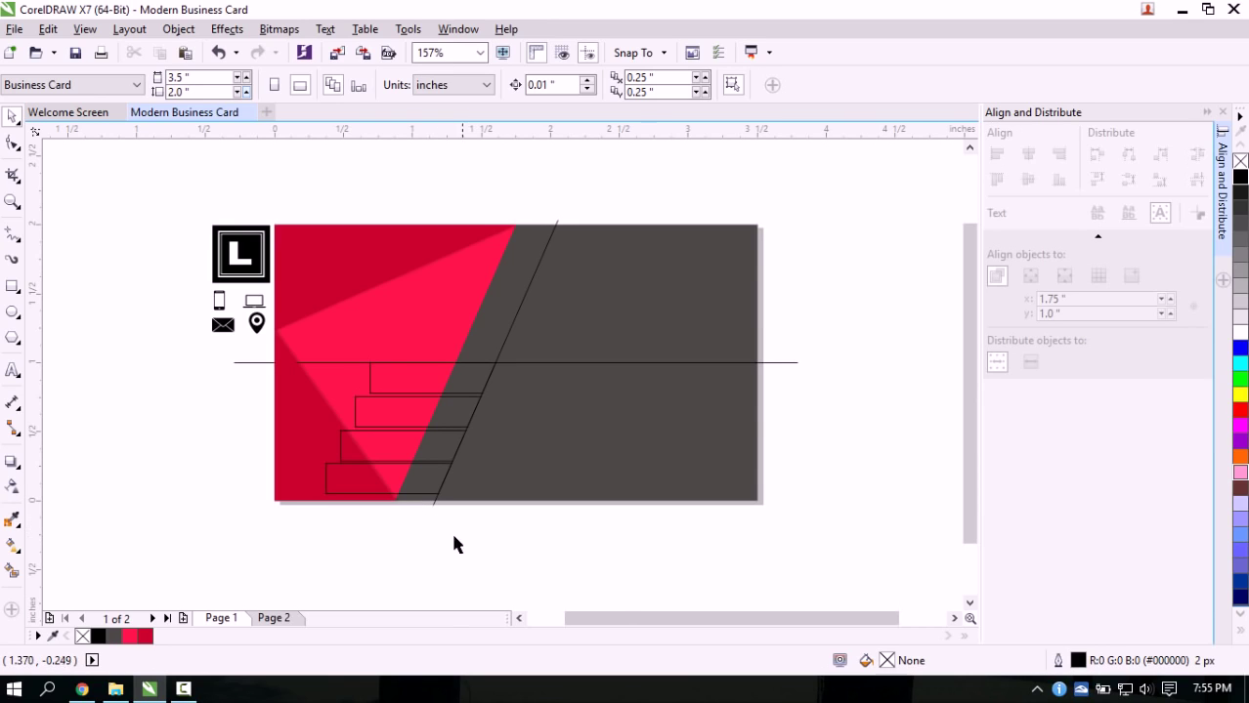
scroll(453, 521, "up", 1)
scroll(455, 518, "down", 1)
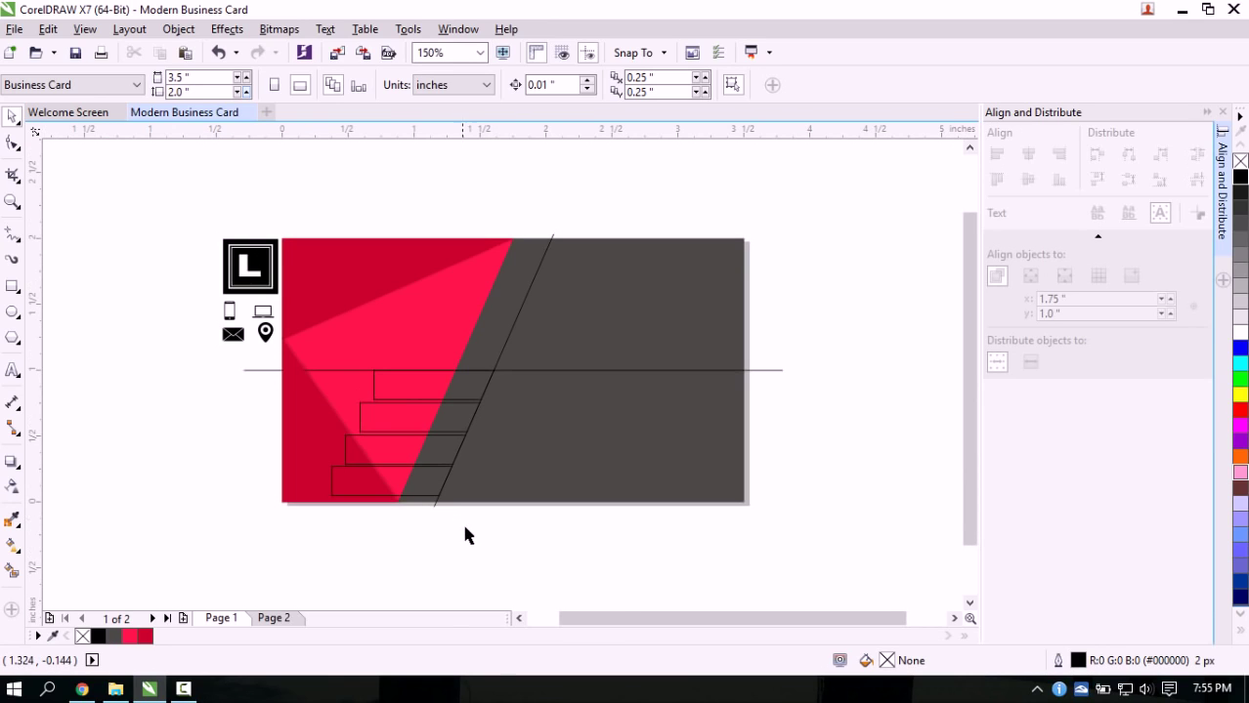
left_click_drag(528, 554, 325, 325)
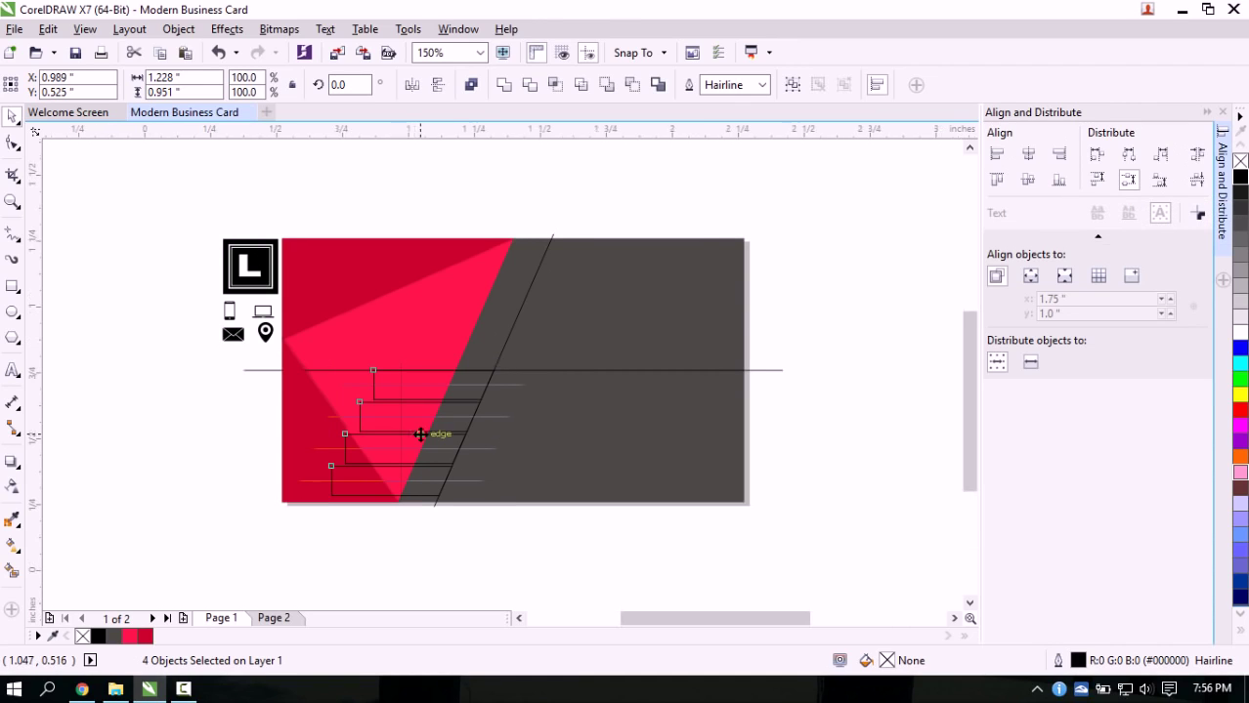
scroll(418, 432, "up", 1)
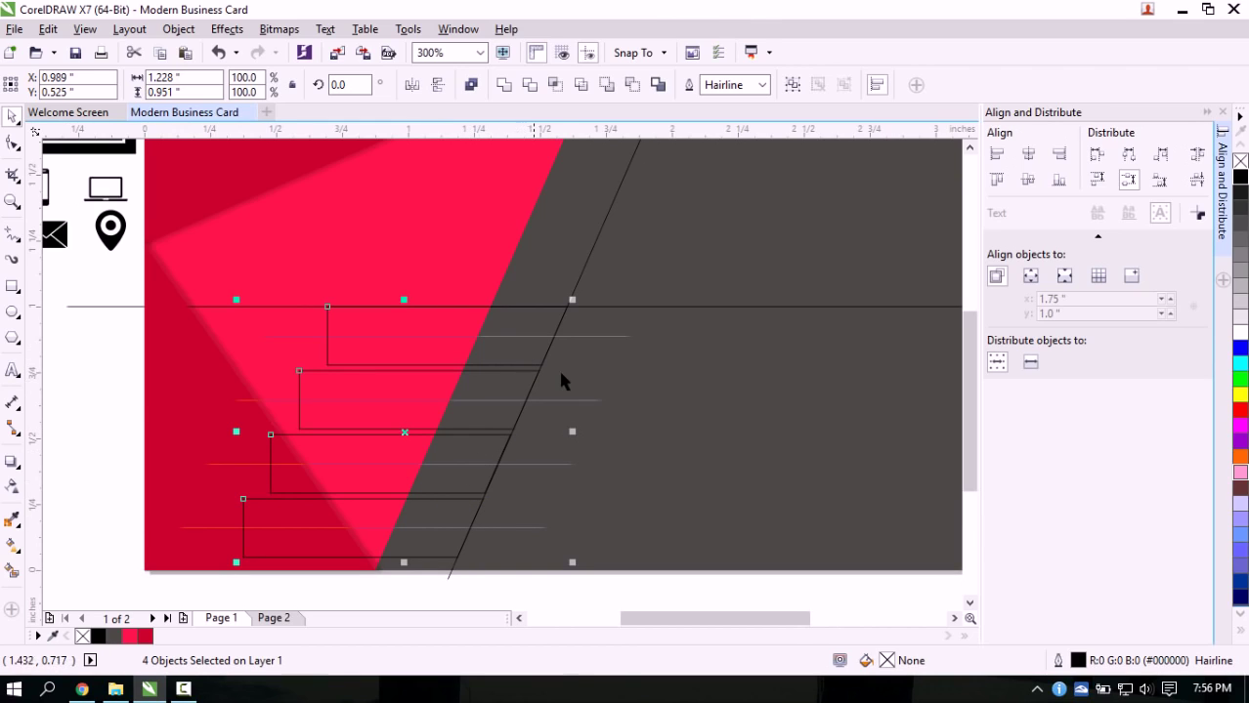
scroll(560, 368, "down", 1)
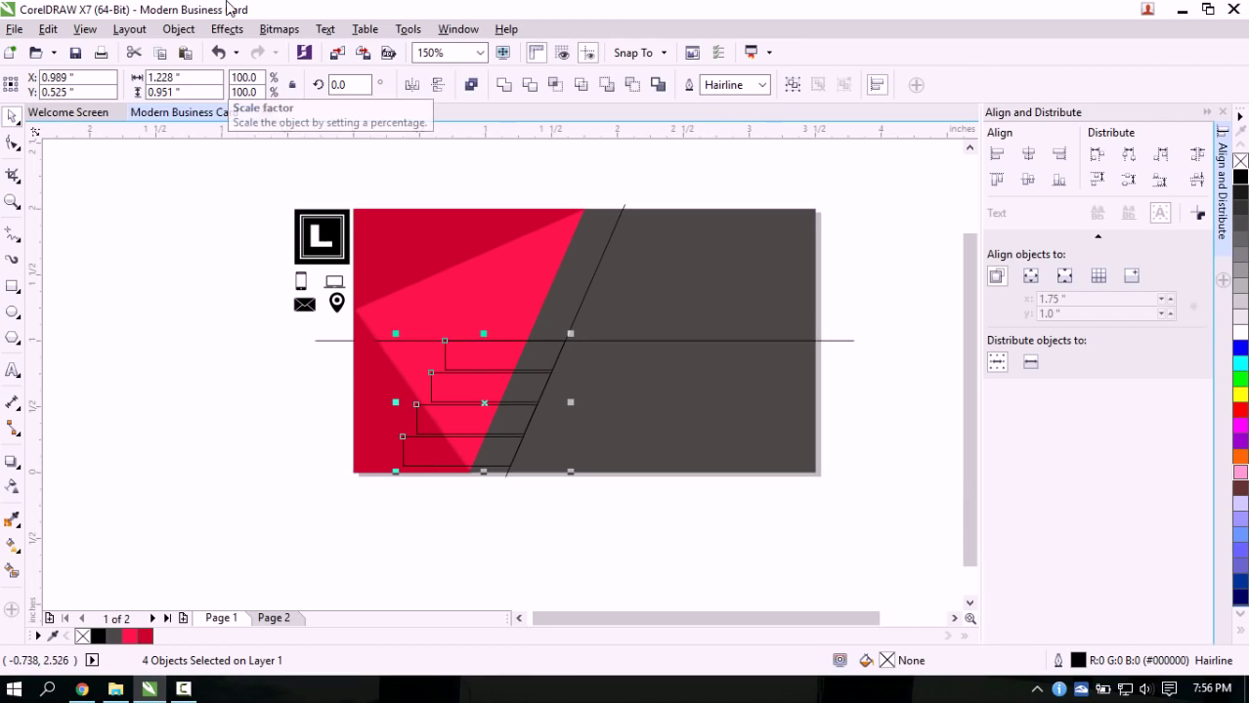
Reorder the four stacked bars so they sit behind the bright red shape but above the dark gray background
left_click(181, 31)
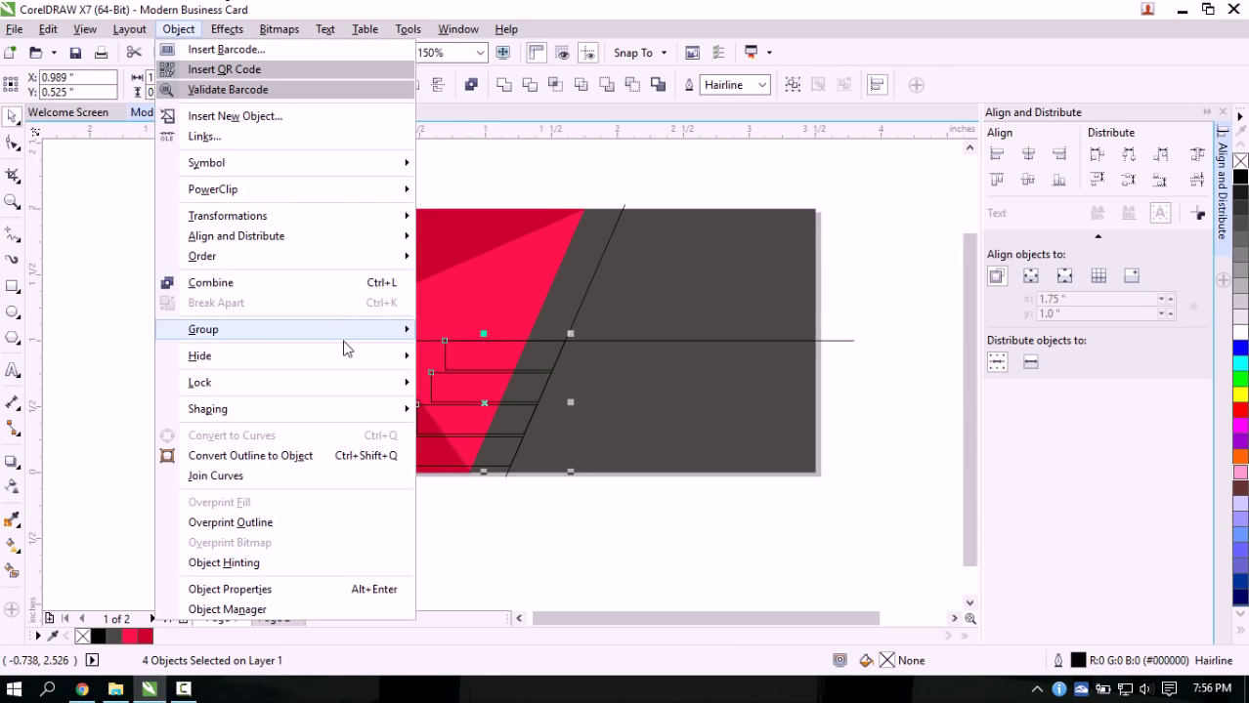
mouse_move(355, 264)
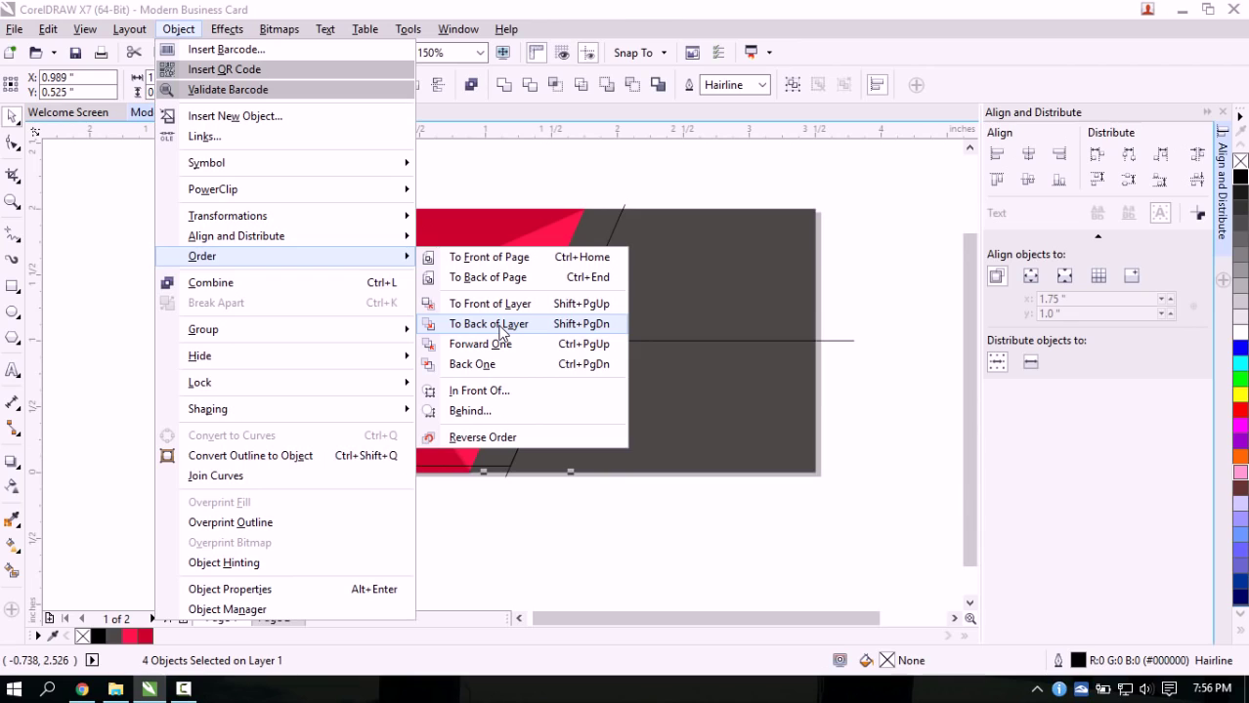
left_click(599, 331)
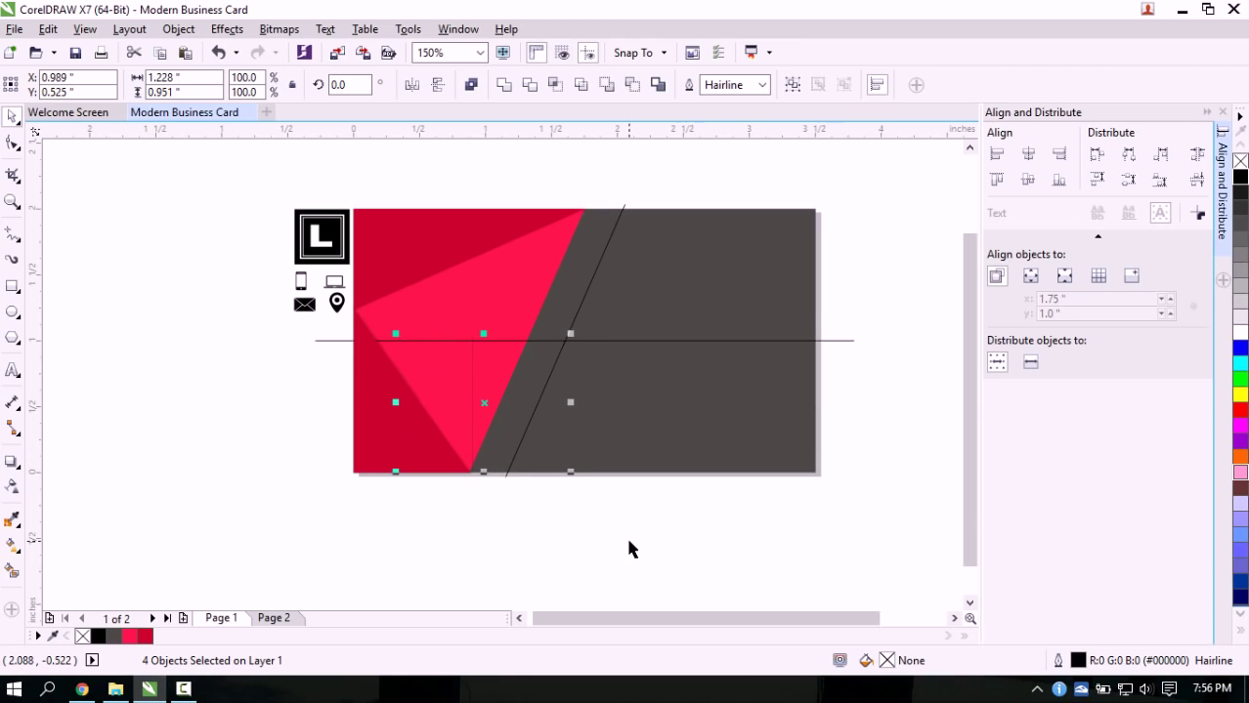
key("ctrl+Page_Up")
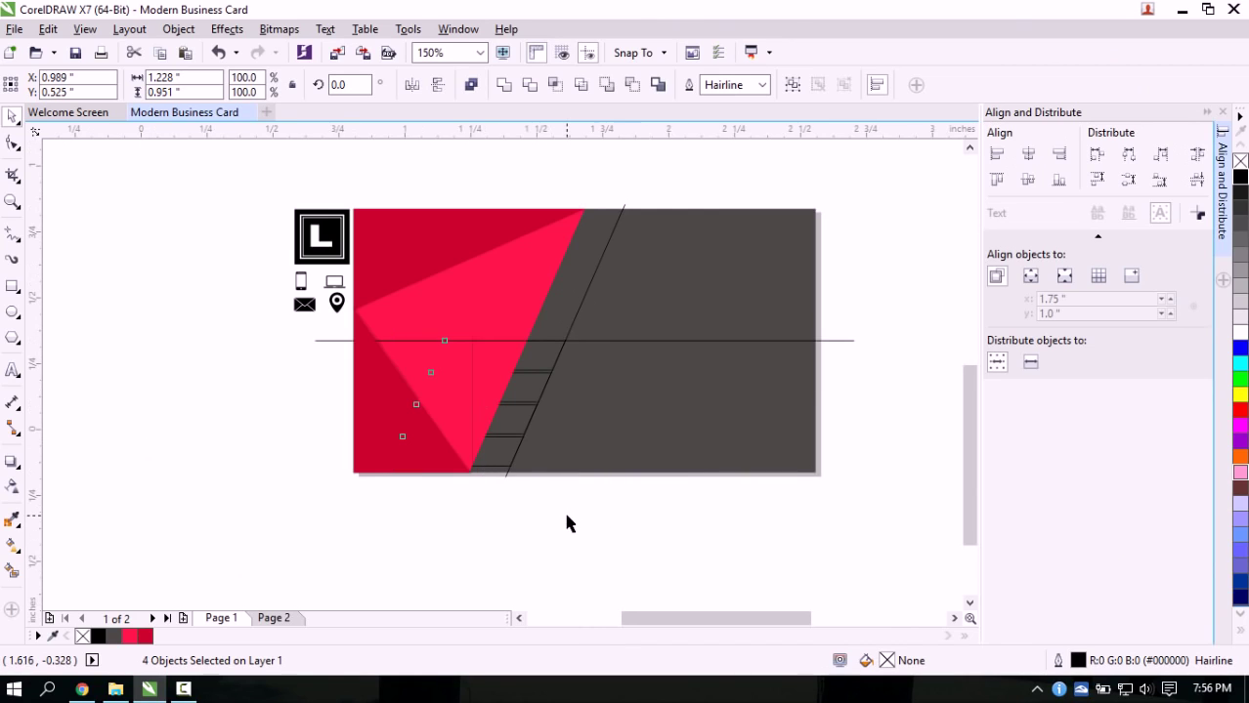
scroll(565, 517, "up", 2)
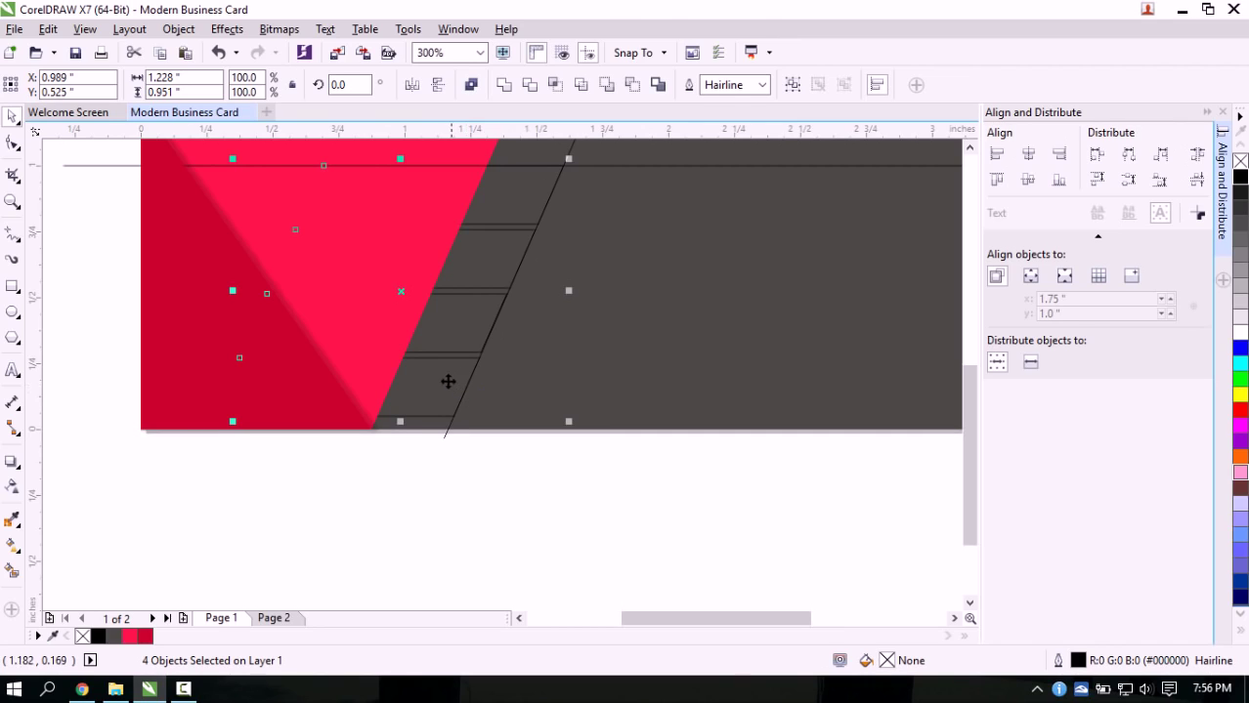
key("ctrl+Page_Up")
key("ctrl+Page_Down")
left_click(179, 29)
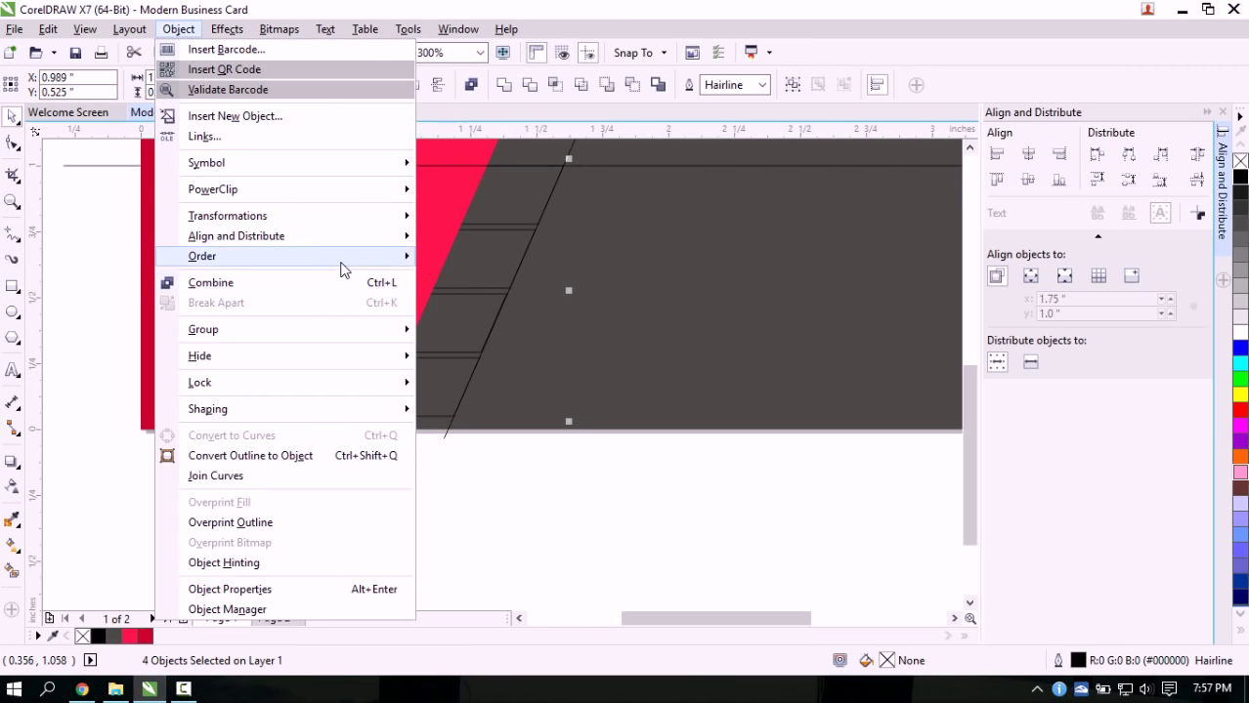
left_click(570, 531)
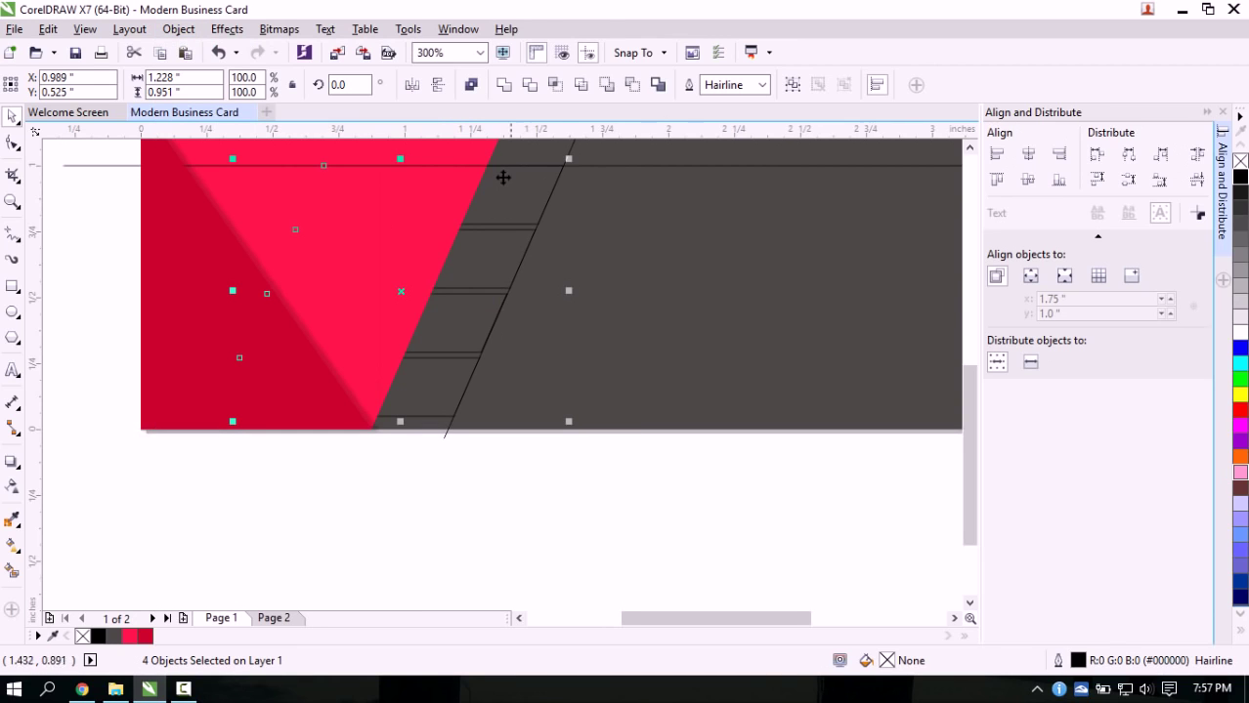
left_click(496, 483)
Fill all four slanted-end bars with the dark red #CC002C
scroll(436, 241, "down", 2)
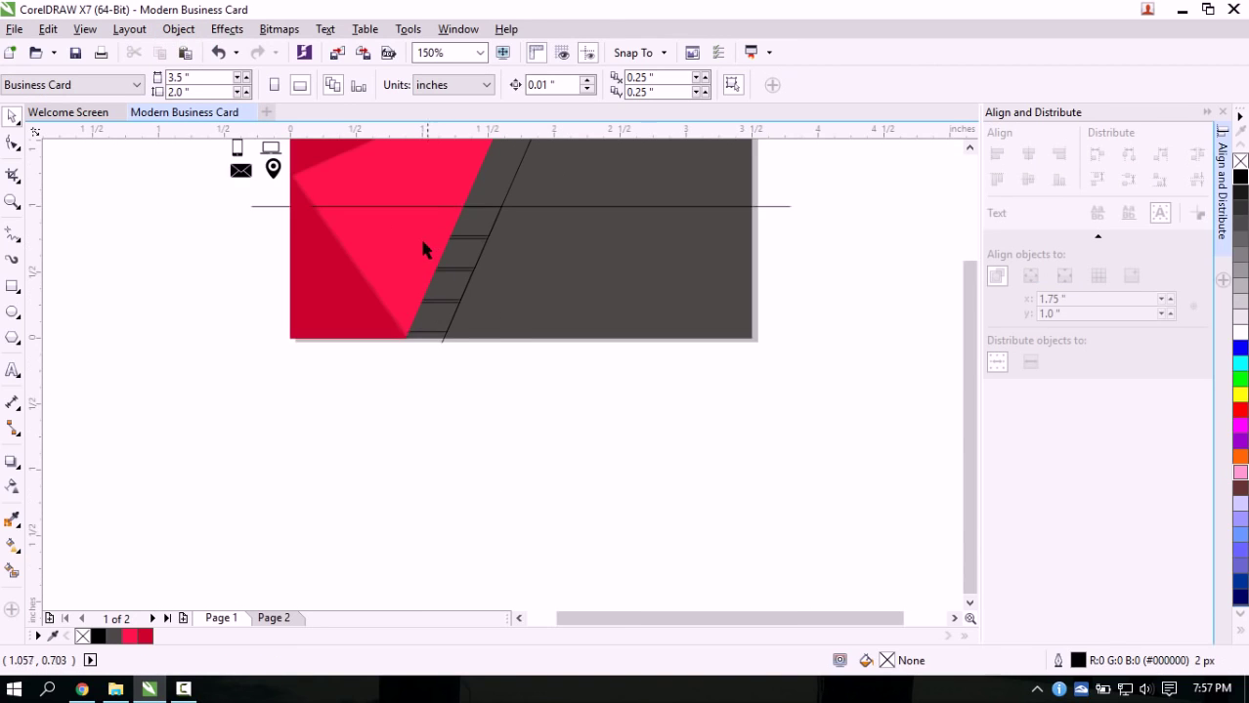
scroll(419, 235, "up", 2)
scroll(466, 303, "down", 1)
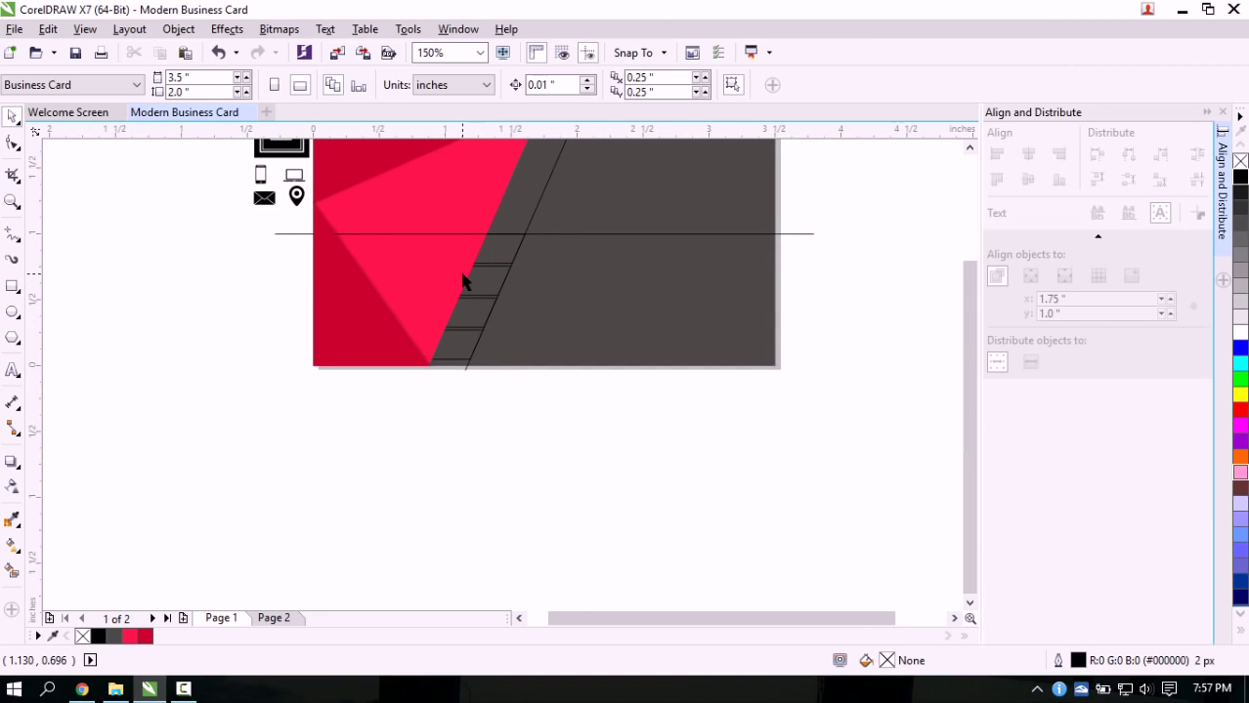
left_click(463, 280)
scroll(463, 280, "up", 1)
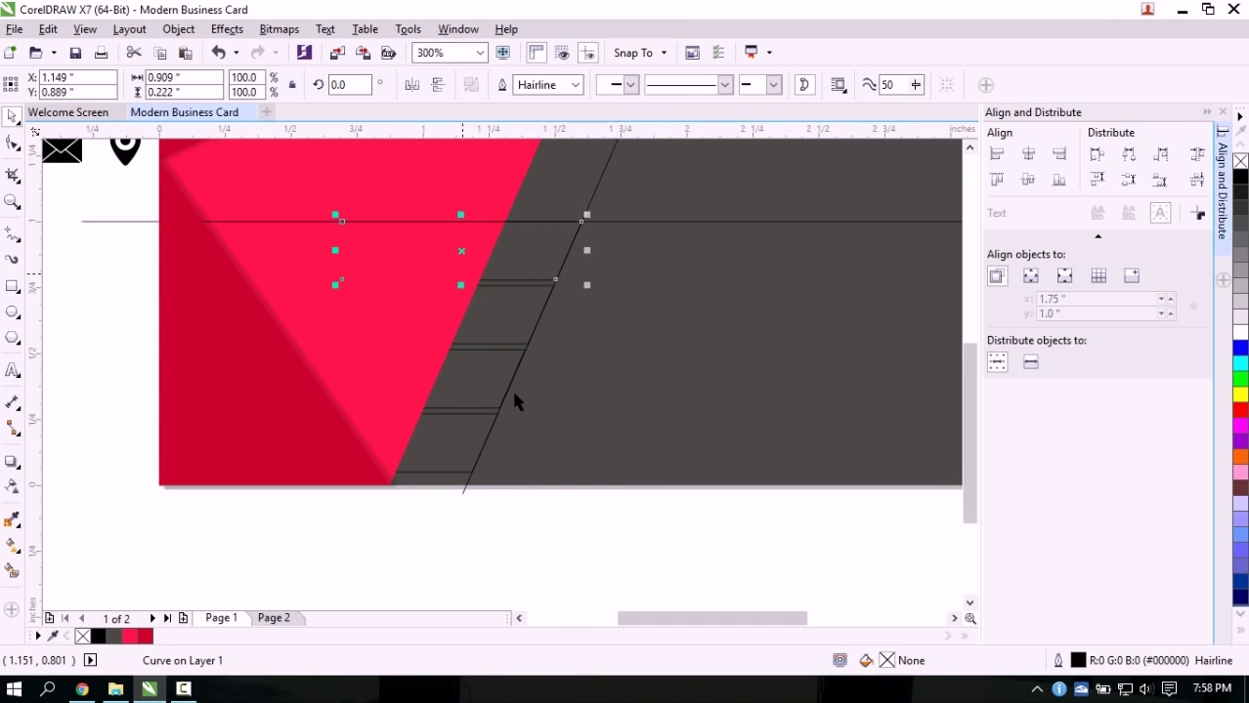
left_click(536, 513)
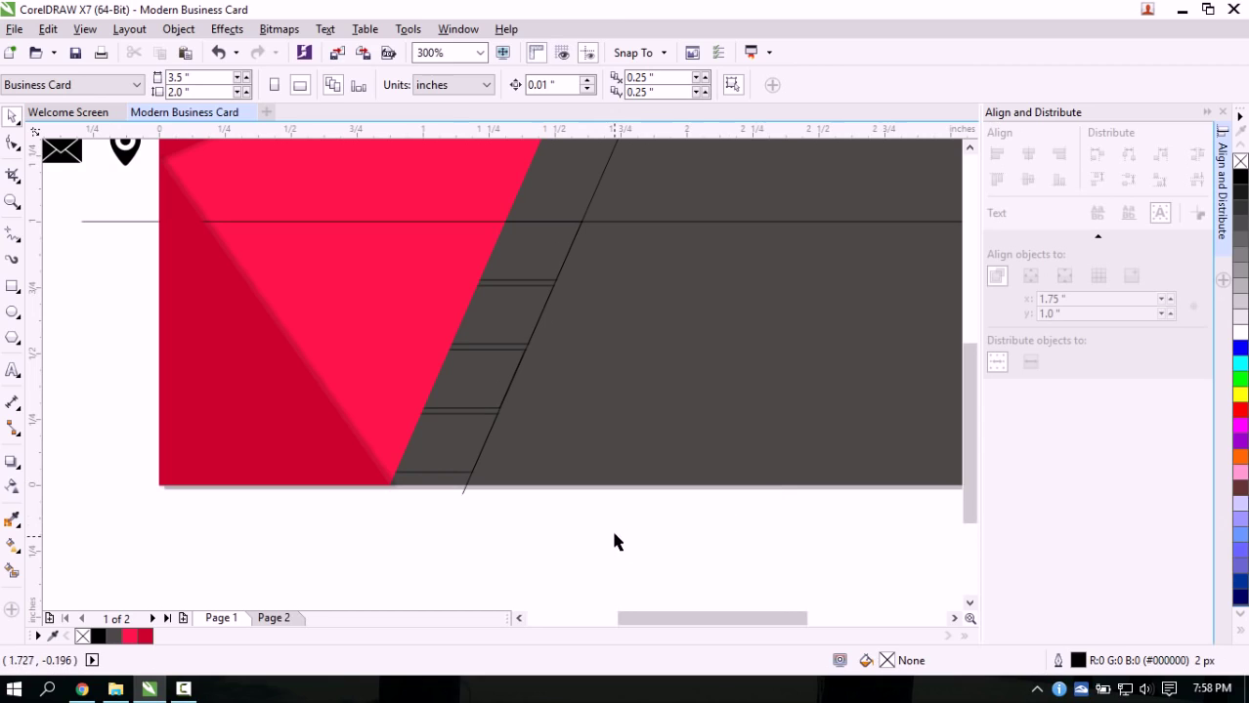
left_click_drag(613, 537, 279, 148)
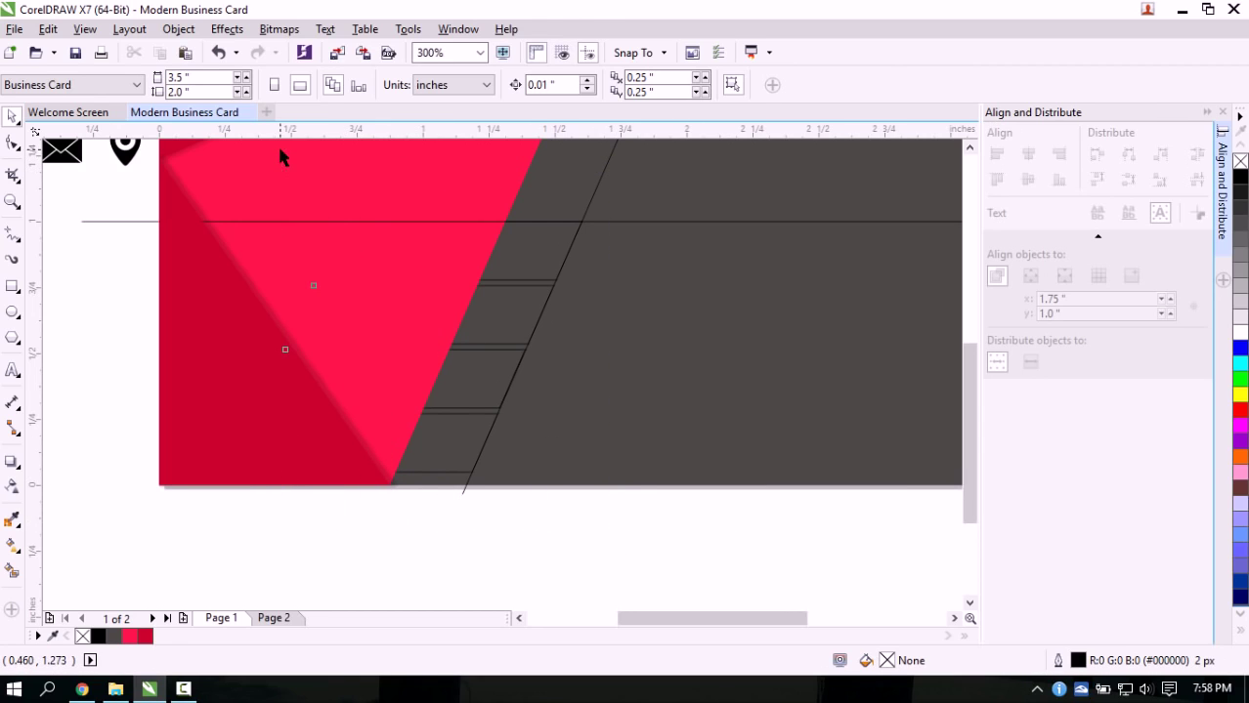
left_click(145, 636)
left_click(492, 551)
left_click(454, 468)
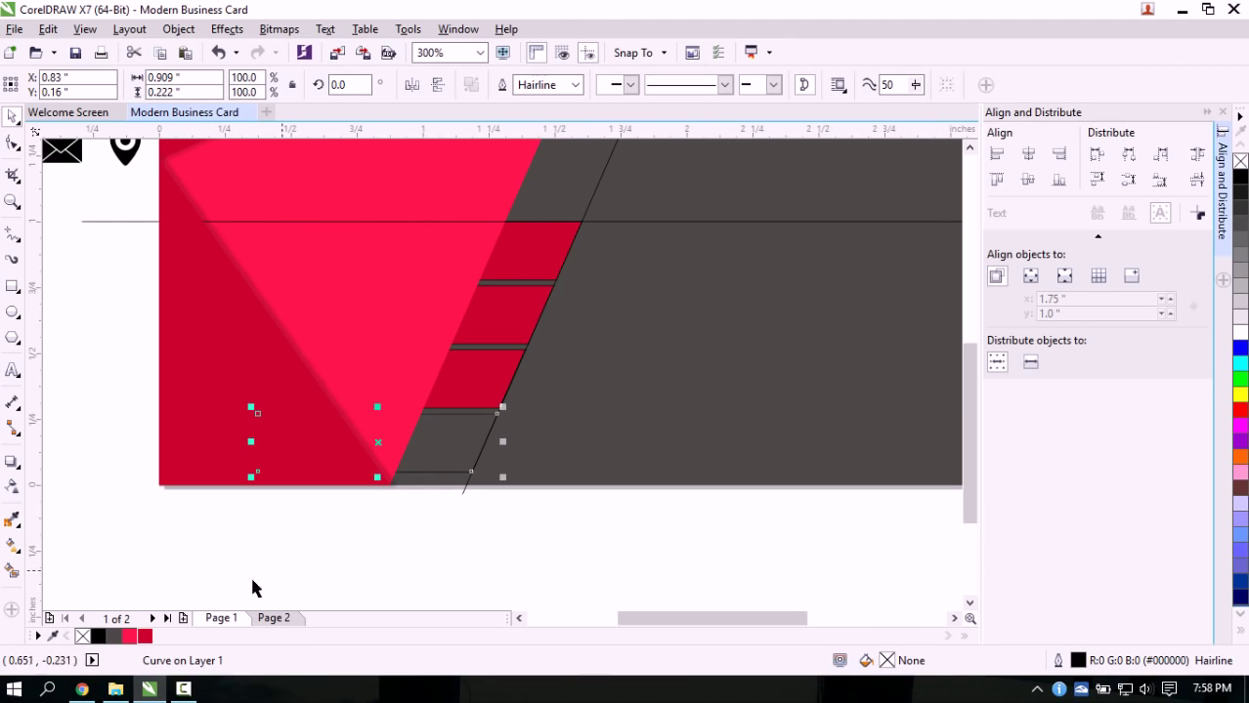
left_click(145, 636)
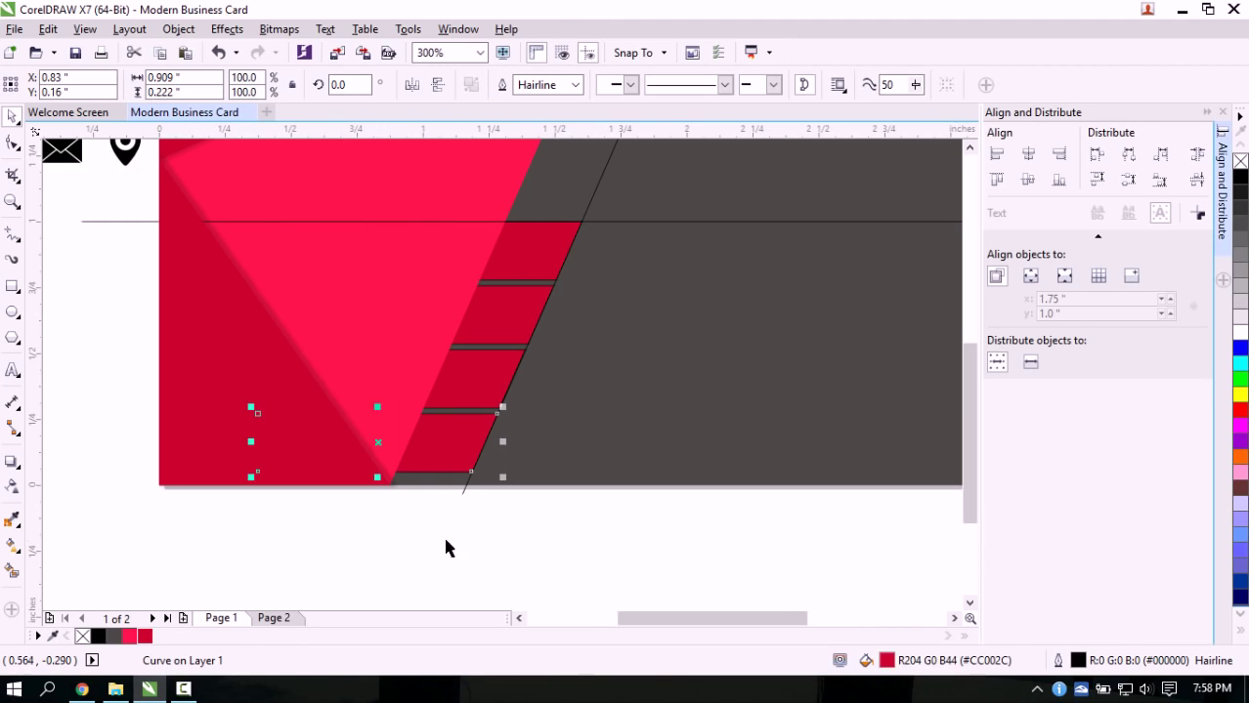
left_click(504, 547)
scroll(482, 327, "down", 2)
scroll(486, 323, "up", 2)
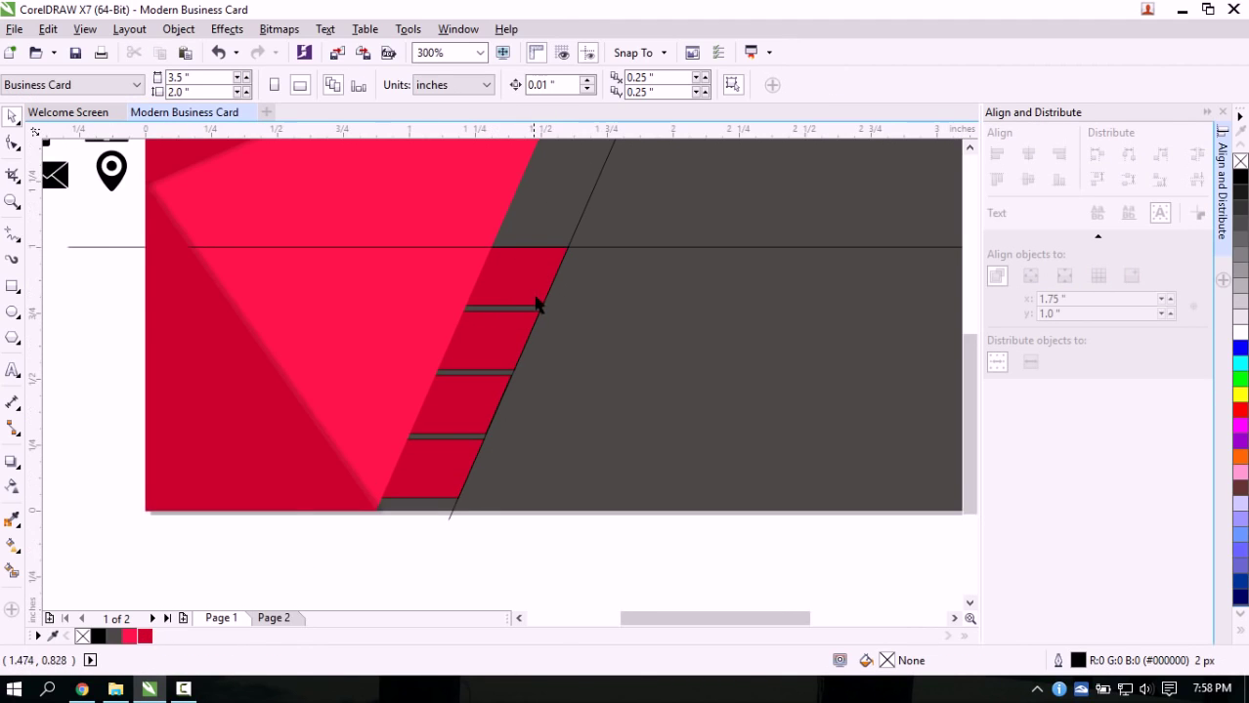
scroll(538, 306, "down", 2)
scroll(602, 232, "down", 2)
scroll(587, 217, "up", 4)
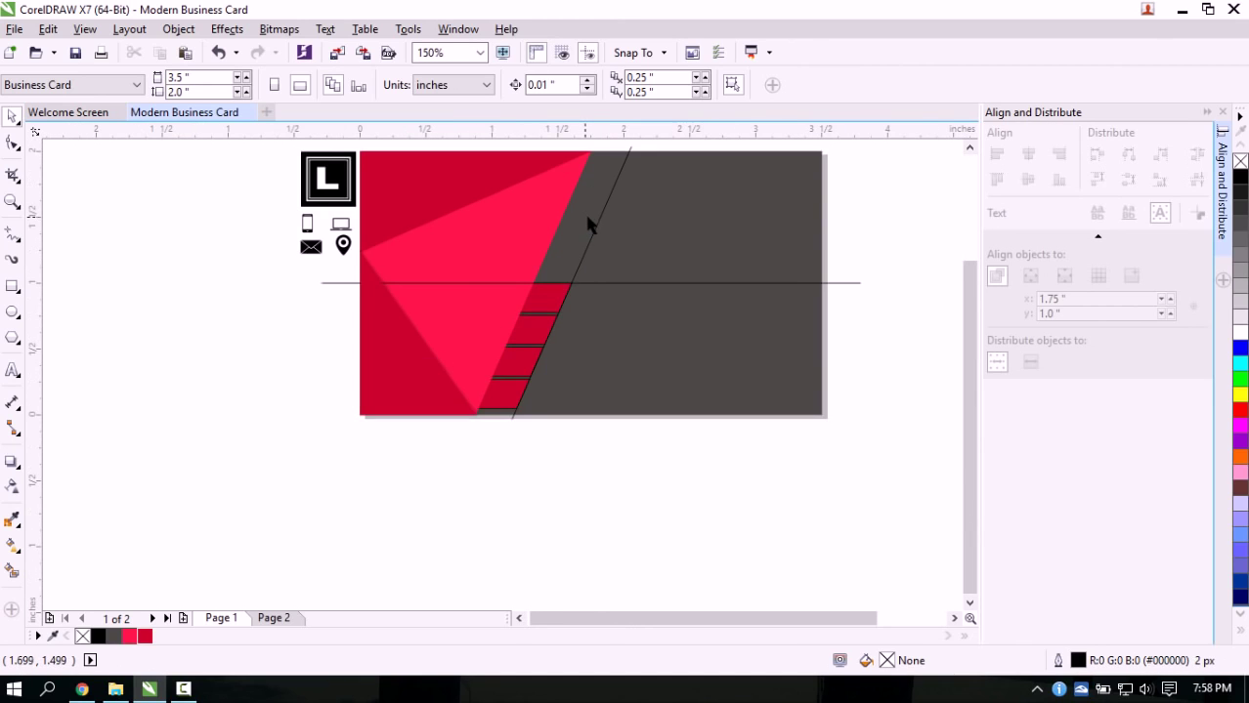
scroll(463, 439, "down", 1)
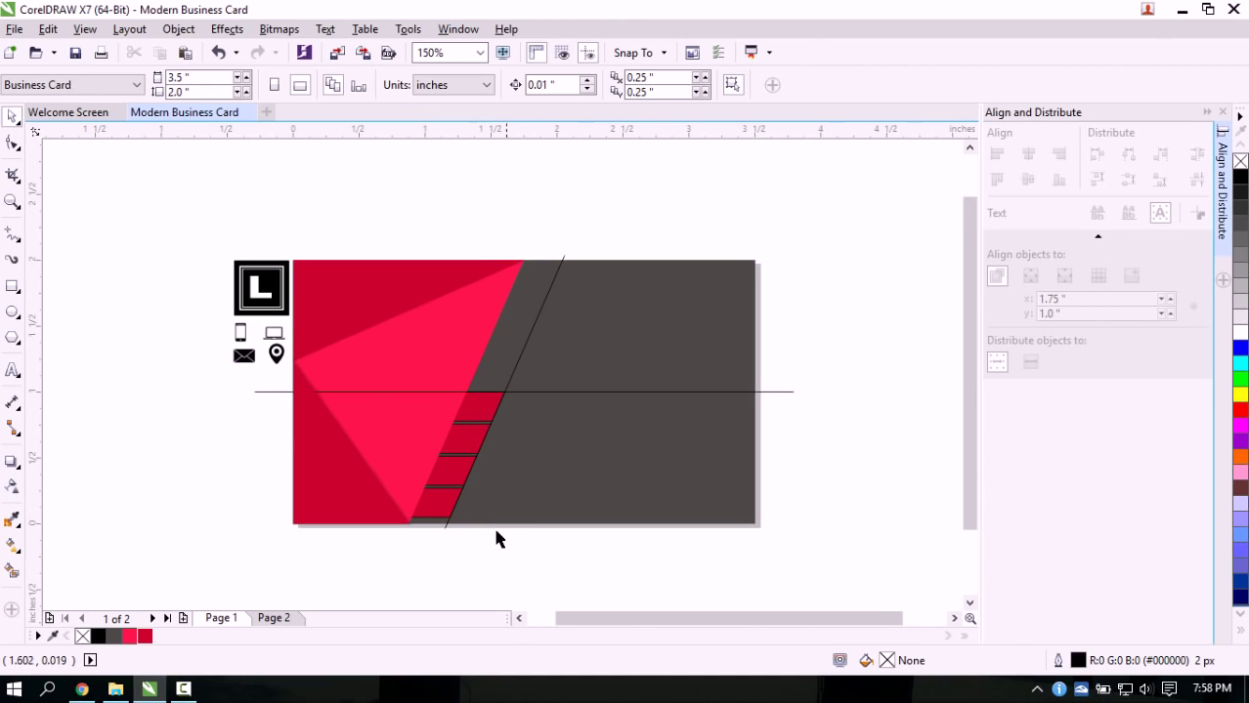
Try a green and a magenta fill on the four bars, undoing each one
left_click_drag(499, 564, 391, 325)
left_click_drag(535, 574, 296, 353)
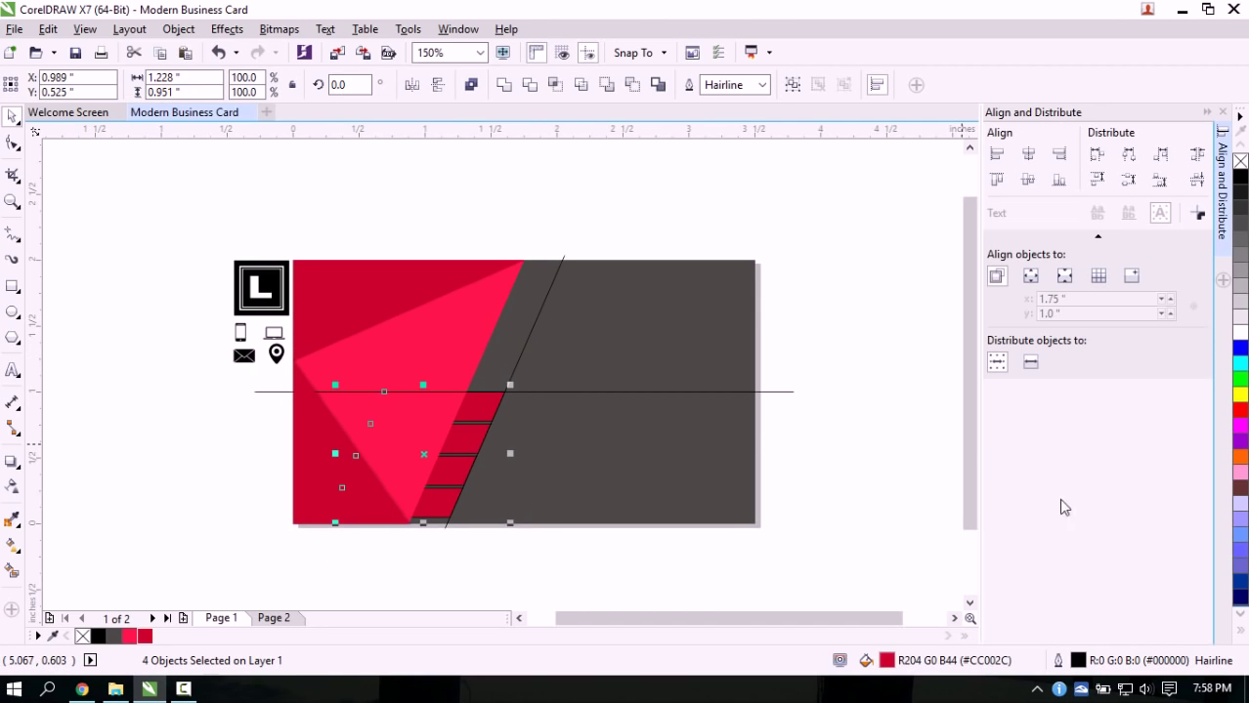
left_click(1242, 381)
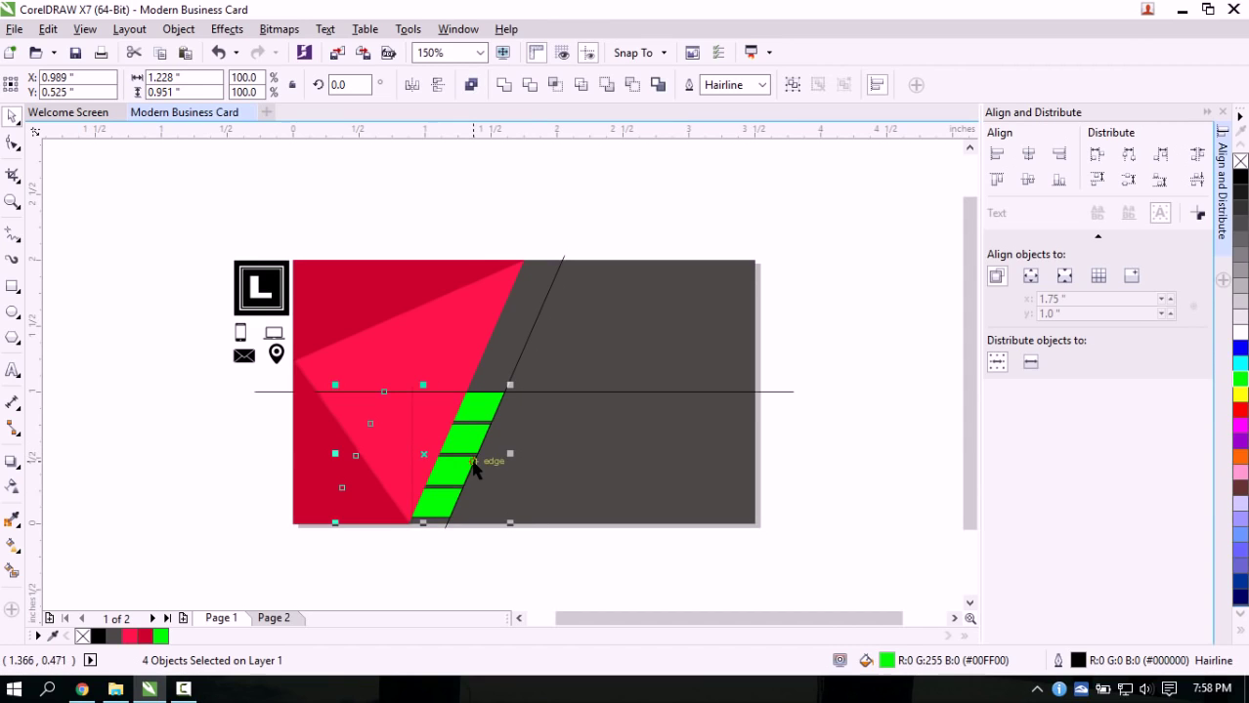
key("ctrl+z")
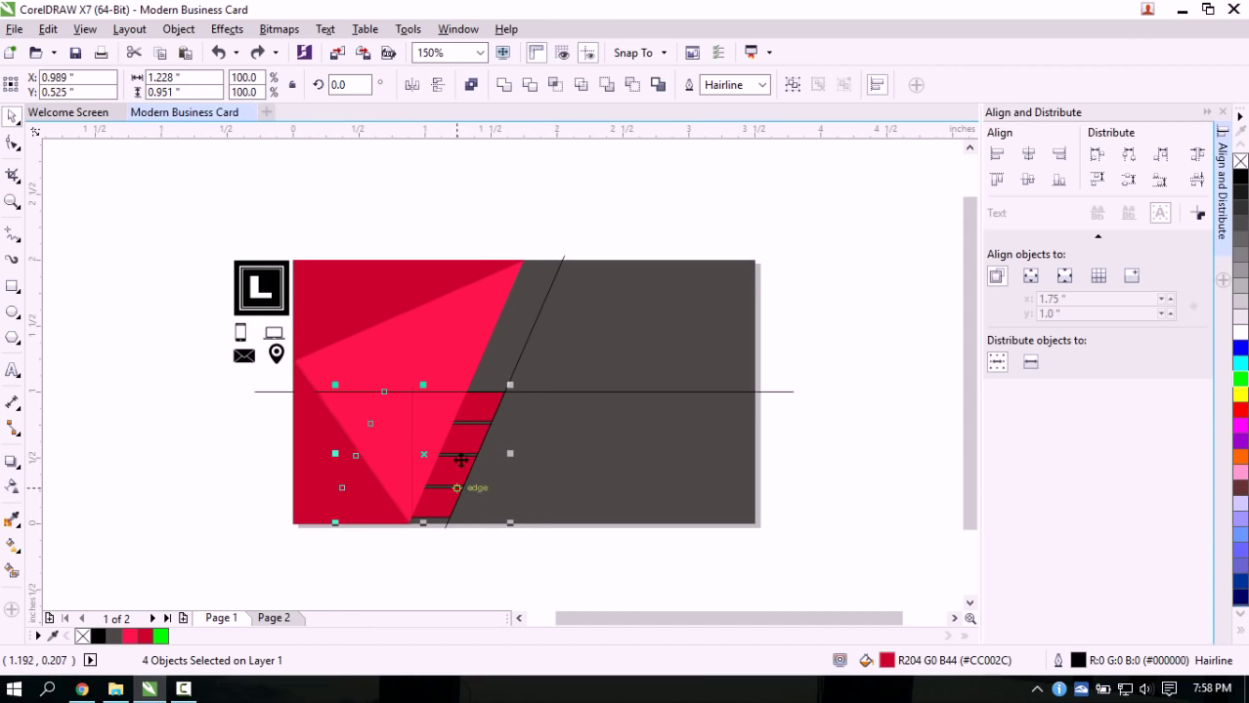
scroll(478, 493, "up", 1)
scroll(509, 481, "down", 1)
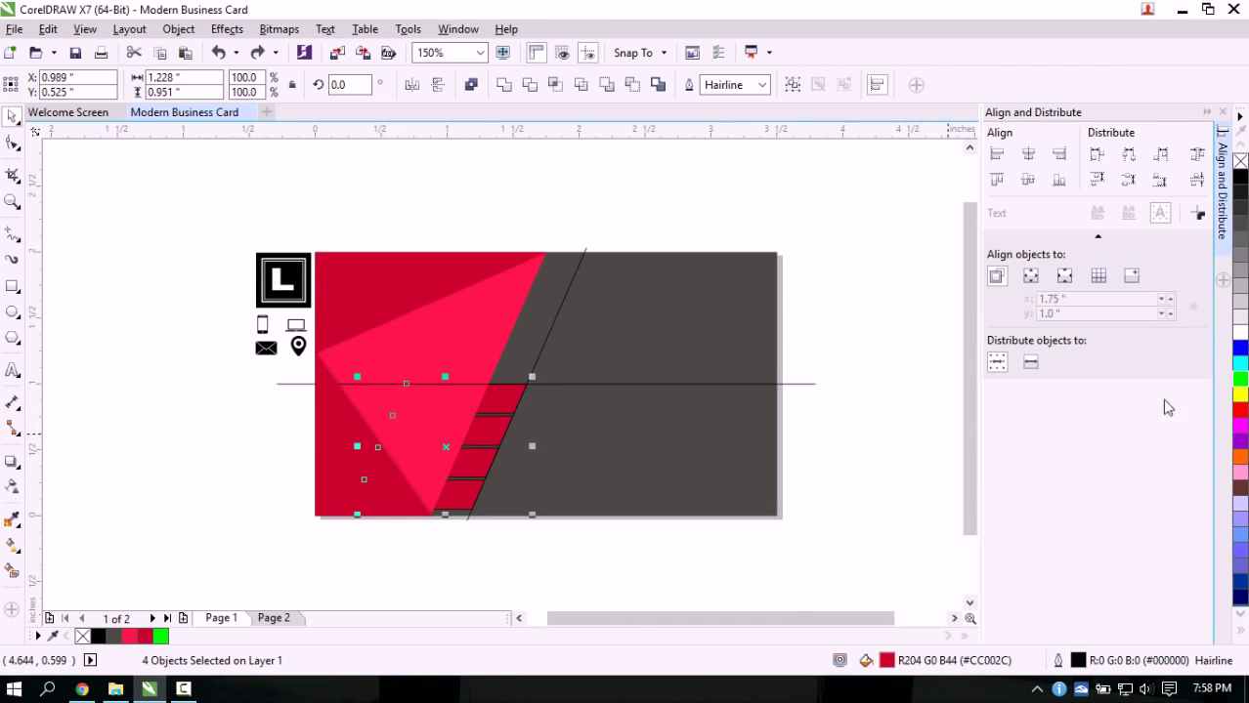
left_click(1239, 426)
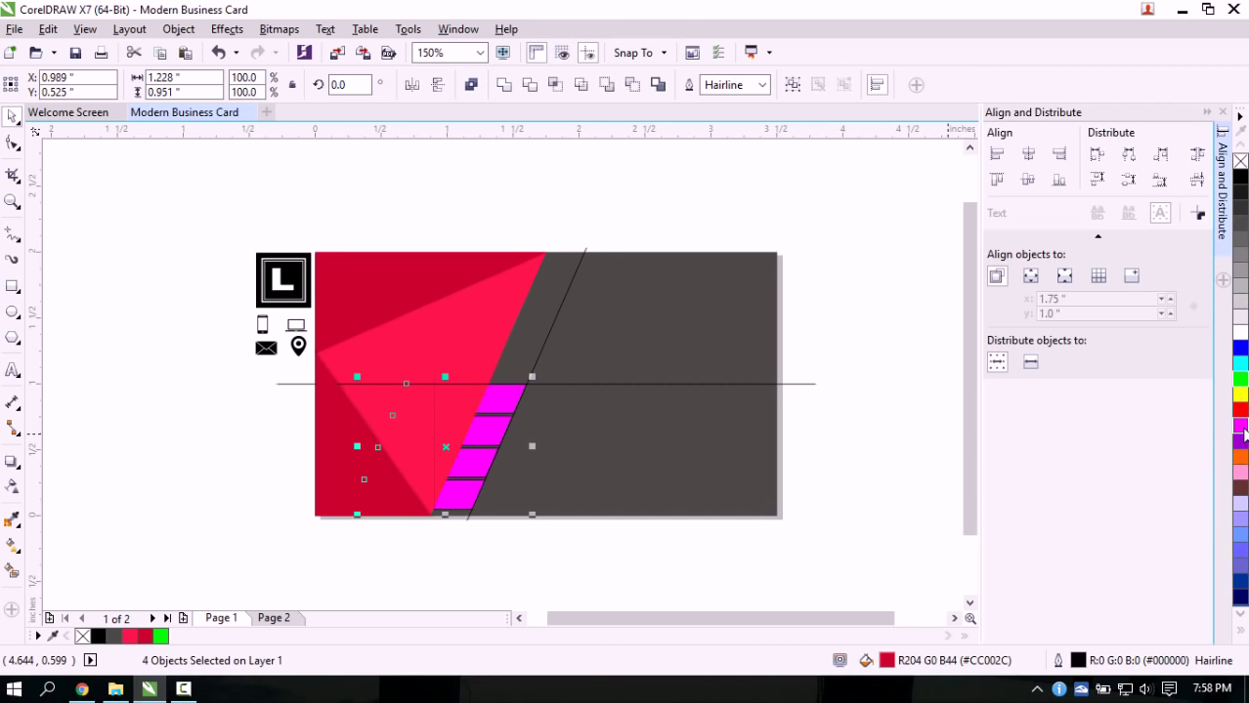
key("ctrl+z")
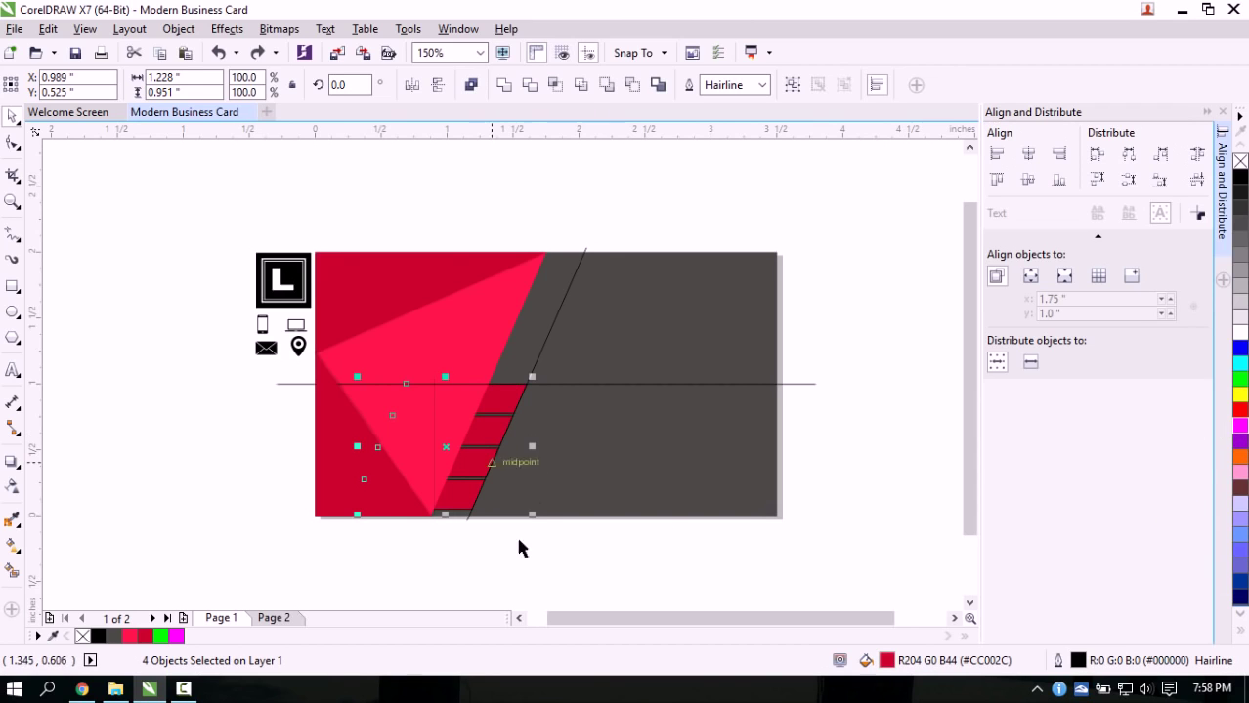
key("Escape")
scroll(482, 457, "up", 1)
scroll(502, 411, "down", 1)
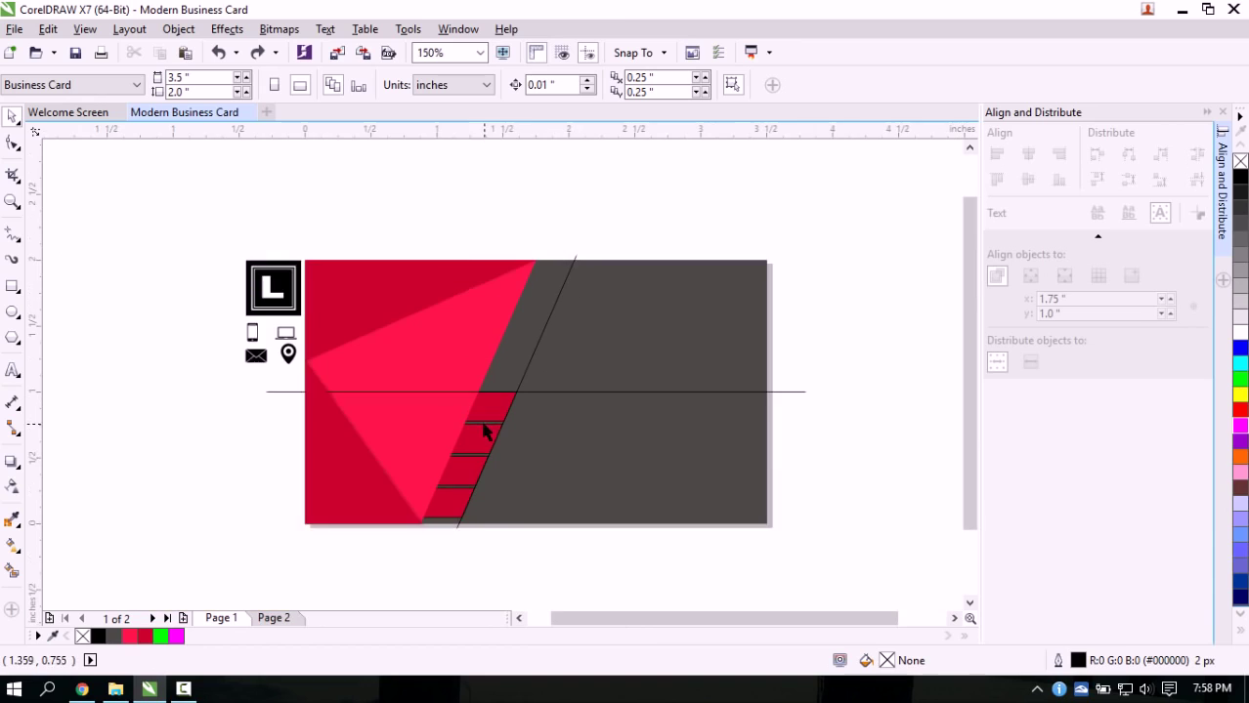
scroll(468, 469, "up", 1)
scroll(549, 351, "down", 1)
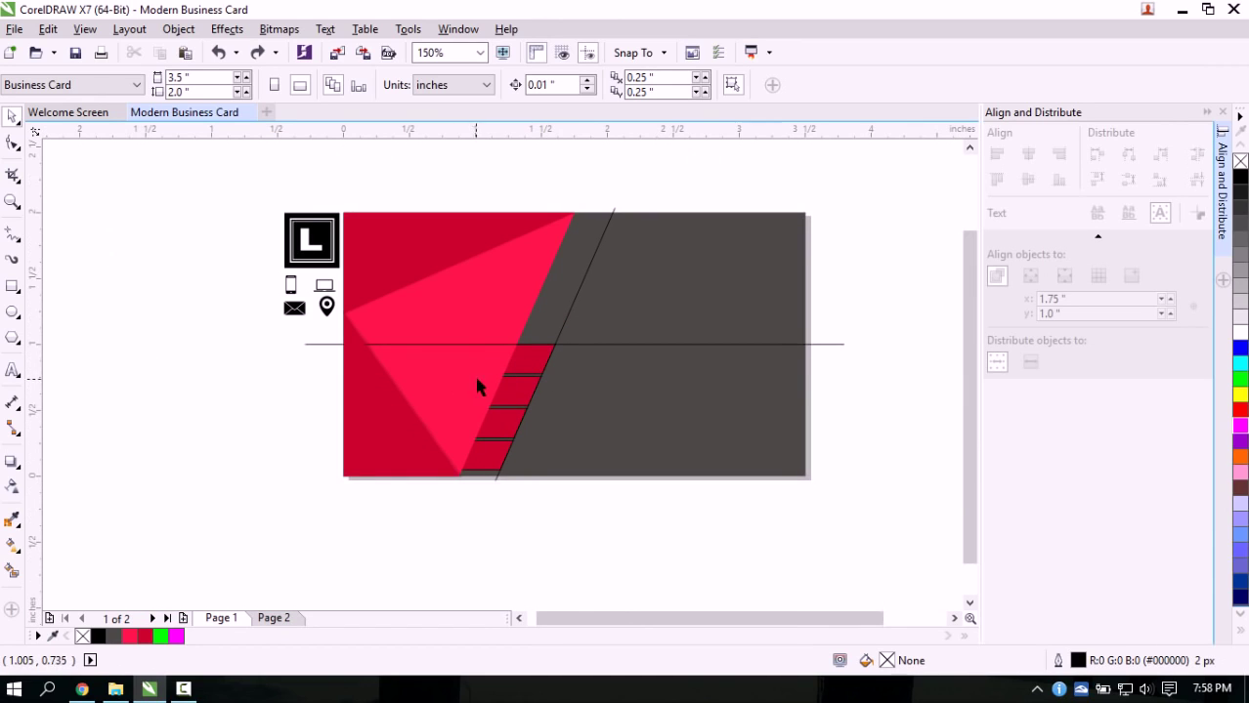
scroll(521, 381, "up", 1)
scroll(521, 368, "down", 1)
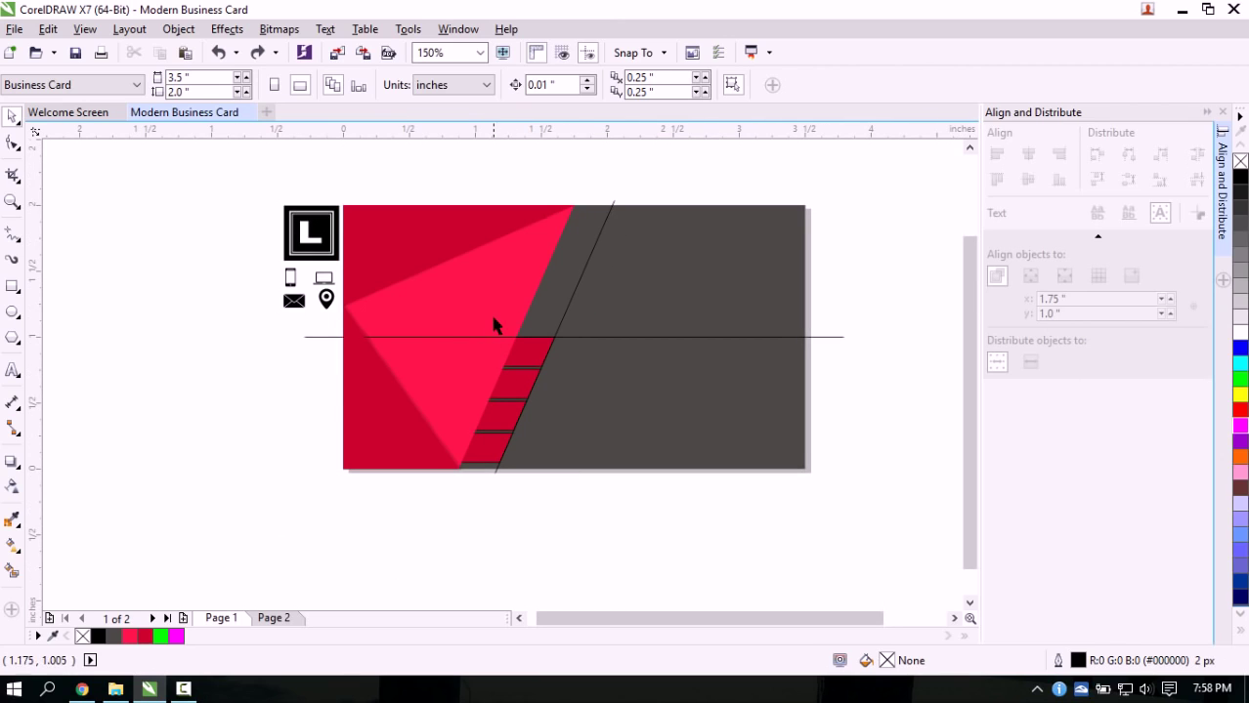
Apply a drop shadow with the Flat Bottom Right preset to the bright red shape
left_click(494, 325)
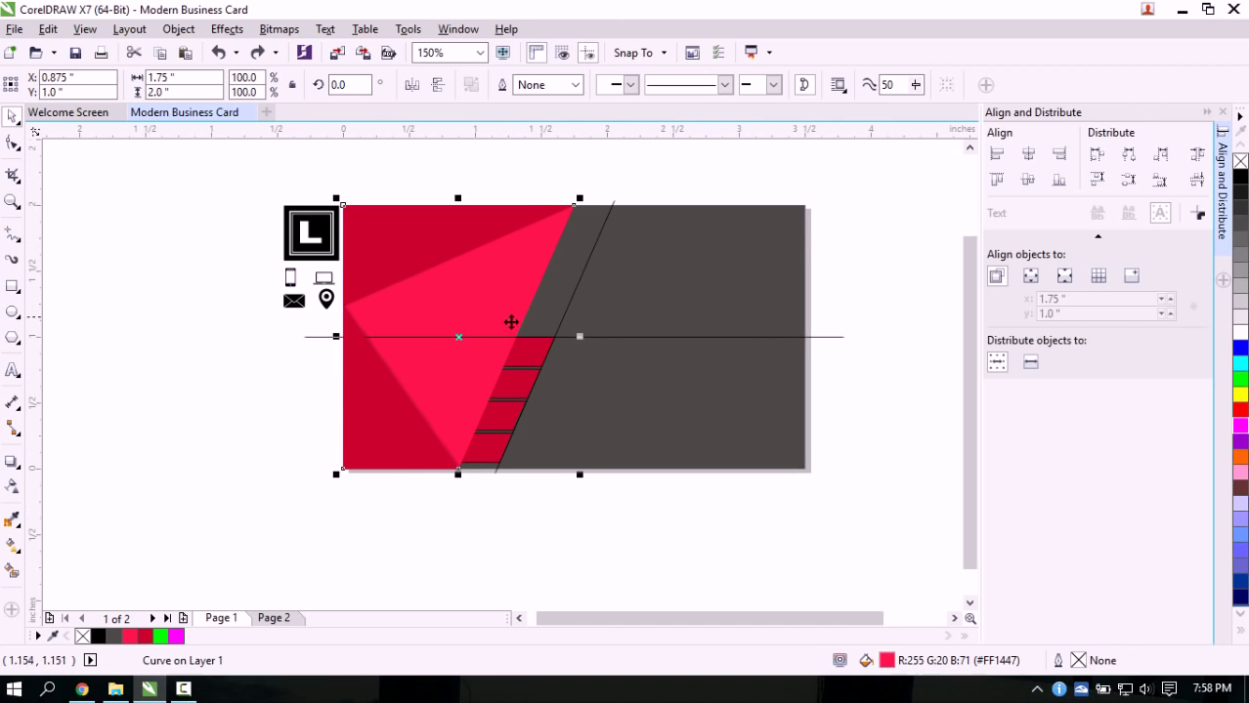
left_click(506, 534)
scroll(501, 317, "up", 1)
left_click(543, 344)
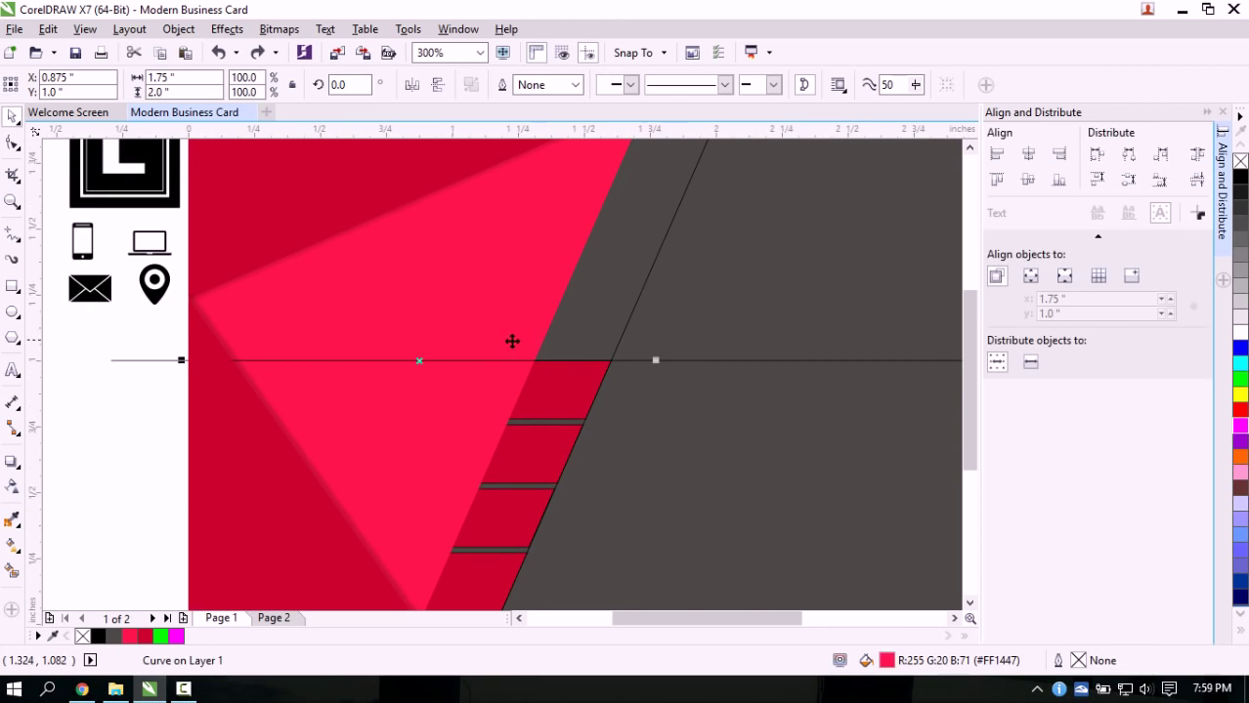
left_click(12, 461)
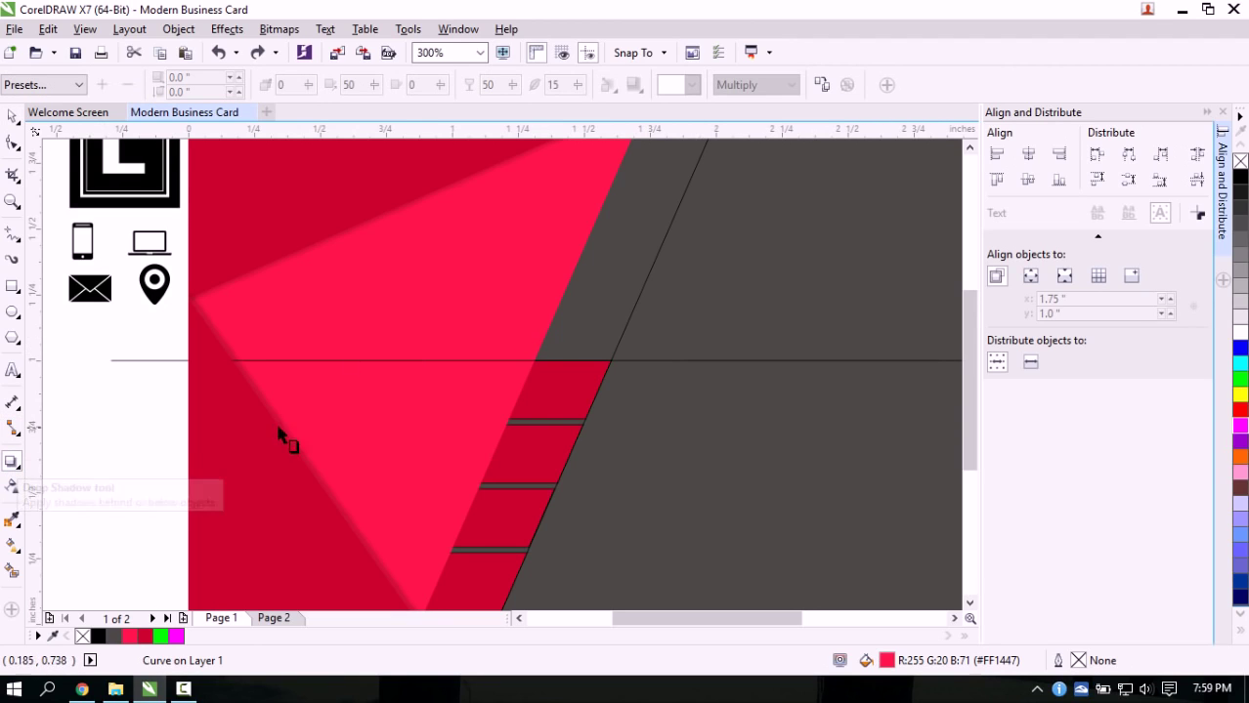
left_click(58, 86)
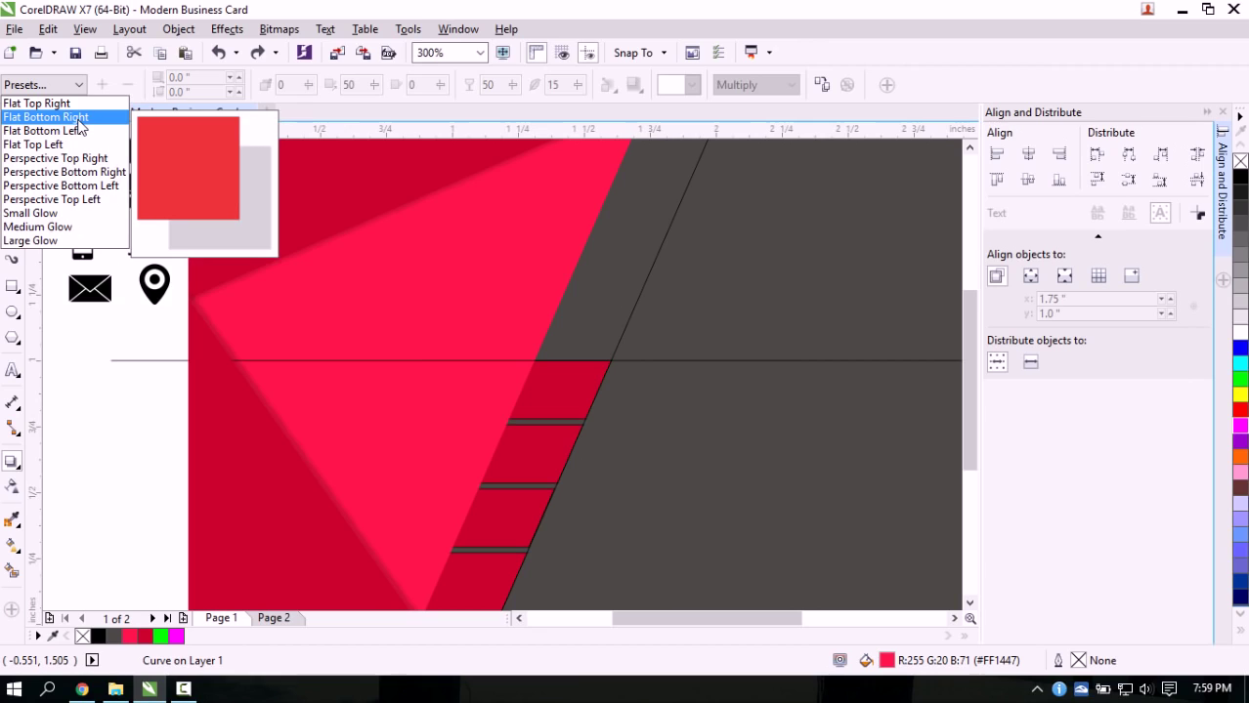
left_click(79, 119)
Move the bright red shape's drop shadow to an offset of 0.021" horizontally and 0.0" vertically, and set its opacity to 39
scroll(444, 254, "down", 3)
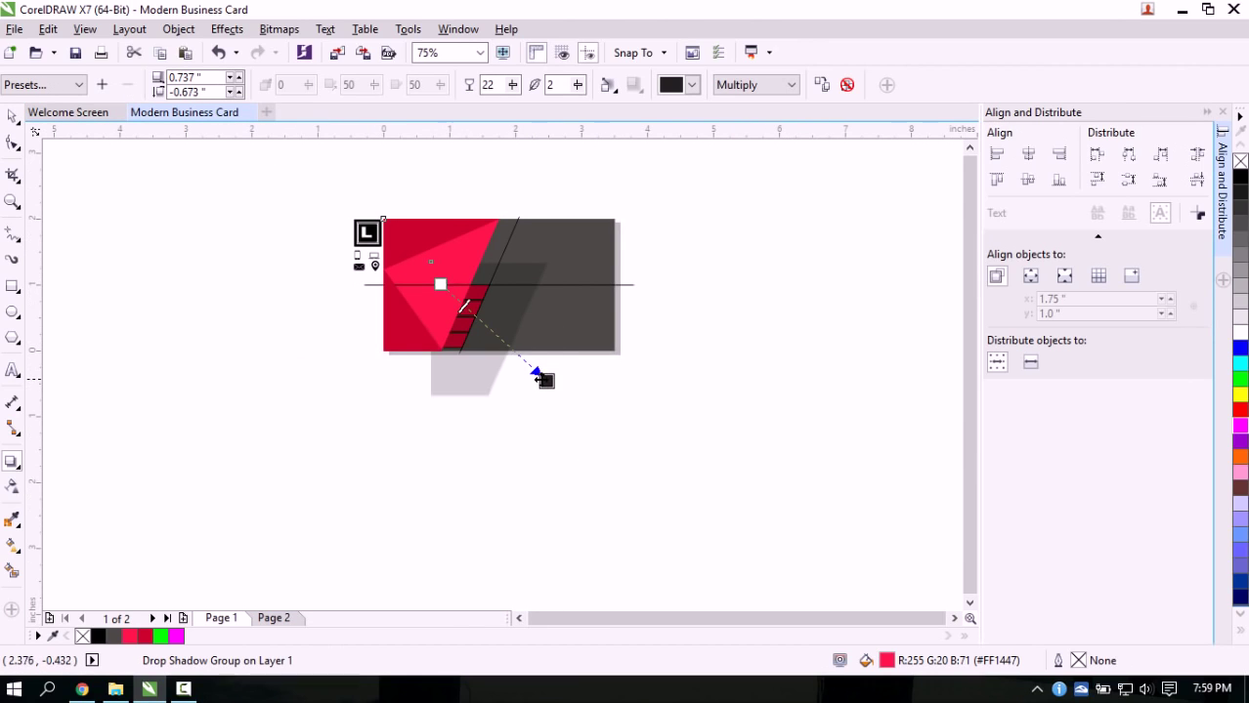
left_click_drag(542, 379, 415, 281)
scroll(591, 291, "up", 2)
scroll(430, 279, "up", 1)
scroll(479, 279, "up", 1)
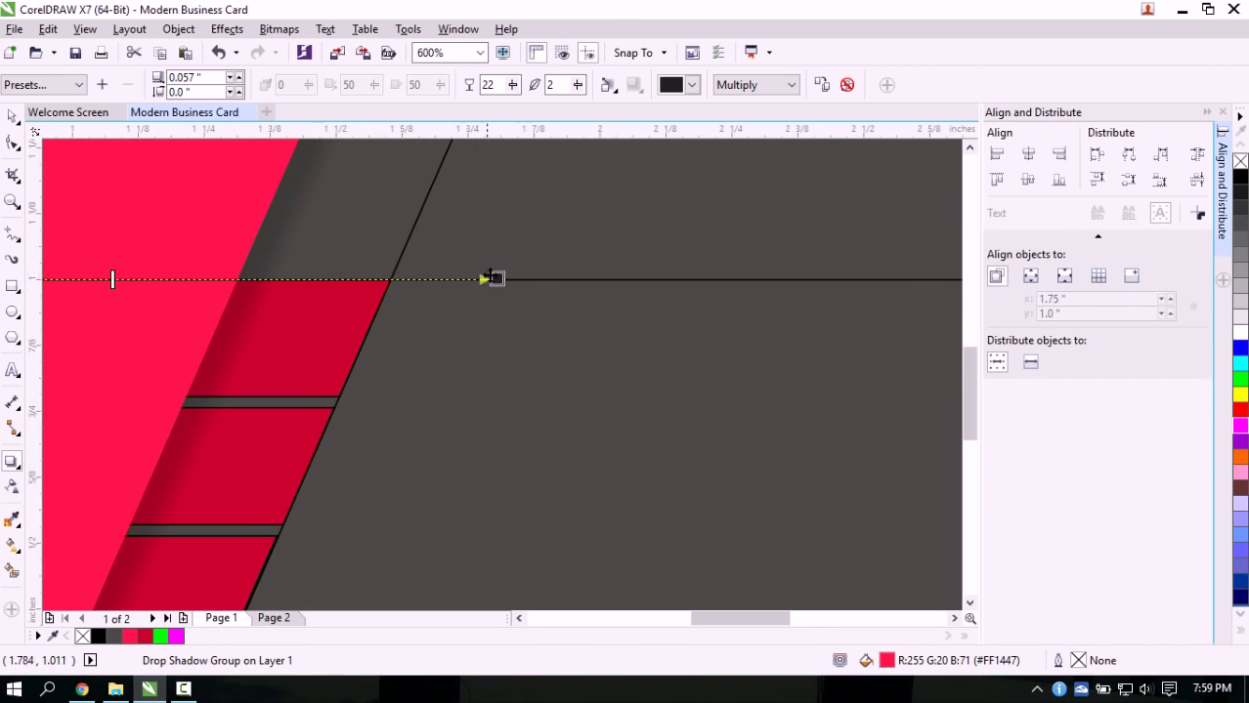
left_click_drag(496, 280, 477, 280)
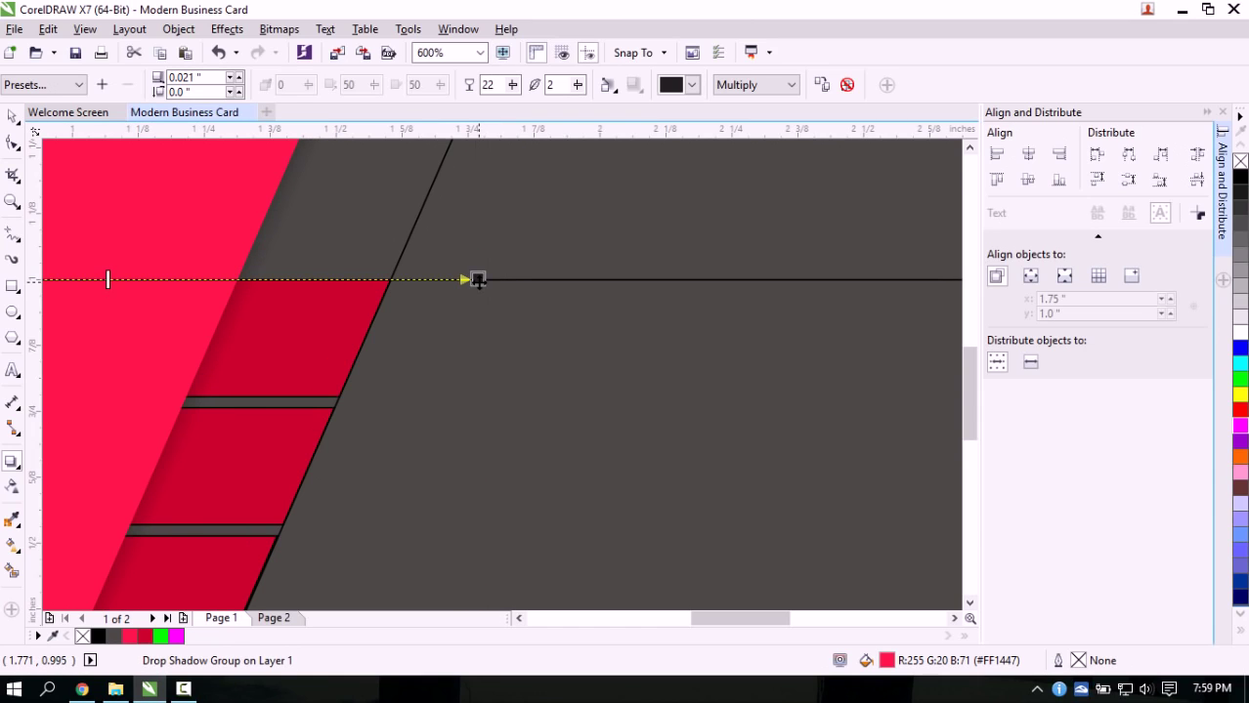
left_click(512, 85)
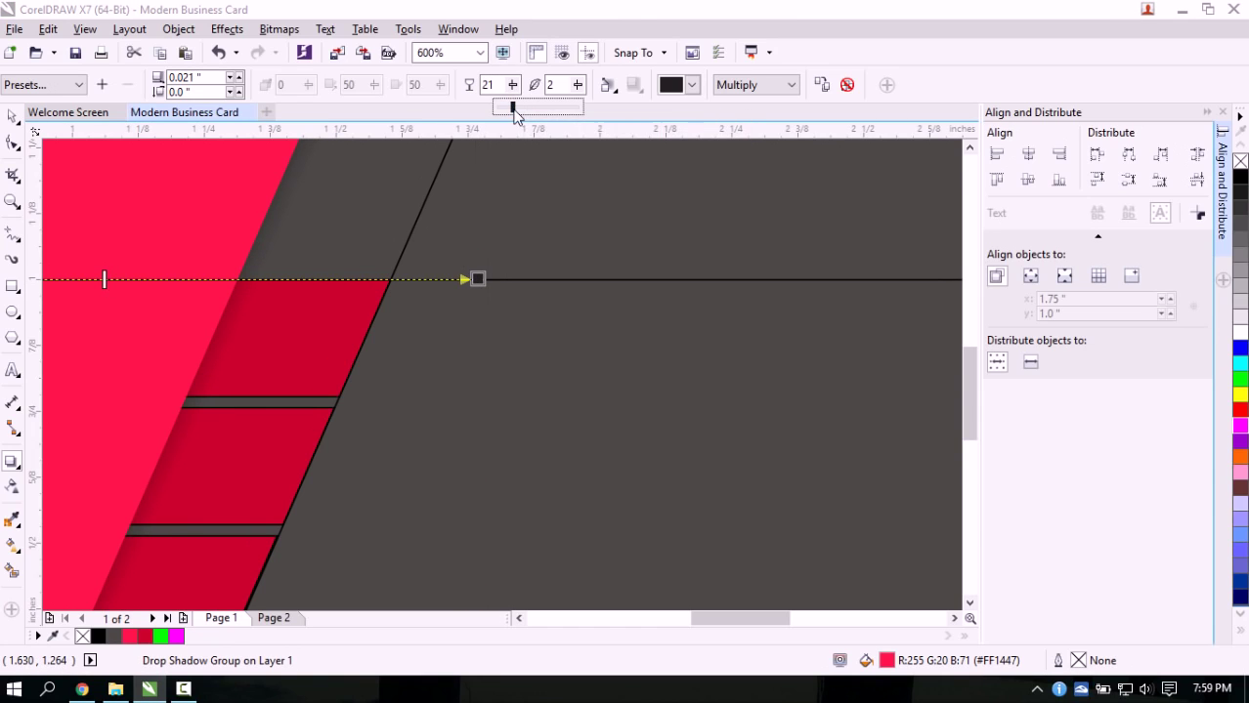
left_click_drag(514, 108, 529, 113)
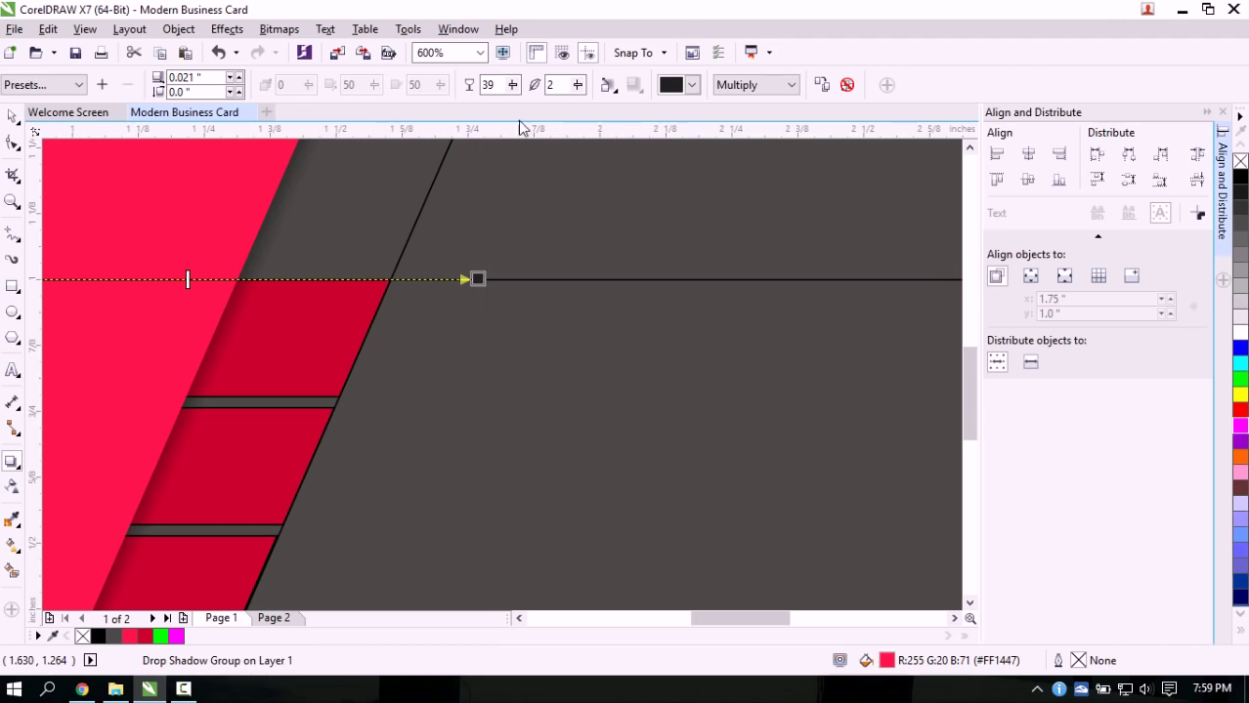
Set the opacity of the bright red shape's drop shadow to 40
double_click(502, 86)
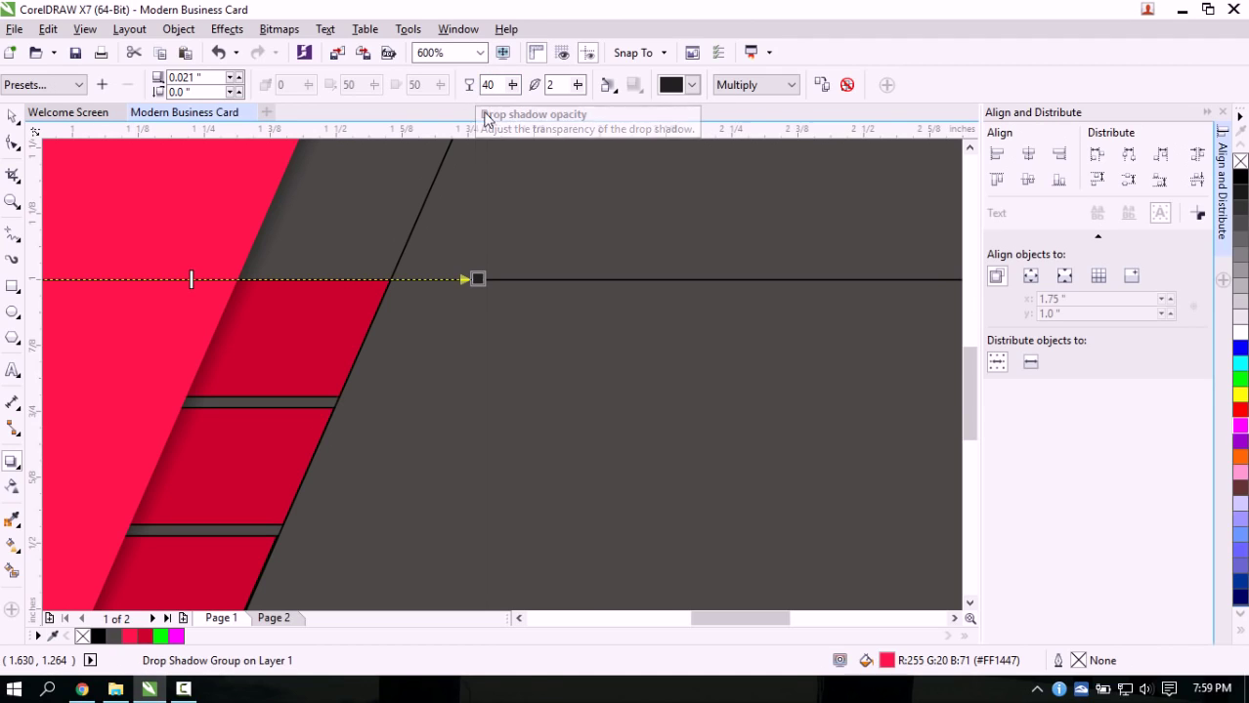
scroll(274, 235, "down", 2)
scroll(305, 325, "down", 1)
scroll(307, 329, "up", 1)
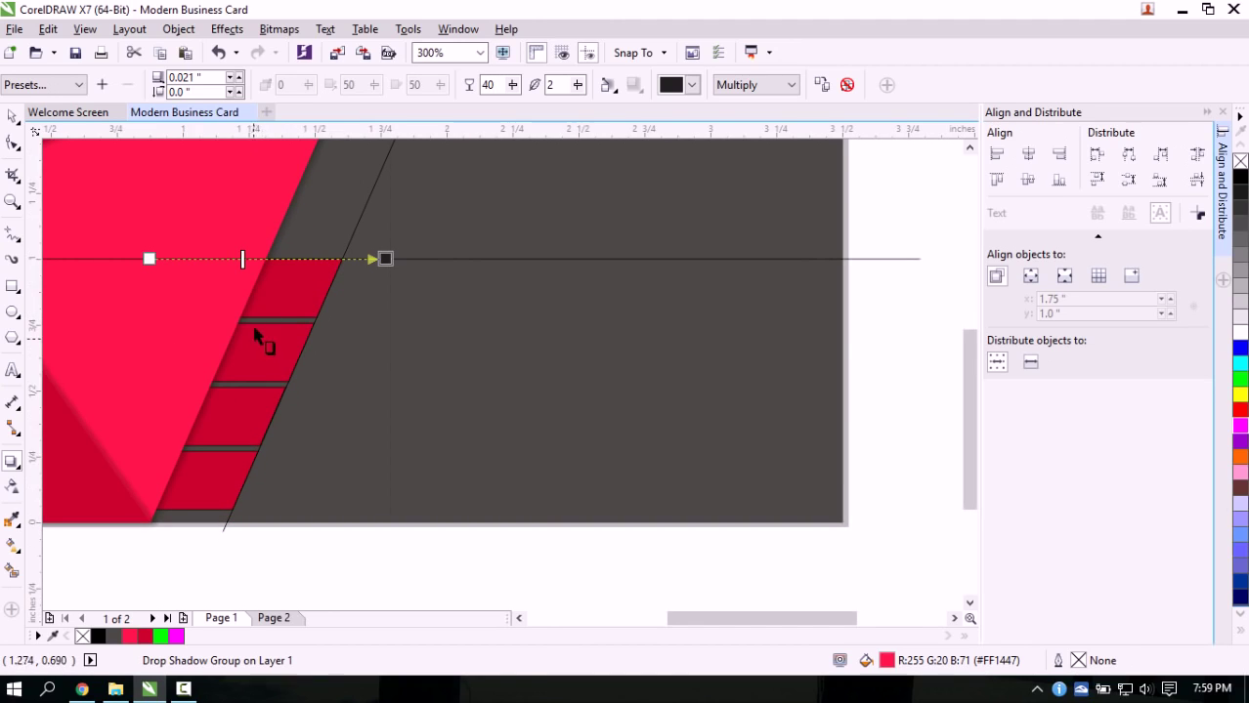
scroll(246, 337, "up", 1)
scroll(267, 328, "down", 2)
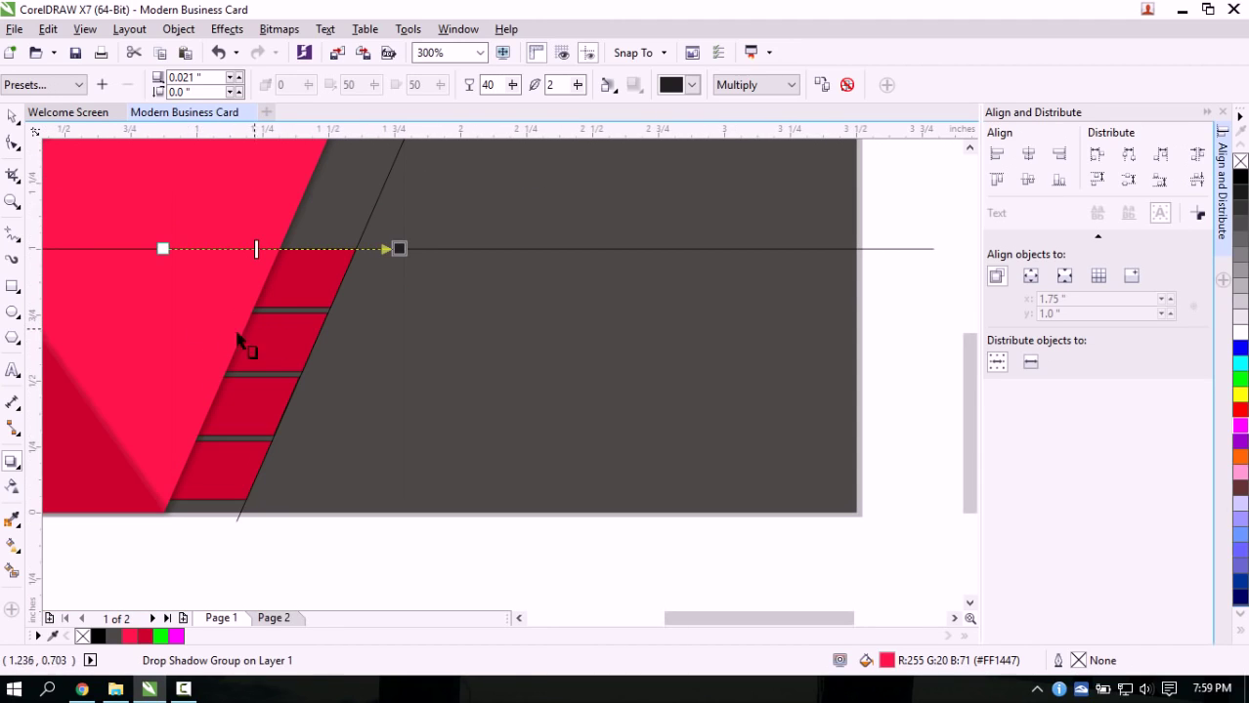
Remove the outline from the upper three dark red bars and close the Align and Distribute docker
left_click(8, 115)
left_click_drag(676, 621, 641, 621)
left_click(567, 570)
left_click_drag(572, 567, 206, 191)
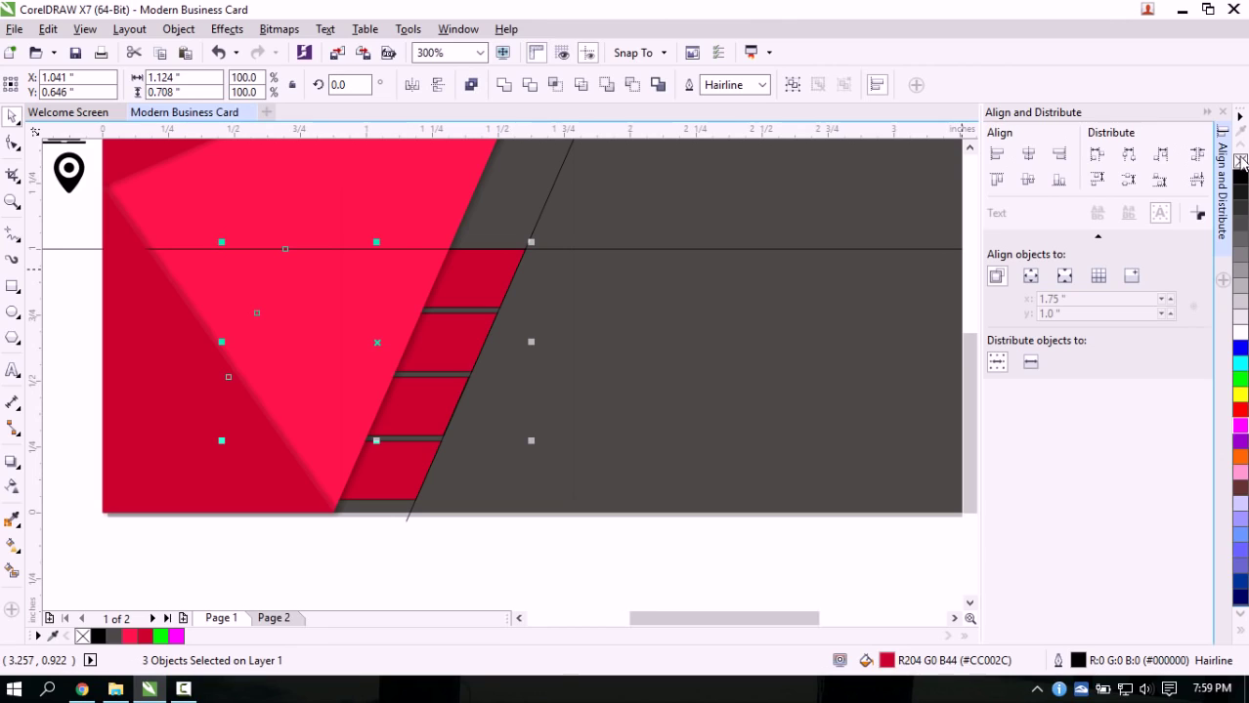
right_click(1239, 161)
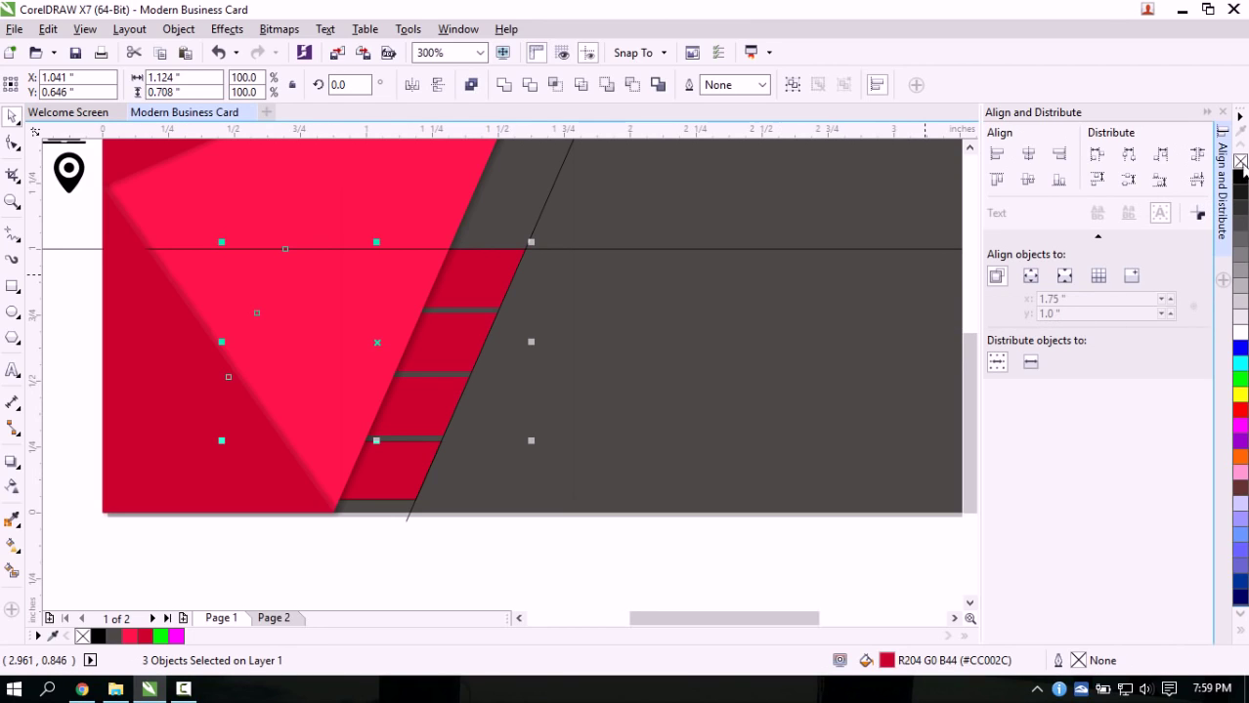
left_click(1223, 113)
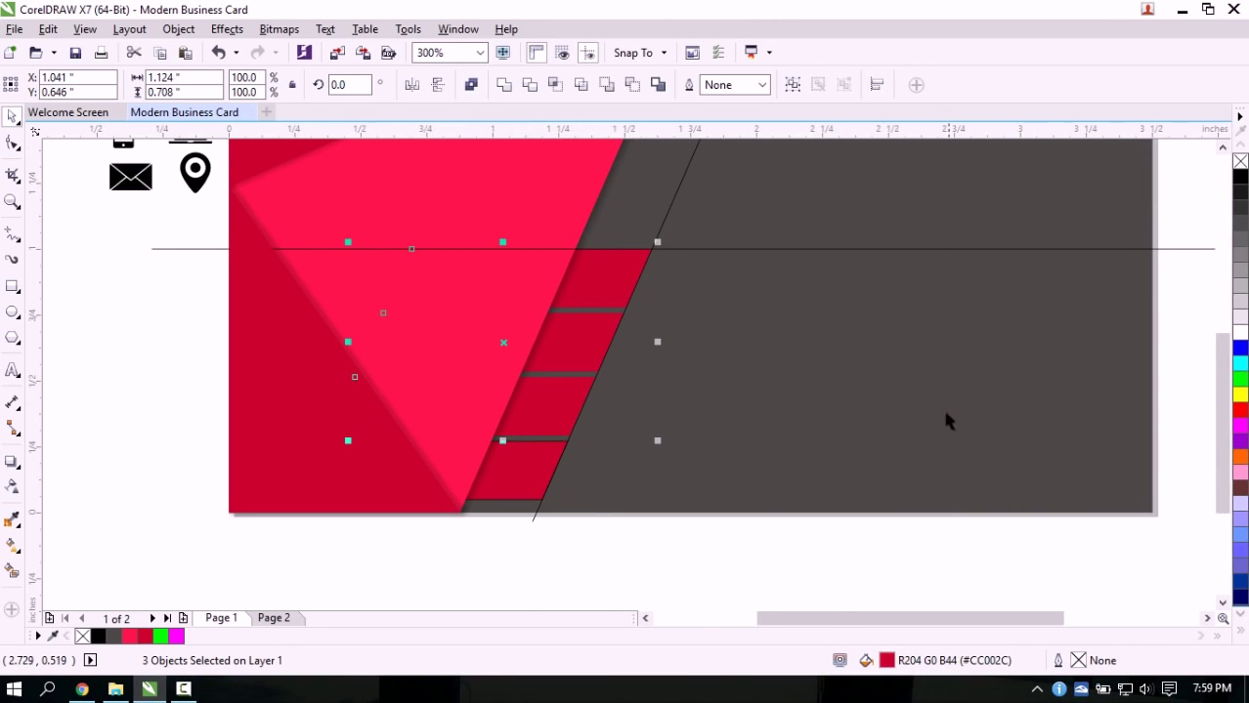
left_click_drag(844, 618, 856, 618)
left_click(754, 570)
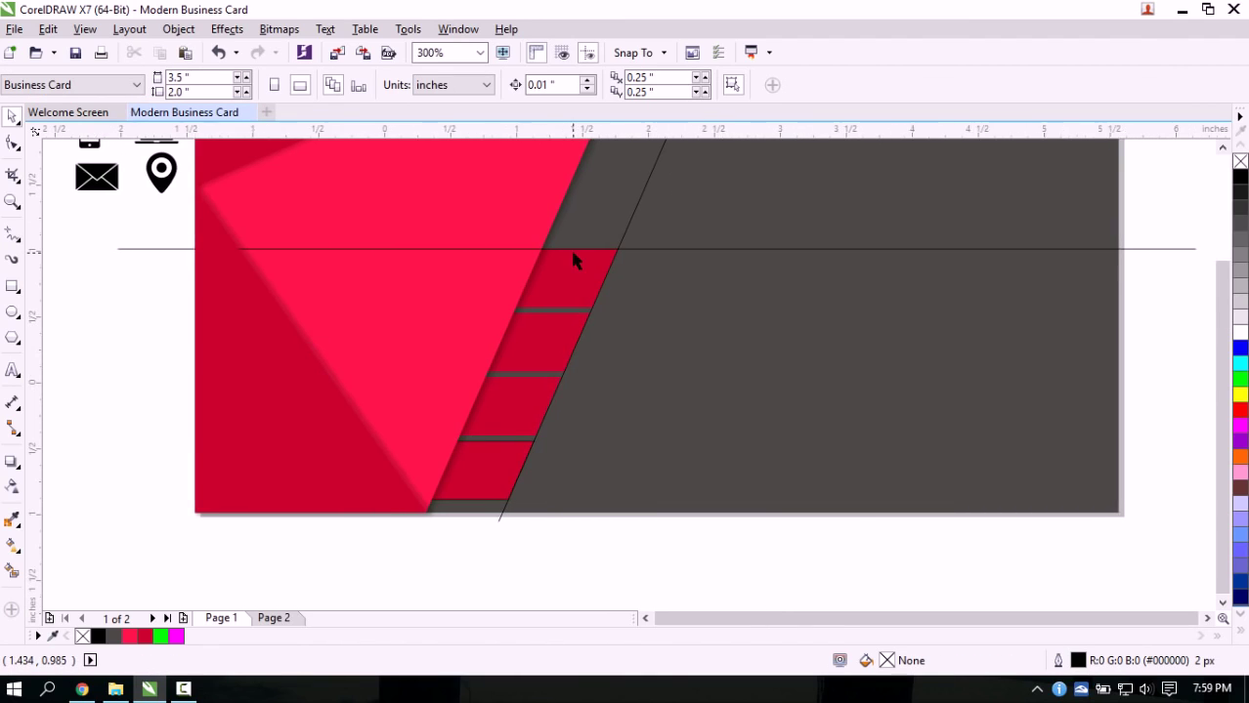
scroll(574, 259, "down", 1)
scroll(624, 217, "up", 1)
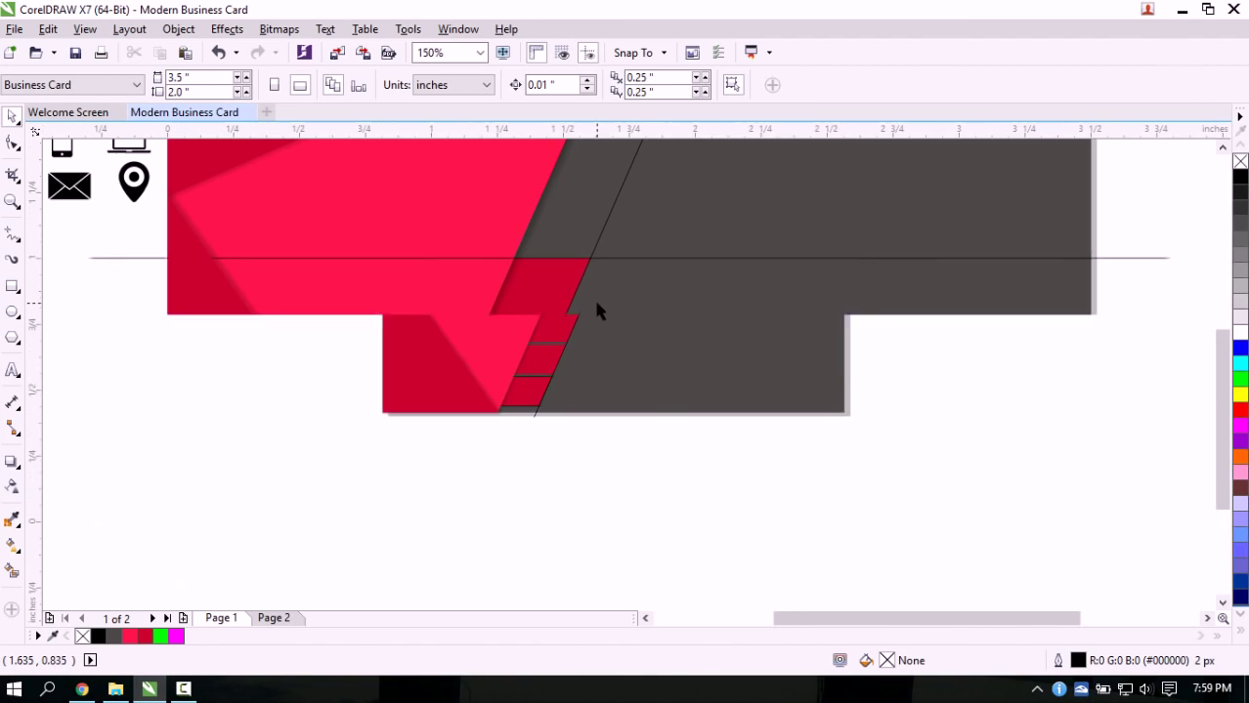
scroll(553, 386, "down", 1)
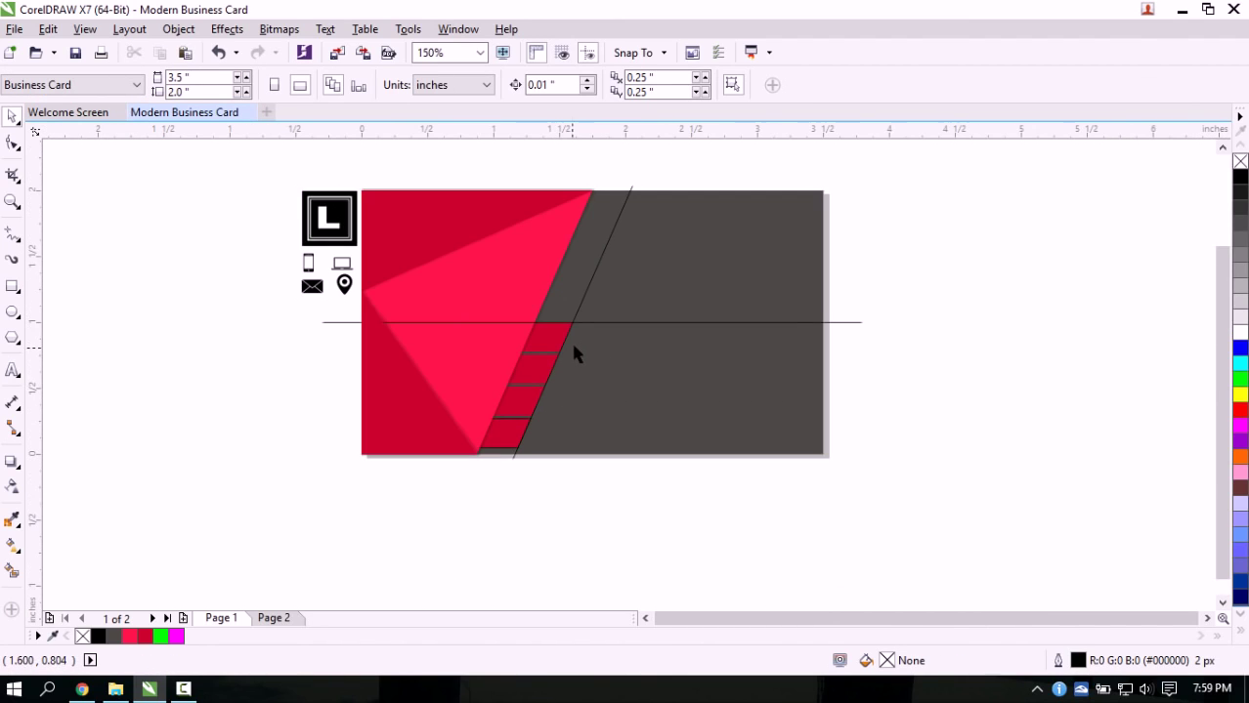
left_click(611, 324)
left_click(246, 279)
scroll(320, 299, "up", 1)
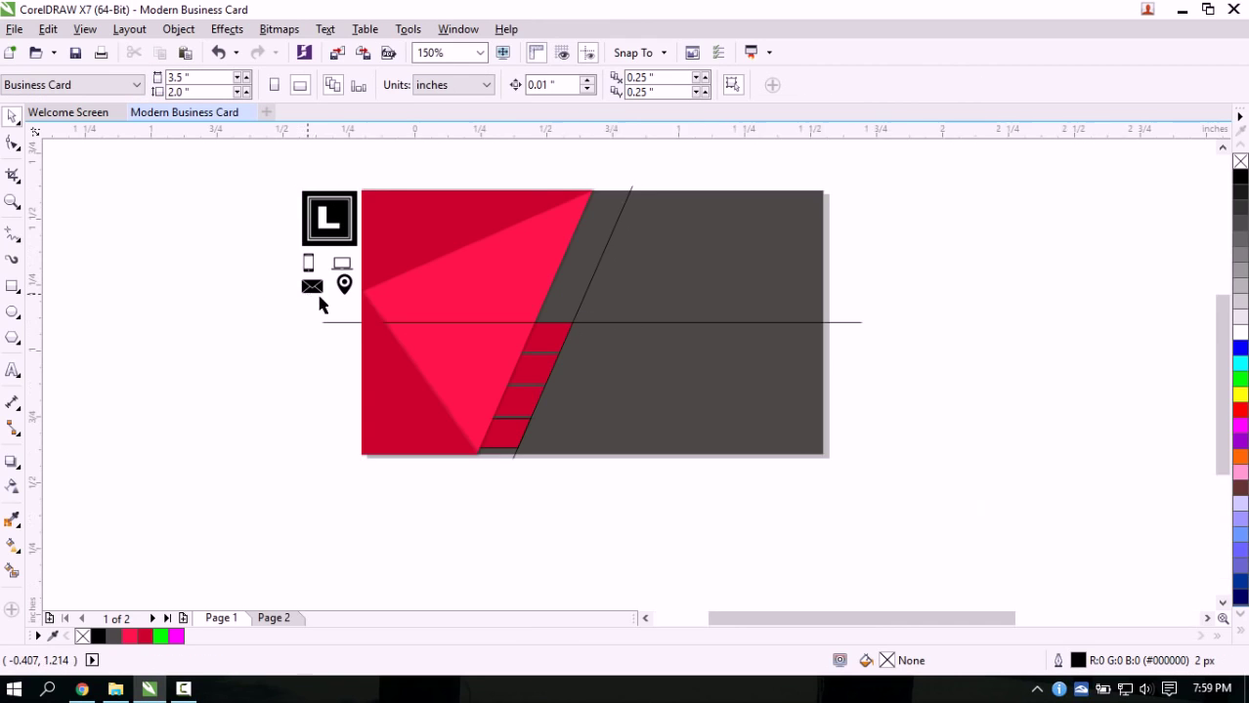
scroll(490, 375, "down", 1)
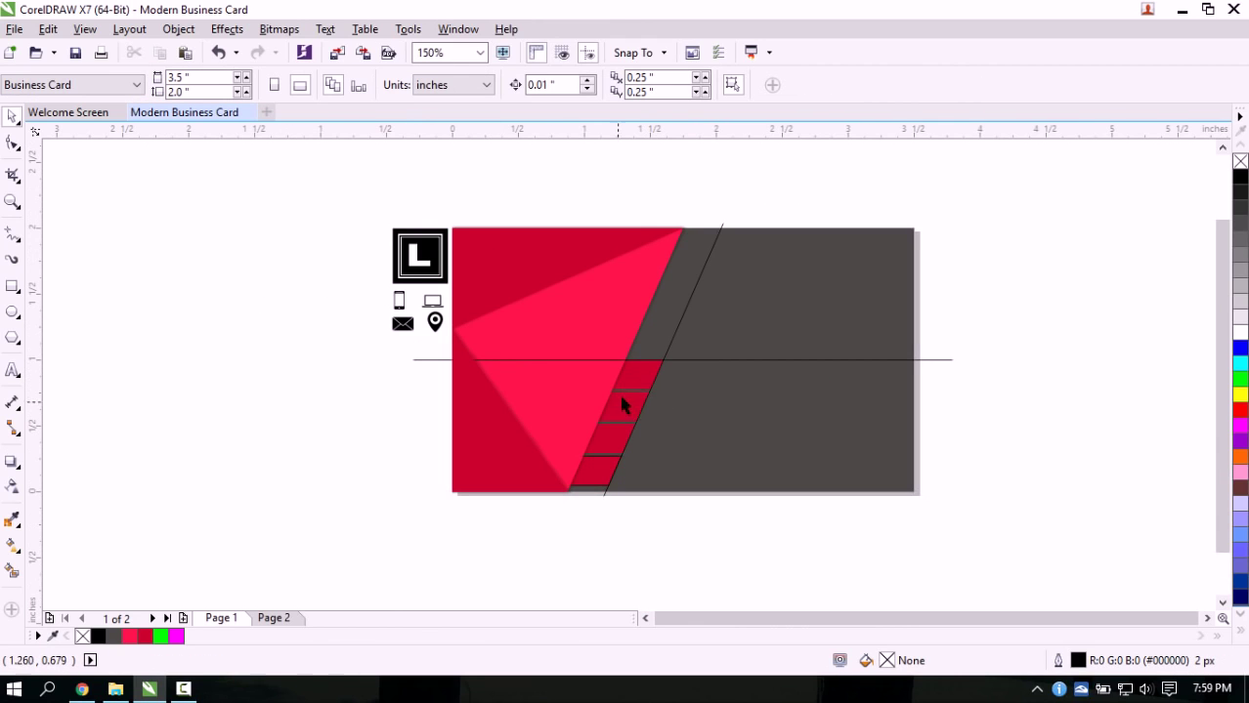
left_click(643, 387)
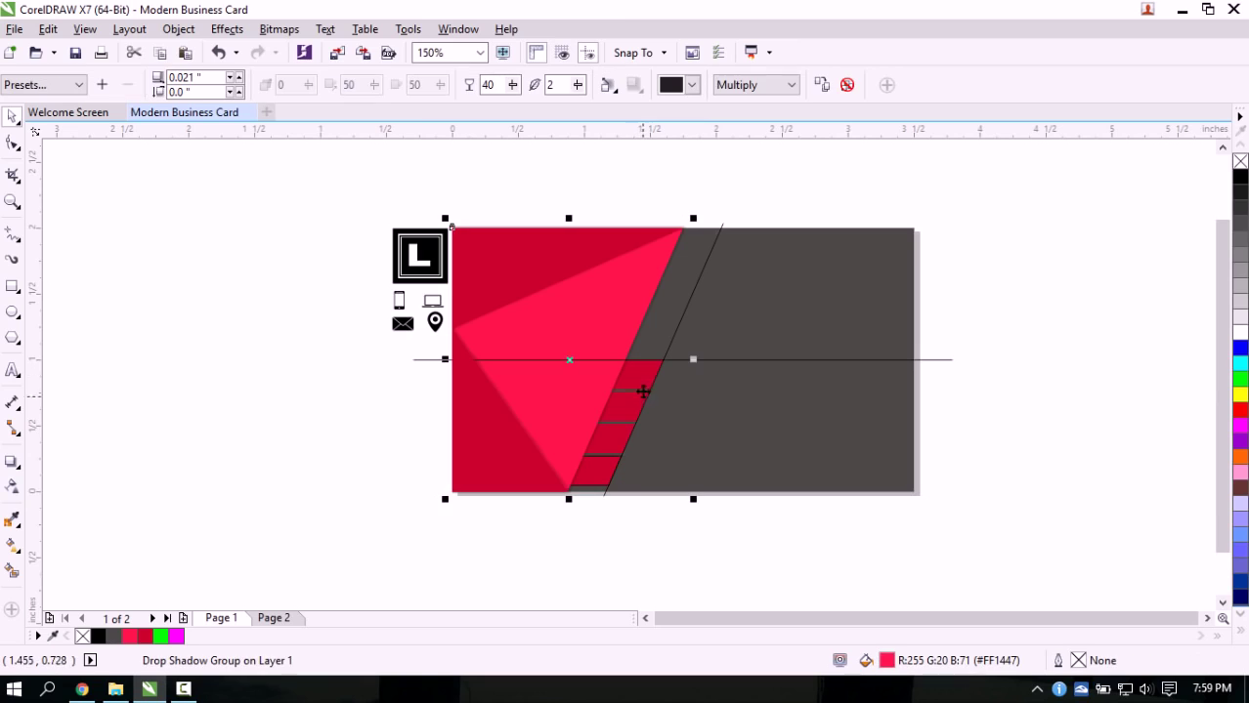
left_click(386, 355)
Move the phone icon from beside the card onto the topmost dark red bar and fill it with white
left_click(399, 303)
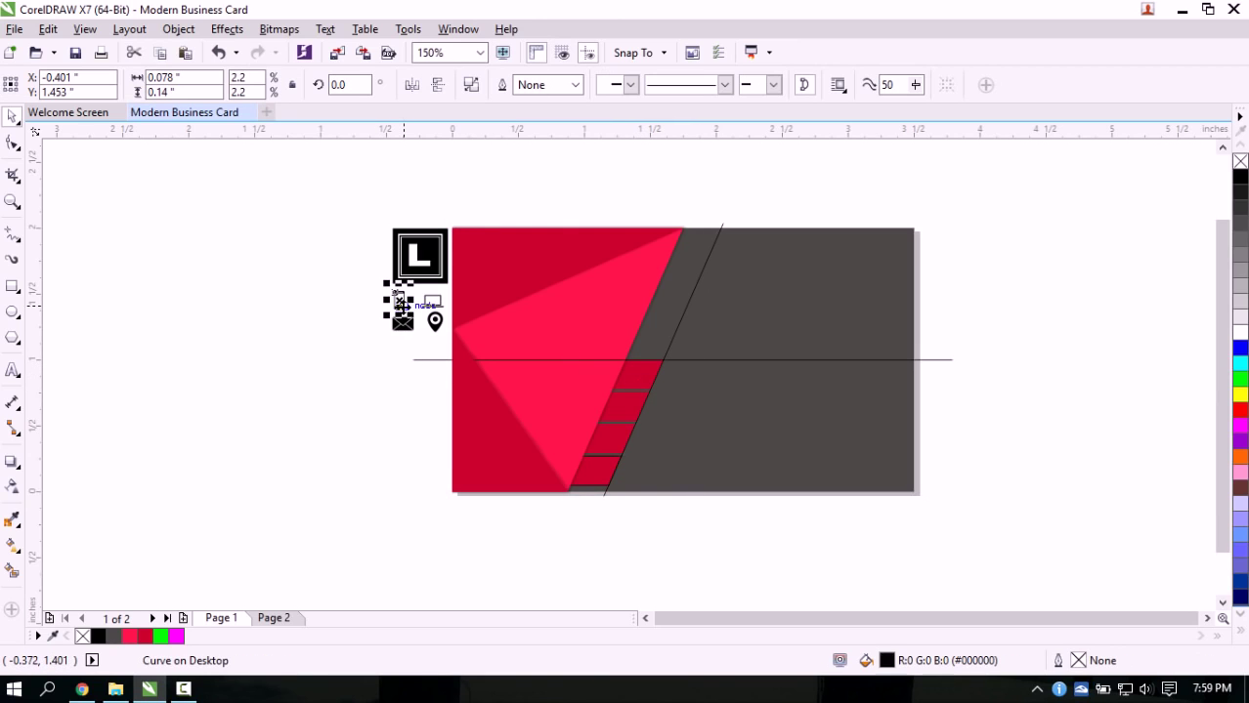
left_click_drag(399, 301, 639, 376)
scroll(641, 375, "up", 4)
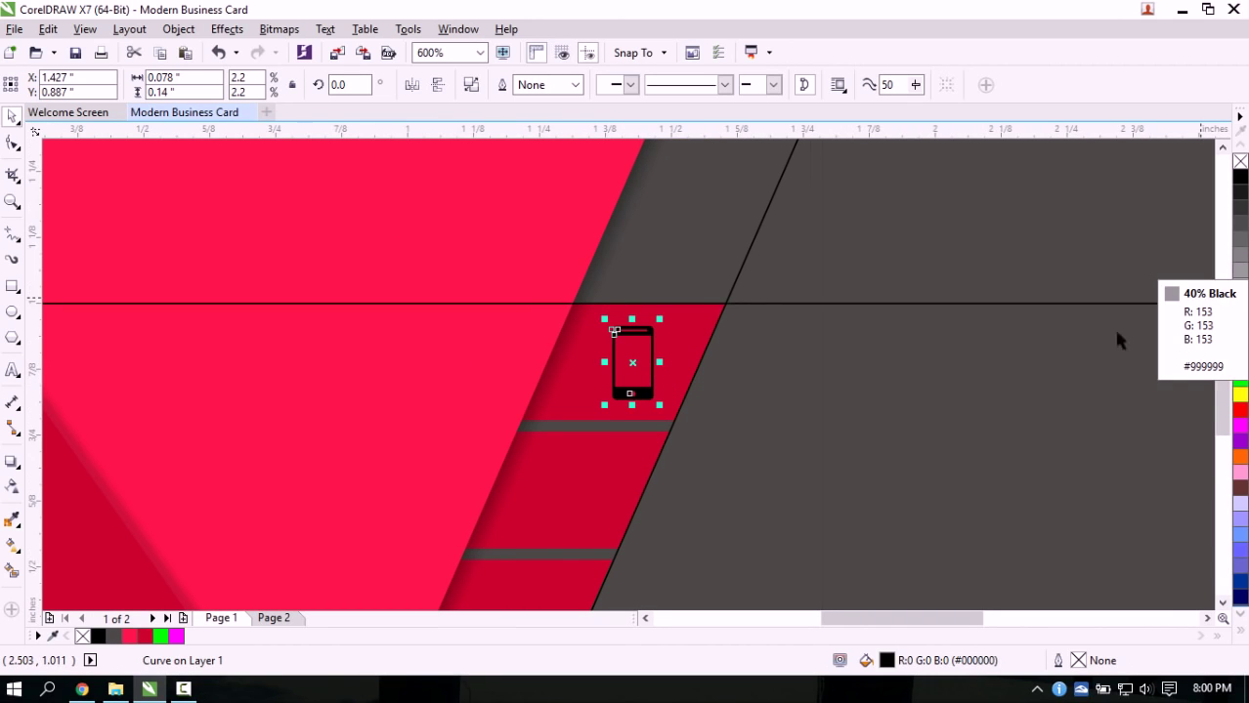
left_click(1240, 332)
scroll(633, 382, "down", 2)
scroll(621, 460, "down", 2)
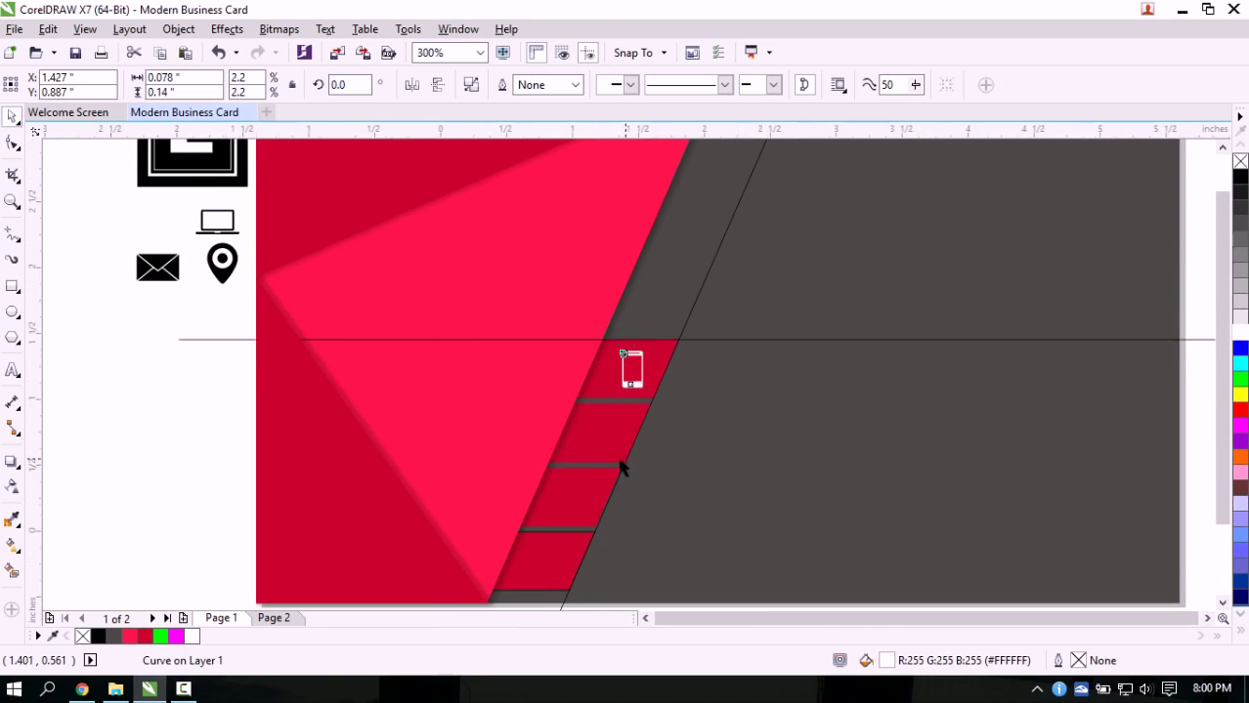
Move the envelope icon onto the second dark red bar and fill it with white
left_click(399, 384)
left_click_drag(395, 369, 612, 447)
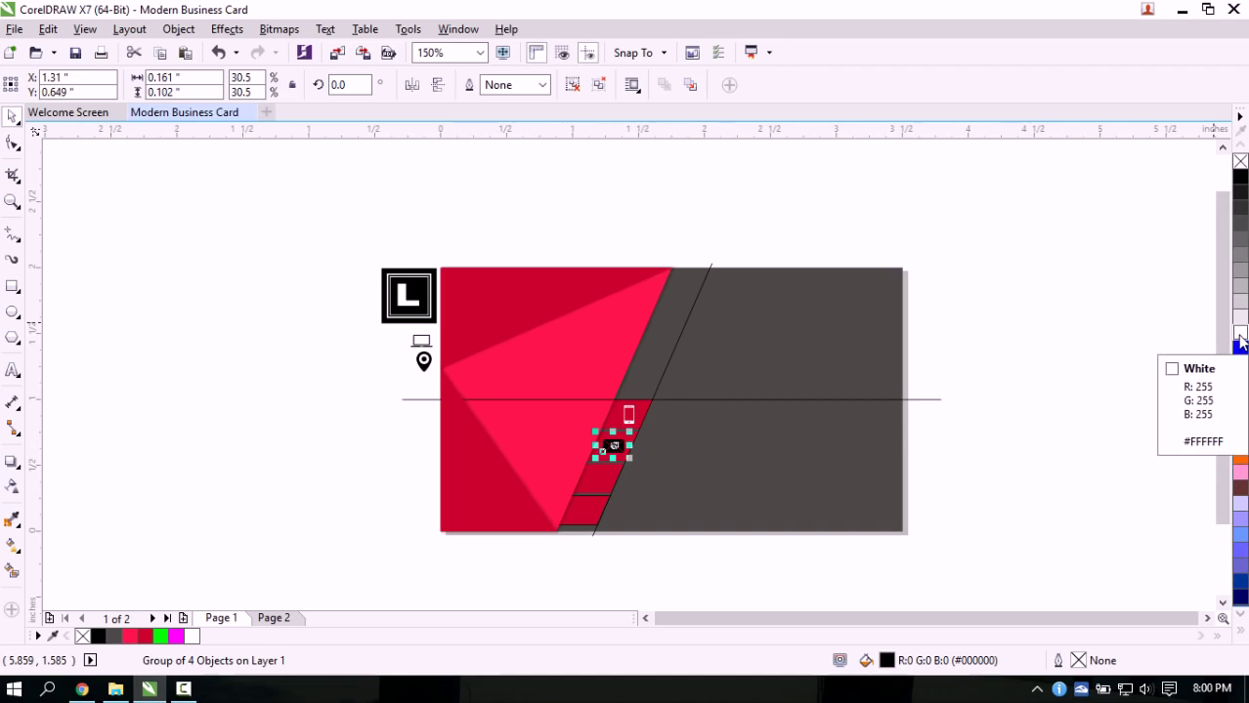
left_click(1237, 335)
Move the location pin icon onto the lowest dark red bar and fill it with white
left_click(423, 361)
left_click_drag(423, 362, 583, 509)
left_click(1238, 331)
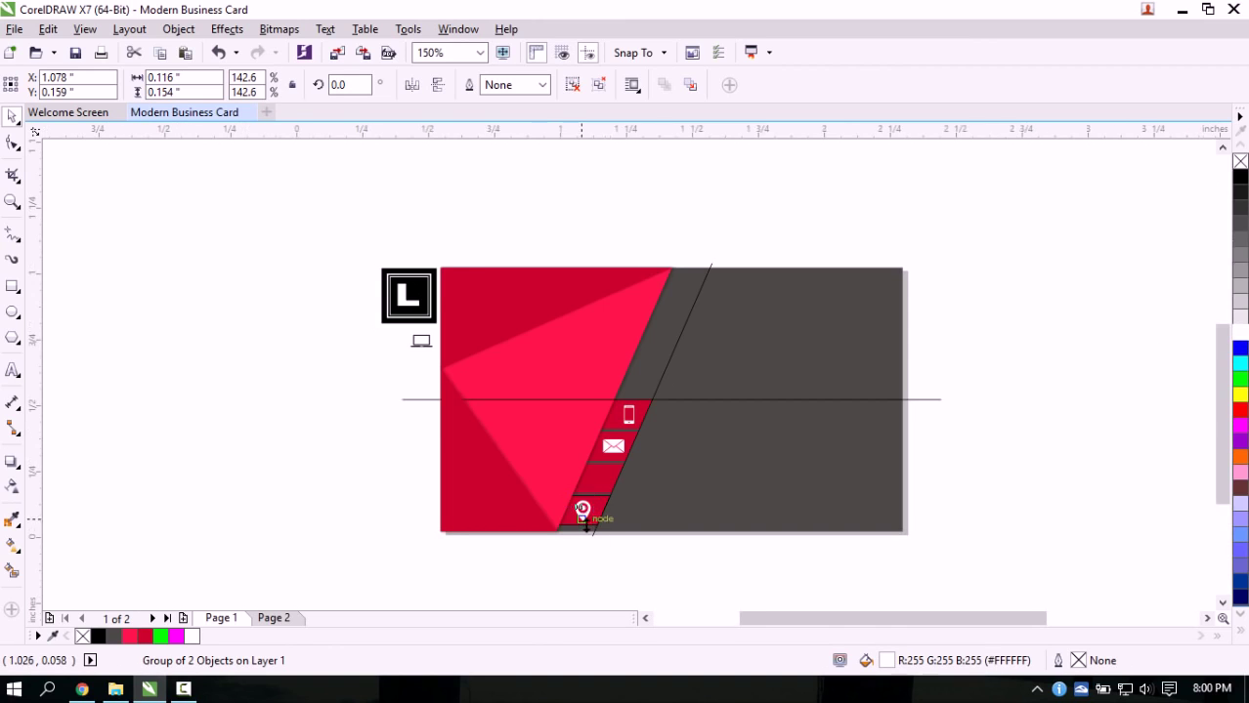
Move the laptop icon onto the third dark red bar, between the envelope and location pin icons
scroll(583, 512, "up", 2)
scroll(438, 359, "down", 2)
left_click(344, 257)
left_click_drag(344, 257, 522, 397)
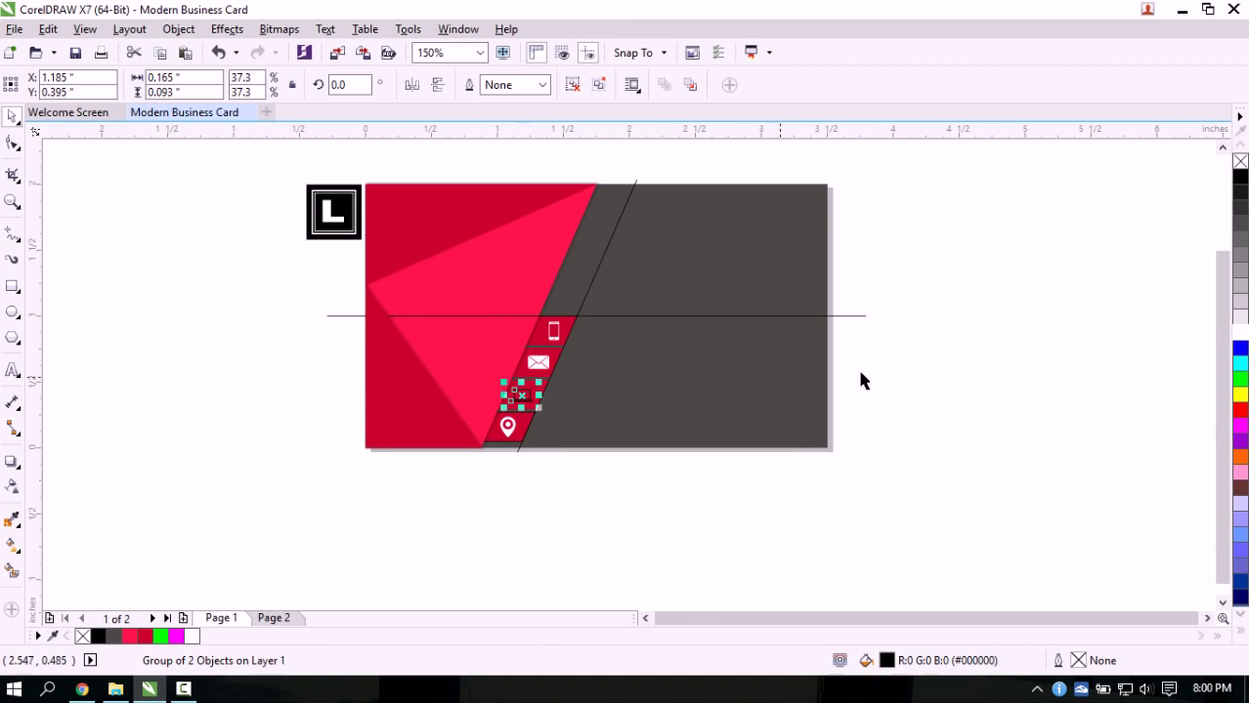
Fill the laptop icon with white
left_click(1239, 331)
left_click(510, 520)
scroll(538, 402, "up", 2)
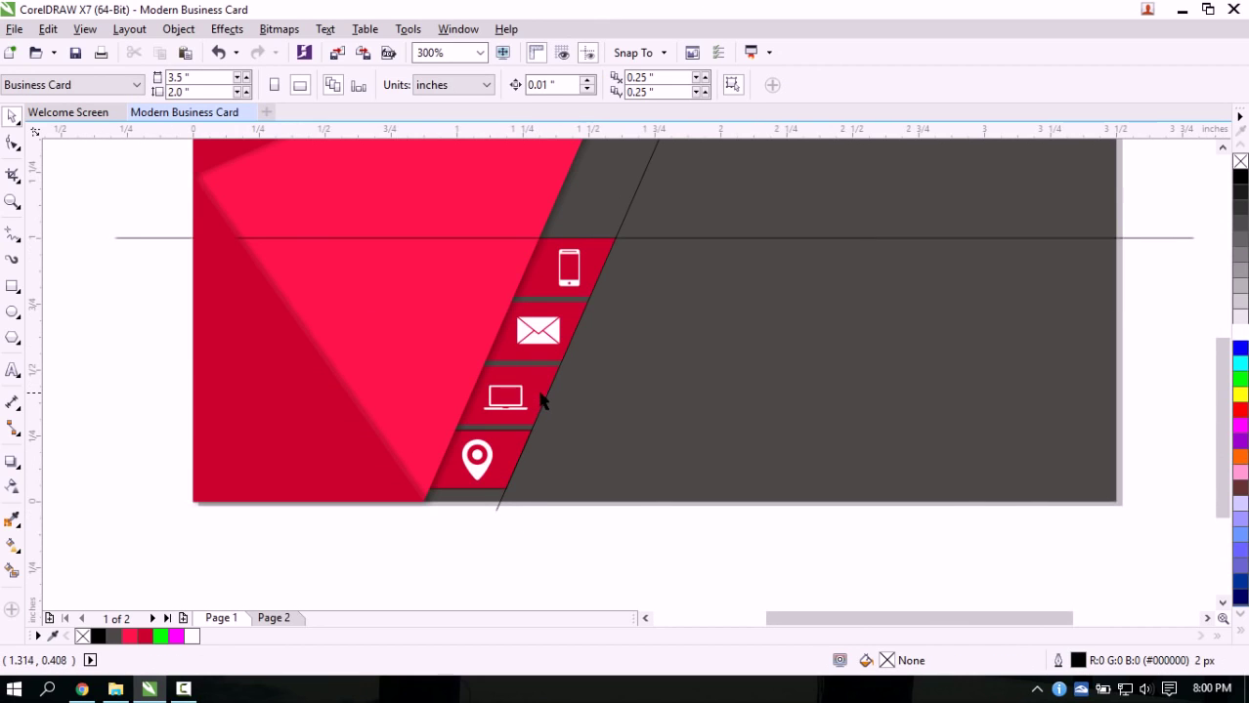
scroll(782, 326, "down", 2)
scroll(737, 315, "up", 2)
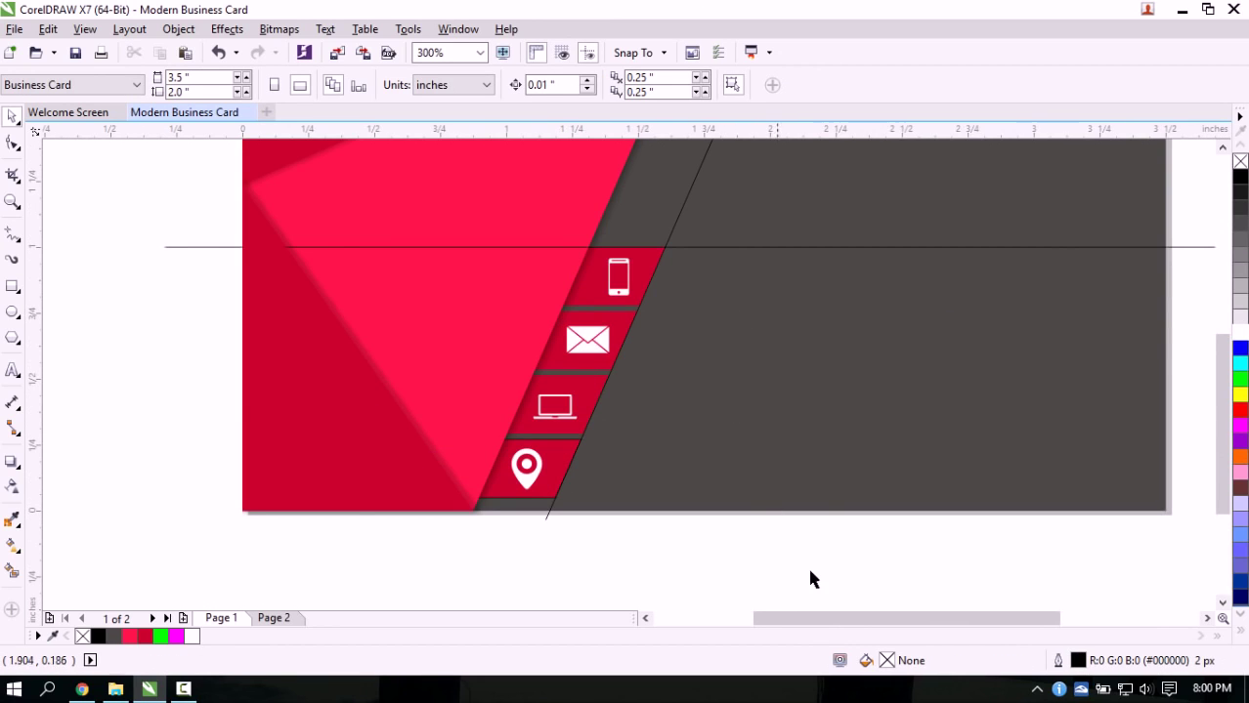
Place a copy of the horizontal line through the middle of the phone tile and align the phone icon's centre to it
left_click_drag(828, 619, 870, 607)
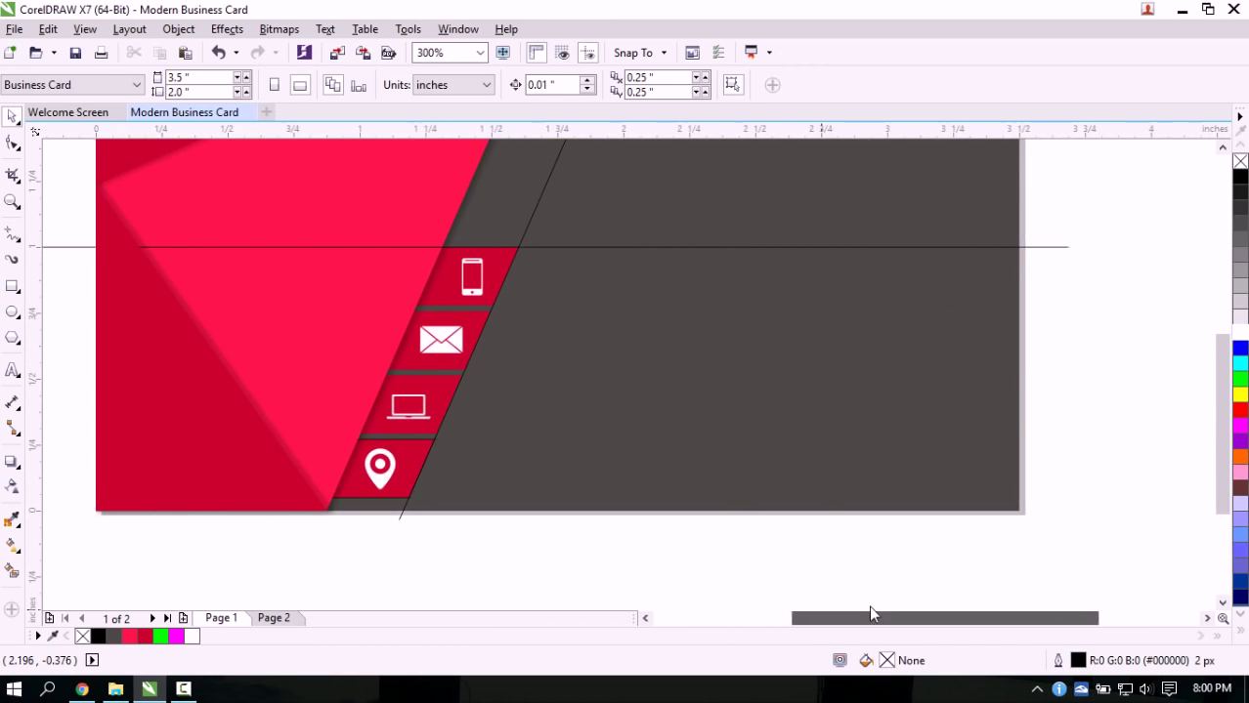
left_click(1056, 247)
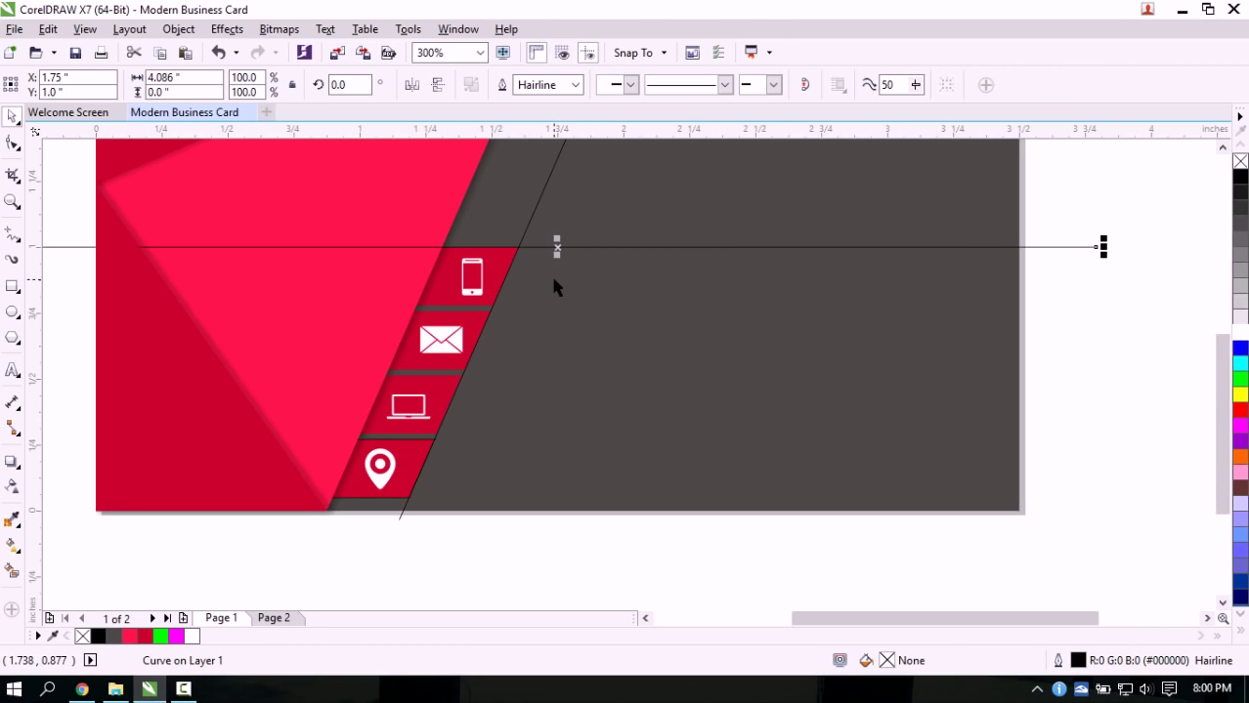
left_click_drag(557, 248, 400, 279)
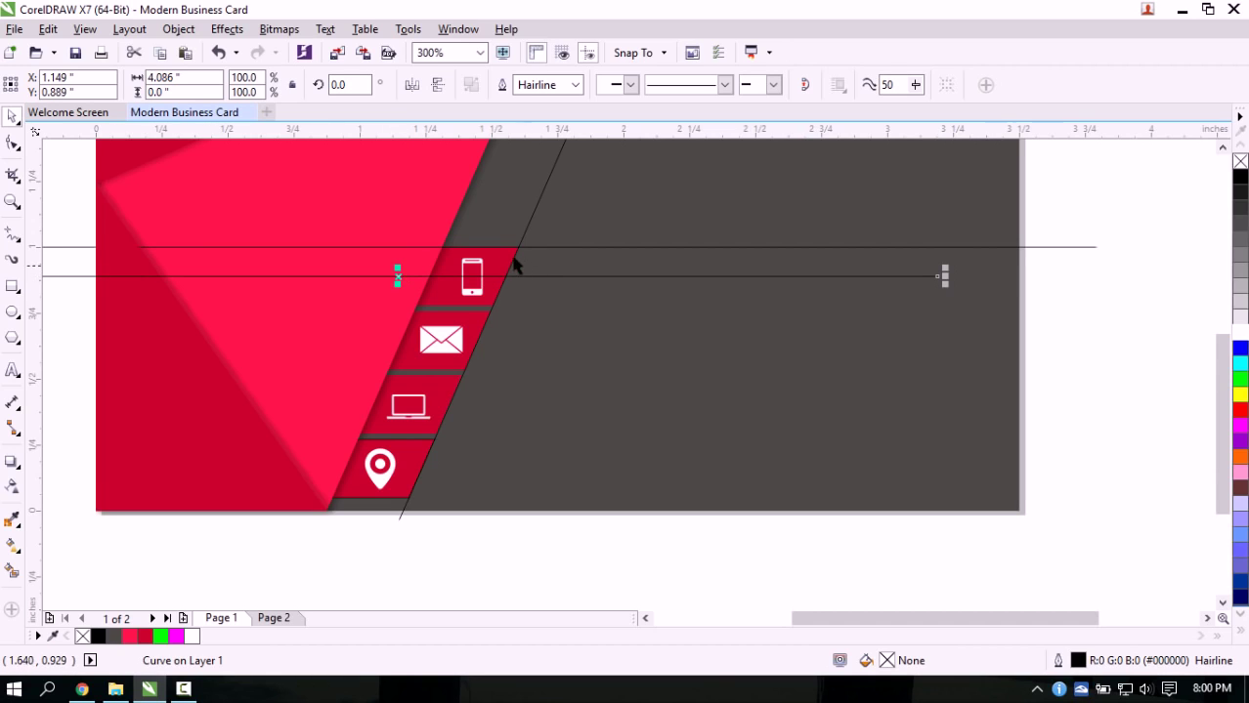
left_click(472, 301)
scroll(474, 293, "up", 2)
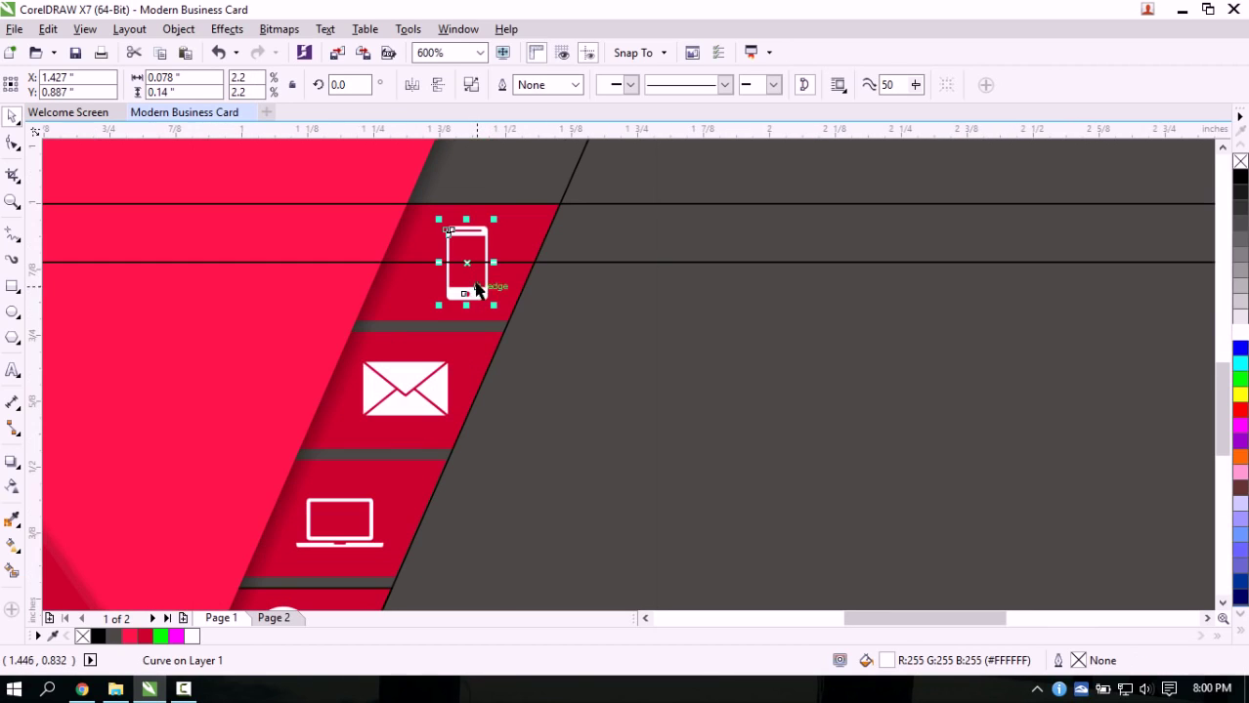
mouse_move(467, 262)
left_mouse_down()
mouse_move(669, 305)
mouse_move(669, 317)
mouse_move(458, 262)
left_mouse_up()
scroll(447, 329, "down", 1)
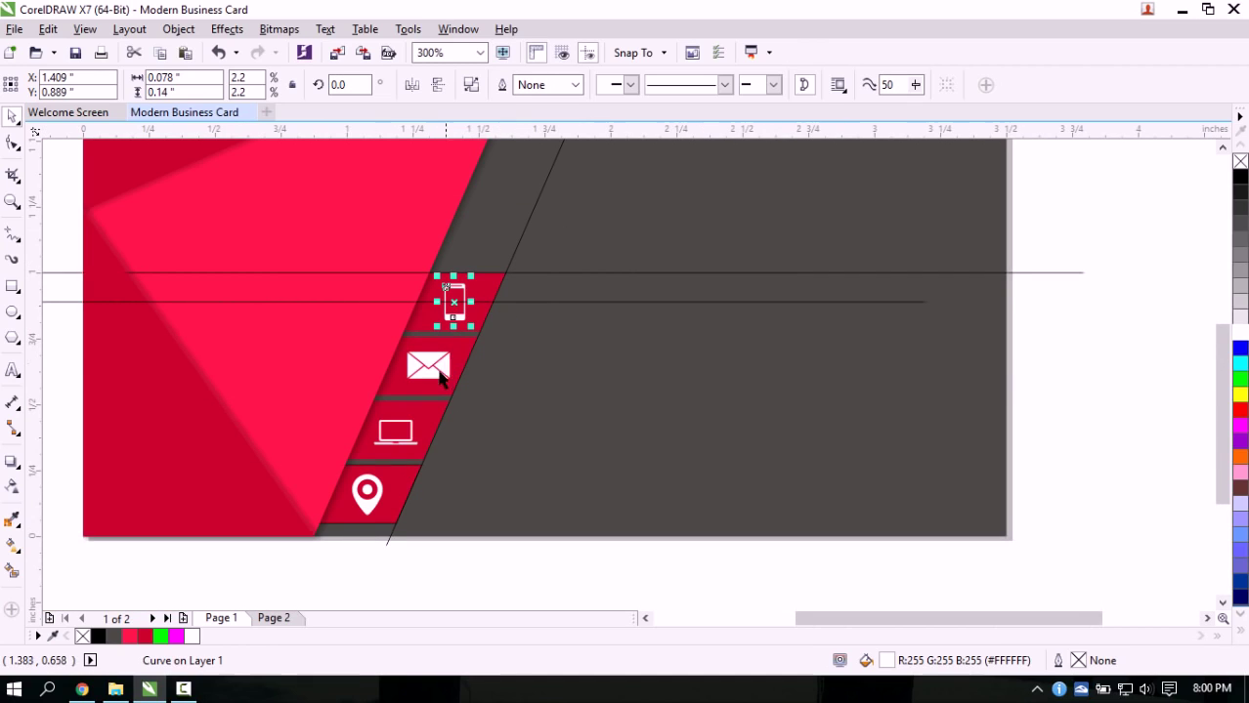
Move the copied horizontal line down to the centre of the envelope icon's tile and align the envelope icon with it
left_click(499, 303)
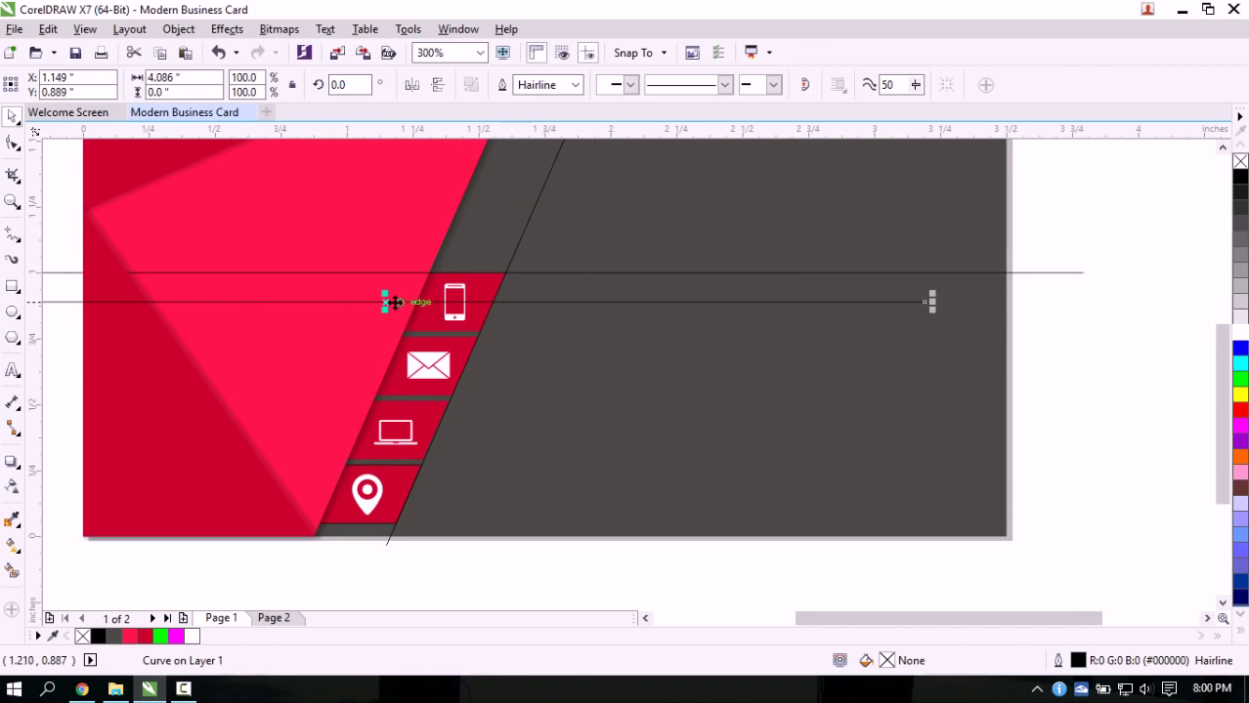
left_click_drag(389, 302, 430, 357)
left_click(427, 376)
scroll(424, 377, "up", 1)
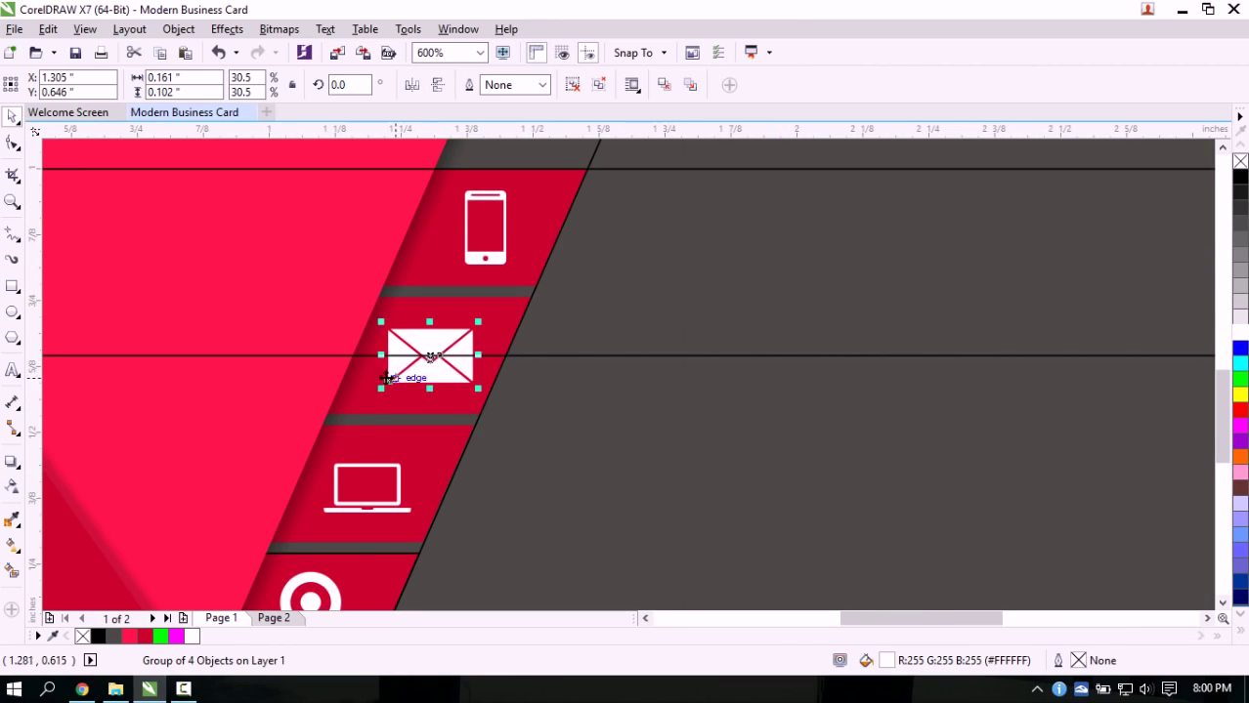
Move the copied horizontal line down to the middle of the laptop tile and centre the laptop icon on it
left_click(548, 356)
scroll(409, 399, "down", 1)
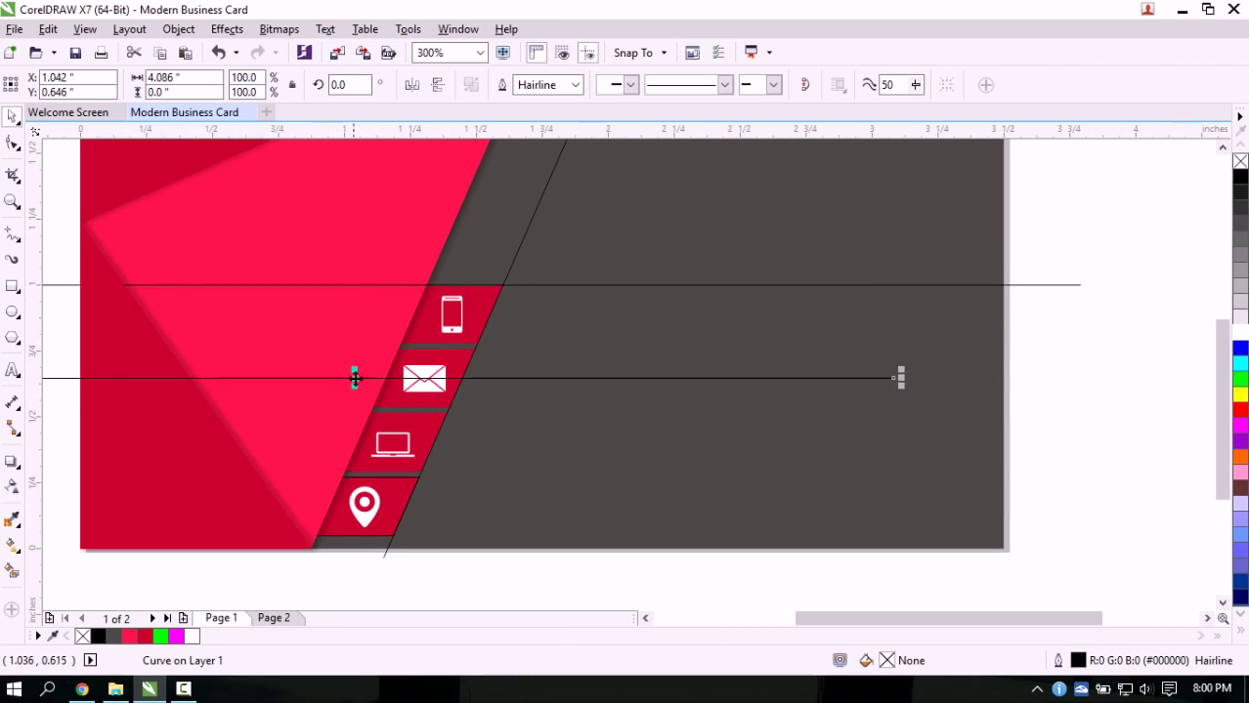
left_click_drag(354, 377, 387, 407)
left_click(393, 445)
scroll(392, 445, "up", 2)
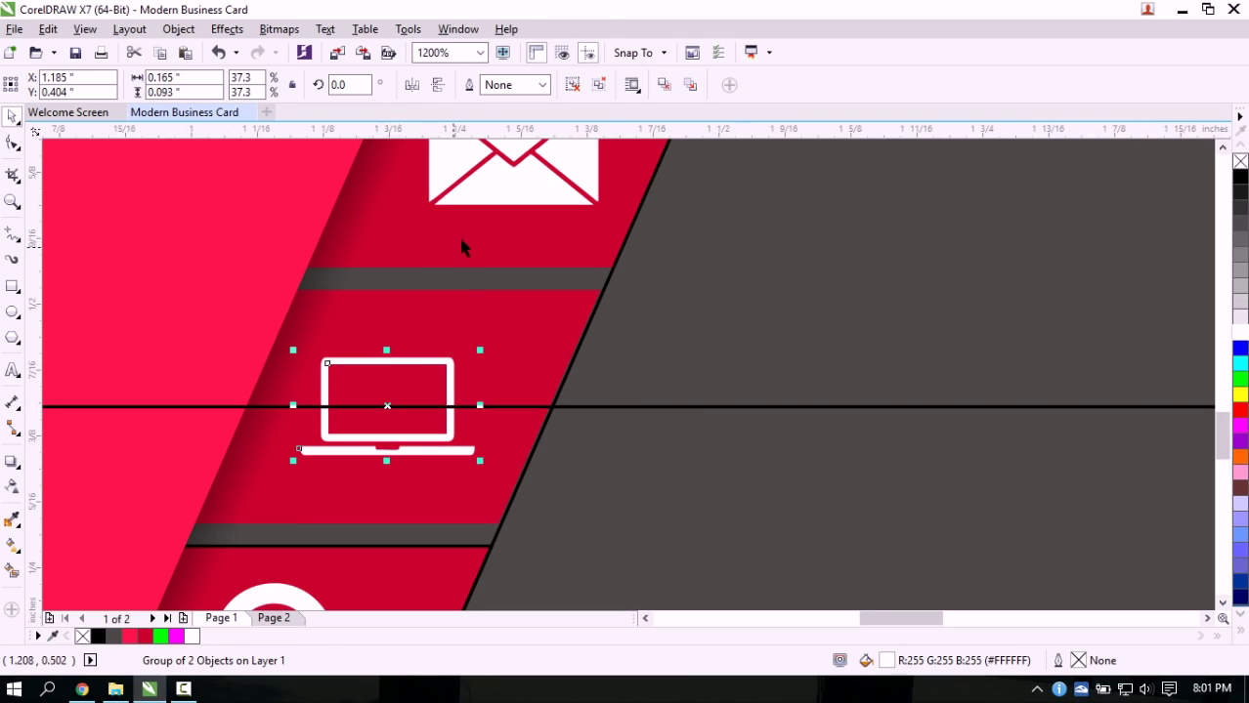
scroll(386, 415, "down", 3)
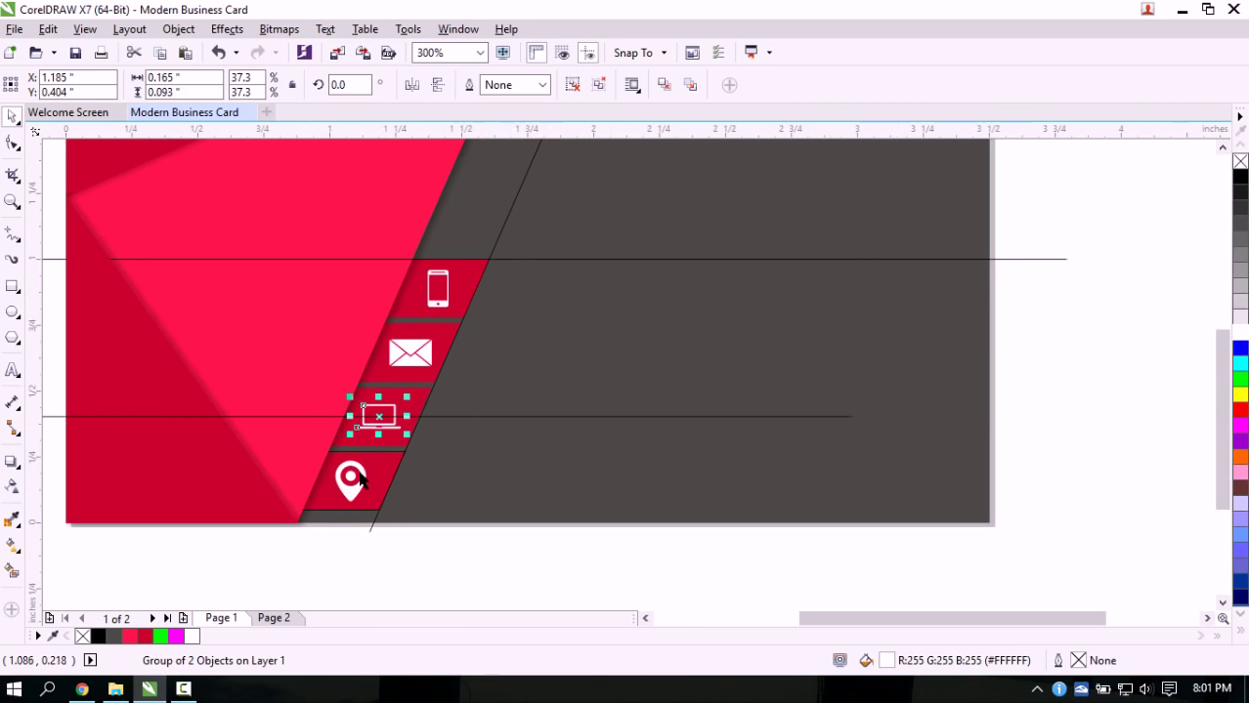
Move the copied horizontal line to the middle of the location tile and shift the pin icon along it toward the tile's centre
left_click(384, 476)
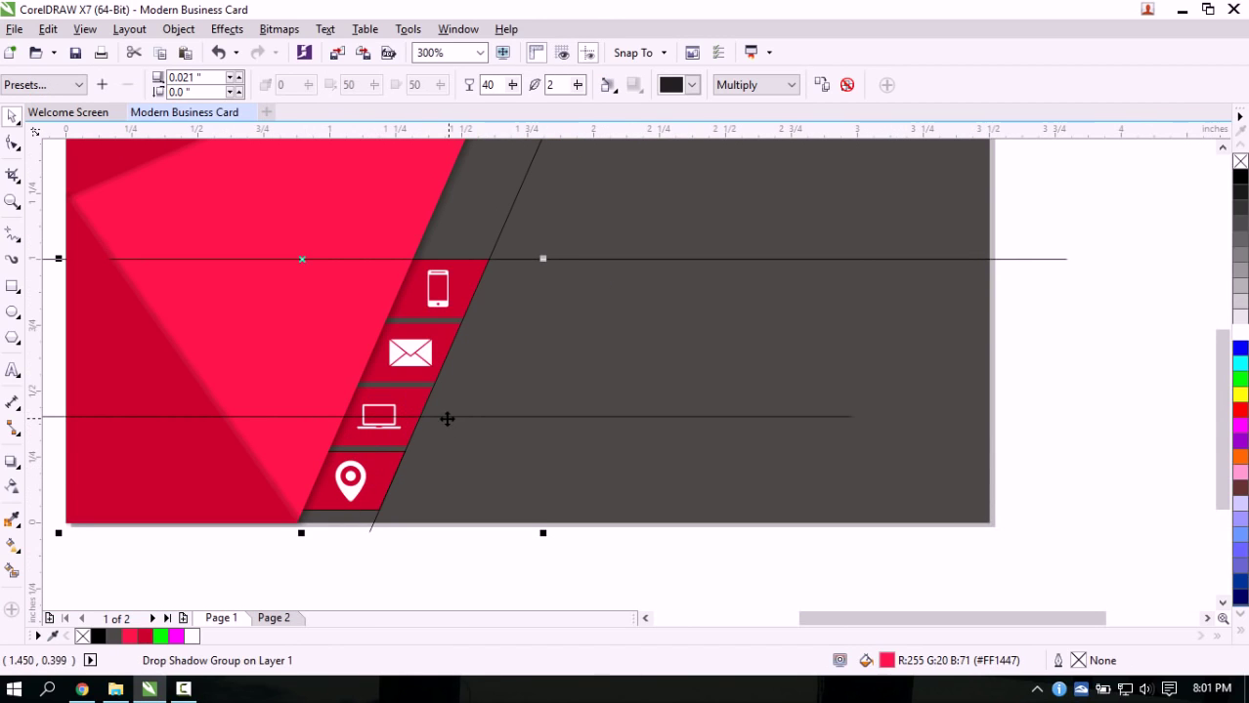
left_click_drag(446, 418, 284, 478)
left_click(348, 478)
scroll(348, 480, "up", 3)
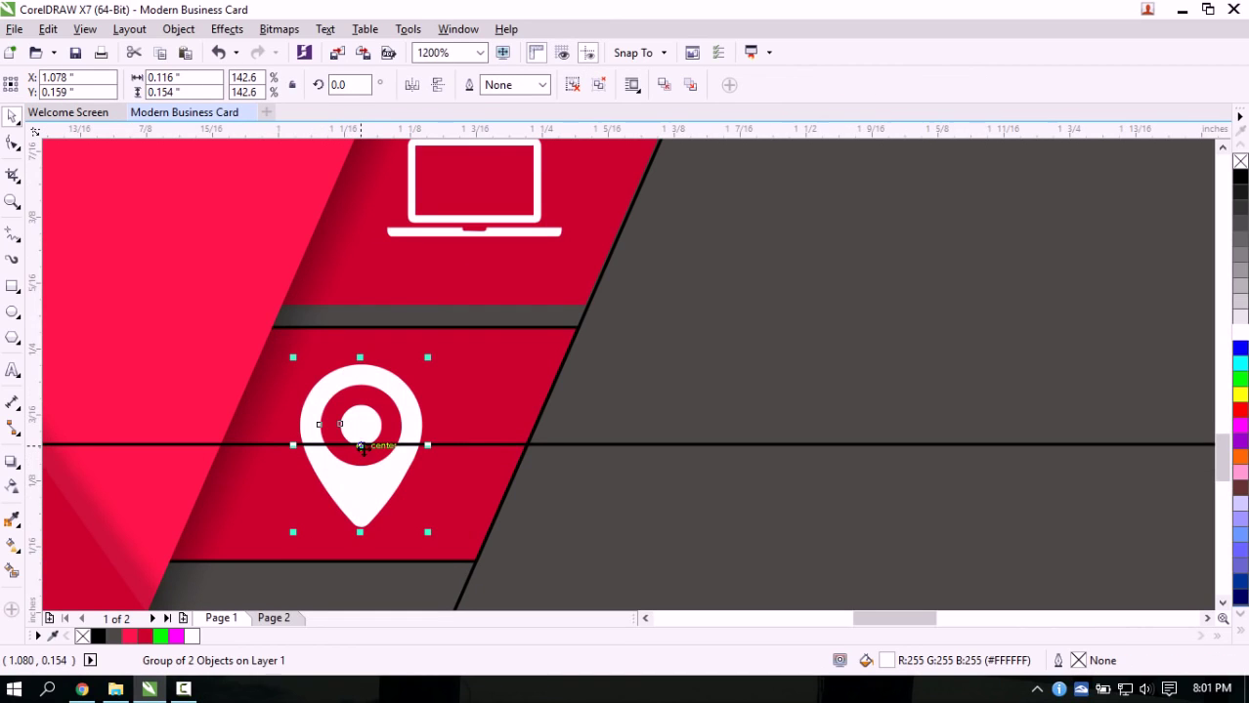
left_click_drag(360, 445, 394, 445)
scroll(406, 508, "down", 2)
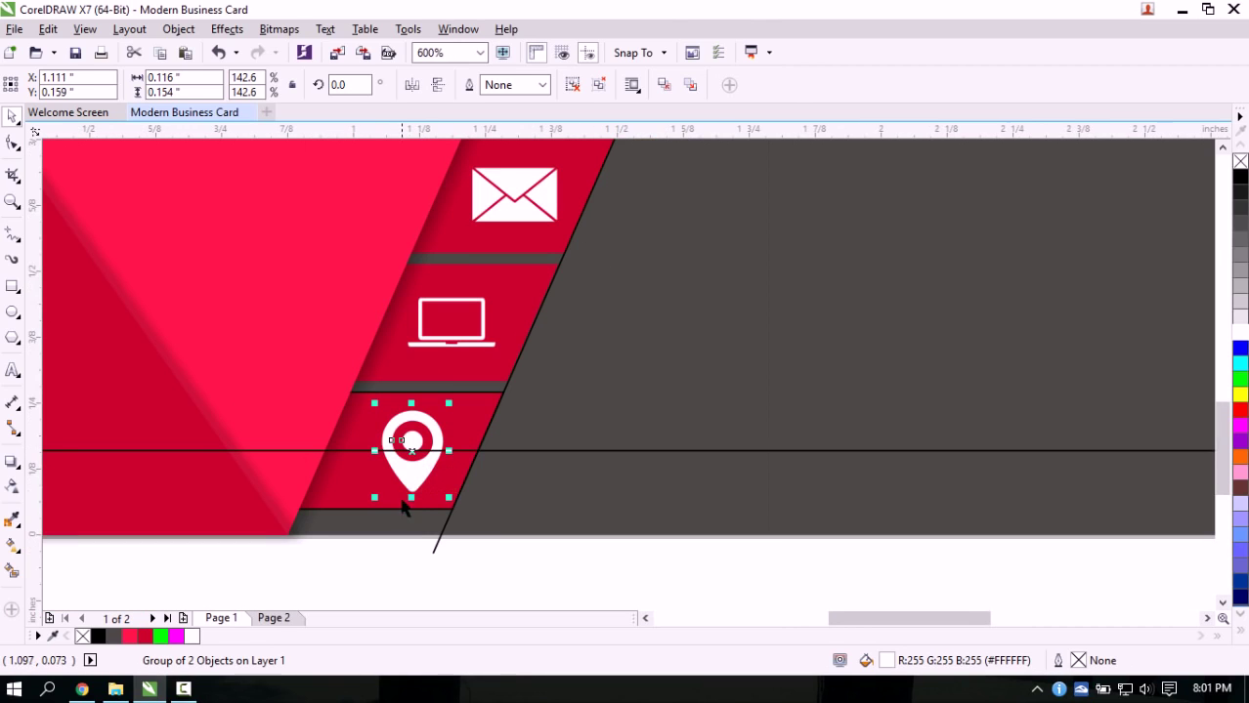
left_click(373, 493)
left_click(340, 551)
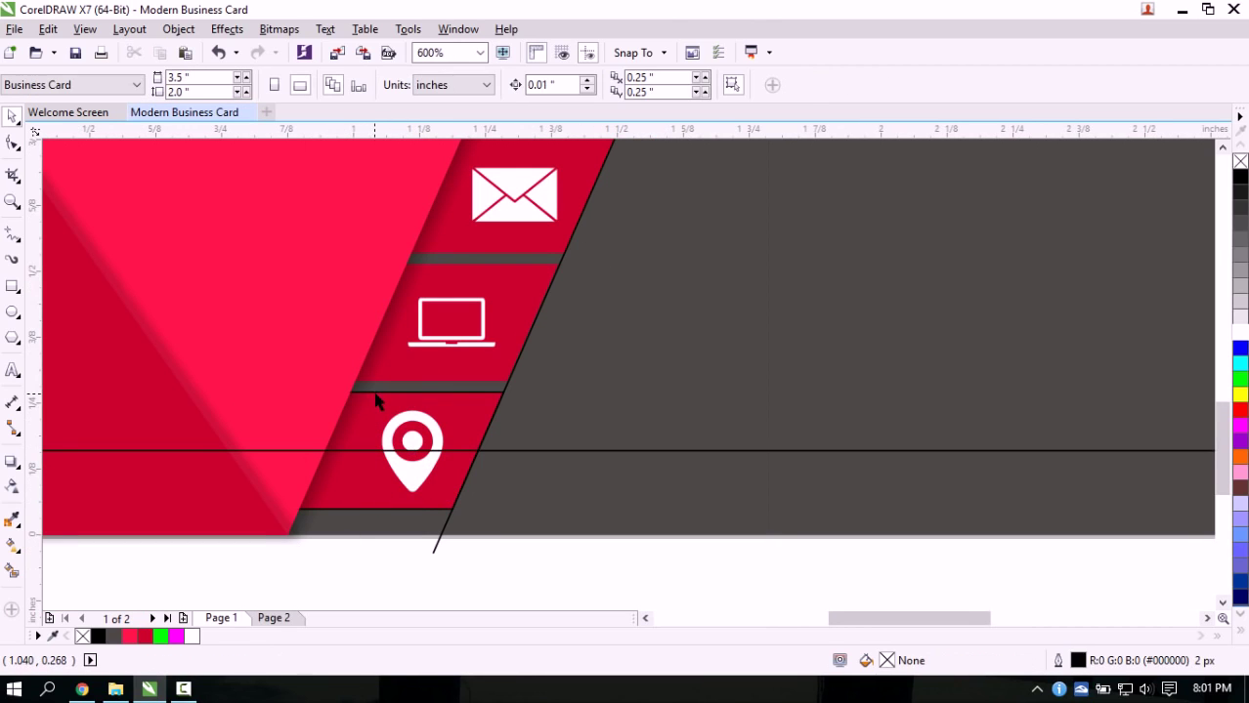
left_click(376, 396)
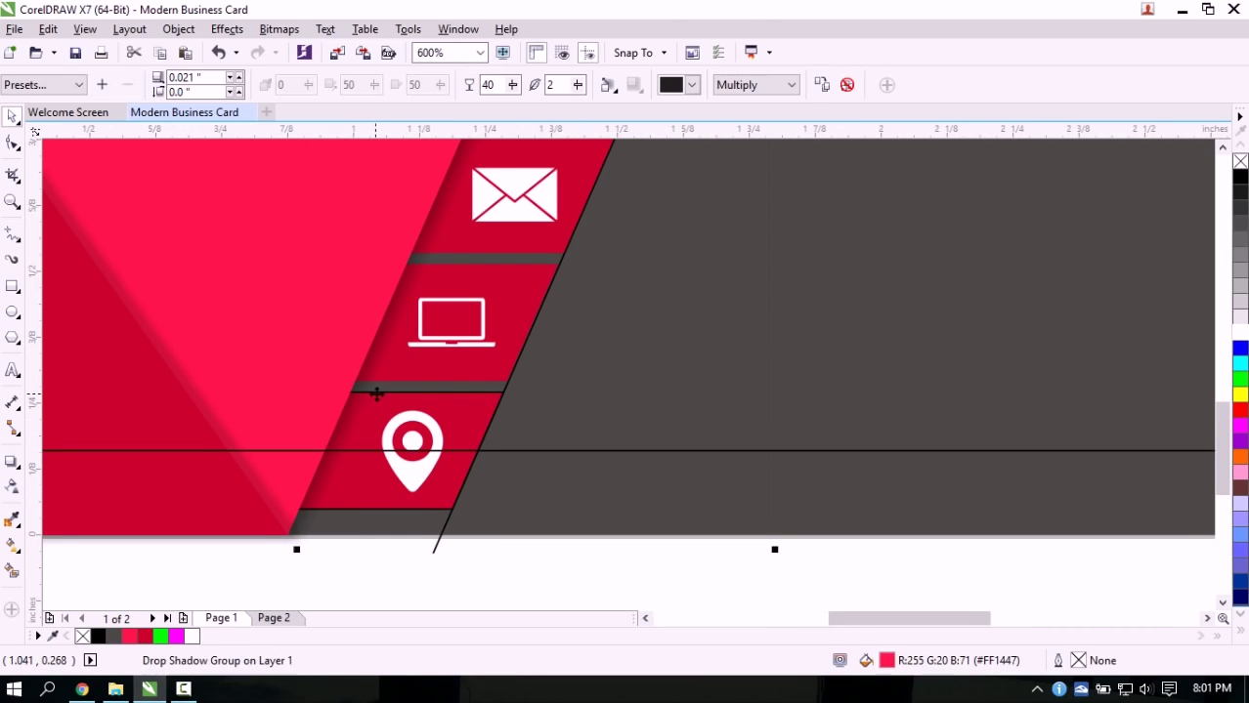
left_click(388, 572)
left_click(425, 400)
scroll(411, 454, "down", 3)
left_click(386, 510)
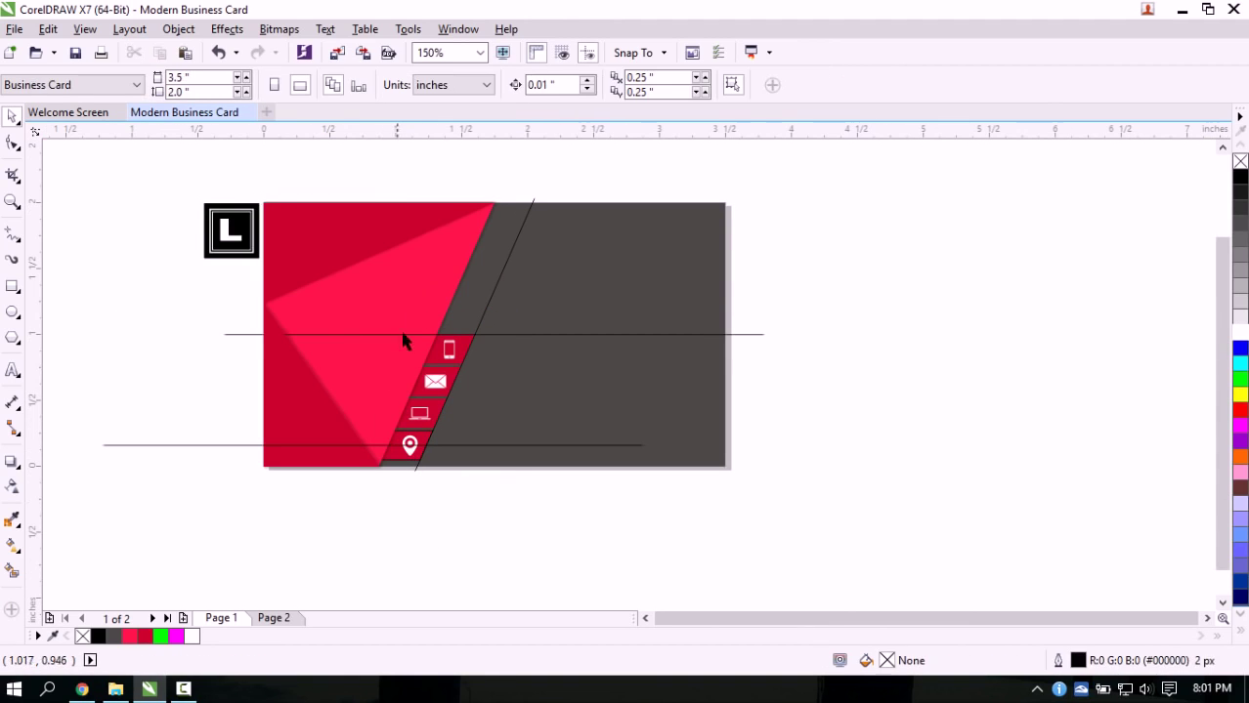
left_click(442, 305)
left_click(408, 504)
Delete the copied horizontal line running through the location pin icon
scroll(407, 445, "up", 4)
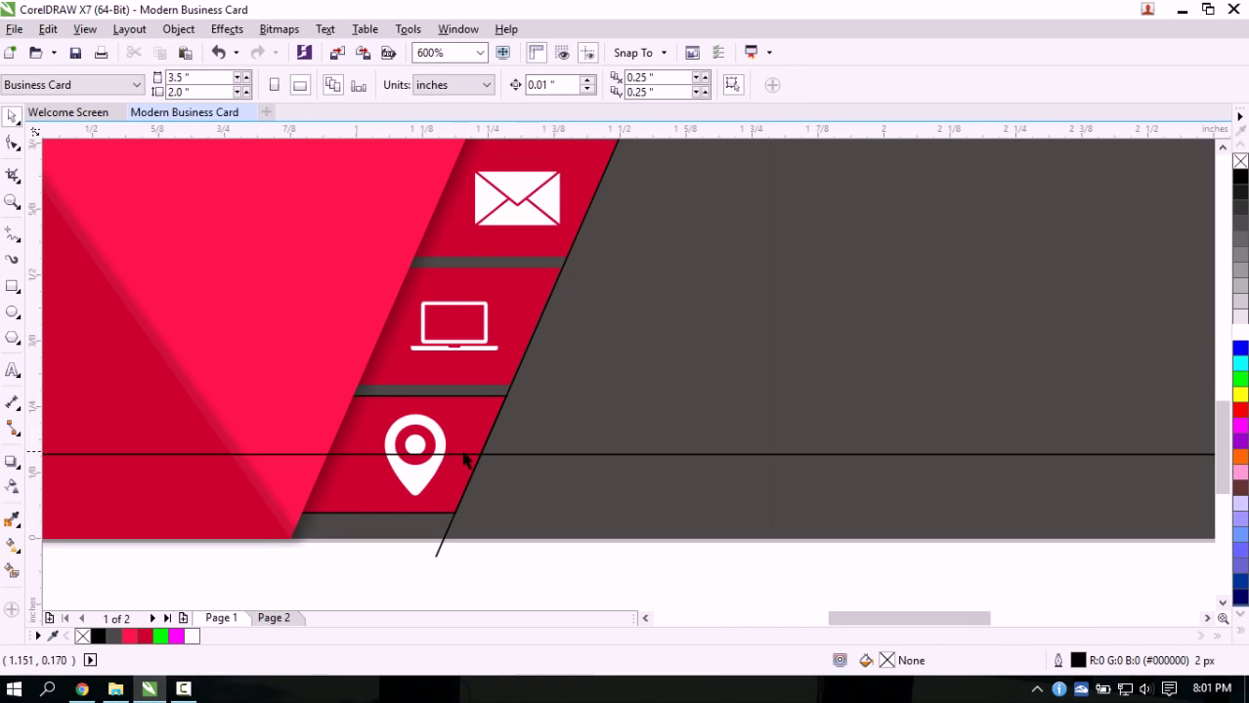
left_click(476, 457)
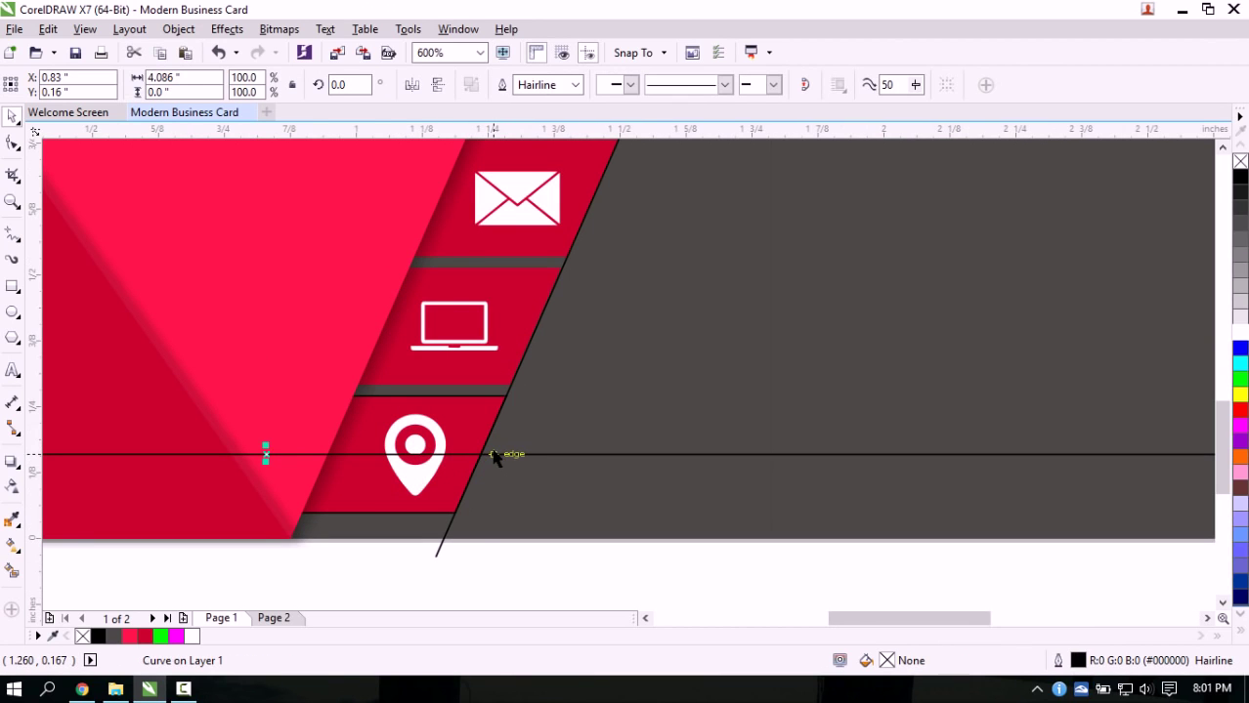
key("Delete")
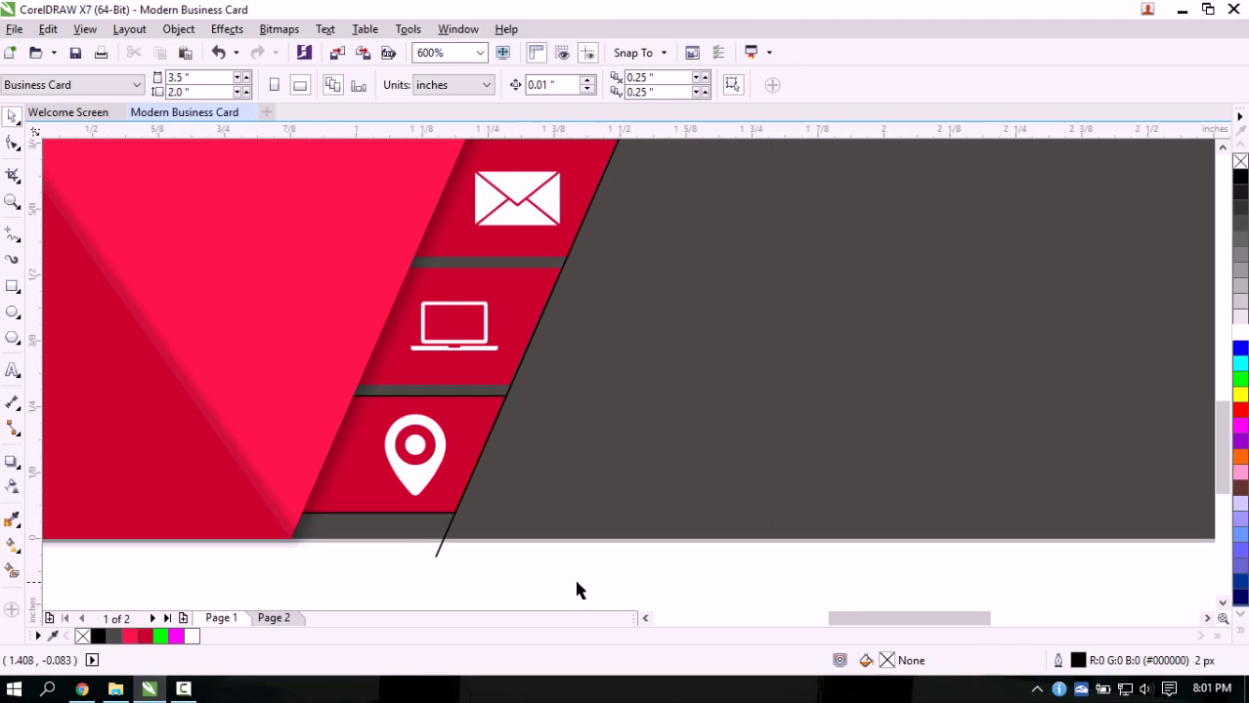
Remove the black outline from the location pin's red tile
left_click_drag(601, 581, 45, 362)
right_click(1239, 161)
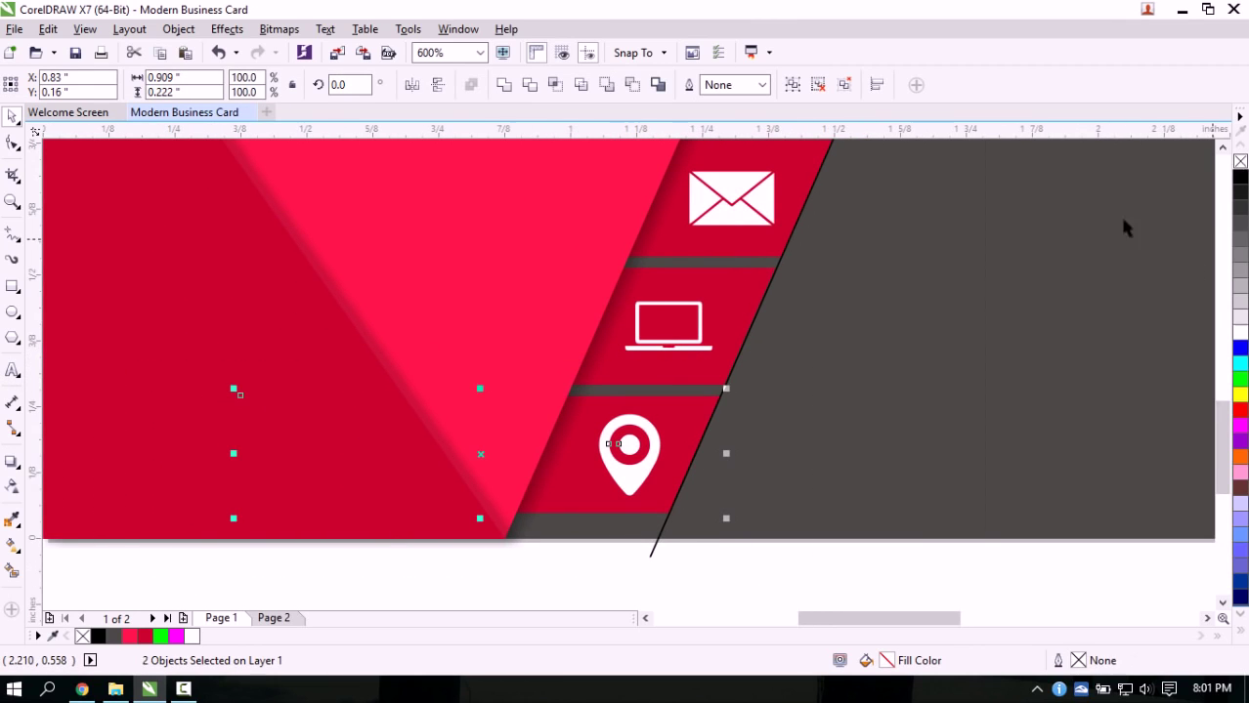
left_click(599, 573)
scroll(598, 557, "down", 2)
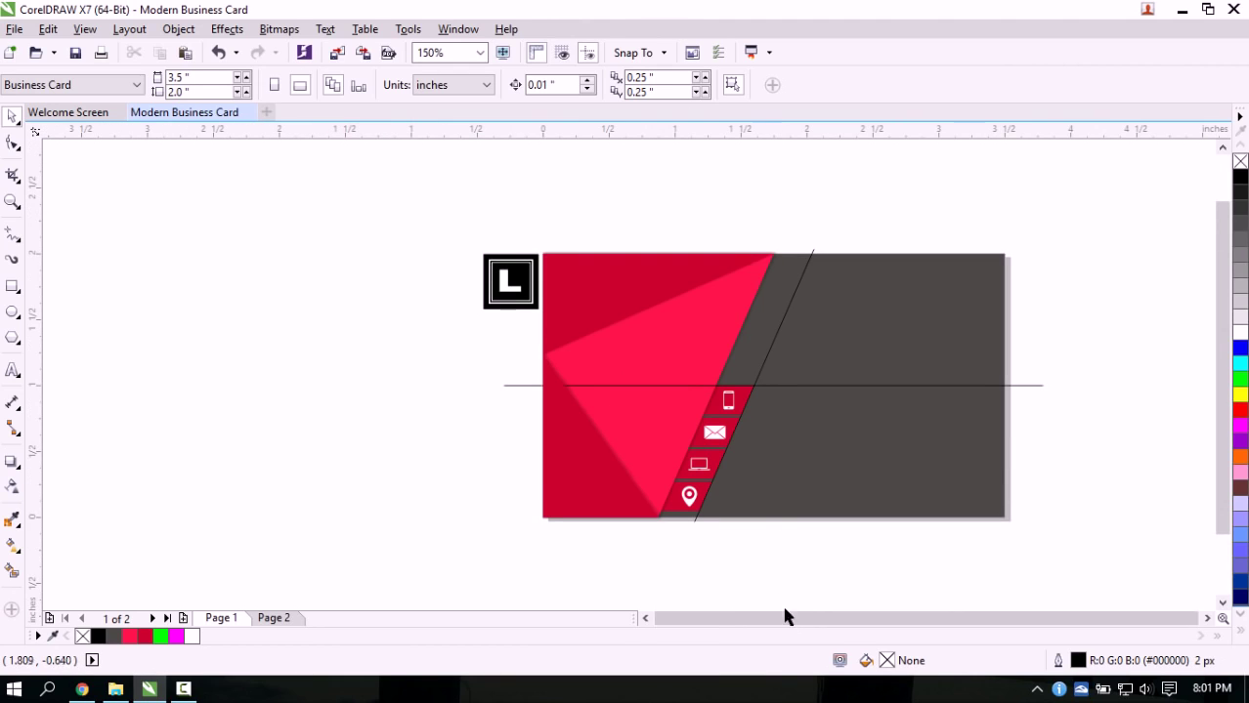
Undo the outline removal on the location tile, keeping the pin's new position and the deletion of the copied line
scroll(823, 479, "up", 1)
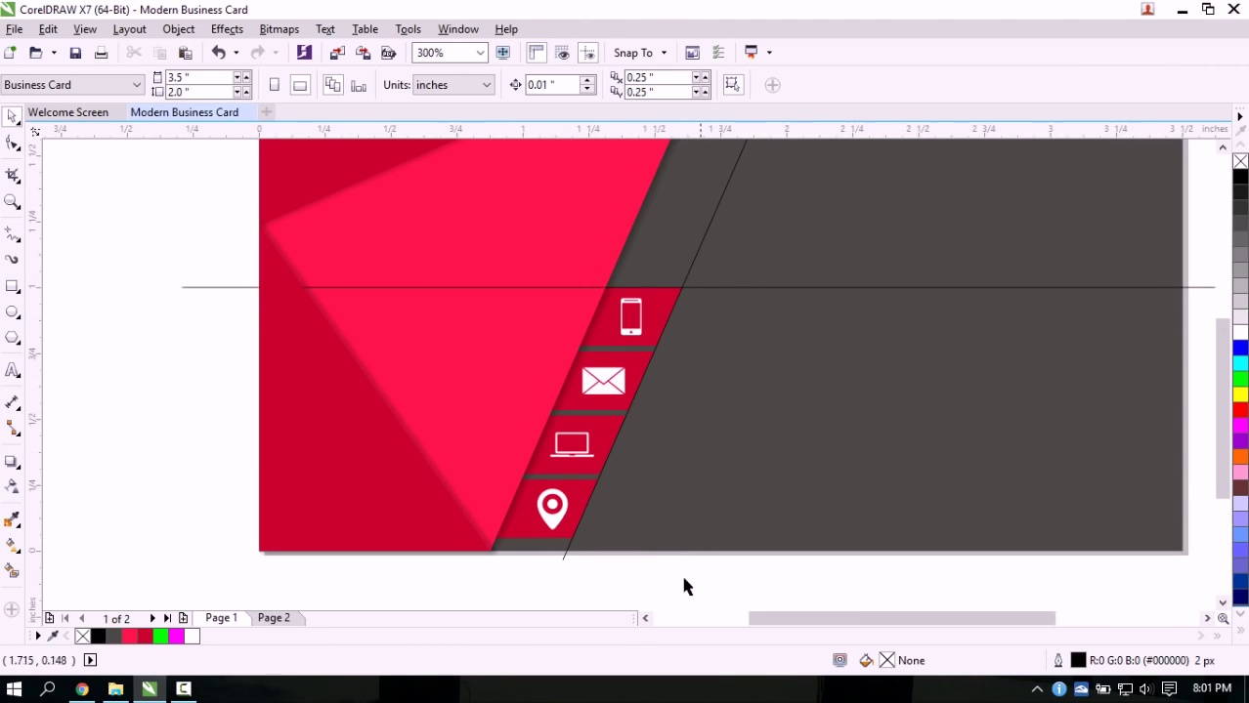
left_click_drag(758, 619, 813, 619)
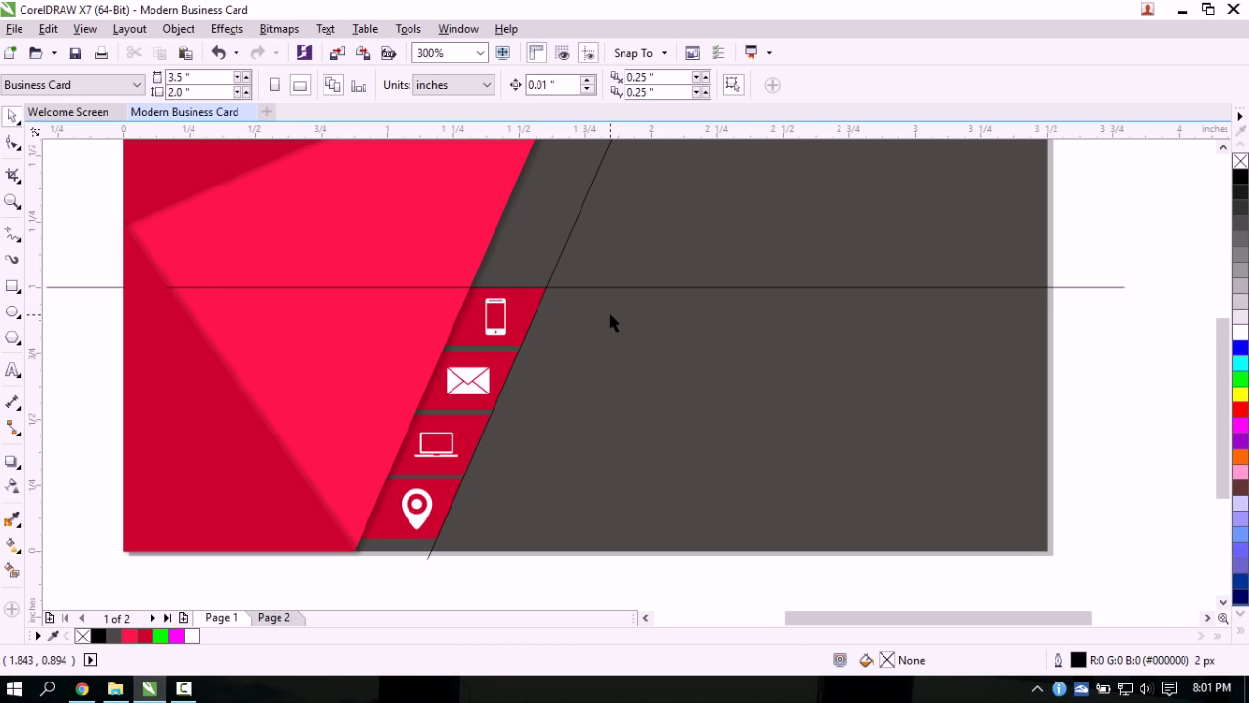
key("ctrl+z")
key("ctrl+z")
key("ctrl+z")
key("ctrl+z")
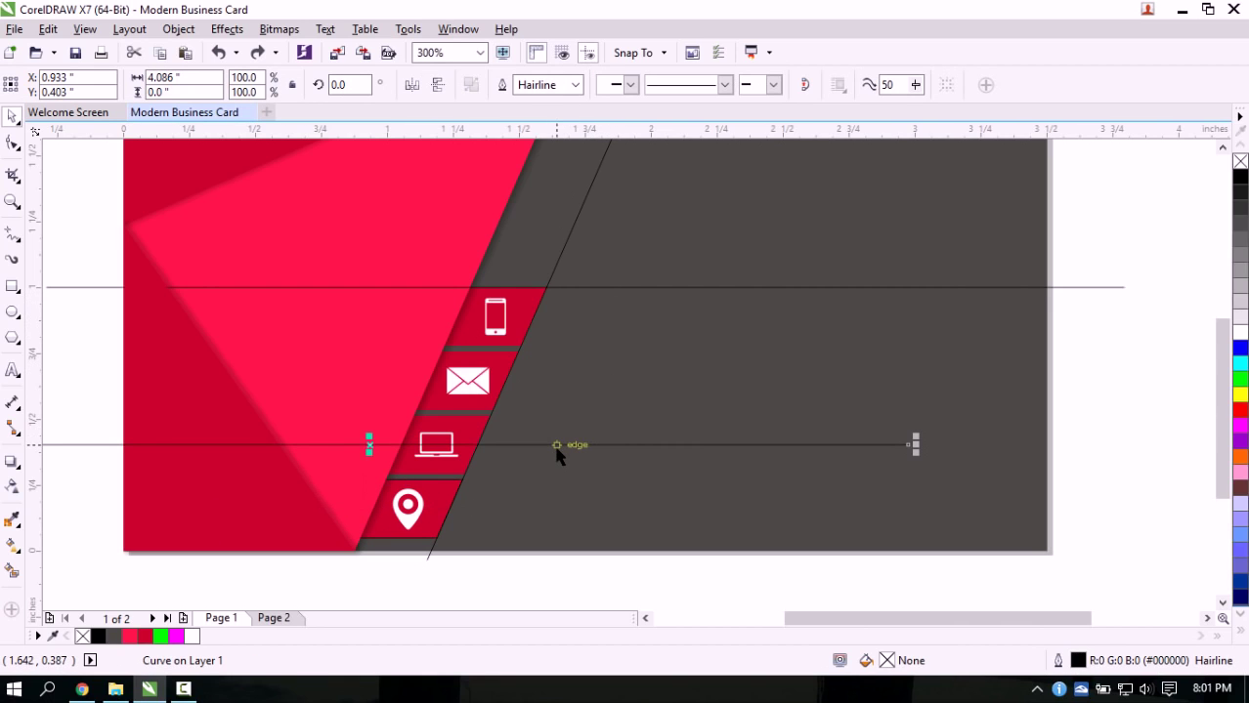
key("ctrl+shift+z")
key("ctrl+shift+z")
key("ctrl+shift+z")
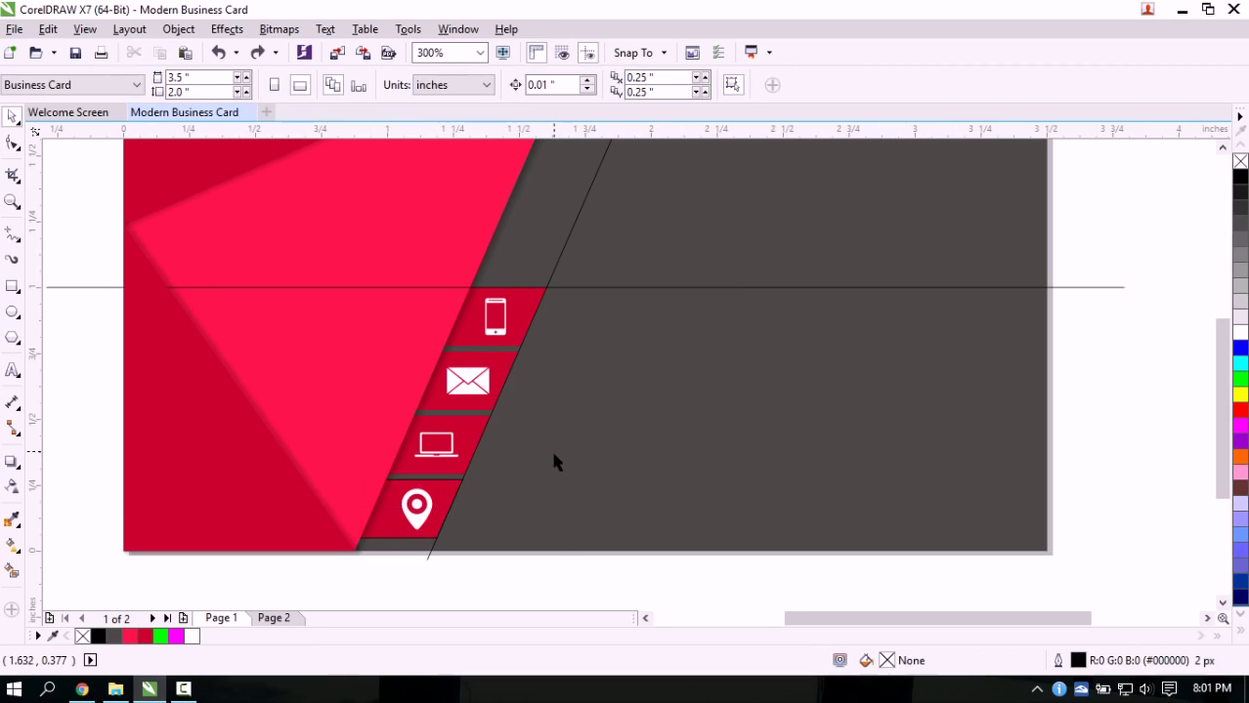
scroll(623, 448, "down", 1)
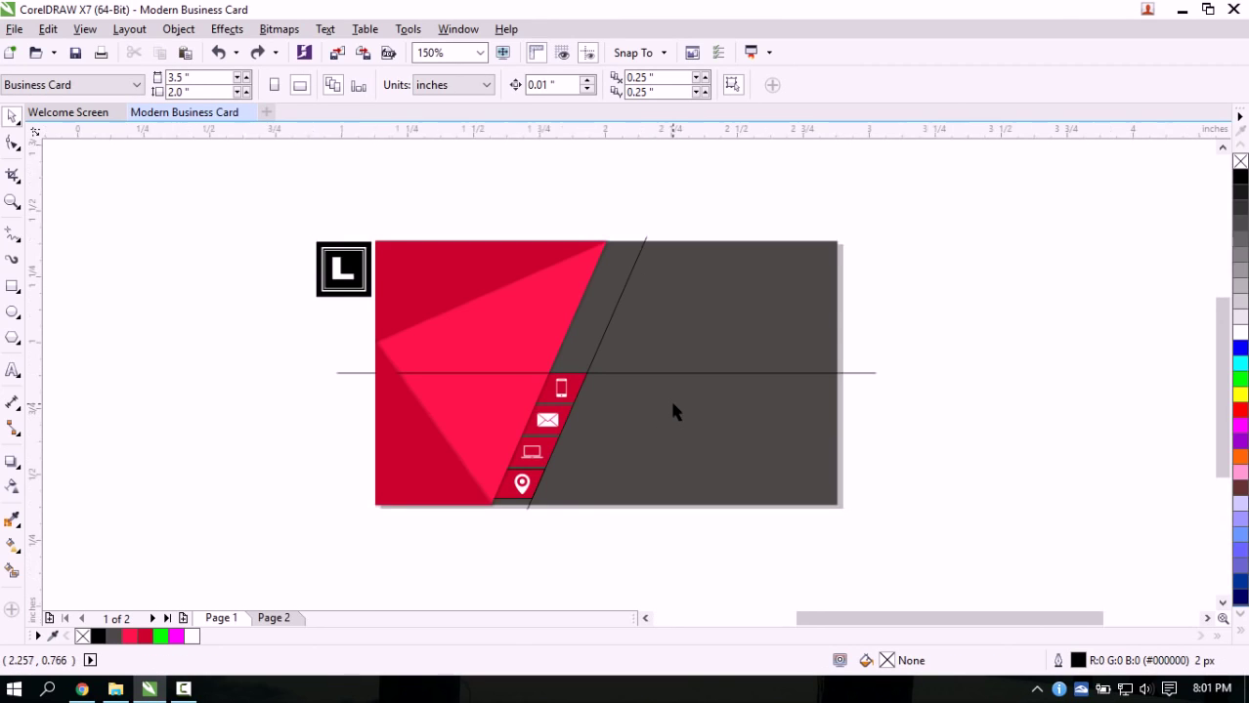
scroll(670, 397, "up", 1)
scroll(547, 392, "down", 1)
scroll(550, 407, "up", 1)
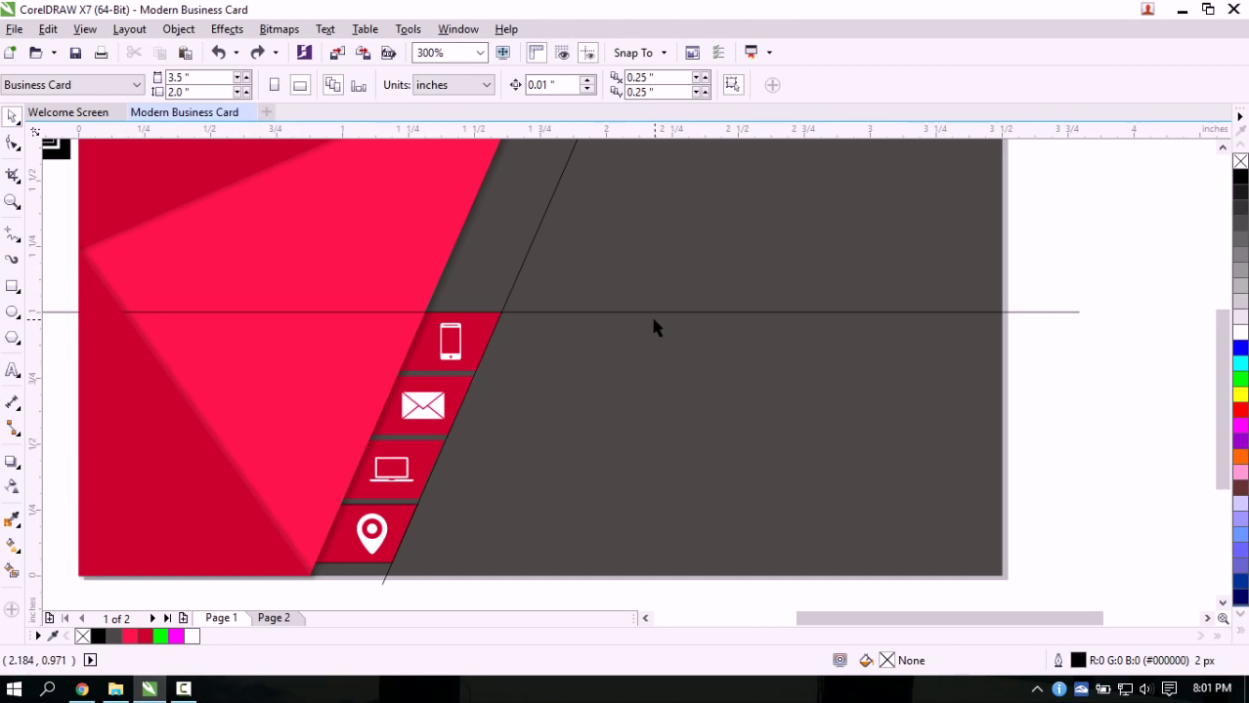
scroll(613, 332, "down", 1)
scroll(615, 329, "up", 1)
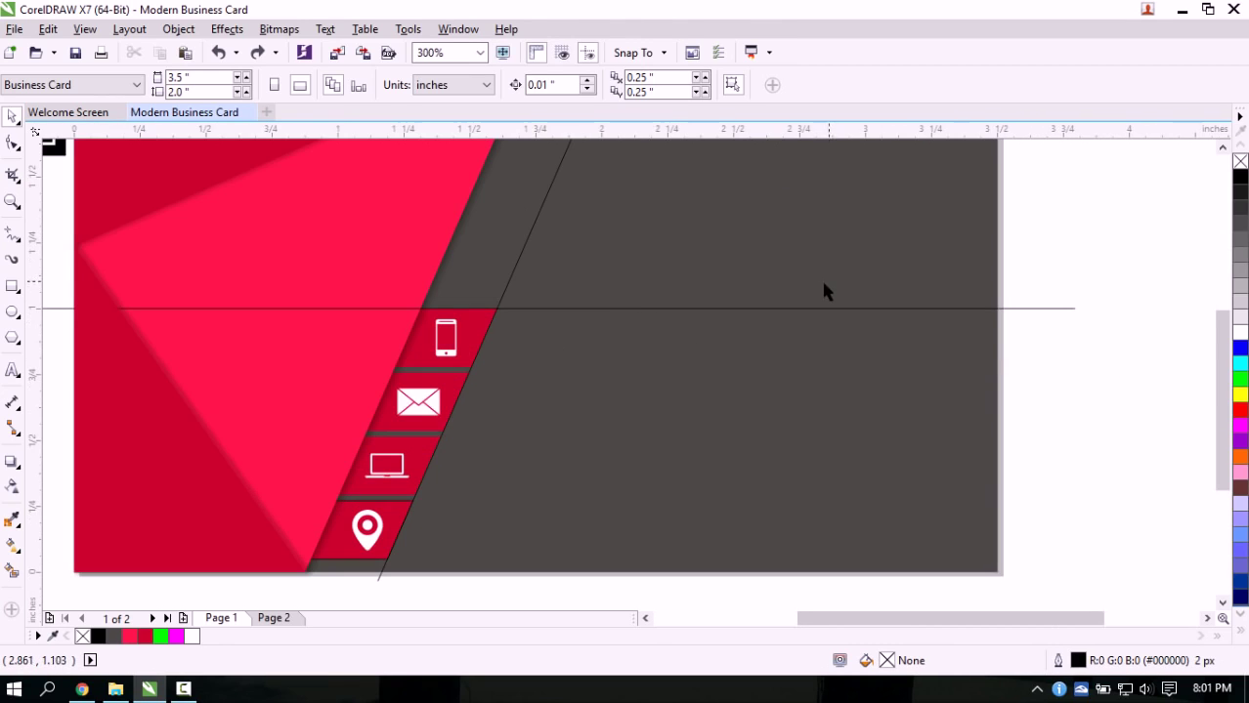
Start an artistic text in Arial at 10 pt on the dark grey area just above the horizontal line
left_click(13, 370)
left_click(603, 288)
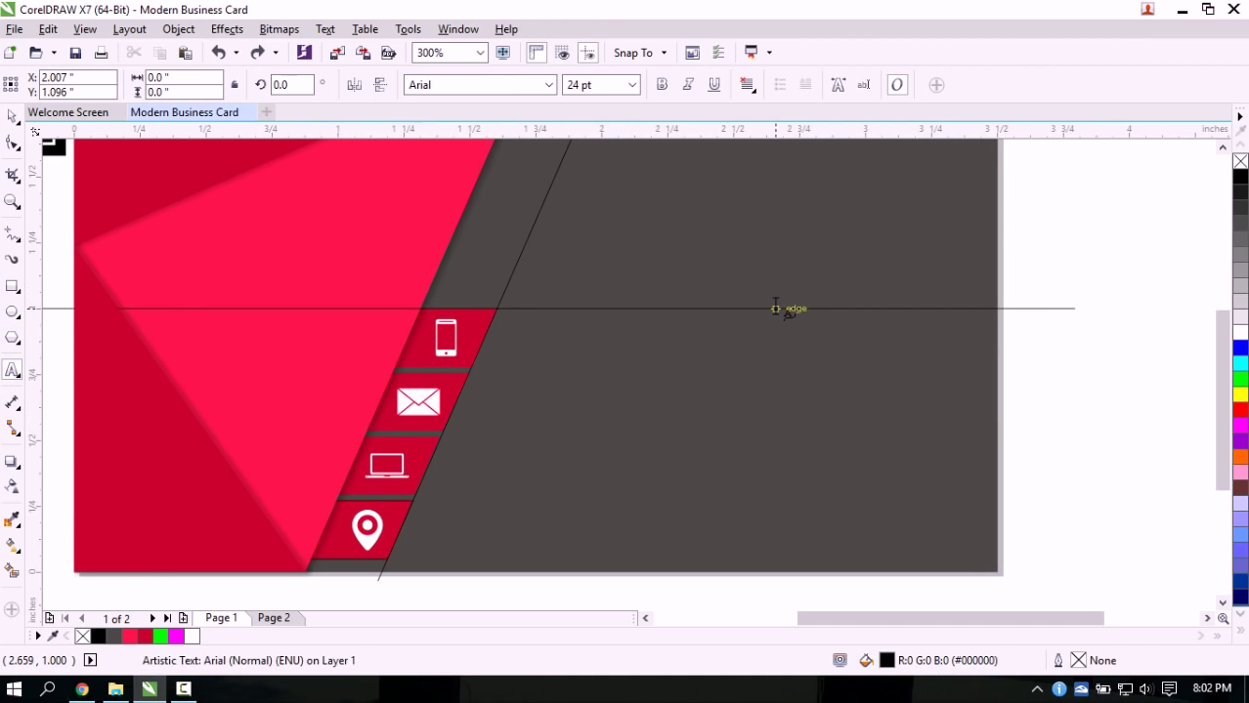
left_click(632, 85)
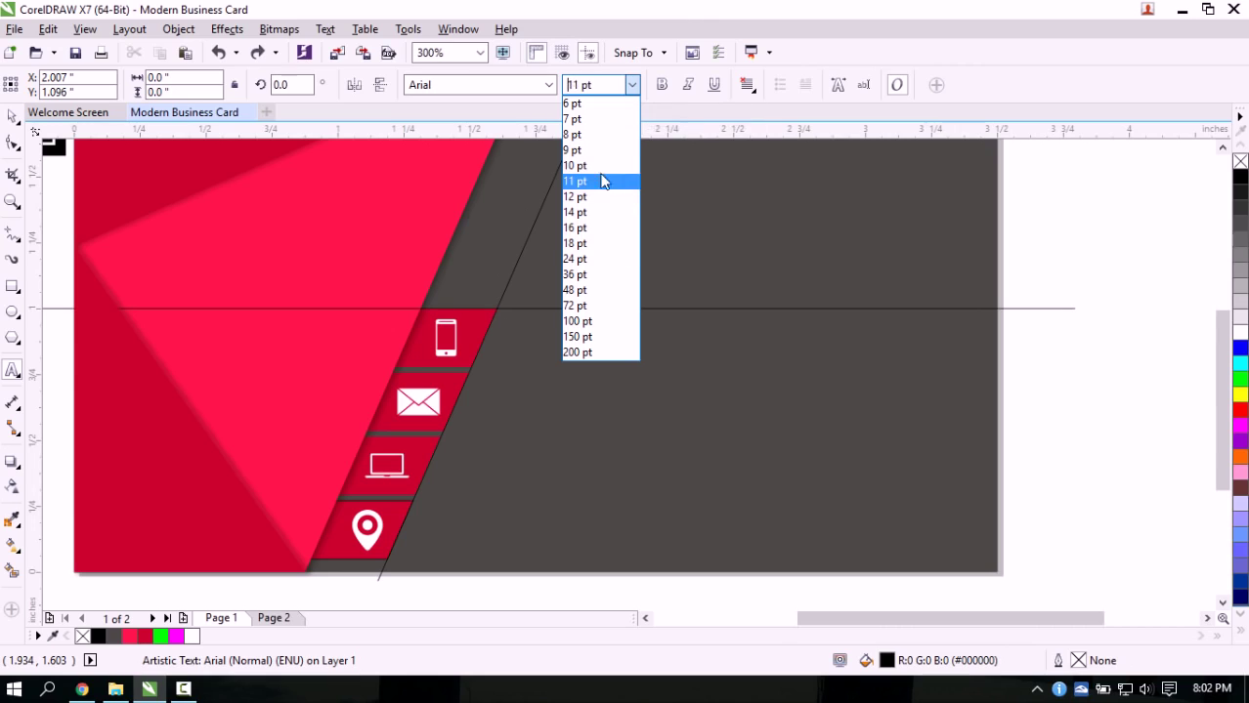
left_click(605, 166)
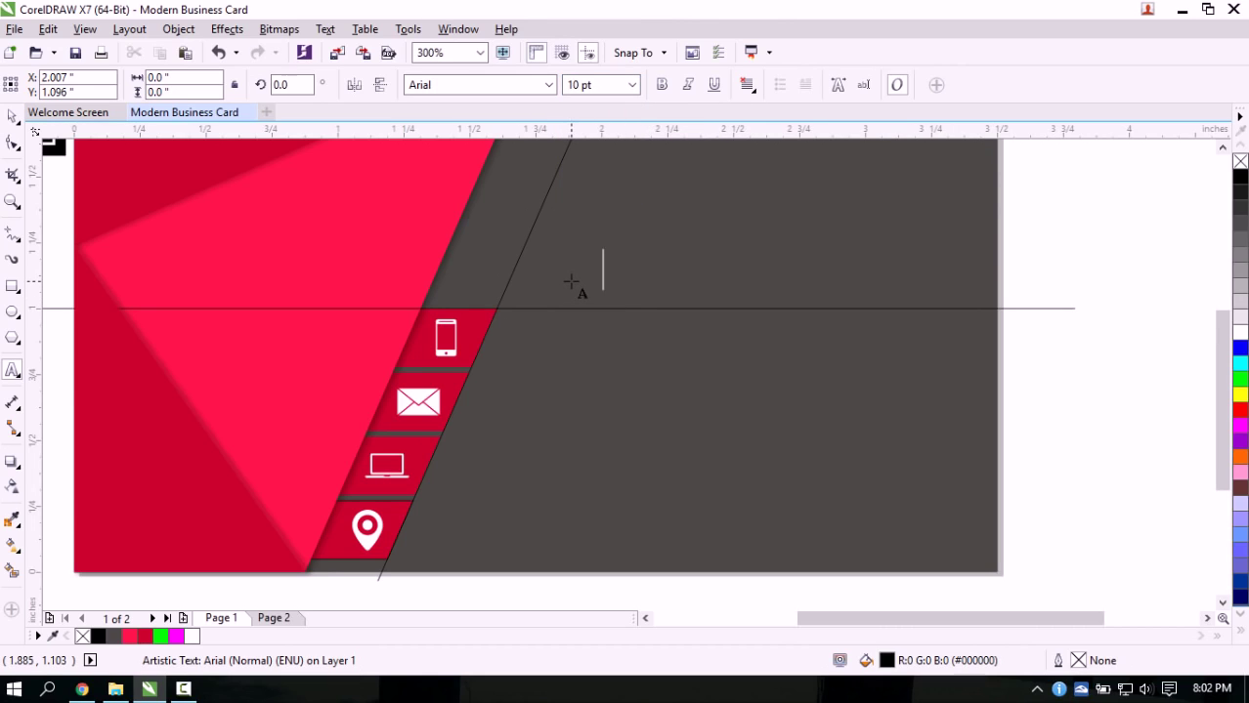
Enter YOUR NAME in capitals as the artistic text and scale it up to about 11.9 pt
type("your")
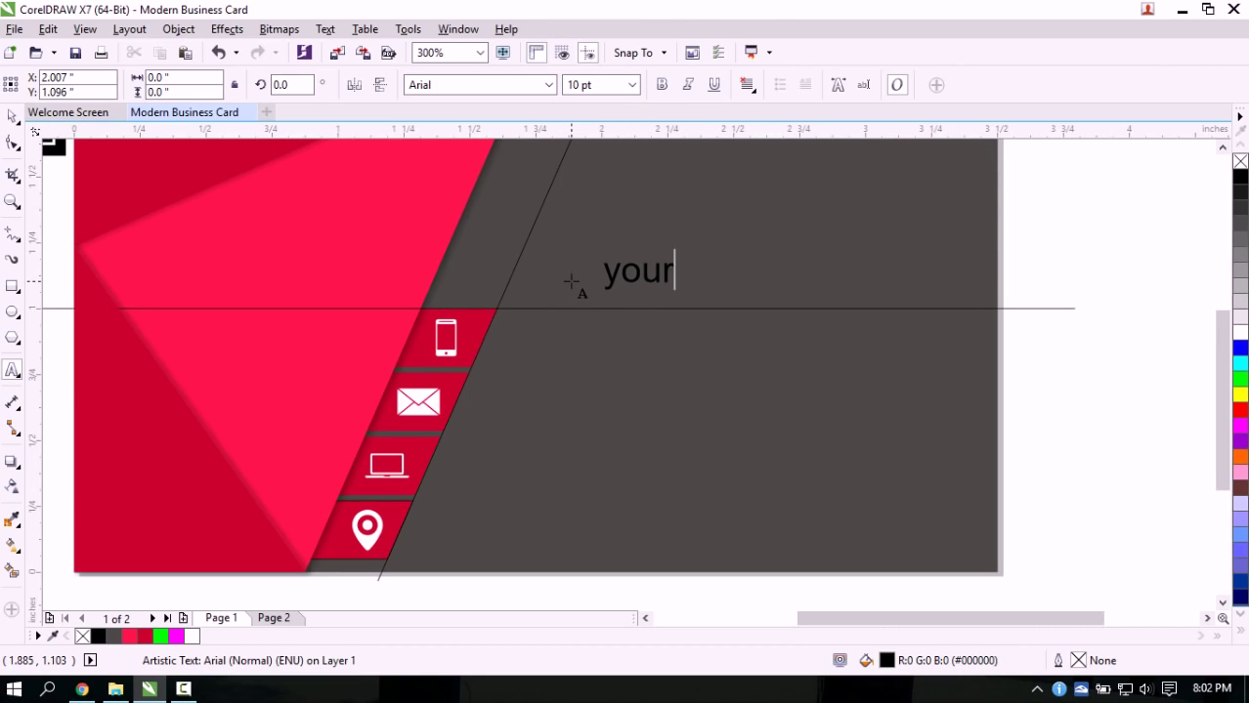
key("BackSpace")
key("BackSpace")
key("BackSpace")
key("BackSpace")
type("Y")
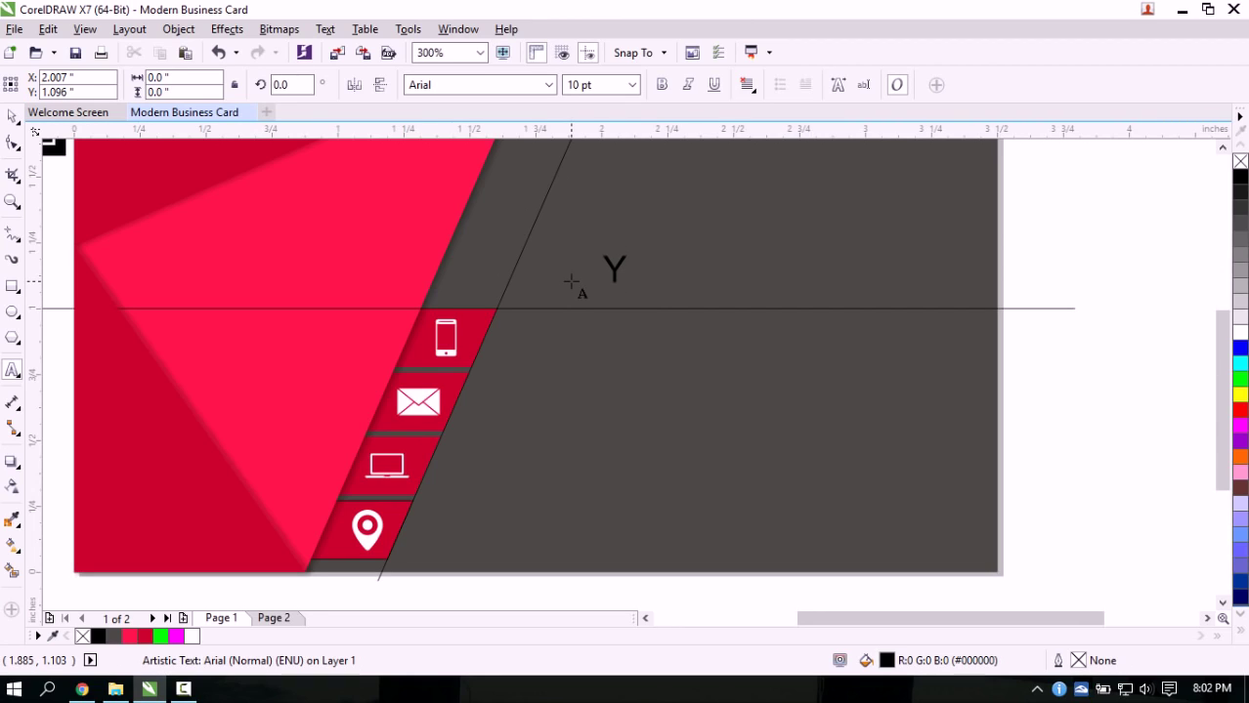
type("OUR NAME")
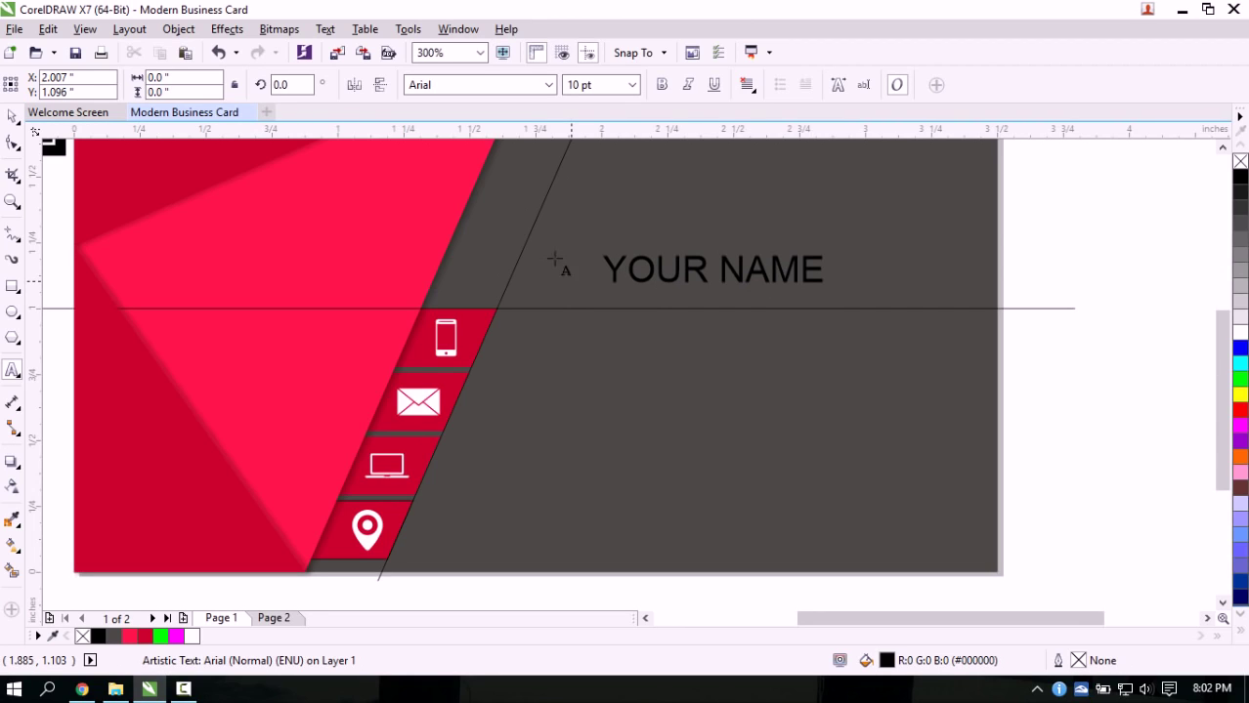
left_click(11, 115)
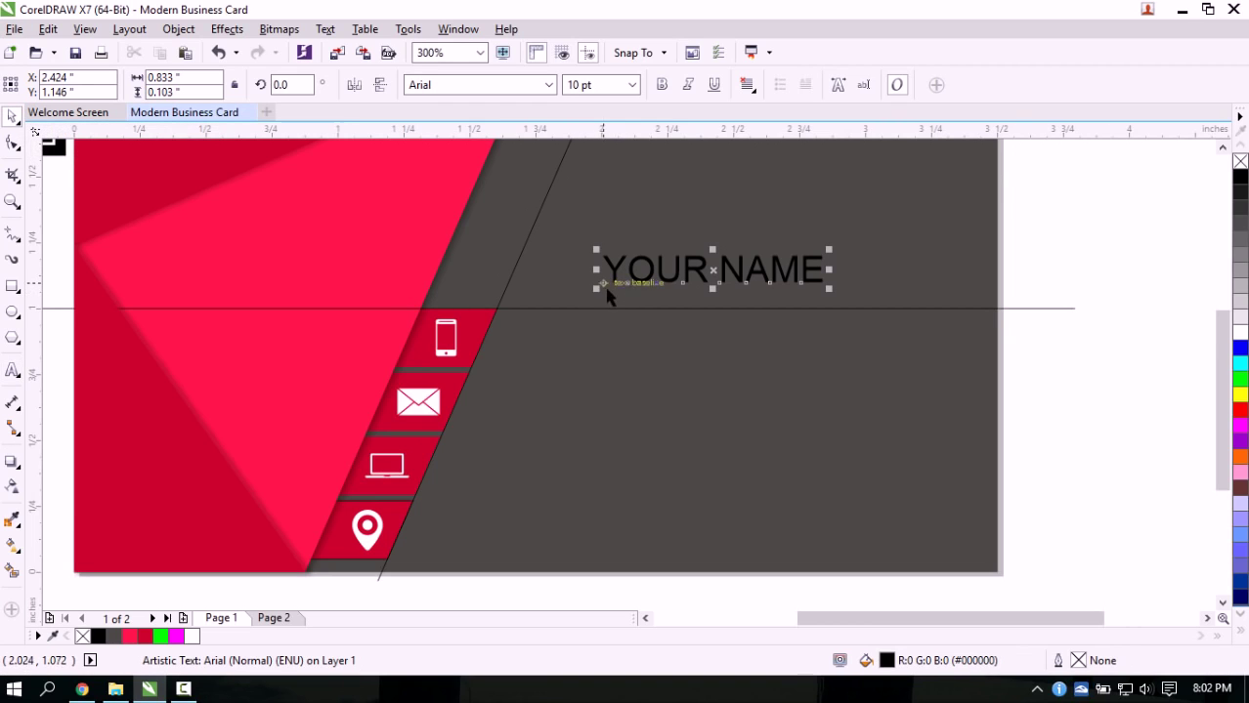
left_click_drag(595, 289, 554, 294)
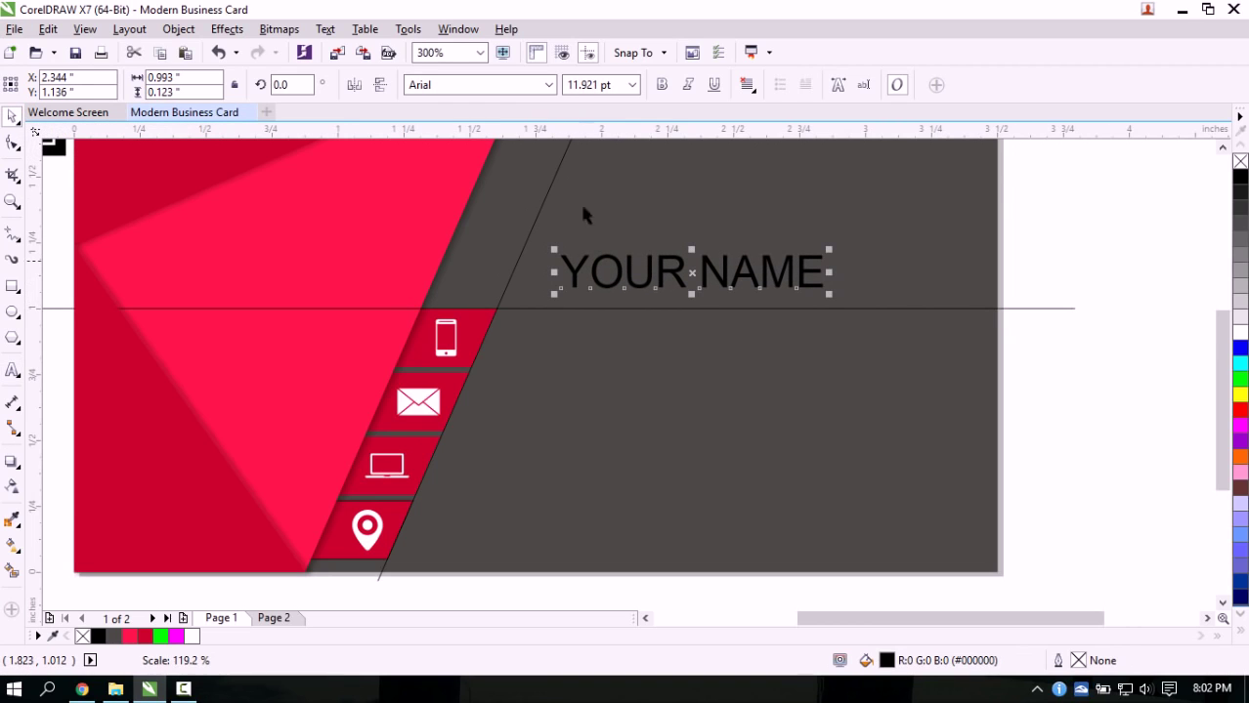
Set the YOUR NAME text in bold Century Gothic and position it just above the horizontal line
left_click(548, 85)
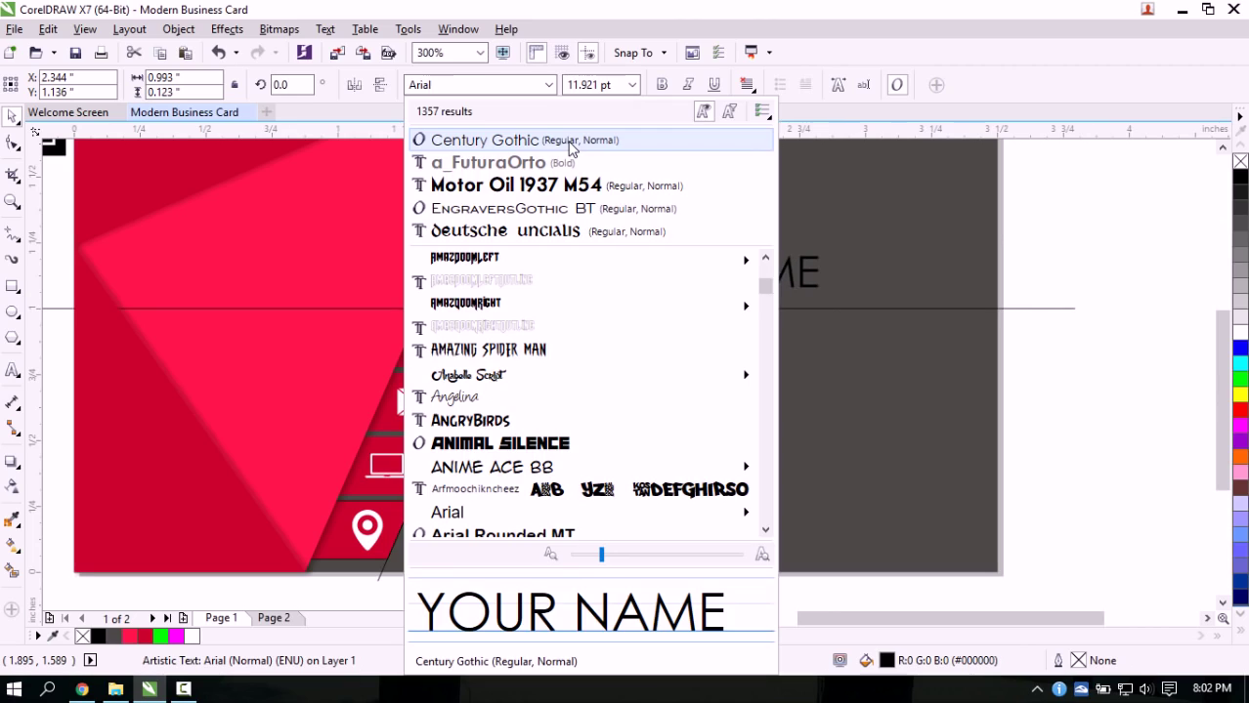
left_click(572, 142)
left_click_drag(693, 274, 660, 288)
left_click(662, 85)
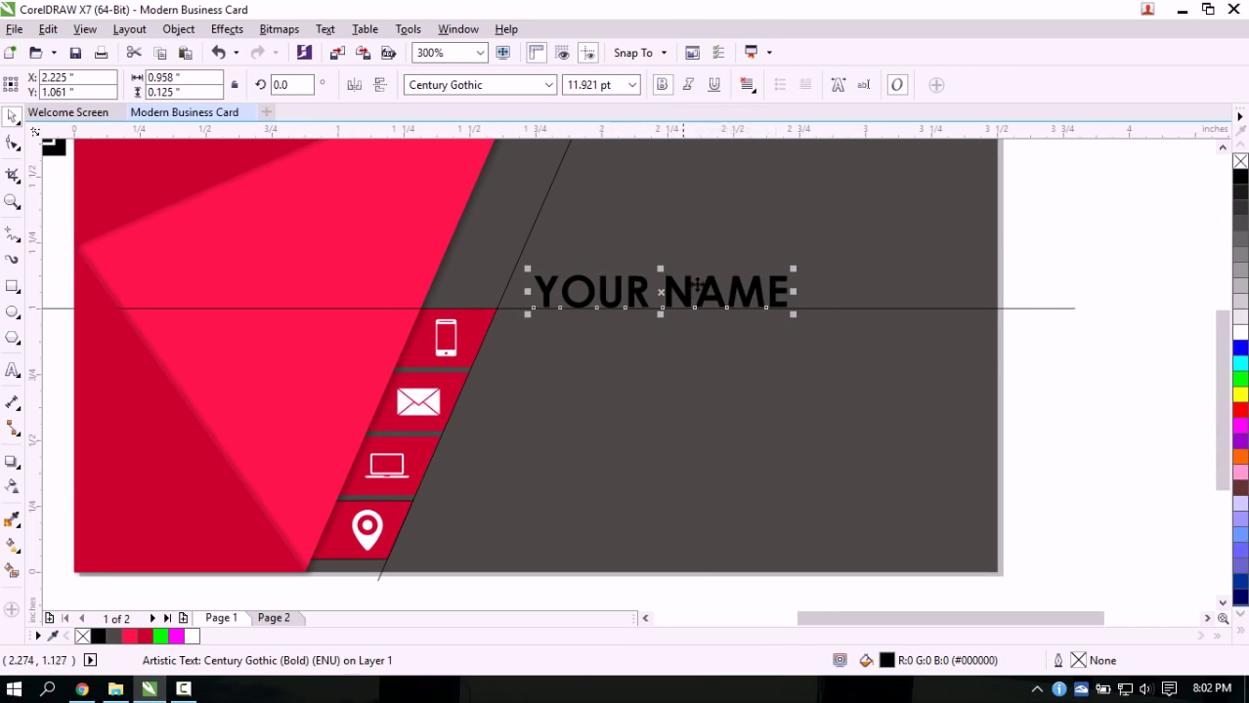
left_click_drag(661, 291, 676, 291)
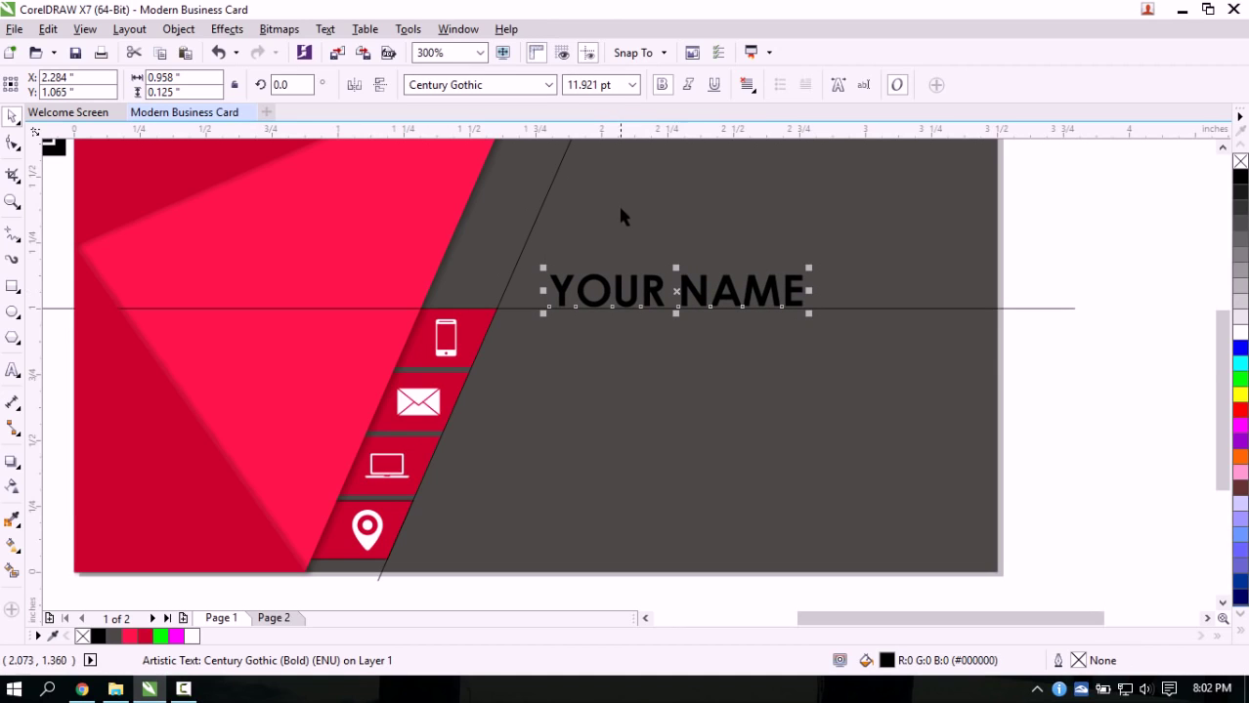
Add a 7 pt Arial artistic text reading GRAPHIC DESIGNING below YOUR NAME, under the horizontal line
left_click(13, 371)
left_click(557, 327)
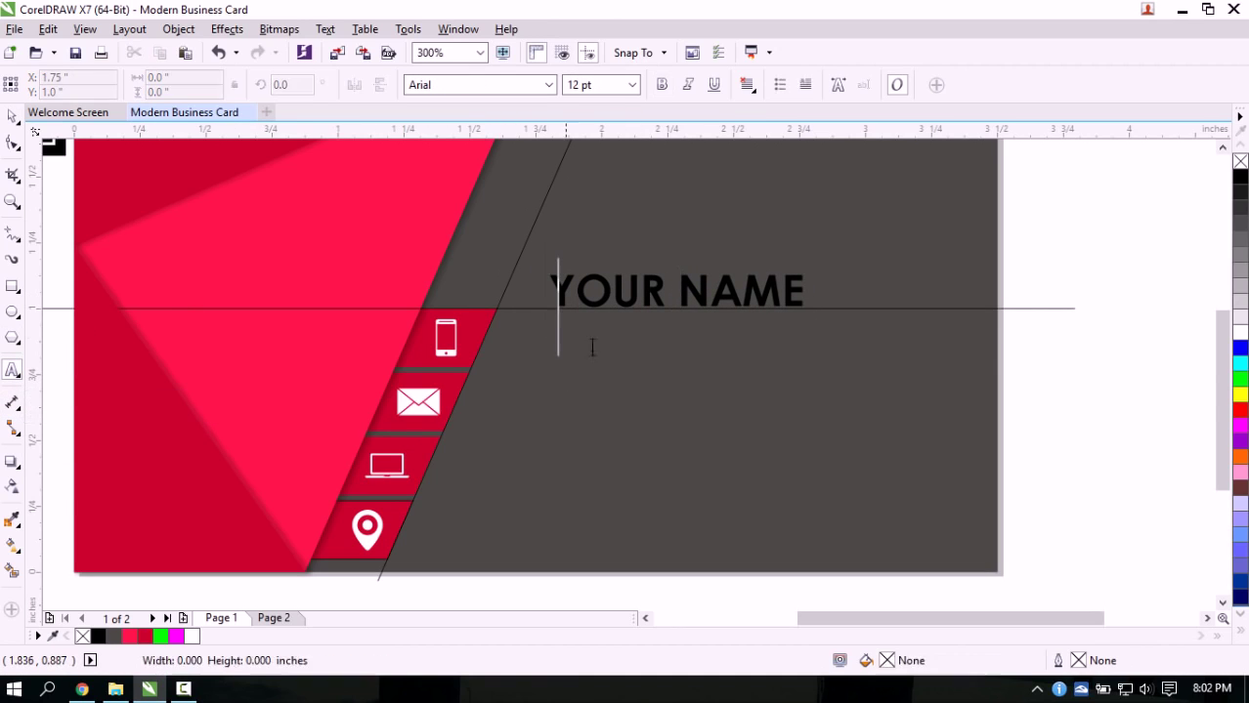
left_click(632, 85)
left_click(607, 124)
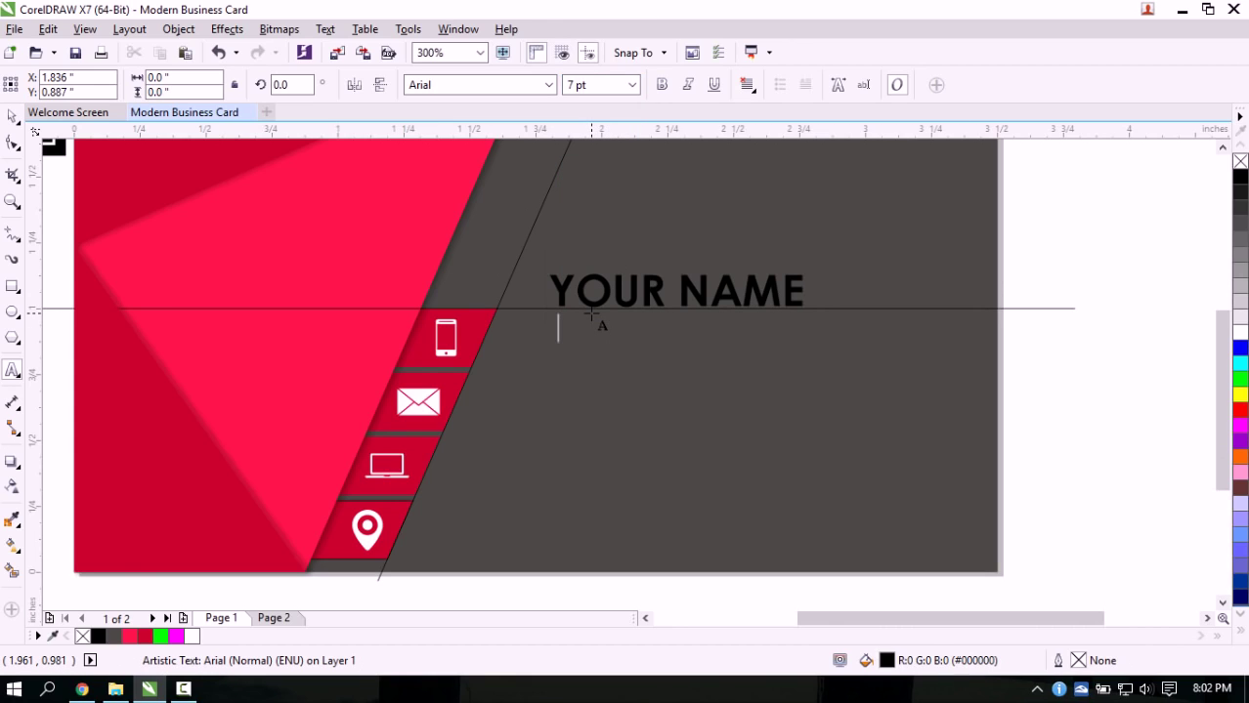
type("GRAPHIC DESIG")
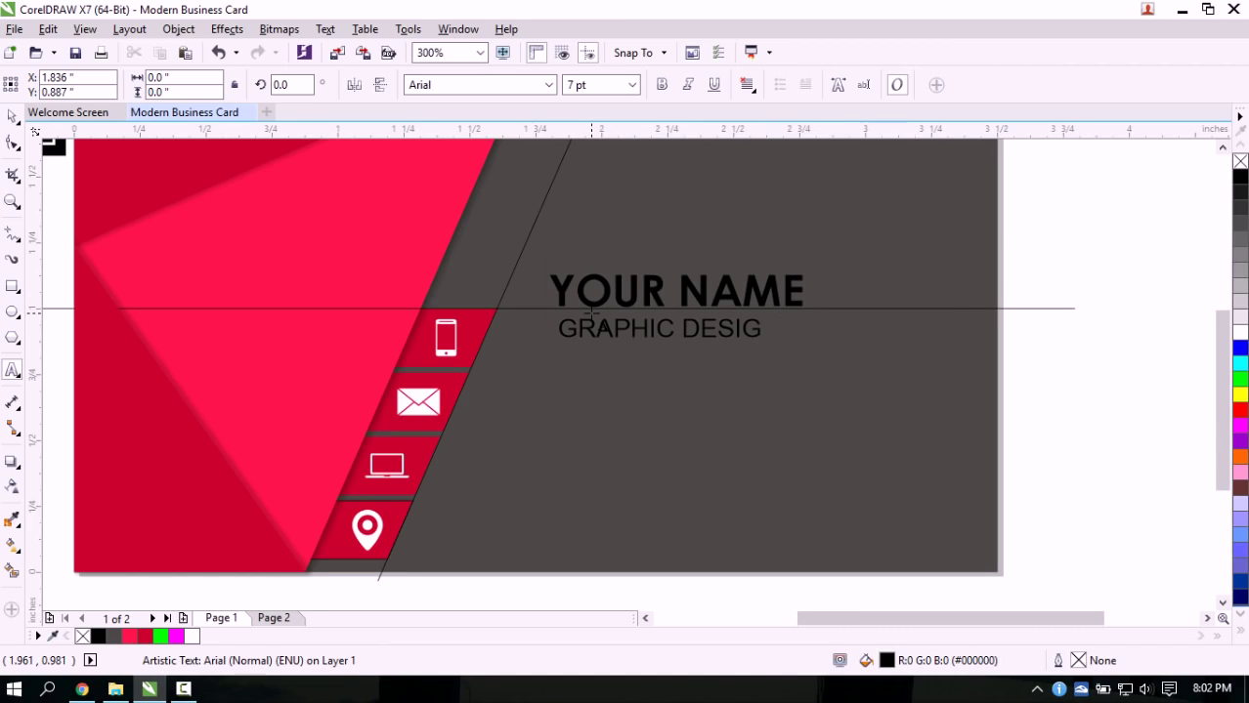
type("NING")
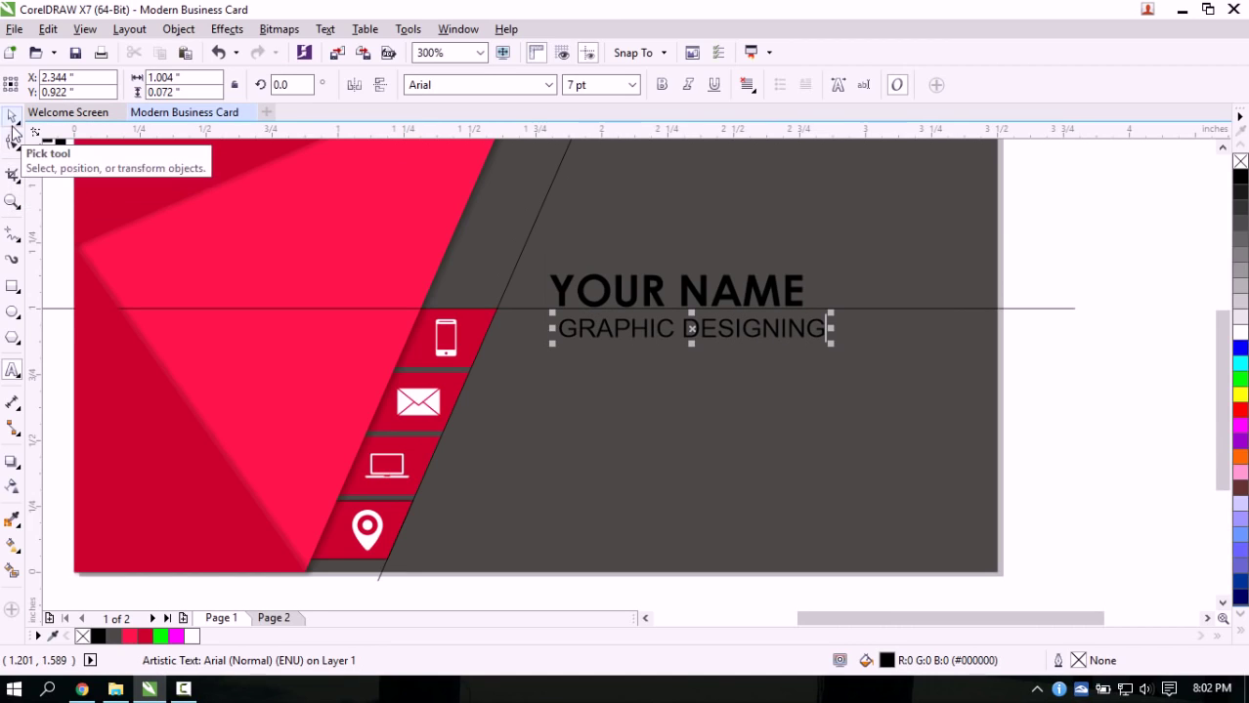
Change the GRAPHIC DESIGNING text to Century Gothic and scale it down to about 4.5 pt
left_click(12, 116)
left_click(549, 85)
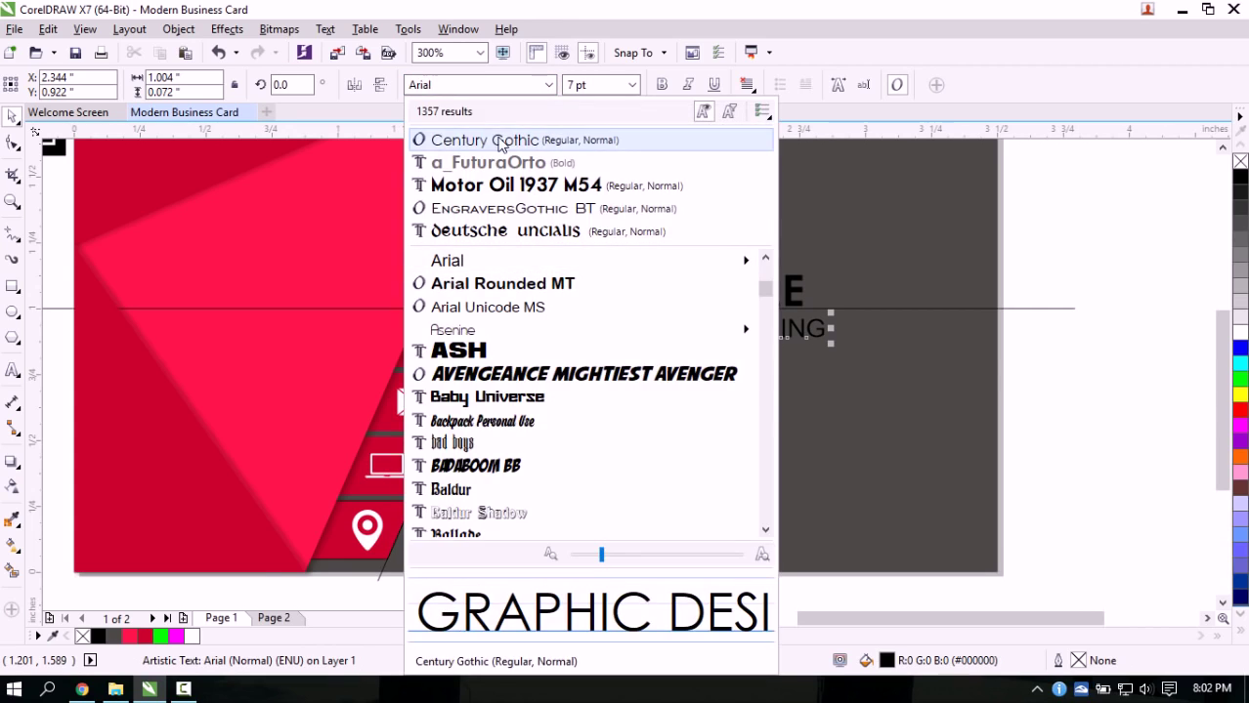
left_click(474, 134)
left_click_drag(828, 314, 738, 309)
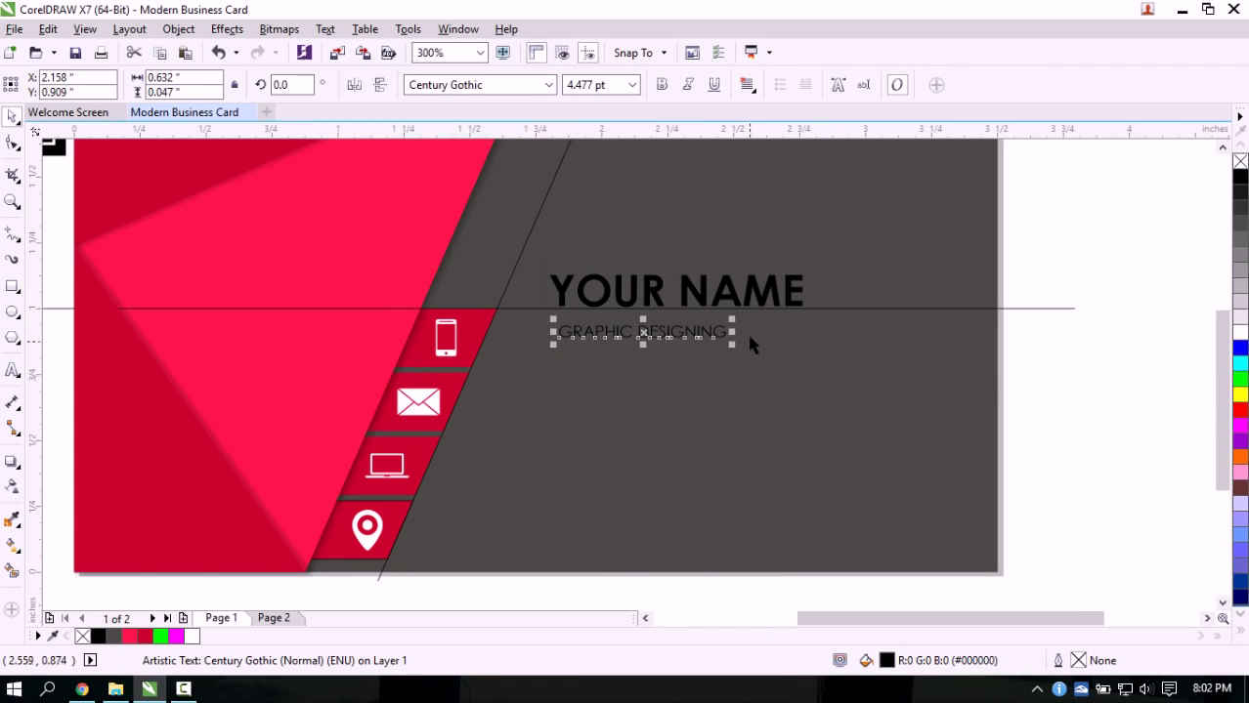
Move YOUR NAME higher above the horizontal line, with its start close to the slanted line
left_click(709, 301)
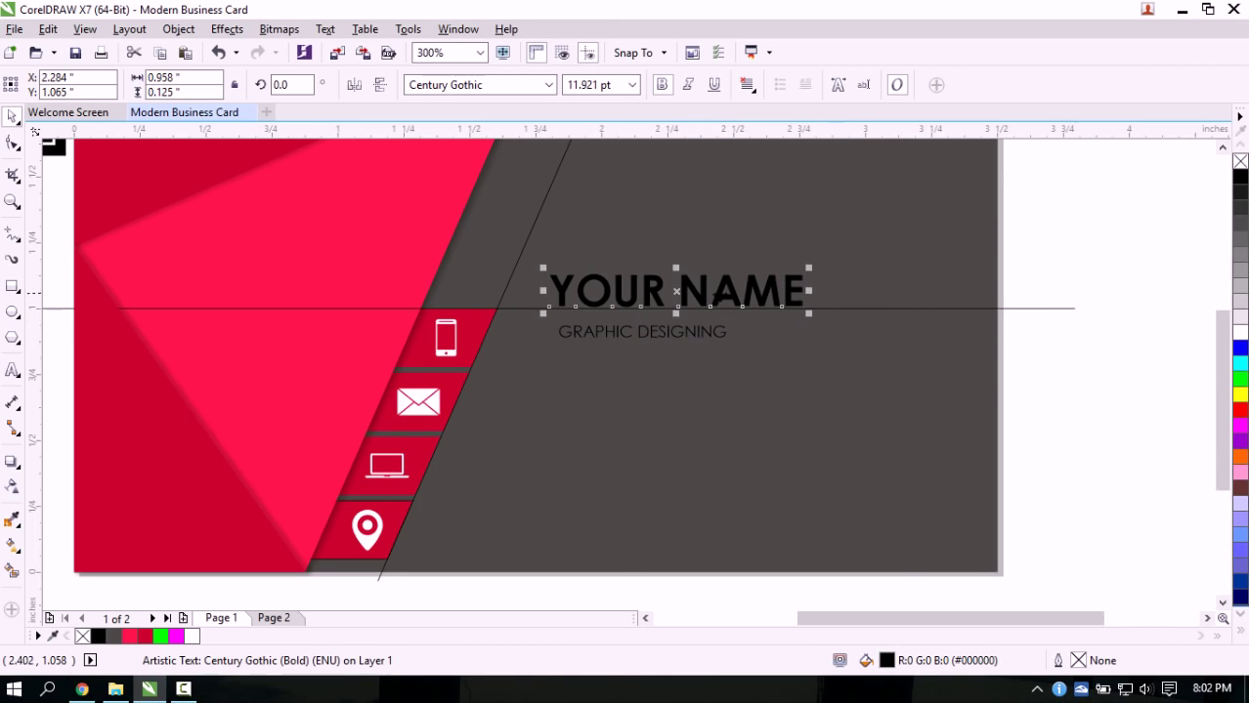
scroll(742, 291, "down", 1)
scroll(743, 293, "up", 1)
scroll(724, 298, "down", 1)
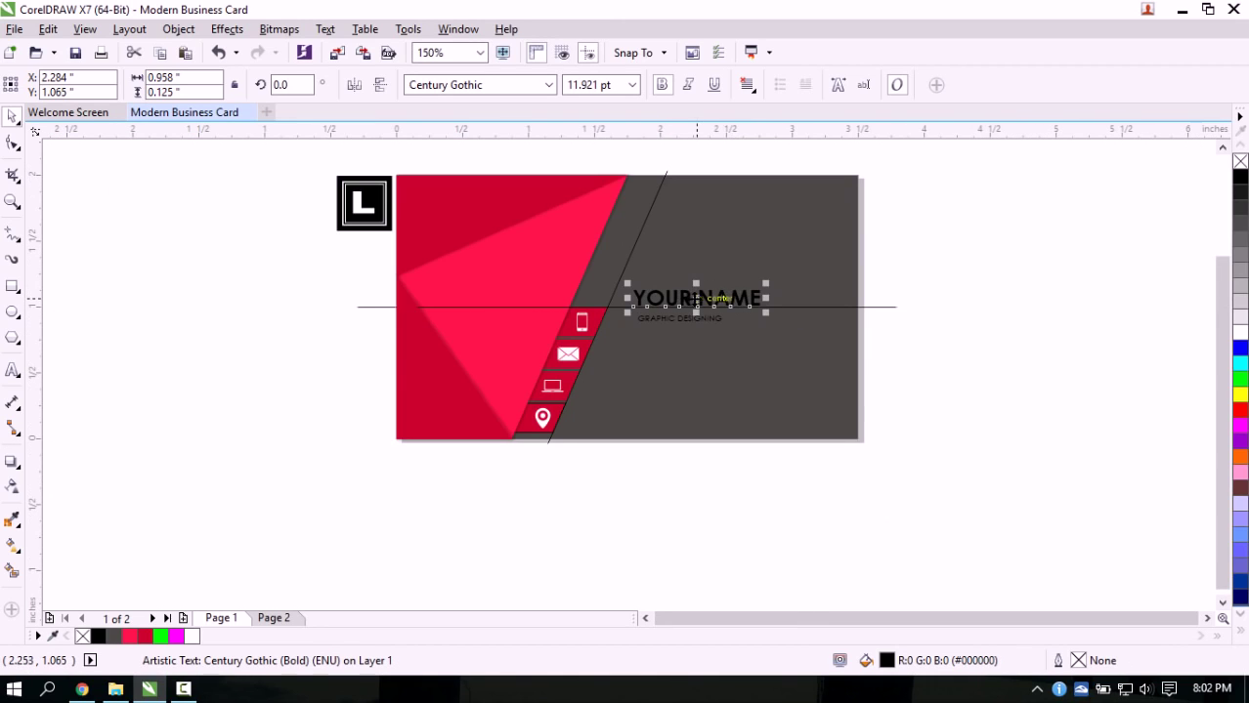
left_click_drag(695, 298, 728, 281)
mouse_move(706, 280)
left_mouse_down()
mouse_move(727, 277)
mouse_move(691, 284)
left_mouse_up()
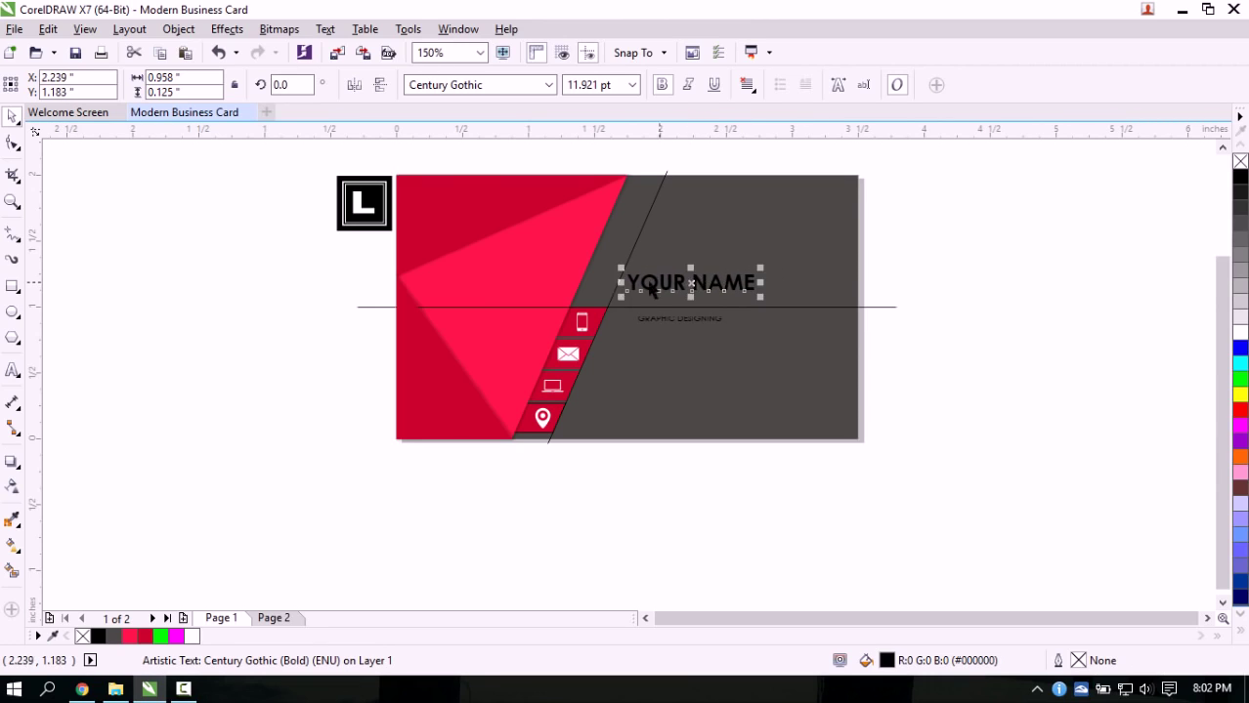
scroll(642, 282, "up", 2)
left_click_drag(614, 272, 603, 261)
Move GRAPHIC DESIGNING above the horizontal line, directly beneath YOUR NAME and near its starting edge
left_click(690, 364)
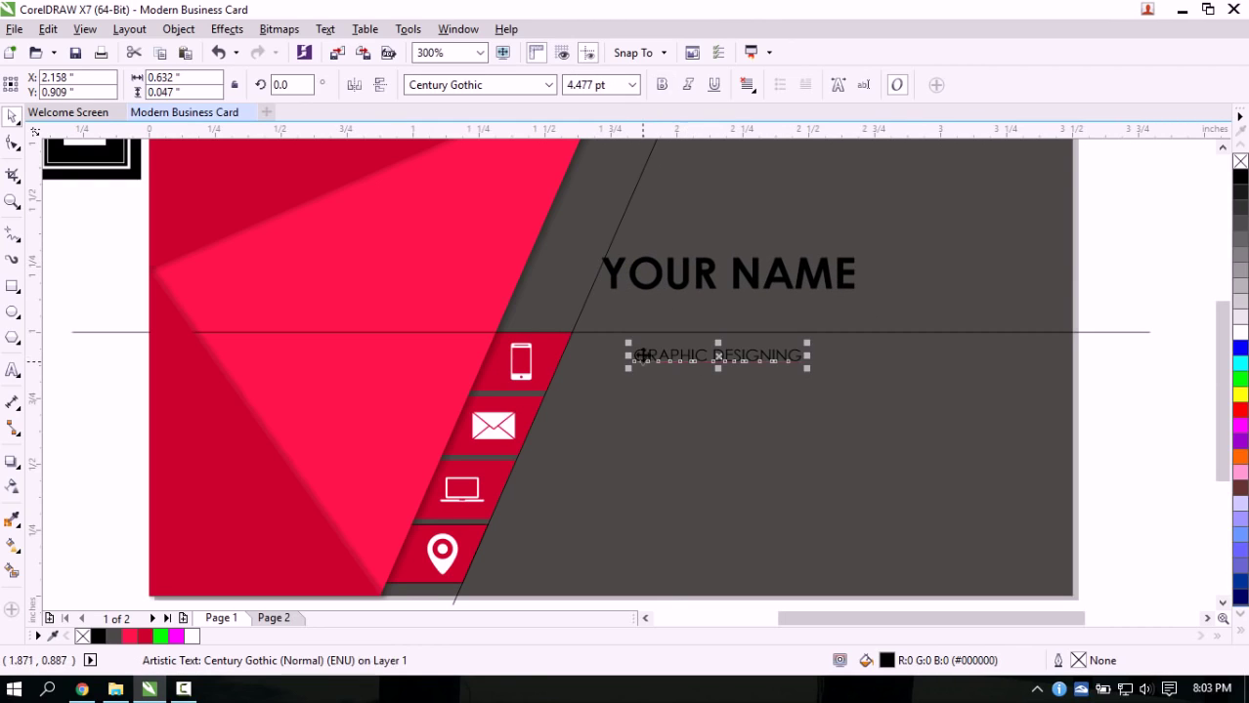
left_click_drag(640, 355, 610, 300)
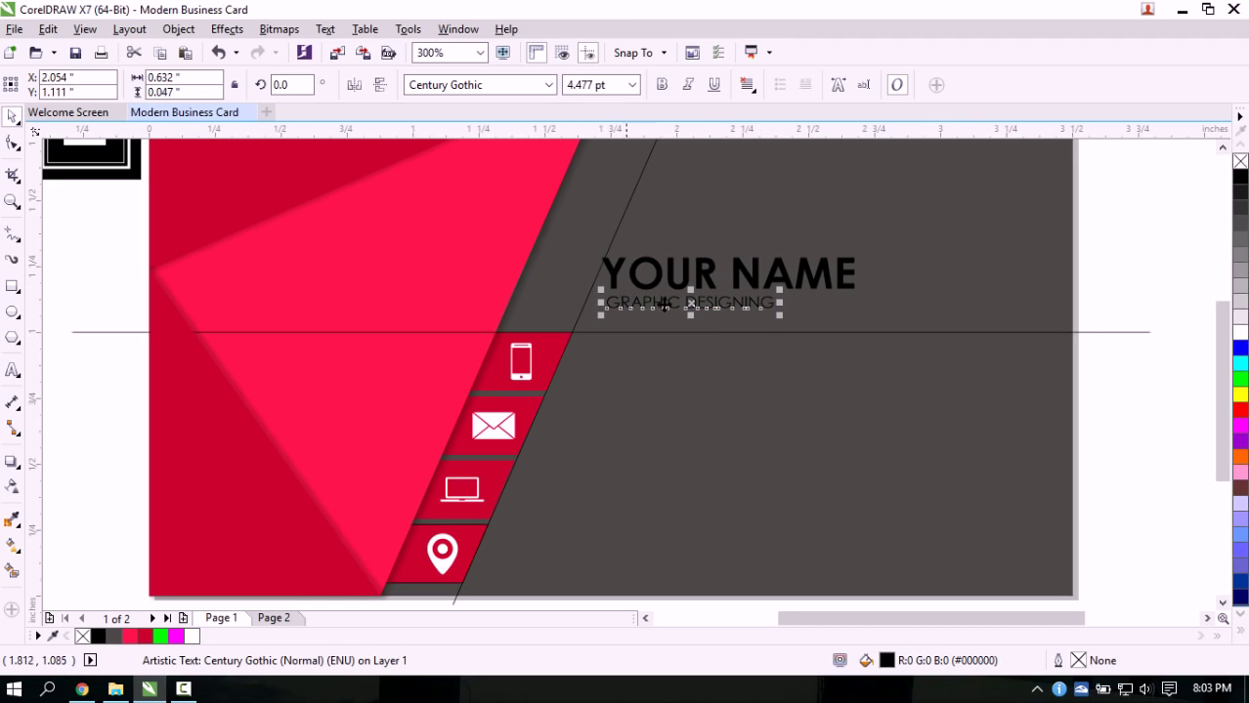
left_click(1135, 435)
scroll(732, 379, "down", 1)
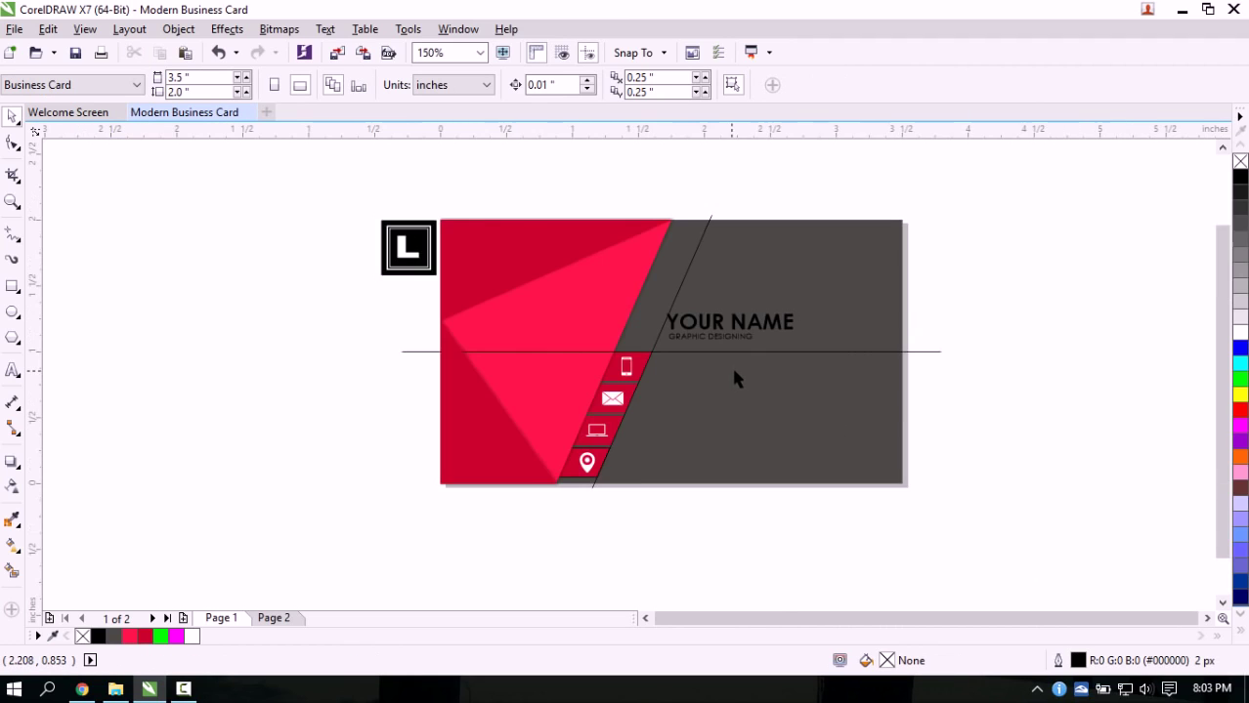
scroll(763, 391, "up", 1)
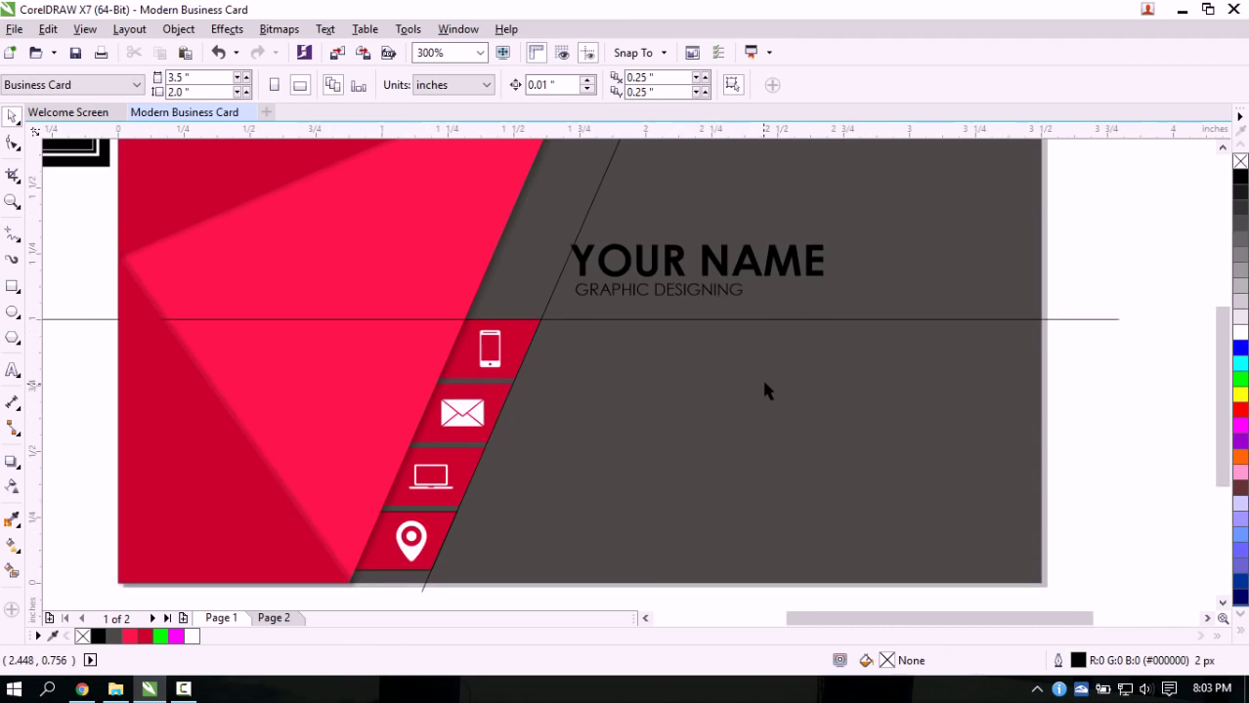
Duplicate the GRAPHIC DESIGNING text beside the phone icon and replace the copy's wording with a placeholder phone number
left_click(1084, 319)
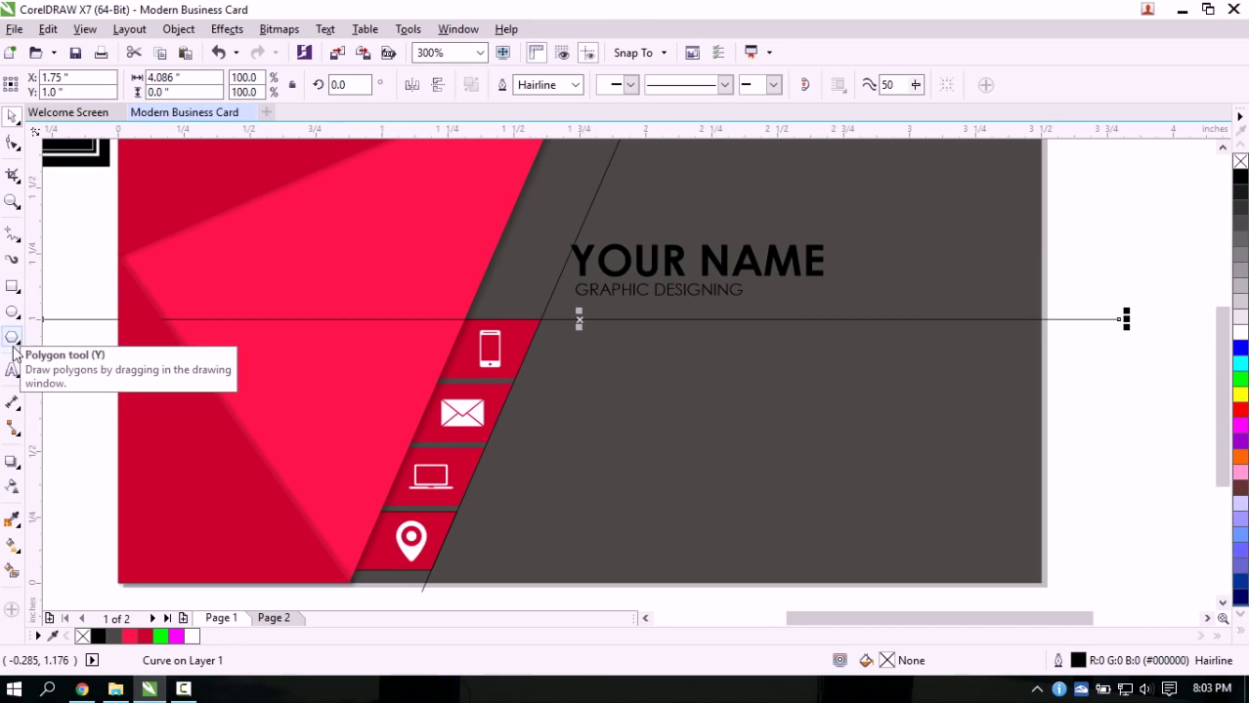
left_click(679, 293)
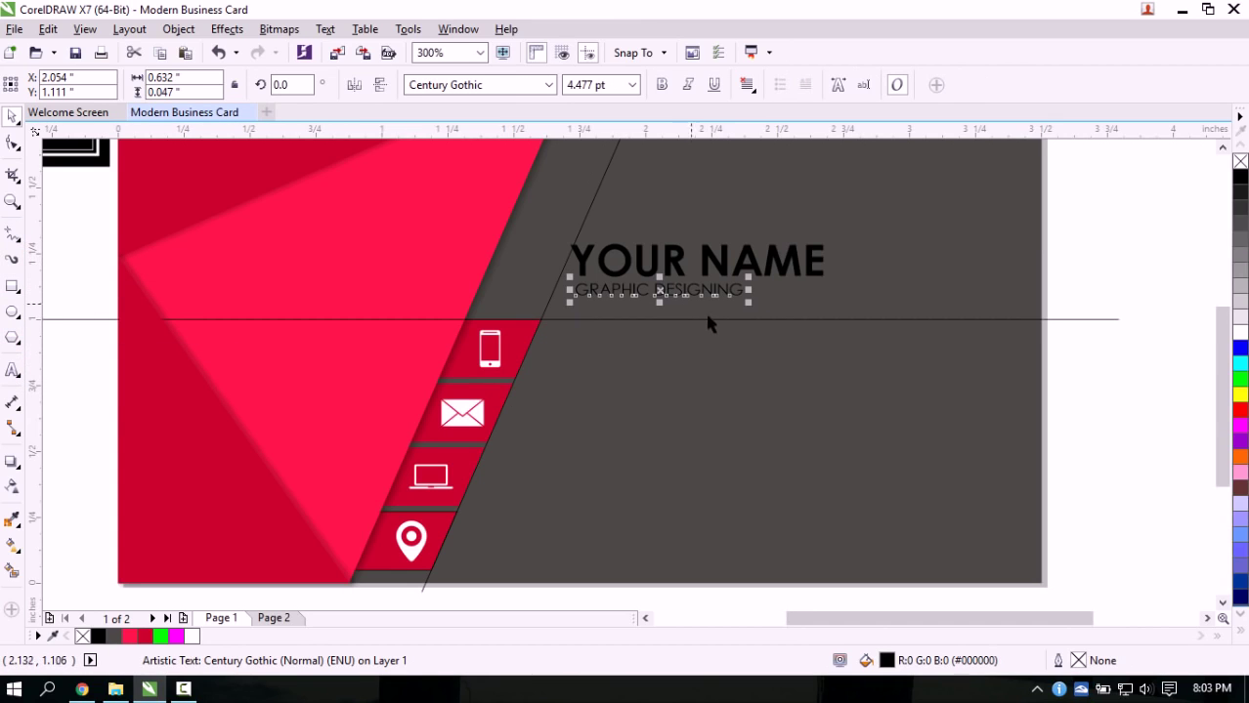
left_click_drag(660, 290, 658, 353)
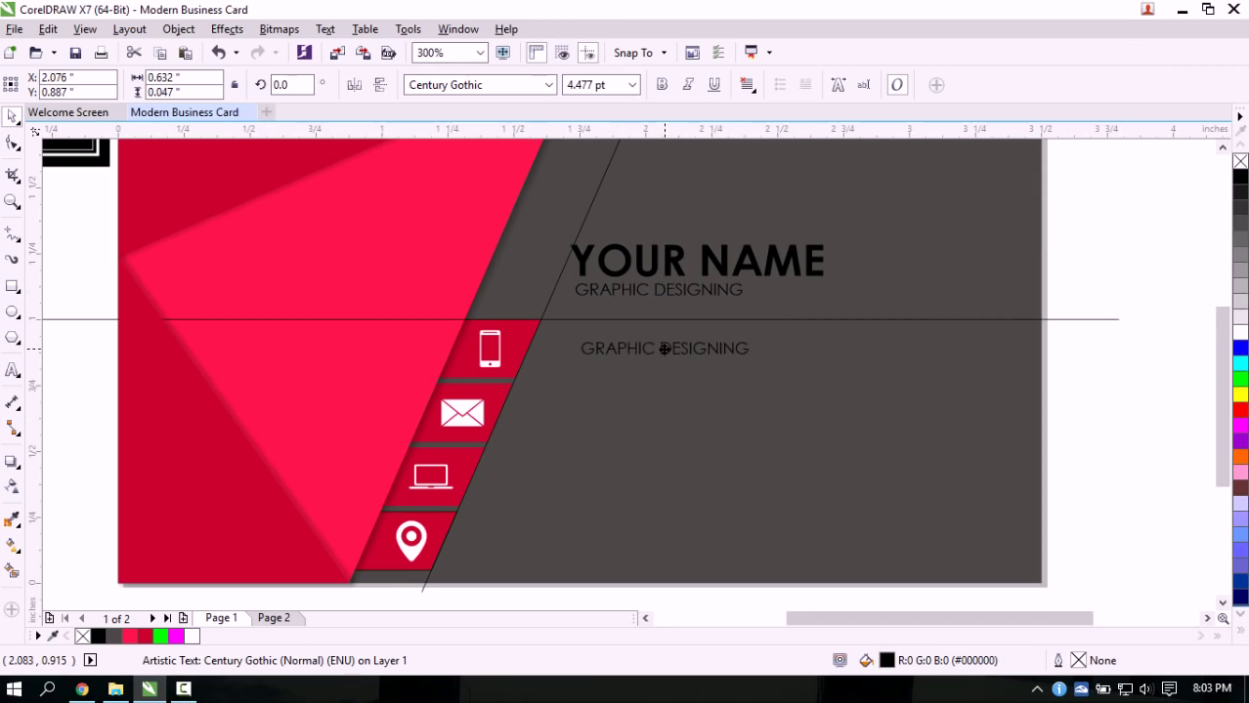
key("F8")
left_click(747, 356)
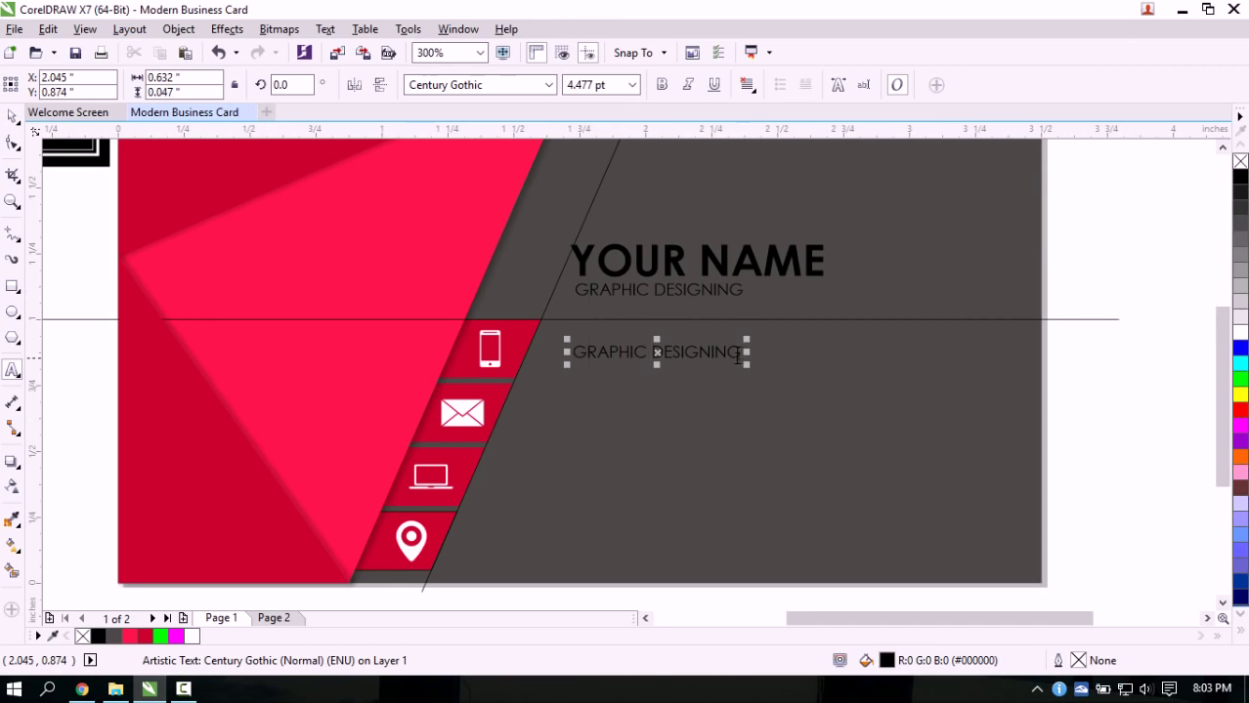
left_click_drag(739, 356, 457, 348)
type("123")
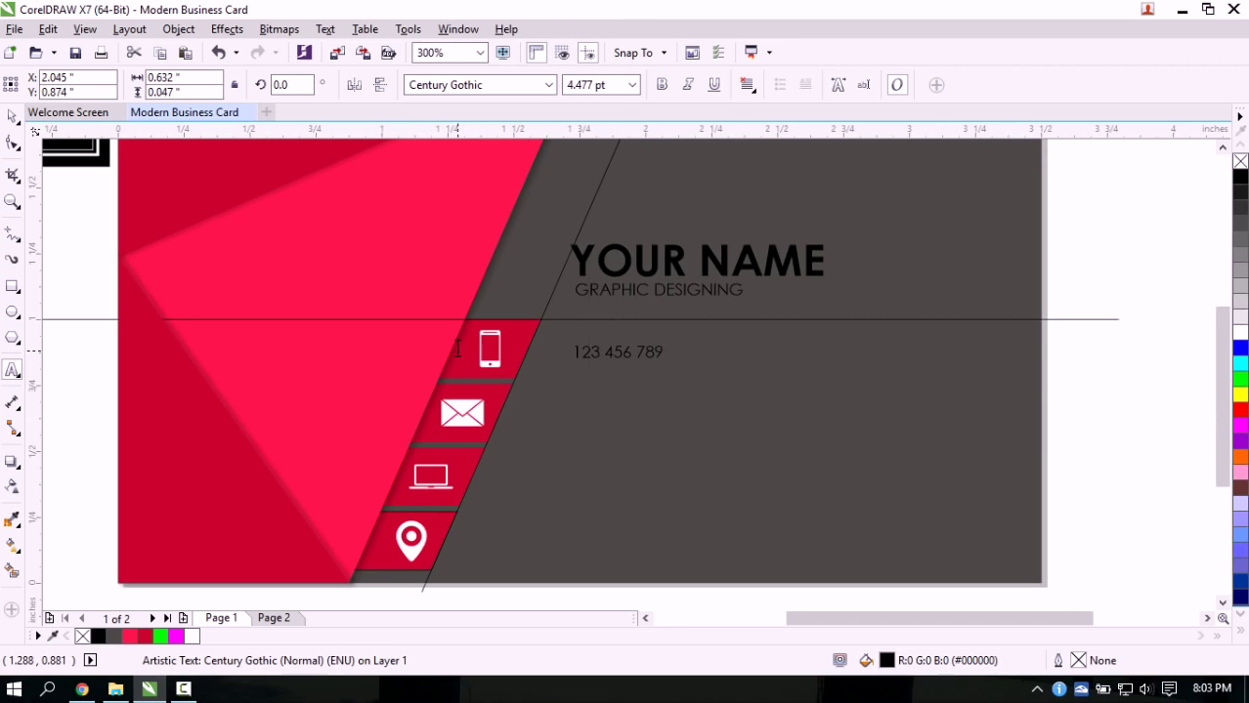
type(" 456 7890")
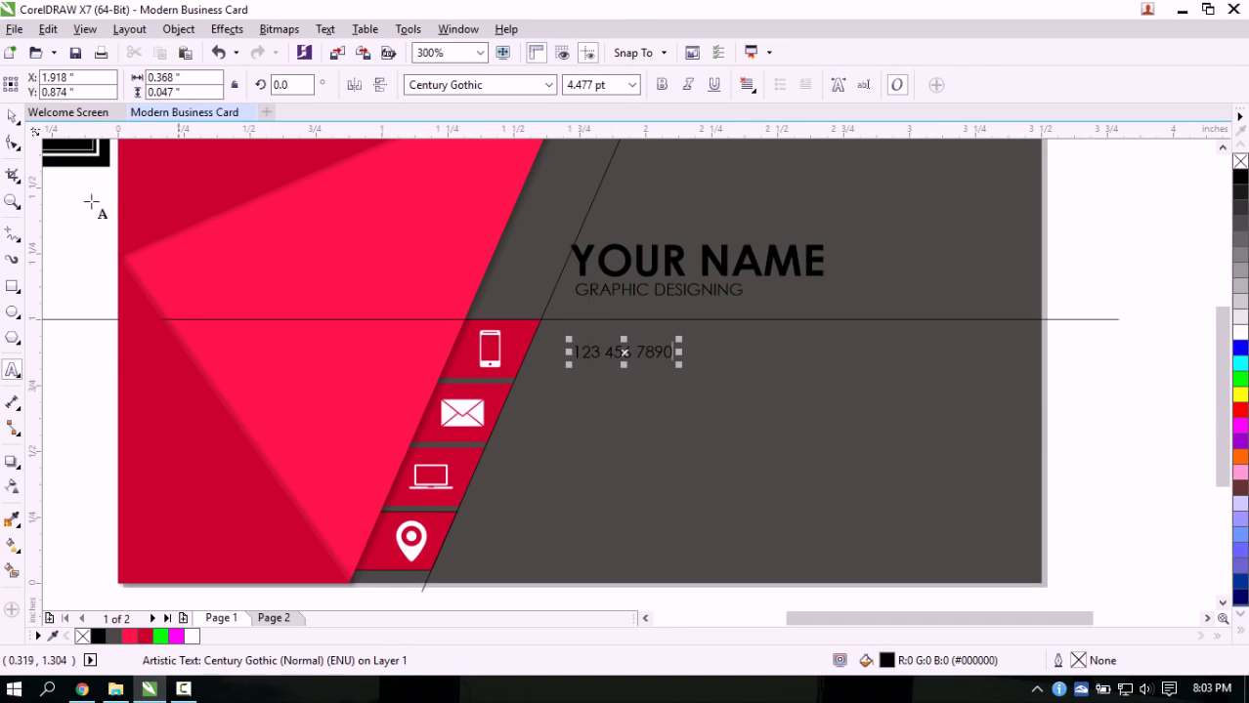
Enlarge the phone number text to about 8.6 pt and place a copy of it beside the envelope icon
left_click(13, 116)
left_click_drag(680, 366, 770, 386)
left_click_drag(668, 359, 661, 417)
Replace the copied number beside the envelope icon with a placeholder e-mail address in capitals
double_click(739, 421)
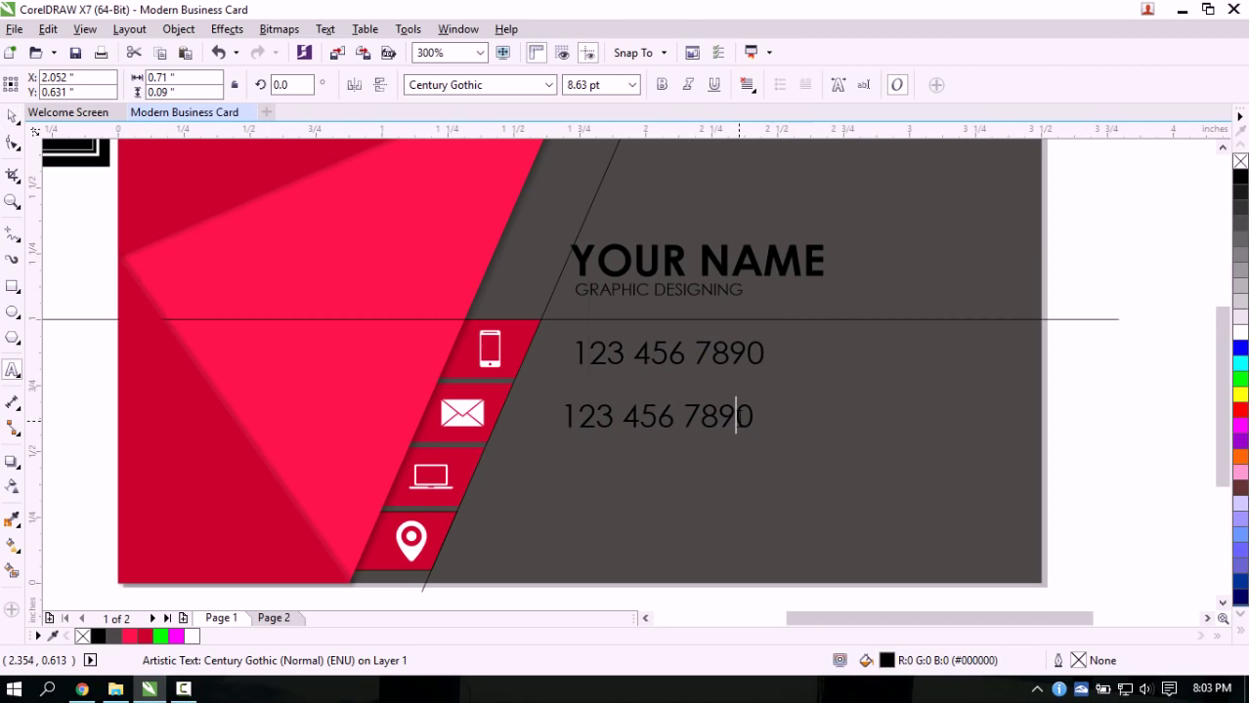
left_click(754, 419)
left_click_drag(753, 418, 561, 421)
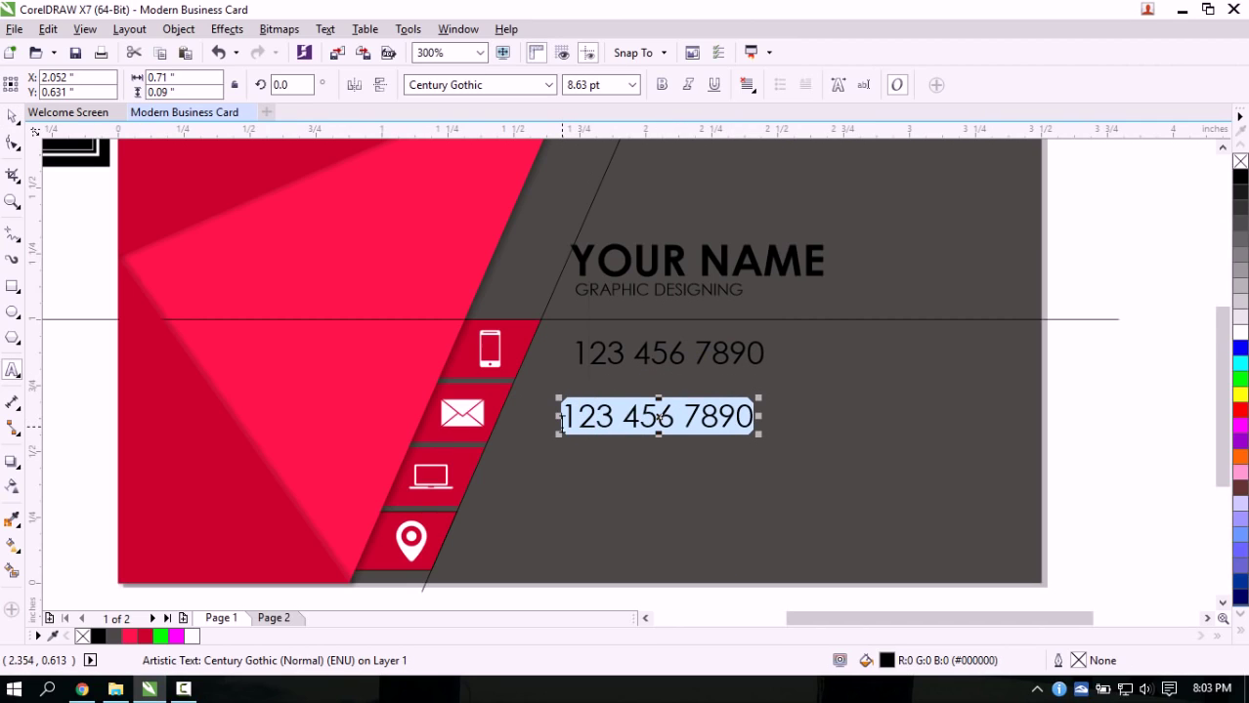
type("YP")
key("BackSpace")
type("OUR")
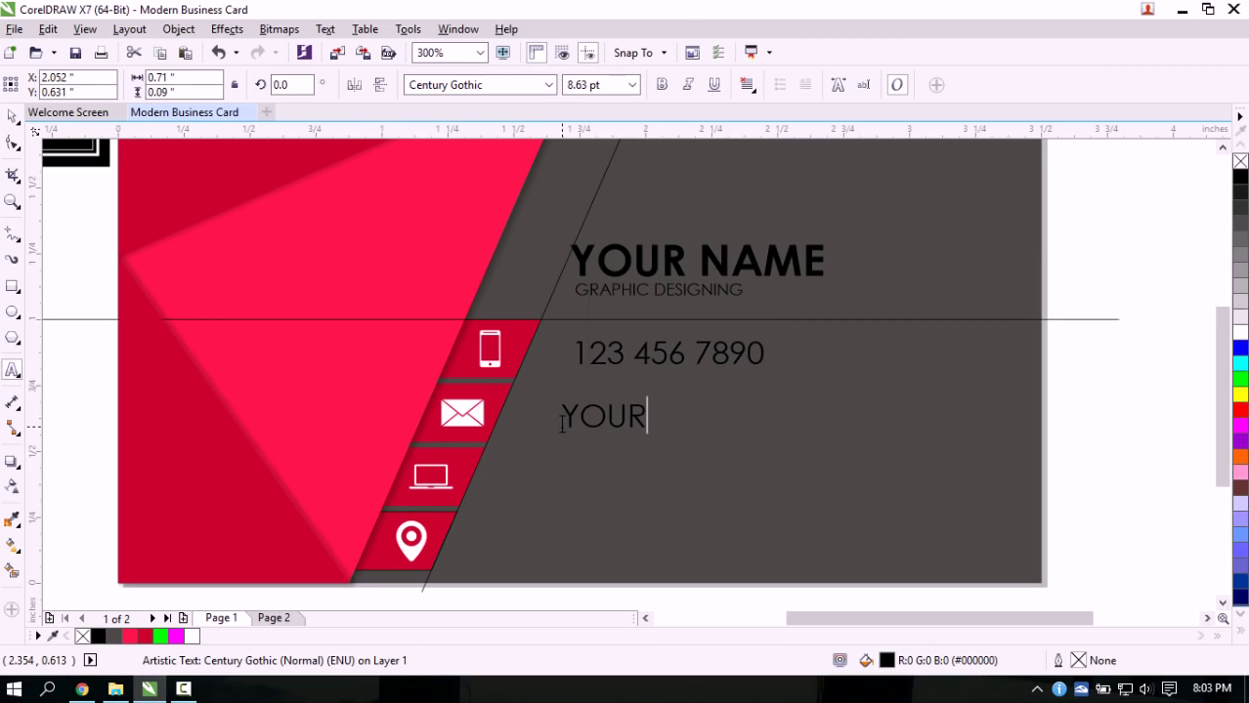
type("EMAIL")
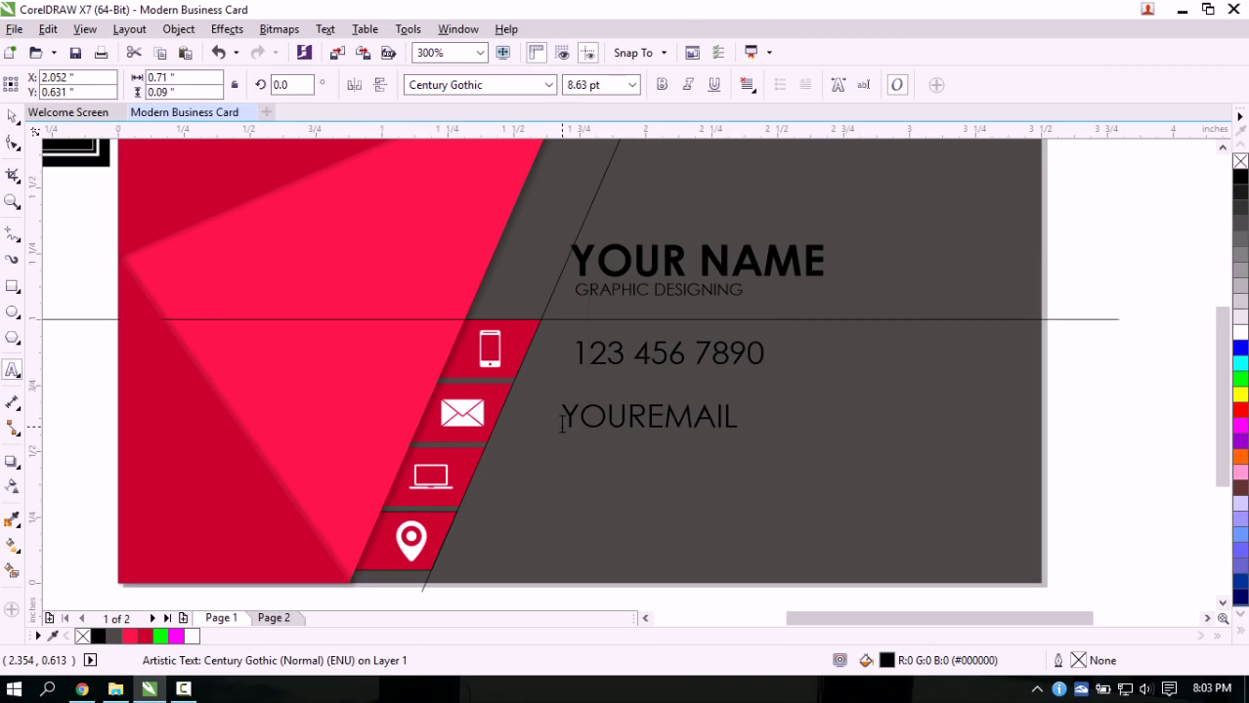
type("@MAIL.COM")
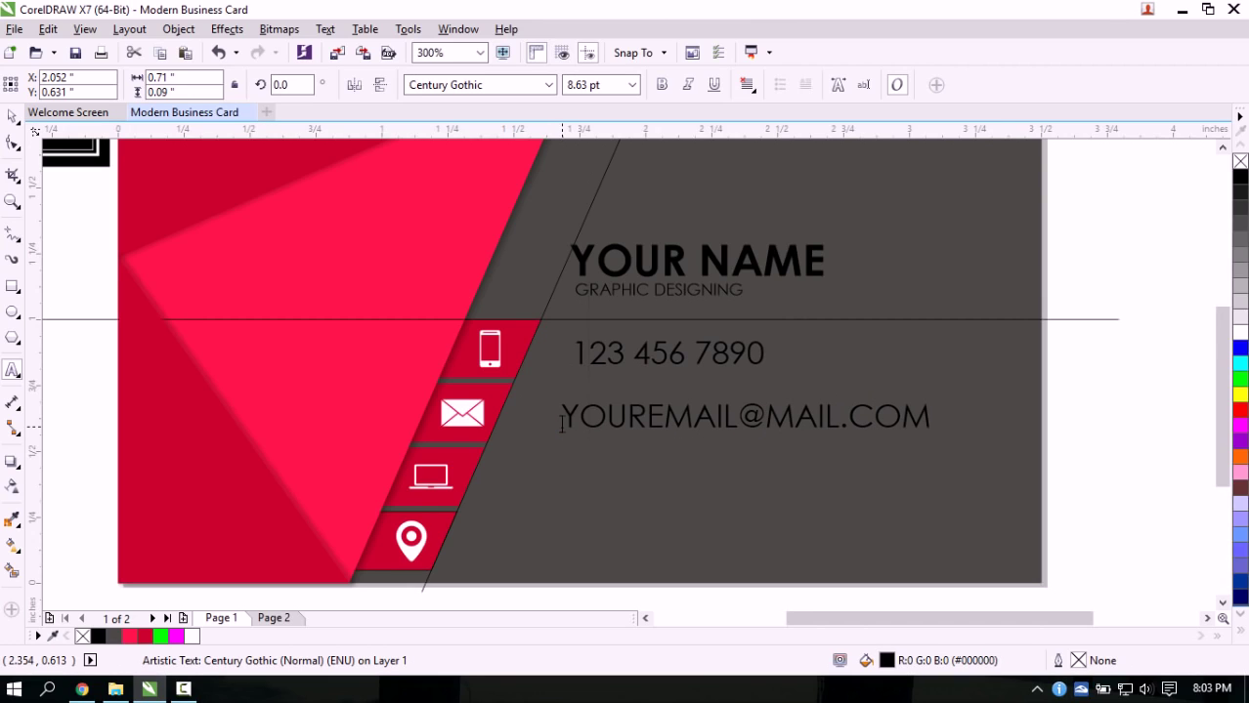
left_click(12, 116)
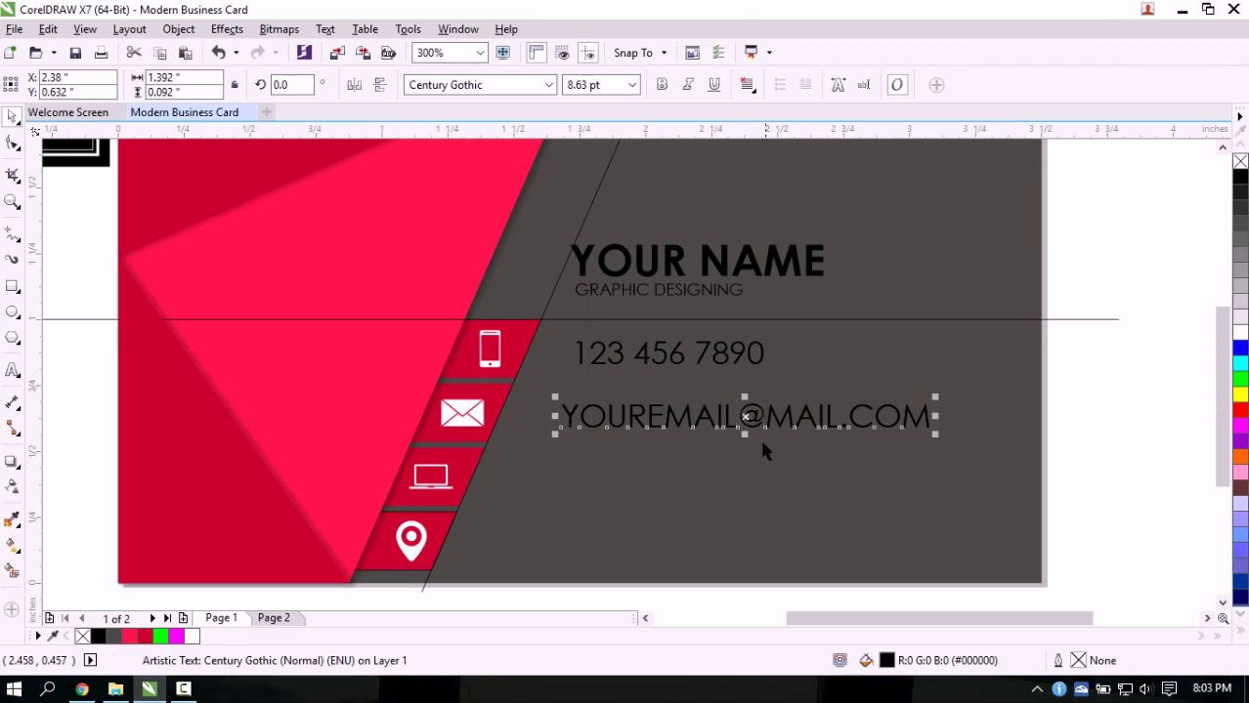
Copy the e-mail text beside the laptop icon and replace the copy's wording with YOURWEBSITE.COM
left_click_drag(747, 418, 709, 487)
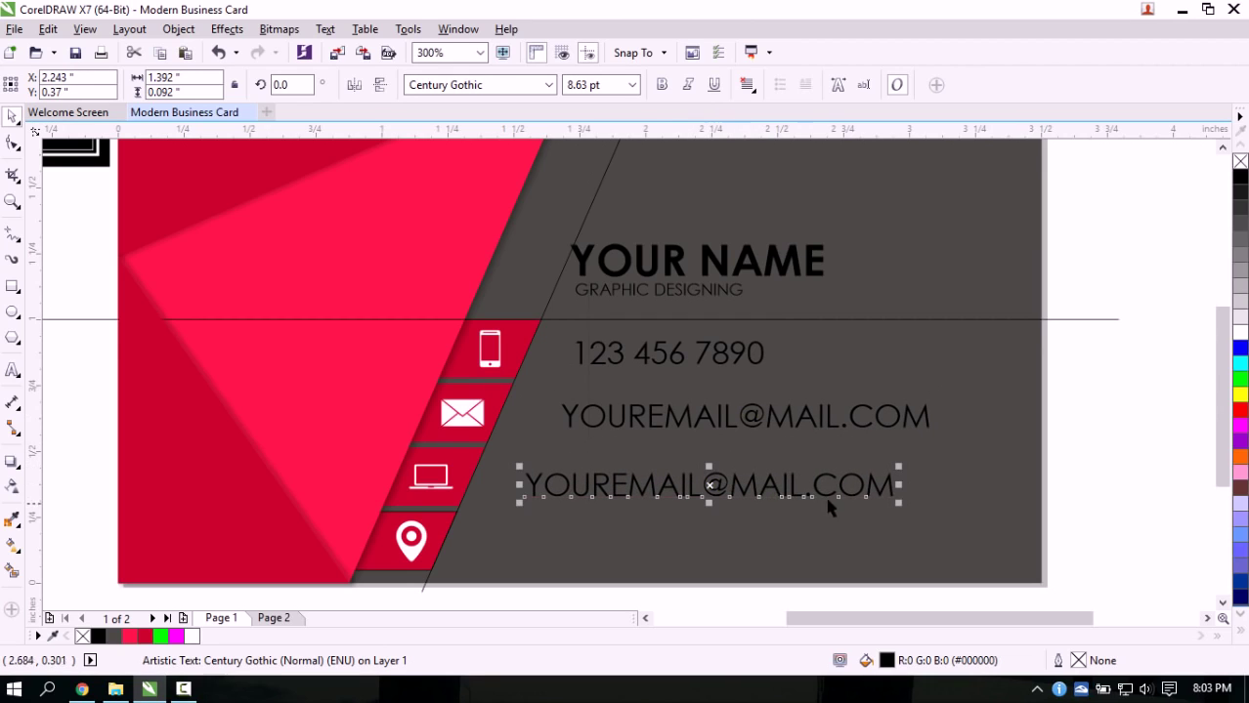
key("F8")
left_click_drag(893, 485, 522, 485)
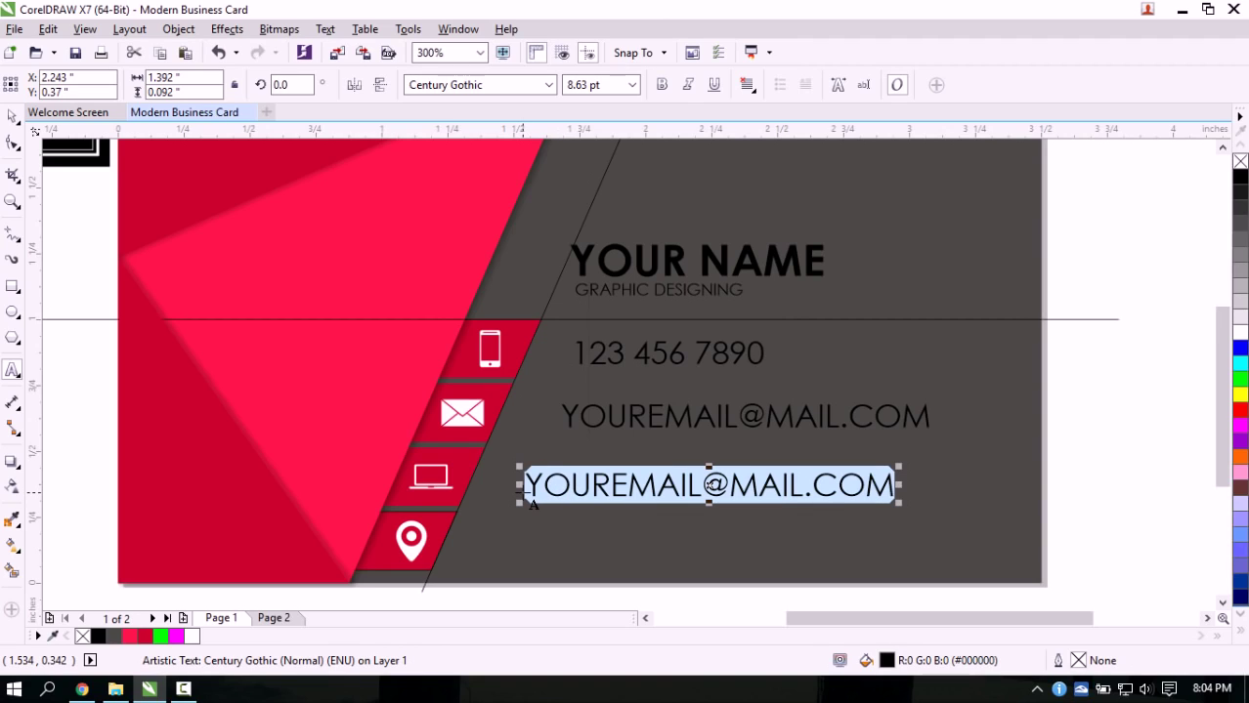
type("YO")
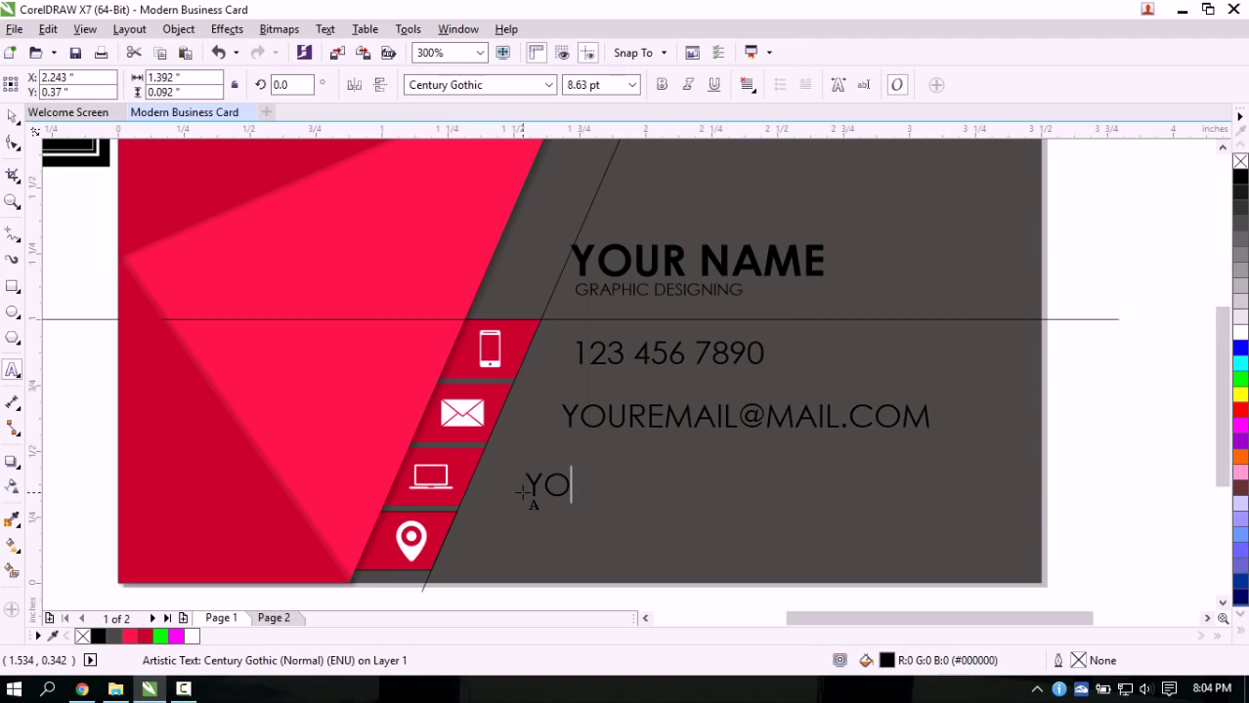
type("URWEBSITE")
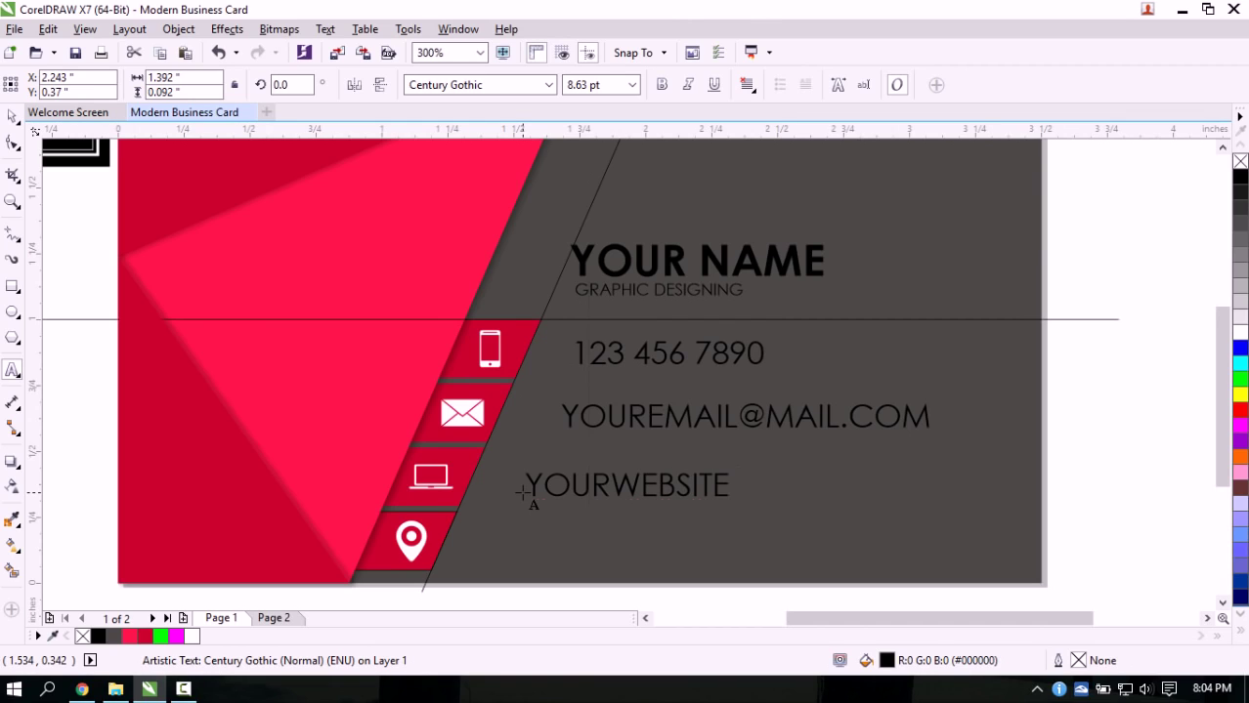
type(".COM")
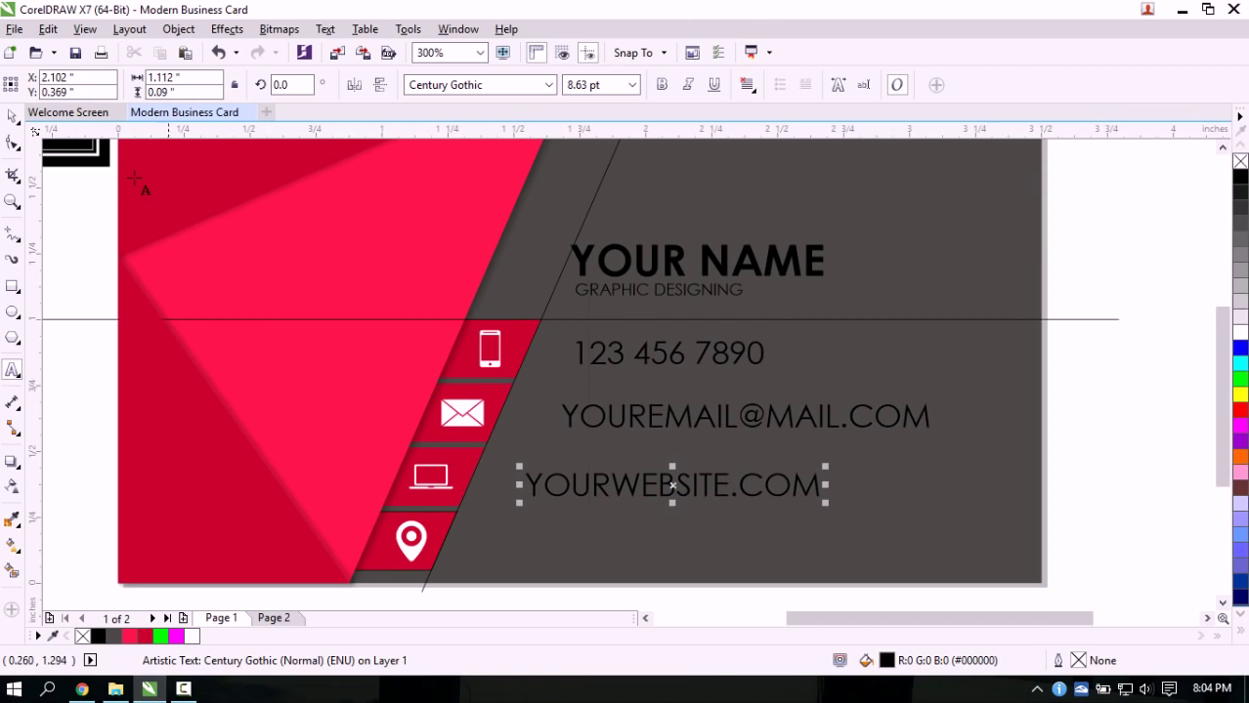
left_click(14, 118)
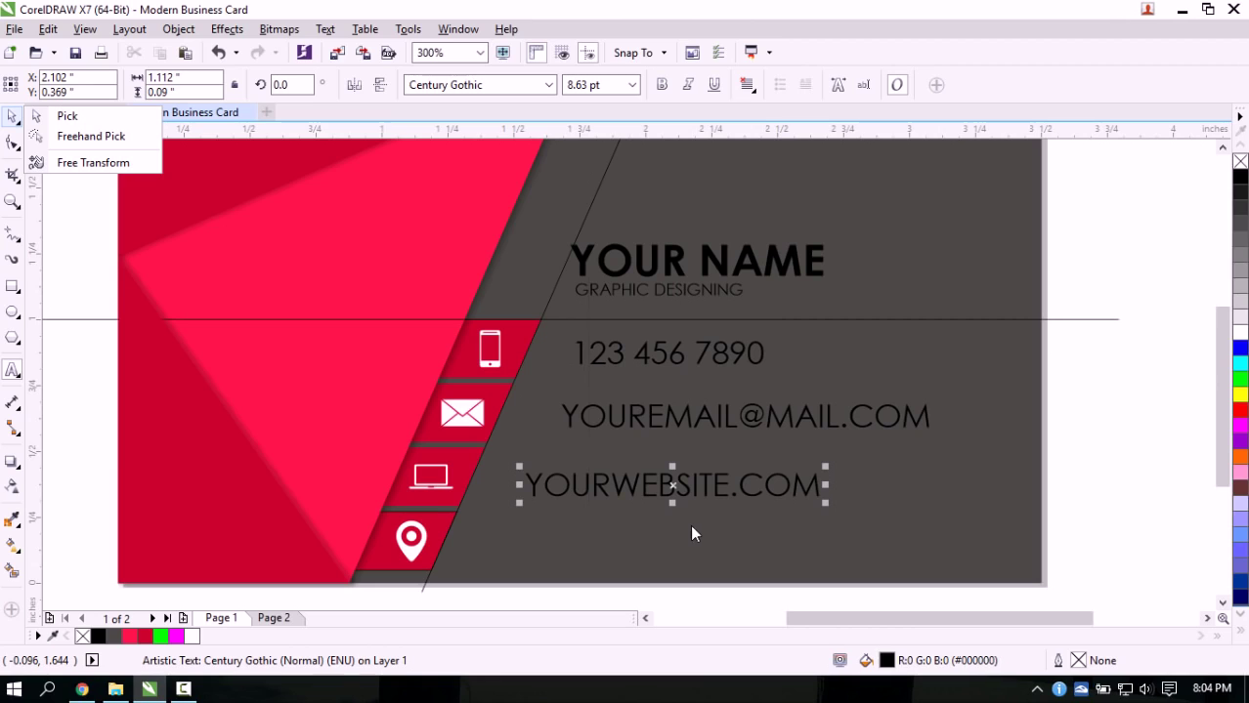
left_click(1105, 435)
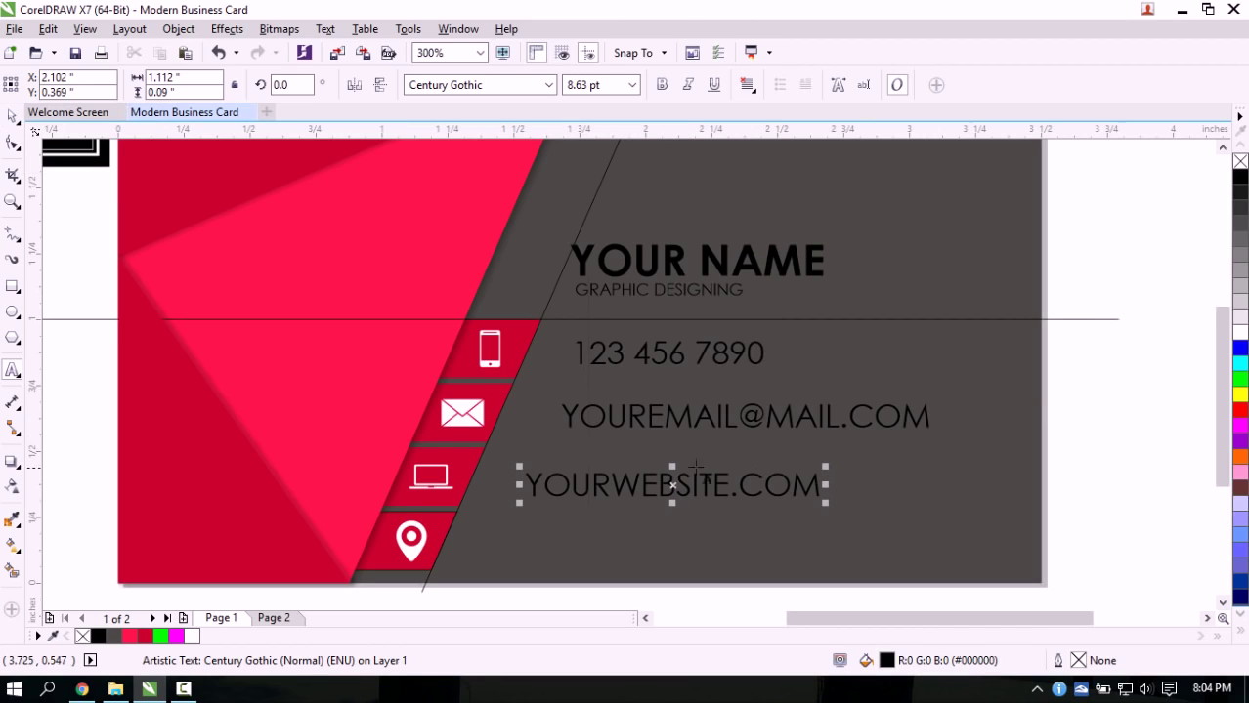
Copy the website text beside the location pin icon and replace the copy's wording with a placeholder street address in capitals
left_click(14, 118)
left_click_drag(672, 489, 653, 540)
double_click(652, 540)
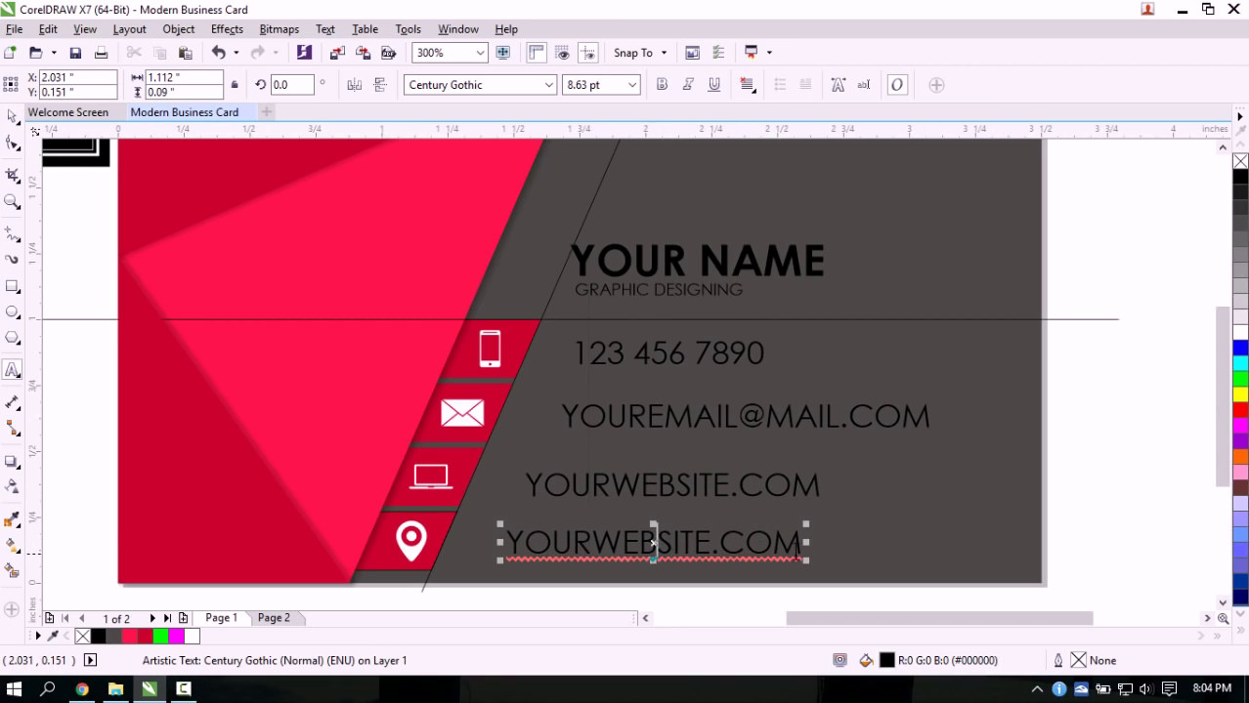
left_click_drag(801, 543, 491, 545)
type("1234")
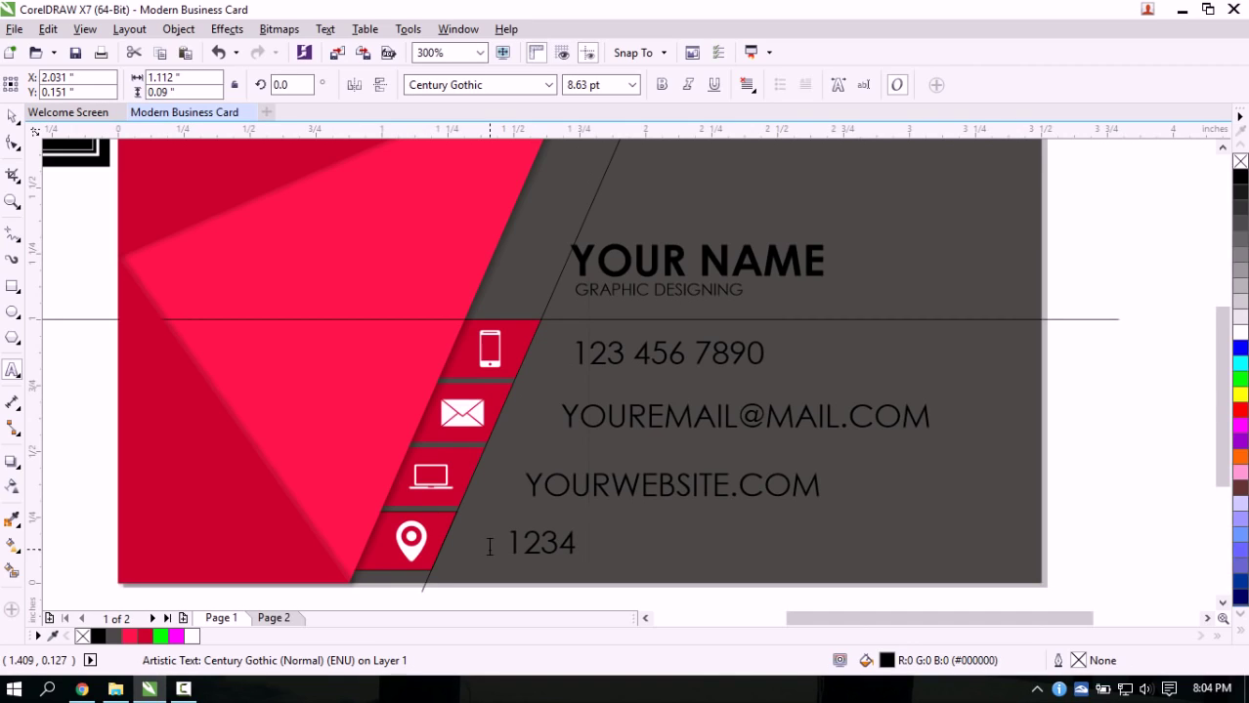
type(" ROAD ")
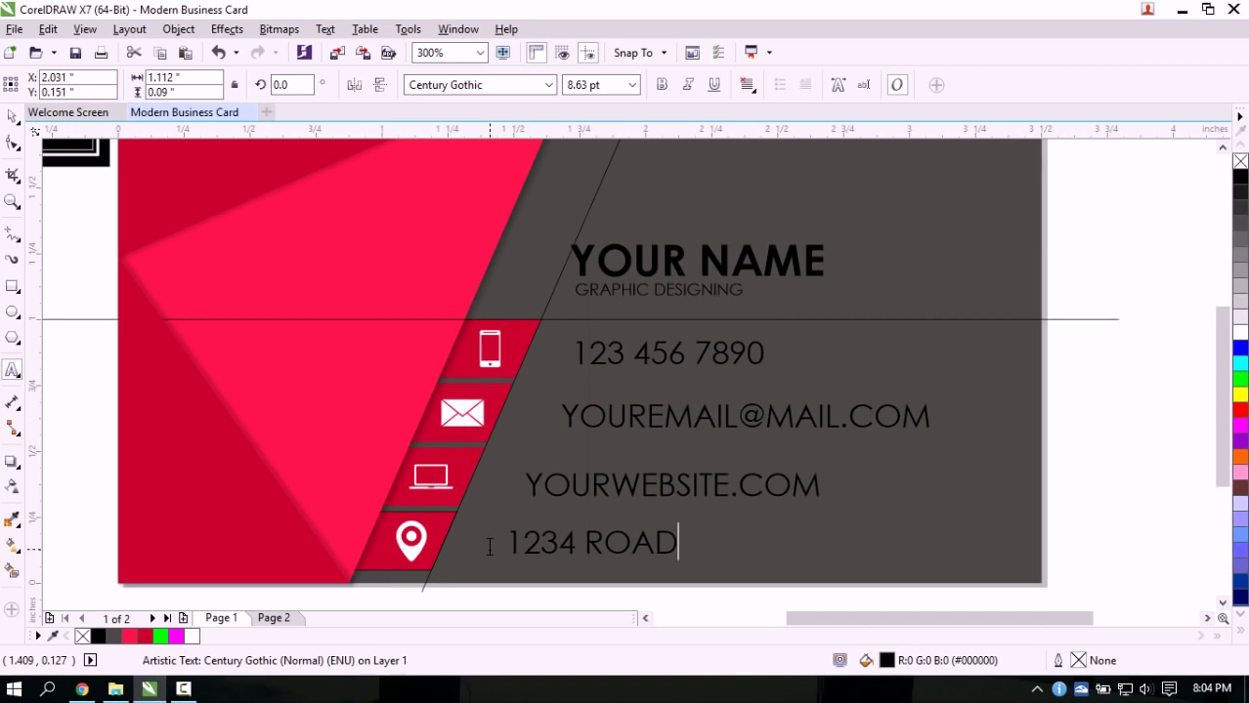
type("DRIVE")
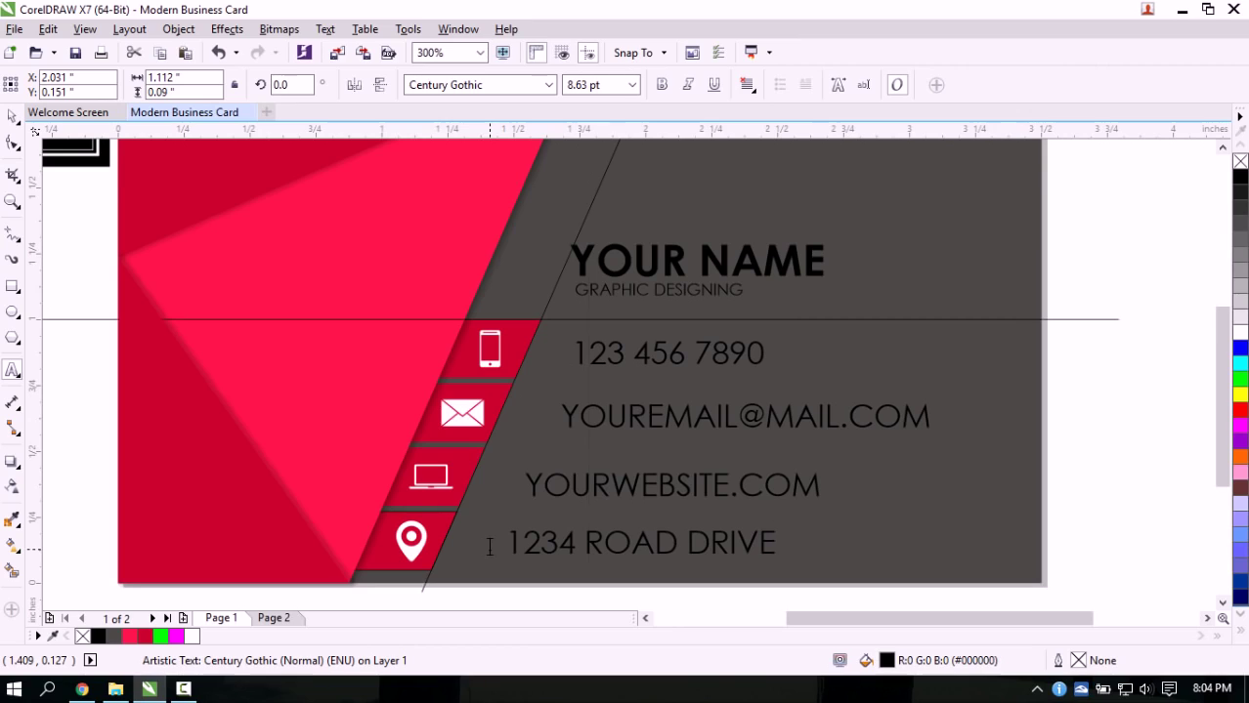
type(", YOU")
key("BackSpace")
key("BackSpace")
key("BackSpace")
type("HOMETOWN")
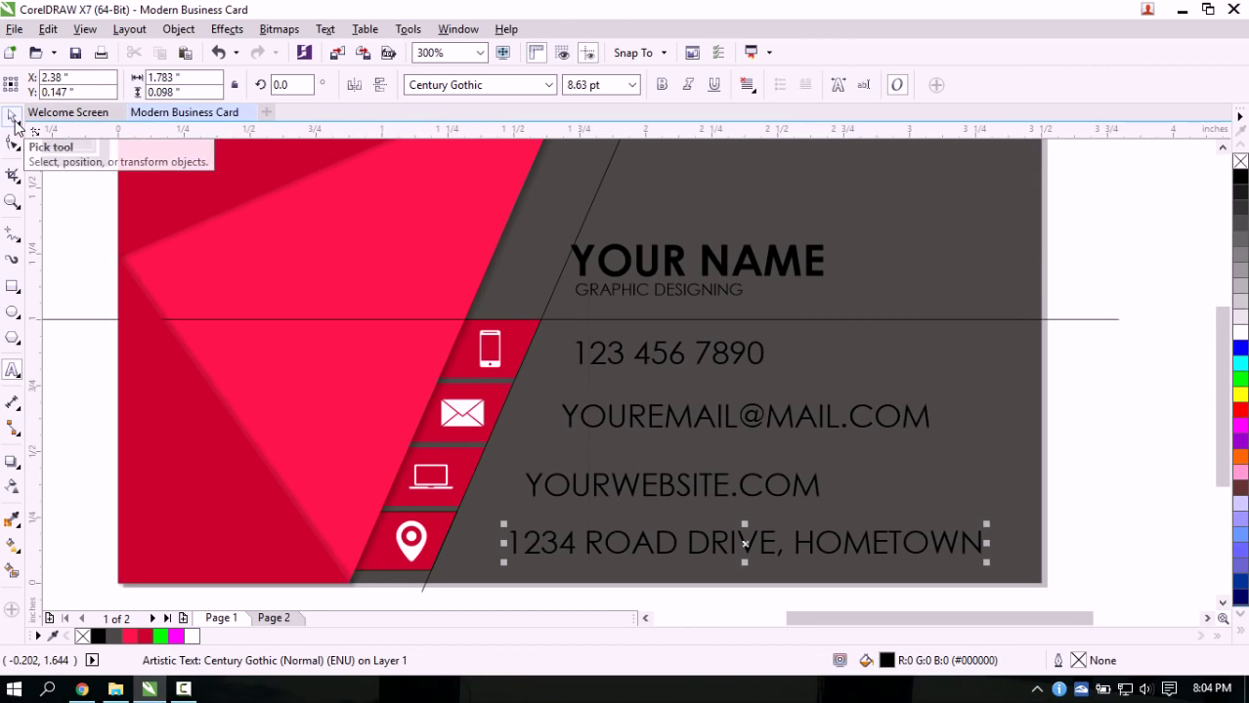
left_click(1103, 422)
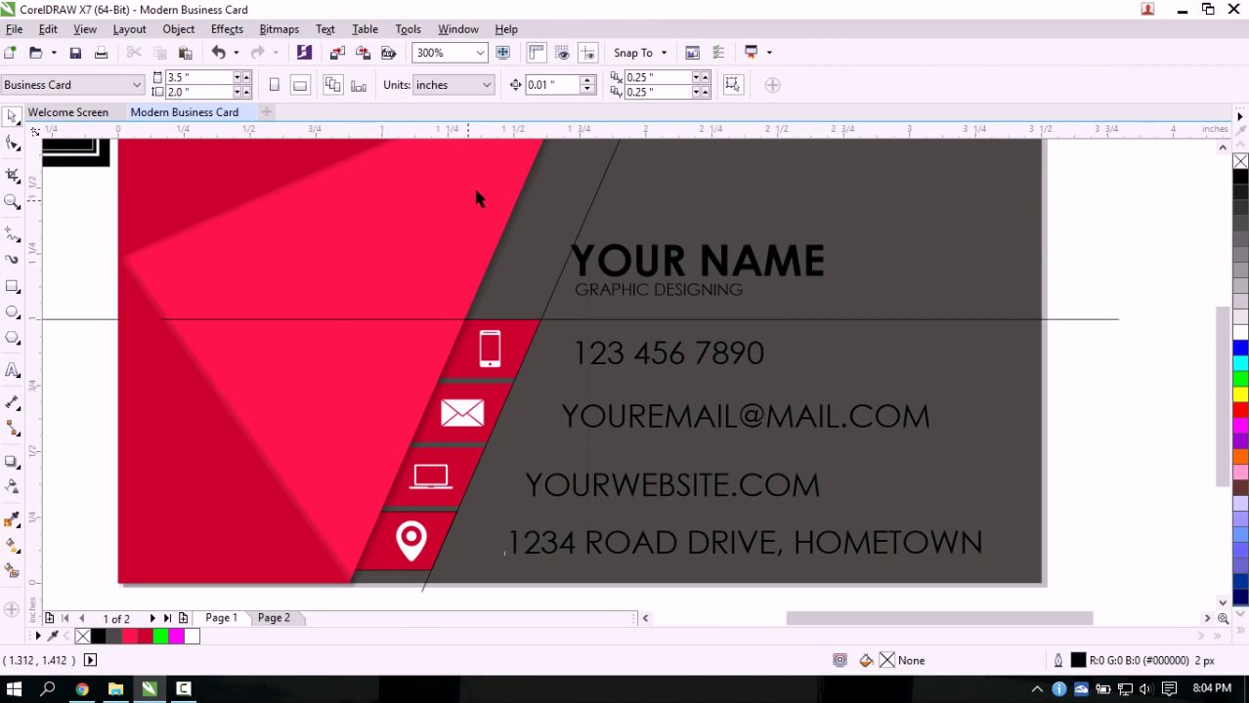
Duplicate the diagonal guide line horizontally, about 0.08 inch further from the contact icons
left_click(594, 202)
scroll(629, 209, "down", 2)
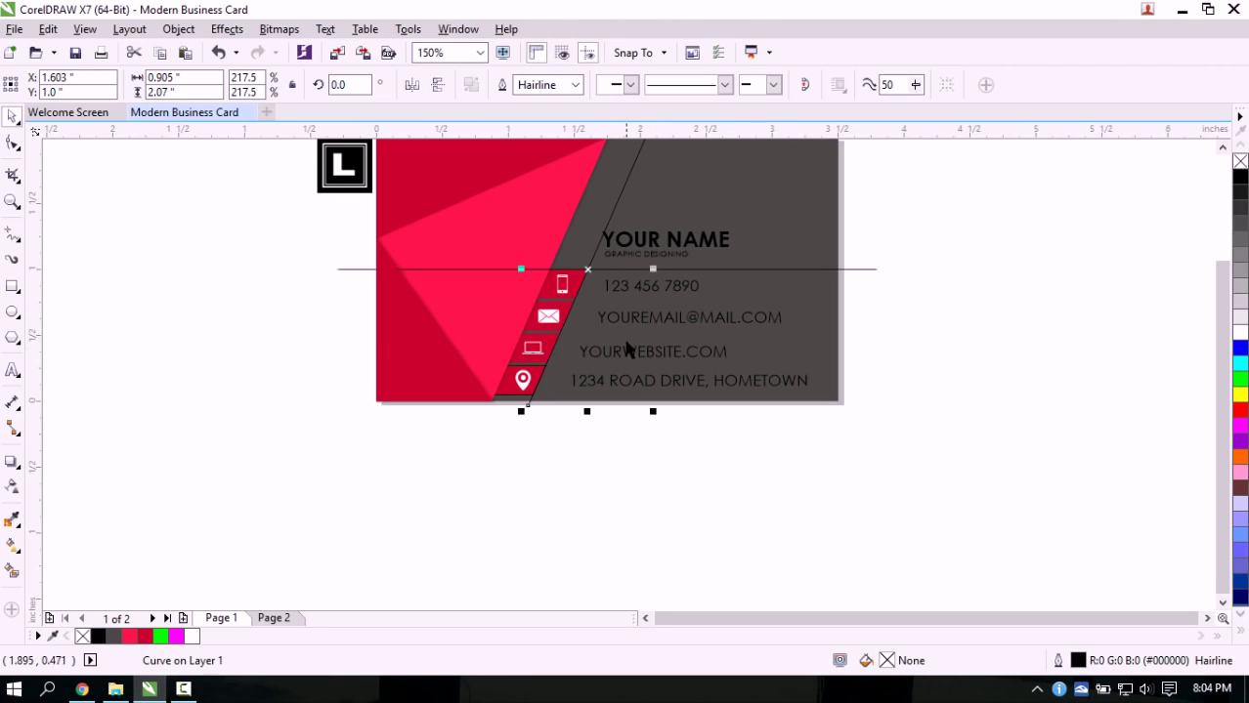
left_click(901, 375)
scroll(631, 191, "up", 2)
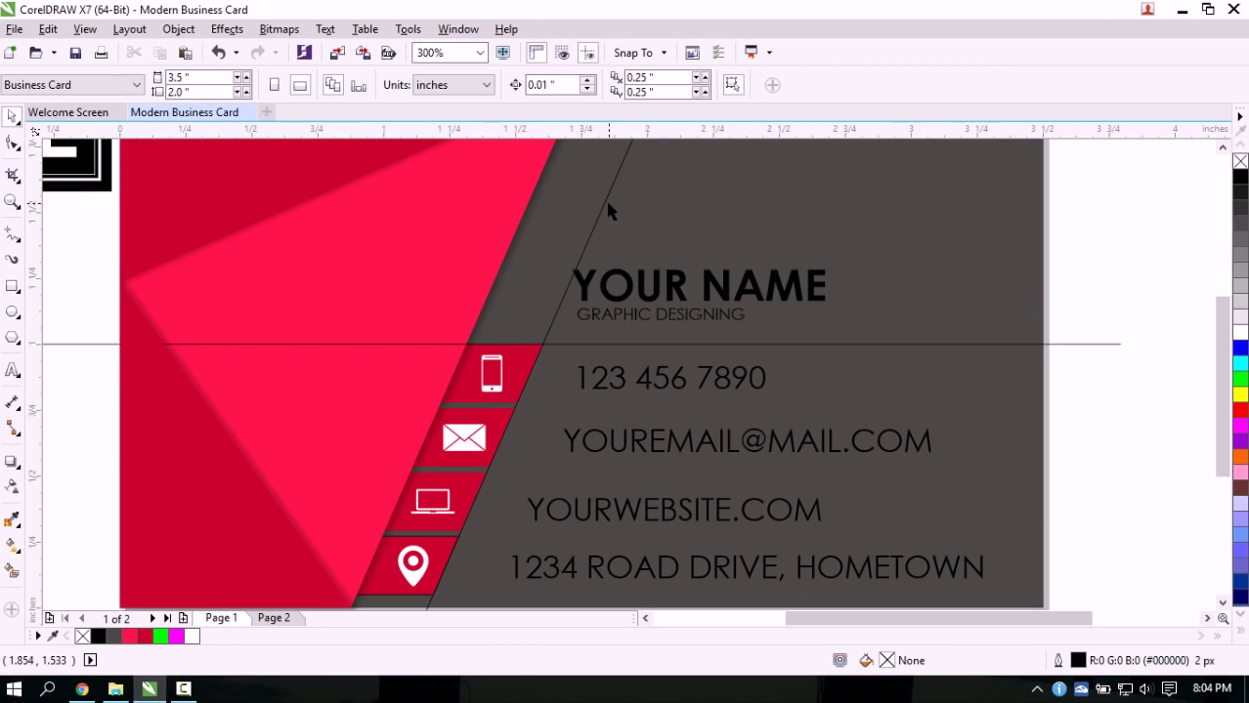
left_click(604, 206)
scroll(676, 283, "down", 2)
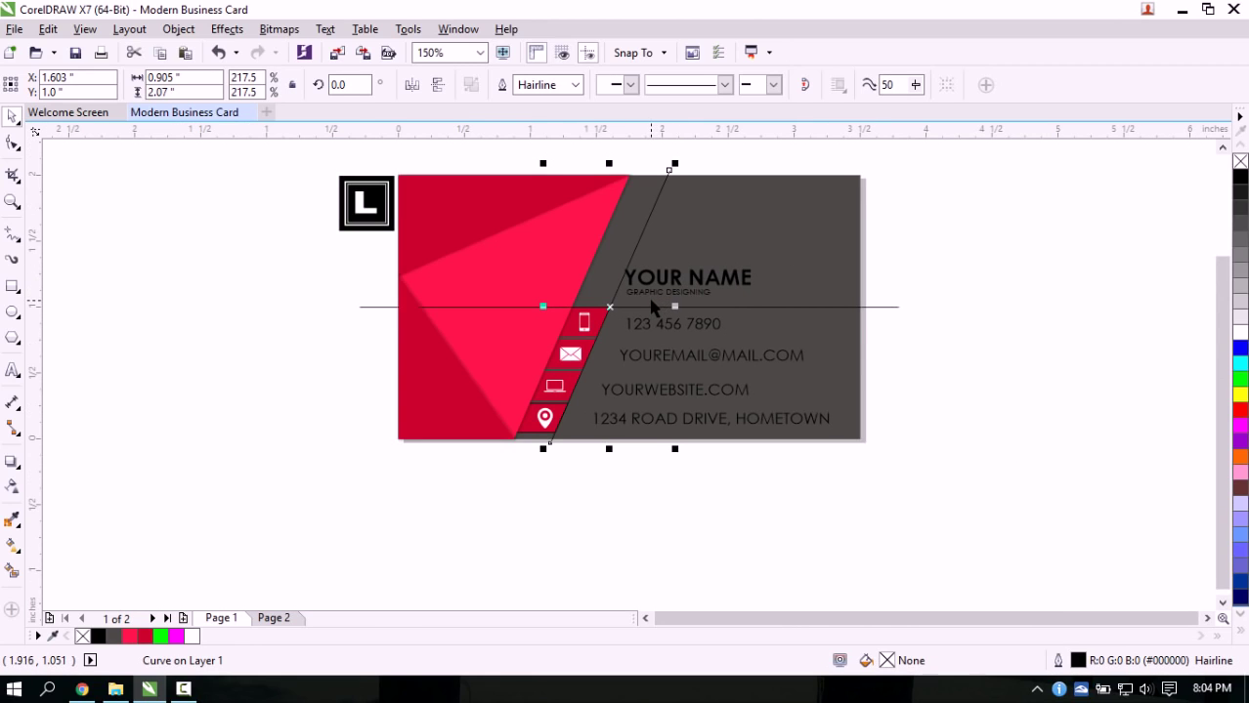
scroll(626, 323, "up", 1)
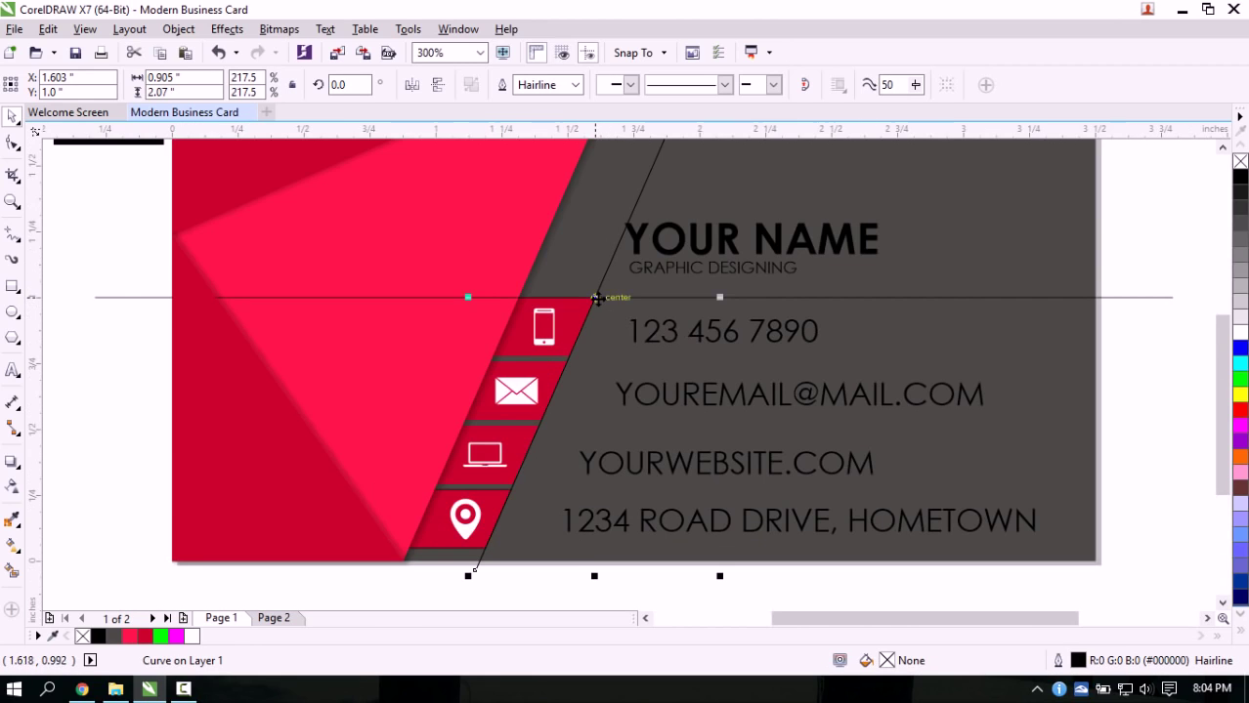
left_click_drag(596, 298, 616, 297)
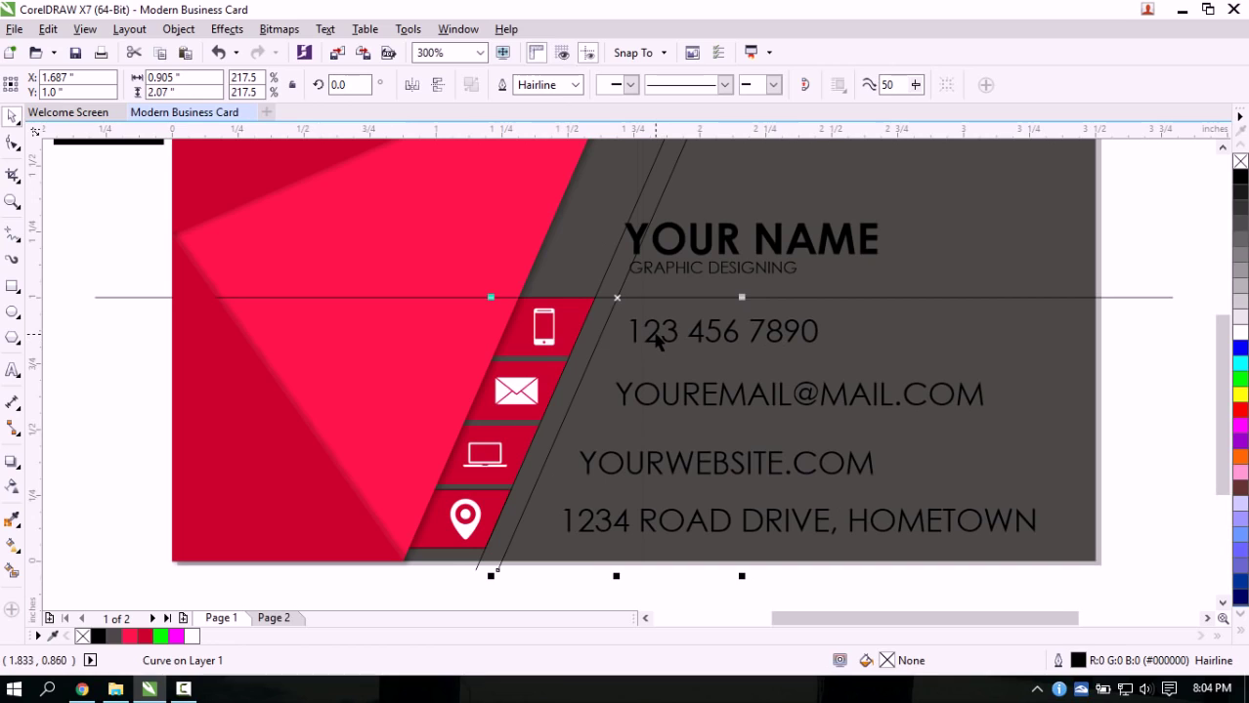
Move the phone, e-mail, website and address texts so each starts near the duplicated diagonal line beside its icon
left_click(659, 339)
left_click_drag(632, 326, 609, 318)
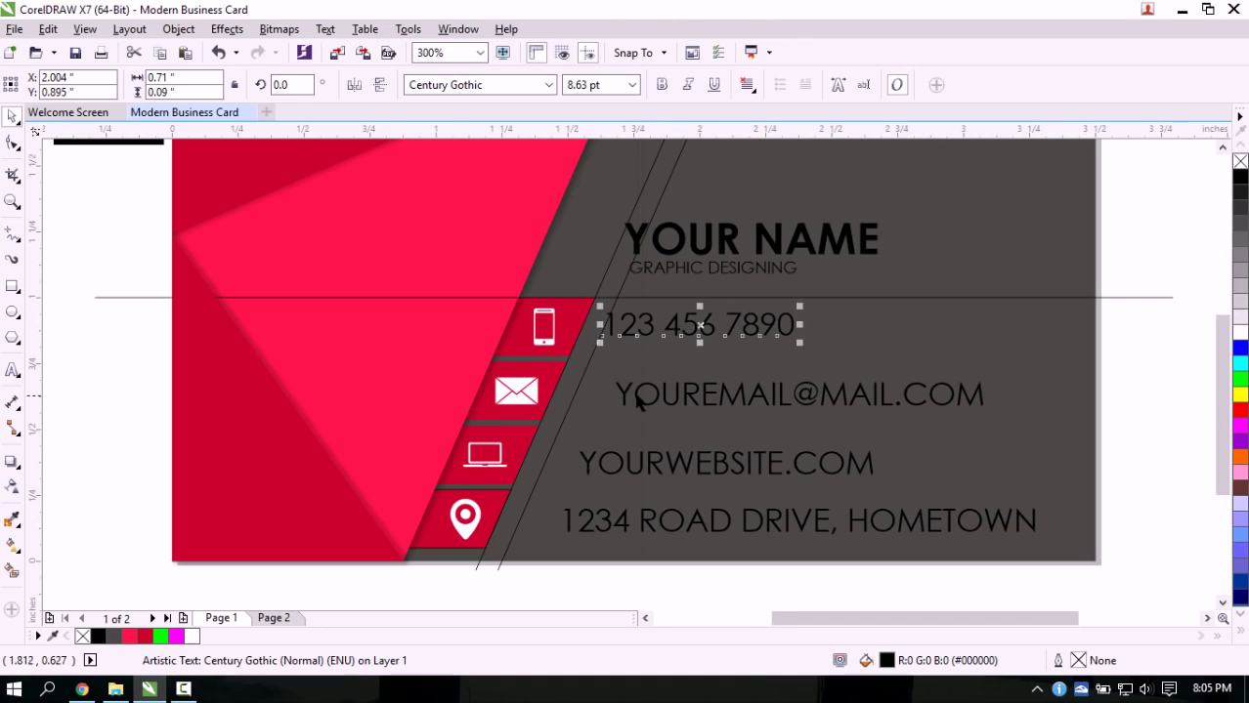
left_click(618, 391)
left_click_drag(615, 388, 583, 382)
left_click(590, 467)
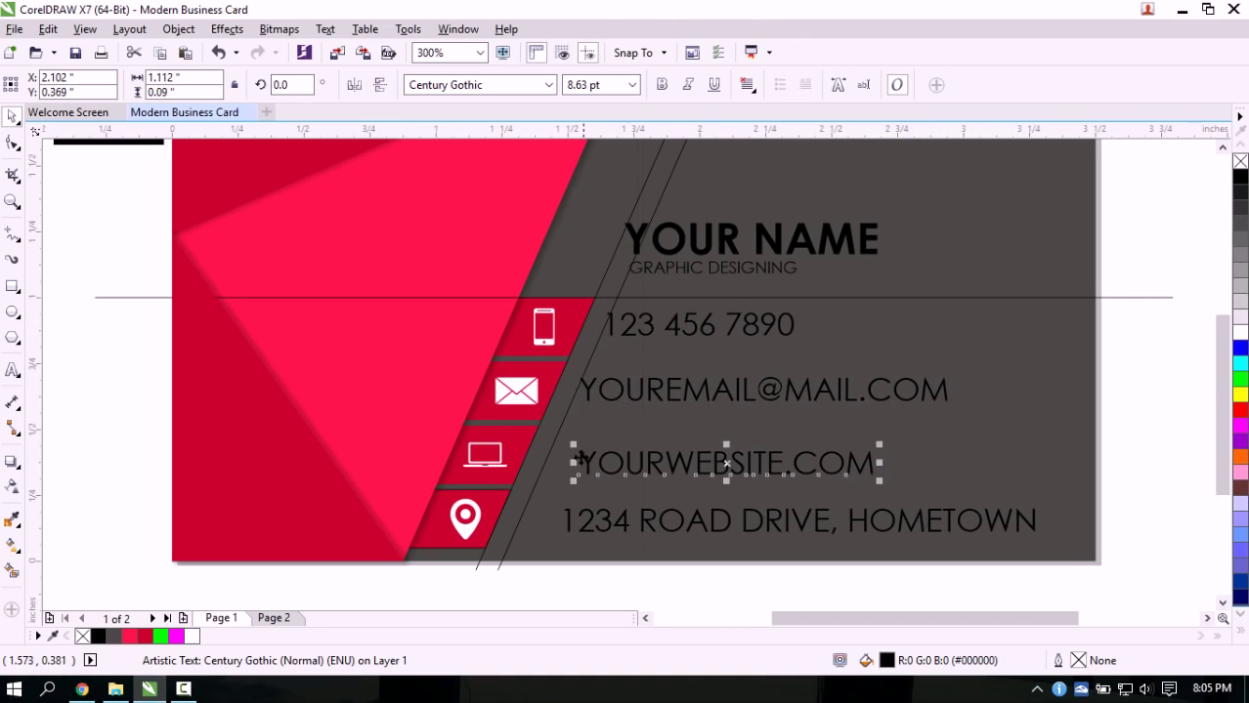
left_click_drag(577, 452, 551, 447)
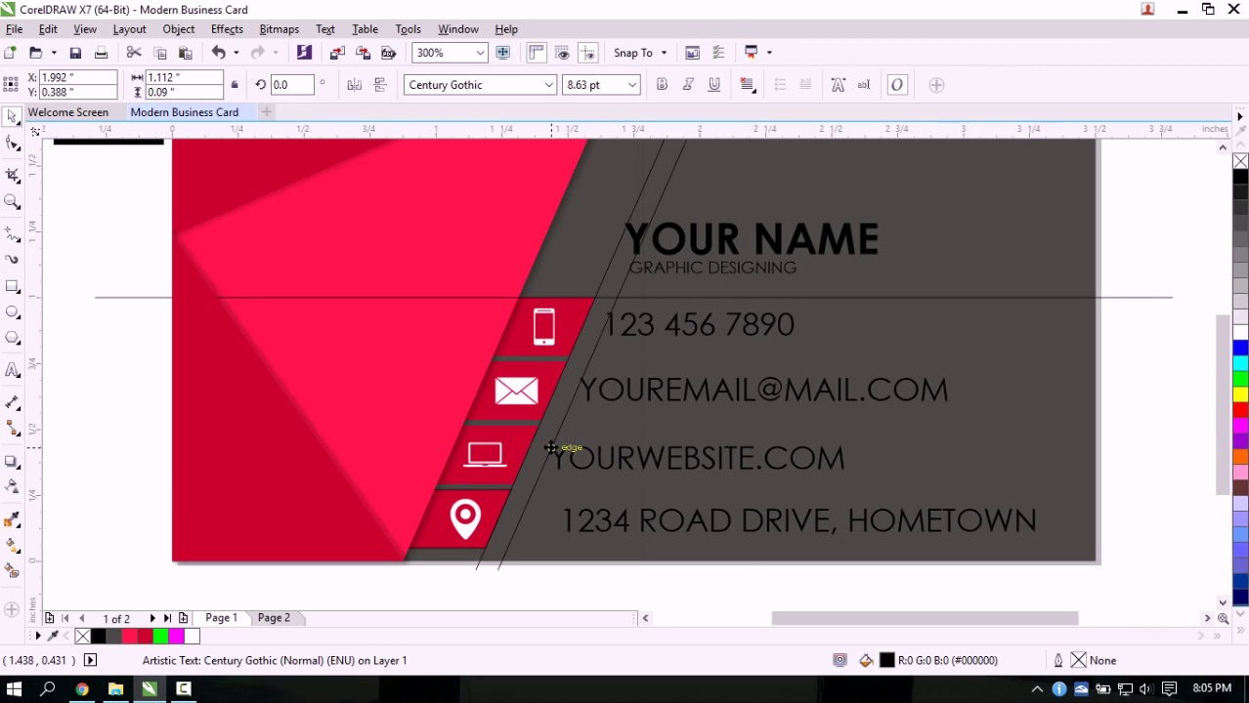
left_click(551, 447)
left_click(571, 525)
left_click_drag(563, 512, 527, 510)
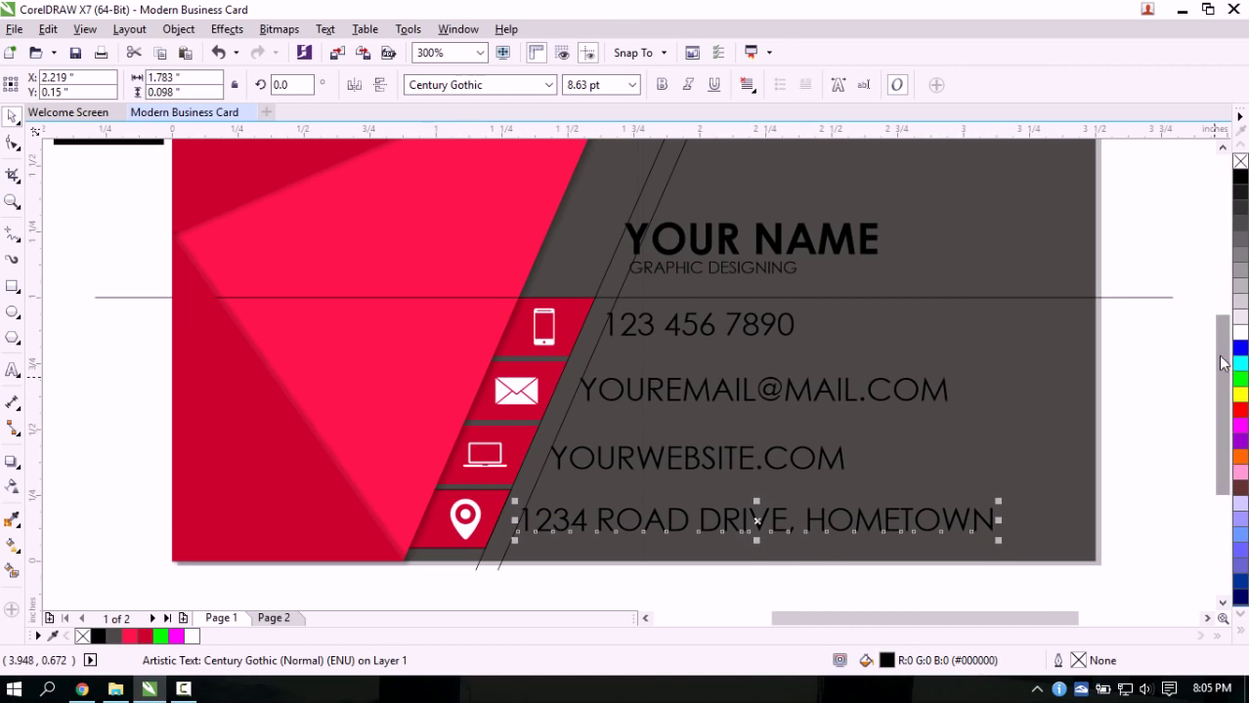
Fill the four contact texts with white
left_click_drag(1049, 583, 1001, 550)
left_click_drag(864, 455, 502, 286)
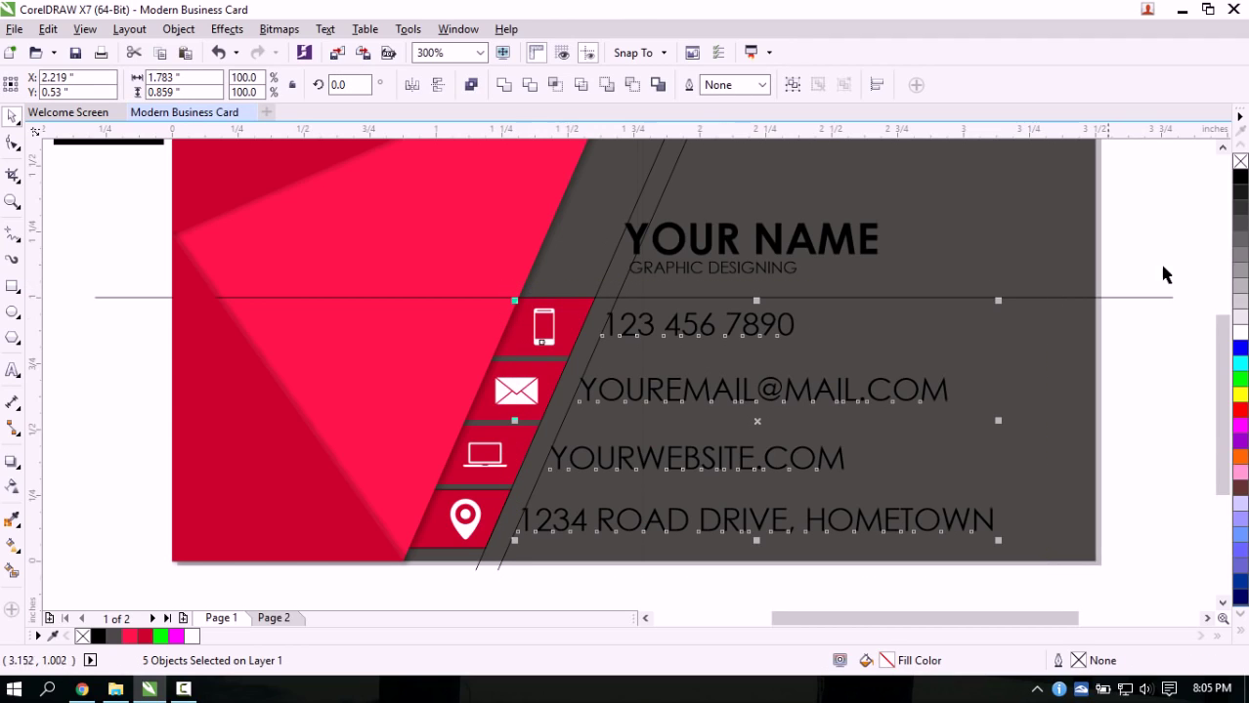
left_click(1239, 330)
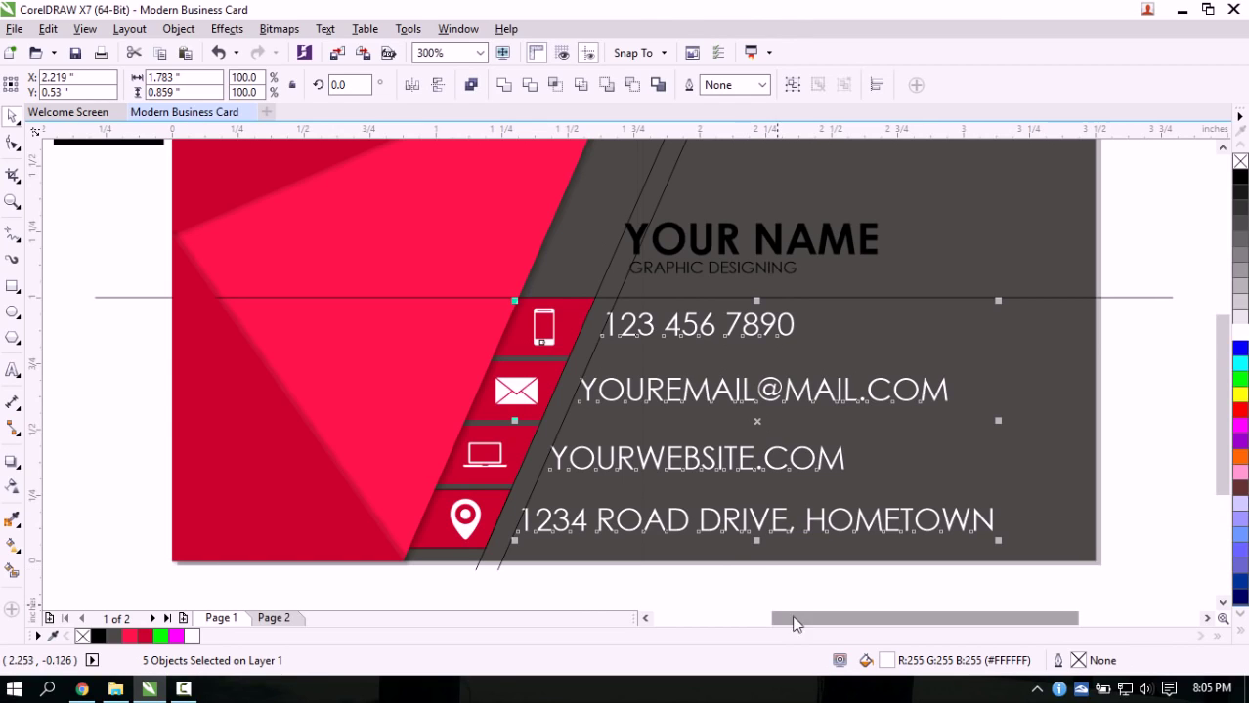
left_click(1096, 522)
left_click(1096, 531)
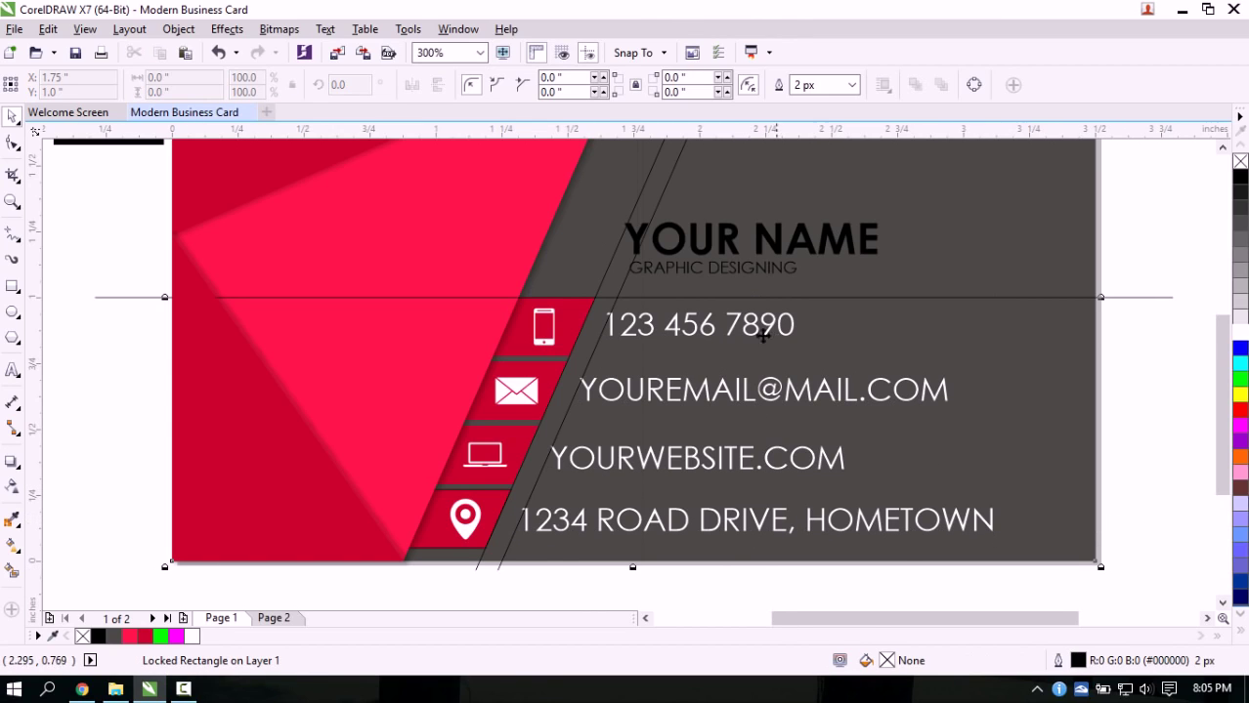
Shrink the phone number text to about 6.2 pt and scale the e-mail text down to a similar size
left_click(772, 330)
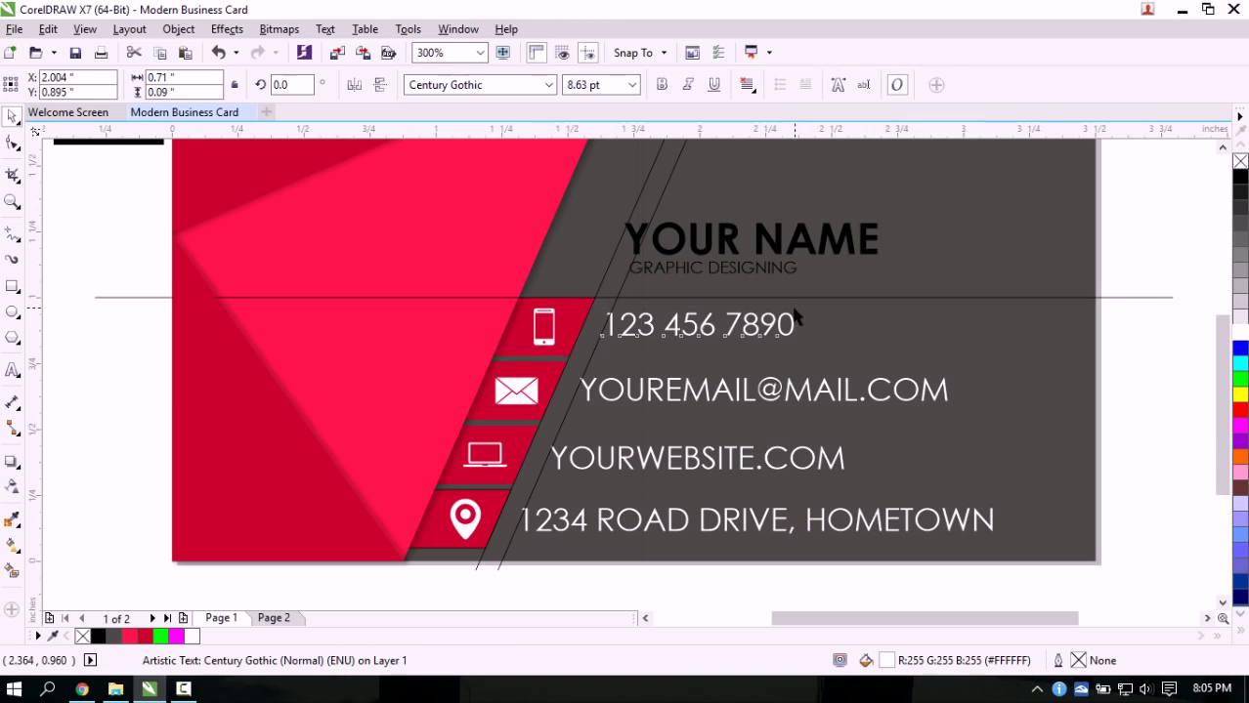
left_click_drag(799, 309, 762, 319)
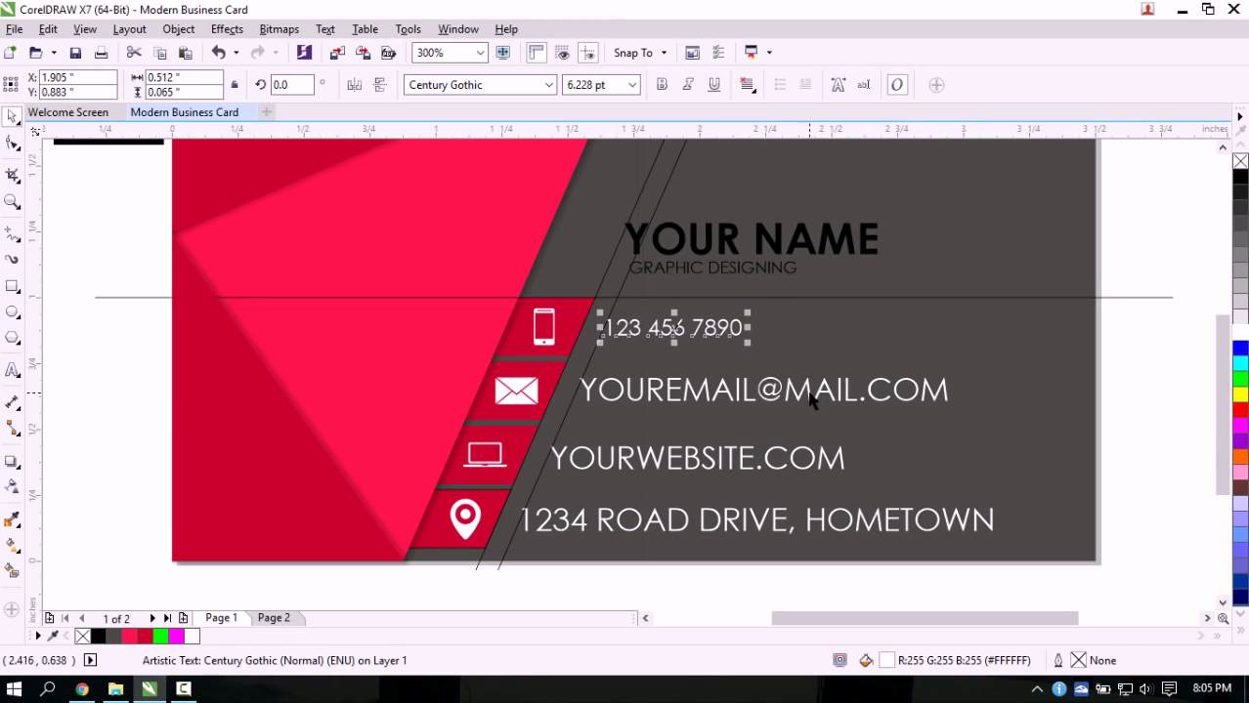
left_click(810, 399)
left_click_drag(952, 373, 916, 385)
Shrink the website text to about 6.25 pt and scale down the address text below it
left_click(837, 459)
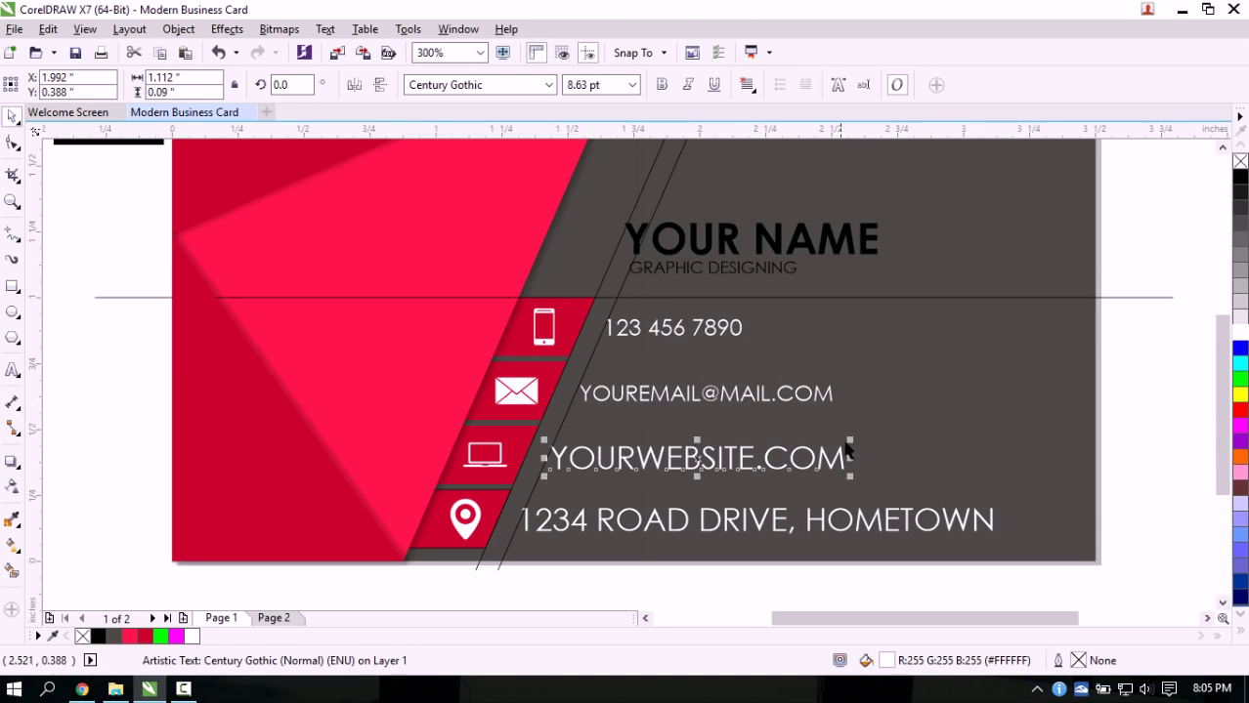
left_click_drag(848, 434, 832, 441)
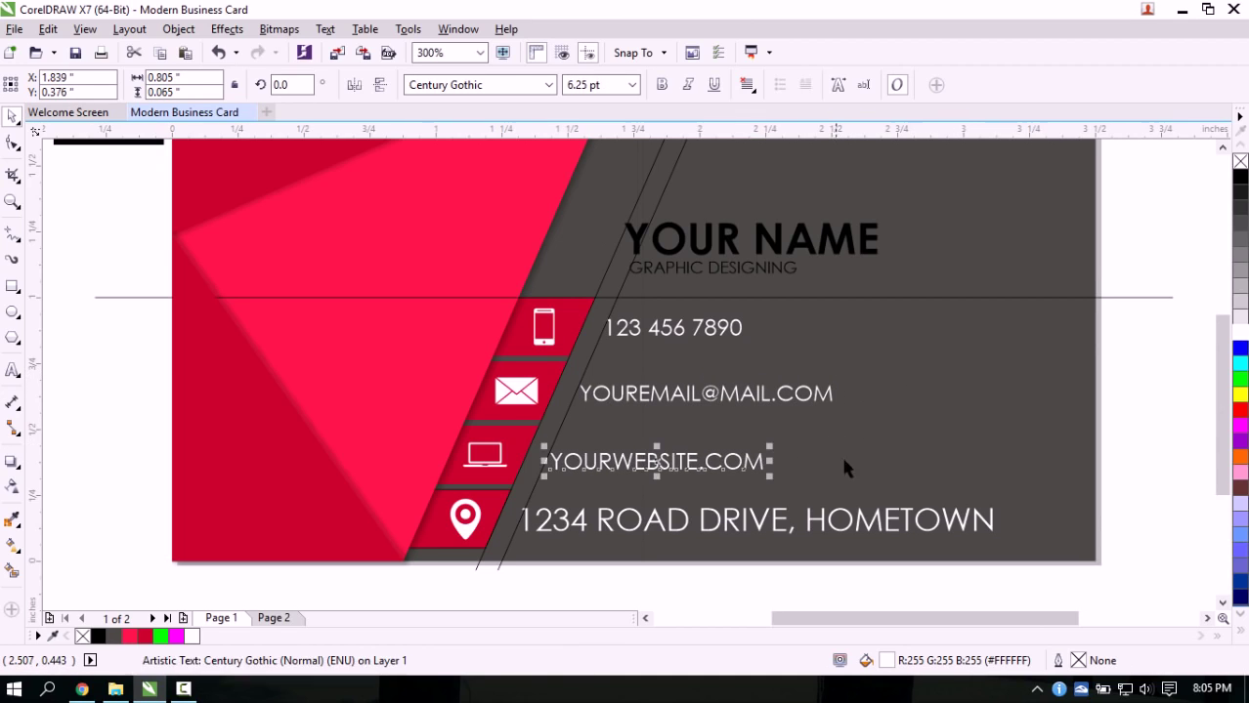
left_click(820, 524)
left_click_drag(999, 503, 901, 513)
left_click(822, 583)
Align the address text's vertical center with the location pin row, and the website text's with the laptop icon row
left_click_drag(916, 599, 223, 485)
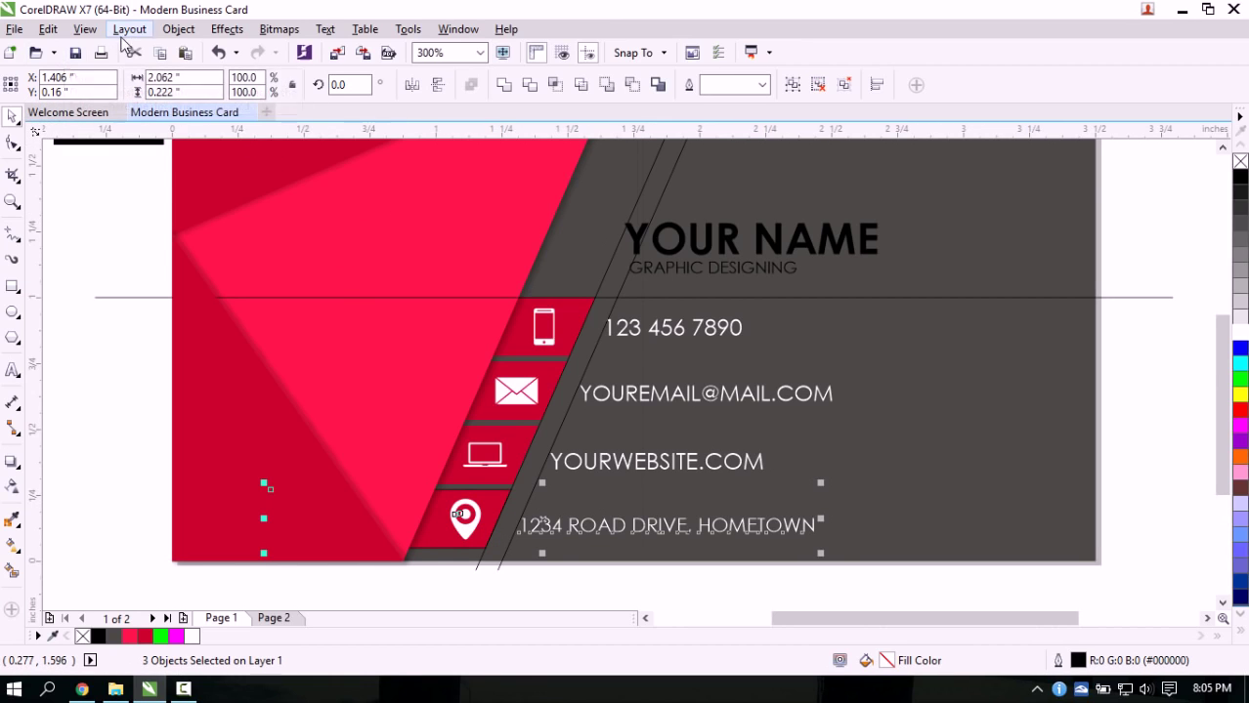
left_click(179, 28)
mouse_move(386, 238)
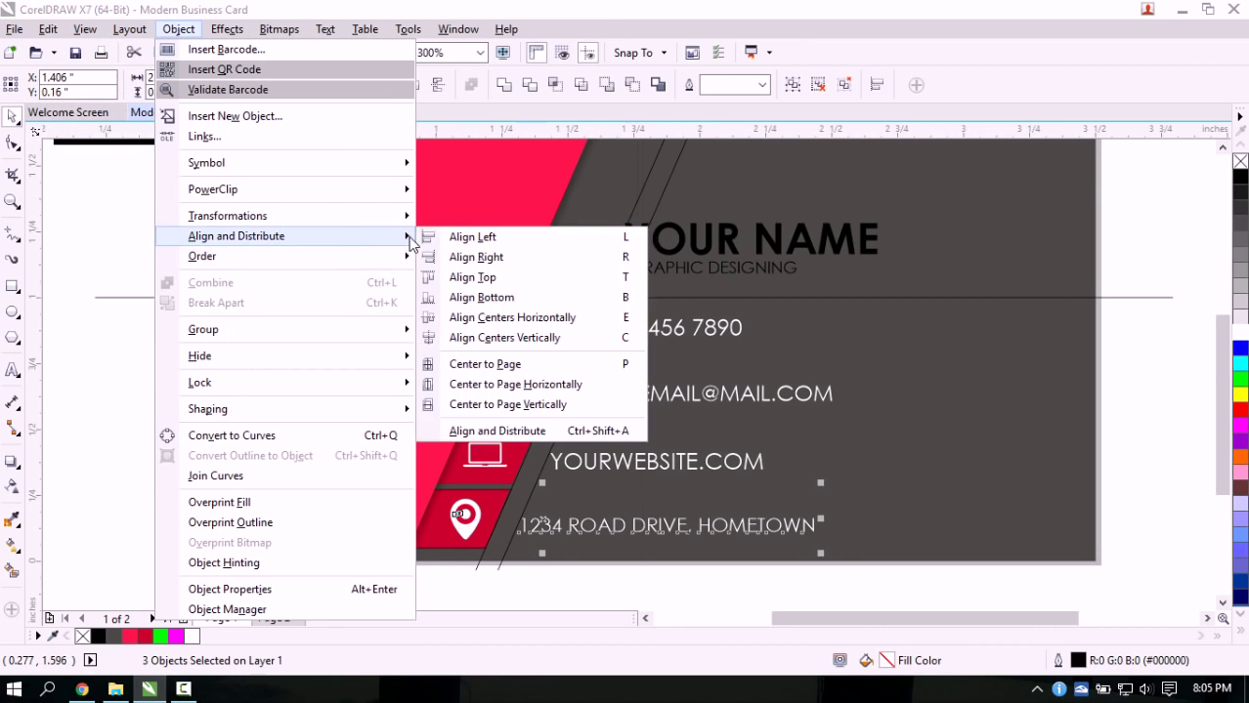
left_click(479, 430)
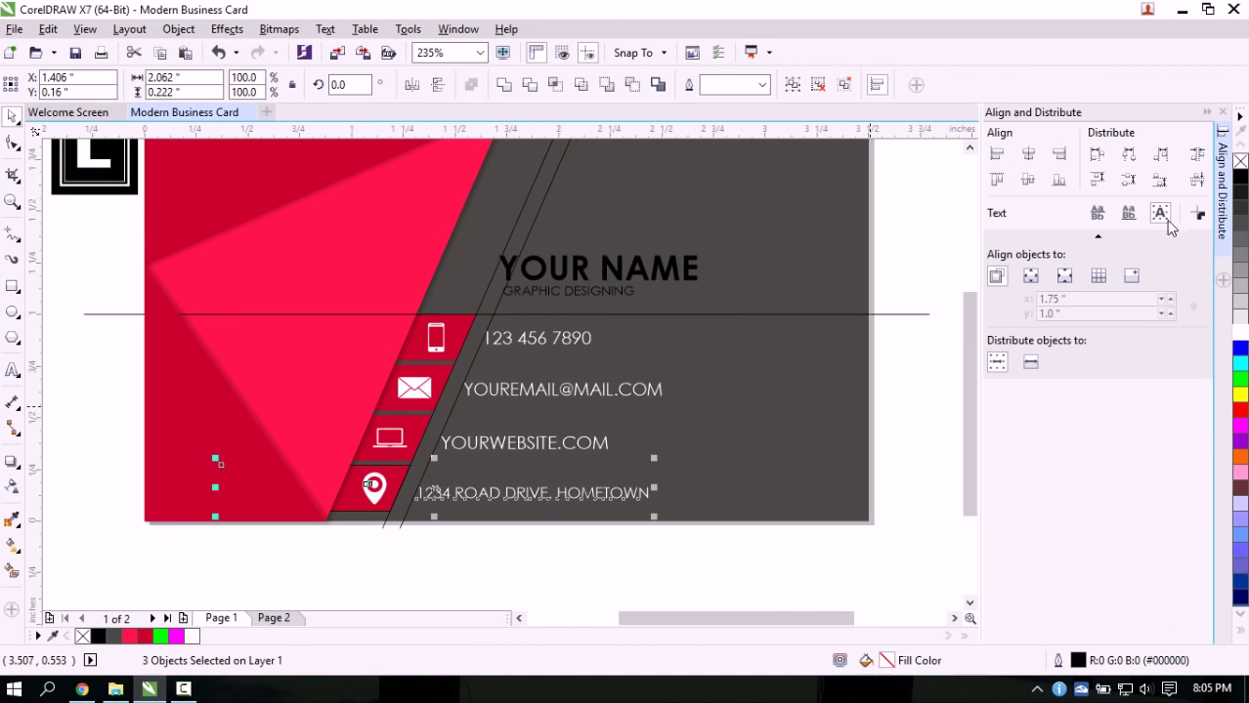
left_click(1028, 181)
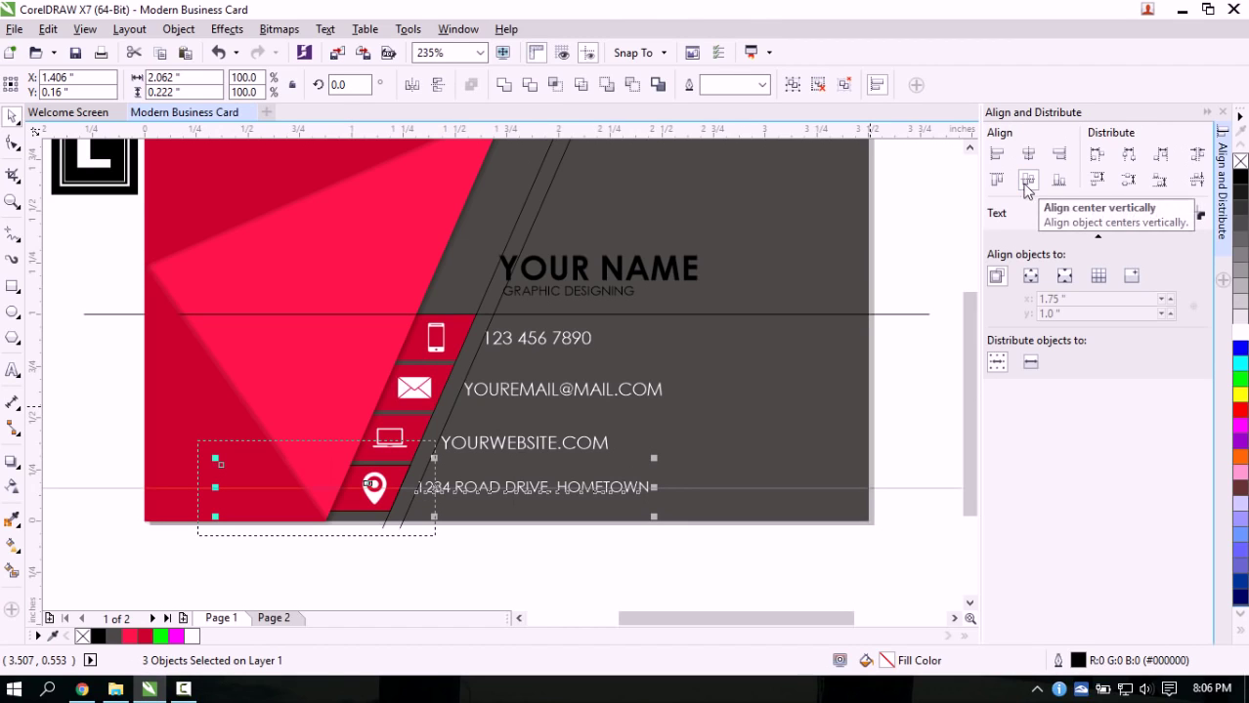
left_click(908, 468)
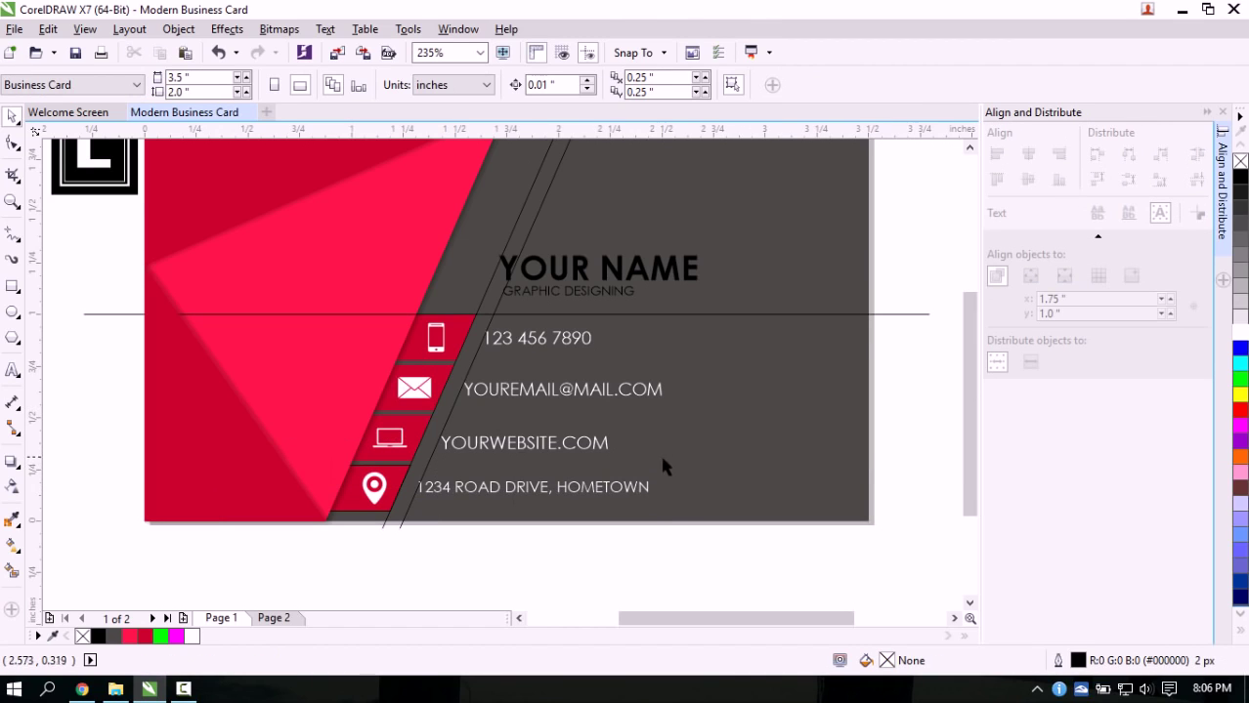
left_click_drag(662, 467, 80, 410)
left_click(1028, 182)
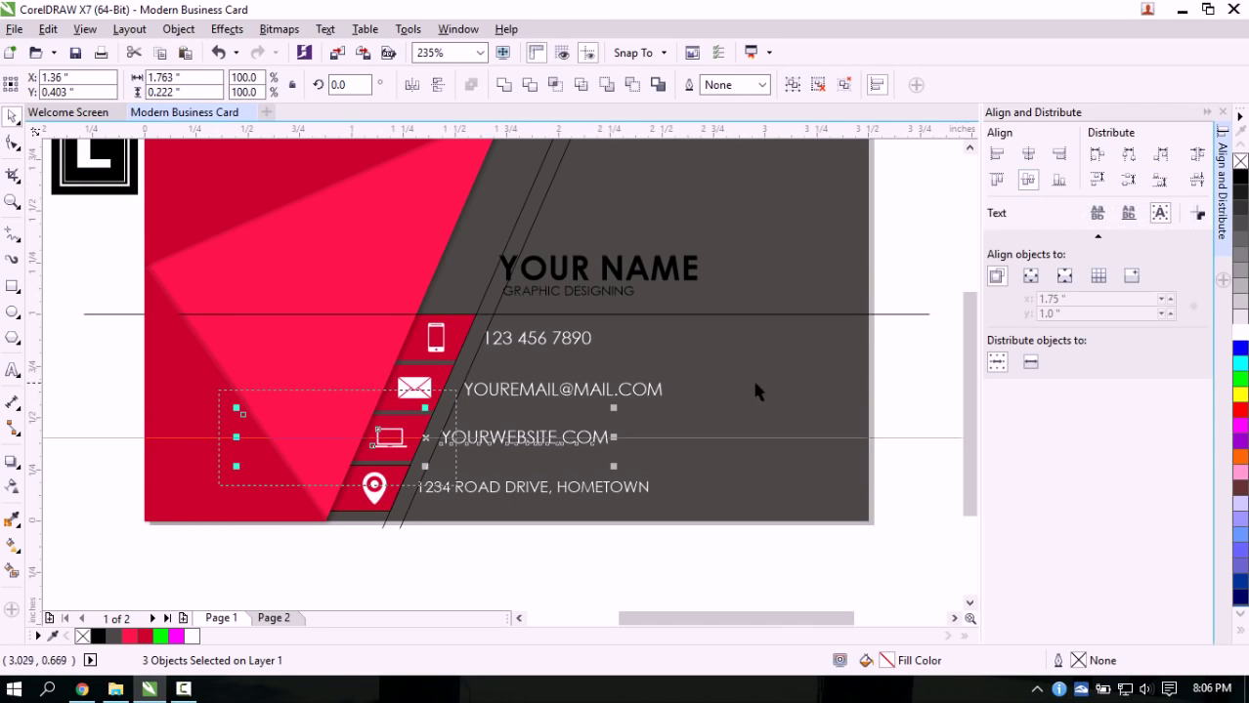
Align the e-mail text's vertical center with the envelope icon row, and the phone number's with the mobile phone icon row
left_click(689, 415)
left_click_drag(177, 362, 181, 349)
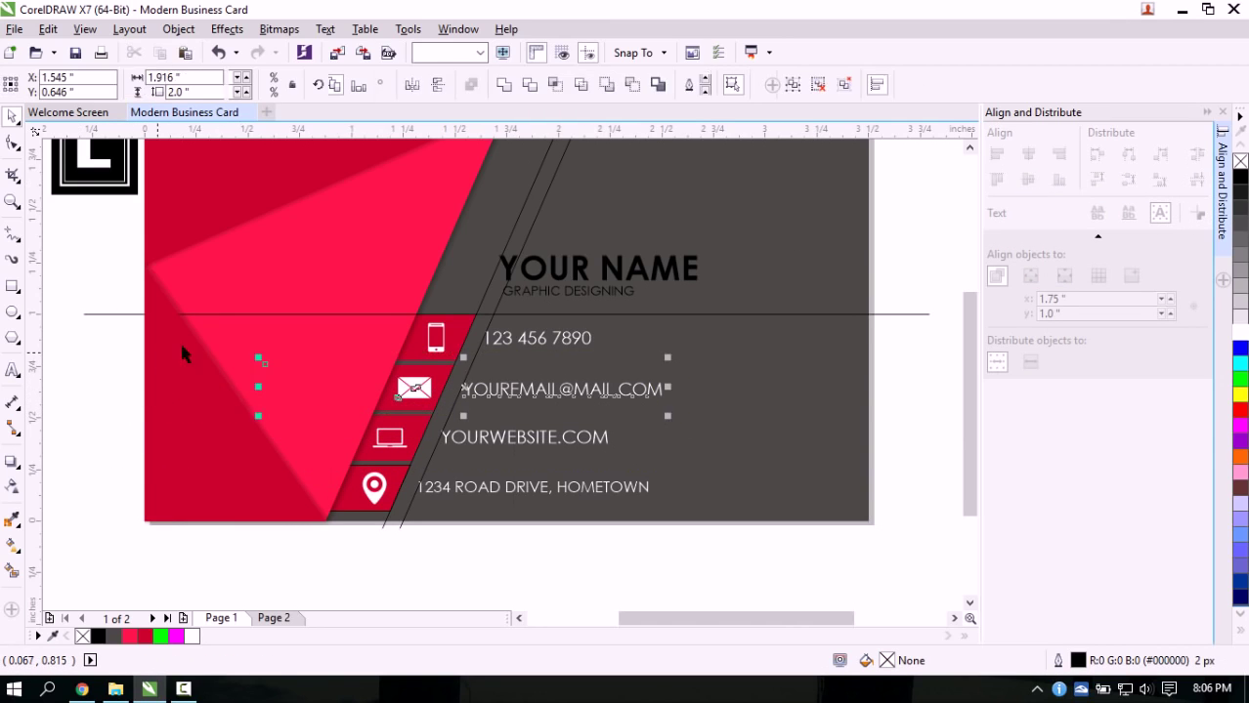
left_click(1028, 180)
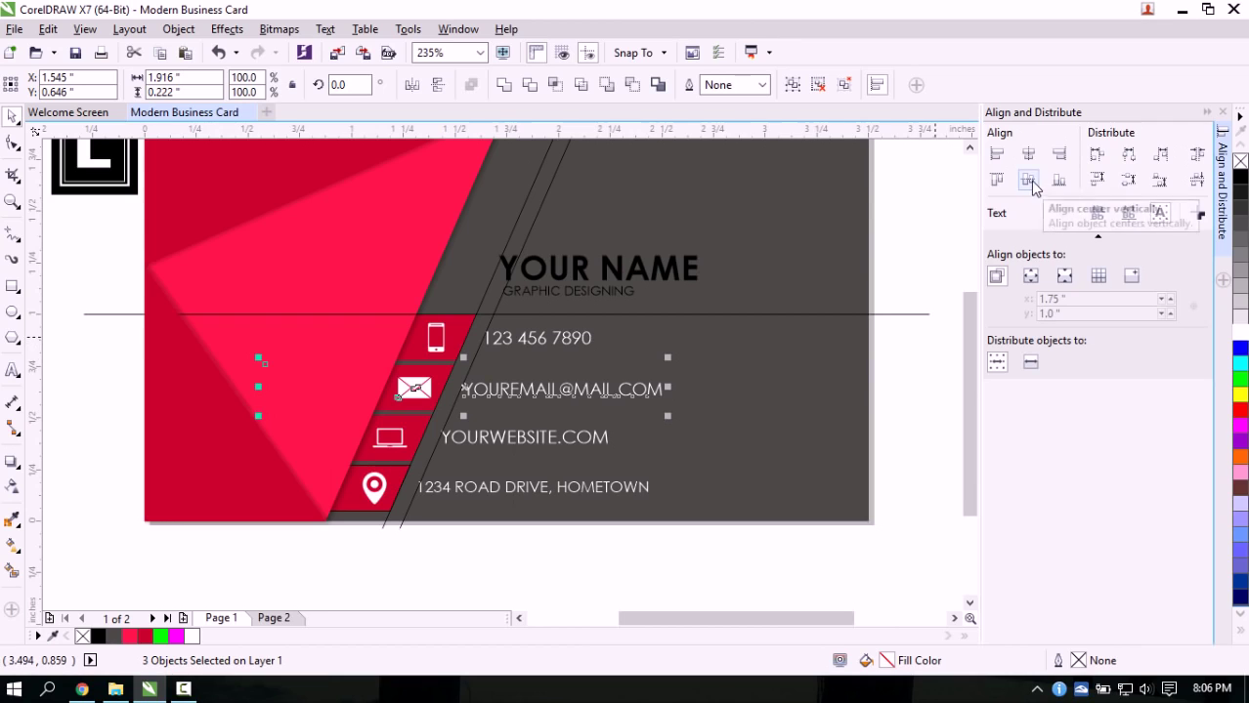
left_click(627, 367)
left_click_drag(205, 310, 207, 311)
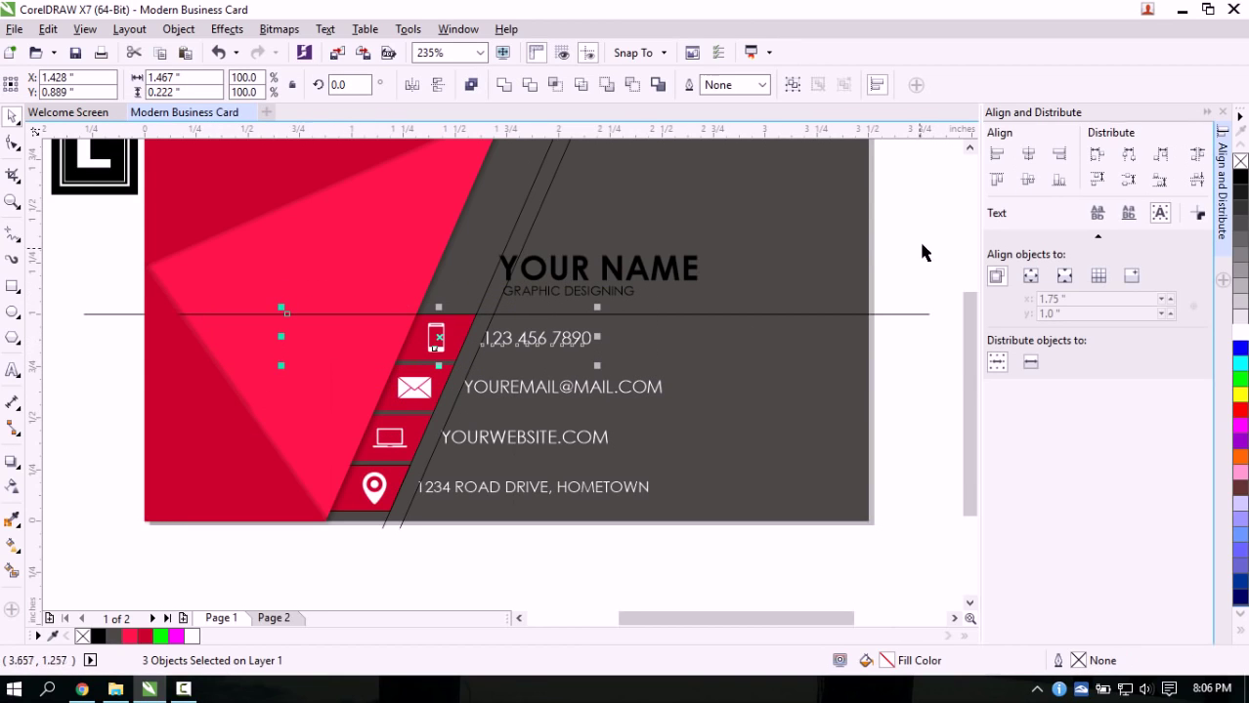
left_click(1033, 184)
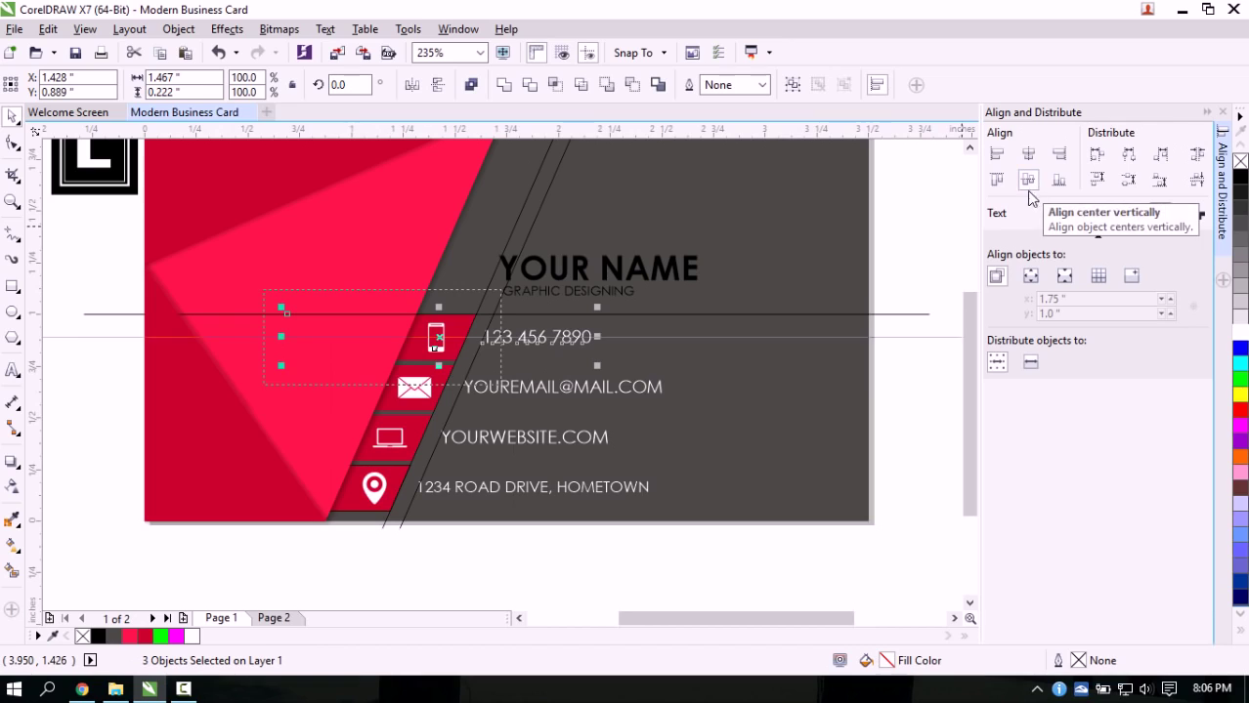
left_click(883, 442)
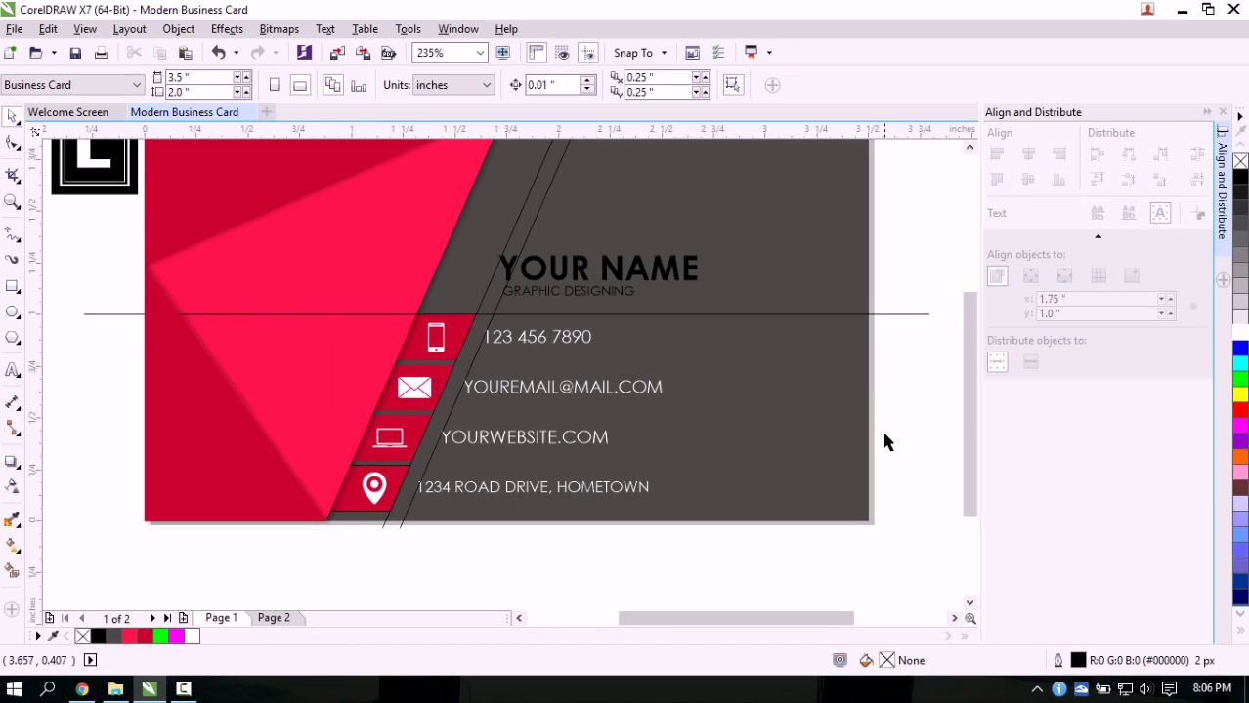
Delete the two slanted guide lines that cross the dark grey area beside the contact icons
left_click(540, 211)
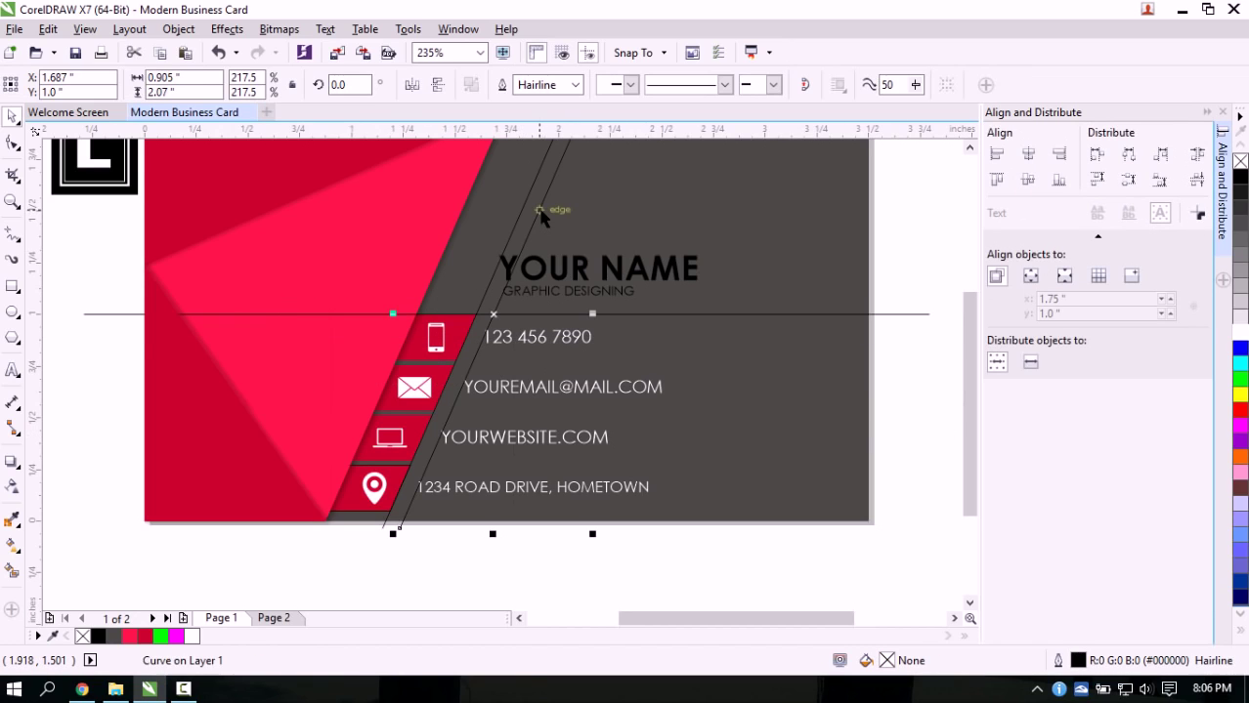
key("Delete")
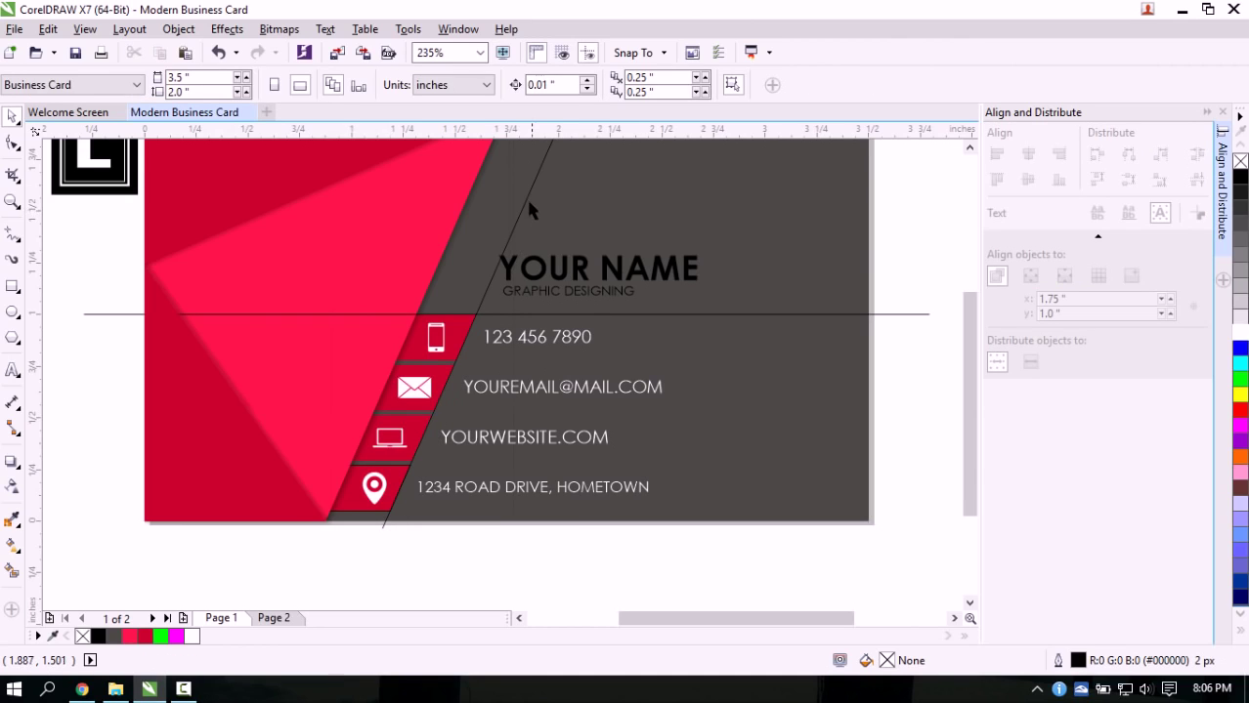
left_click(526, 196)
key("Delete")
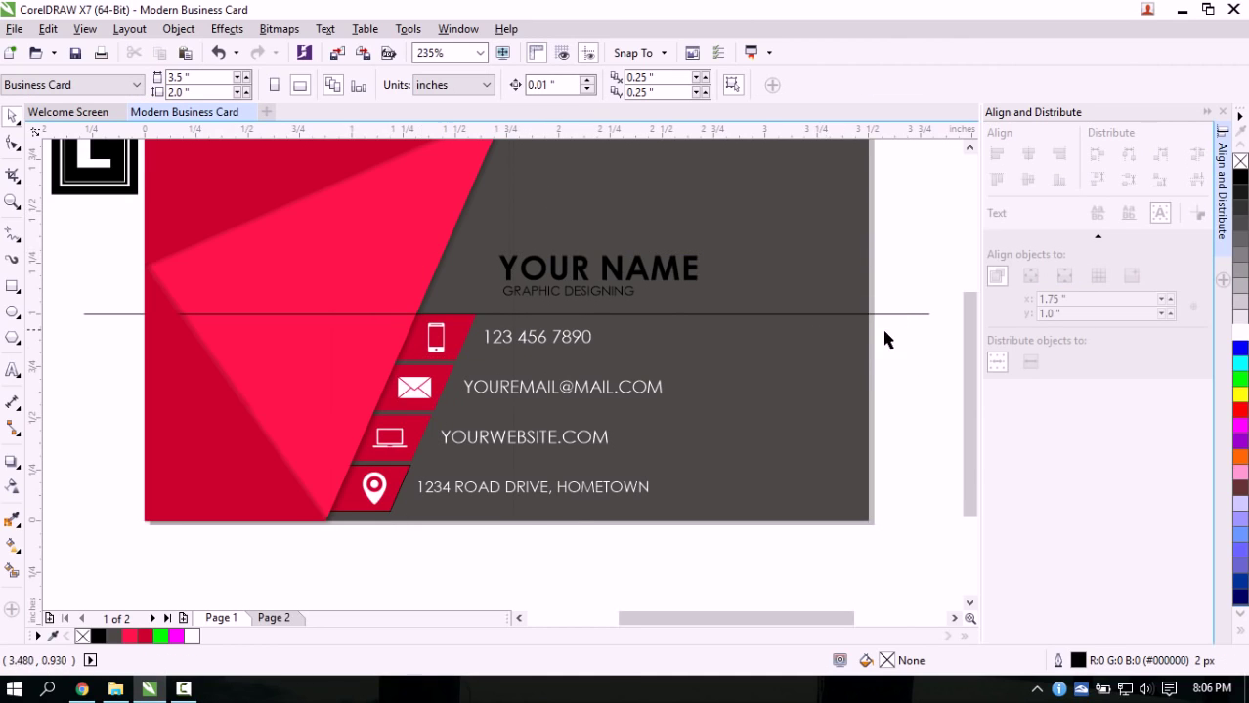
Fill the YOUR NAME and GRAPHIC DESIGNING texts with white
left_click_drag(579, 283, 440, 242)
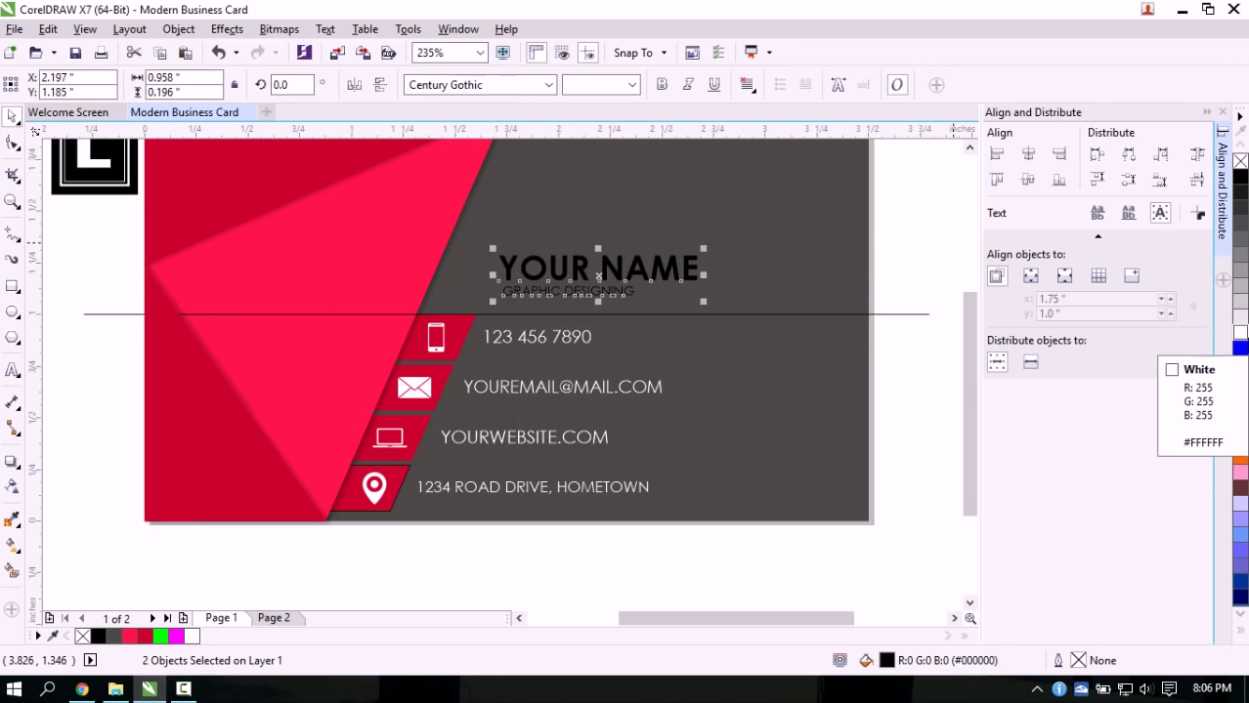
left_click(1239, 331)
left_click(903, 415)
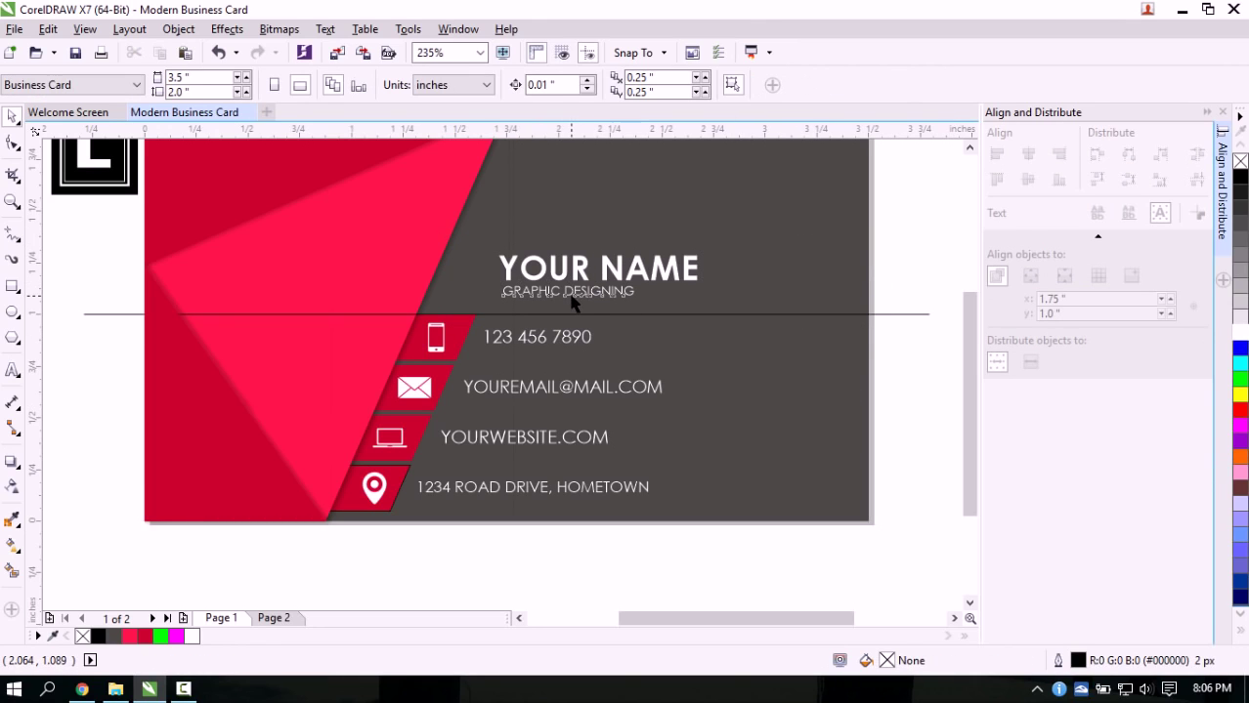
Try the bright red #FF1447 and dark red #CC002C fills on the GRAPHIC DESIGNING text, and return it to white
left_click(574, 304)
left_click(129, 636)
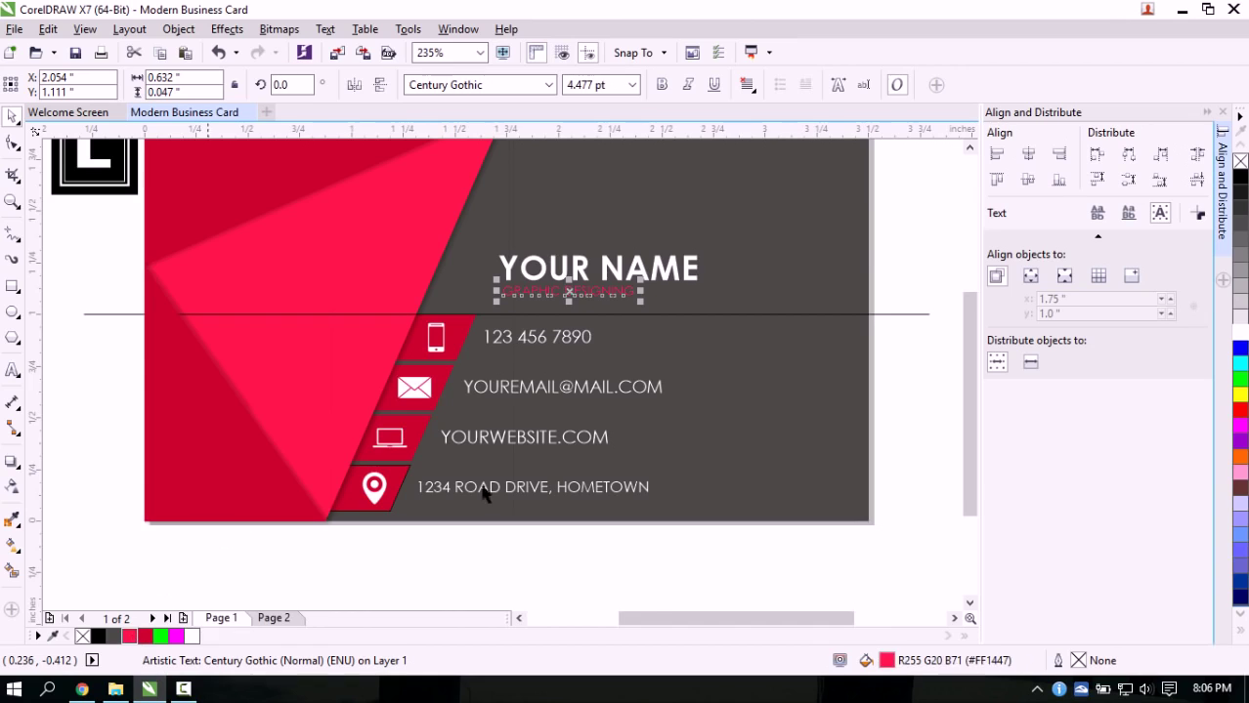
left_click(887, 388)
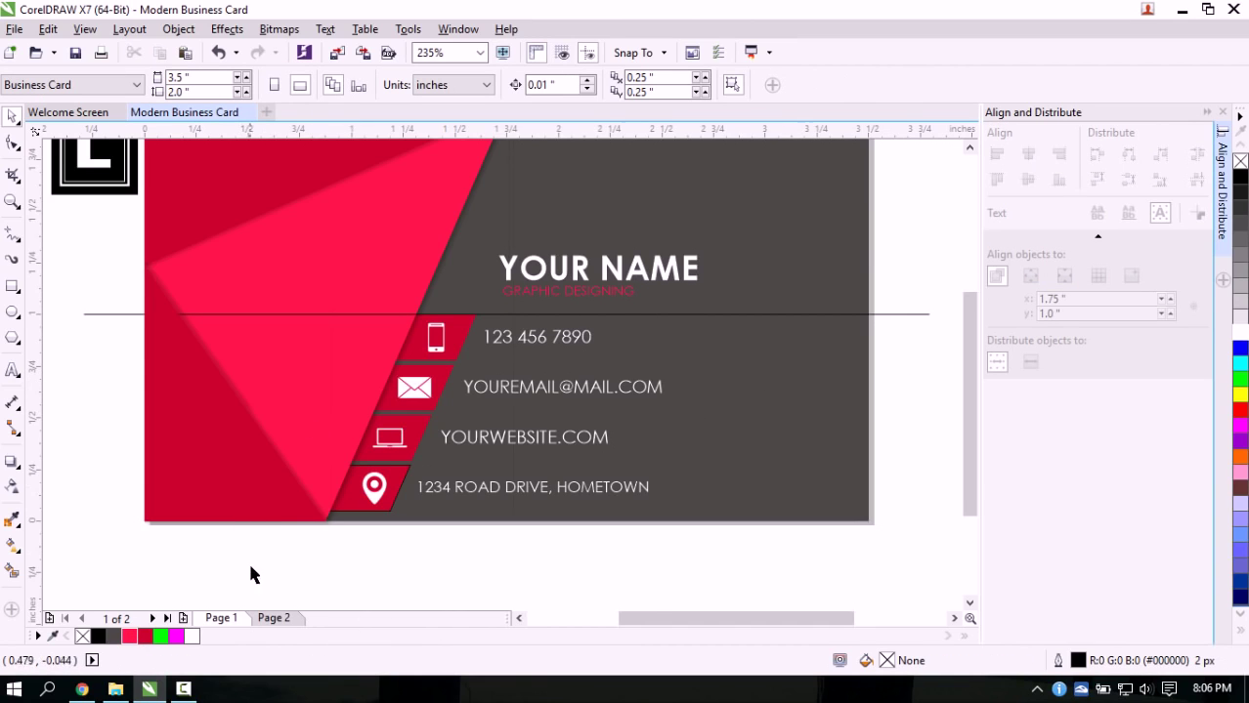
left_click(594, 289)
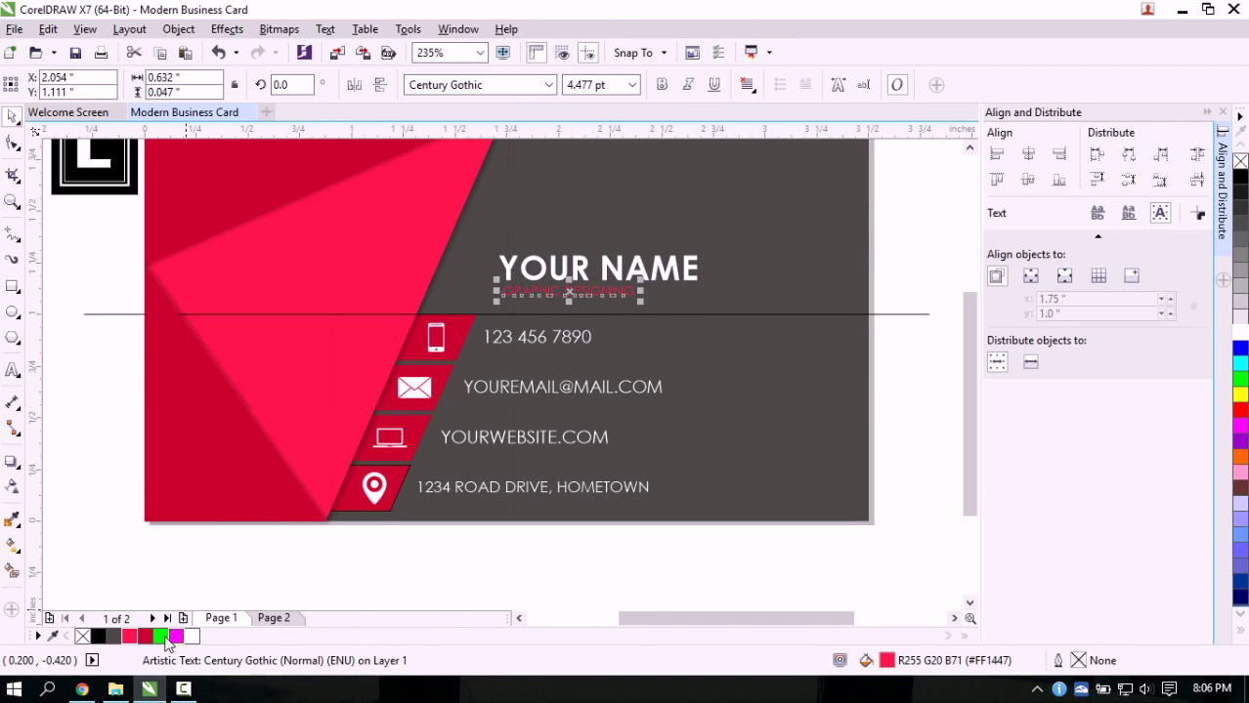
left_click(145, 636)
key("Escape")
scroll(576, 294, "up", 3)
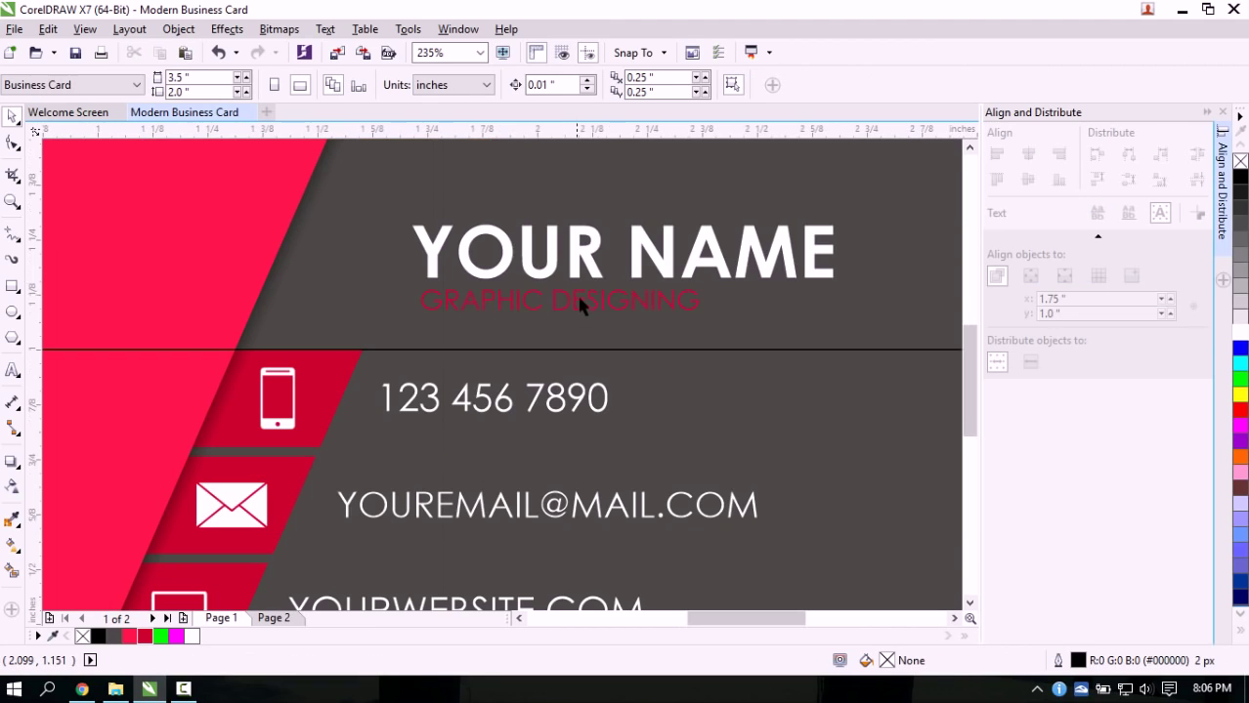
left_click(575, 305)
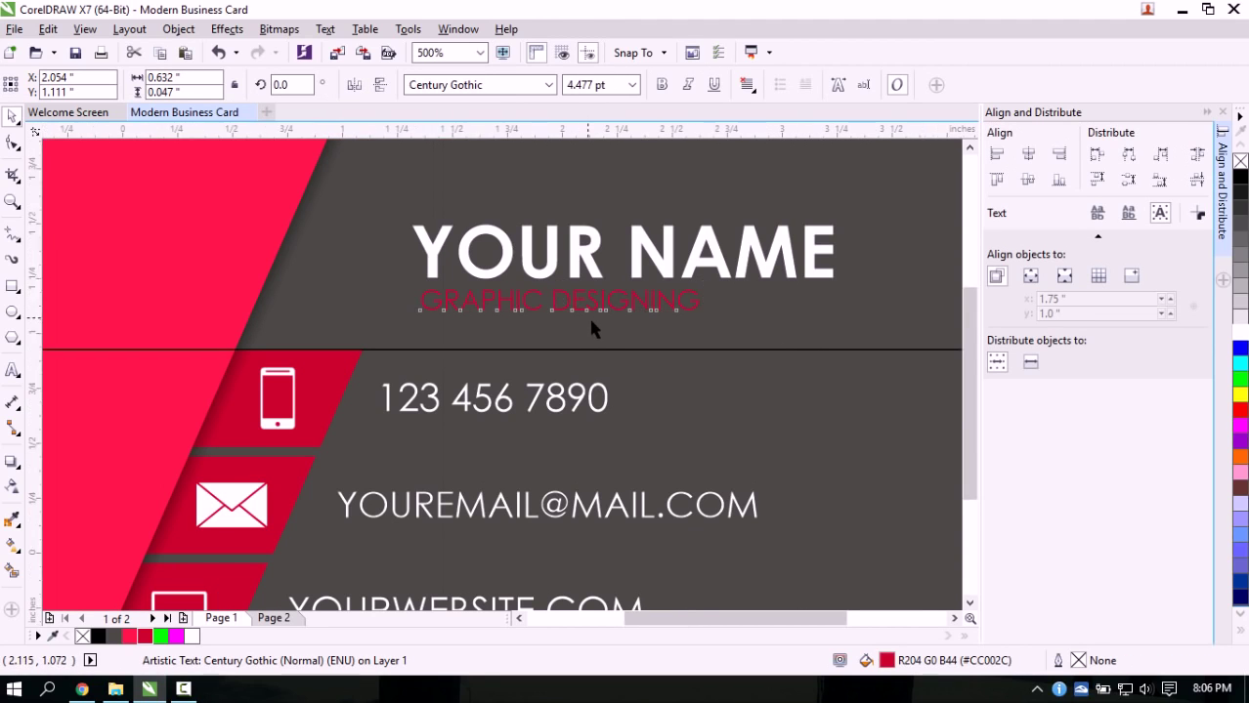
scroll(588, 314, "down", 2)
left_click(191, 637)
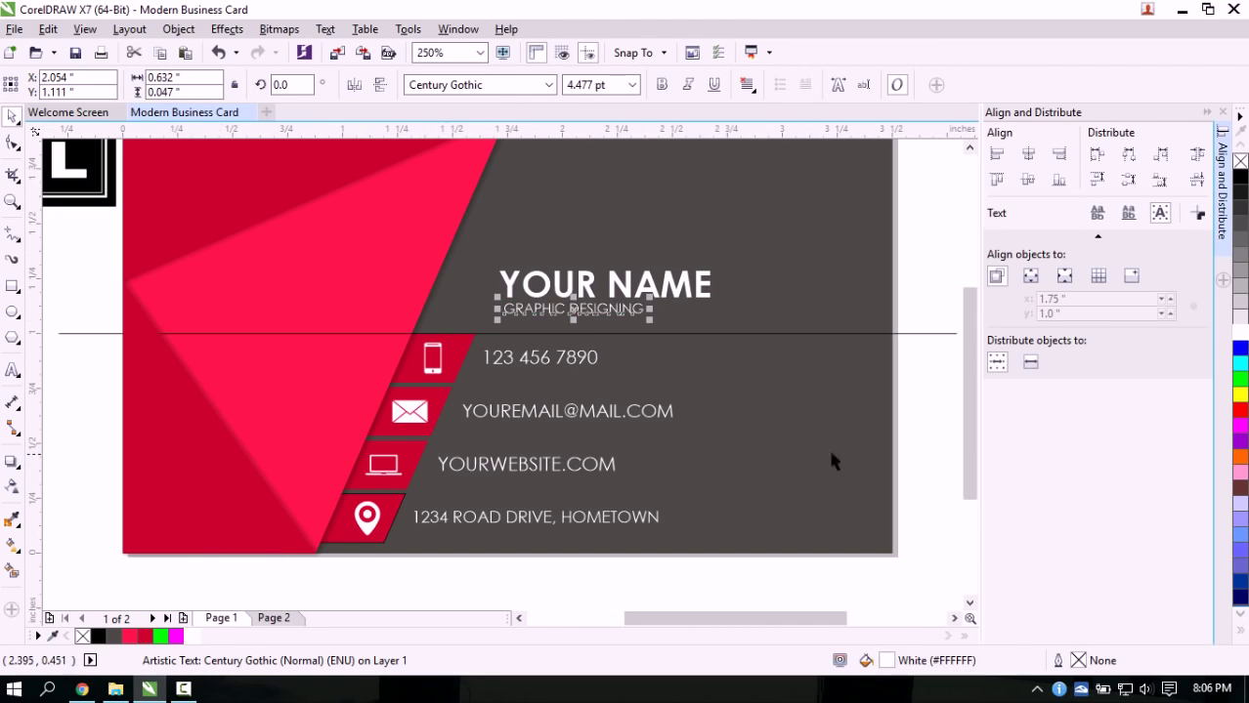
left_click(945, 397)
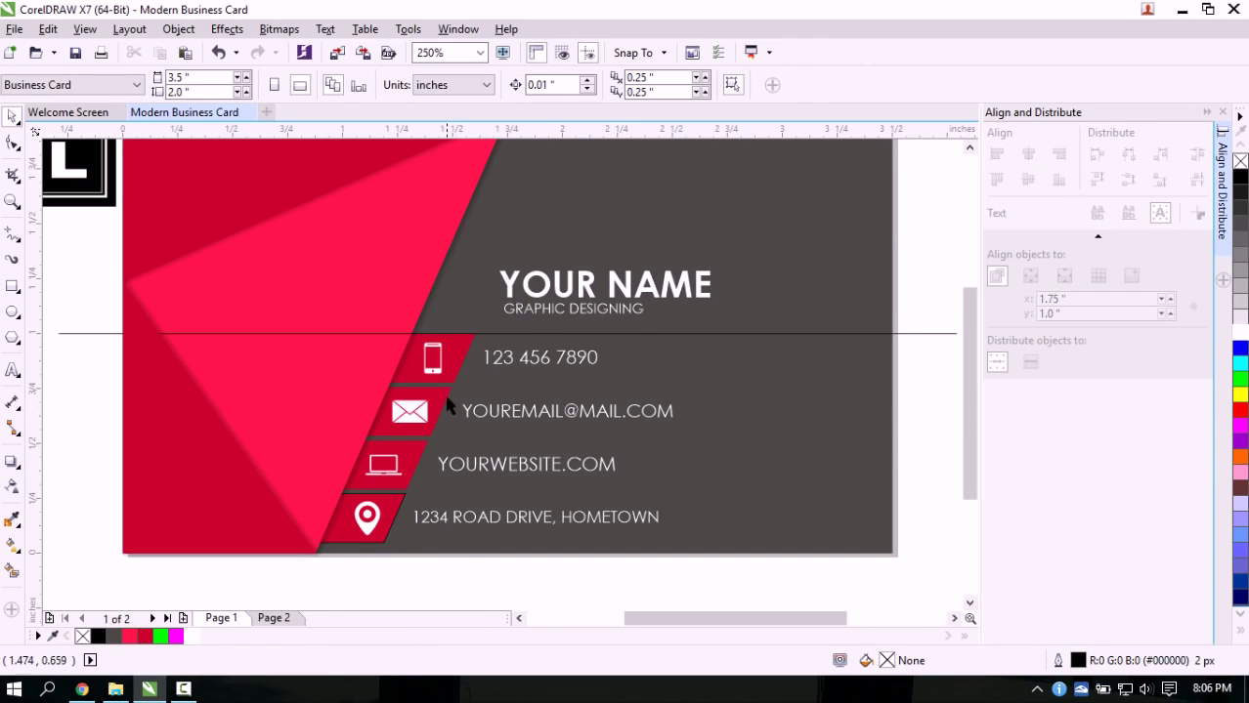
Enlarge the GRAPHIC DESIGNING text to about 5.75 pt, keeping its left edge under YOUR NAME
left_click(631, 315)
left_click_drag(647, 320, 689, 329)
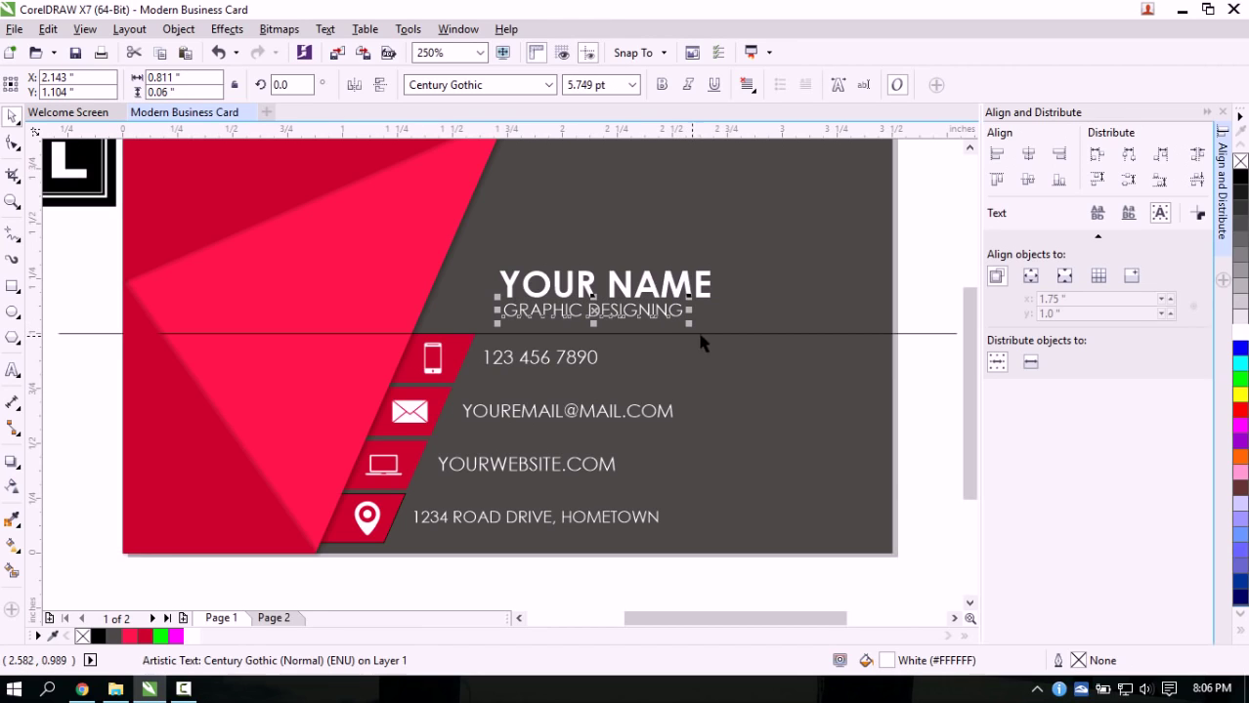
left_click(933, 406)
Move the L logo onto the bright red shape level with the name text and scale it down to about 0.214 inches
scroll(864, 346, "down", 1)
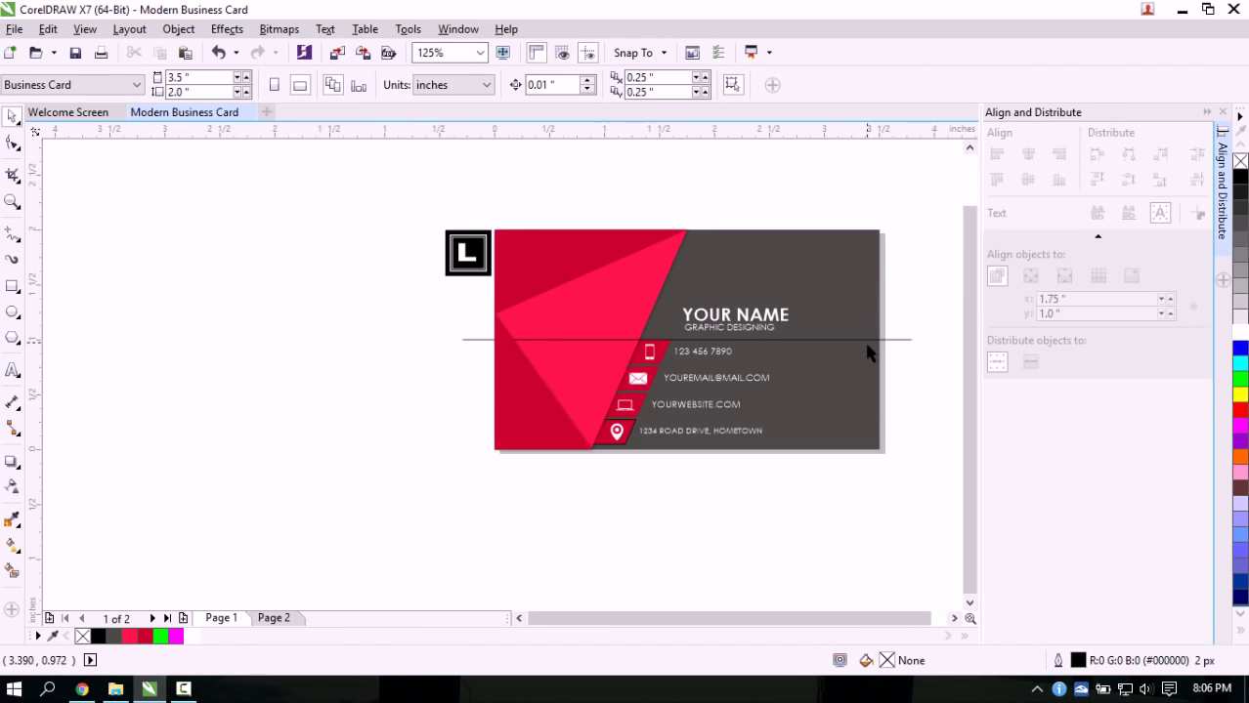
scroll(864, 347, "up", 1)
scroll(612, 310, "down", 1)
left_click_drag(390, 234, 430, 279)
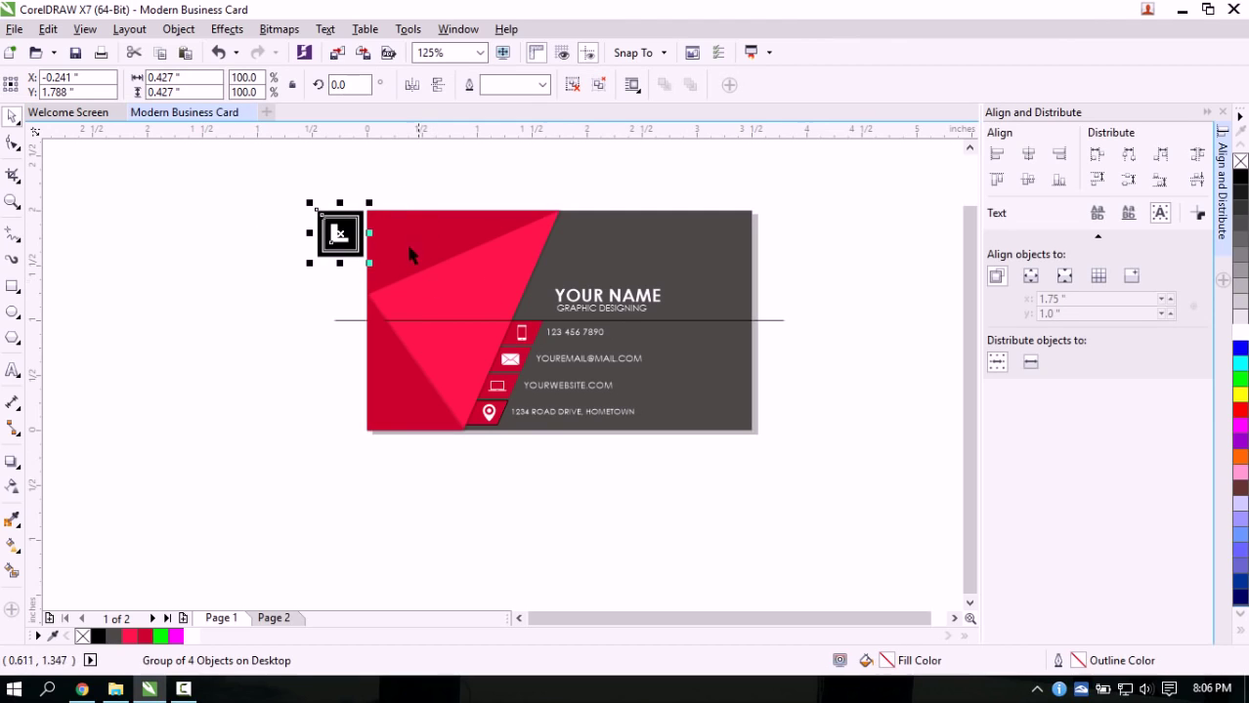
left_click_drag(366, 205, 443, 296)
scroll(663, 383, "up", 2)
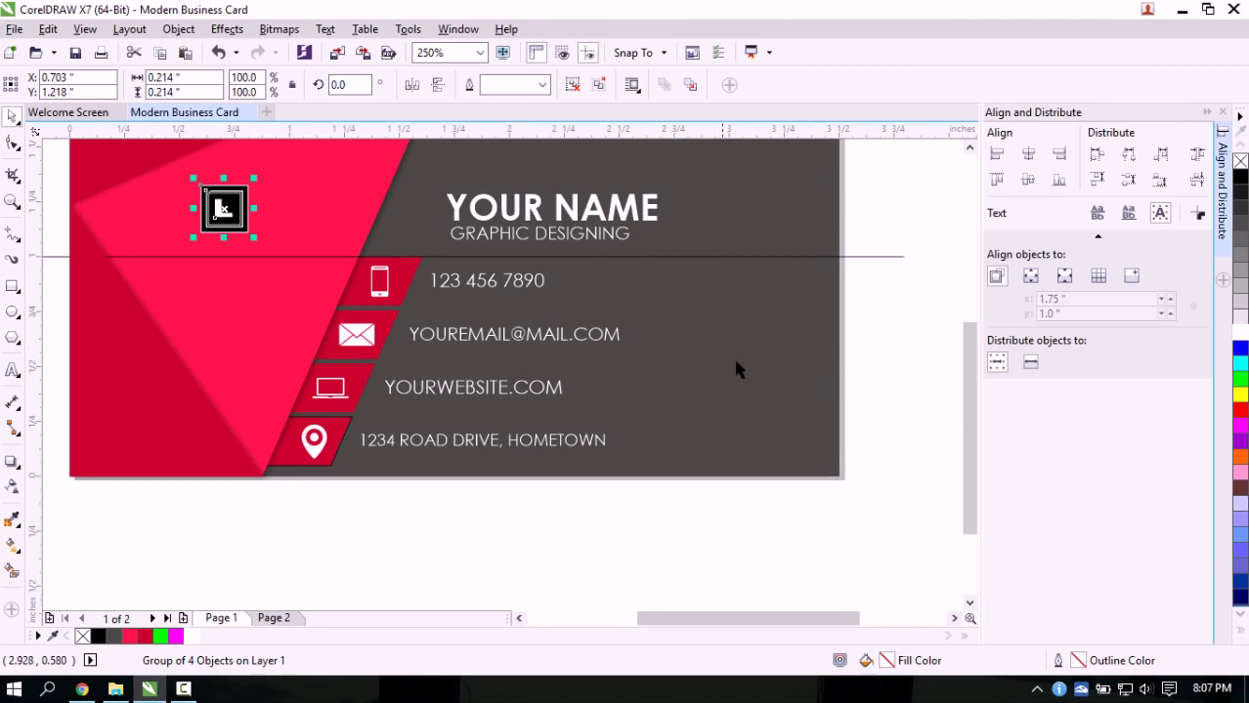
scroll(831, 298, "down", 2)
left_click(872, 232)
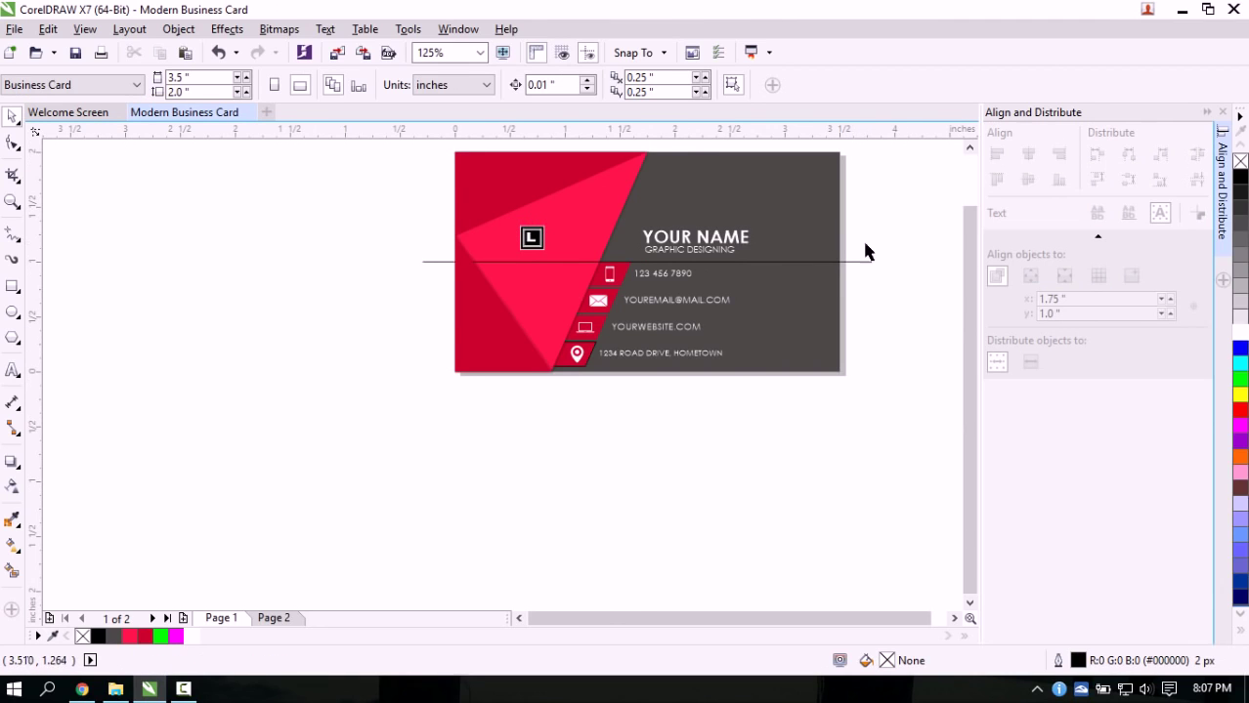
Group the YOUR NAME and GRAPHIC DESIGNING texts together
scroll(748, 260, "up", 2)
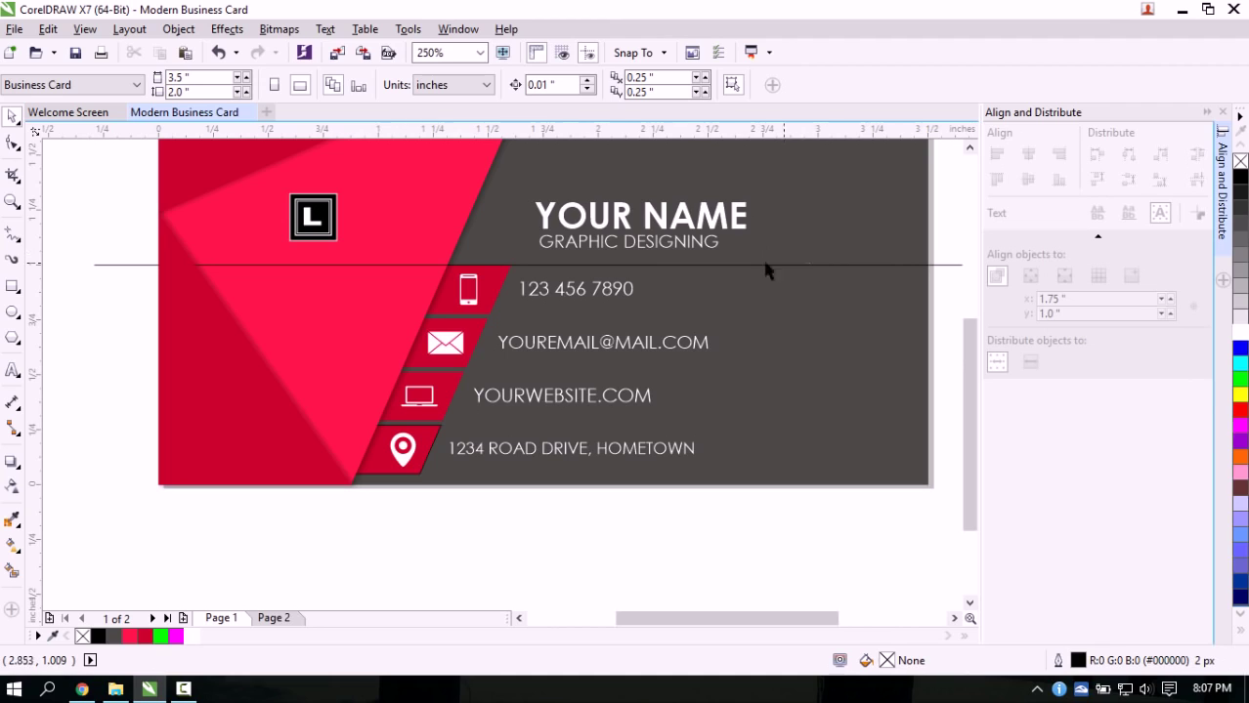
left_click_drag(508, 177, 499, 183)
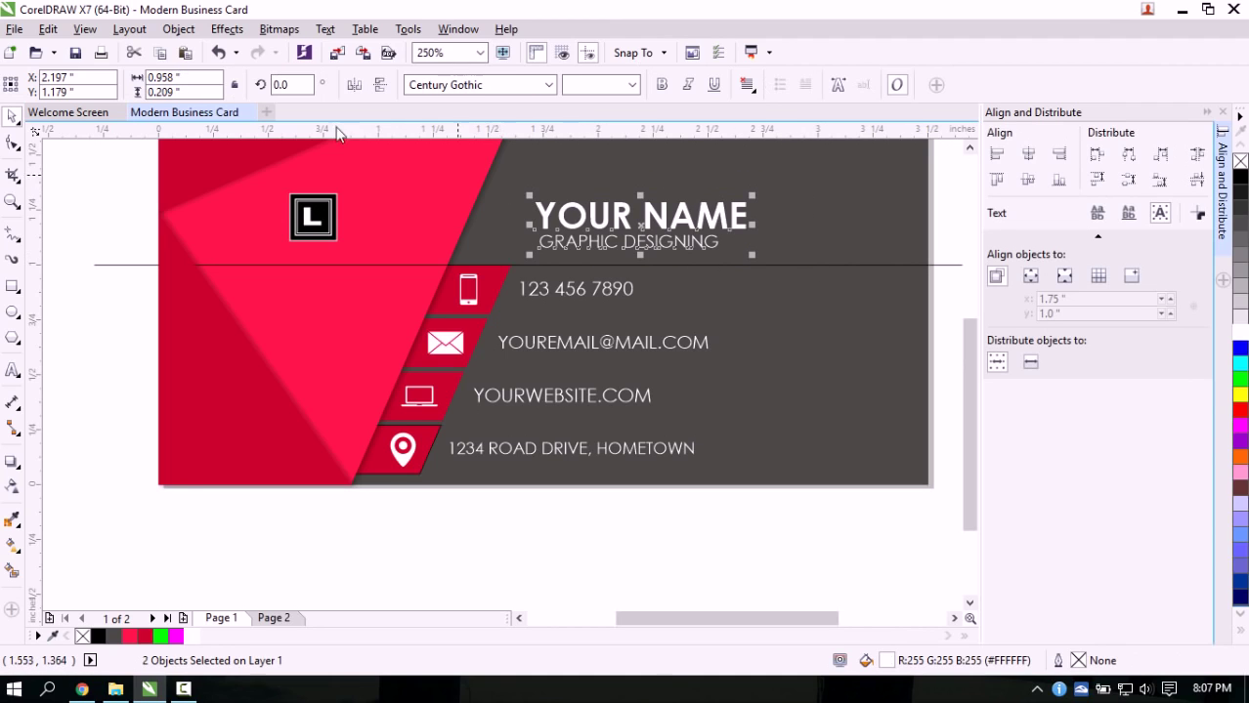
left_click(179, 29)
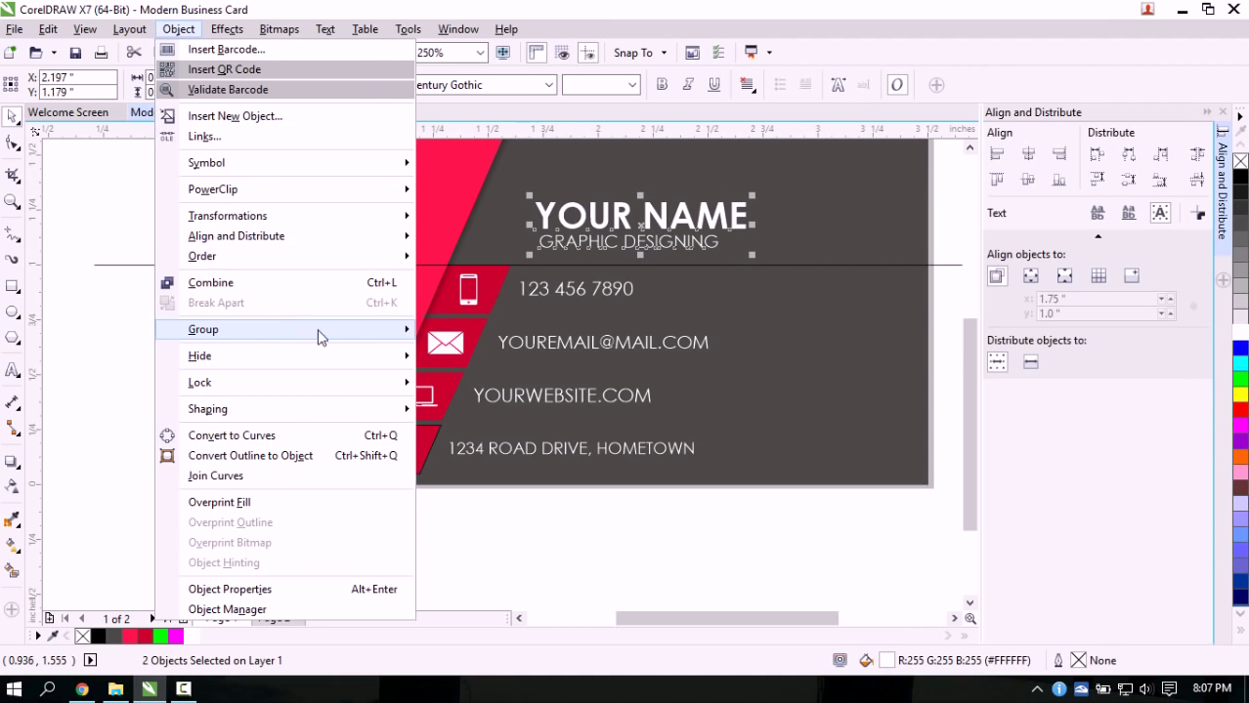
mouse_move(322, 332)
left_click(473, 326)
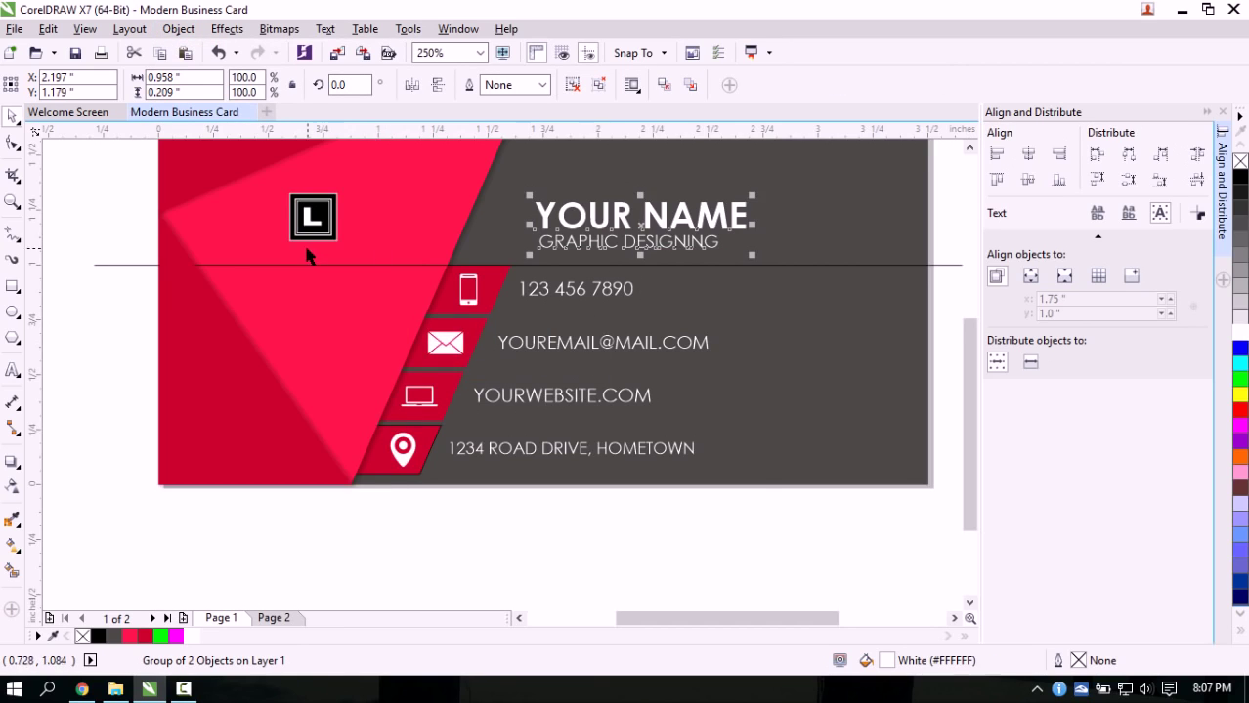
Align the L logo's vertical center with the grouped name and job title texts
scroll(384, 251, "down", 2)
scroll(507, 231, "up", 2)
scroll(388, 222, "down", 2)
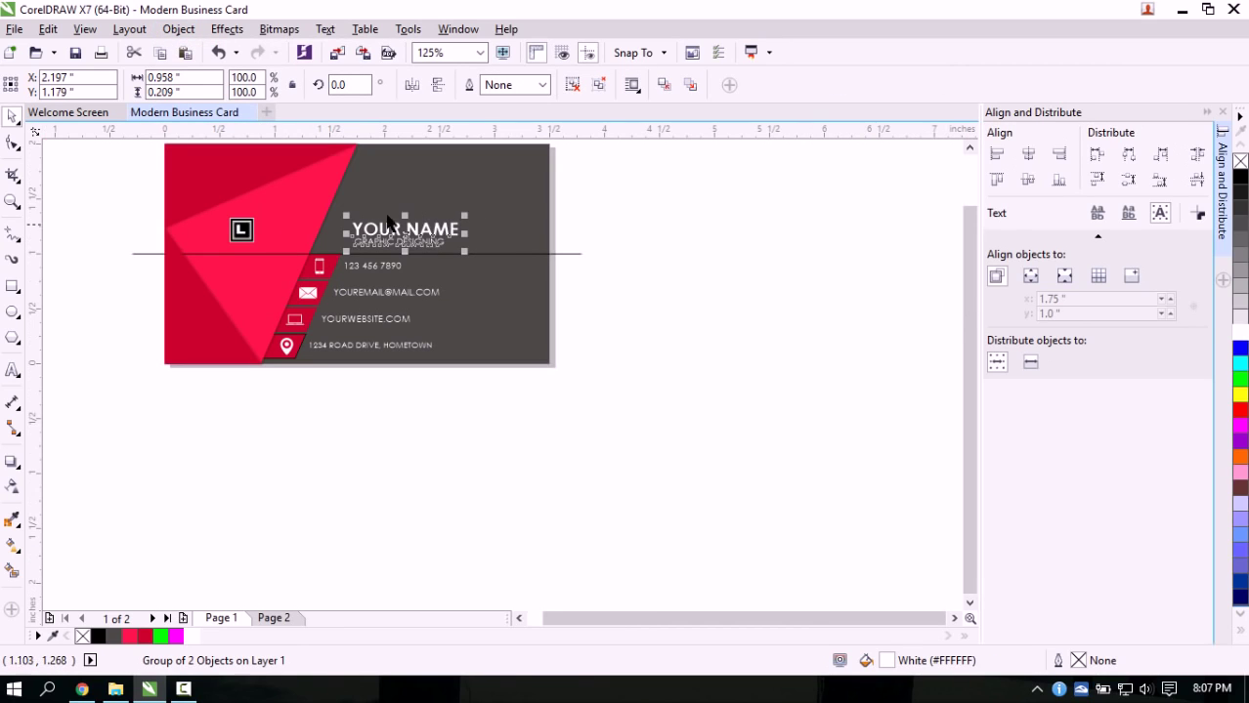
key("Escape")
left_click_drag(156, 227, 214, 198)
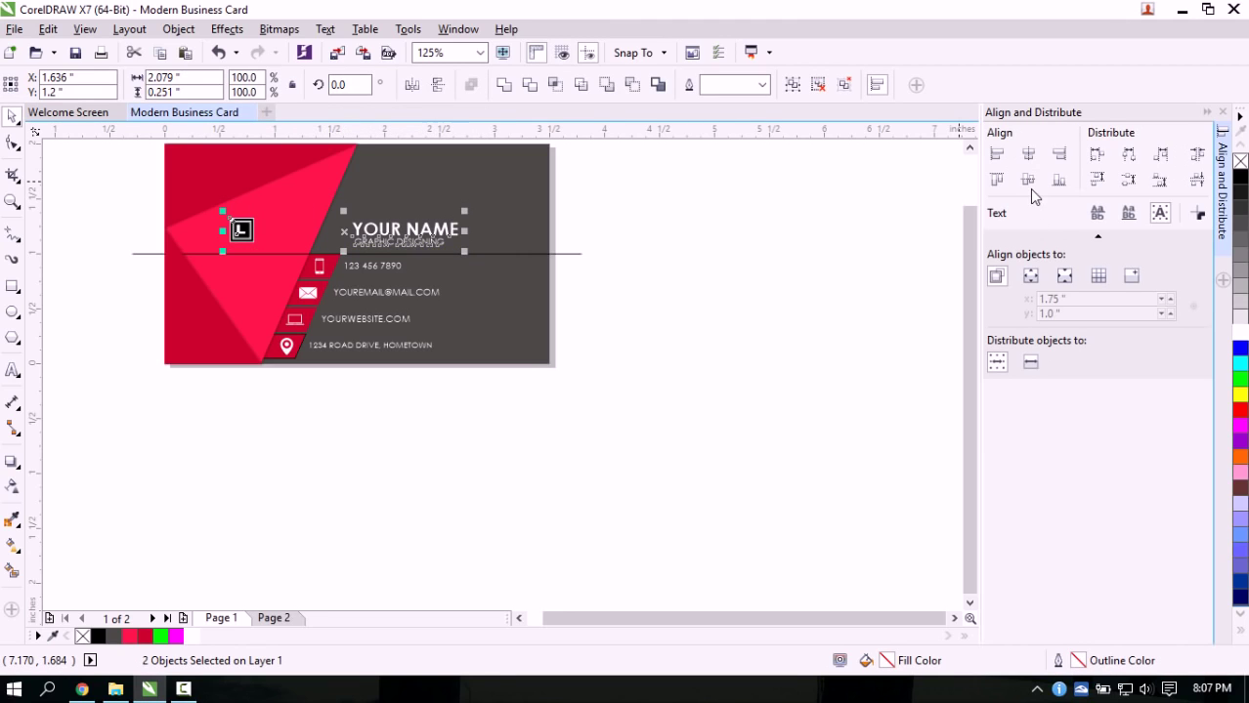
left_click(1028, 180)
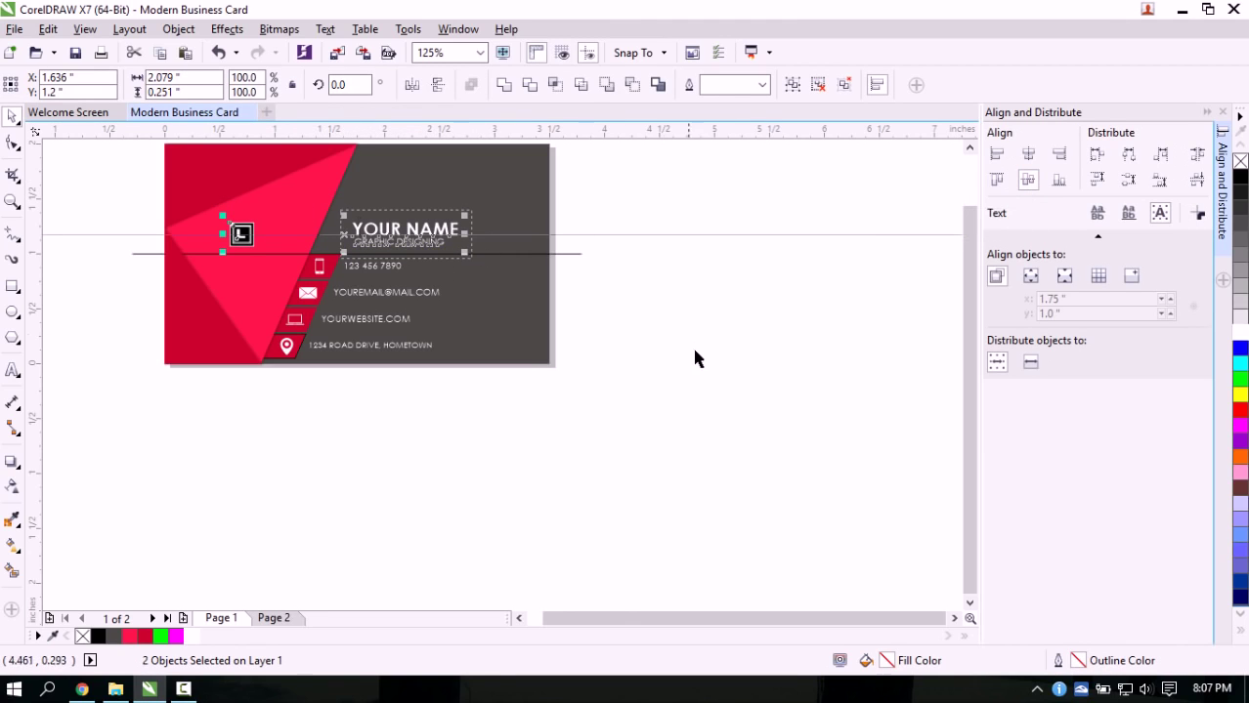
key("Escape")
Start an artistic text below the L logo with the Century Gothic font at 10 pt
scroll(245, 235, "up", 1)
left_click(269, 234)
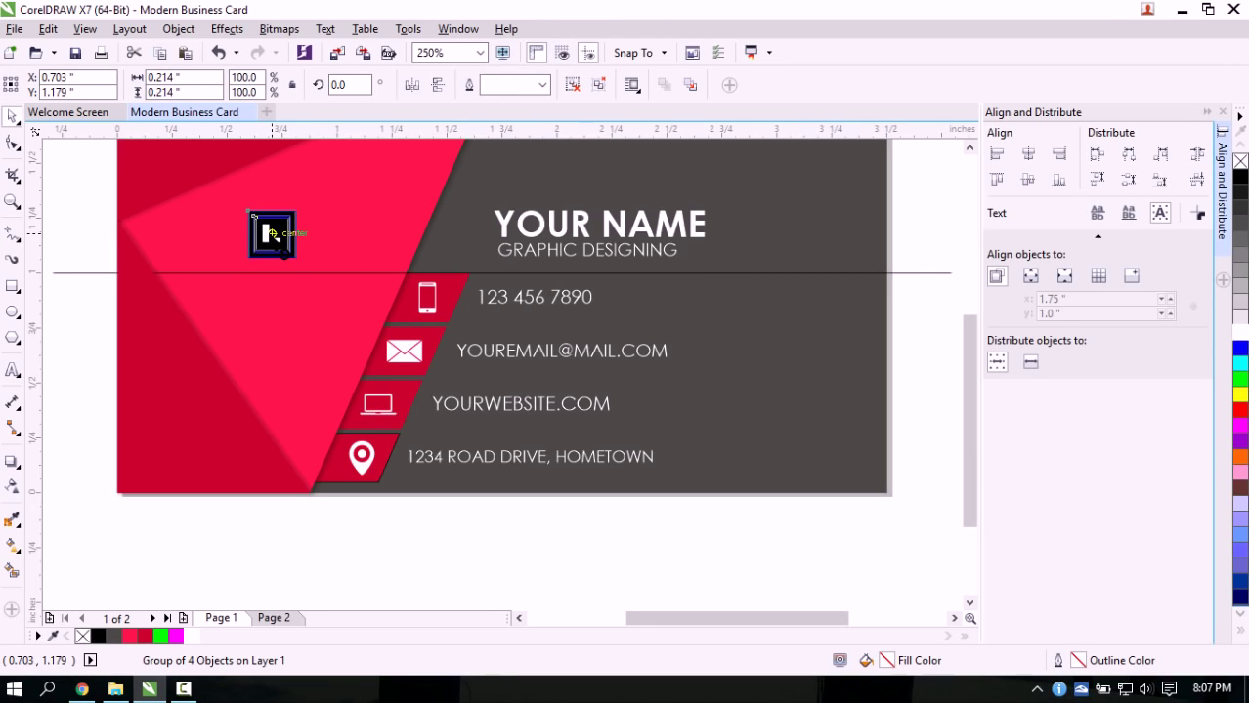
left_click(13, 369)
left_click(191, 293)
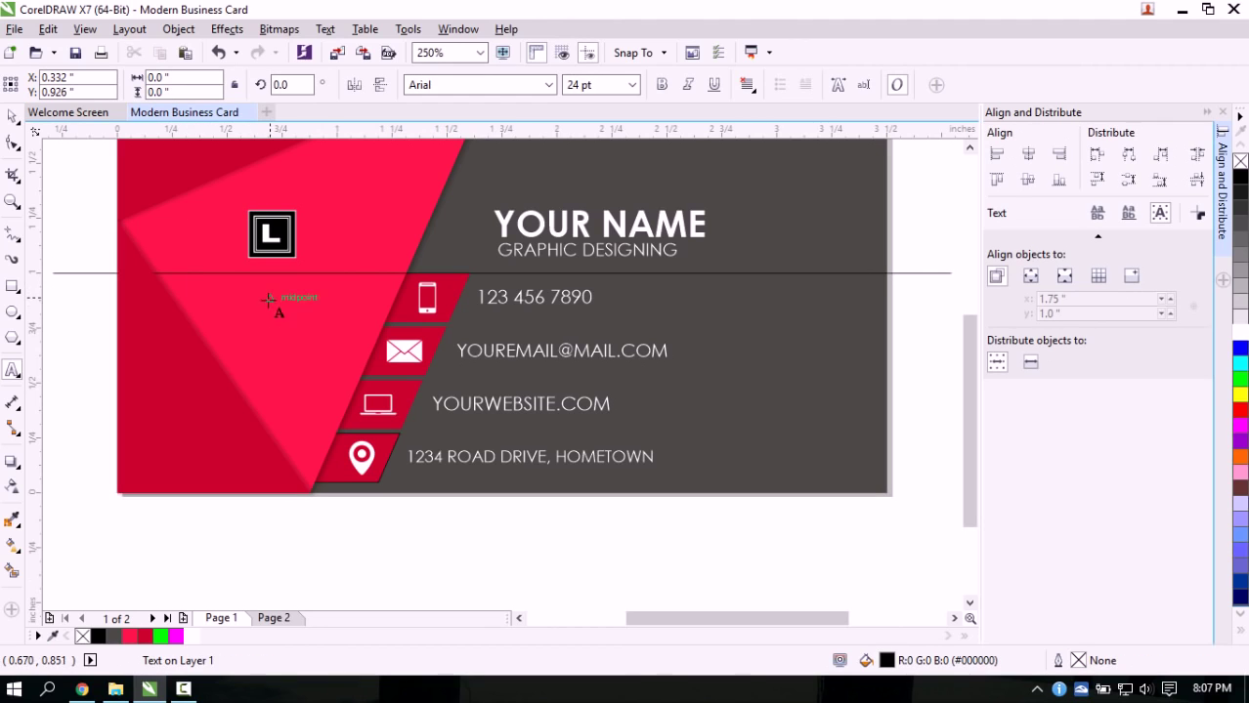
left_click(548, 85)
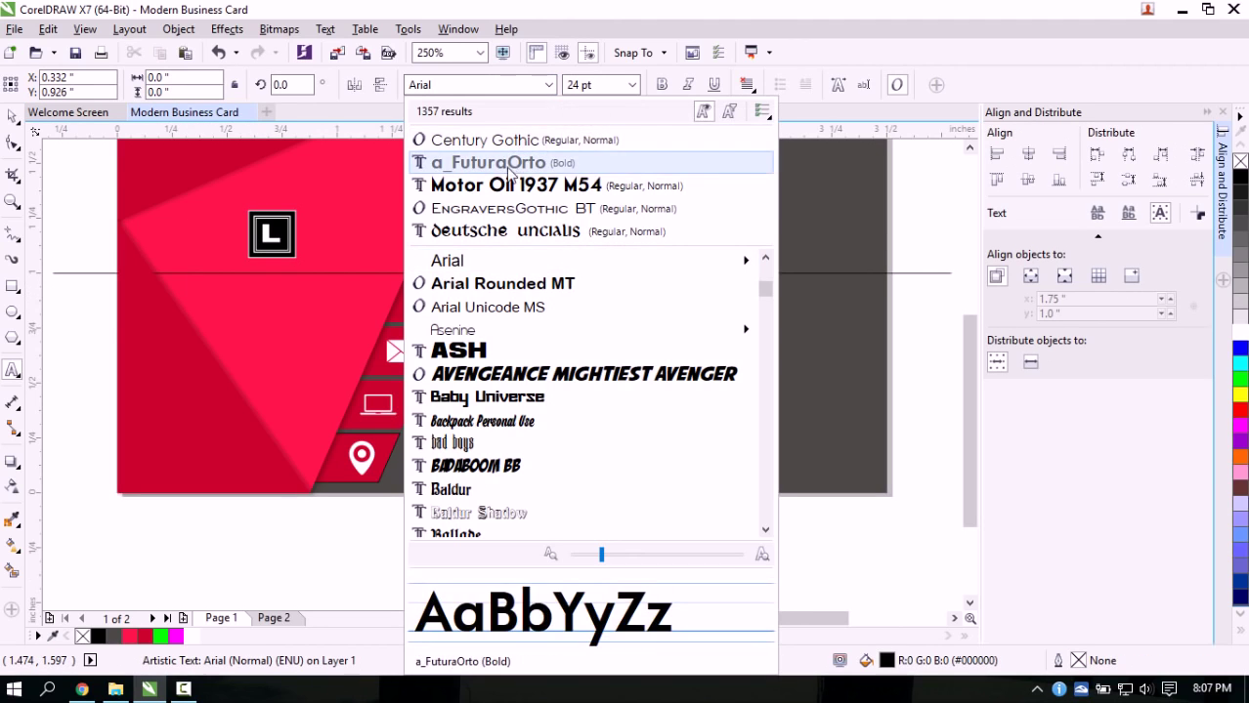
left_click(488, 140)
left_click(632, 85)
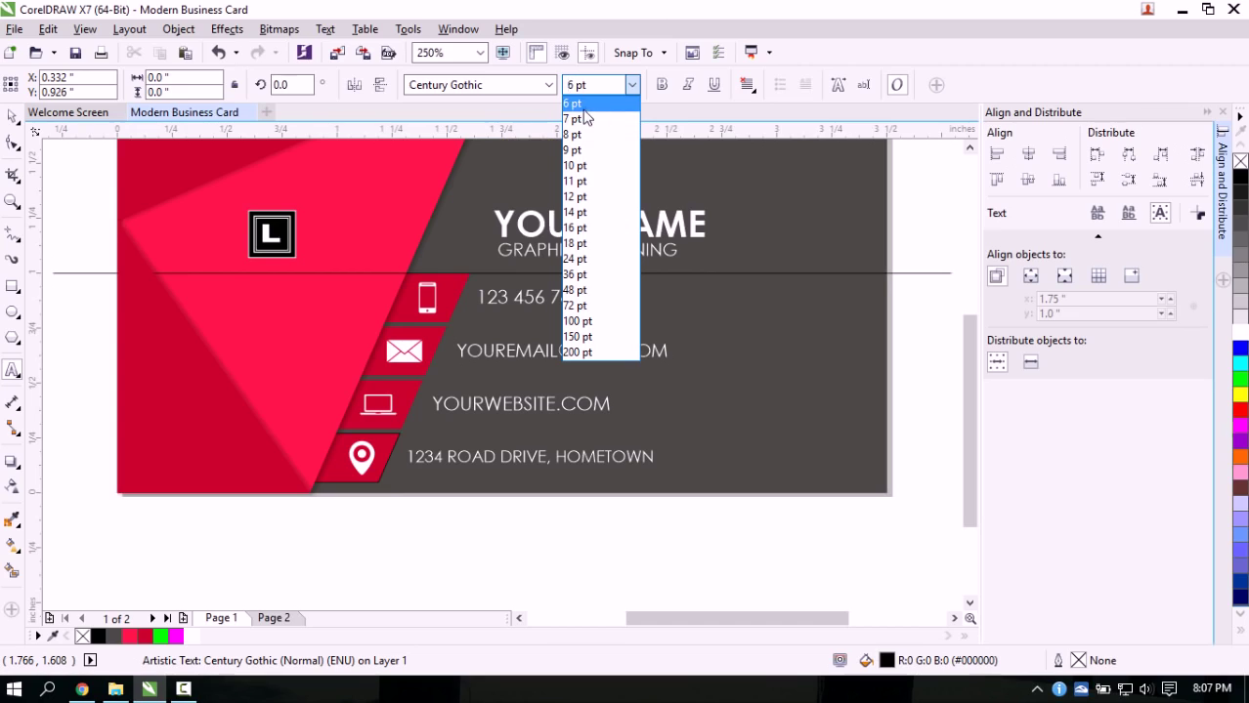
left_click(577, 165)
type("compa")
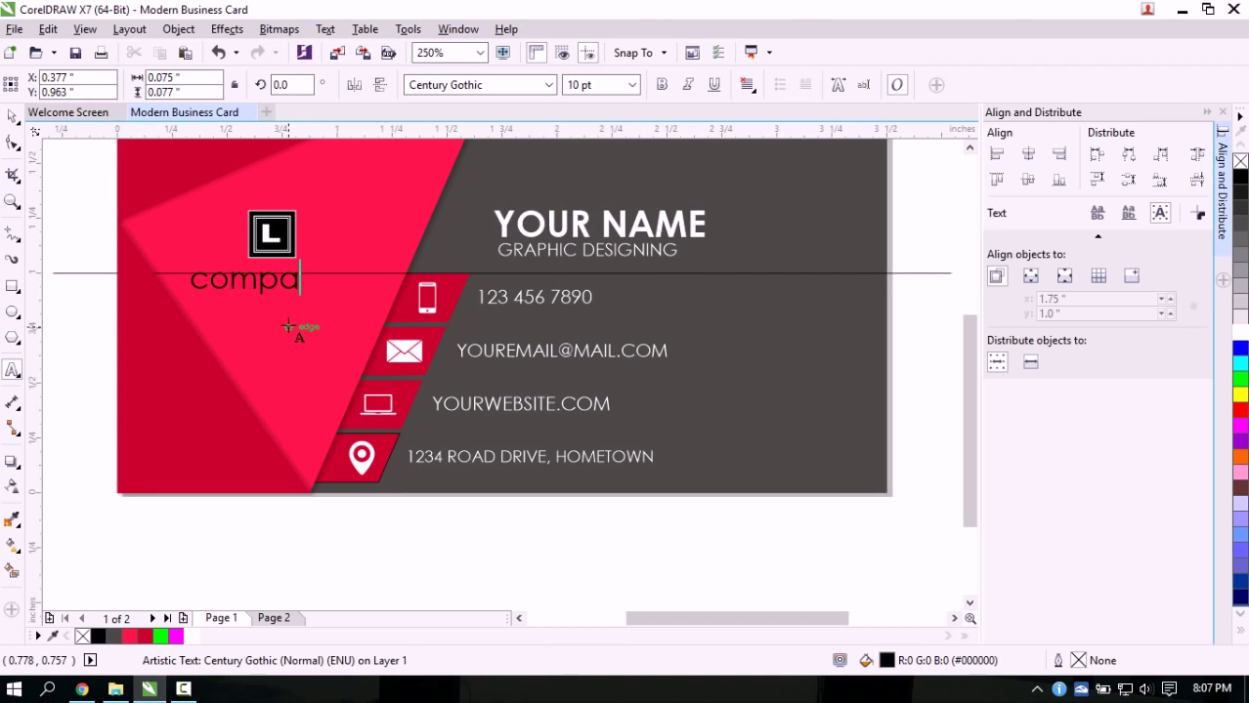
key("BackSpace")
key("BackSpace")
key("BackSpace")
key("BackSpace")
key("BackSpace")
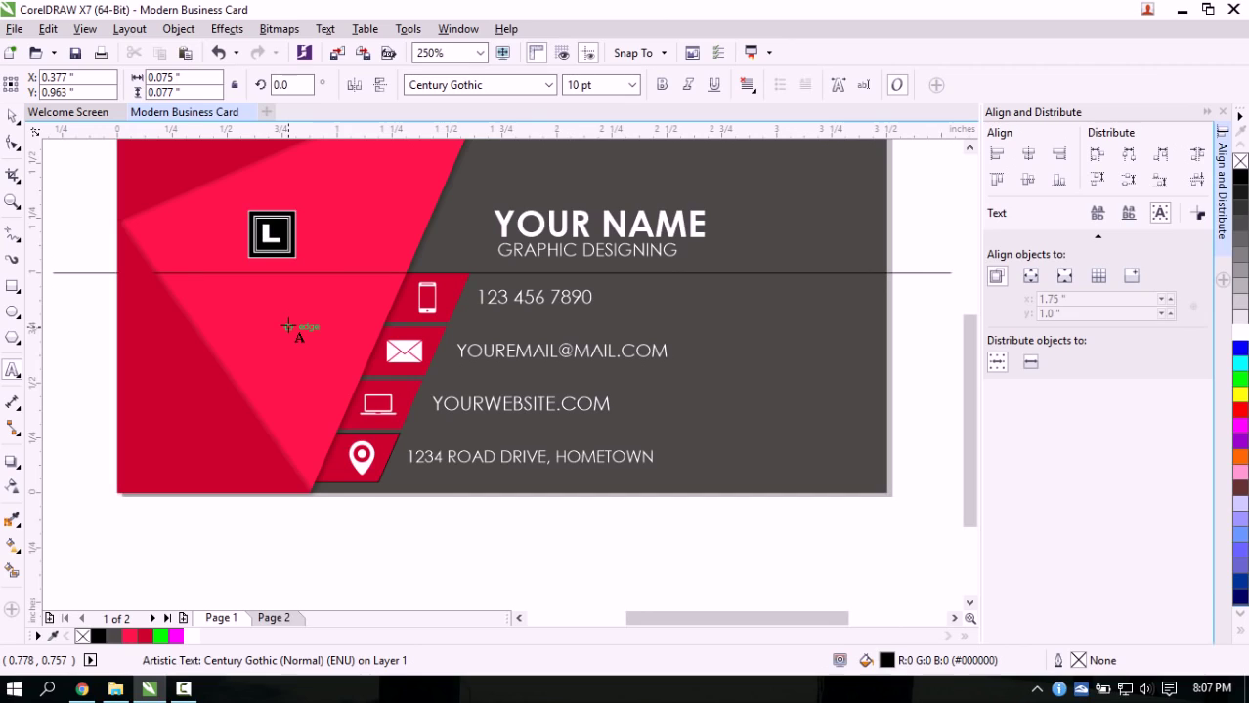
Enter COMPANY as the text below the L logo and make it bold
type("COMPA")
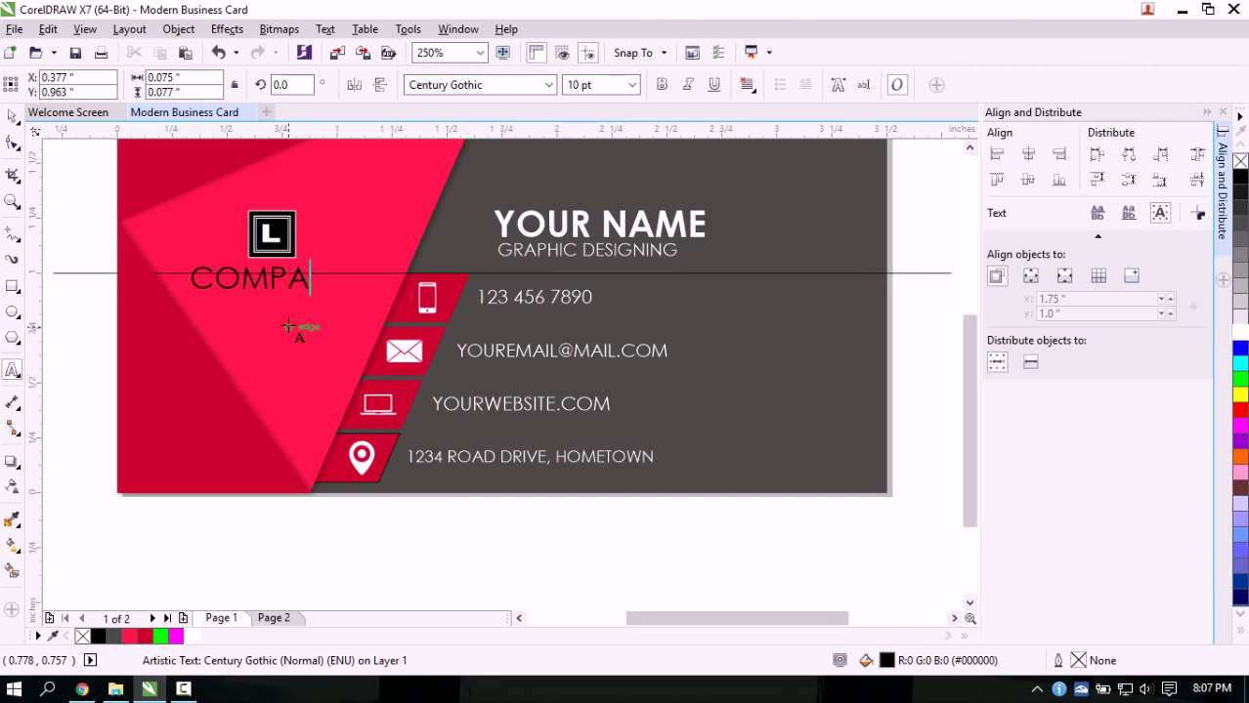
type("NY")
left_click(12, 116)
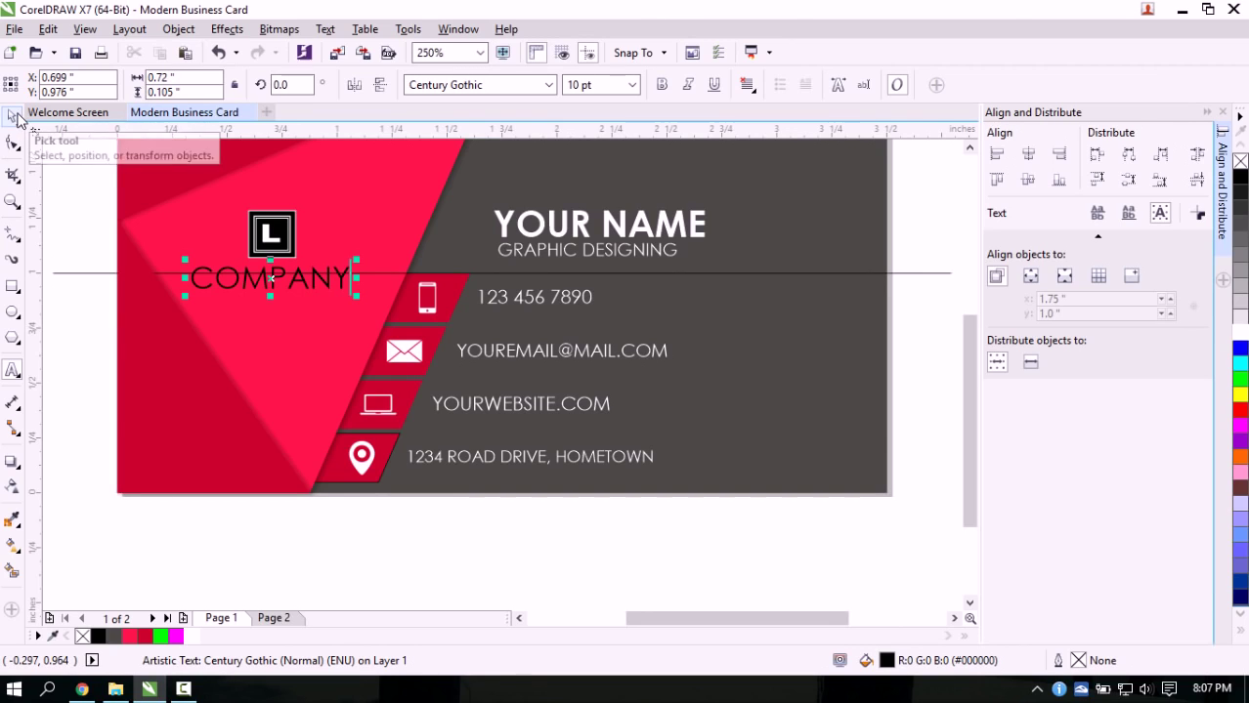
left_click(662, 84)
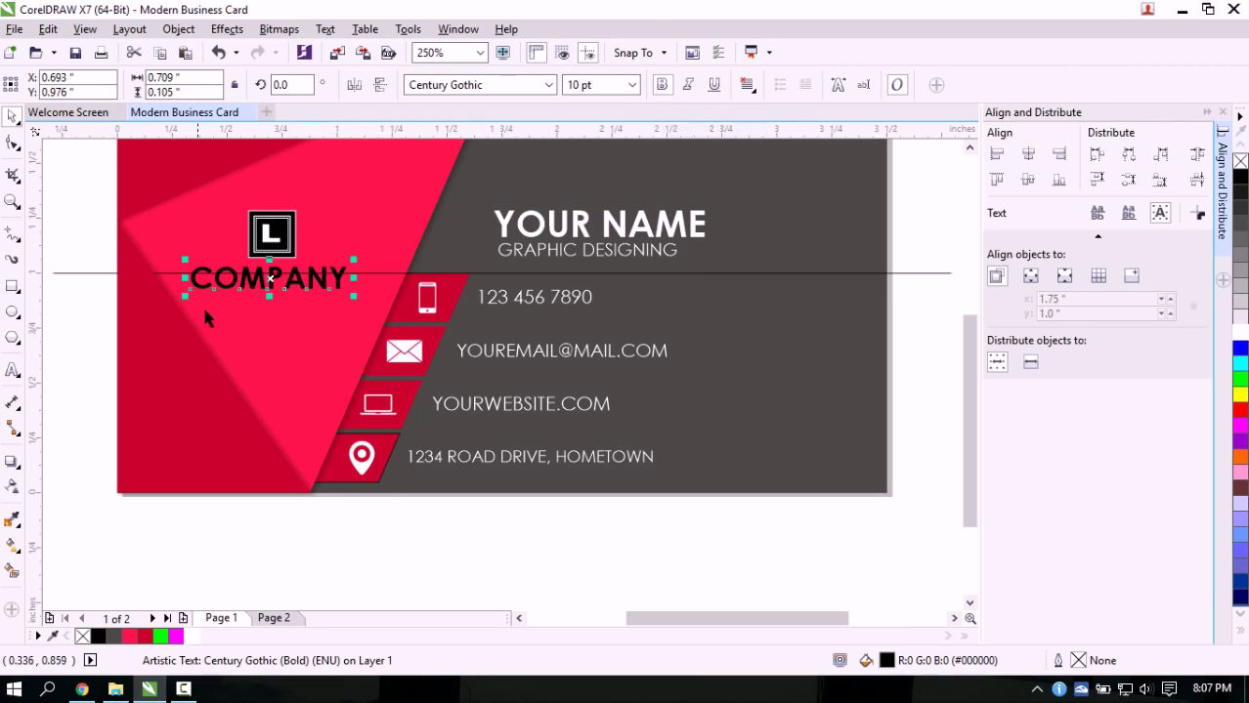
Center the COMPANY text vertically on the horizontal guide line at Y 1.0 inch and fill it white
left_click_drag(271, 278, 270, 273)
left_click(1239, 319)
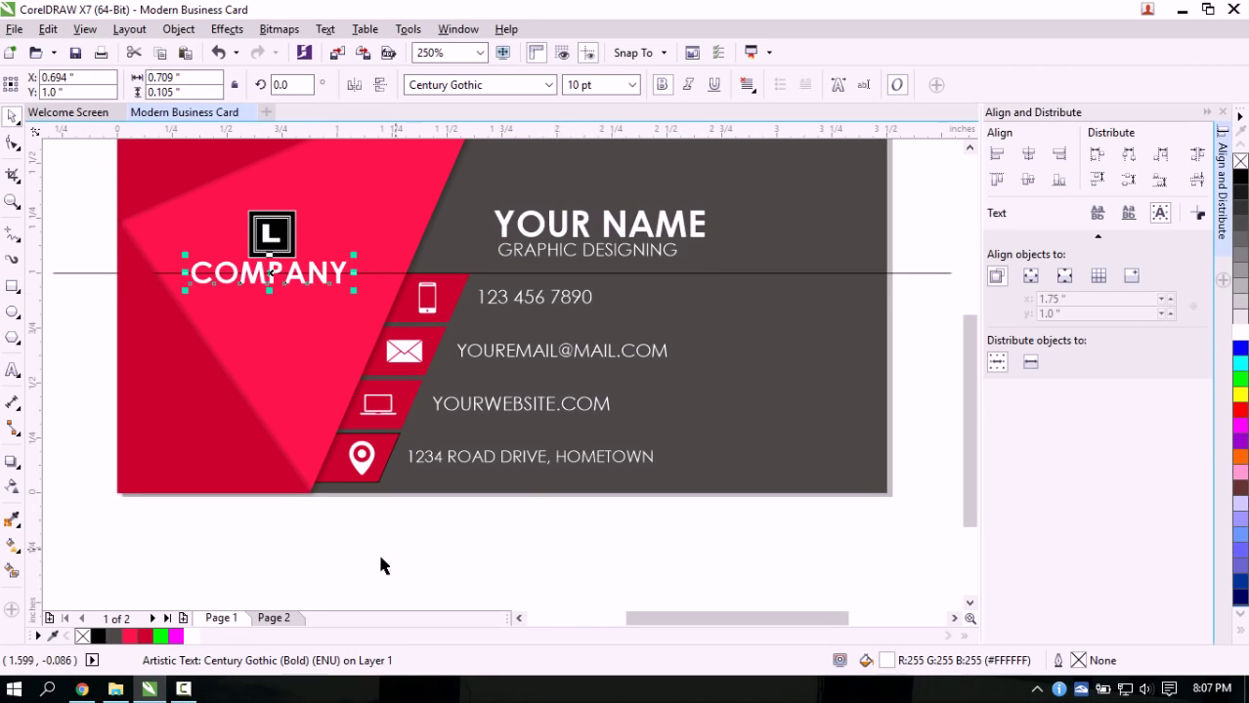
left_click(374, 546)
Delete the horizontal guide line crossing the middle of the card
scroll(375, 349, "down", 2)
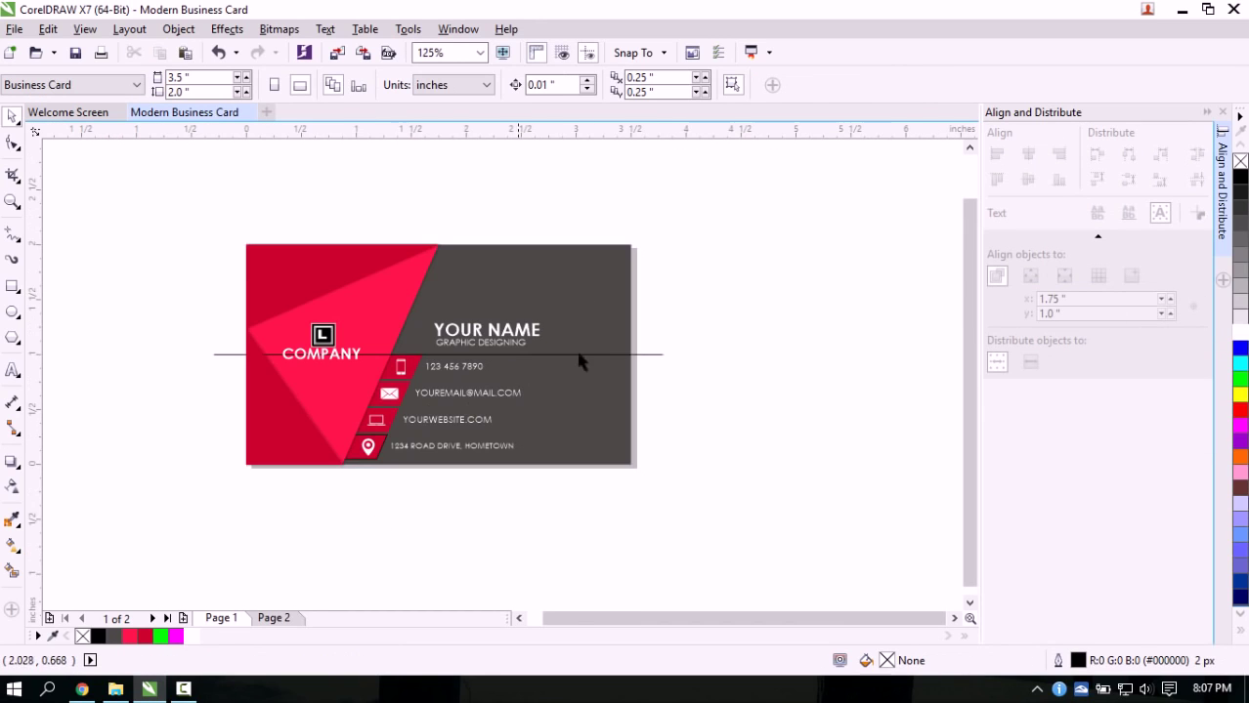
left_click(655, 355)
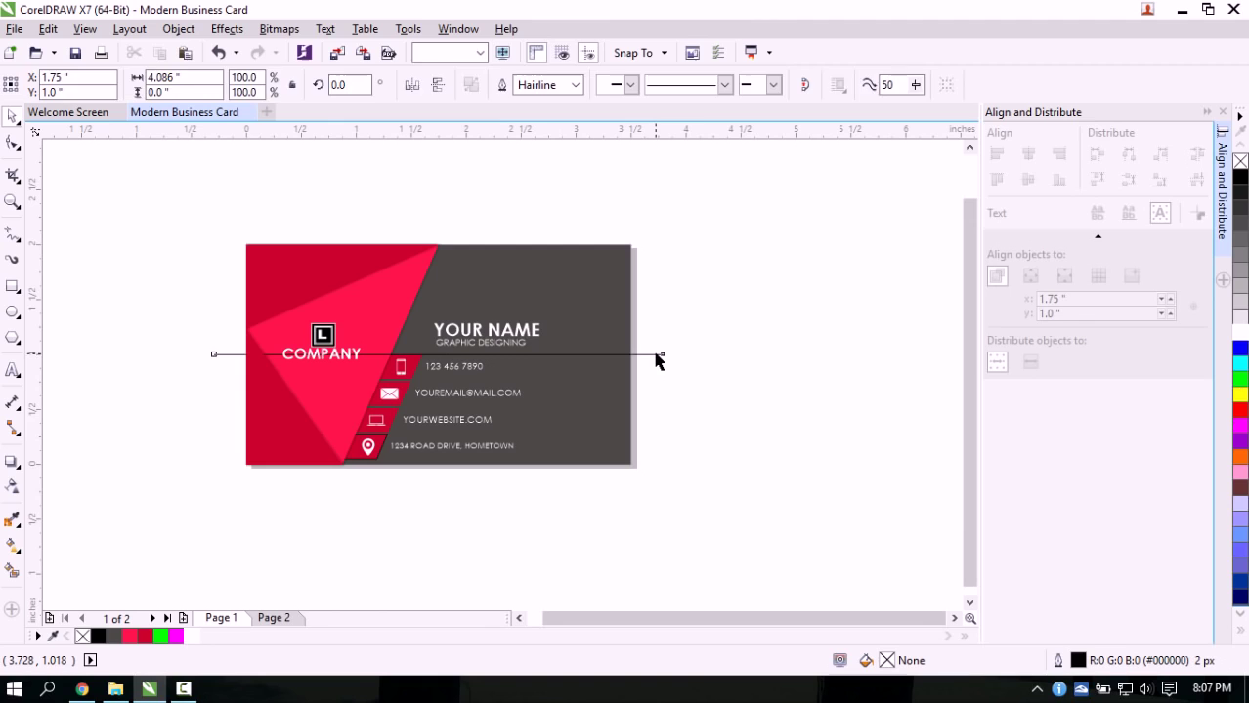
key("Delete")
Duplicate the dark red lower-left triangle in place and move the copy's lower-right node inward, making it about 0.59 inches wide
scroll(382, 414, "up", 2)
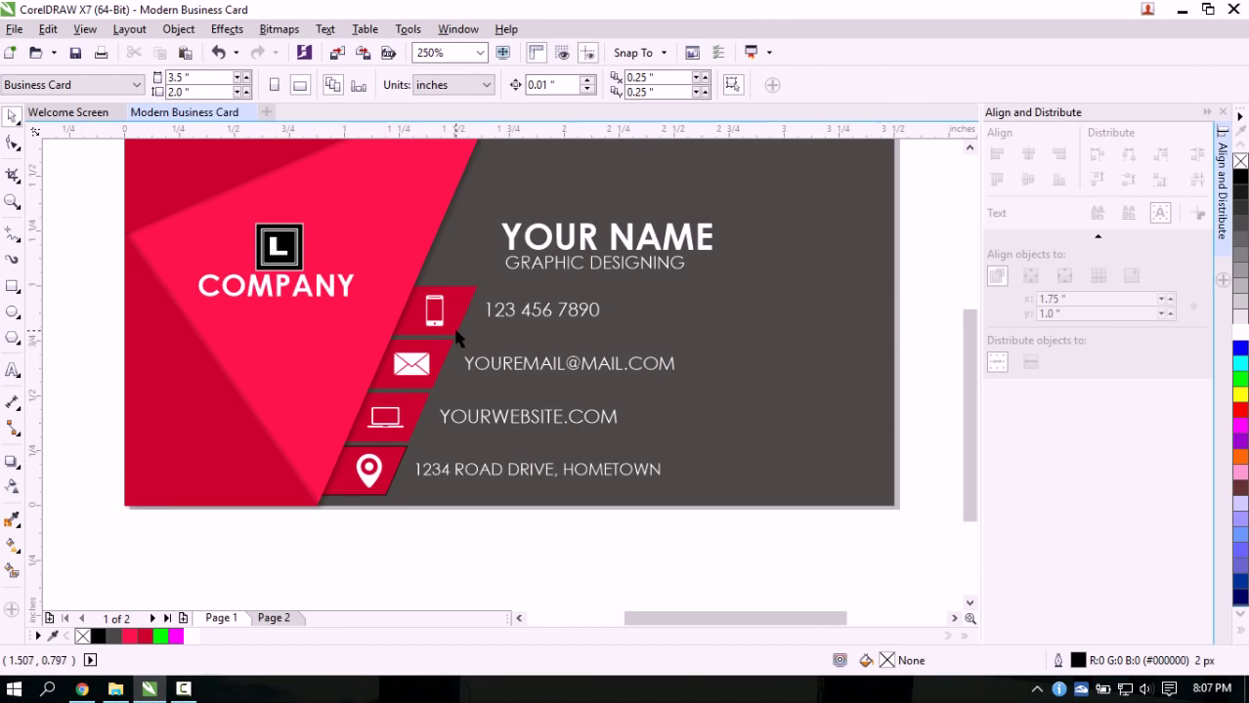
scroll(479, 360, "down", 2)
scroll(460, 342, "up", 2)
scroll(290, 346, "down", 2)
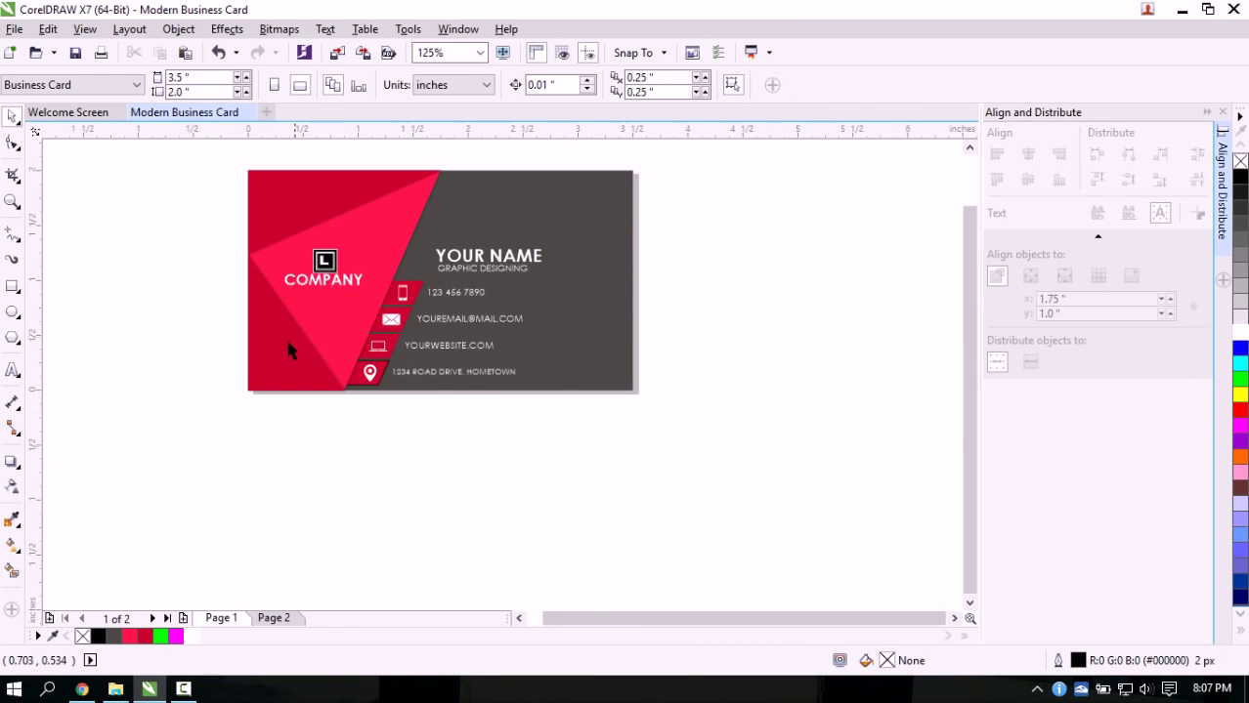
scroll(303, 327, "up", 2)
scroll(309, 321, "down", 2)
left_click(291, 309)
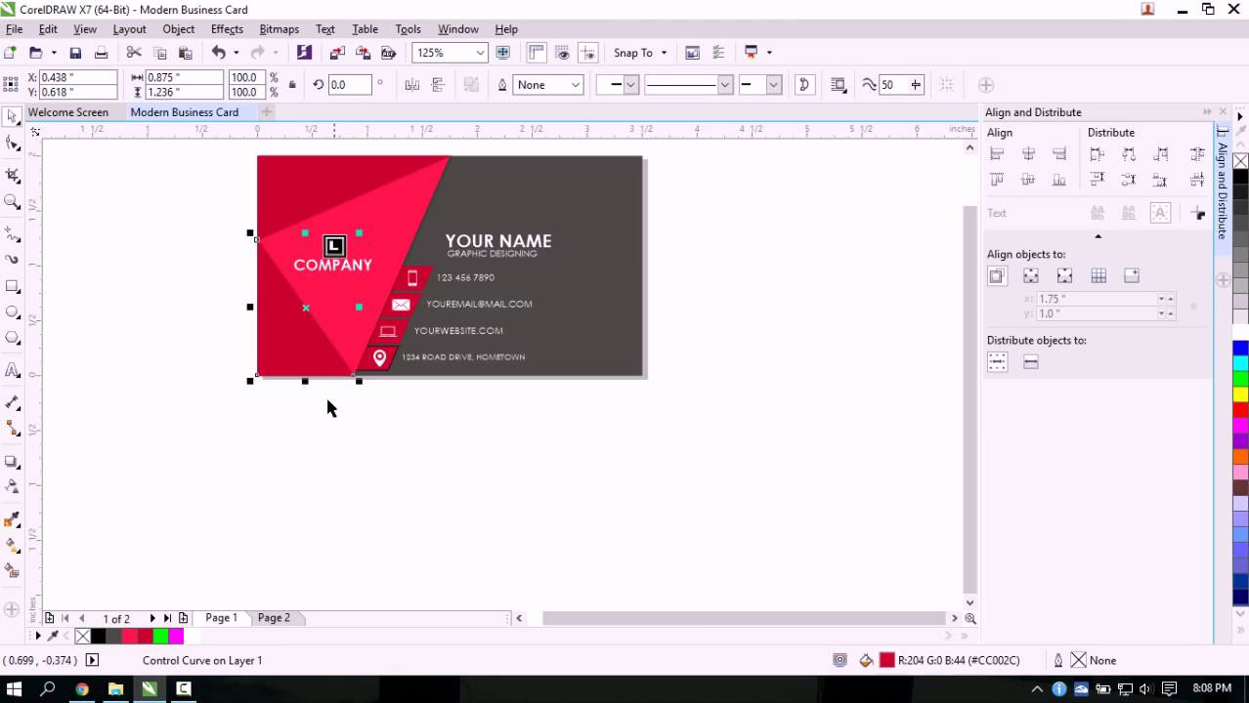
scroll(306, 371, "up", 2)
scroll(300, 347, "down", 2)
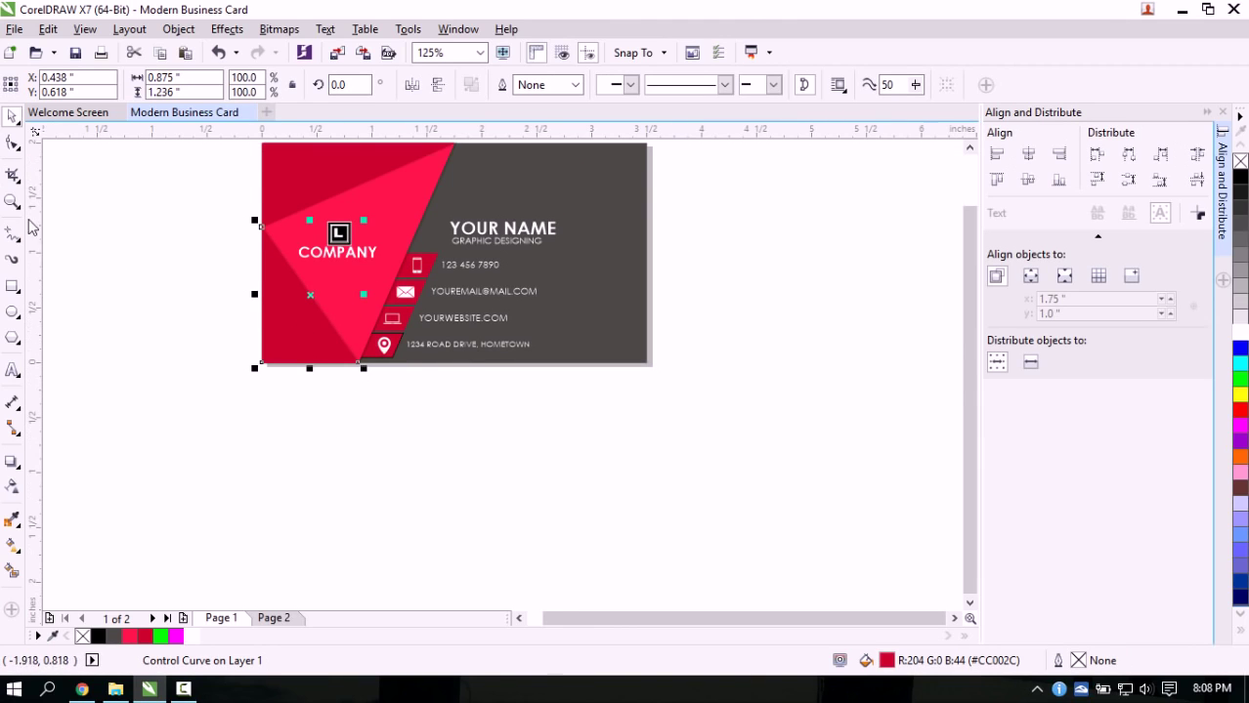
left_click(14, 147)
scroll(363, 367, "up", 3)
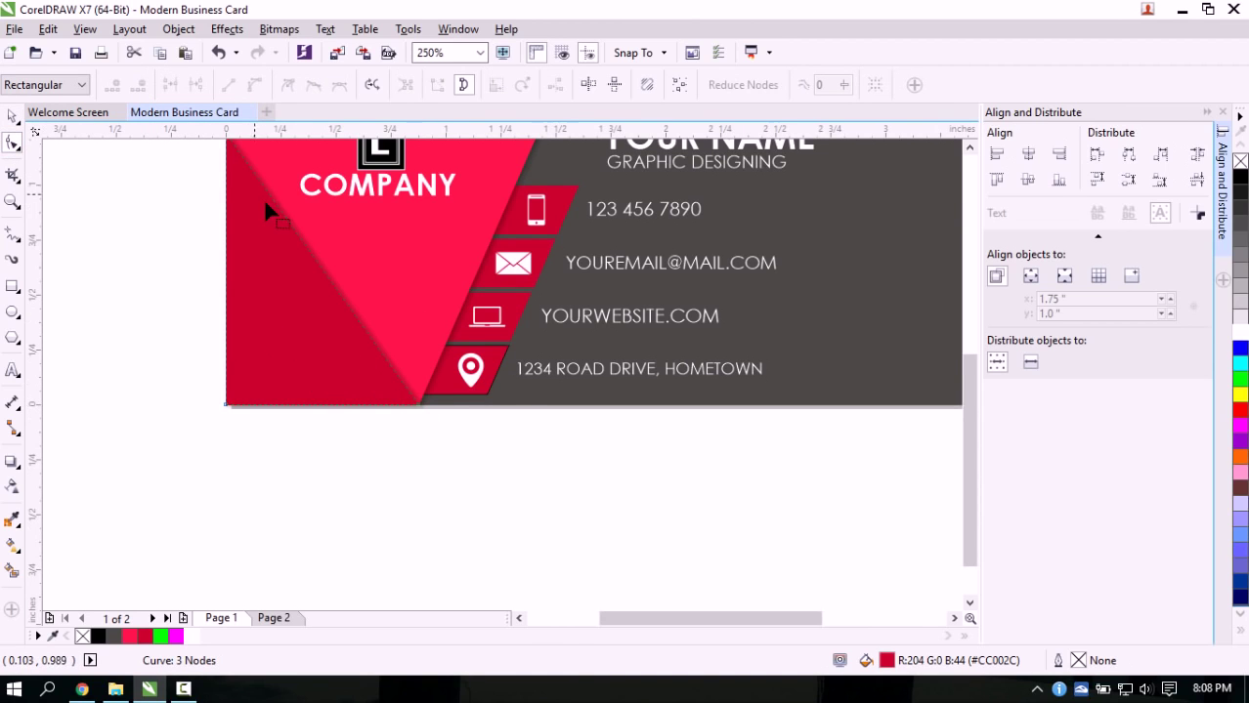
scroll(266, 201, "down", 3)
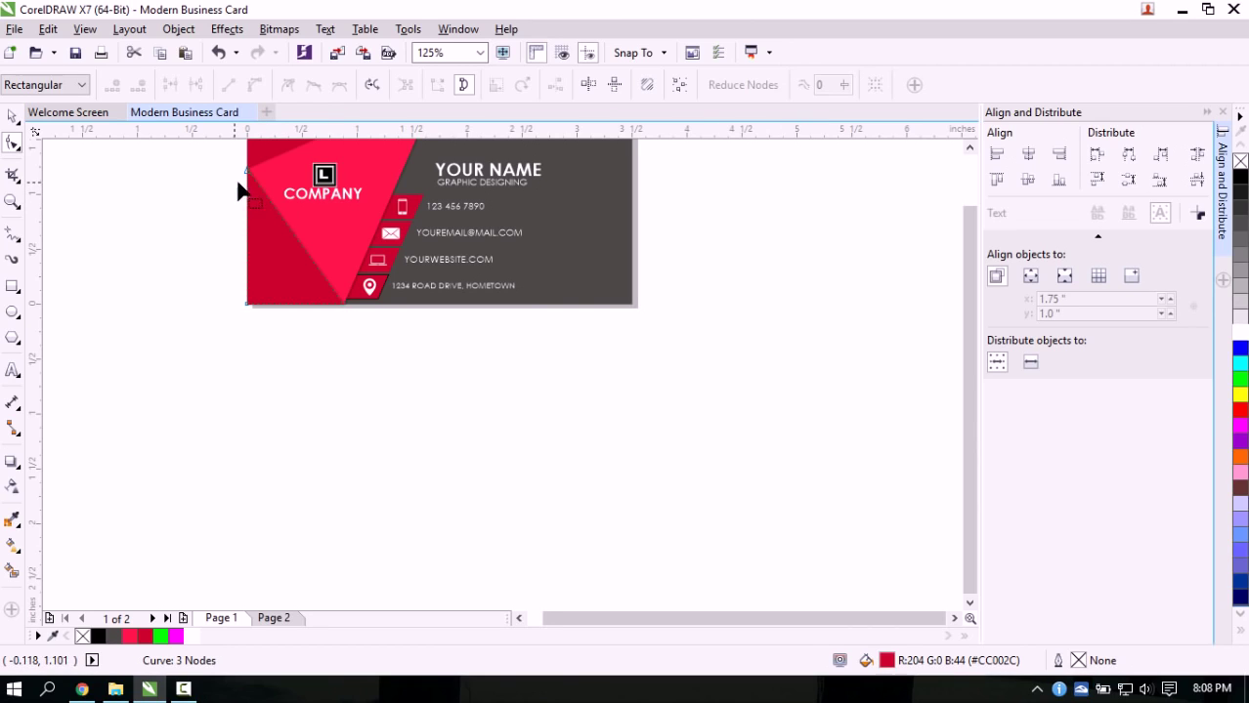
left_click_drag(349, 305, 311, 304)
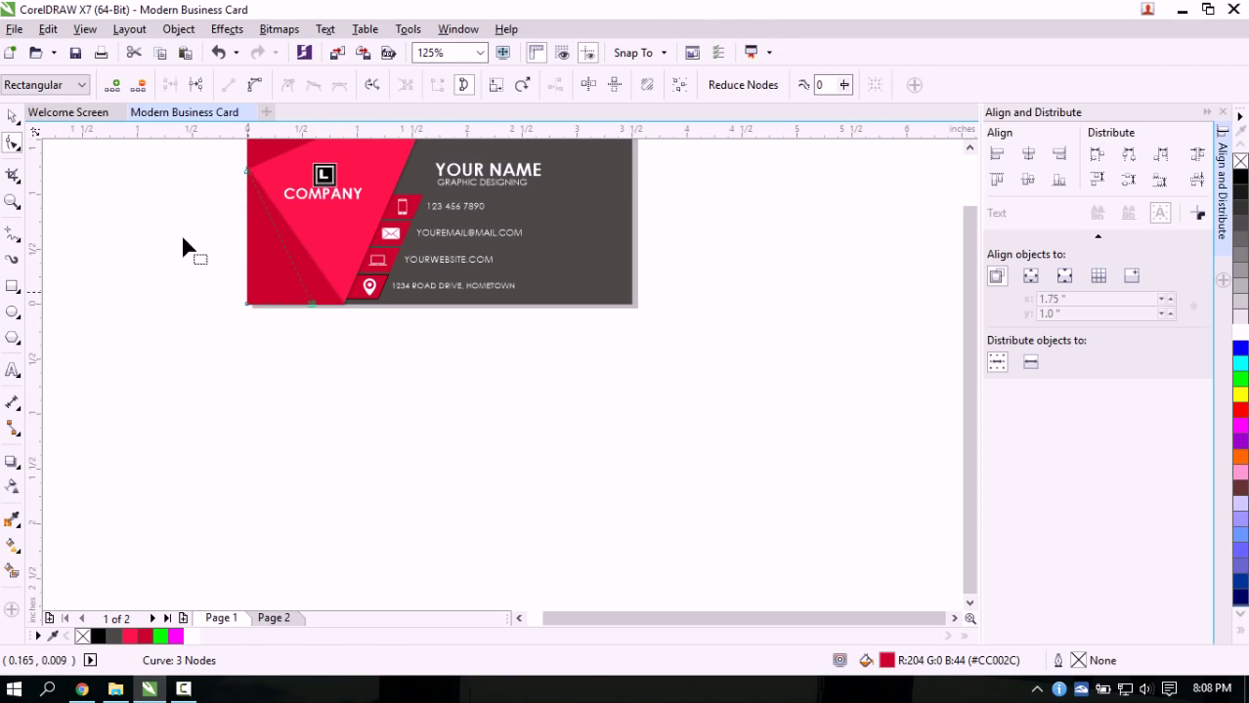
left_click(14, 122)
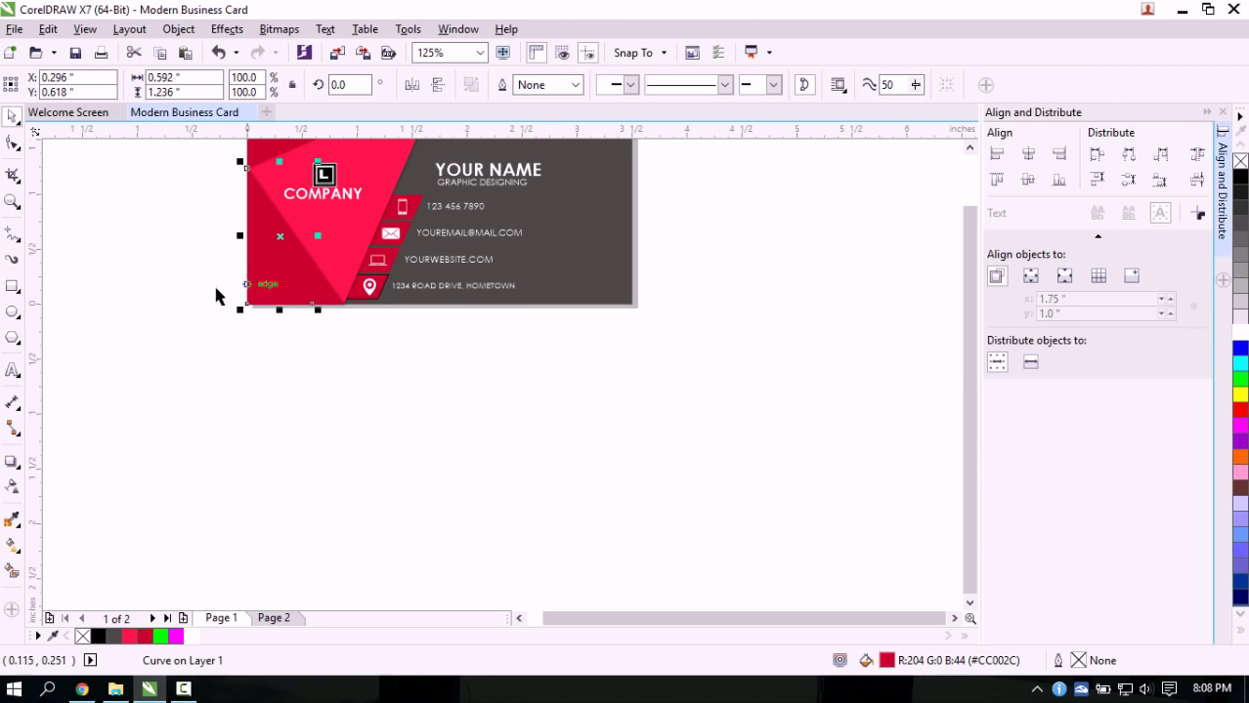
Apply a Flat Top Right drop shadow to the narrowed lower triangle and reduce its offset to about 0.012 inches horizontally and 0 vertically
left_click(11, 463)
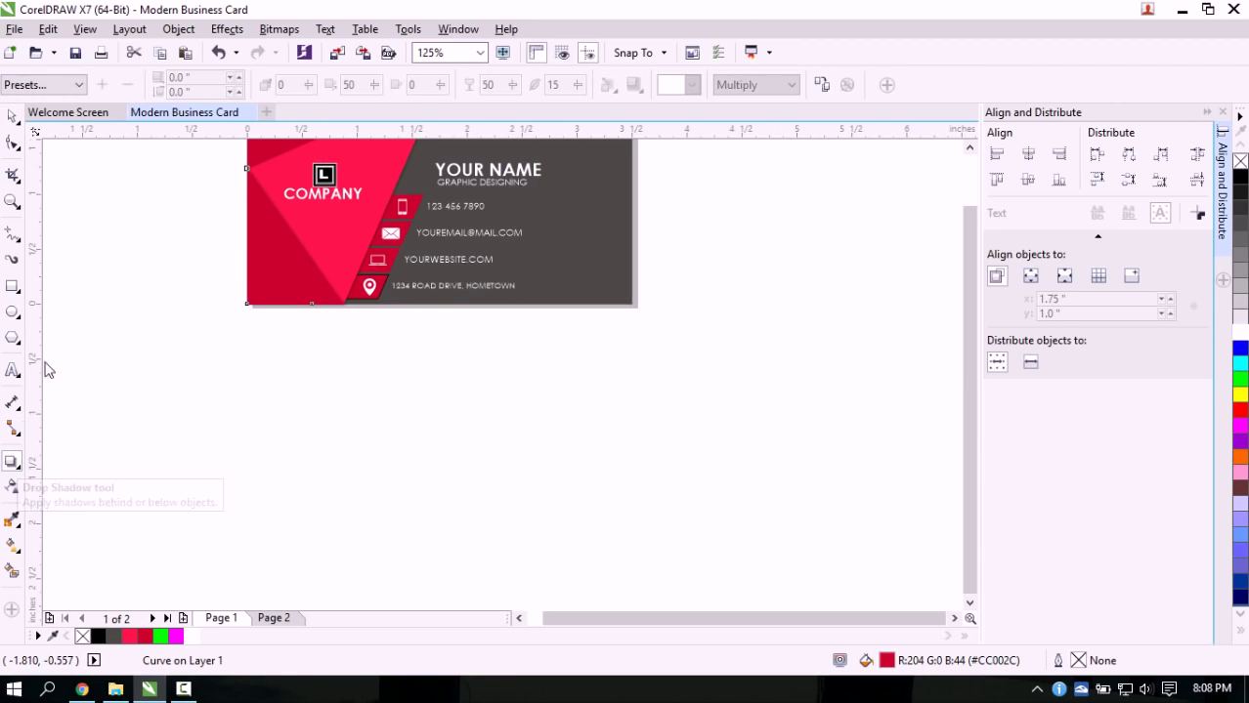
left_click(59, 85)
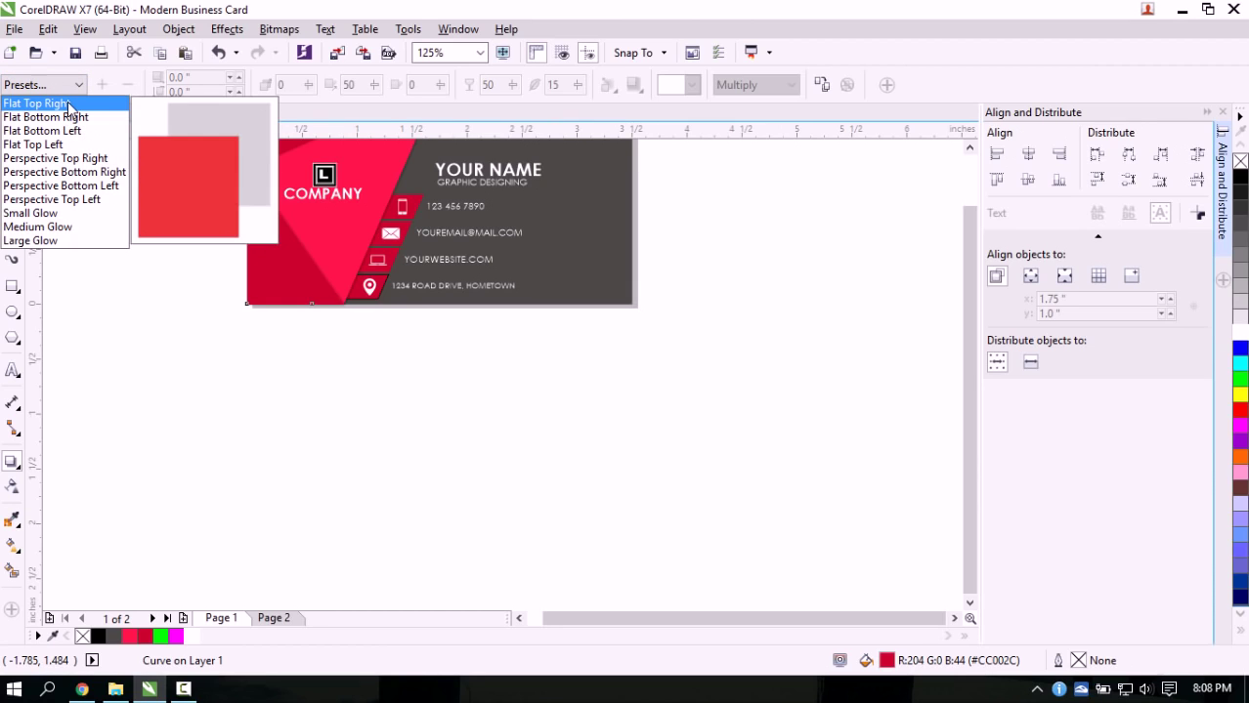
left_click(69, 104)
scroll(346, 190, "down", 2)
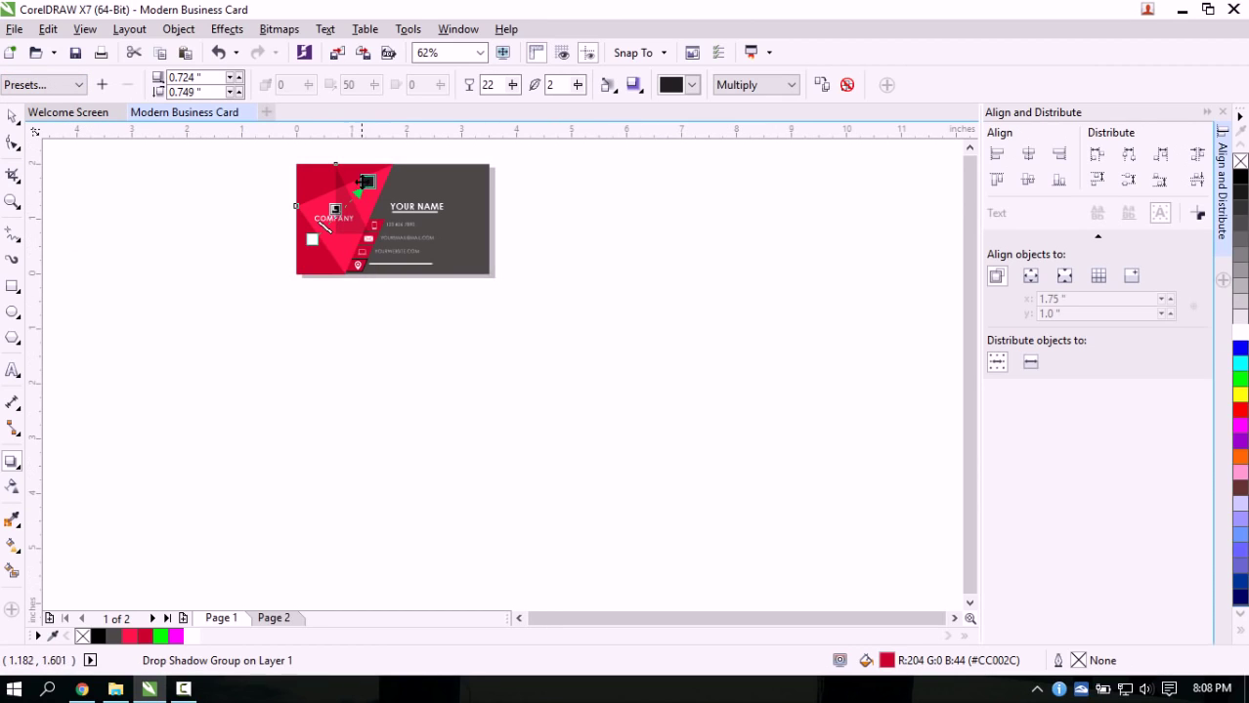
scroll(305, 245, "up", 2)
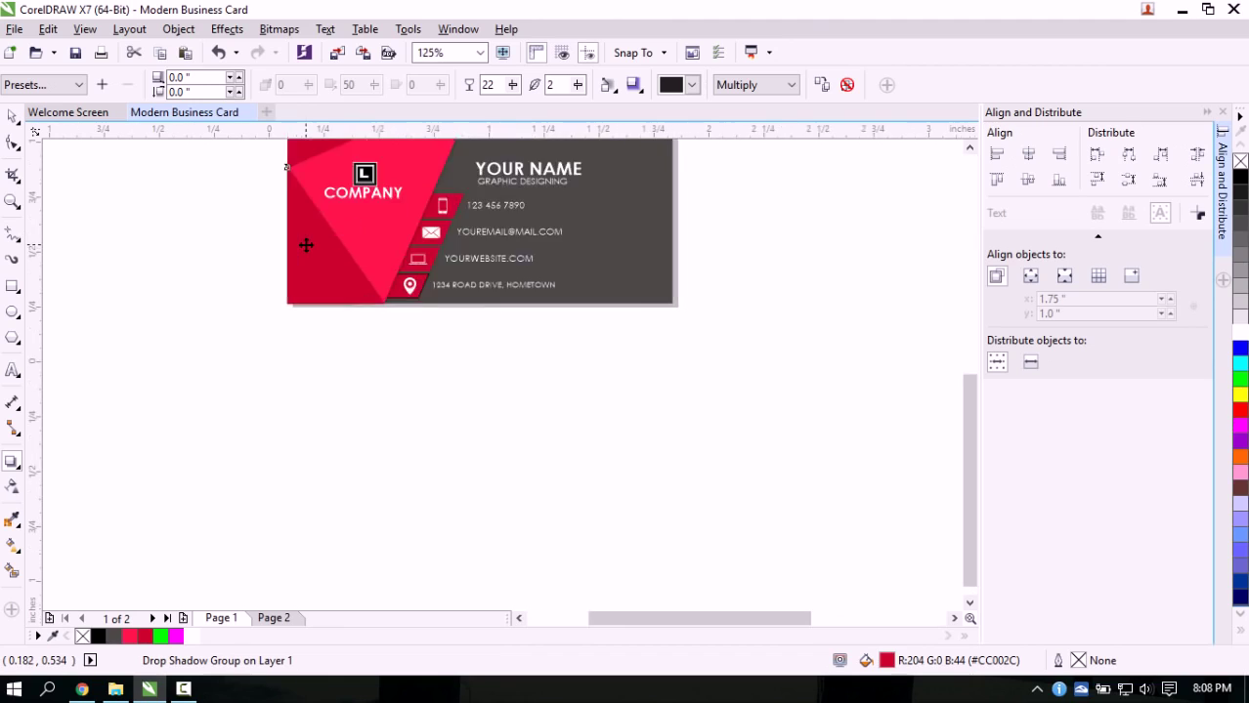
scroll(306, 246, "up", 2)
scroll(396, 216, "up", 2)
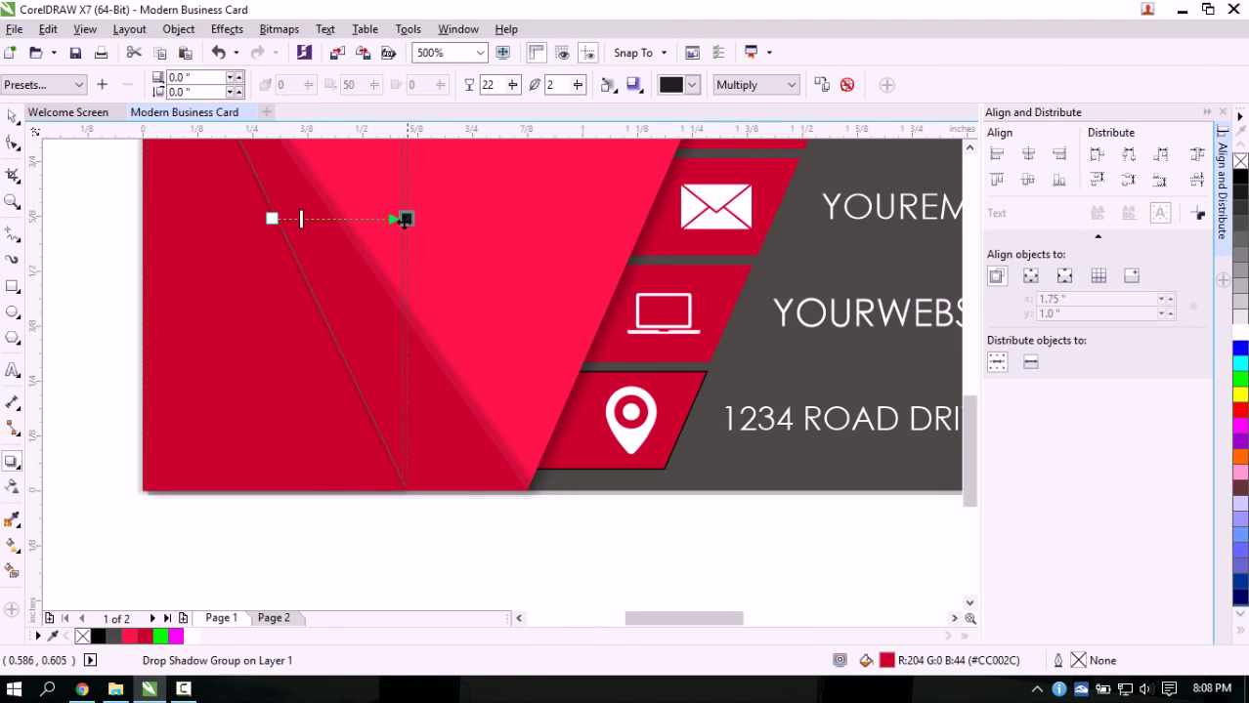
left_click_drag(407, 220, 406, 220)
scroll(406, 219, "down", 2)
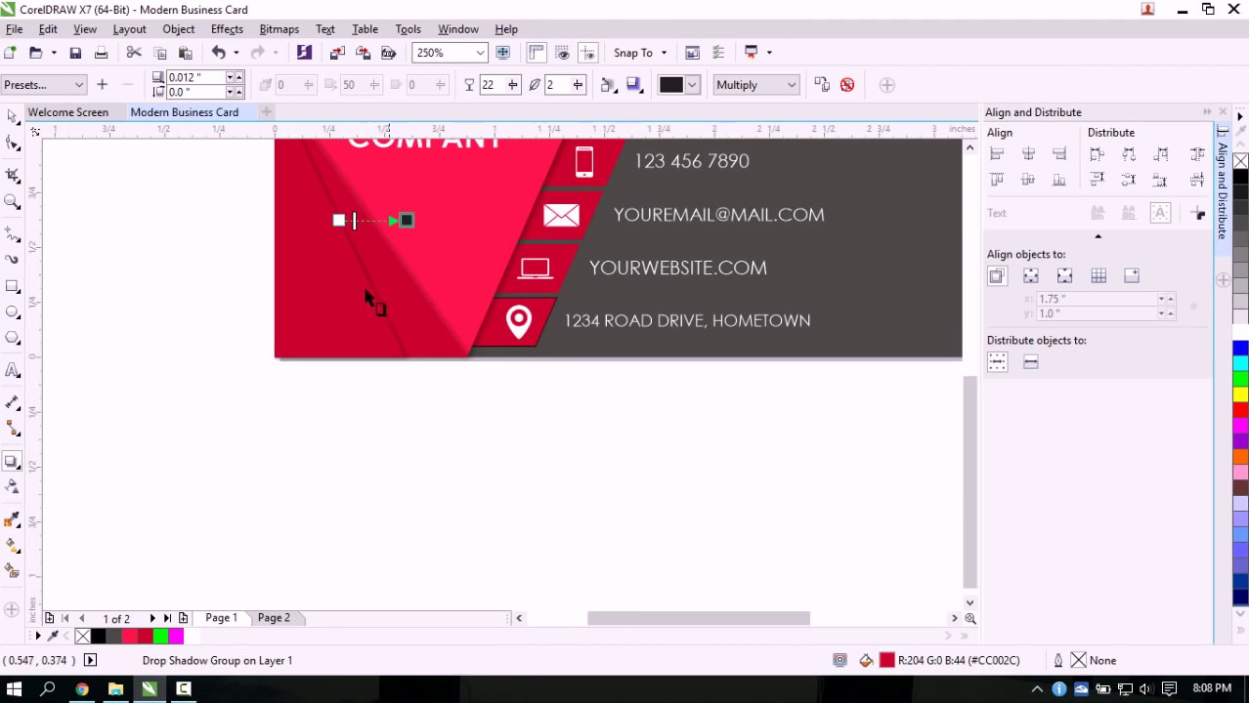
scroll(407, 275, "down", 2)
scroll(432, 196, "up", 1)
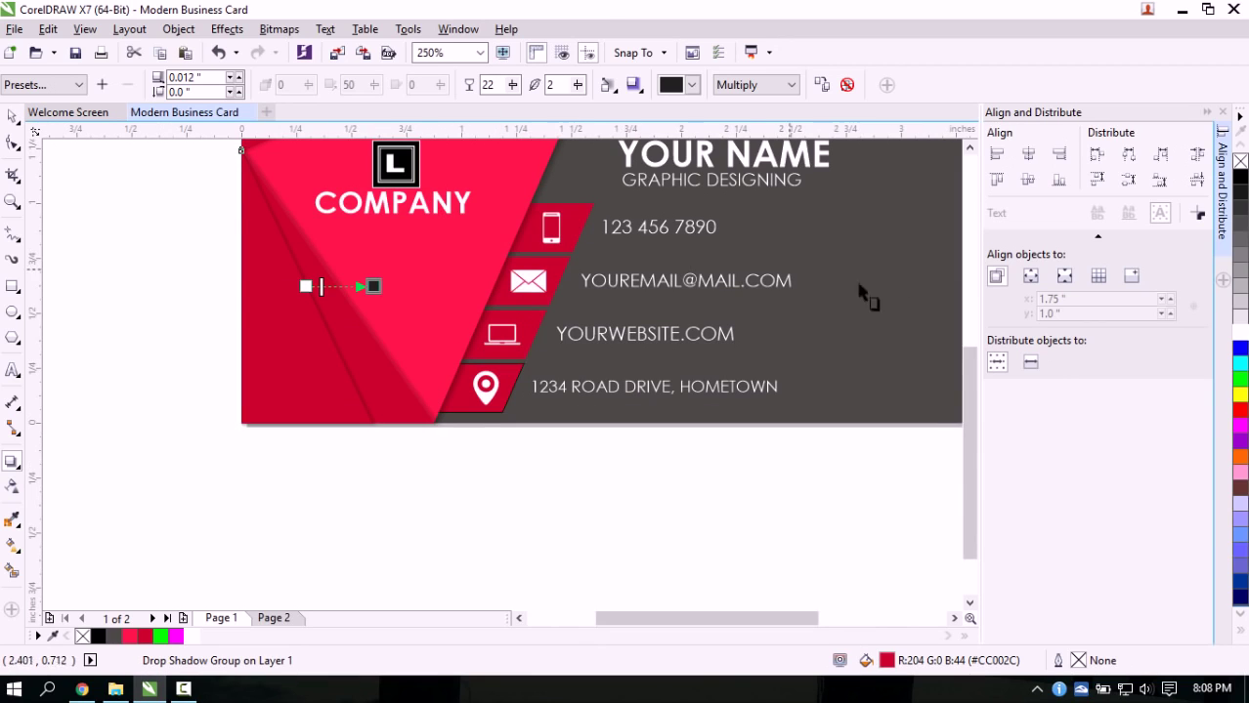
Duplicate the dark red upper triangle in place and move the copy's upper-right node inward, making it about 1.15 inches wide
left_click_drag(968, 376, 968, 287)
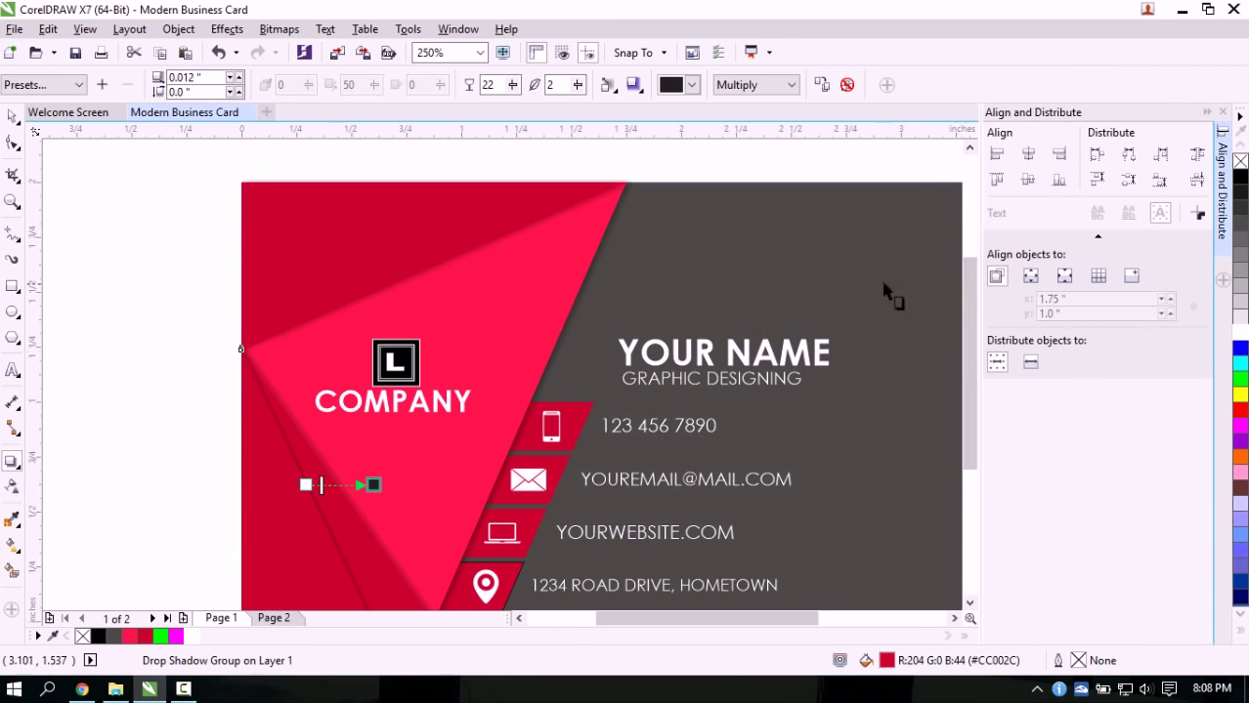
left_click(12, 117)
left_click(388, 261)
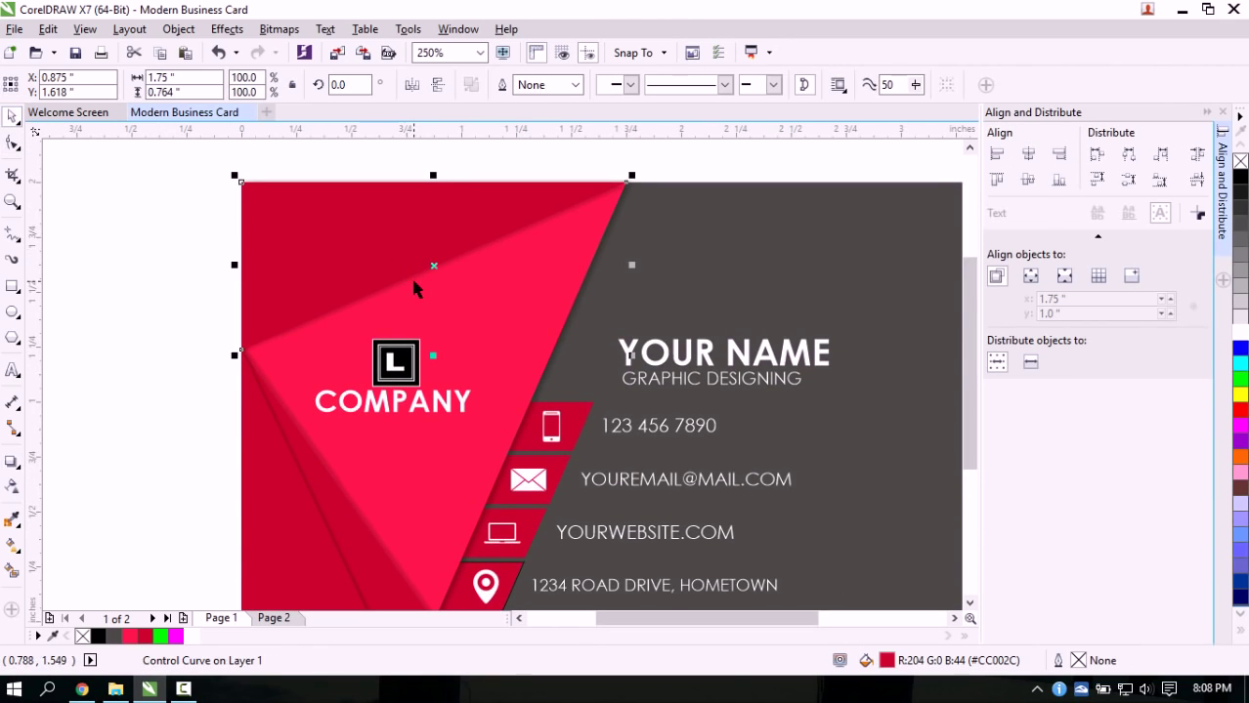
left_click(12, 146)
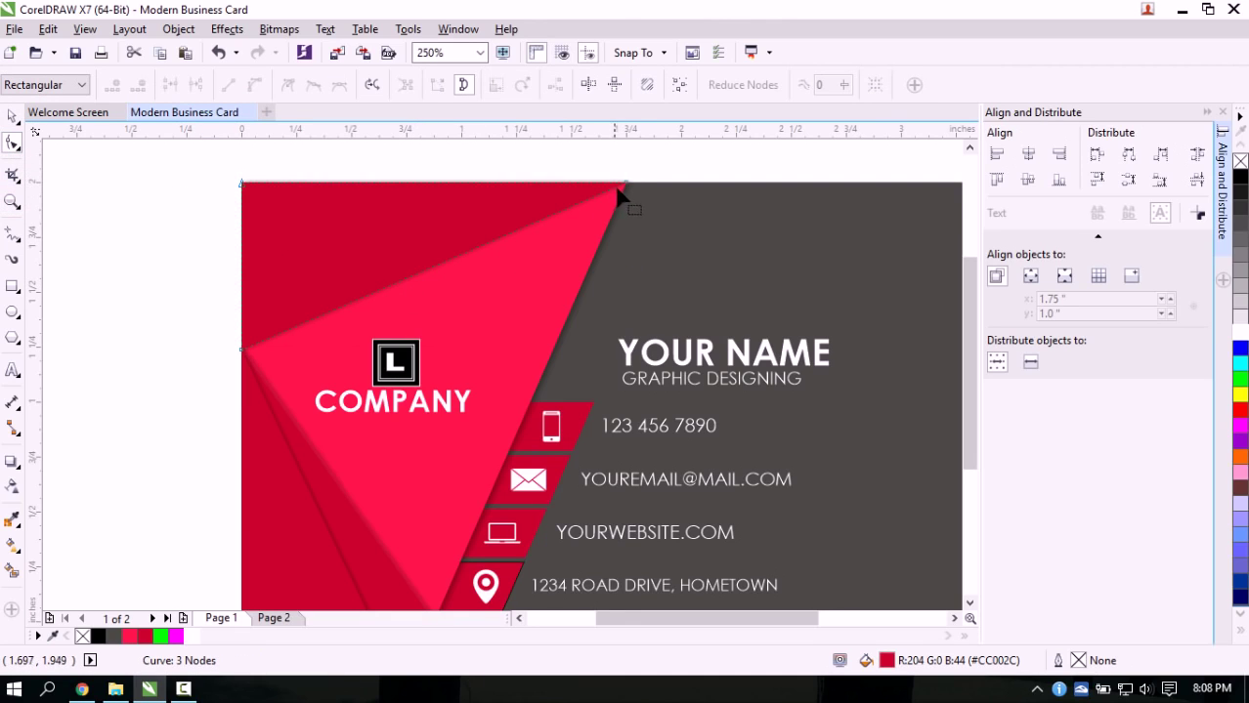
left_click_drag(622, 184, 493, 184)
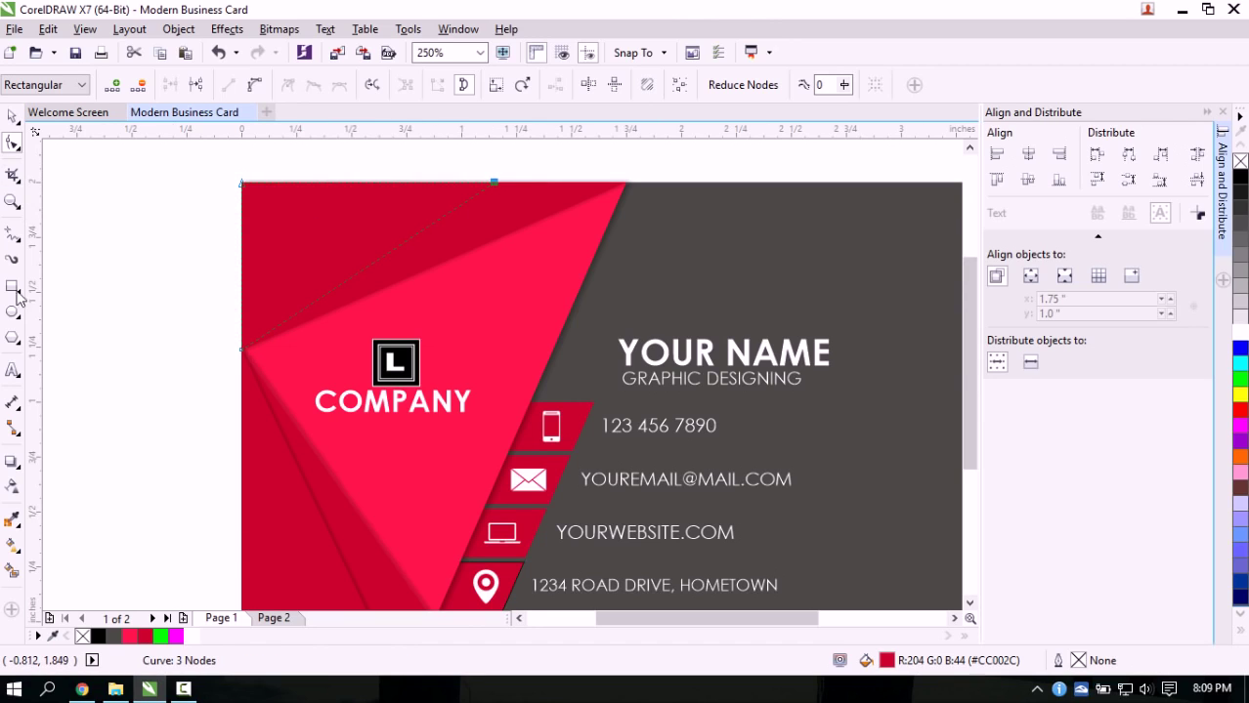
left_click(13, 462)
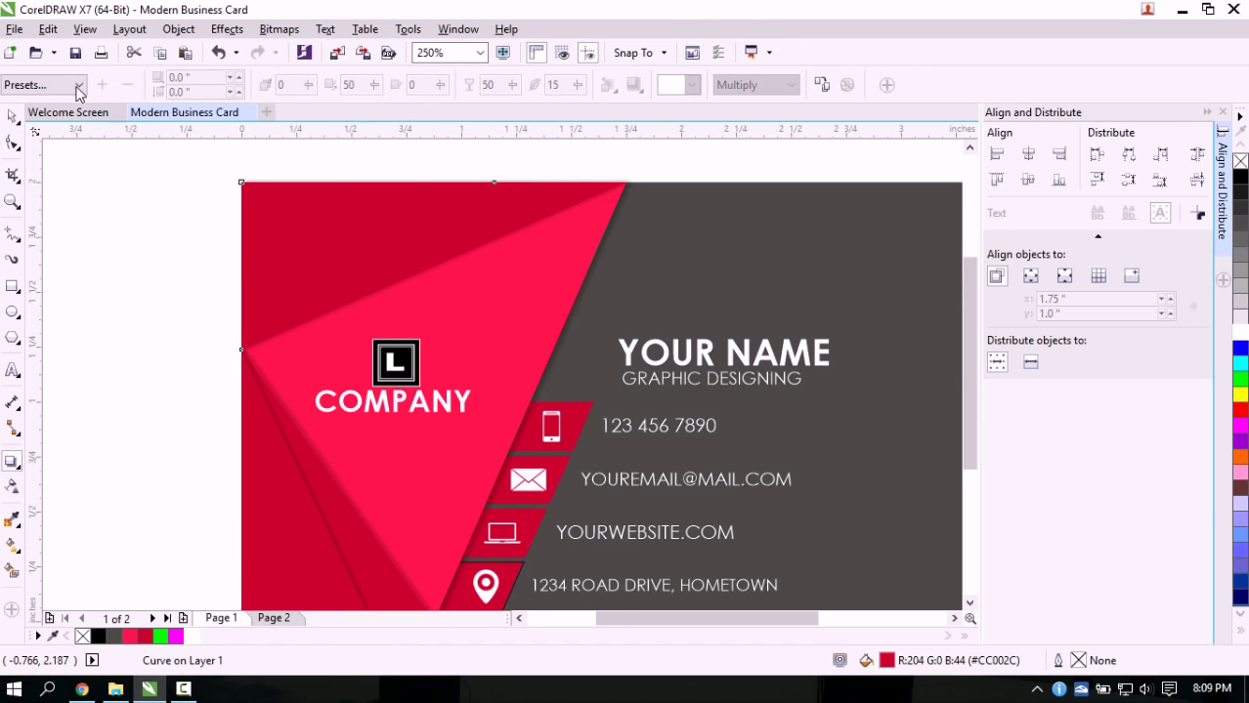
left_click(77, 86)
left_click(82, 106)
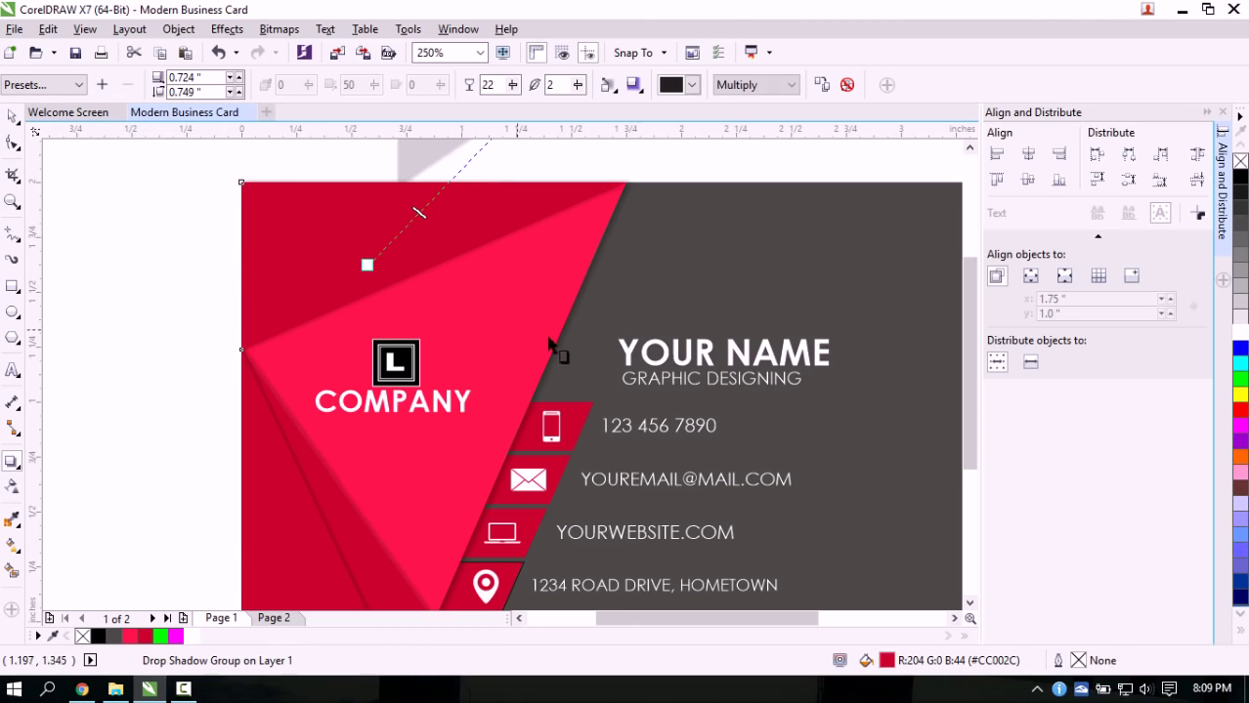
key("ctrl+z")
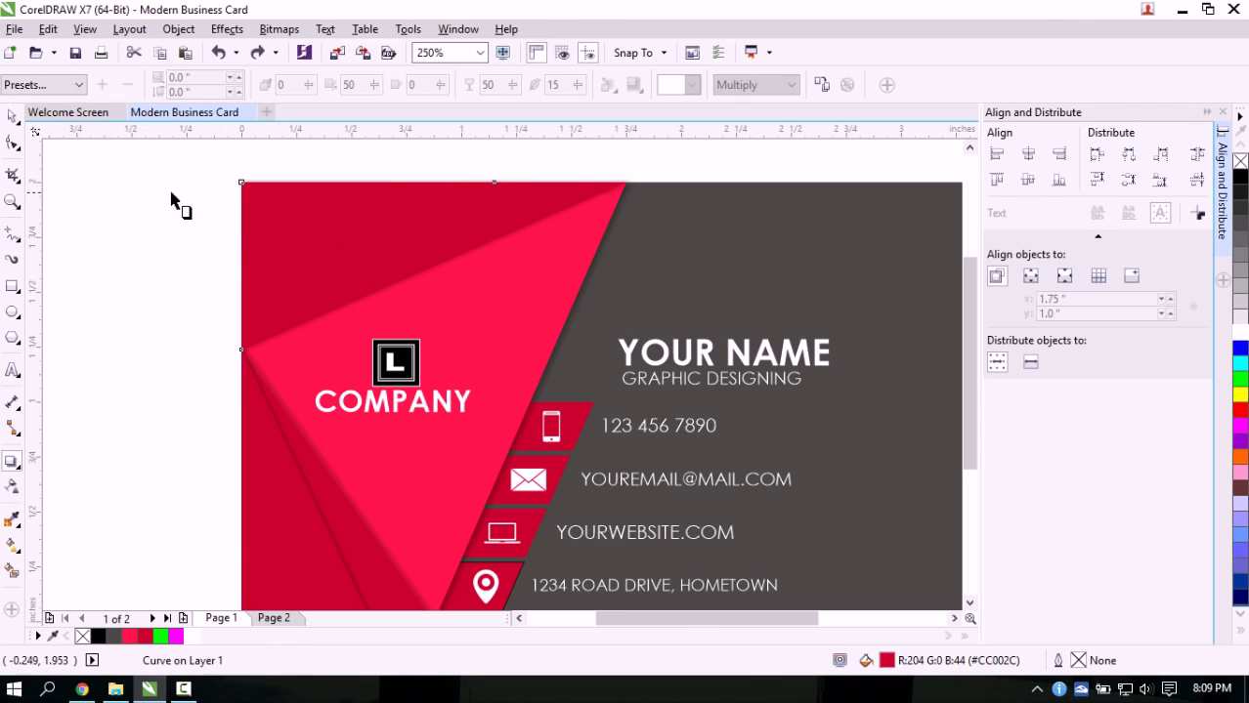
Apply a Flat Bottom Right drop shadow to the narrowed upper triangle and reduce its offset to about 0.018 and -0.013 inches
left_click(76, 85)
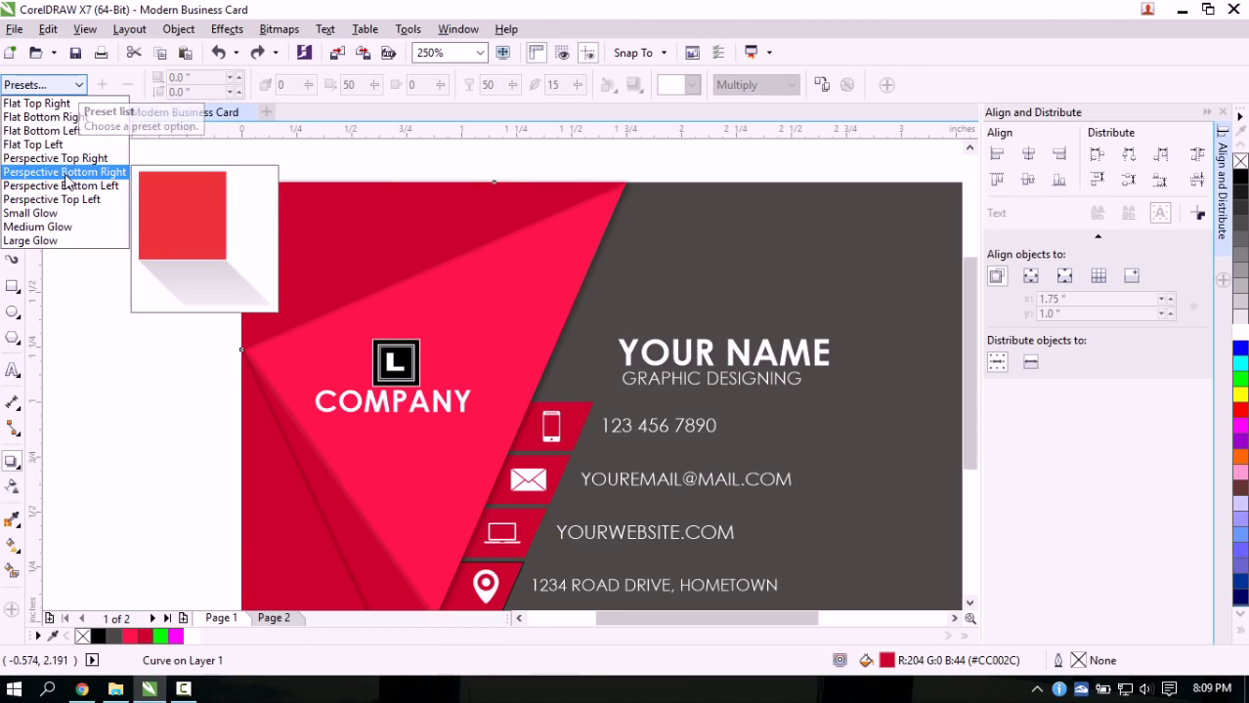
left_click(61, 117)
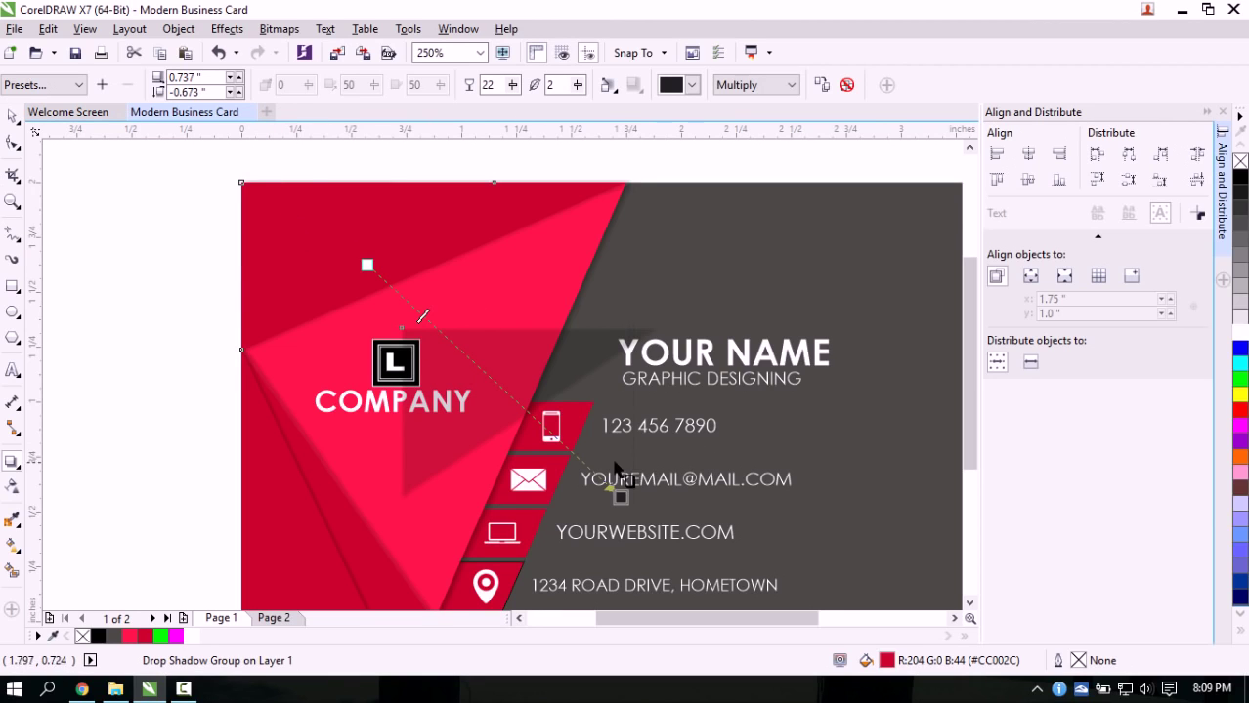
left_click_drag(619, 496, 485, 354)
scroll(488, 353, "up", 2)
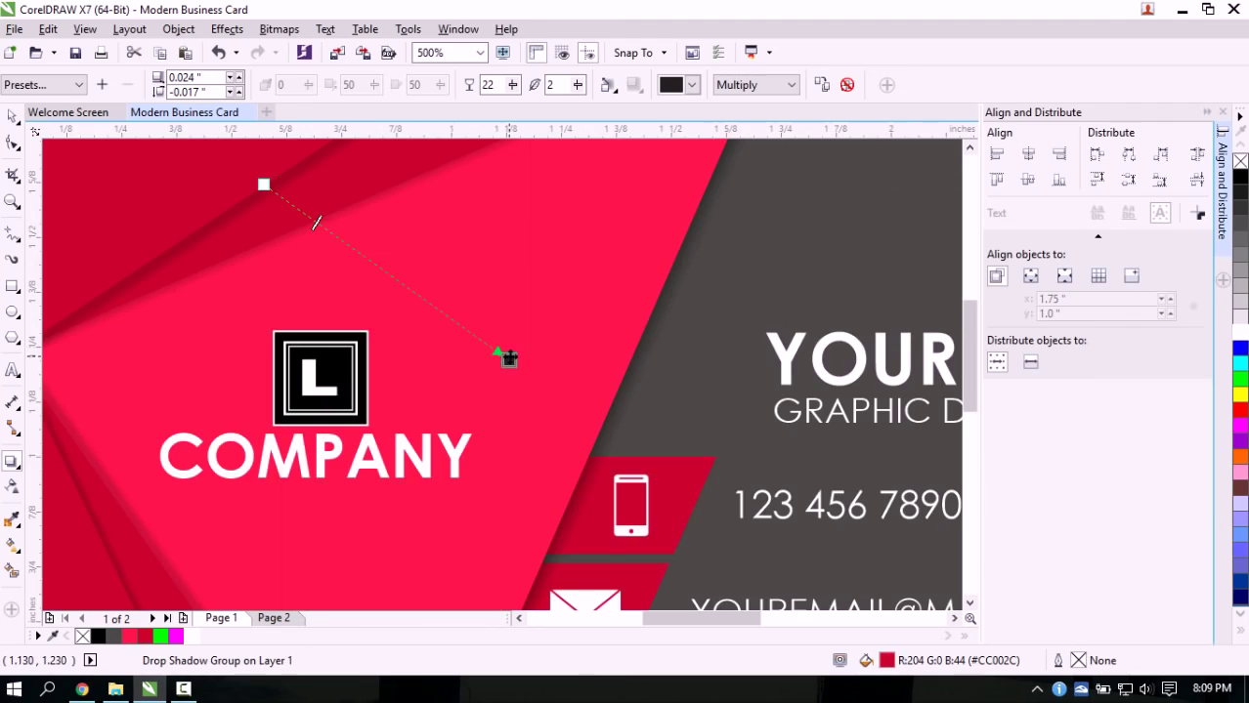
left_click_drag(496, 352, 497, 356)
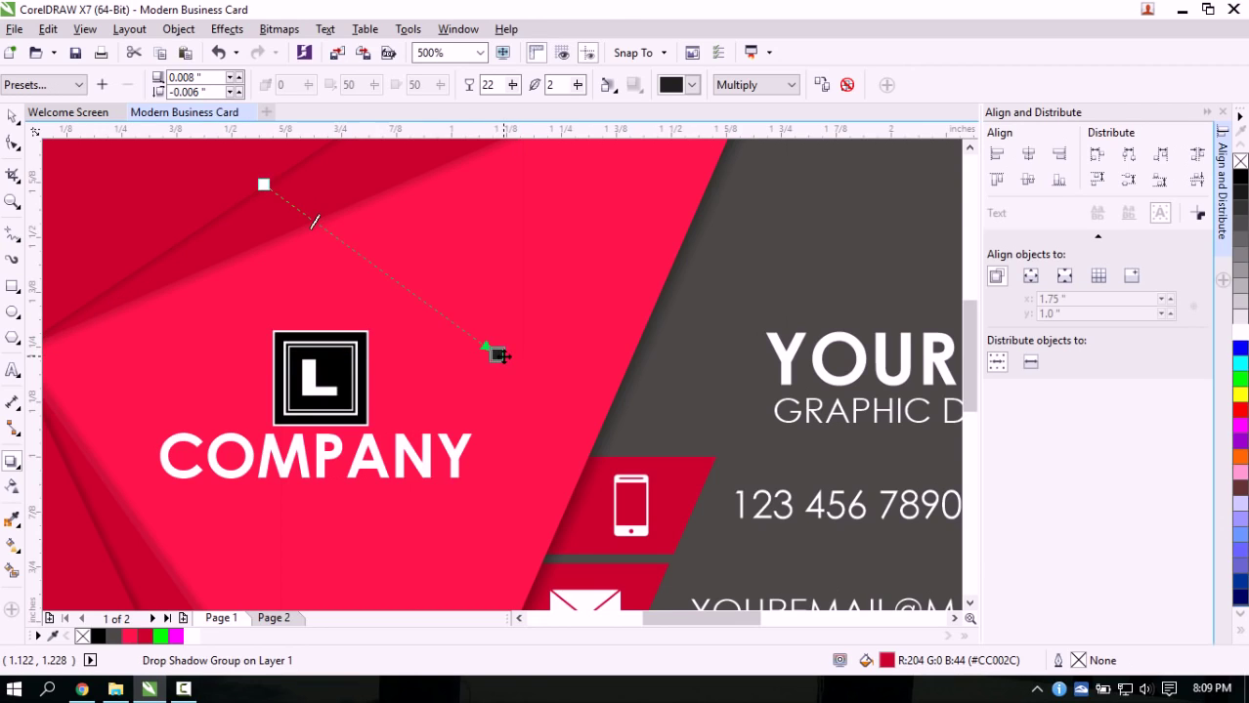
scroll(498, 354, "down", 2)
scroll(481, 356, "up", 1)
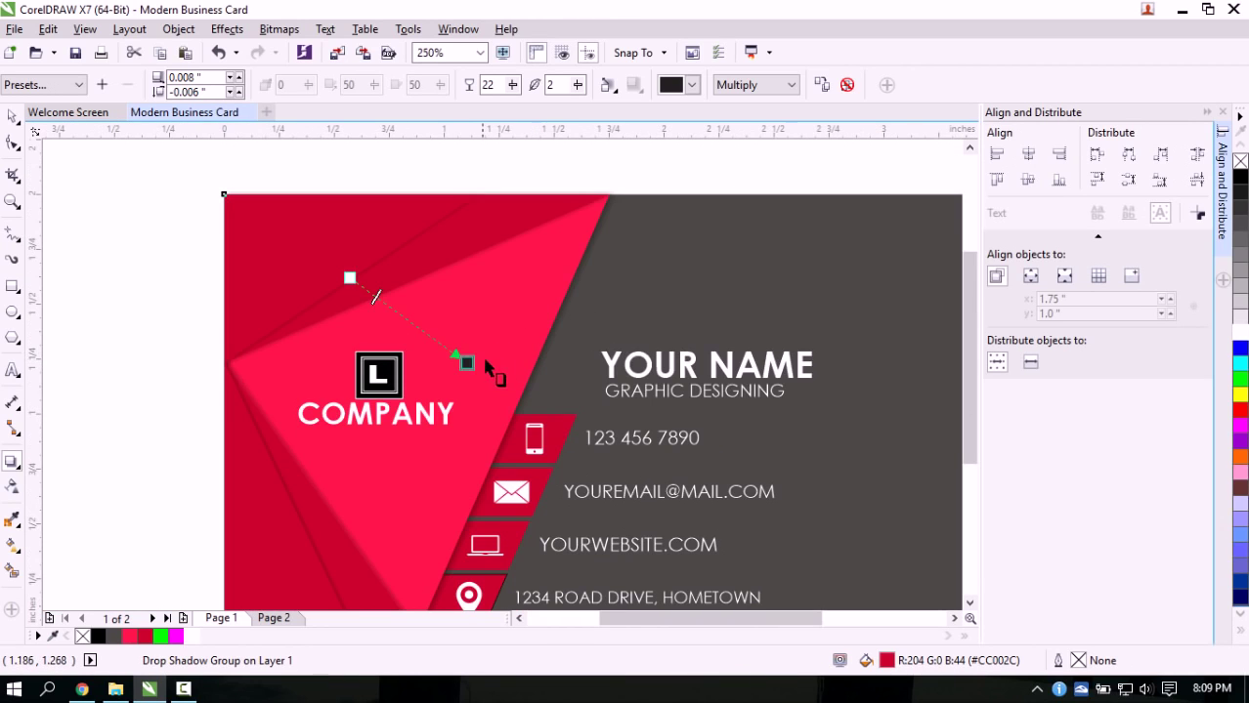
left_click_drag(463, 356, 468, 362)
scroll(420, 332, "down", 1)
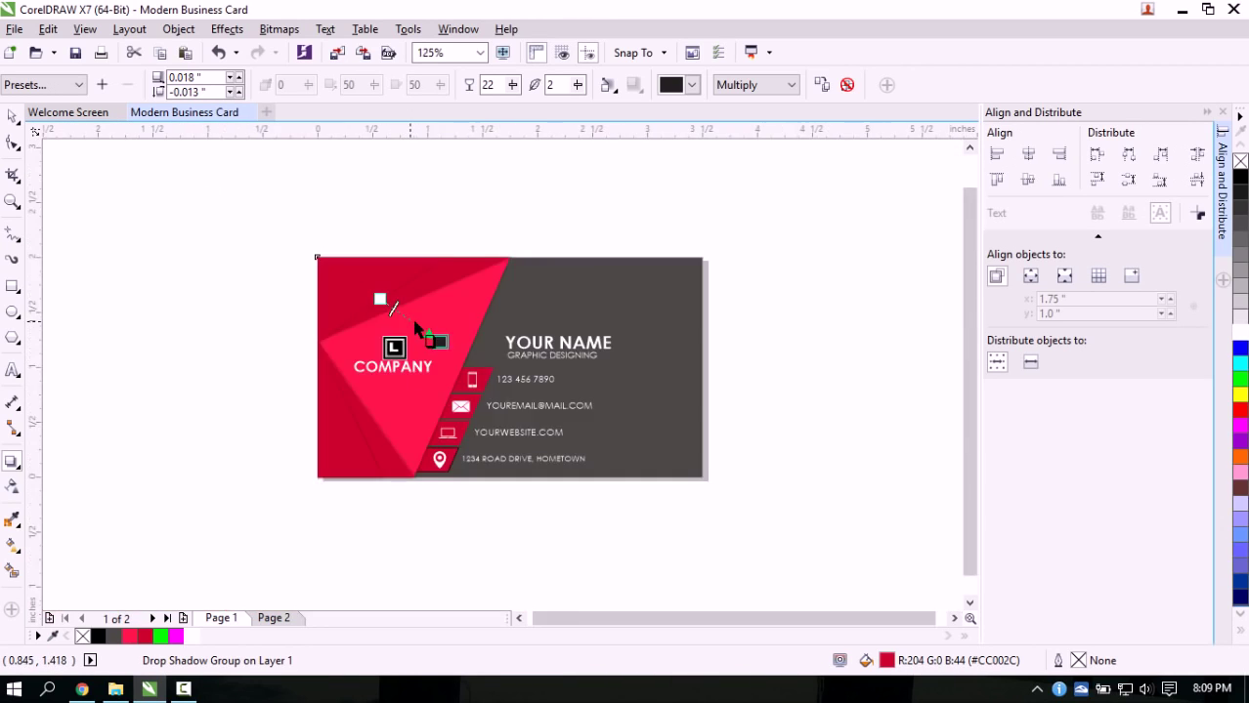
left_click(11, 115)
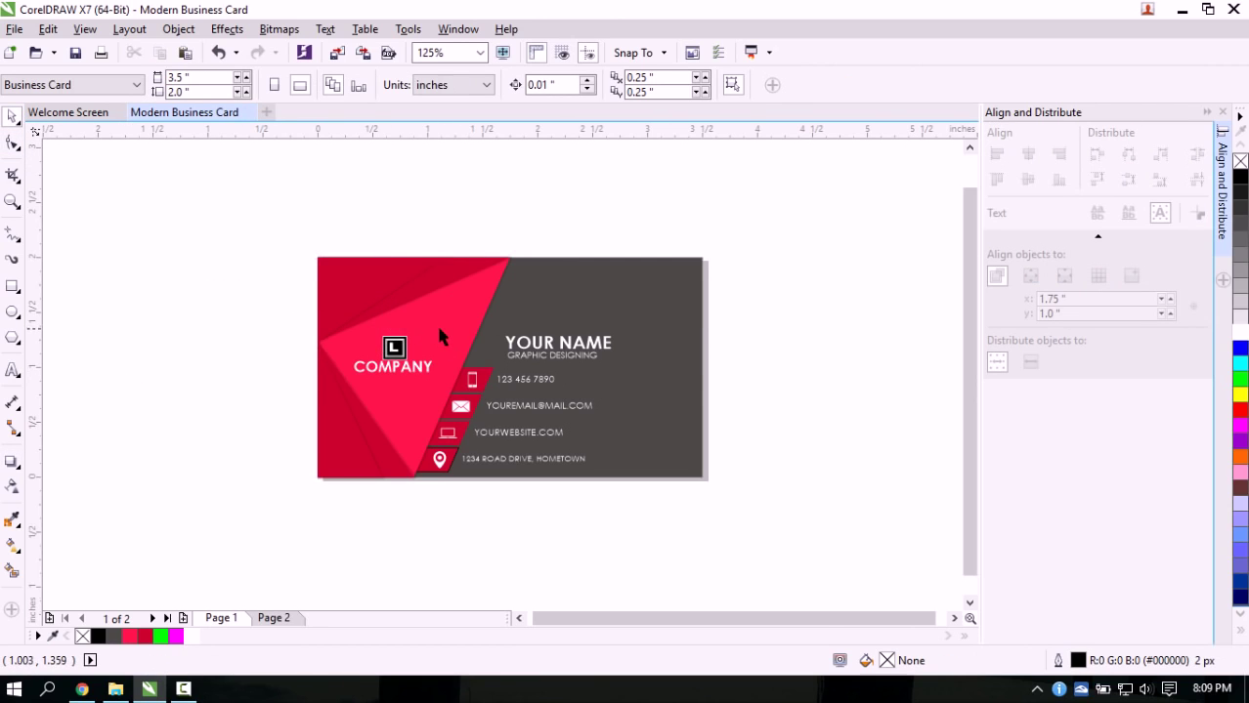
Unlock all locked objects on the card, including the grey background rectangle
scroll(439, 329, "up", 1)
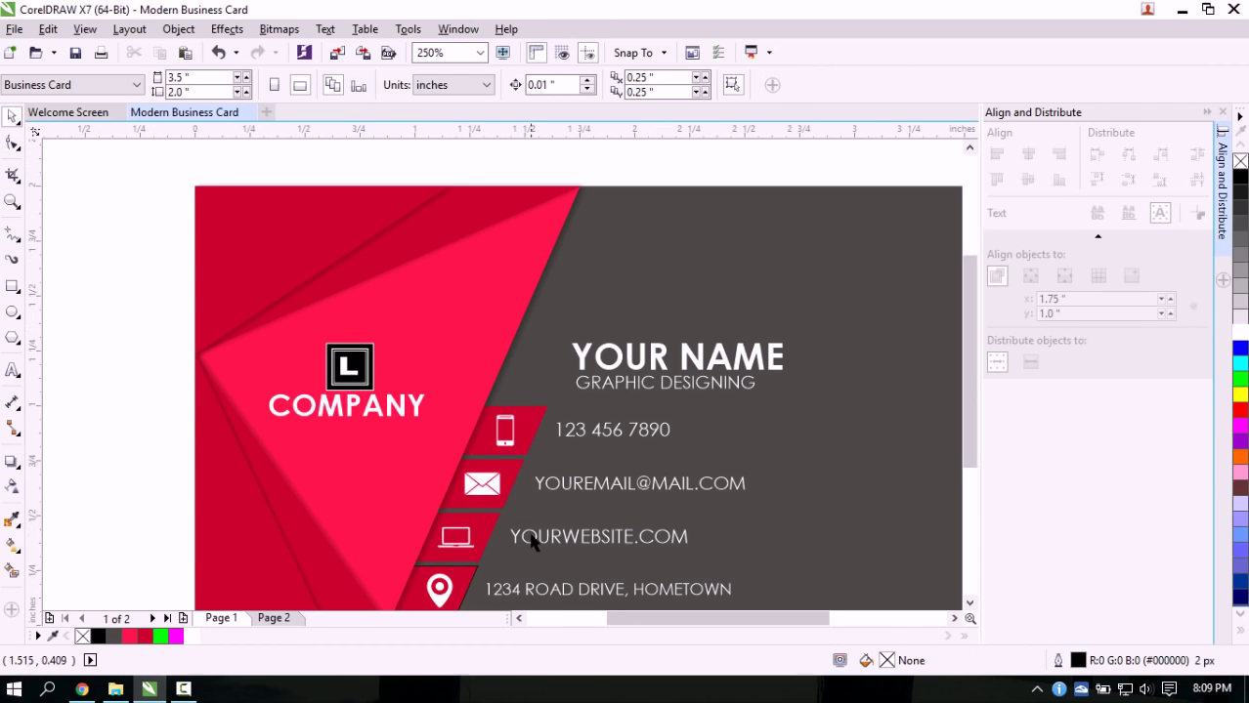
scroll(543, 541, "down", 1)
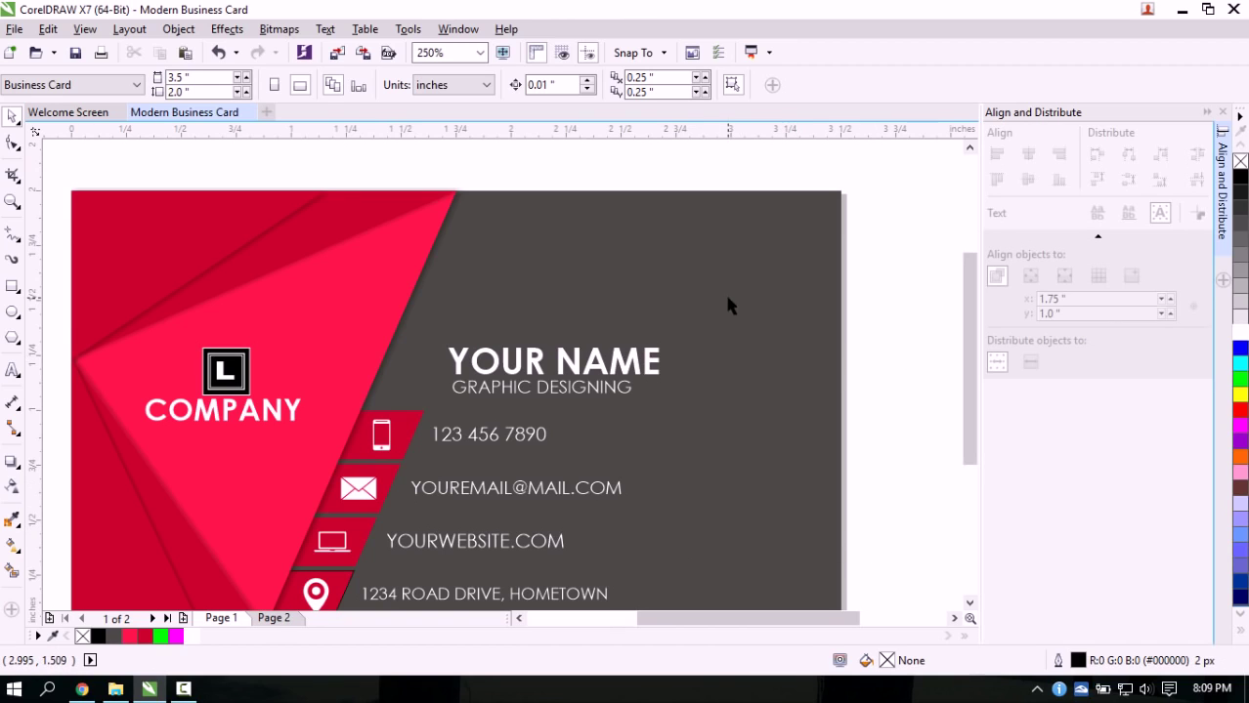
left_click(179, 28)
mouse_move(315, 384)
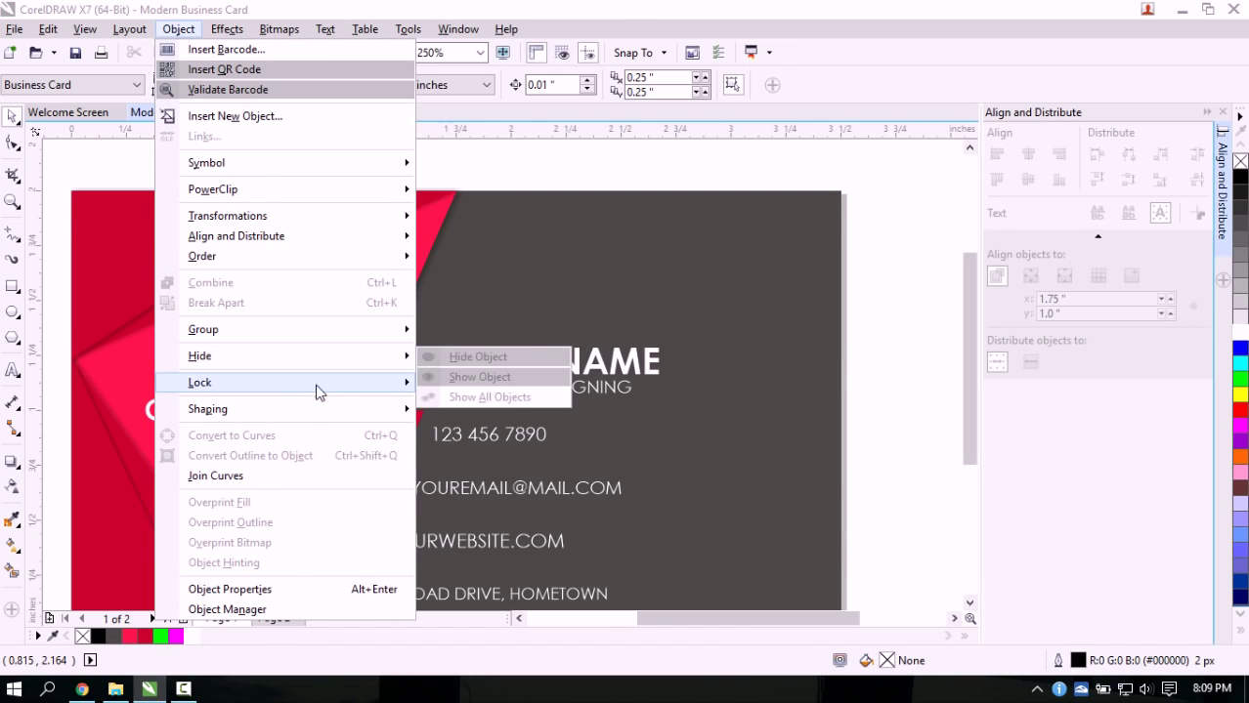
left_click(466, 427)
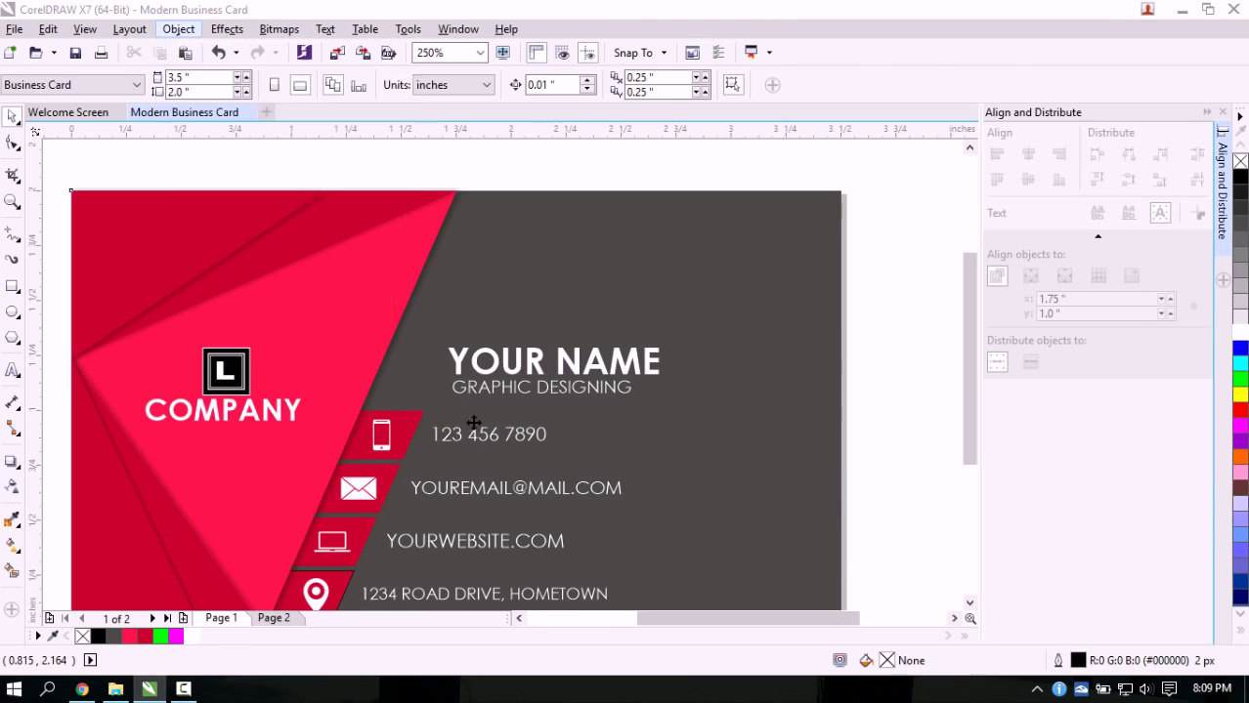
Change the fill of the card's background rectangle to a darker grey, #2B2B2B
left_click(872, 476)
left_click(766, 263)
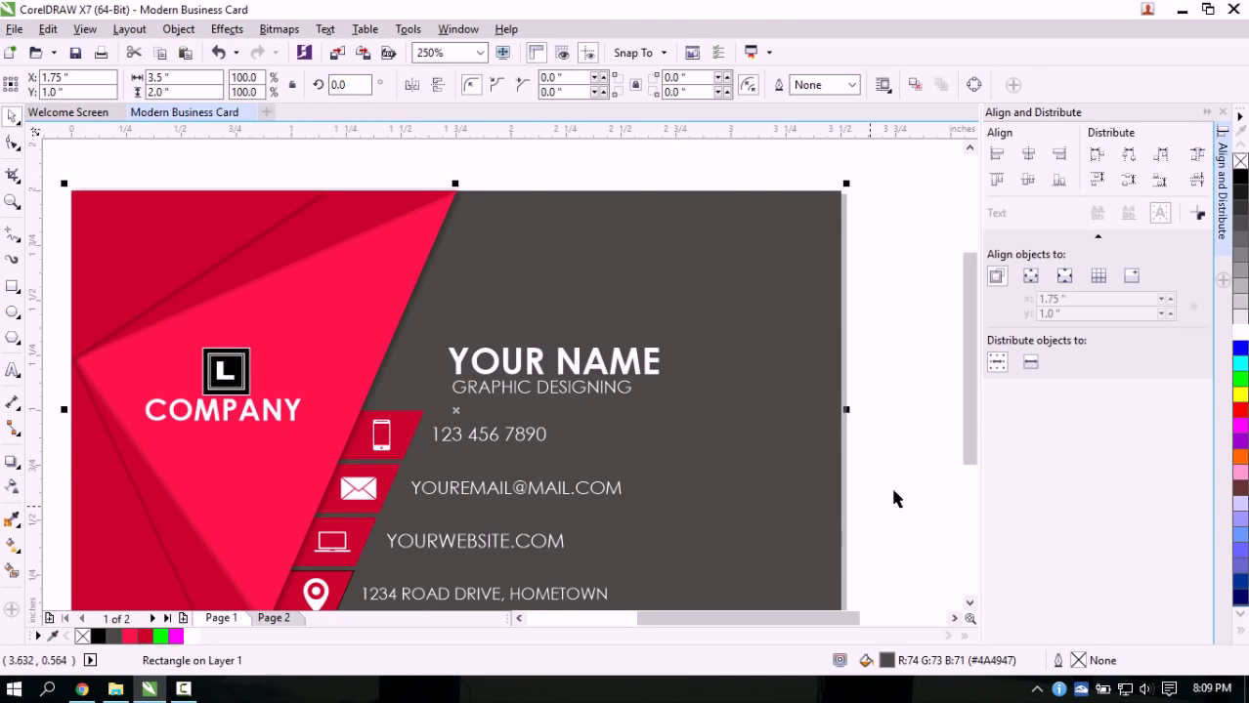
left_click_drag(969, 414, 970, 447)
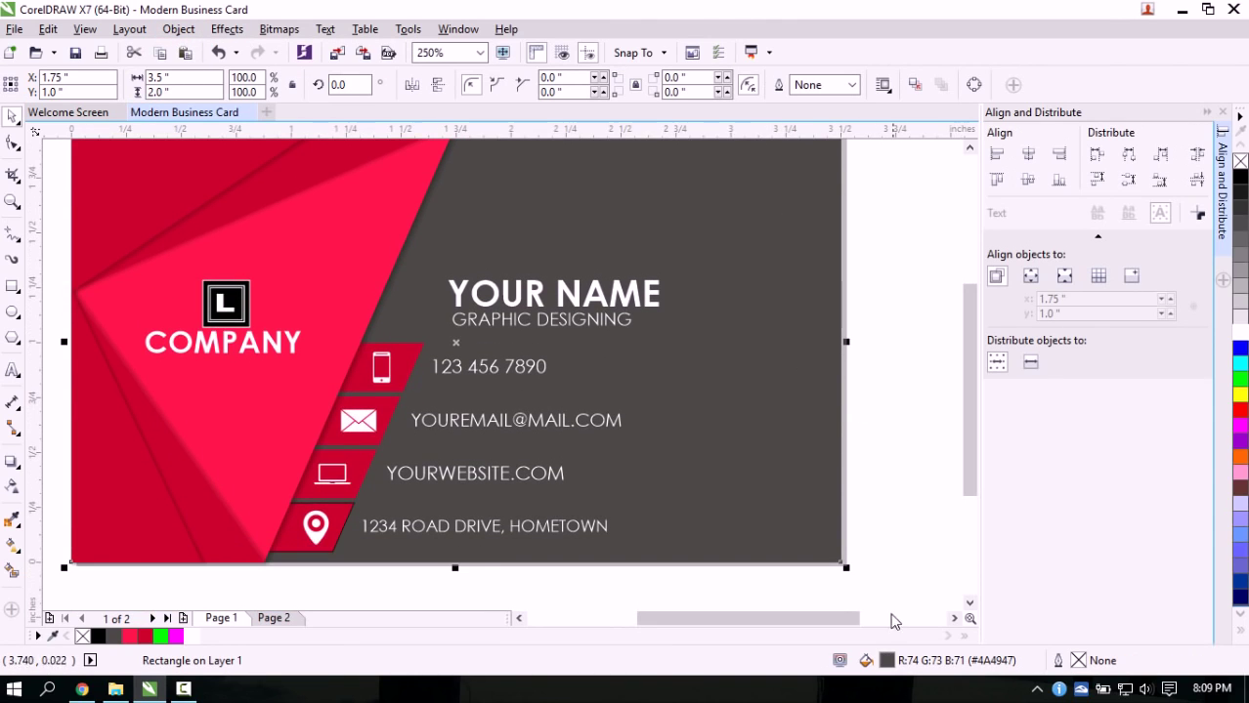
double_click(866, 660)
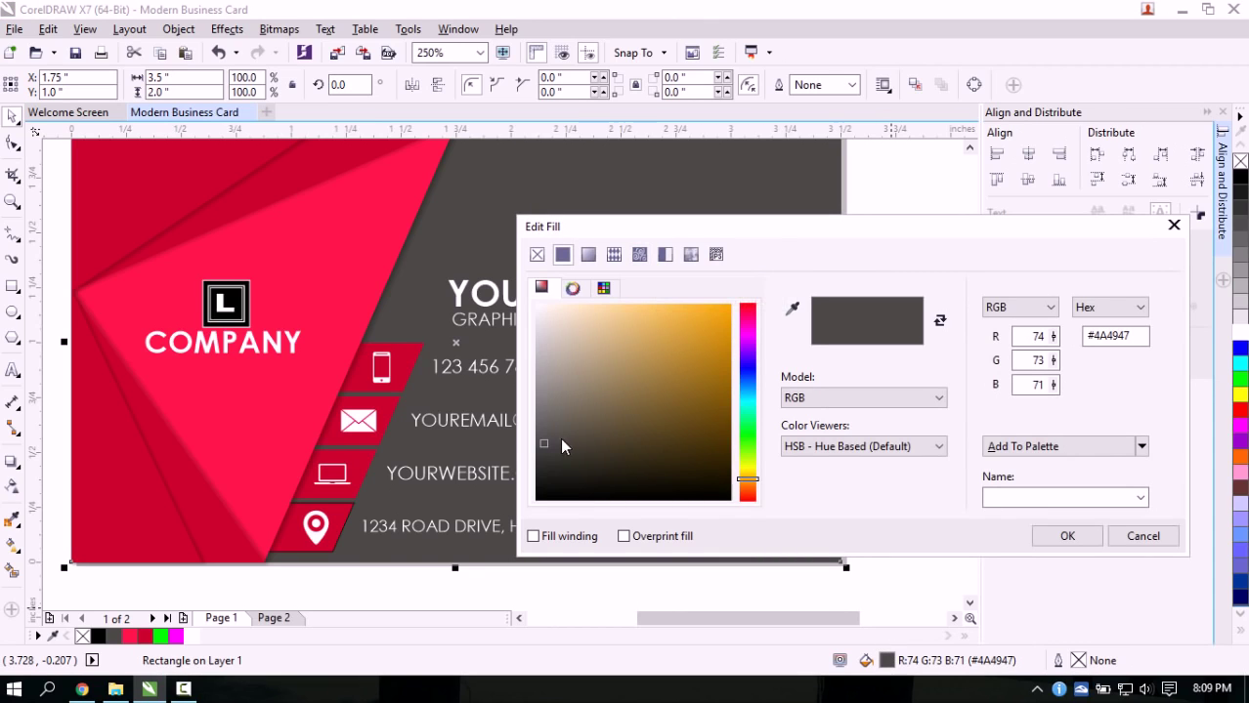
left_click_drag(544, 444, 530, 467)
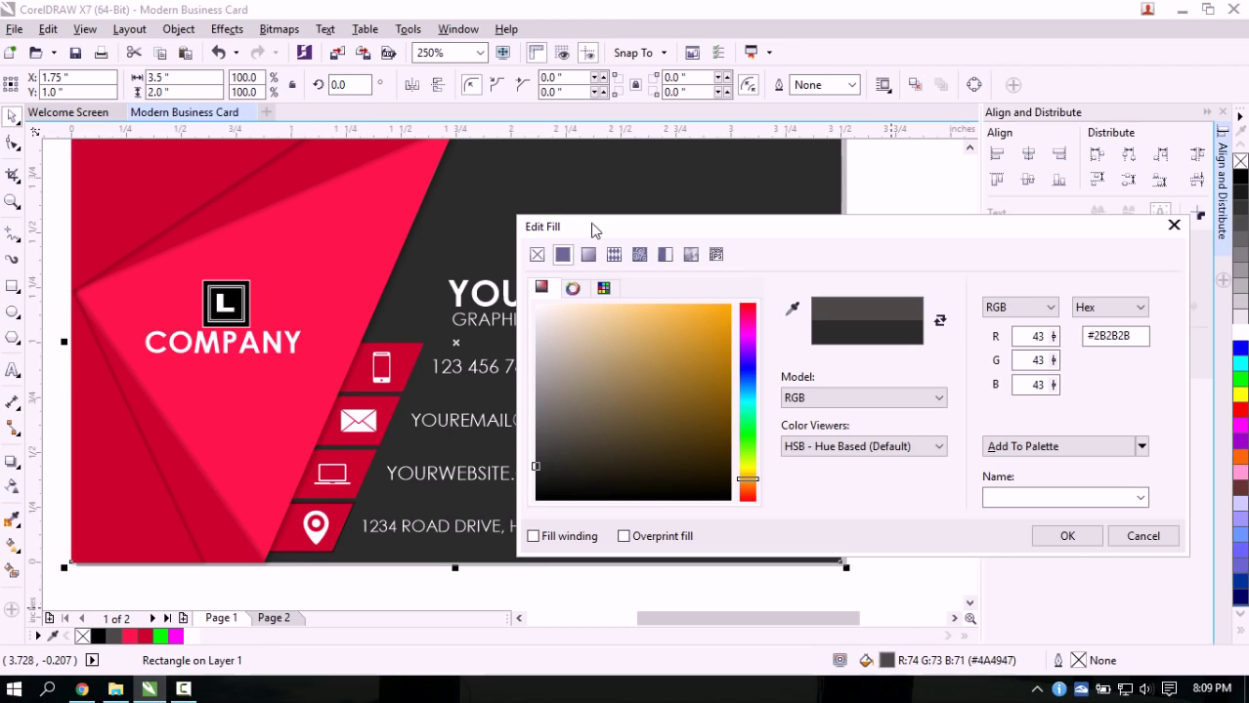
left_click_drag(592, 230, 565, 303)
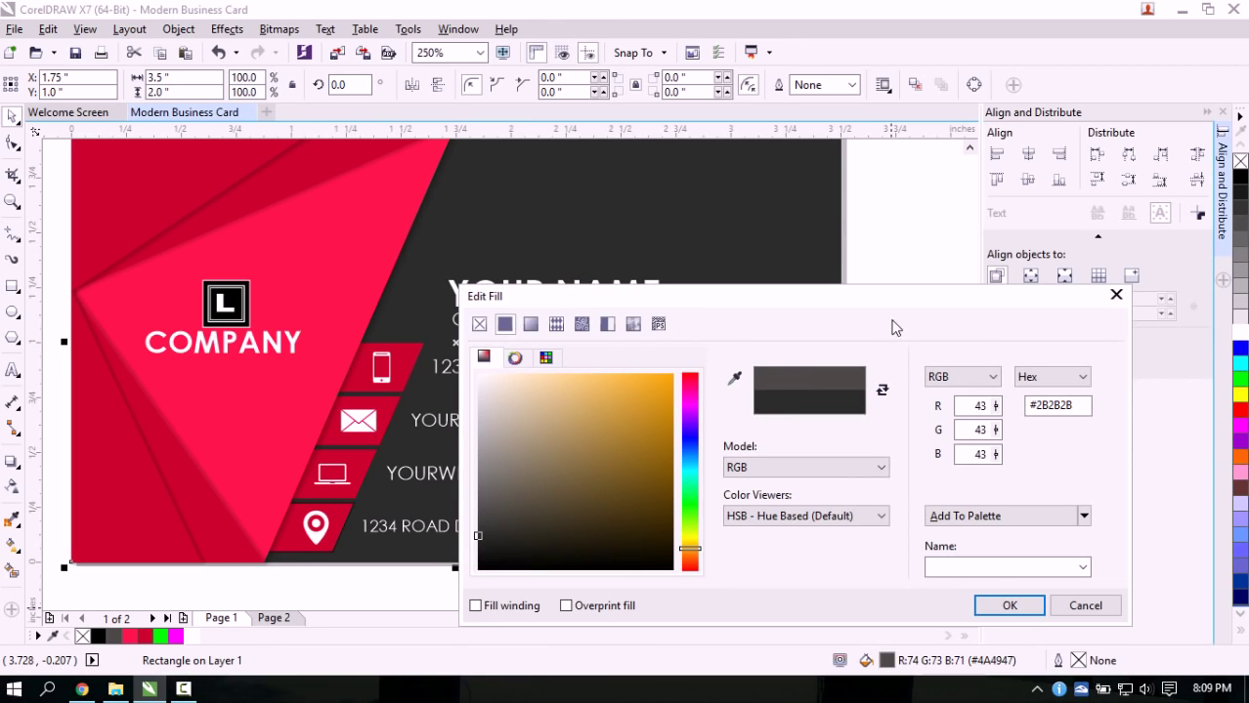
left_click_drag(1072, 405, 1041, 406)
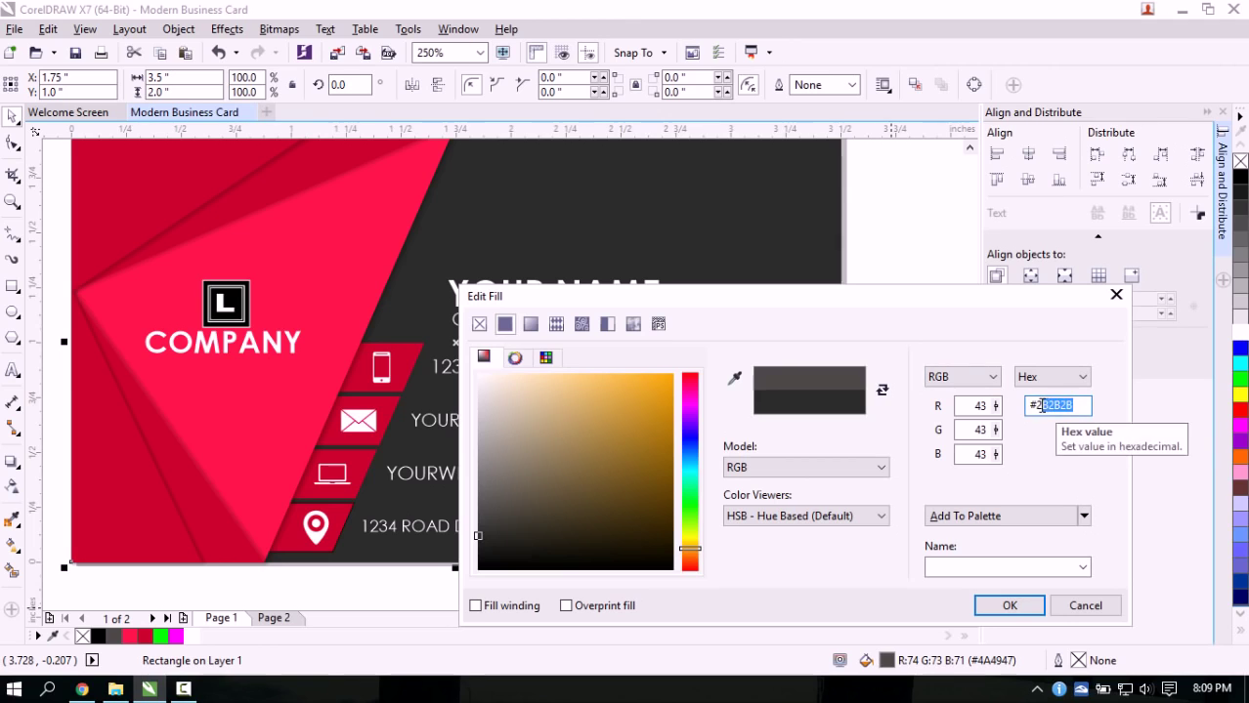
left_click(992, 606)
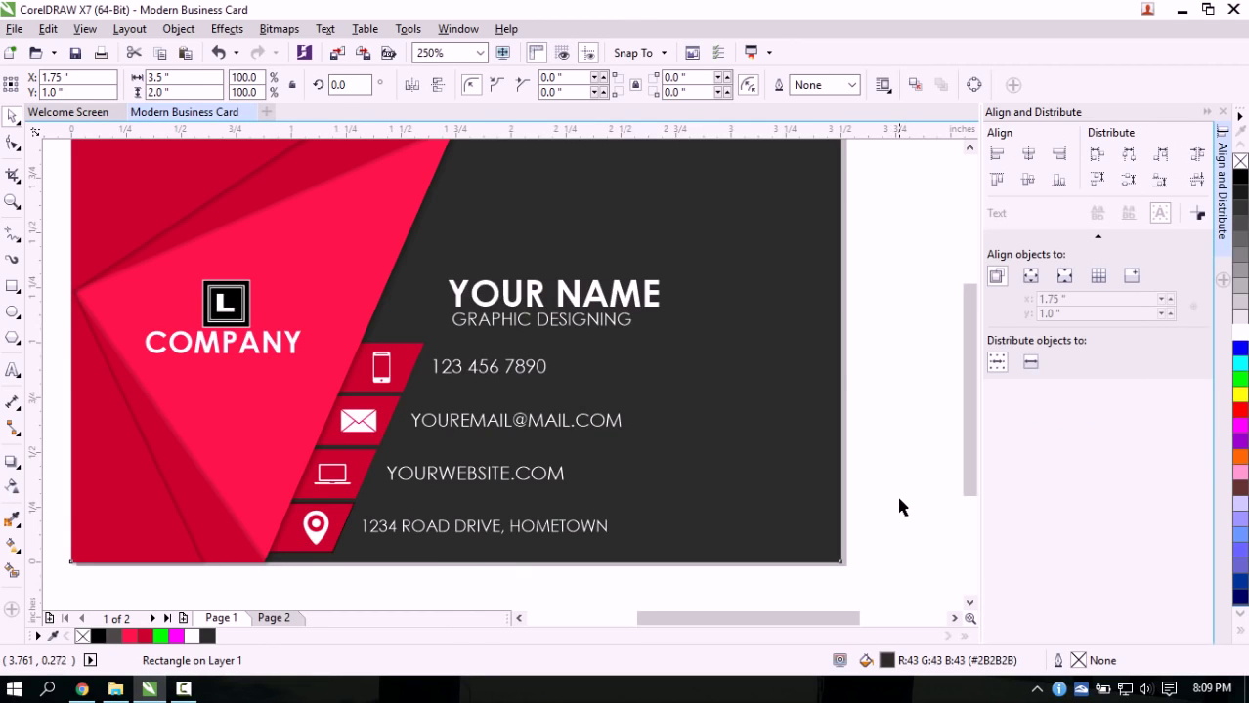
left_click(897, 496)
Examine the recoloured card front at different zoom levels and check the second page
scroll(553, 379, "down", 2)
scroll(539, 375, "up", 2)
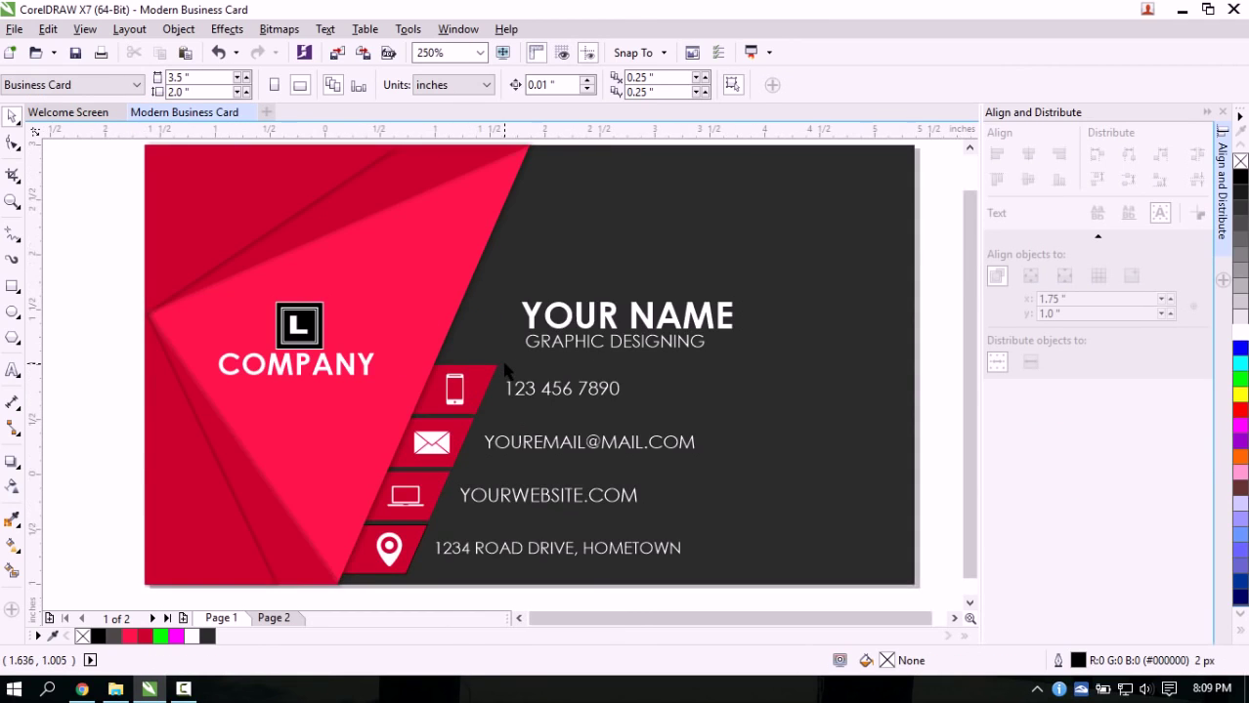
scroll(516, 372, "down", 2)
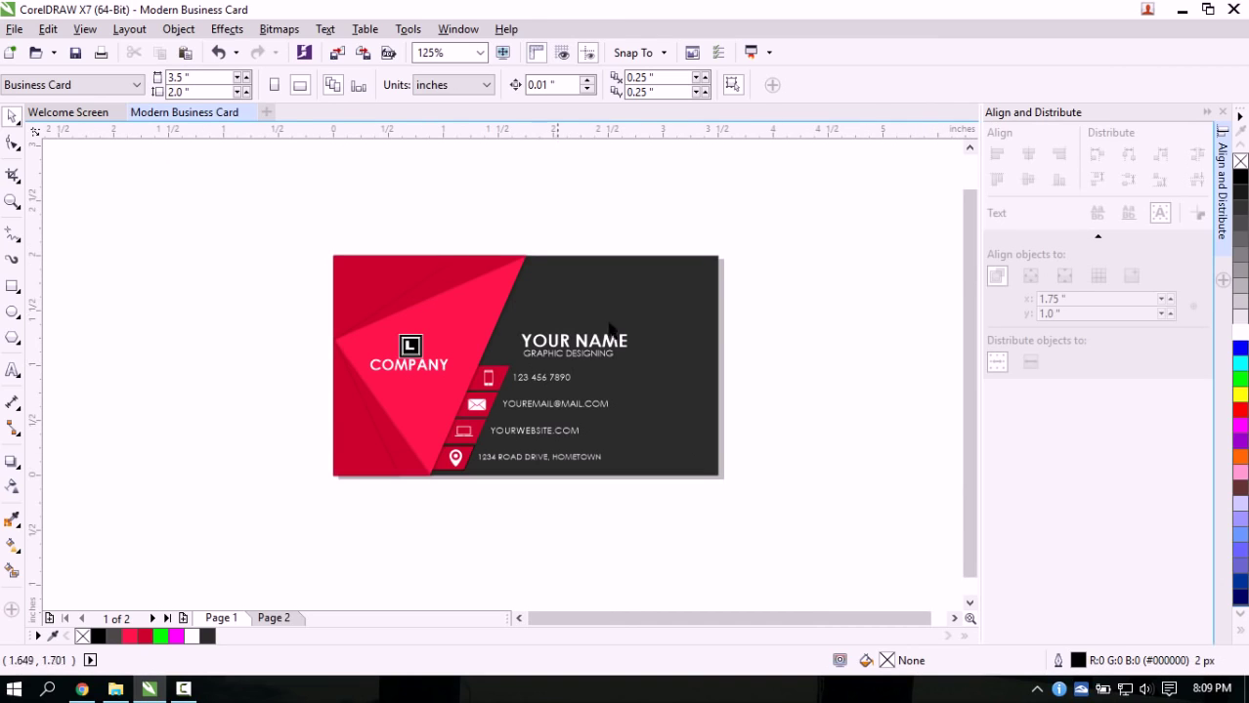
scroll(481, 368, "up", 2)
scroll(480, 369, "down", 2)
scroll(500, 384, "up", 2)
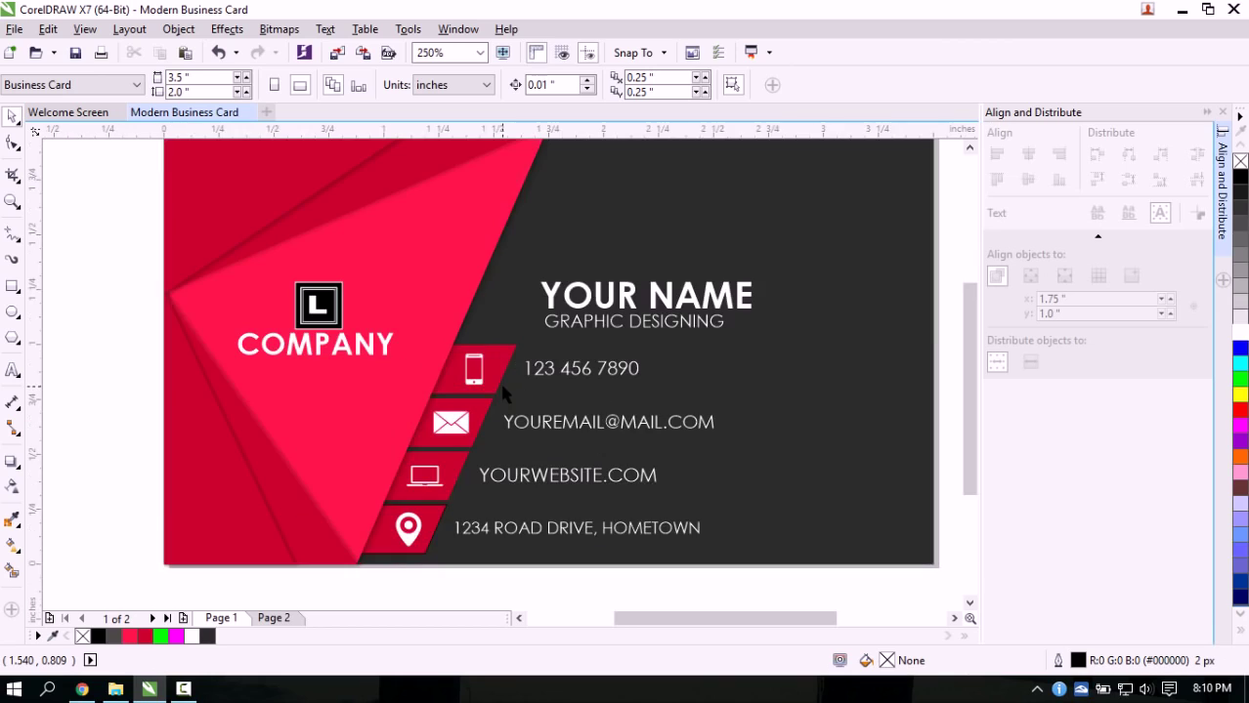
scroll(500, 380, "down", 2)
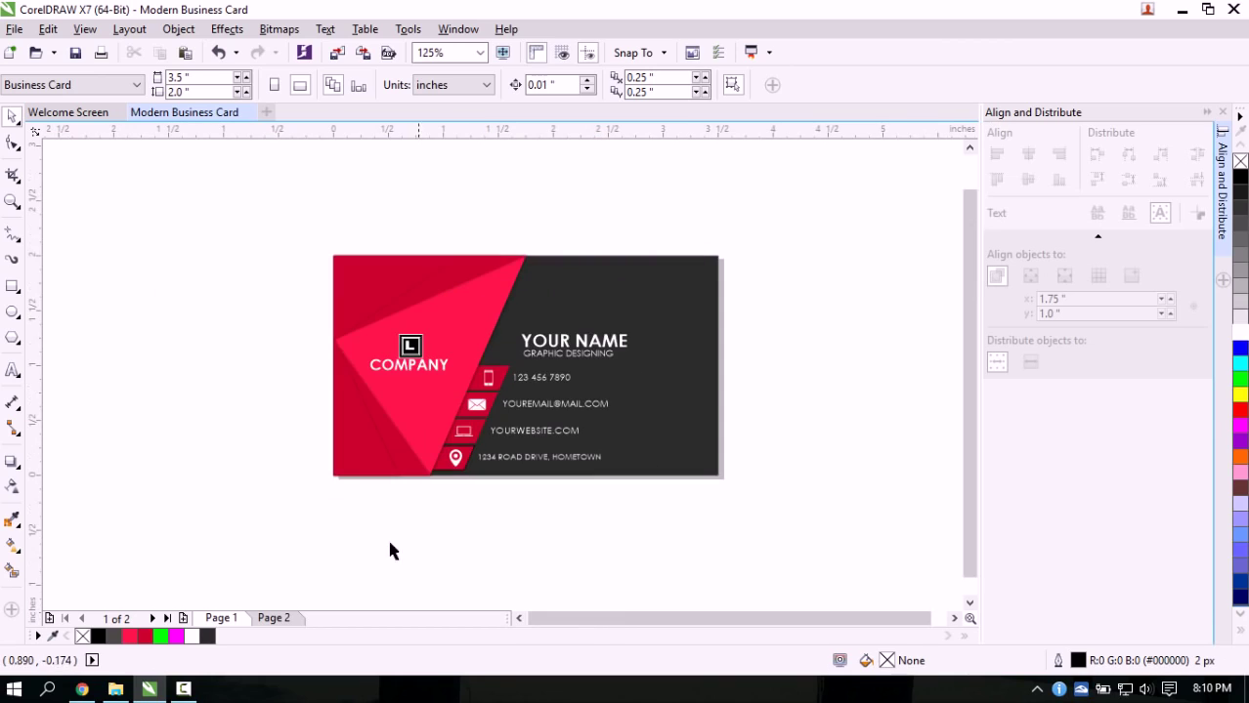
left_click(273, 618)
left_click(221, 619)
Copy the dark red upper triangles with their shadows from Page 1 and paste them in place on Page 2
left_click_drag(262, 224, 612, 345)
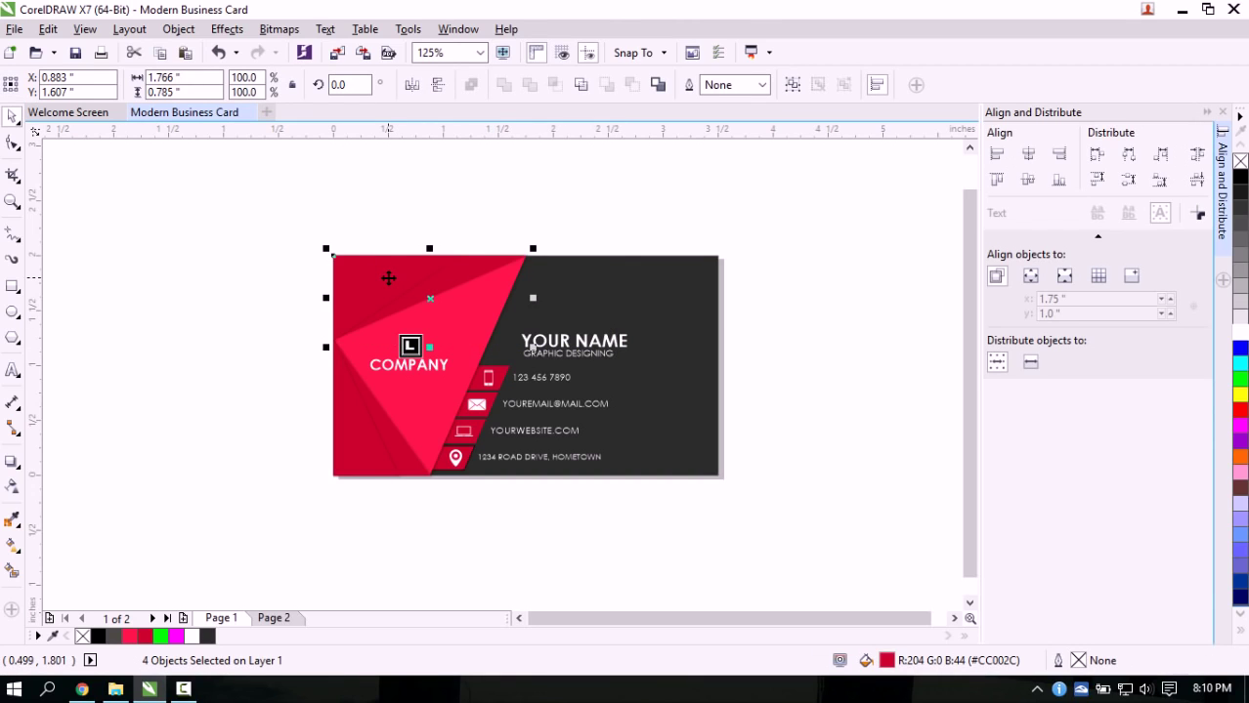
left_click(279, 618)
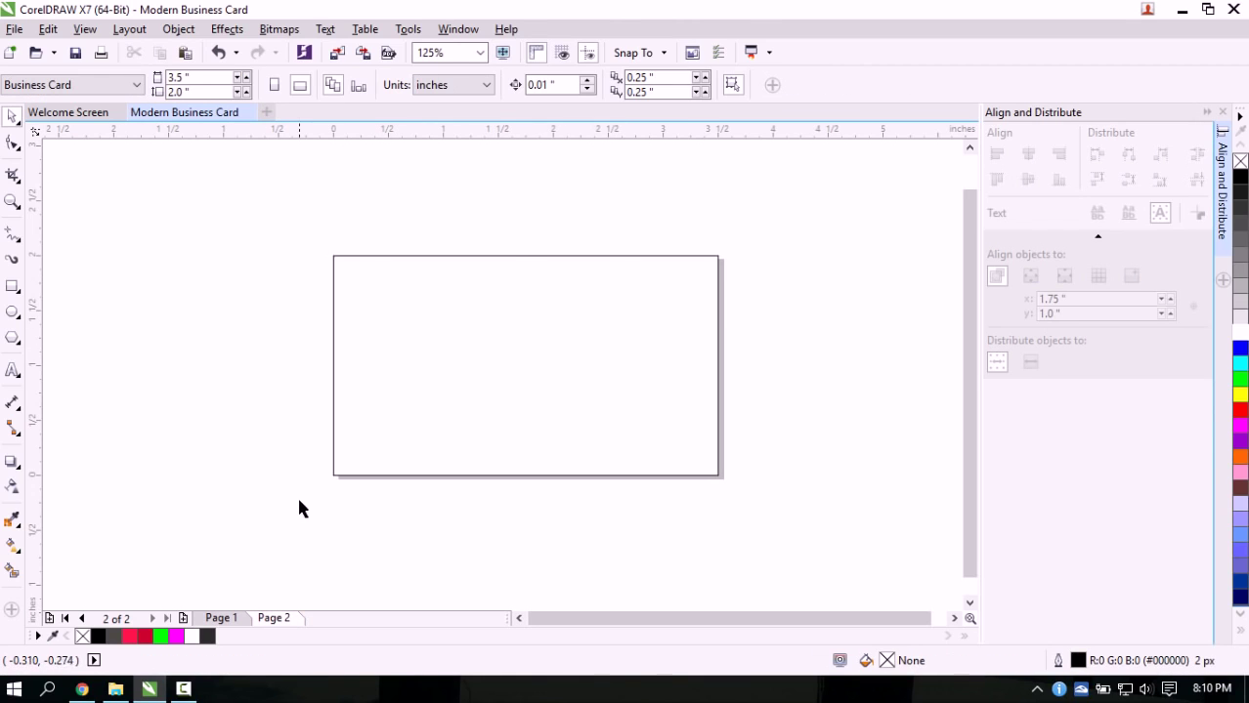
key("ctrl+v")
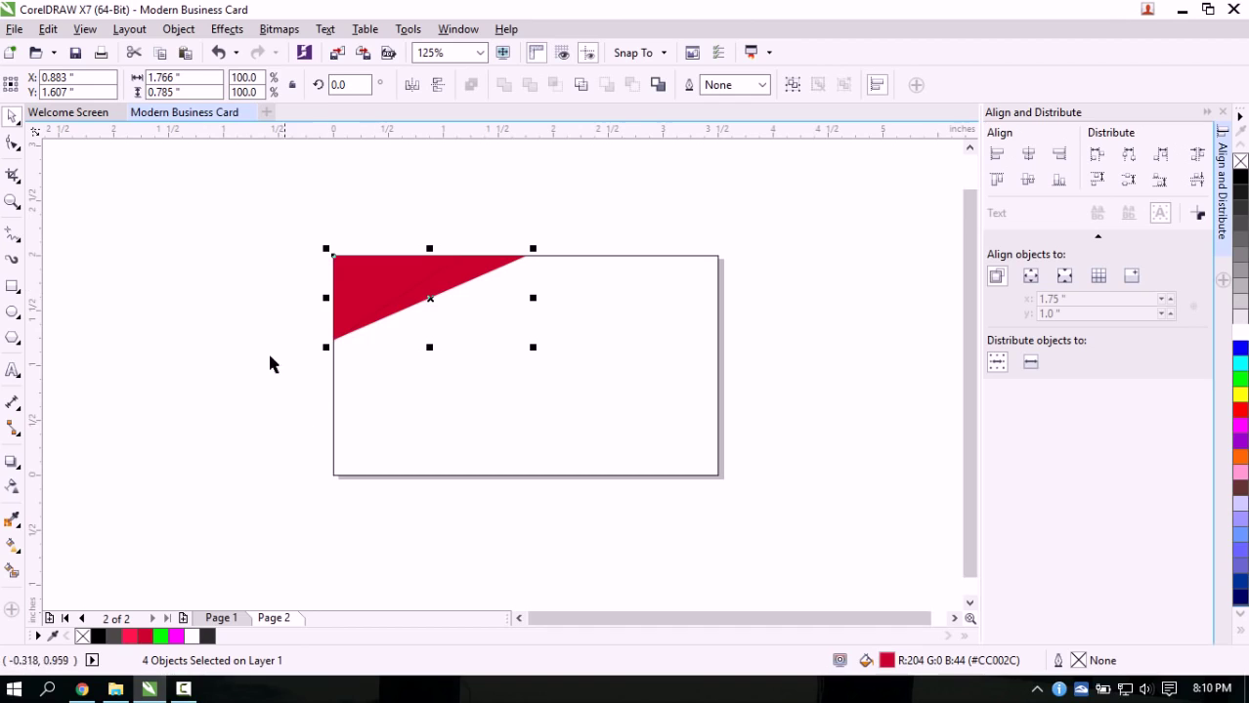
Draw a full-width strip about 3.5 by 0.13 inches near Page 2's lower edge, fill it dark red #CC002C and remove its outline
left_click(13, 286)
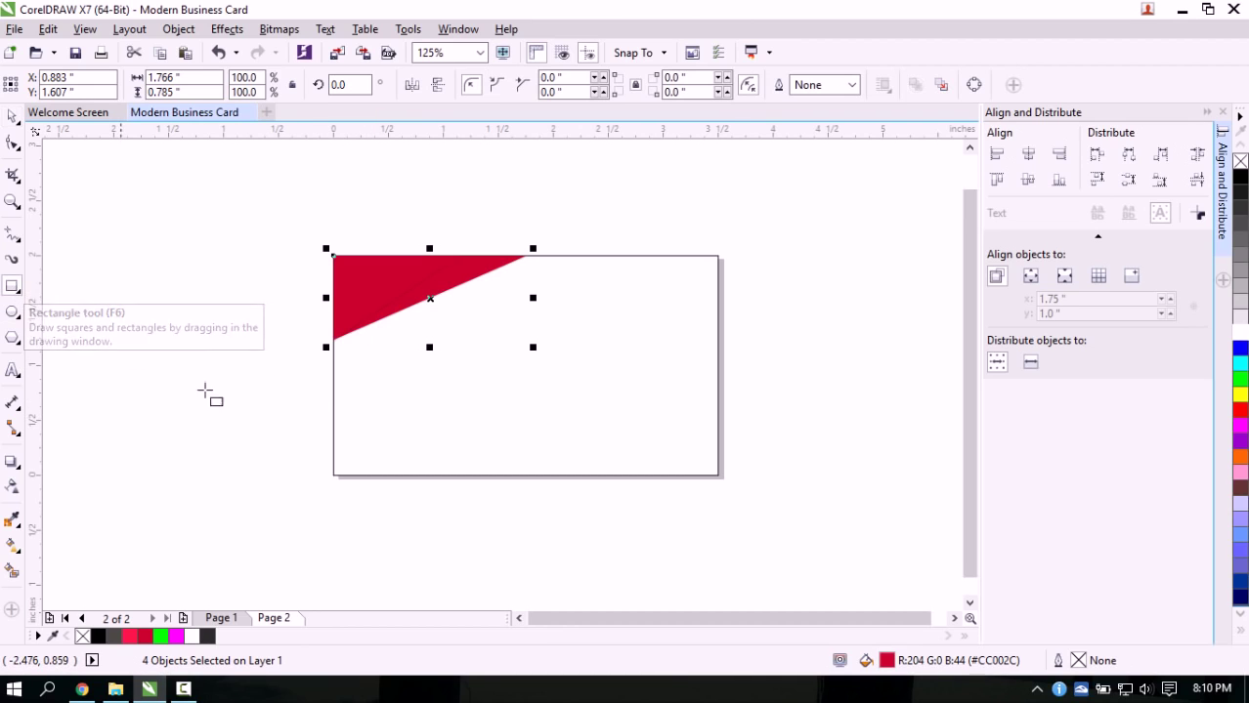
left_click_drag(335, 449, 718, 465)
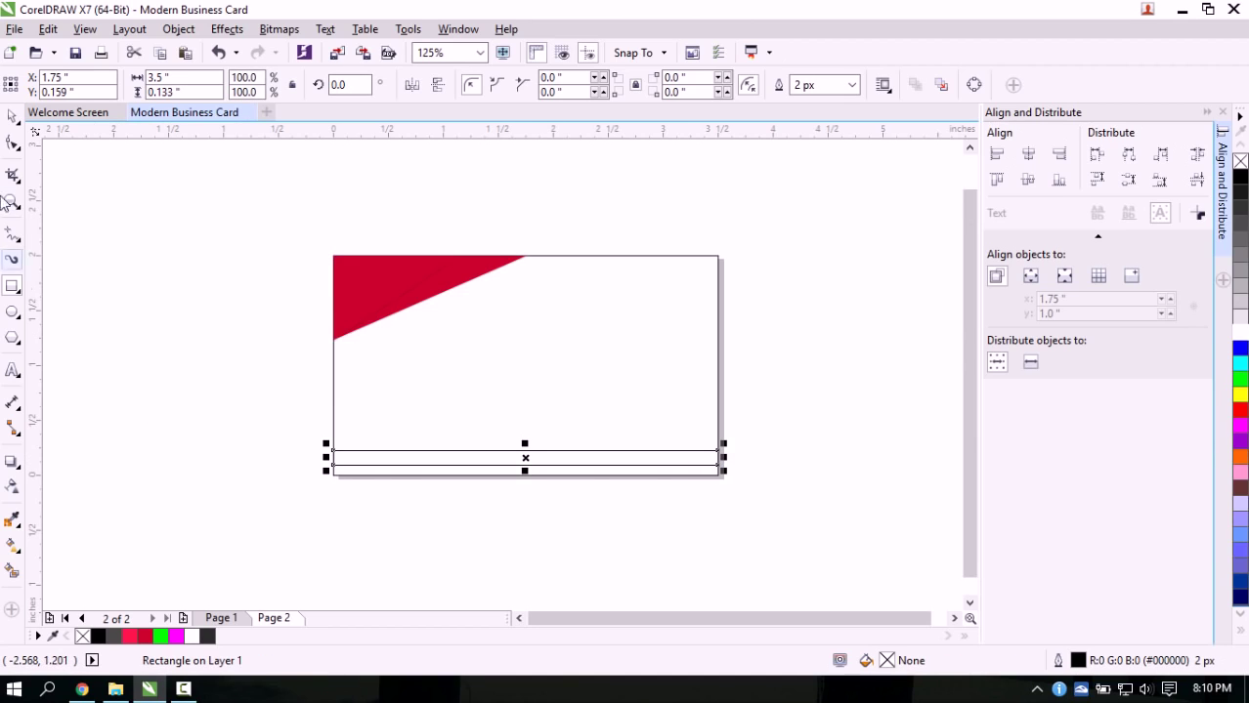
left_click(12, 117)
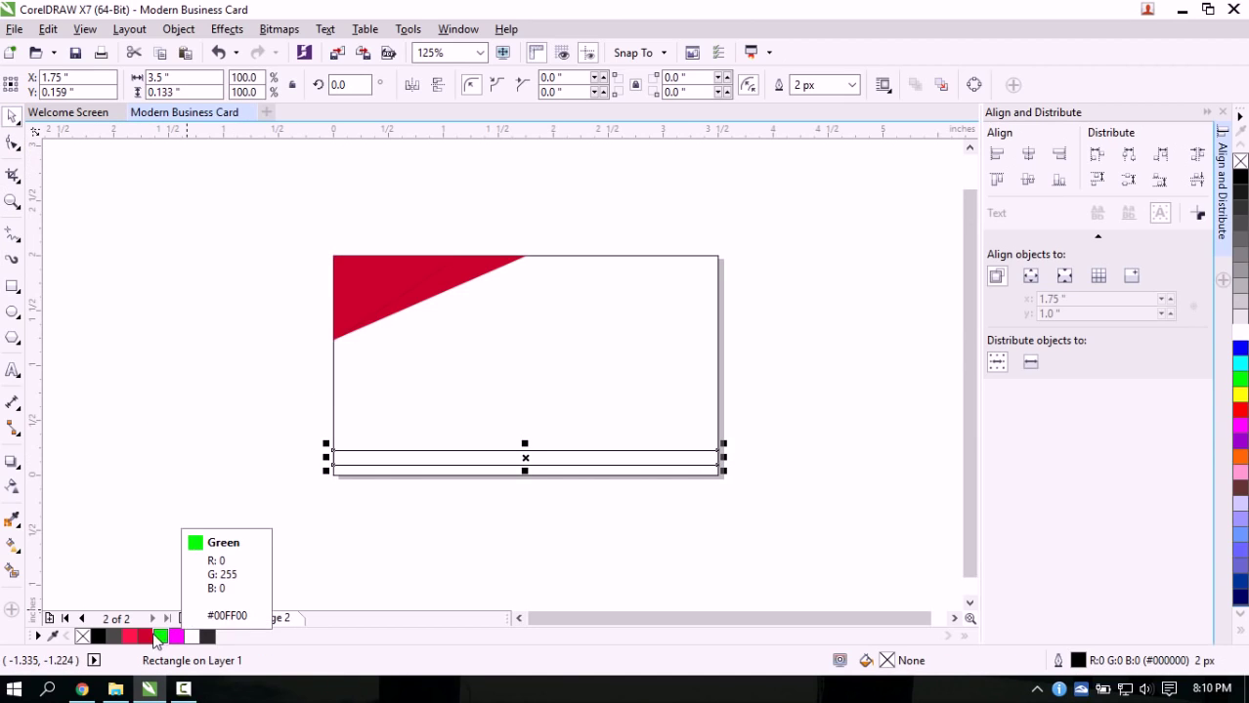
left_click(144, 636)
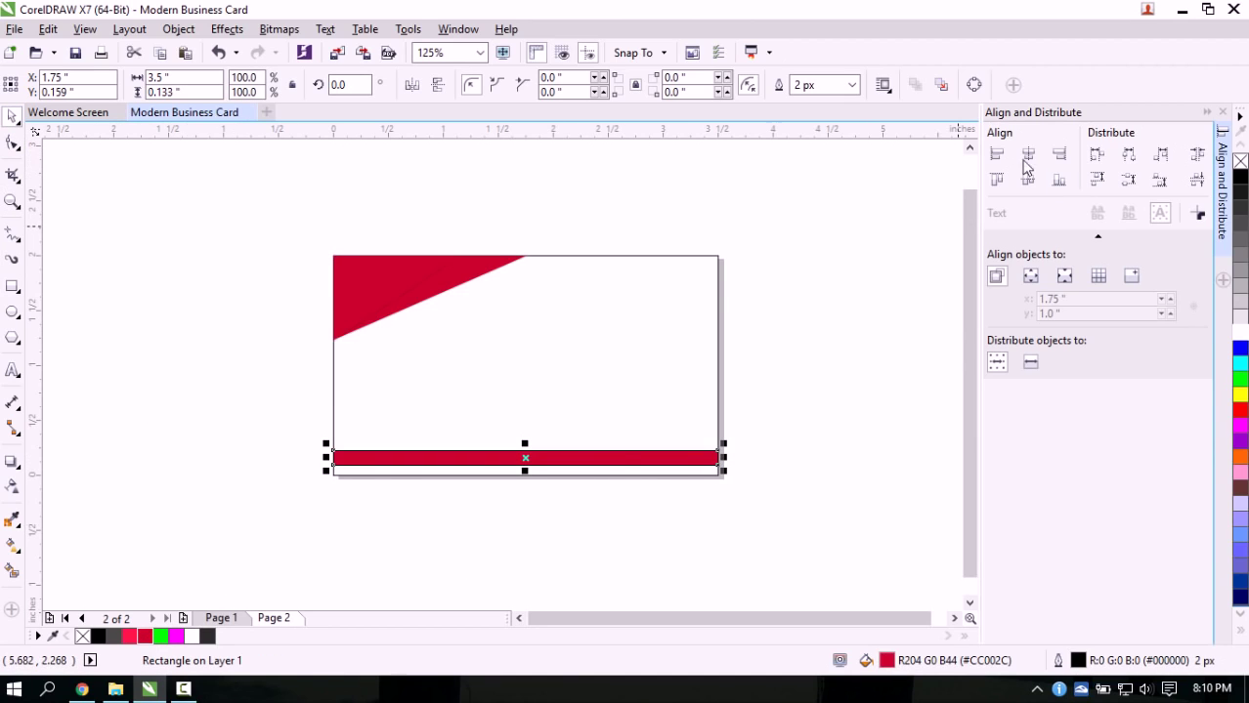
left_click(856, 88)
left_click(828, 104)
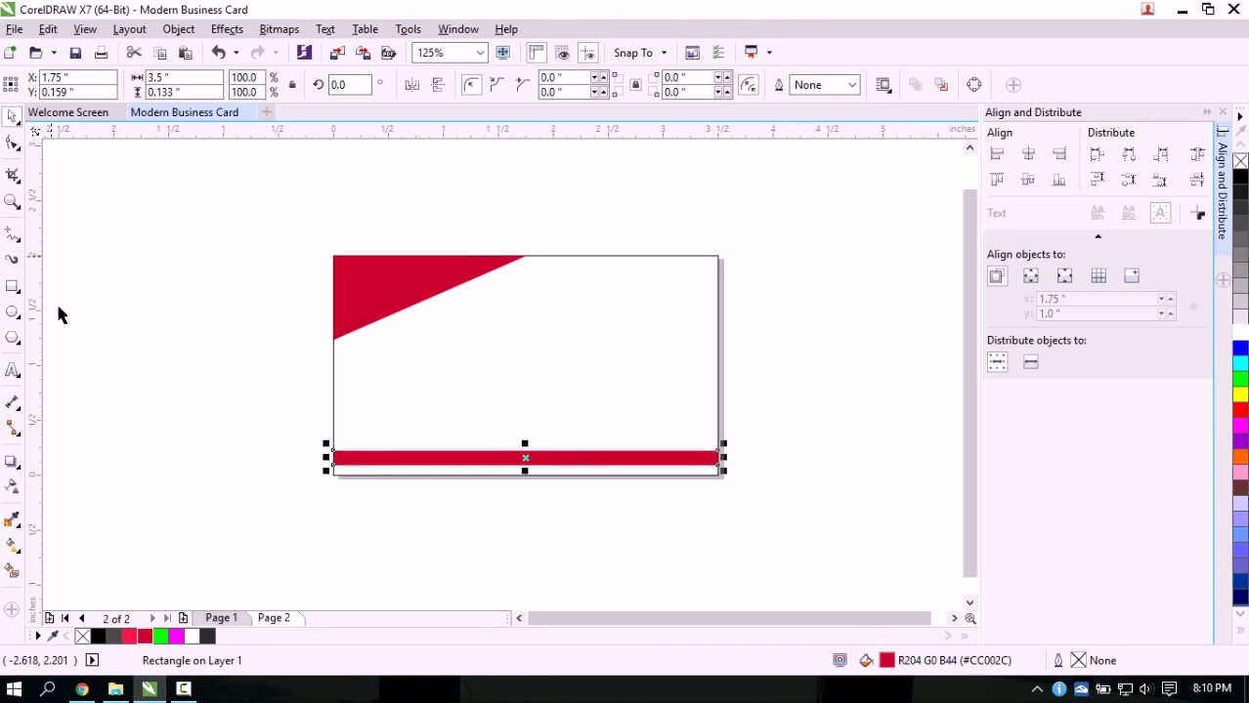
Fill the page-sized background rectangle on Page 2 with dark grey #2B2B2B
left_click(471, 393)
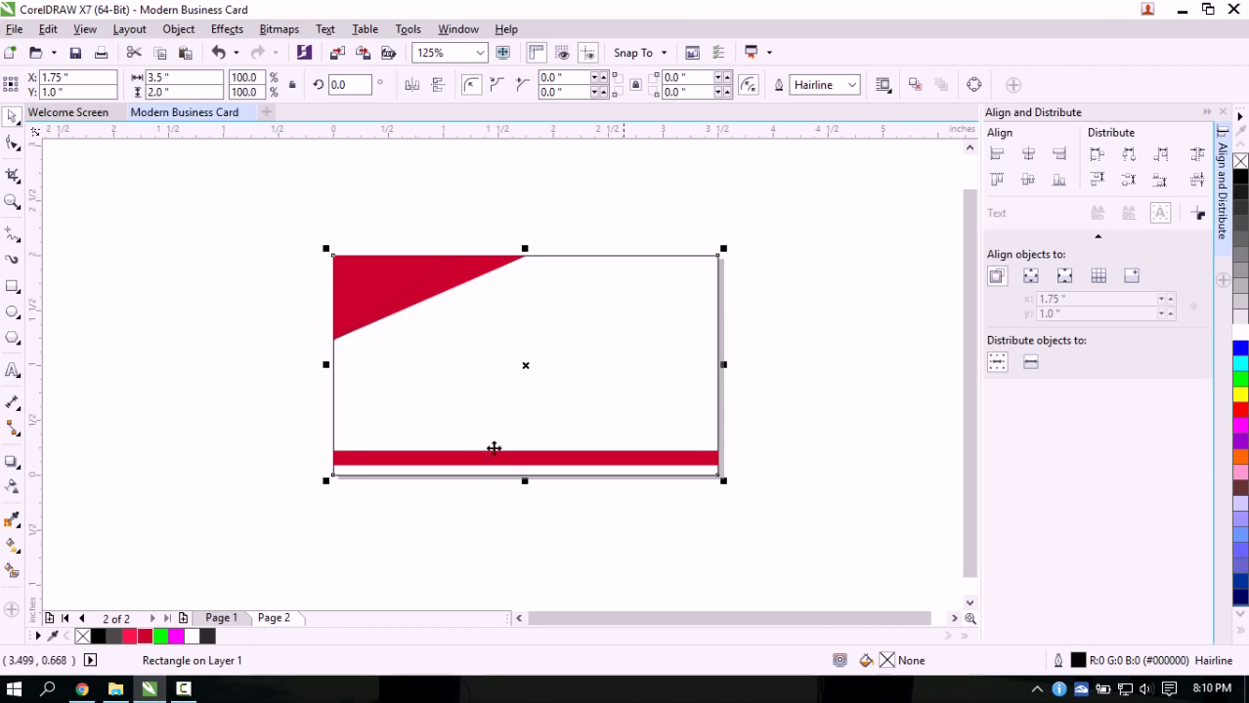
scroll(421, 404, "up", 1)
left_click(207, 636)
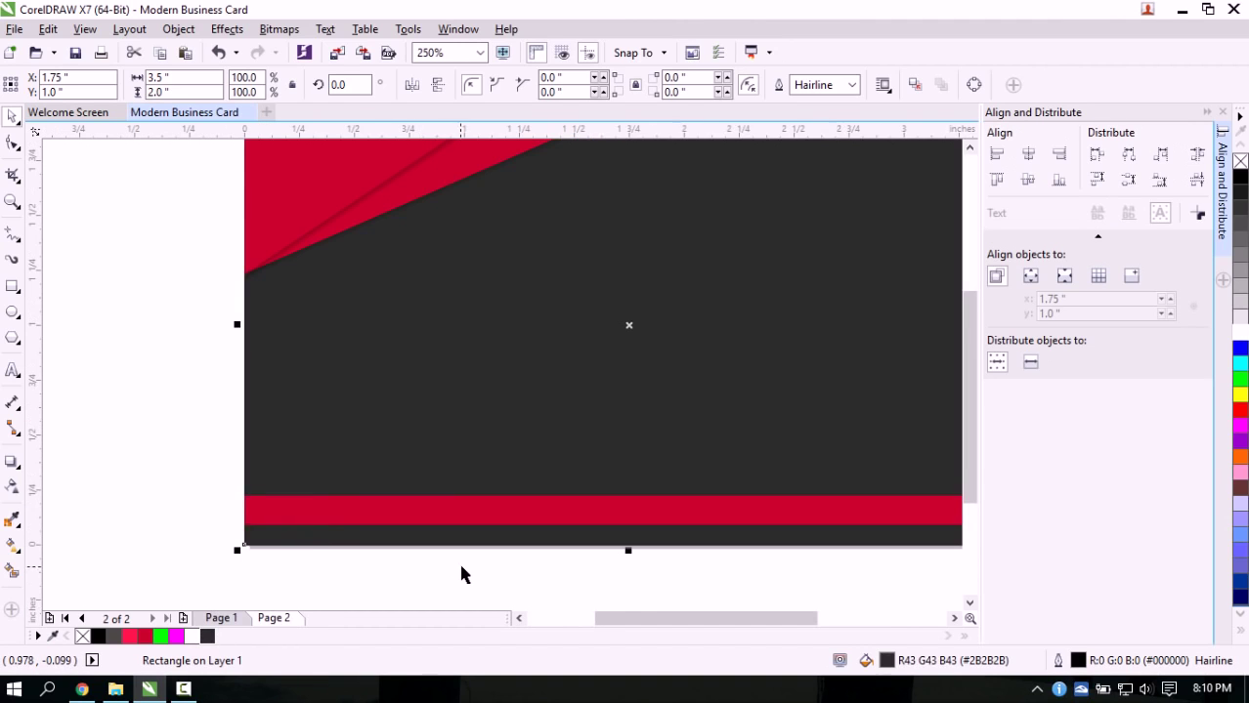
scroll(461, 574, "down", 1)
scroll(663, 524, "up", 1)
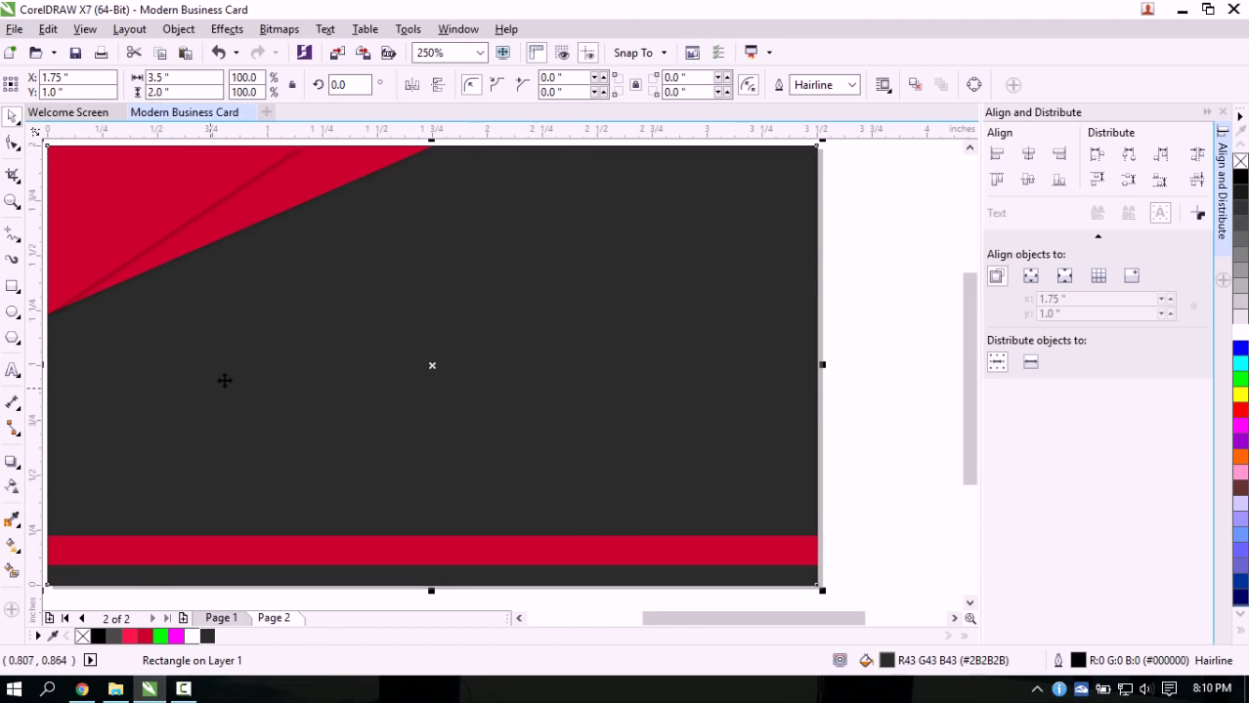
scroll(225, 381, "down", 1)
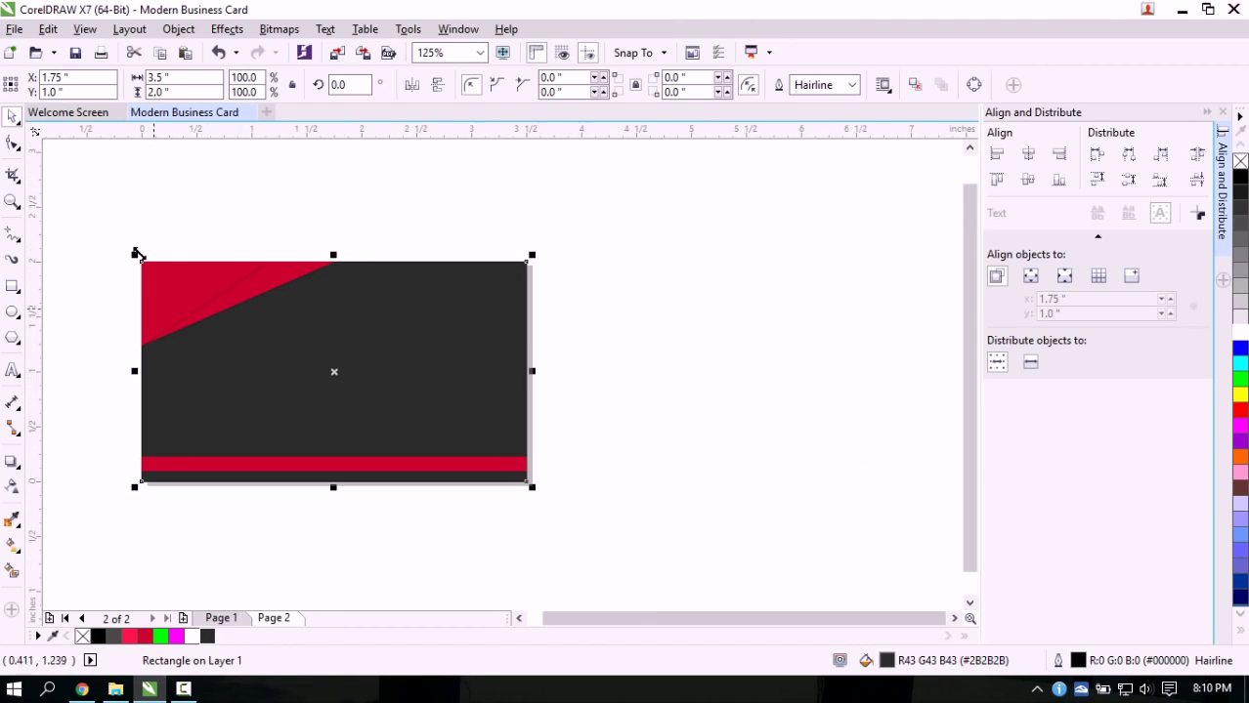
Copy the logo and COMPANY text from Page 1 to Page 2, enlarge them to about 1.56 by 0.74 inches and place them mid-card
left_click(221, 618)
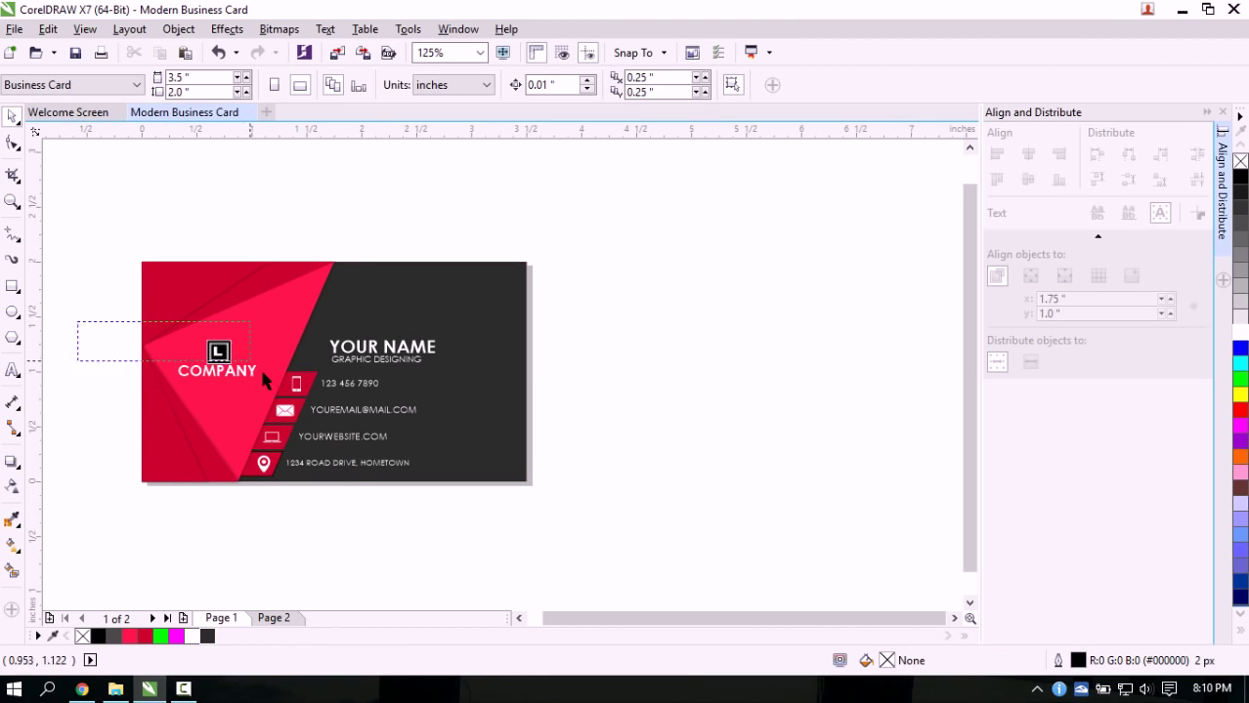
left_click_drag(261, 371, 273, 403)
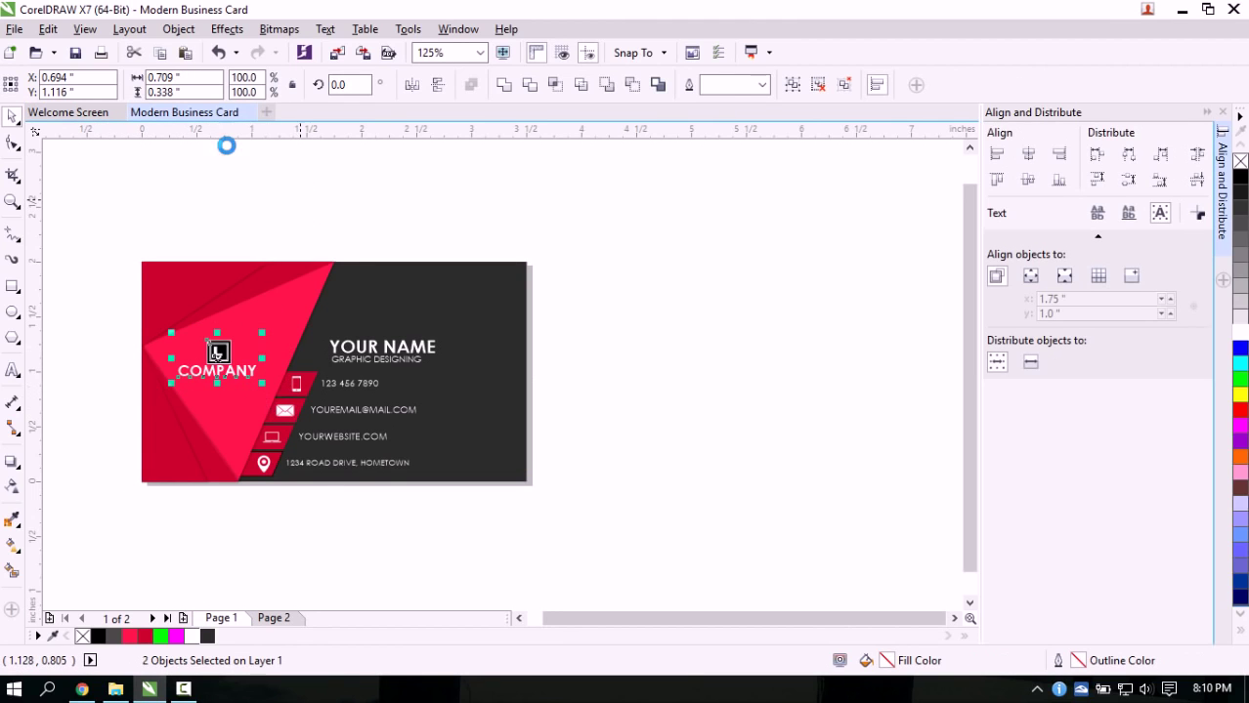
left_click(273, 618)
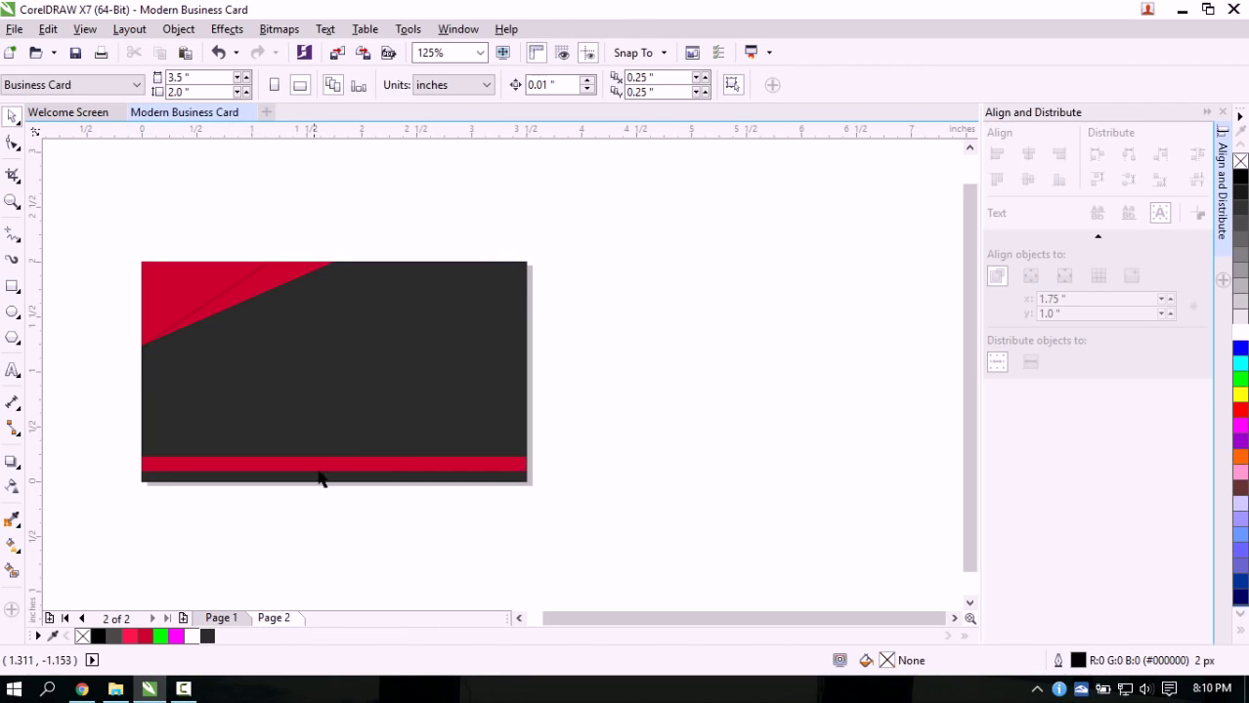
key("ctrl+v")
left_click_drag(218, 357, 426, 317)
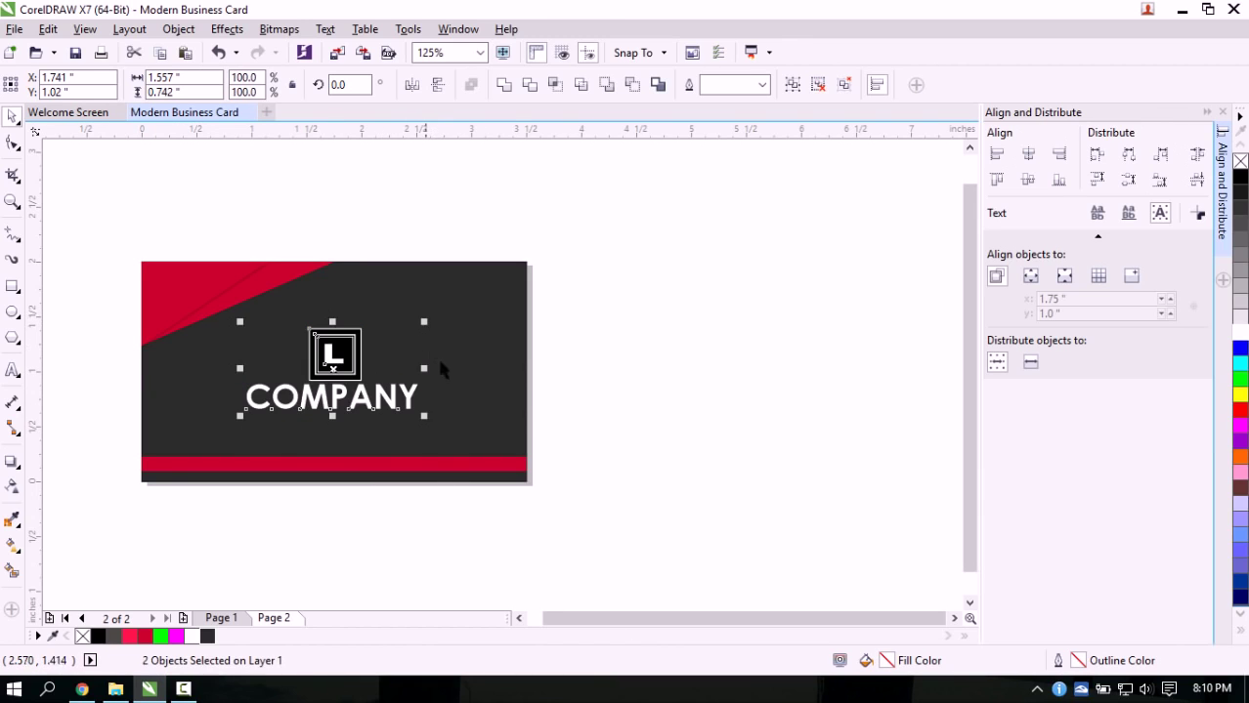
left_click(593, 441)
left_click_drag(561, 619, 545, 618)
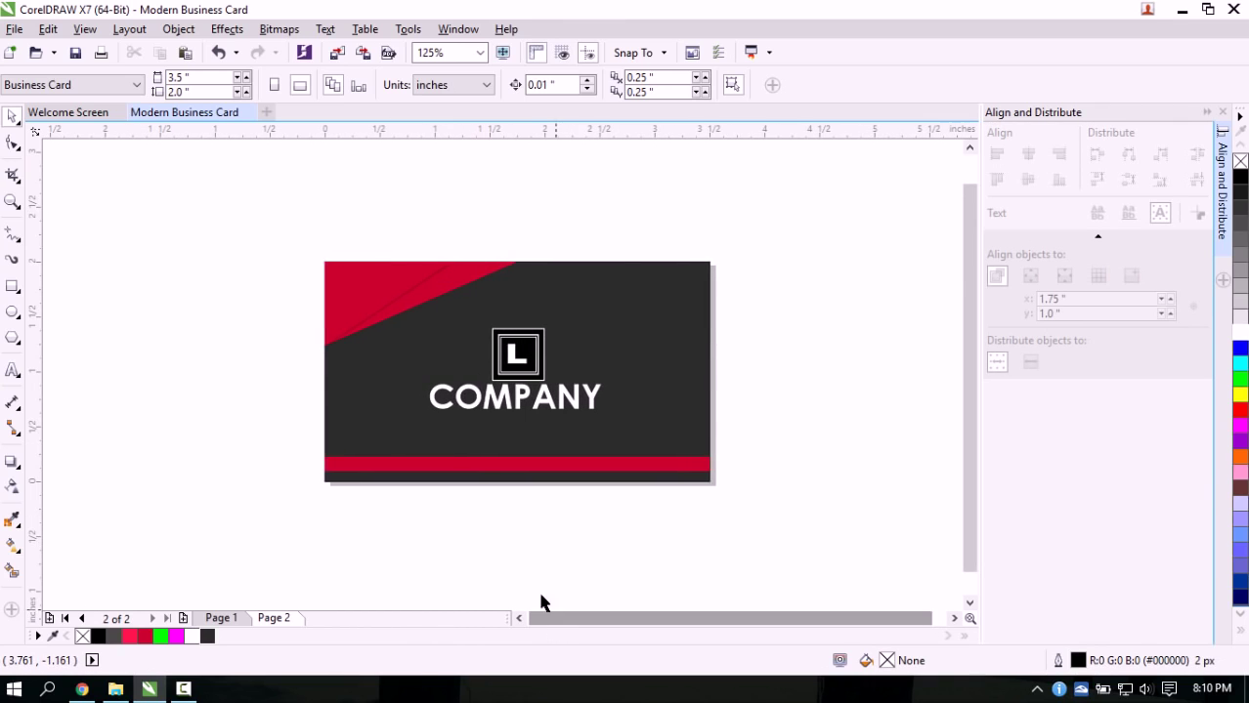
Add the tagline WE ARE HERE TO SERVE YOU in 9 pt Arial below COMPANY on Page 2
scroll(440, 406, "up", 1)
scroll(441, 412, "up", 1)
scroll(288, 415, "down", 1)
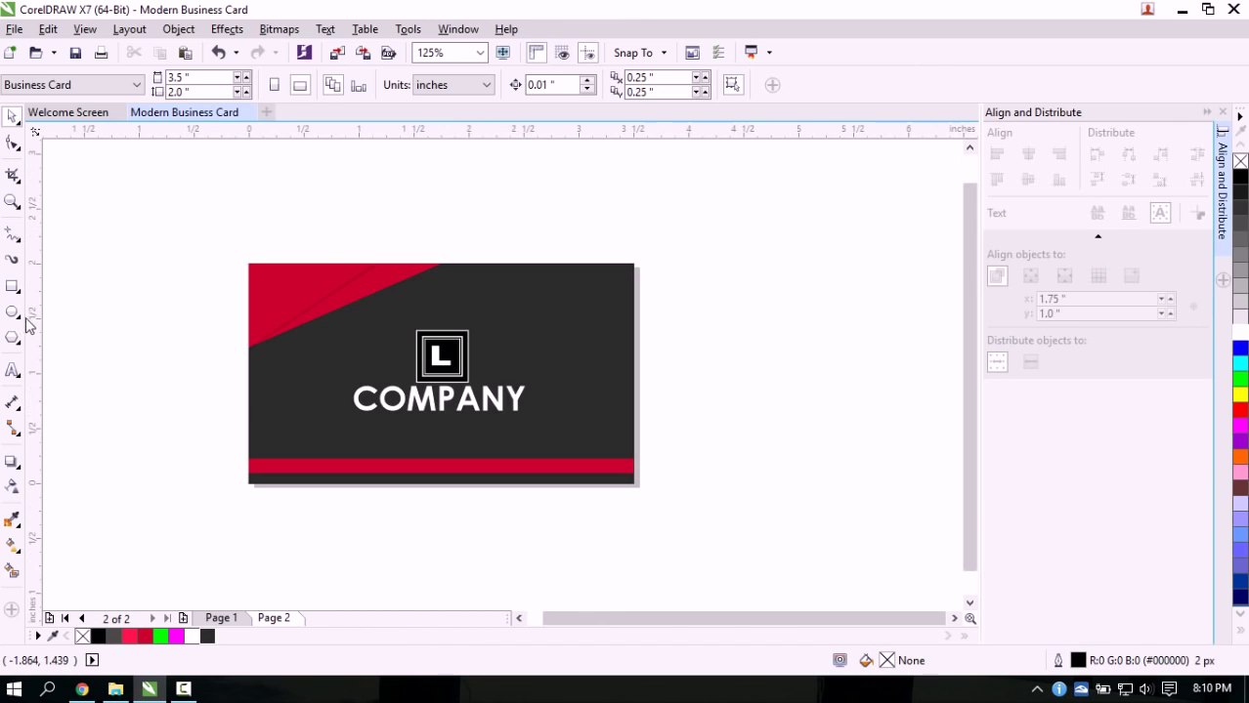
left_click(13, 370)
left_click(354, 435)
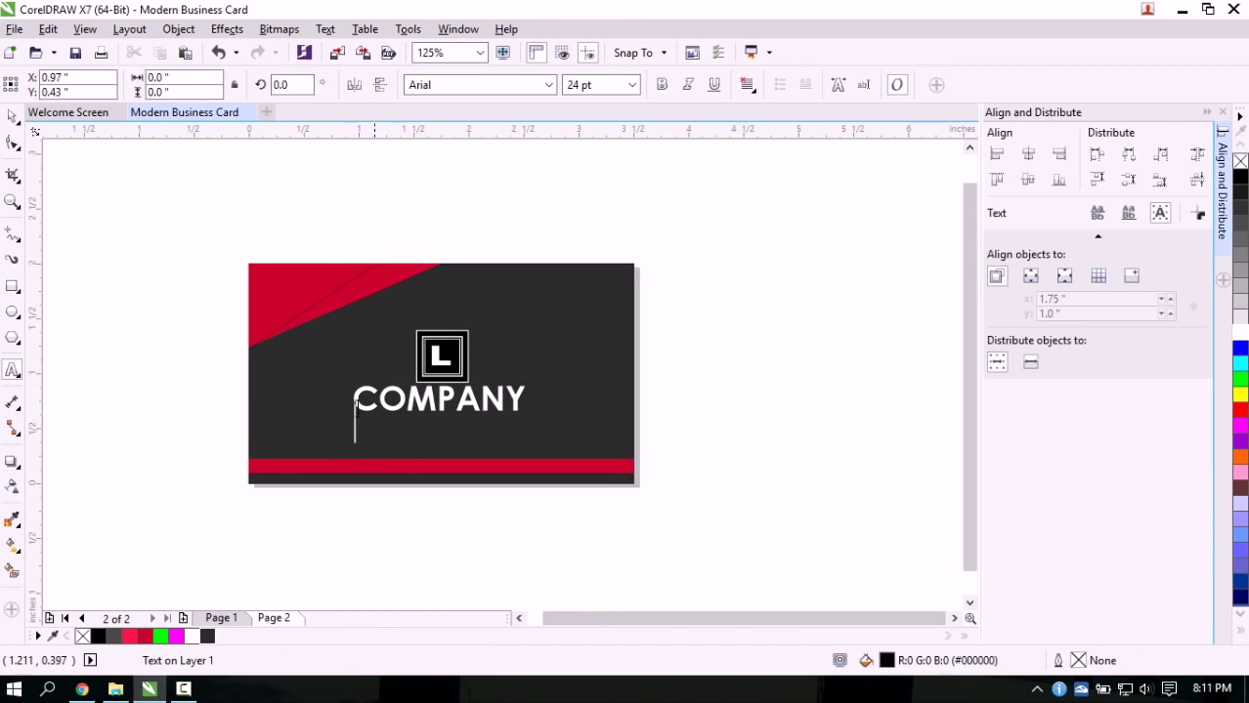
left_click(632, 85)
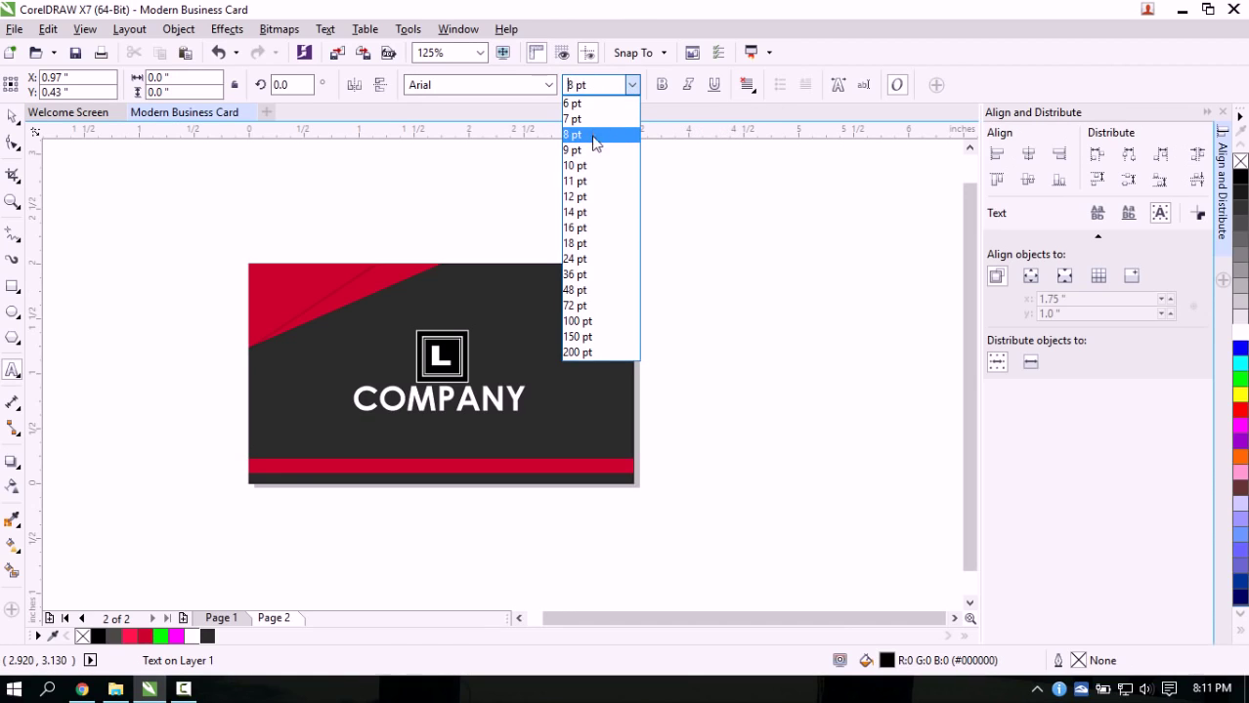
left_click(584, 105)
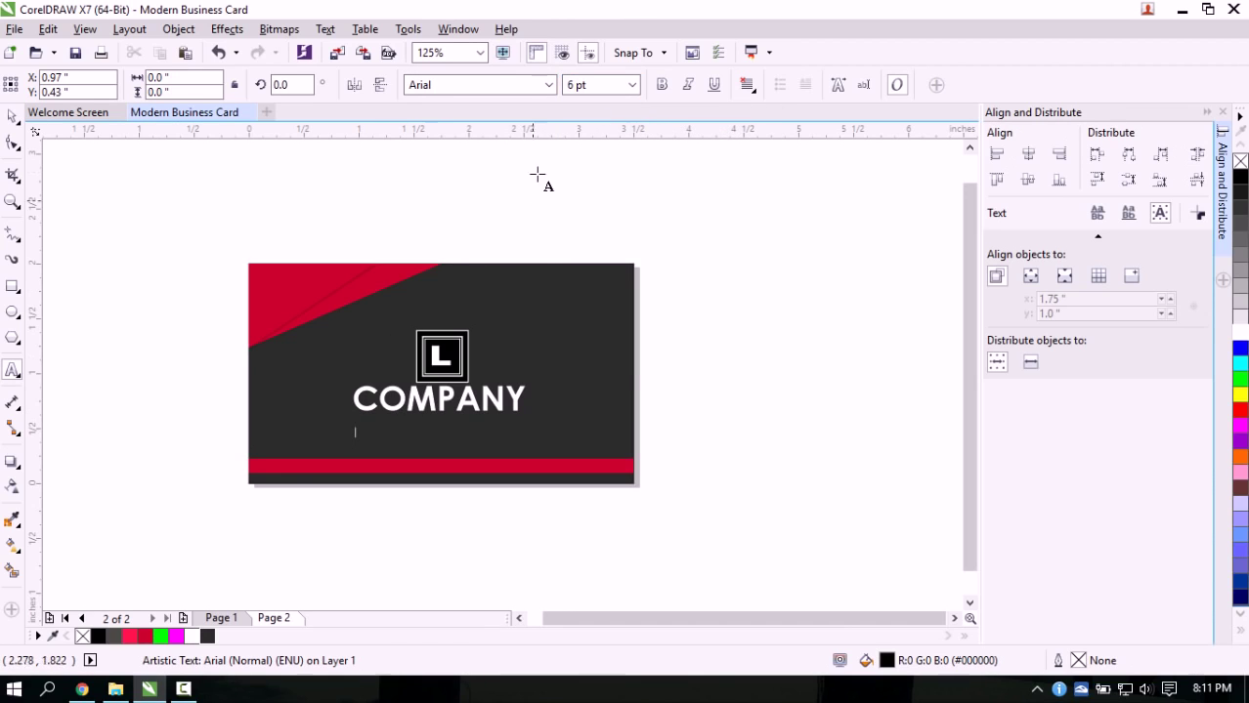
left_click(633, 86)
left_click(583, 152)
key("BackSpace")
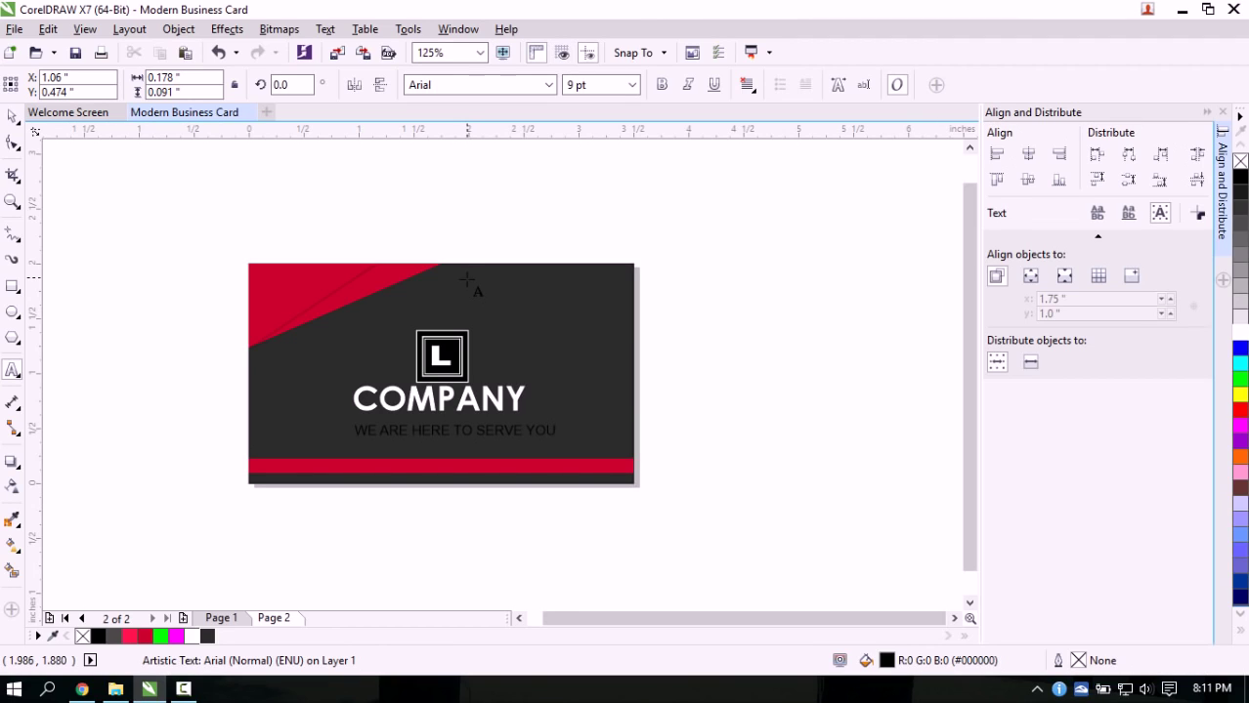
Scale the tagline down to about 1.42 inches wide, centre it directly beneath COMPANY and colour it white
left_click(12, 117)
scroll(313, 430, "up", 1)
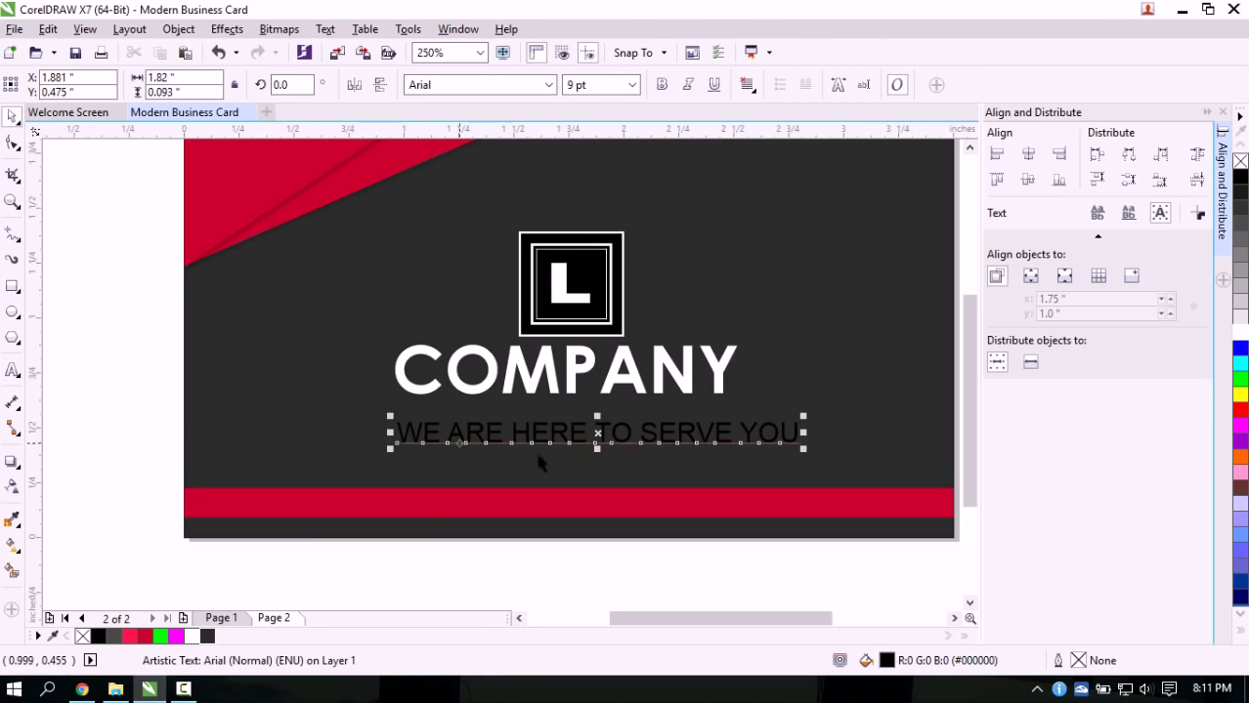
left_click_drag(803, 417, 873, 416)
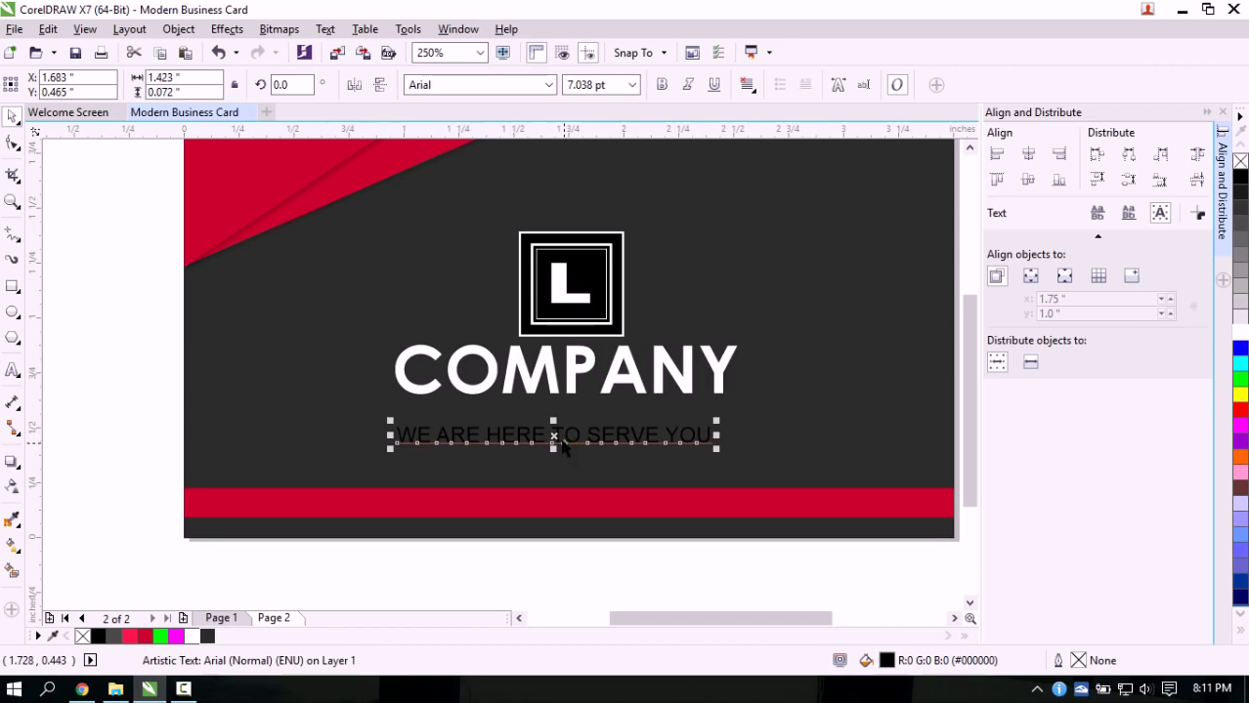
left_click_drag(563, 444, 567, 411)
left_click(618, 549)
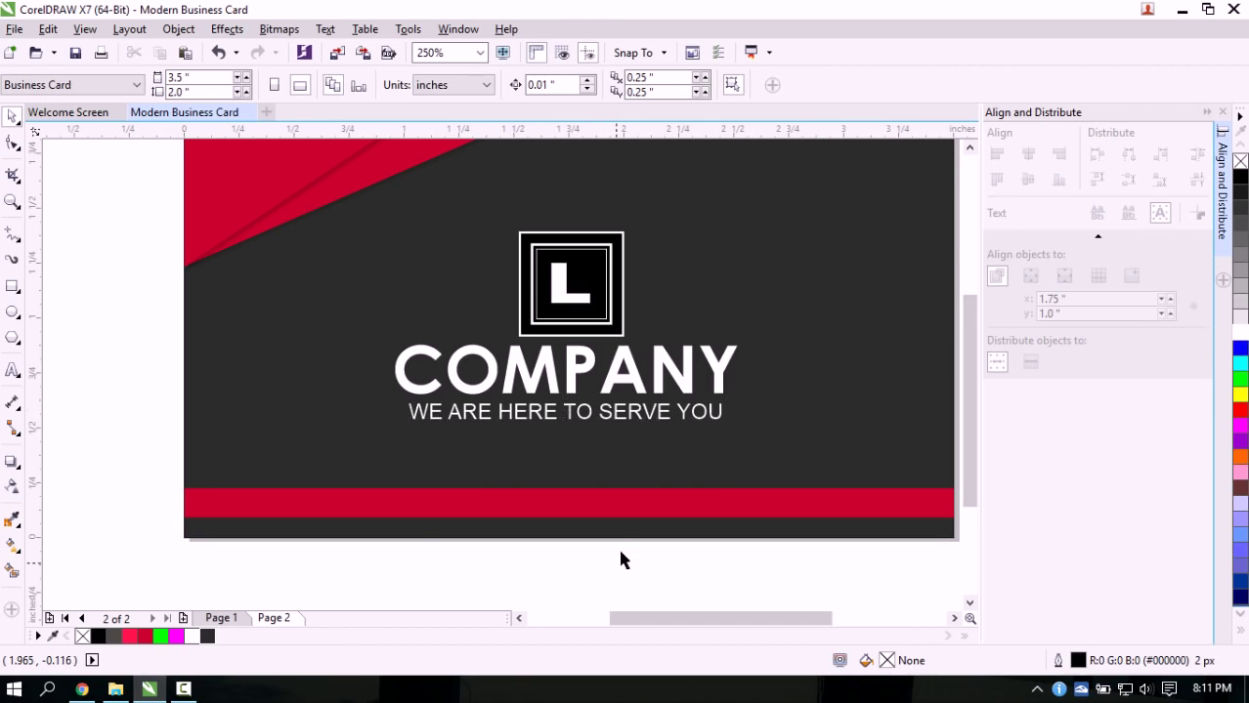
Remove the hairline outline from the dark grey background rectangle on Page 2
scroll(625, 508, "down", 2)
scroll(625, 503, "up", 2)
scroll(629, 483, "down", 2)
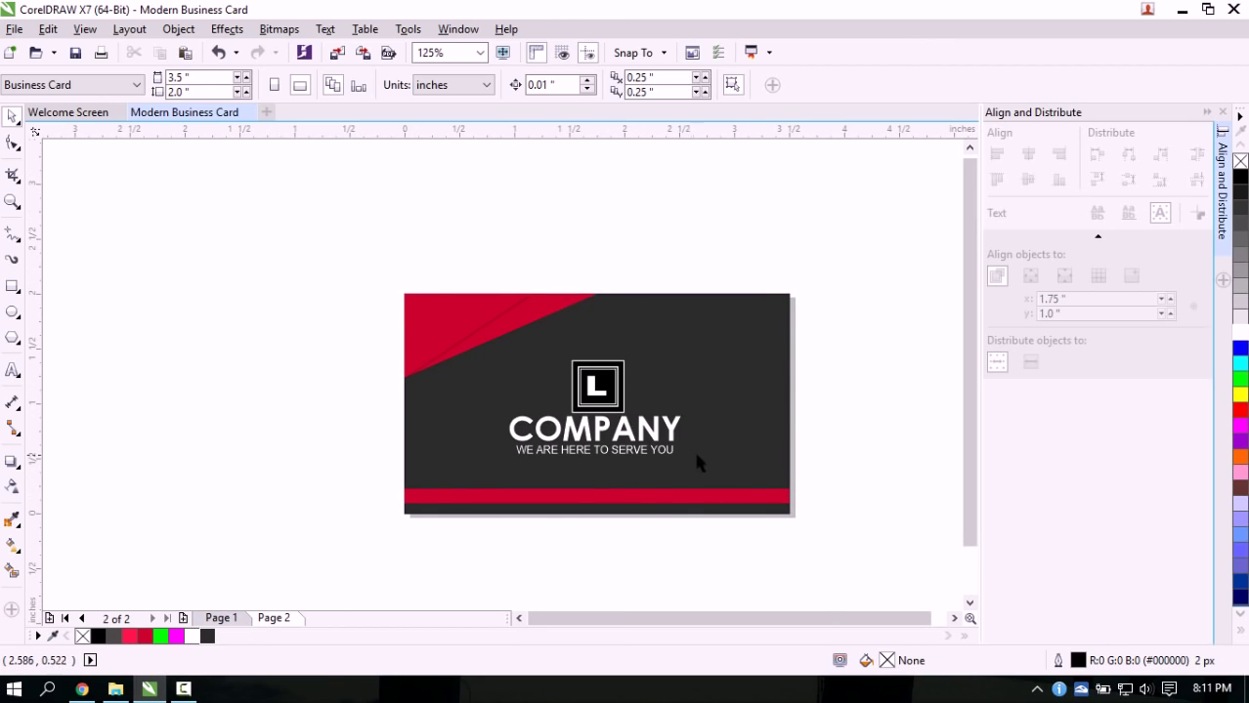
left_click(766, 389)
scroll(783, 305, "up", 2)
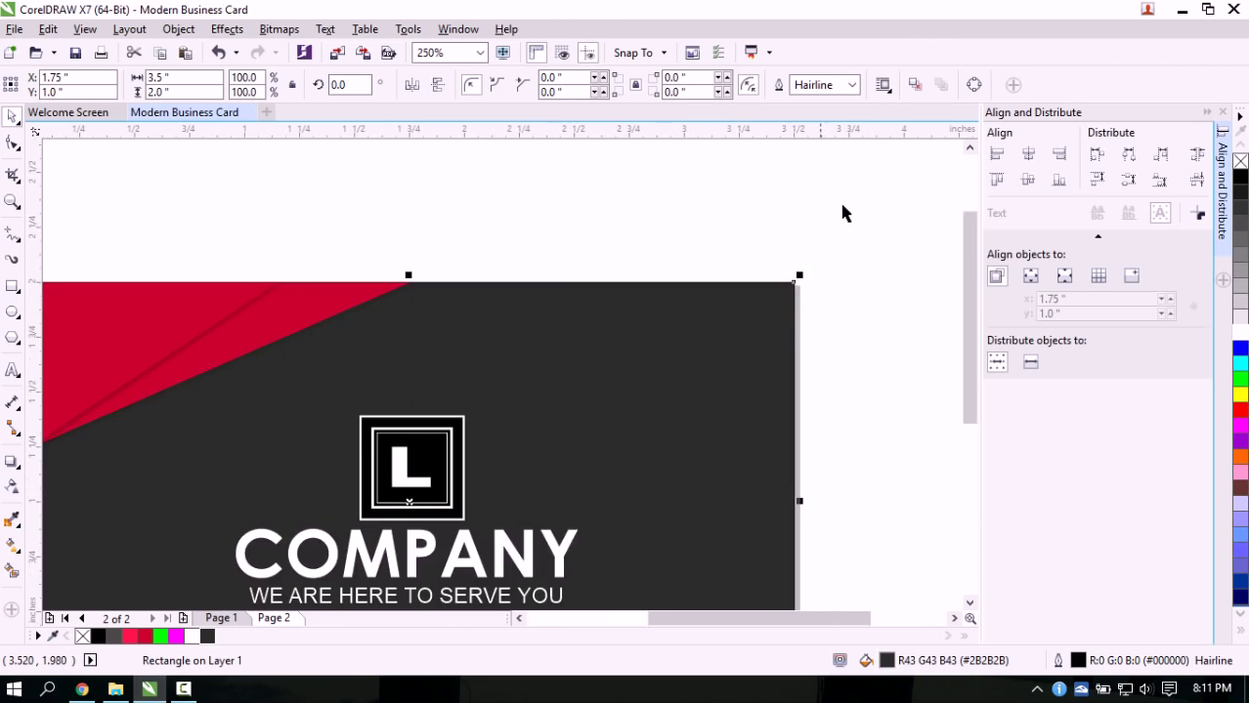
left_click(851, 85)
left_click(828, 103)
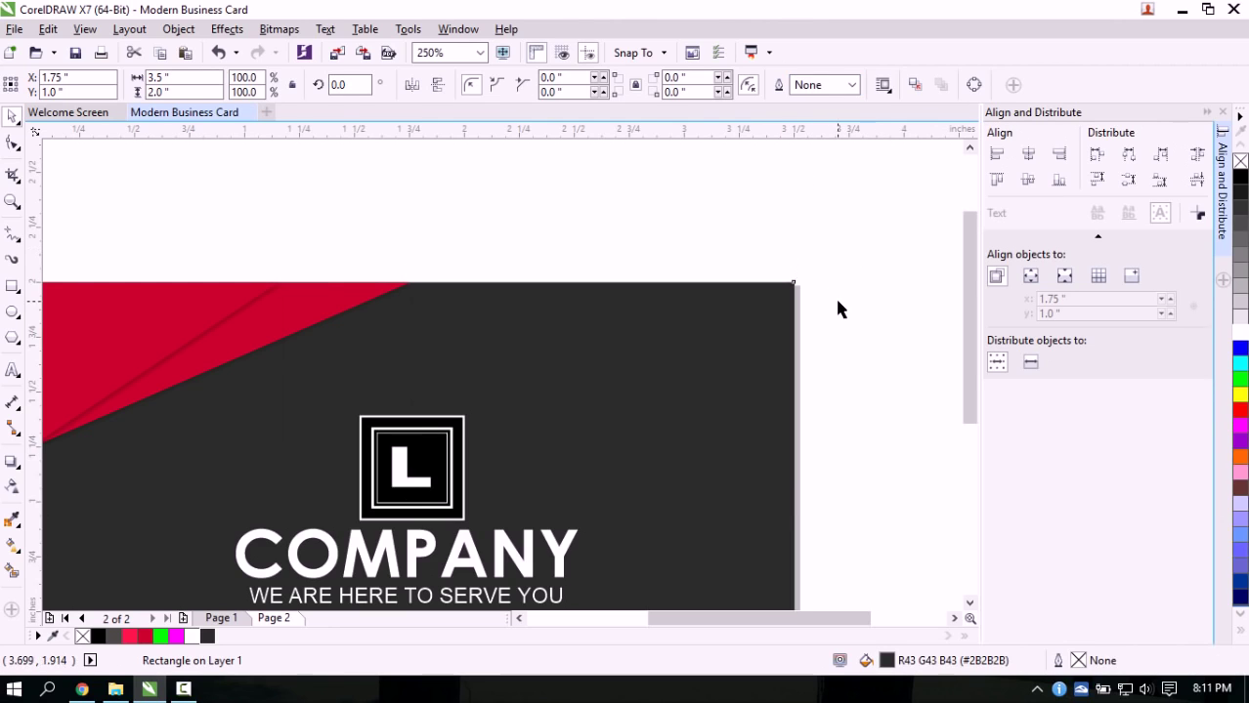
left_click(835, 301)
Select all objects on Page 2 and set their outlines to scale with the object
scroll(632, 341, "down", 2)
left_click_drag(192, 273, 891, 576)
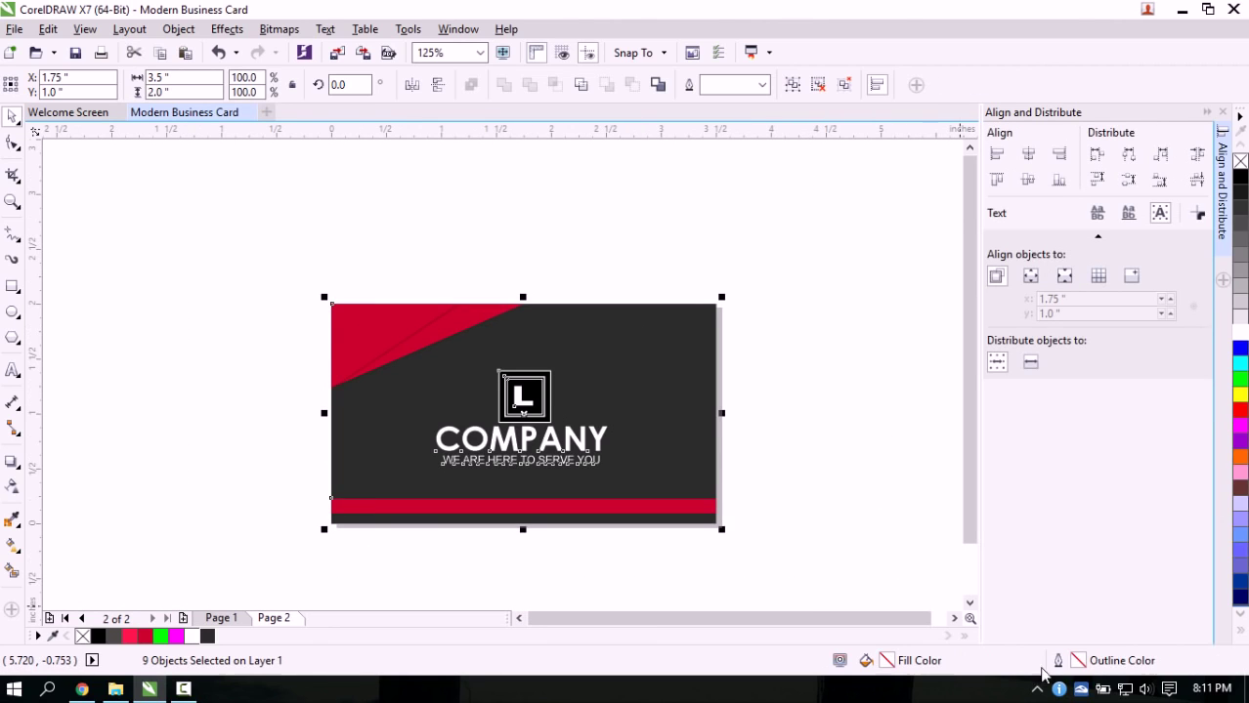
double_click(1067, 661)
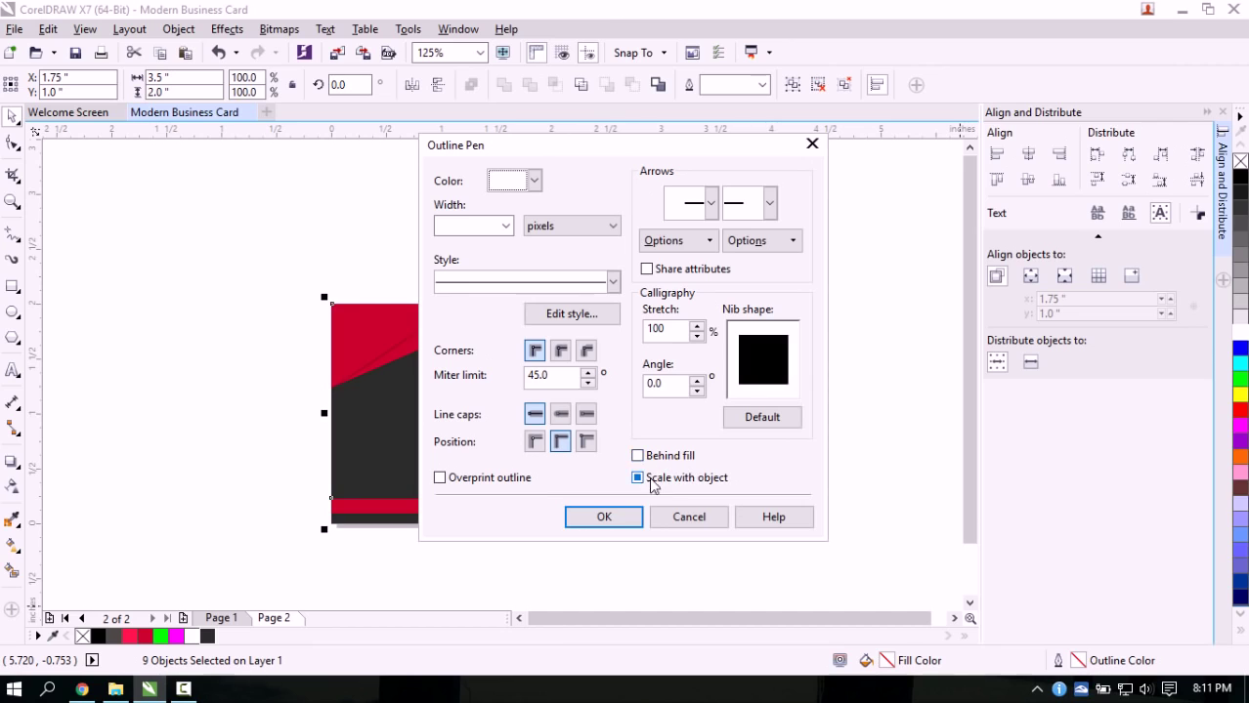
left_click(630, 521)
left_click(282, 269)
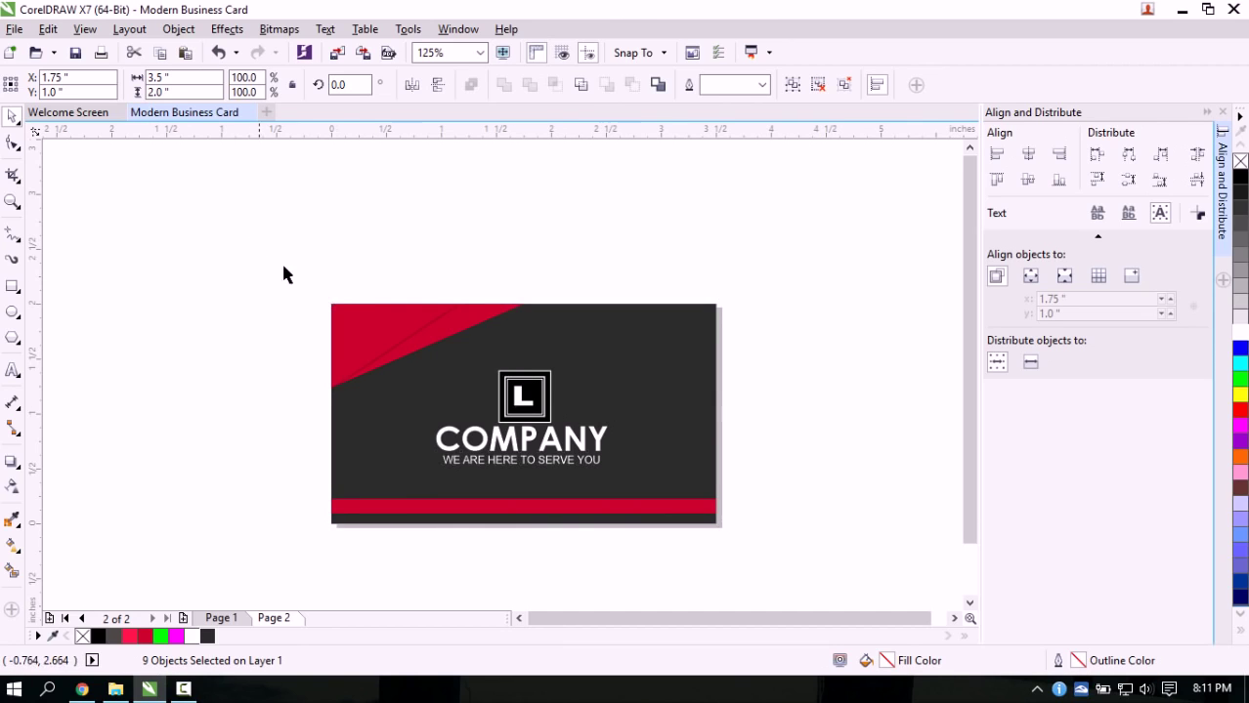
Review the finished card's front on Page 1 and back on Page 2, checking the shapes, shadows and text
left_click(225, 619)
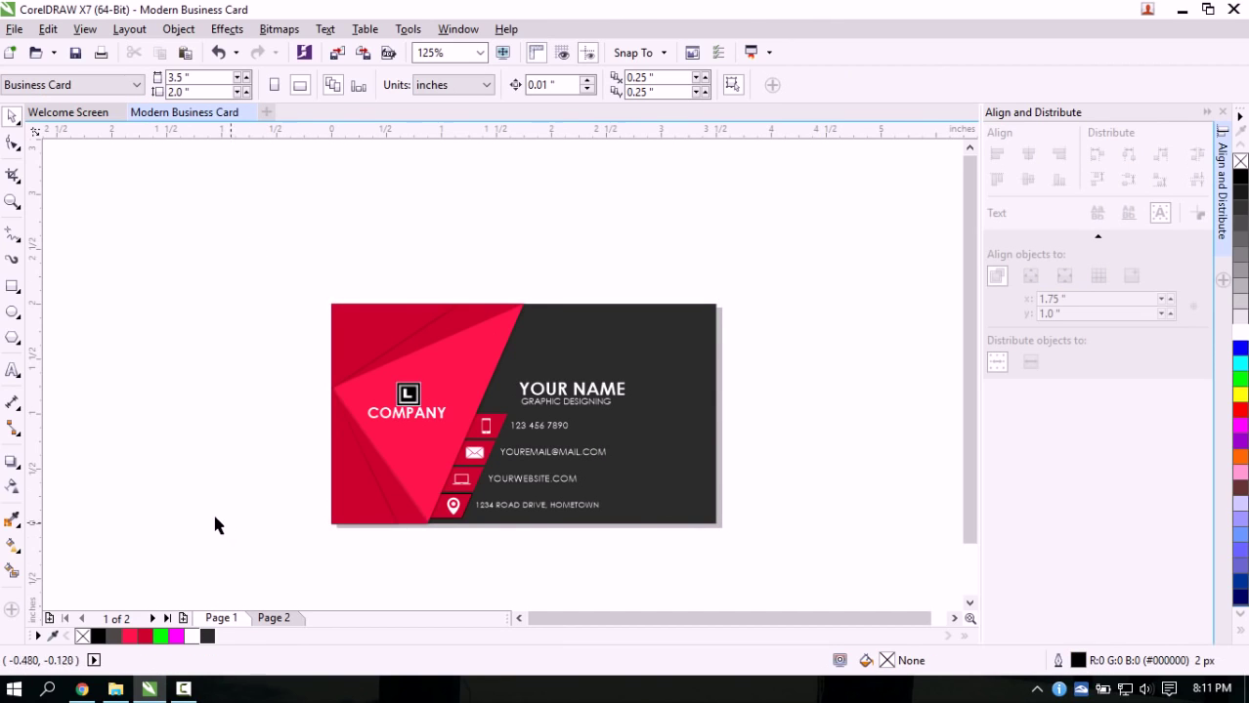
scroll(467, 415, "up", 3)
scroll(467, 411, "down", 4)
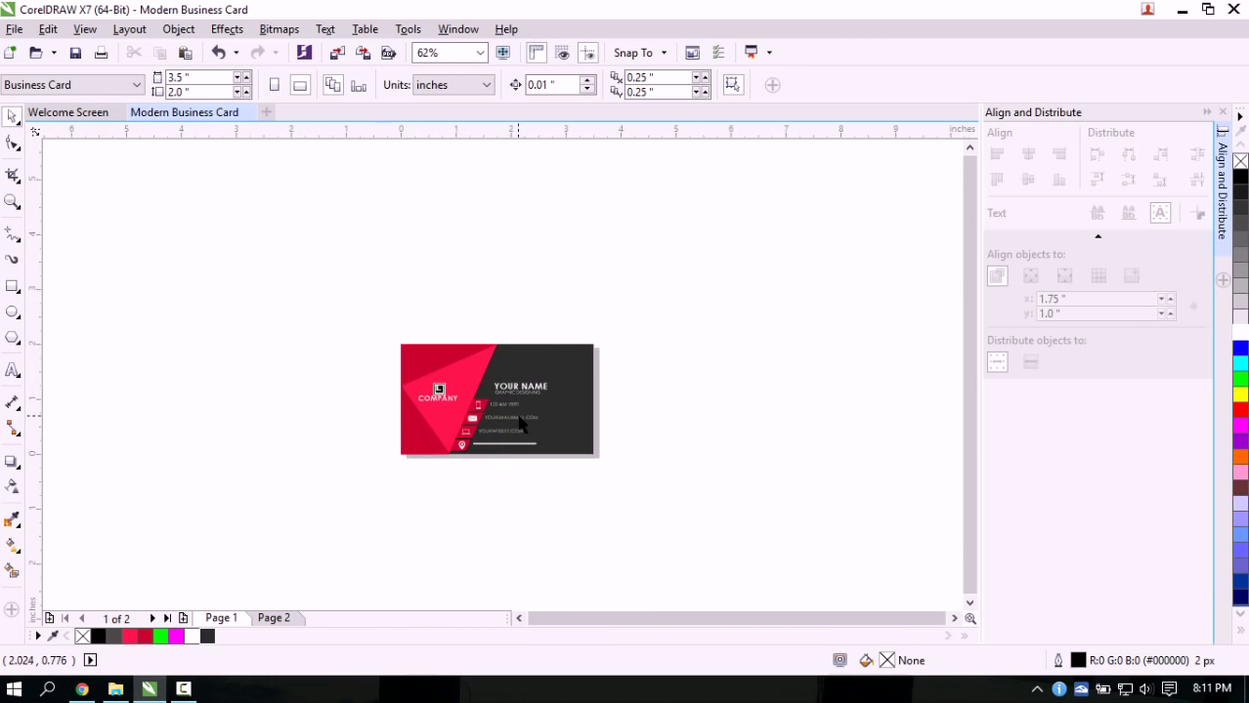
scroll(521, 422, "up", 2)
scroll(521, 422, "up", 2)
scroll(496, 424, "down", 2)
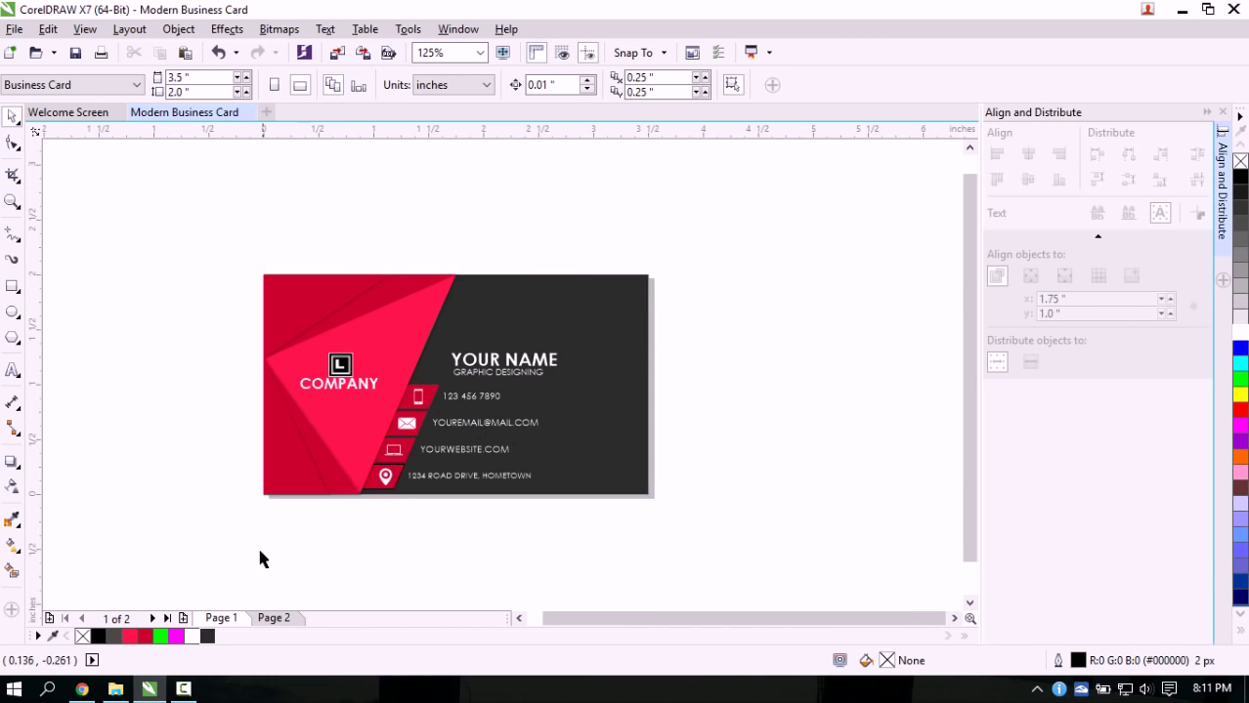
left_click(270, 619)
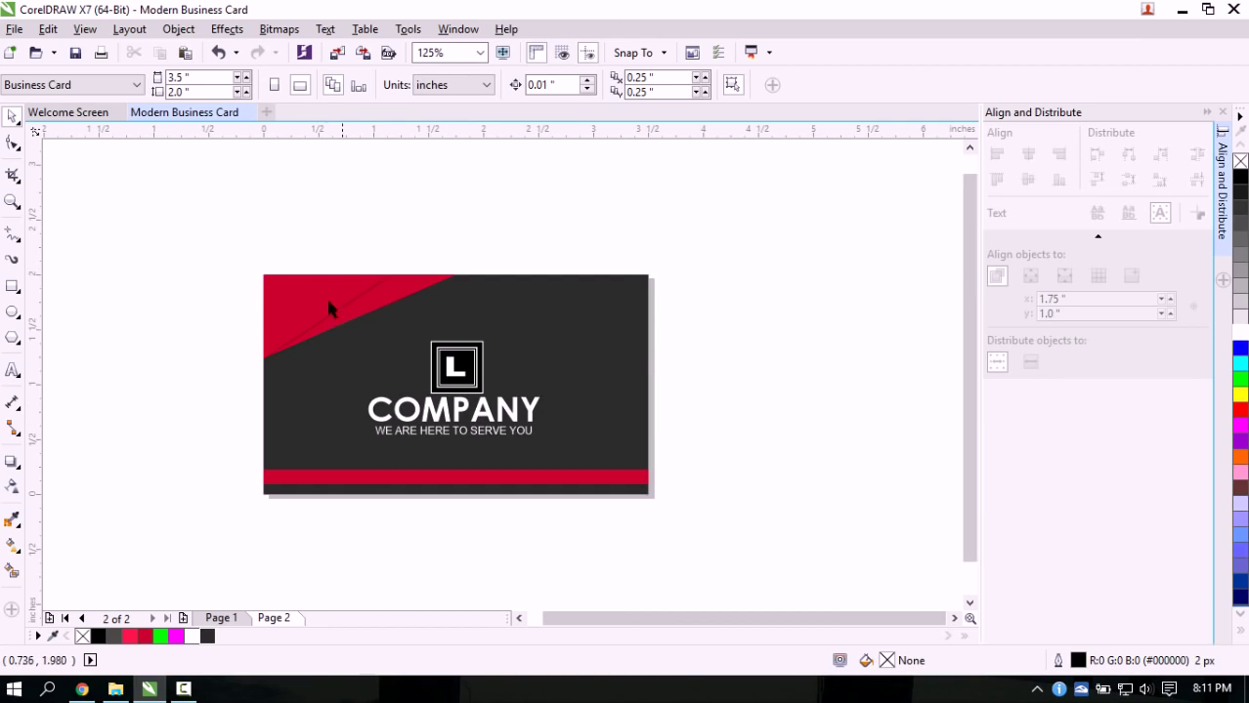
scroll(413, 409, "up", 2)
scroll(313, 369, "down", 2)
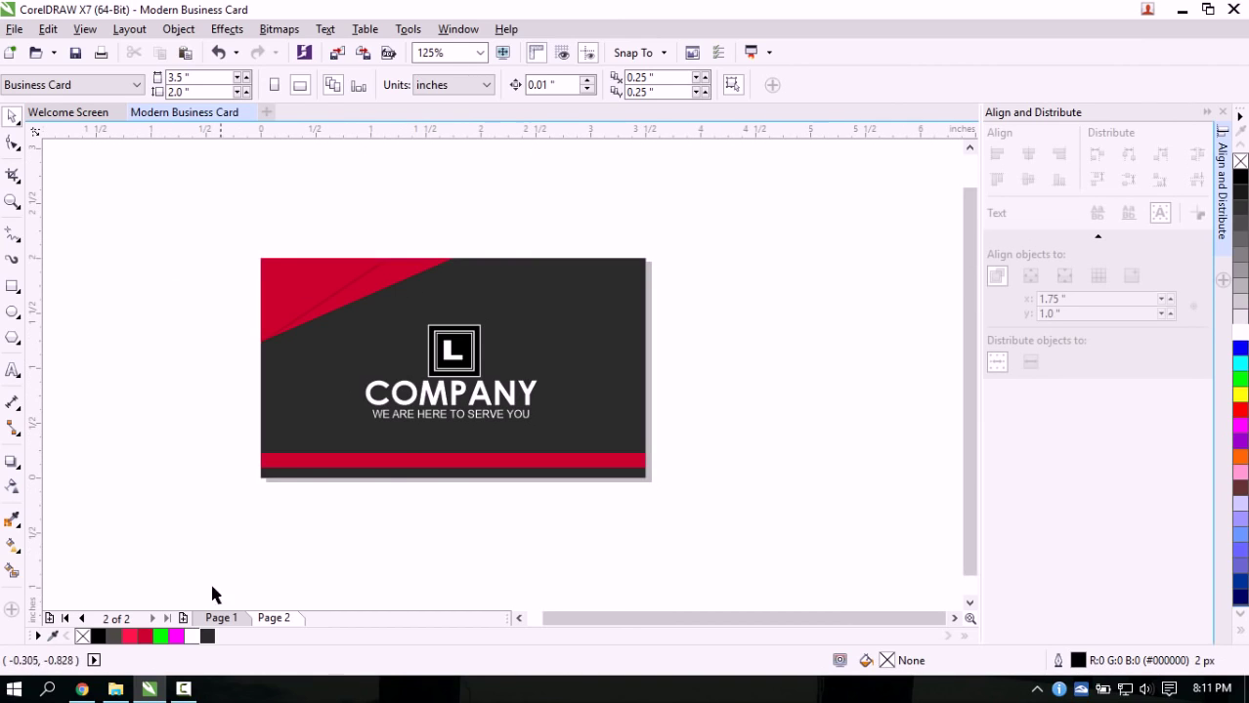
left_click(223, 618)
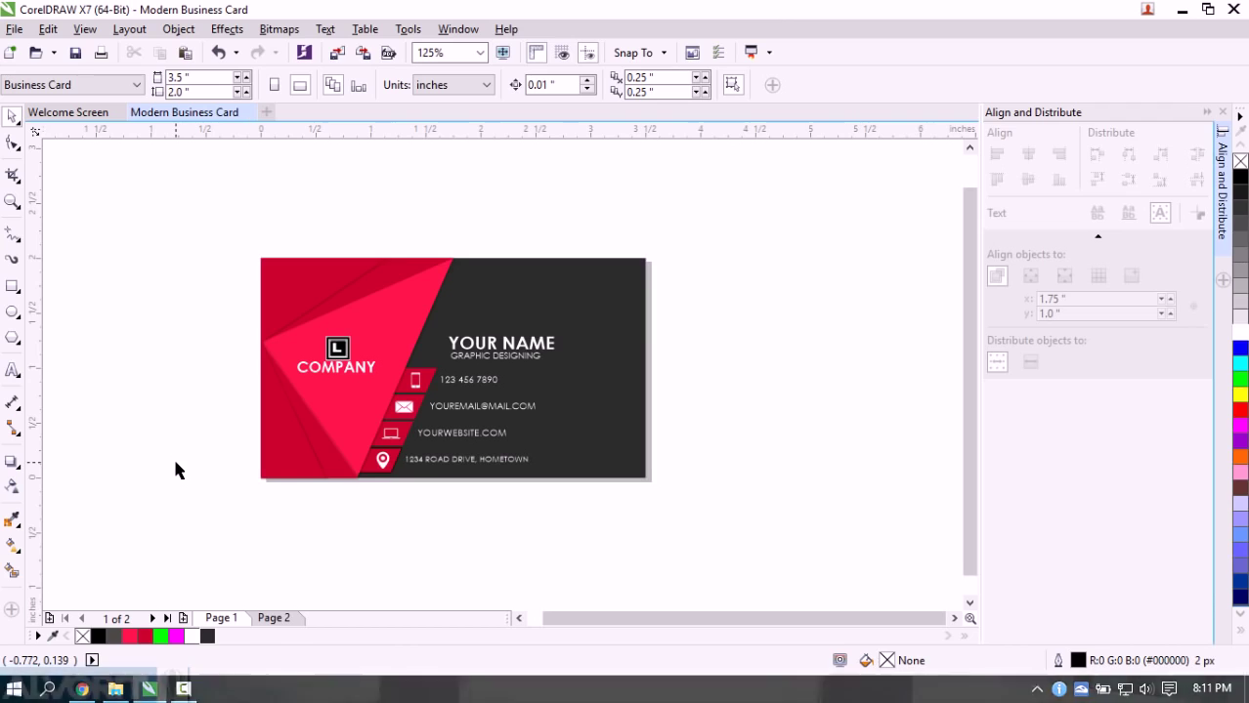